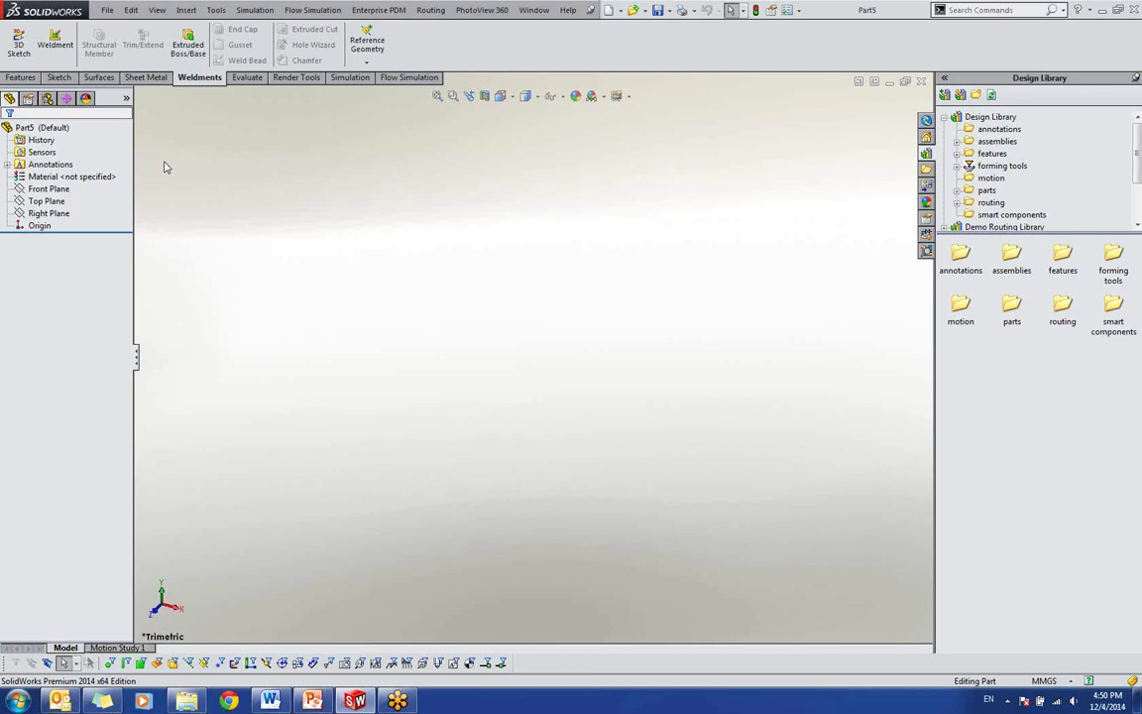
Step: Start a sketch on the Top Plane and draw a center rectangle from the origin, about 274 by 94 mm
left_click(46, 201)
left_click(74, 183)
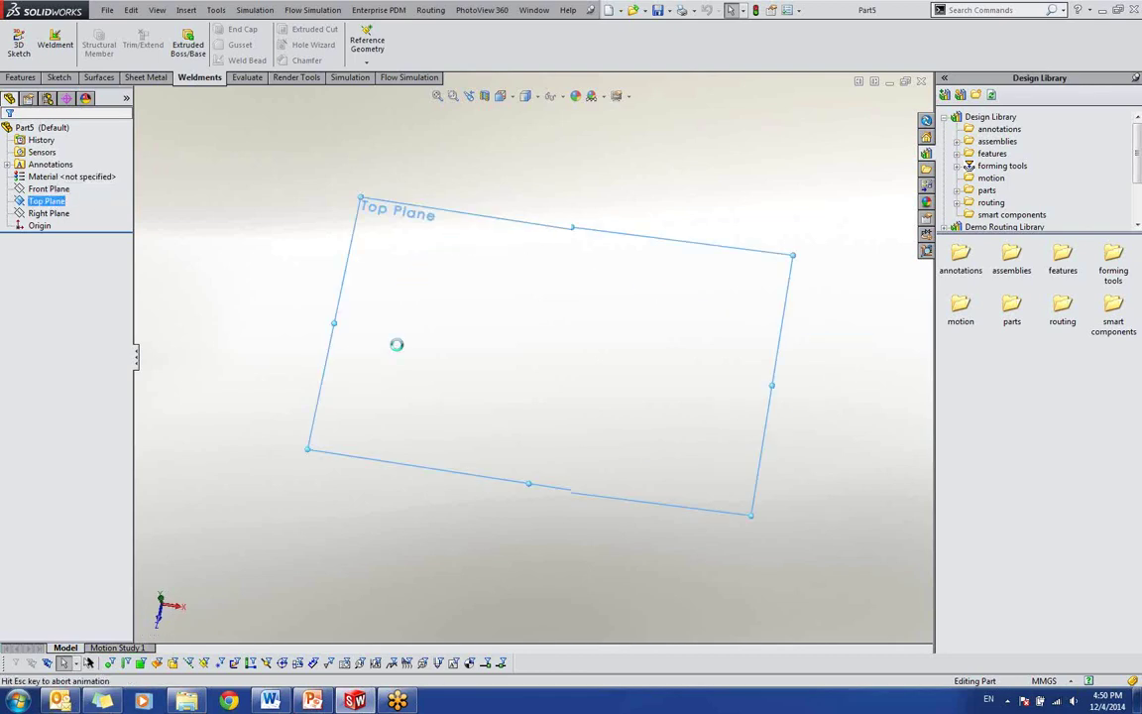
right_click_drag(454, 369, 433, 412)
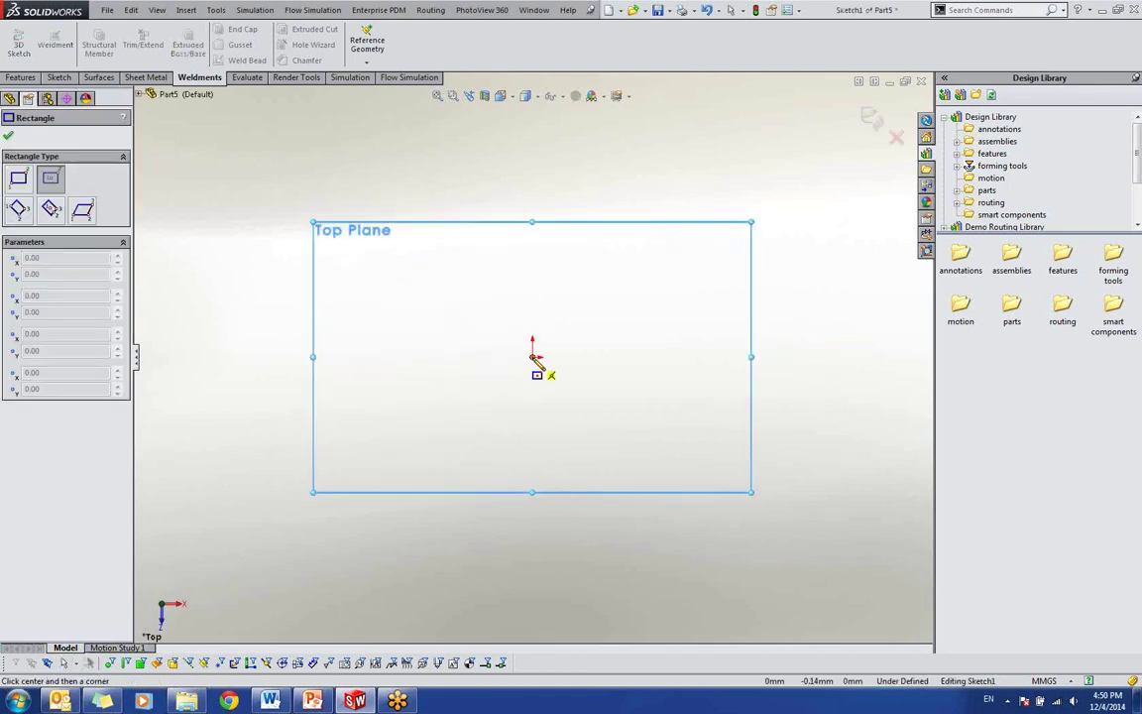
left_click(536, 359)
left_click(767, 436)
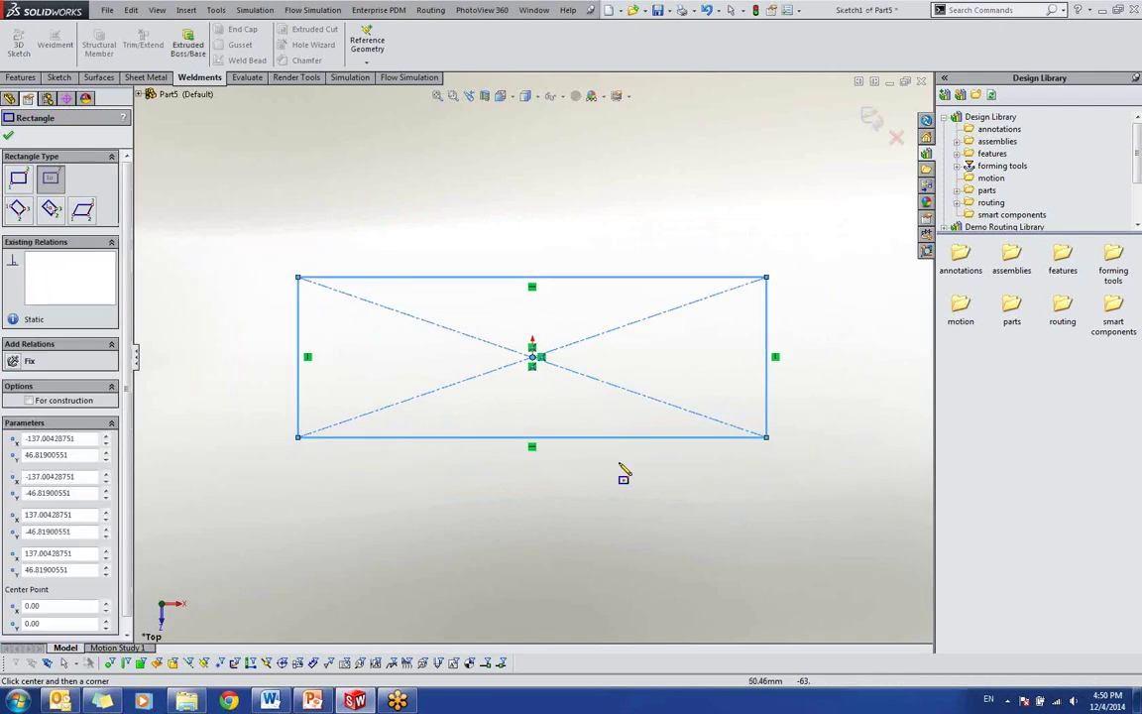
key("Escape")
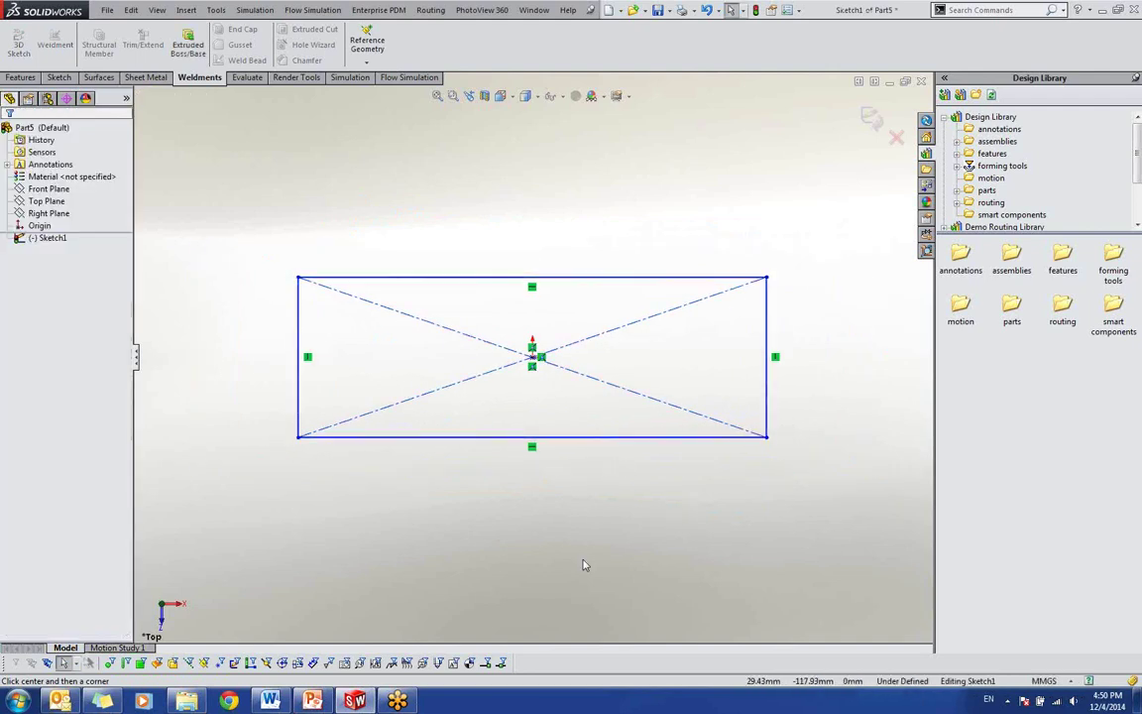
Step: Dimension the rectangle 2000 mm wide and 1000 mm high
right_click_drag(584, 565, 584, 521)
left_click(607, 437)
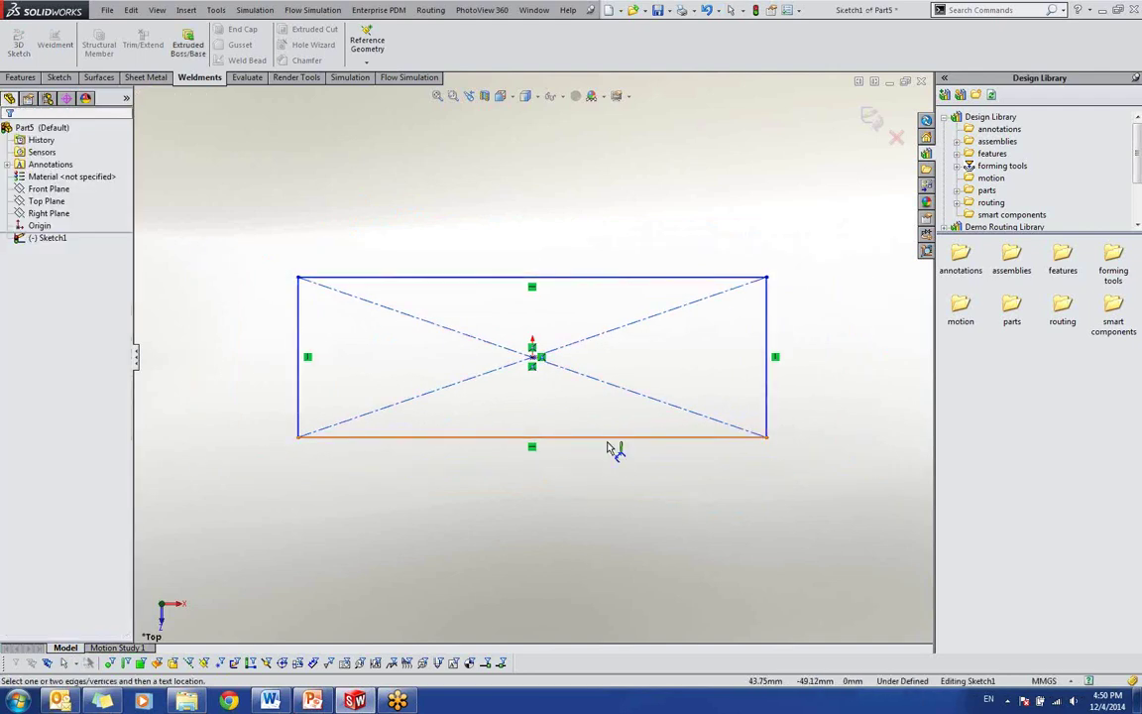
left_click(584, 520)
type("220")
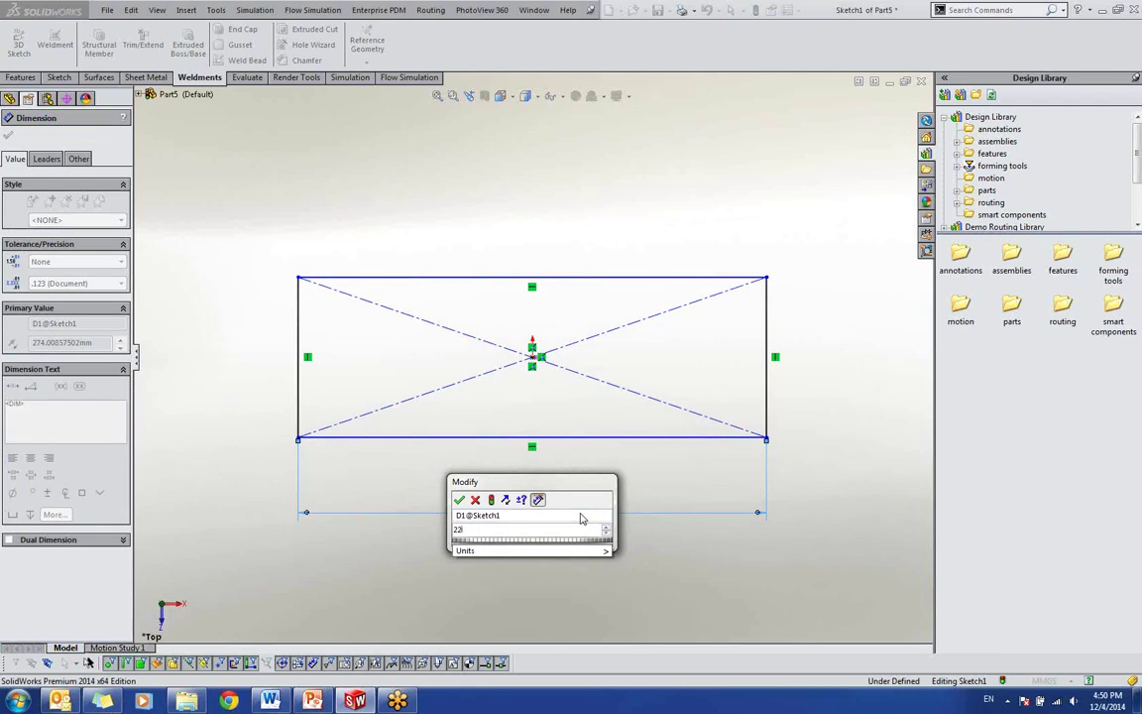
type("0")
key("Return")
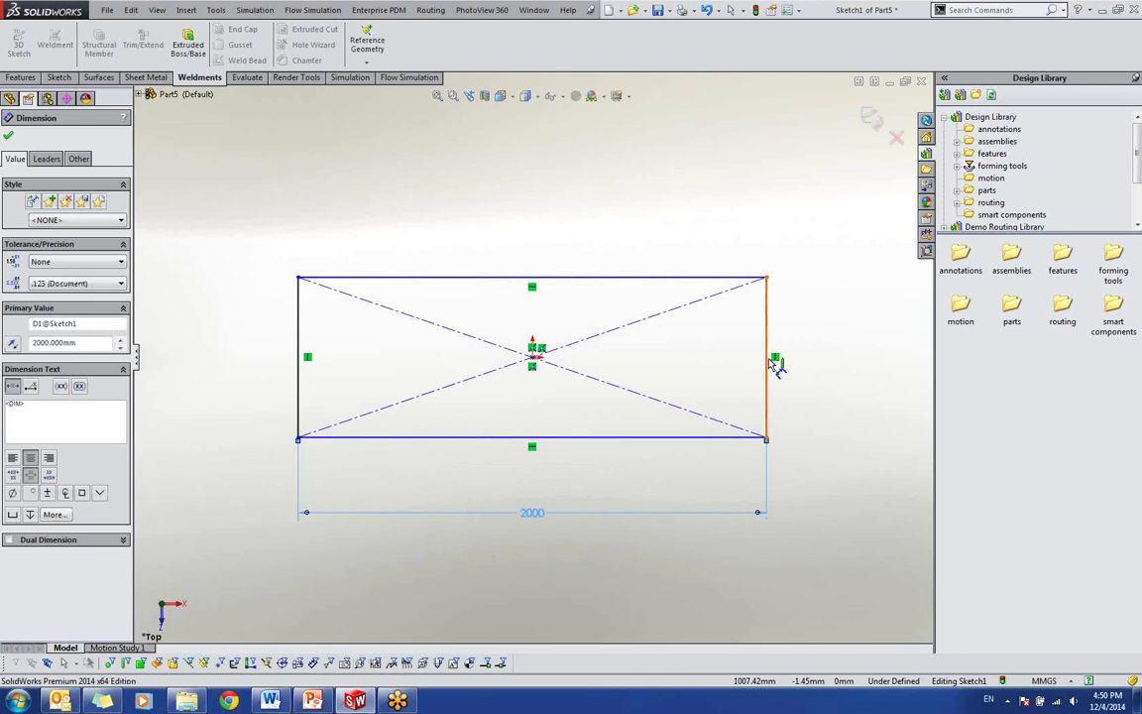
left_click(776, 363)
left_click(829, 377)
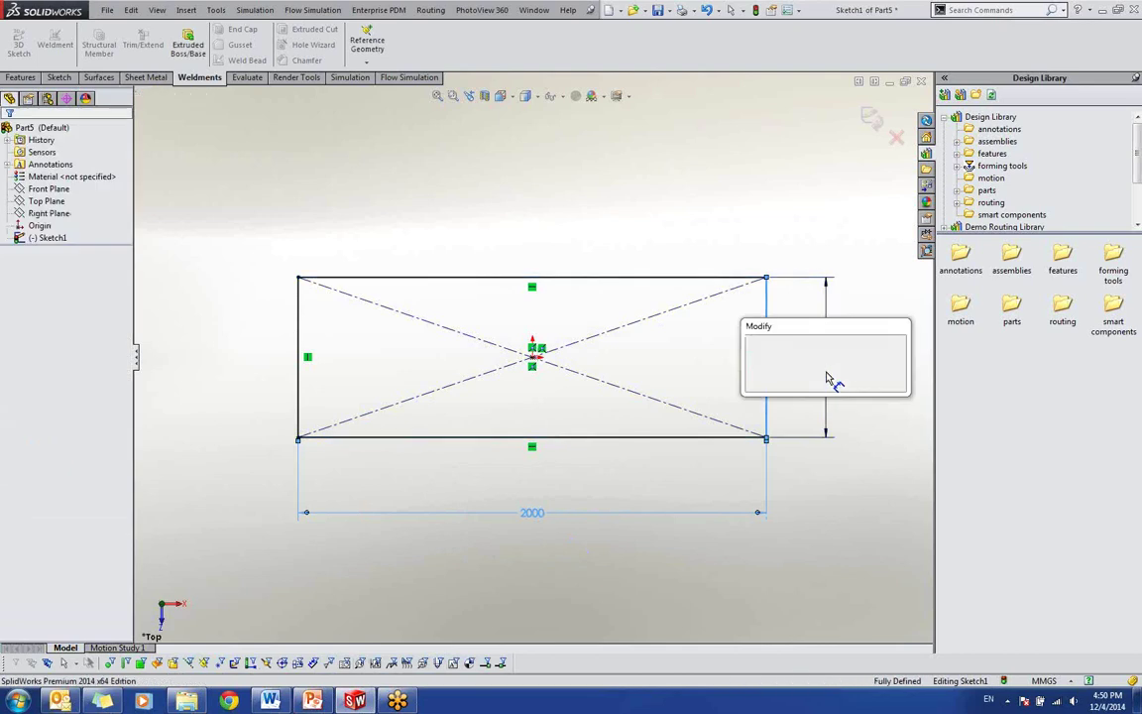
type("1000")
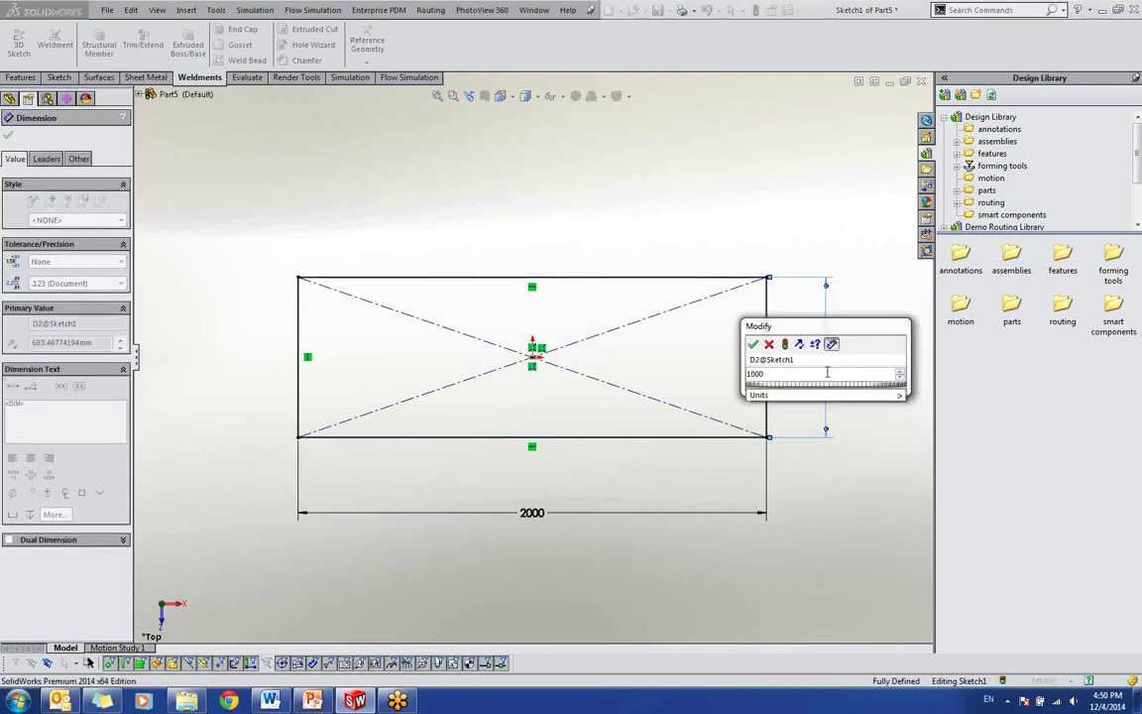
key("Return")
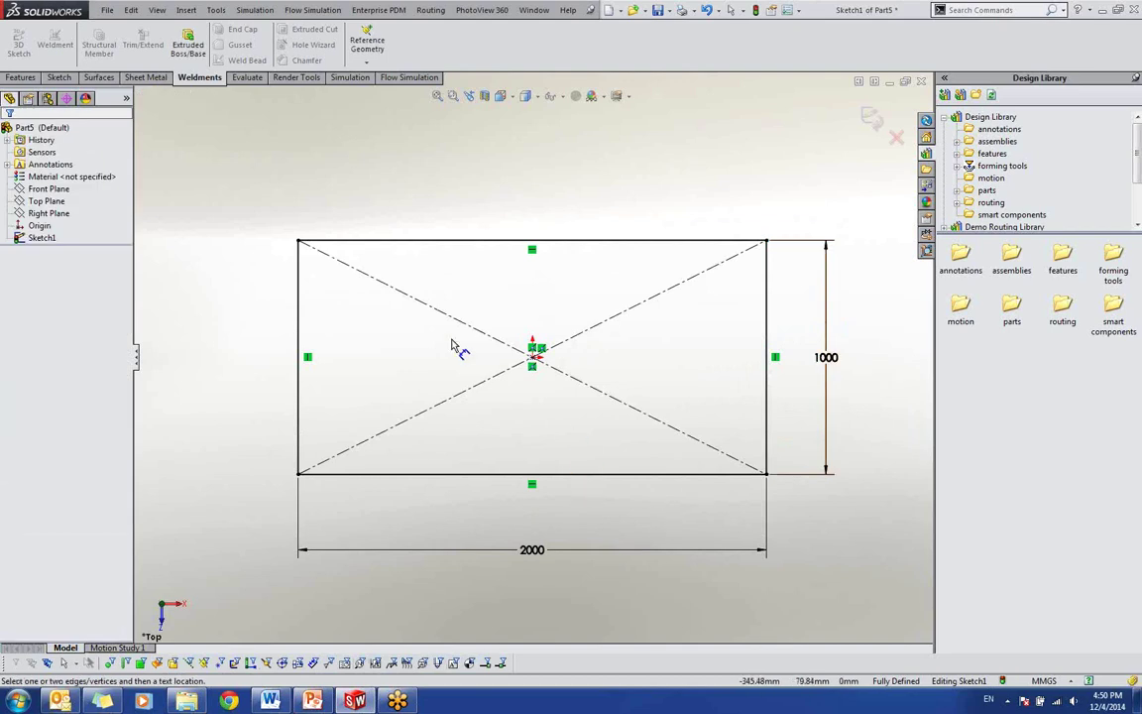
Step: Sketch two vertical lines between the rectangle's long edges, about 150 mm left and 250 mm right of the origin
right_click_drag(261, 373, 240, 377)
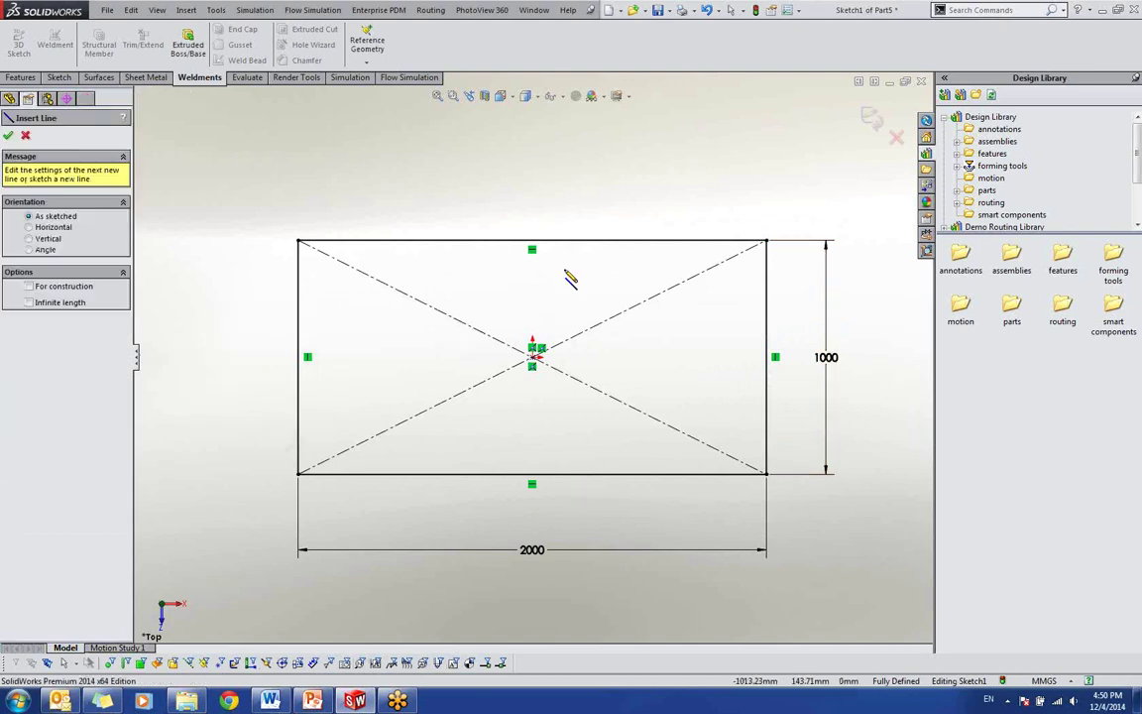
left_click(497, 241)
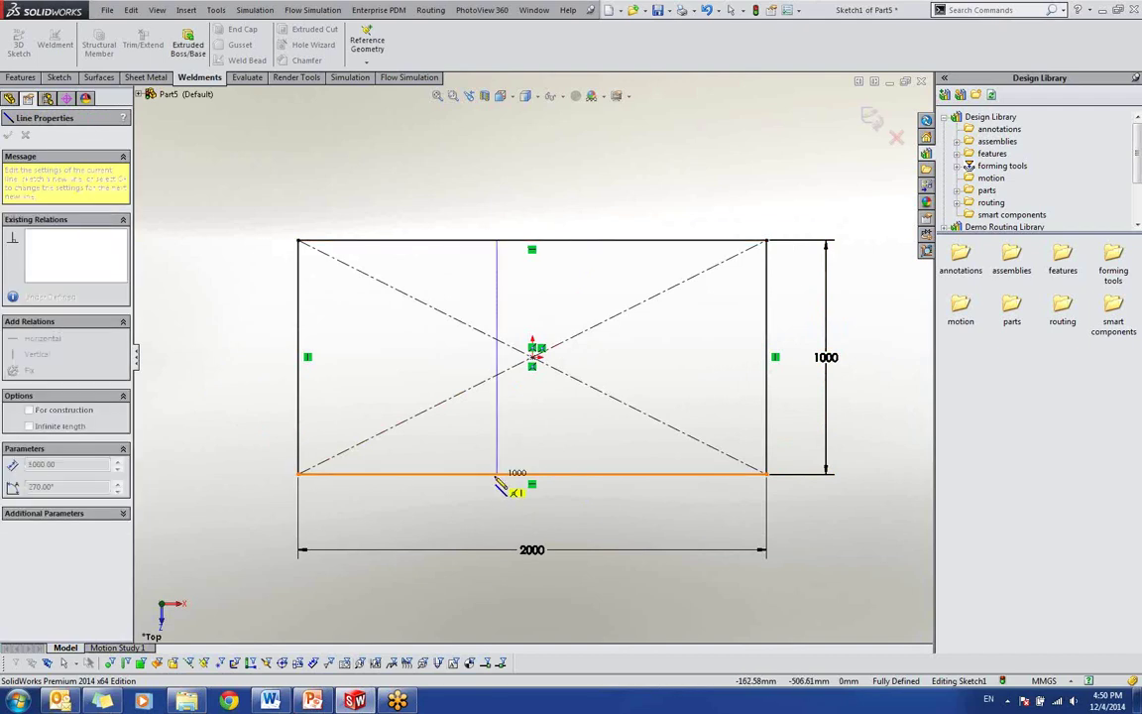
left_click(496, 474)
key("Escape")
right_click_drag(459, 454, 426, 455)
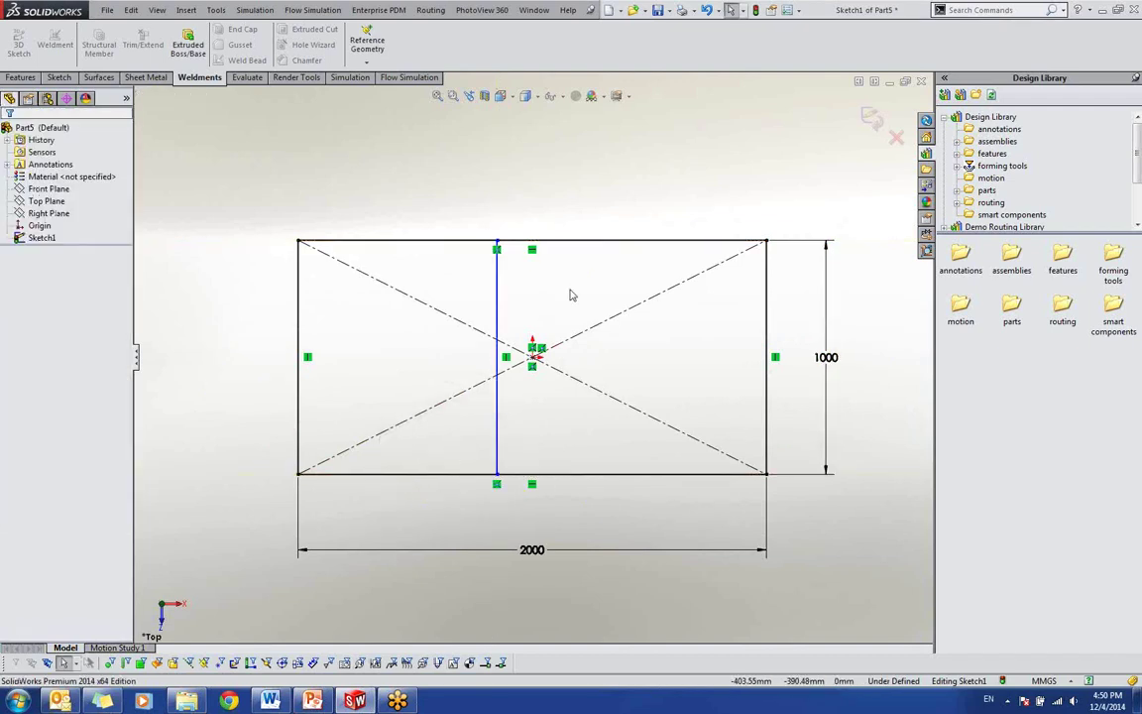
left_click(591, 241)
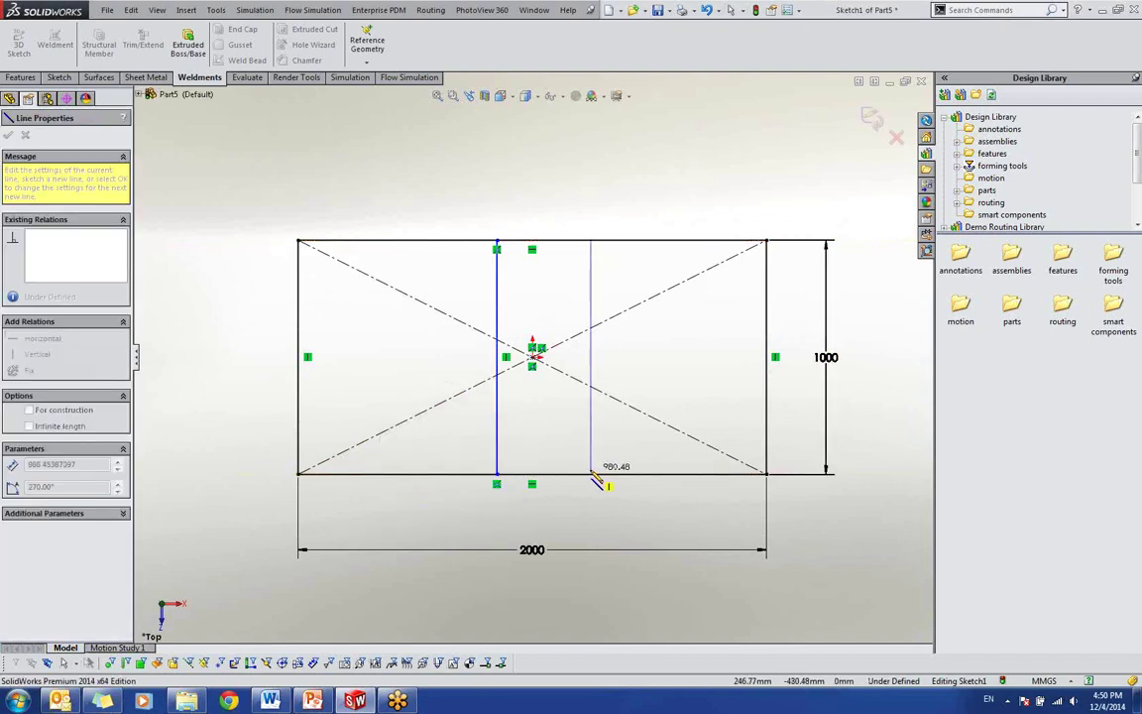
left_click(591, 474)
key("Escape")
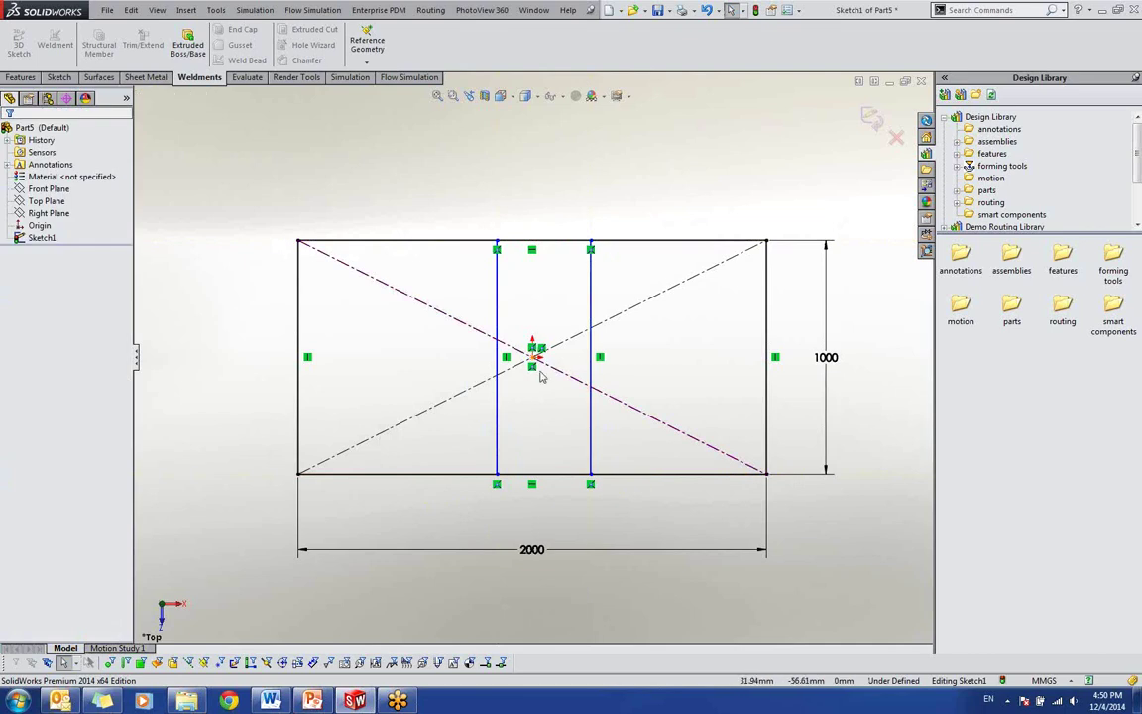
Step: Sketch a vertical centerline from the origin upward past the rectangle's upper edge, about 774 mm long
right_click_drag(562, 455, 530, 442)
left_click(533, 349)
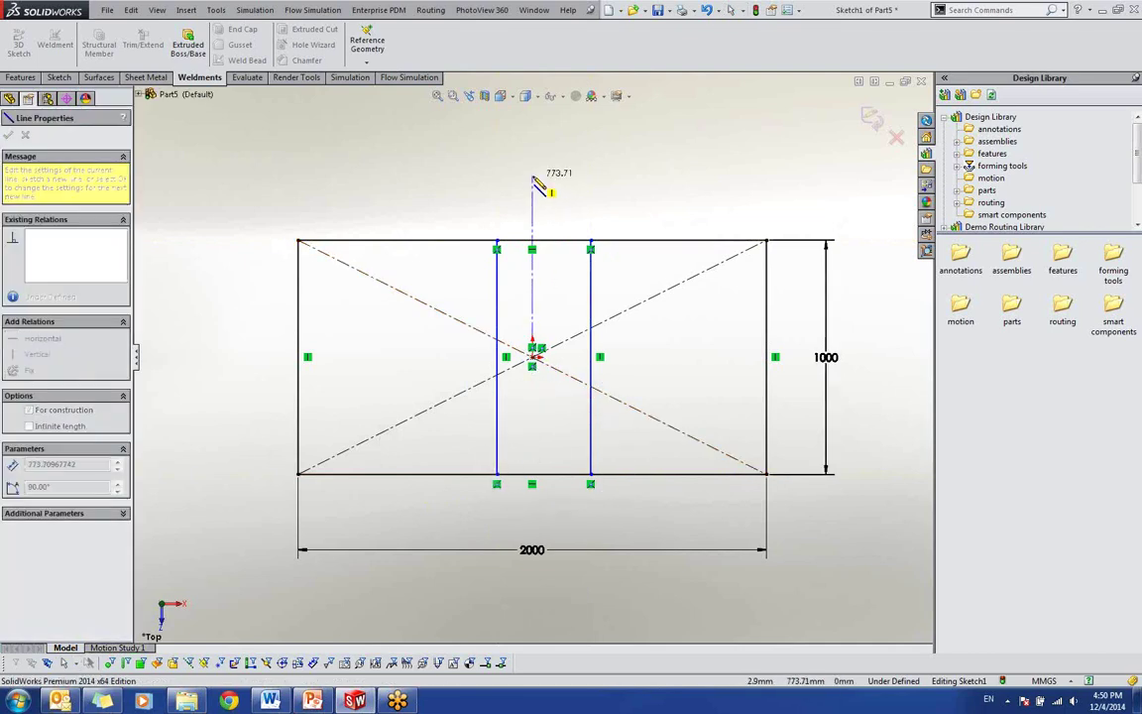
left_click(534, 177)
key("Escape")
Step: Make the two inner vertical lines symmetric about the centerline and move them farther apart
left_click(497, 309)
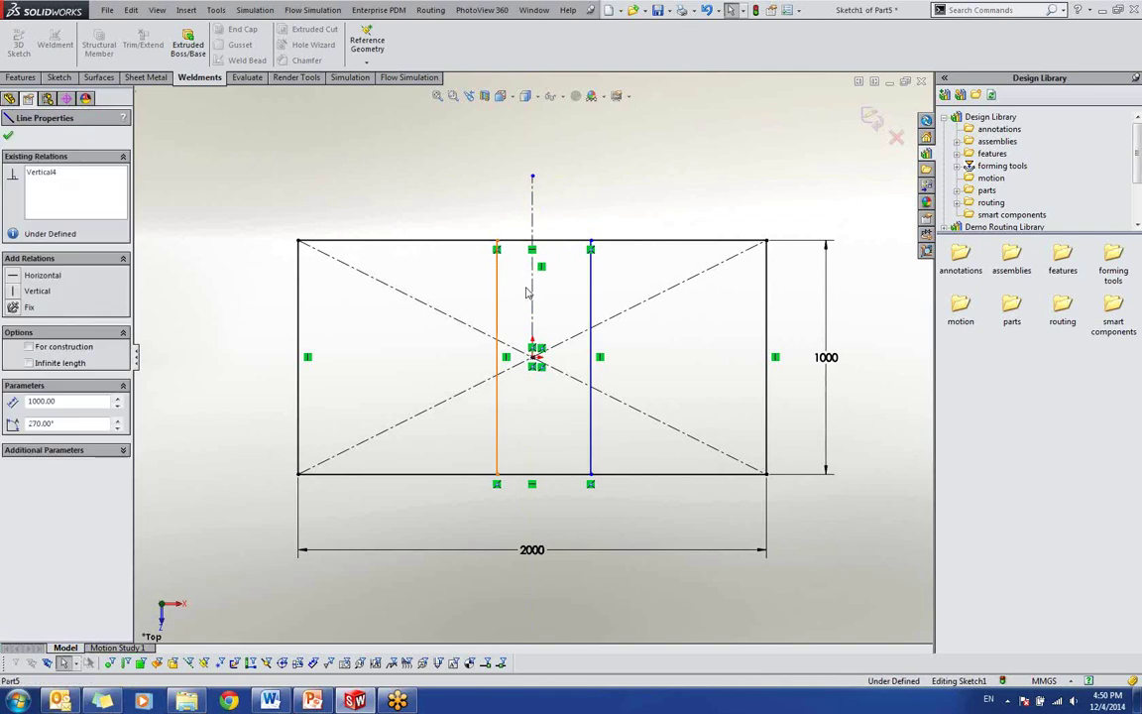
left_click(591, 289, "ctrl")
left_click(591, 290, "ctrl")
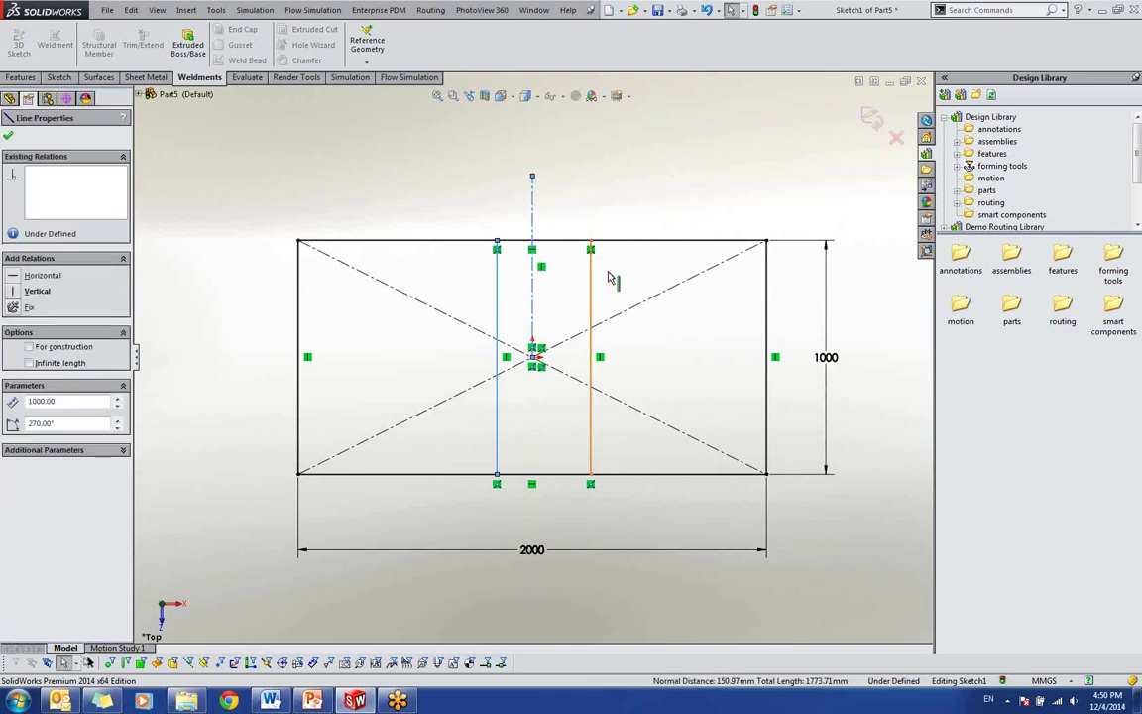
left_click(706, 228)
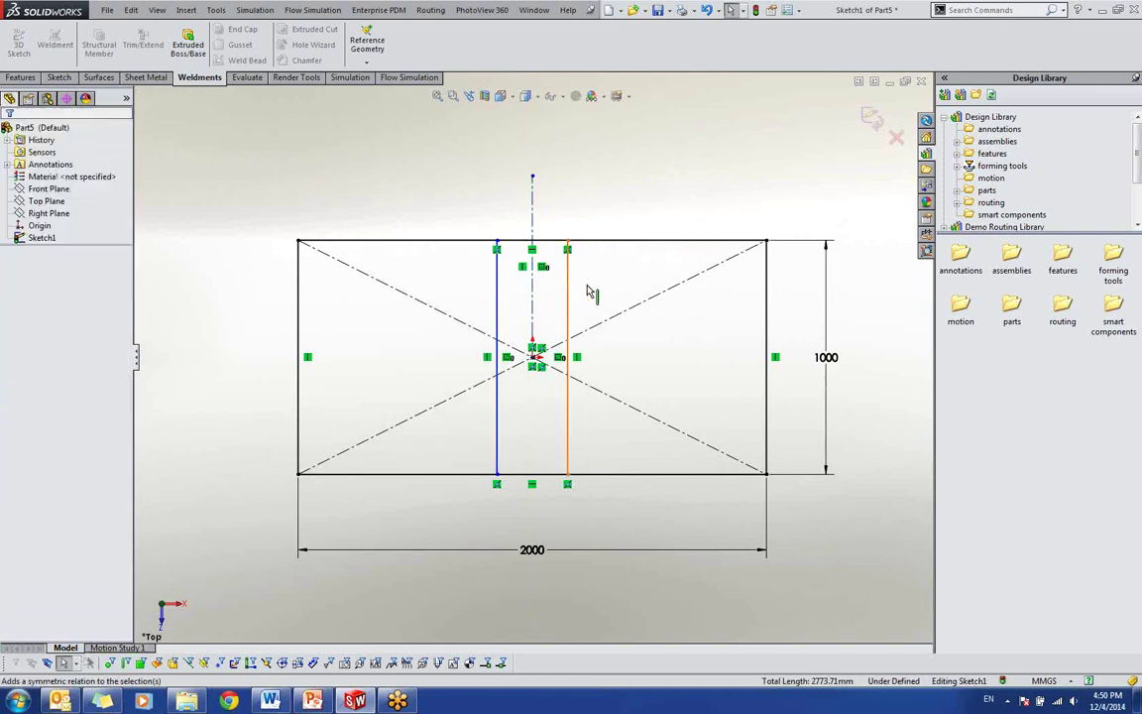
left_click(569, 288)
left_click_drag(569, 287, 591, 259)
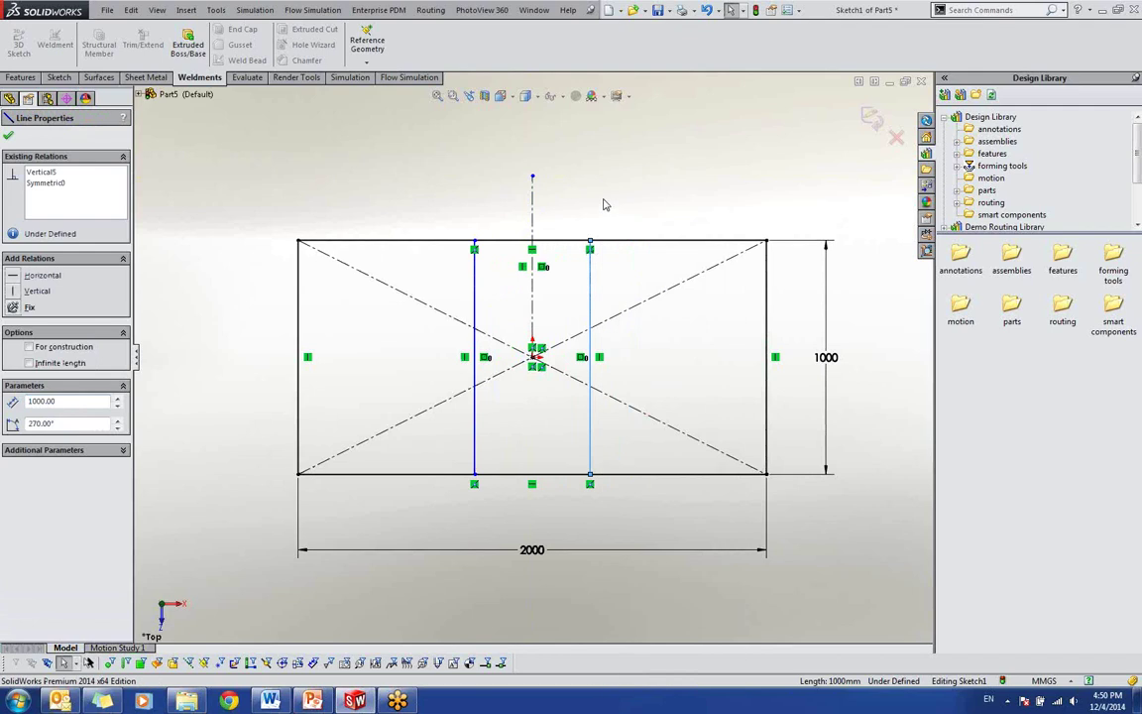
Step: Dimension the spacing between the two inner vertical lines as 500 mm
right_click(603, 200)
right_click_drag(587, 169, 587, 141)
left_click(590, 273)
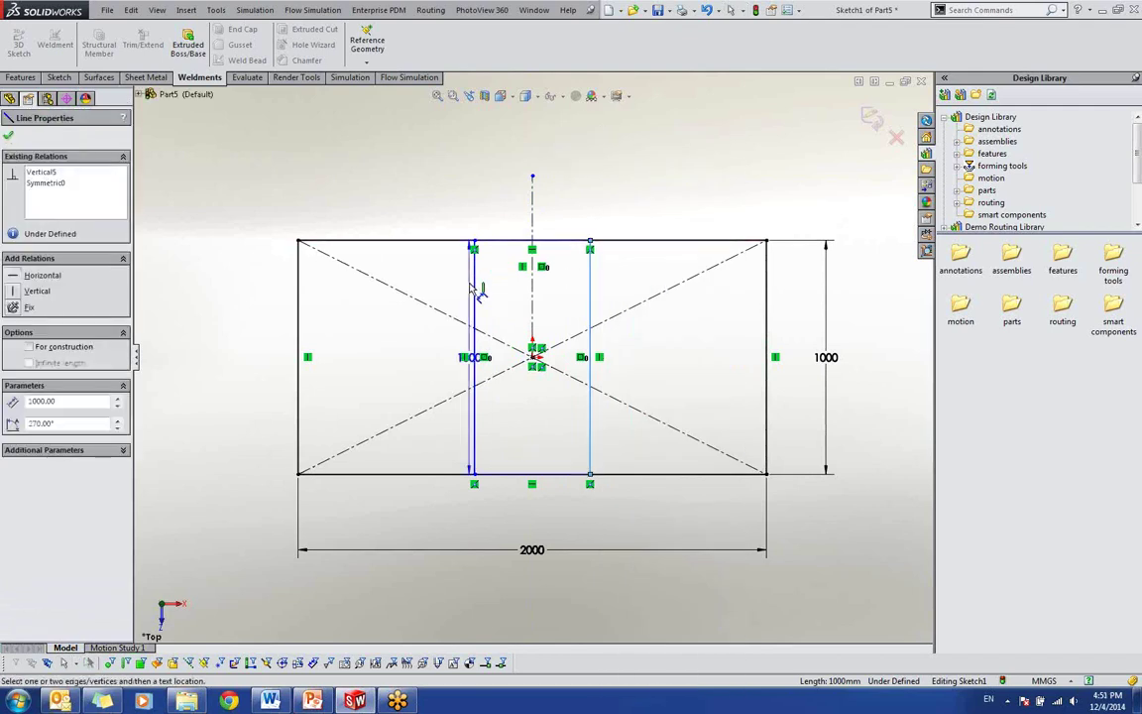
left_click(473, 273)
left_click(529, 141)
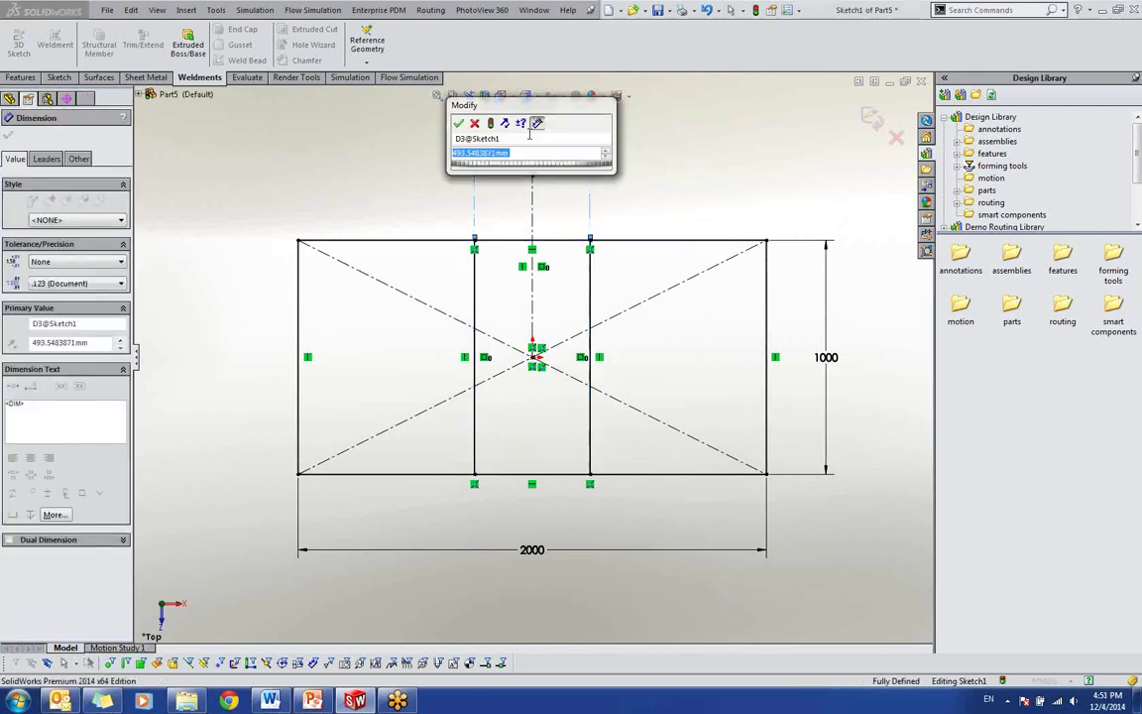
type("500")
key("Return")
key("Escape")
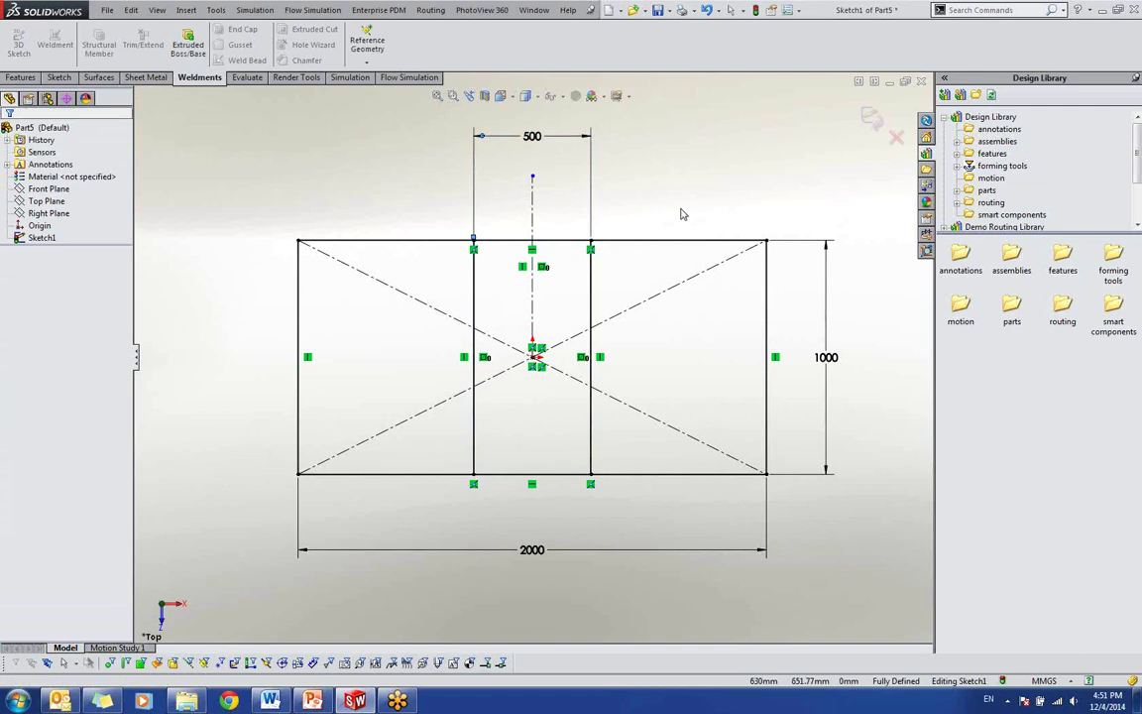
Step: Exit the rectangle sketch and start a new 3D sketch
mouse_move(683, 211)
middle_mouse_down()
mouse_move(561, 226)
mouse_move(665, 232)
mouse_move(625, 243)
middle_mouse_up()
left_click(874, 120)
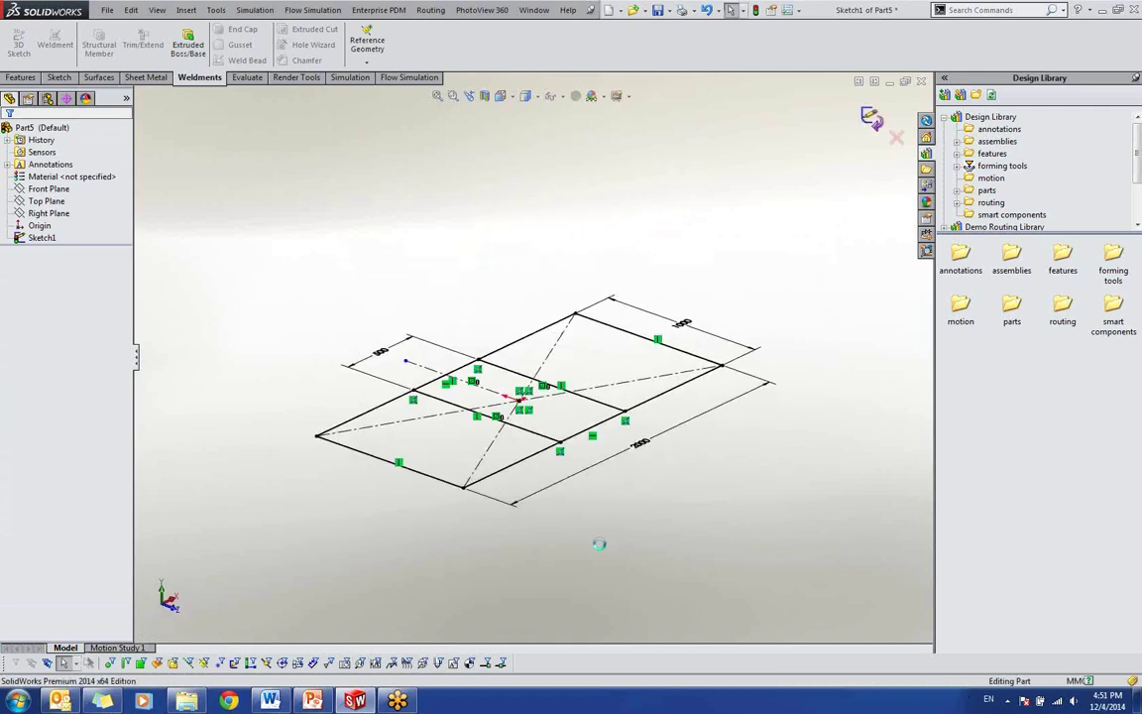
scroll(561, 458, "up", 2)
scroll(551, 452, "down", 2)
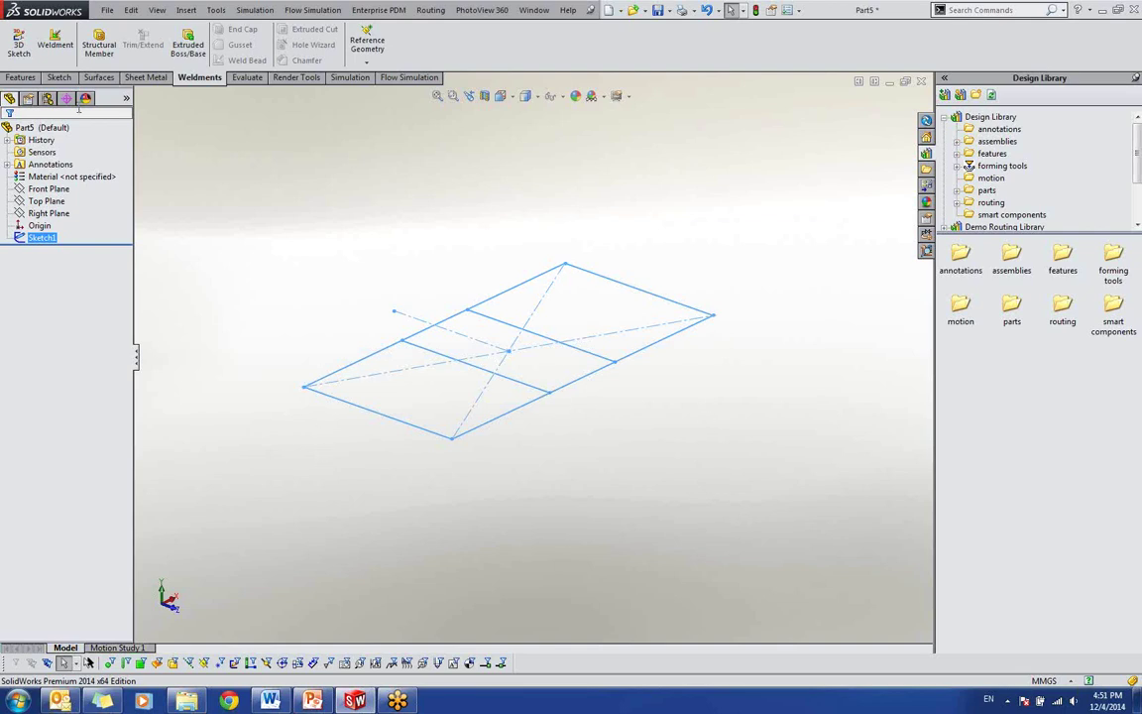
left_click(59, 78)
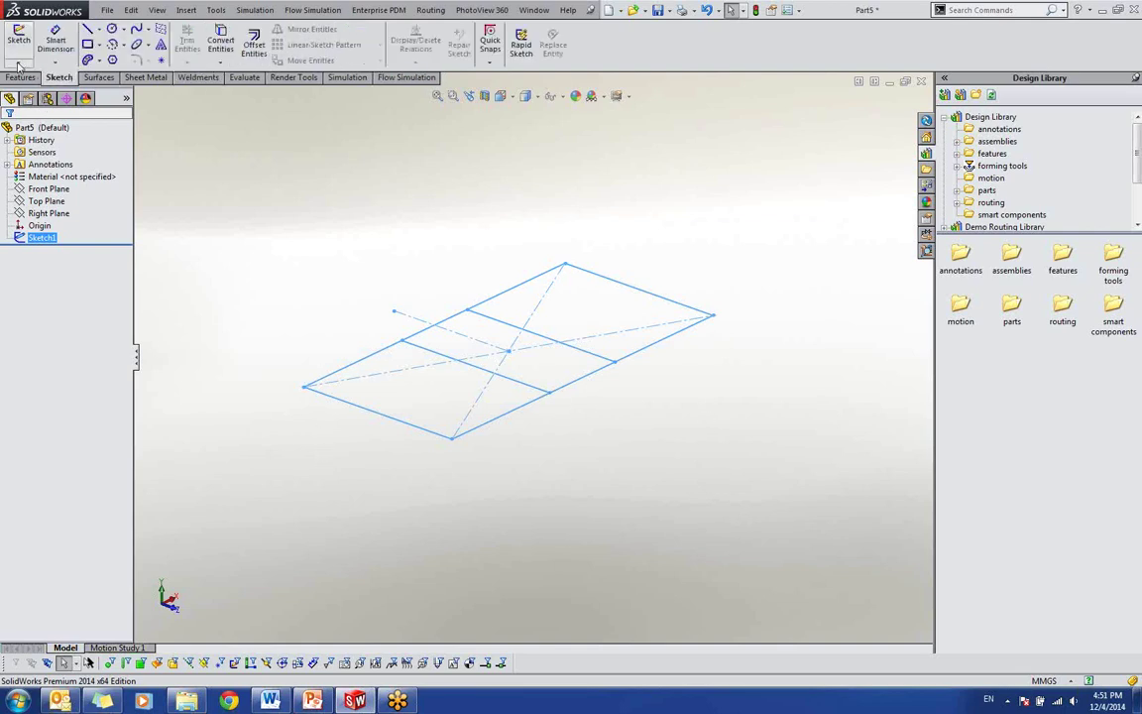
left_click(17, 61)
left_click(42, 88)
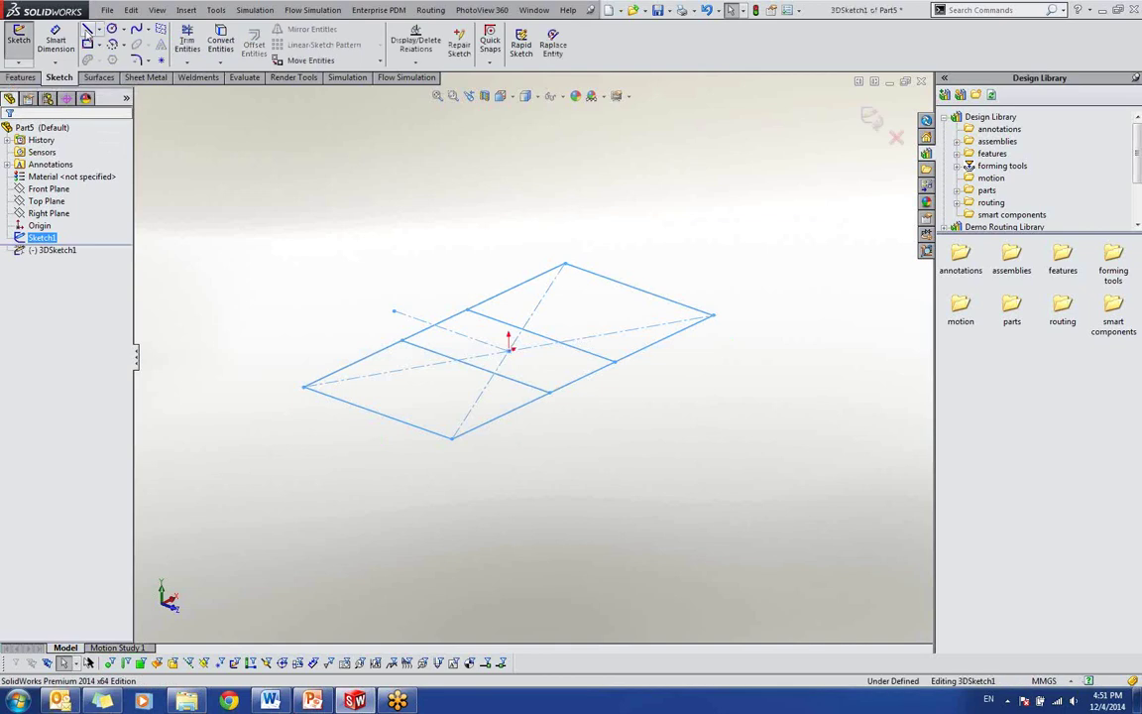
Step: Sketch two leg lines straight down along Y from the corners of the negative-X short side, about 842 mm and 877 mm long
scroll(536, 475, "up", 3)
scroll(496, 402, "down", 3)
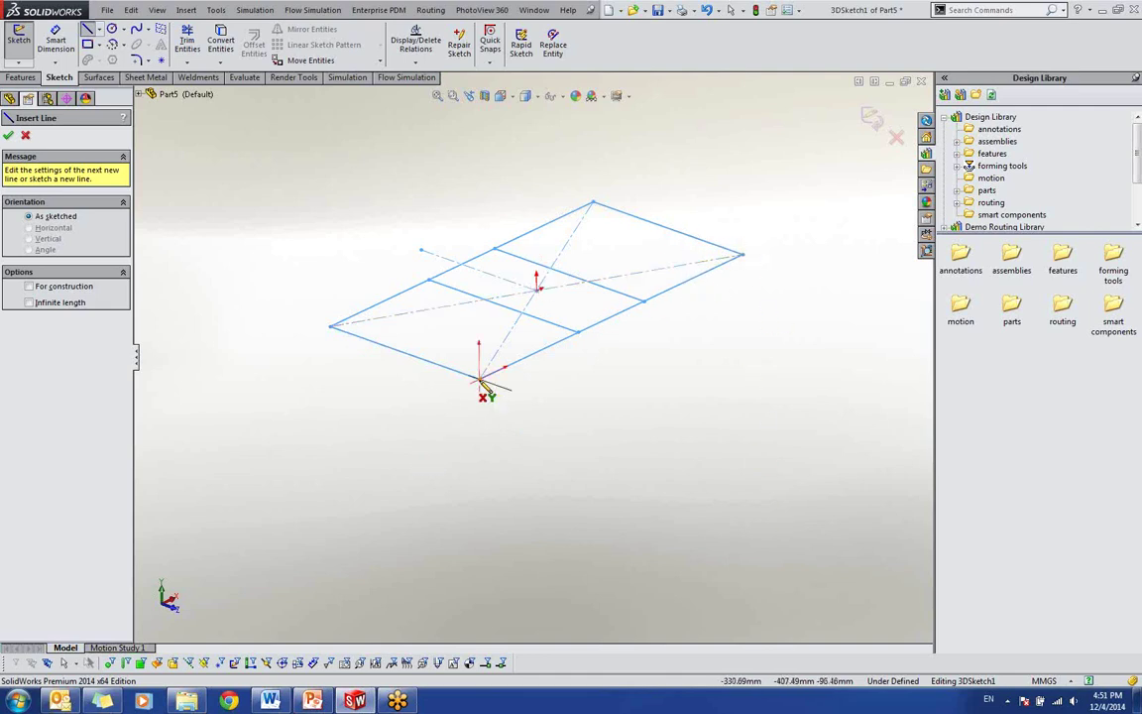
left_click(480, 380)
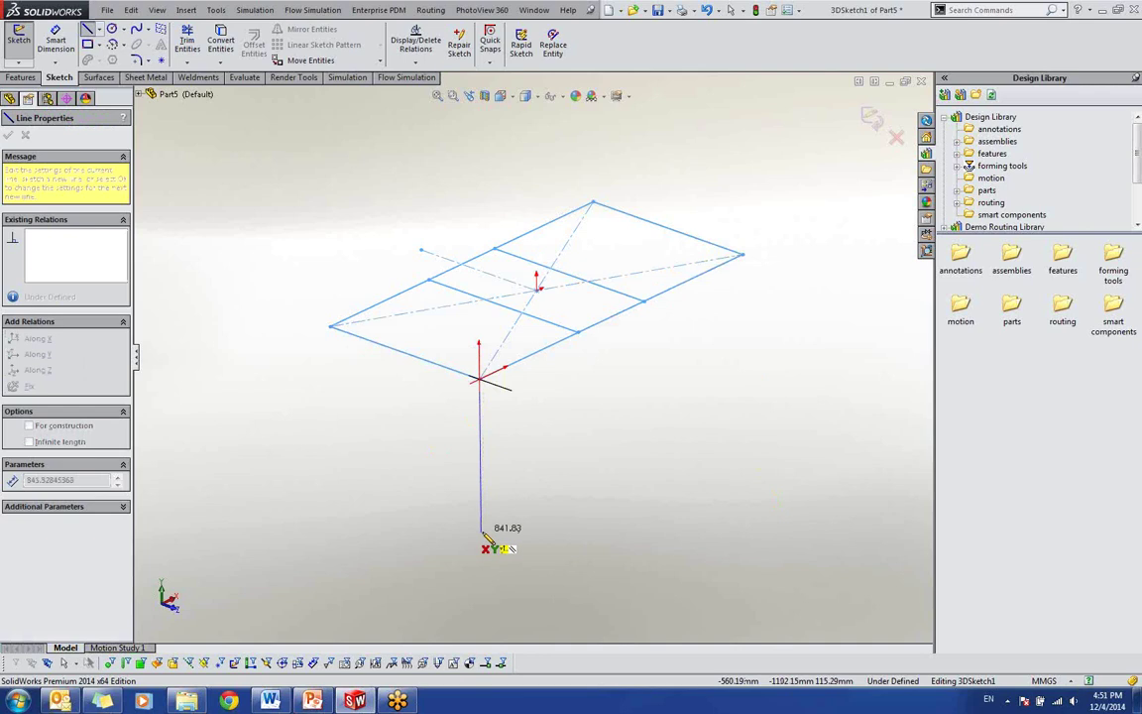
left_click(481, 530)
key("Escape")
right_click_drag(407, 490, 321, 370)
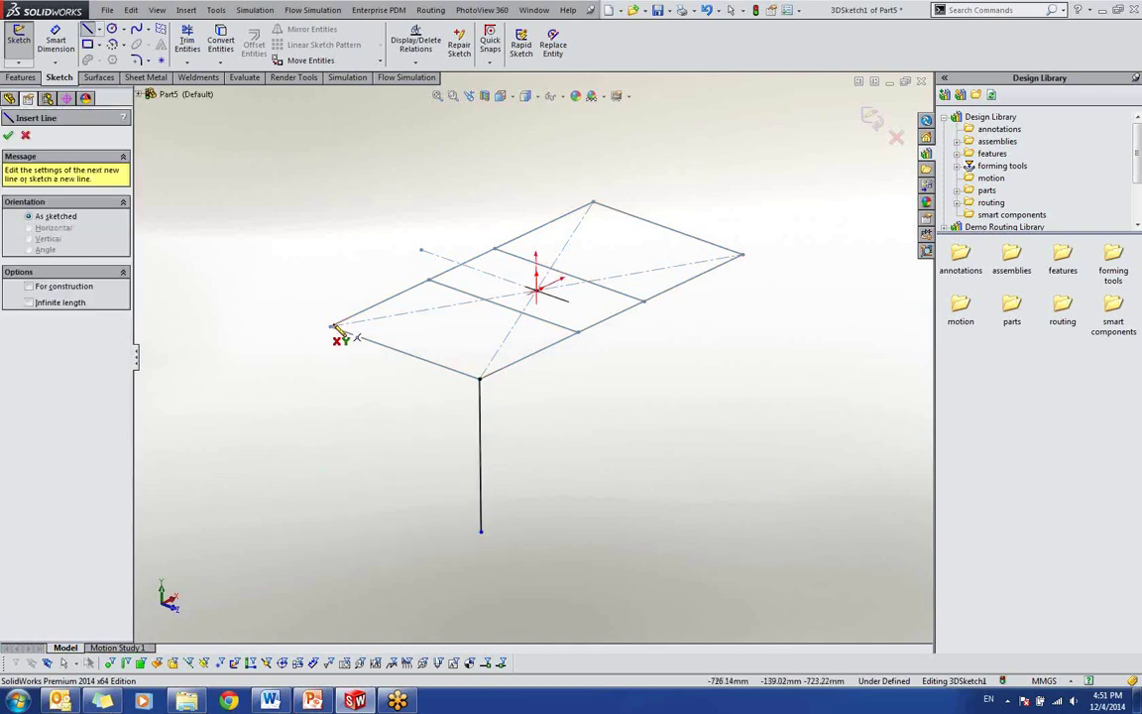
left_click(330, 327)
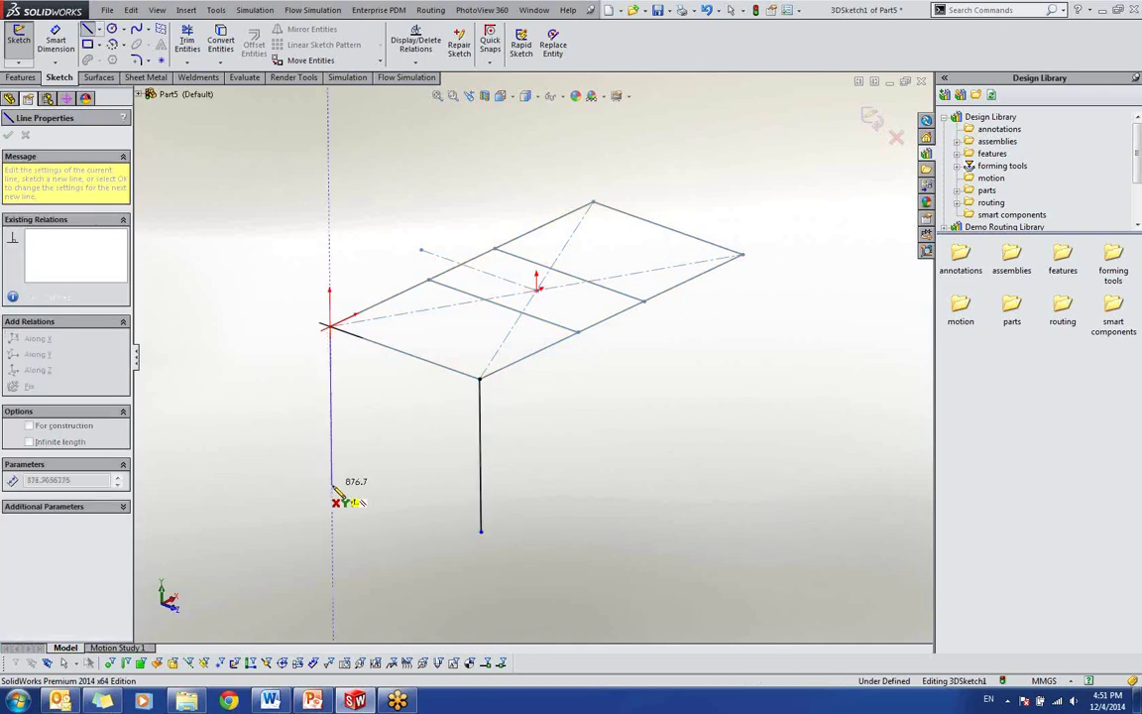
left_click(333, 485)
key("Escape")
Step: Sketch two leg lines straight down along Y from the corners of the positive-X short side, the rear one about 944 mm long
right_click_drag(371, 505, 329, 498)
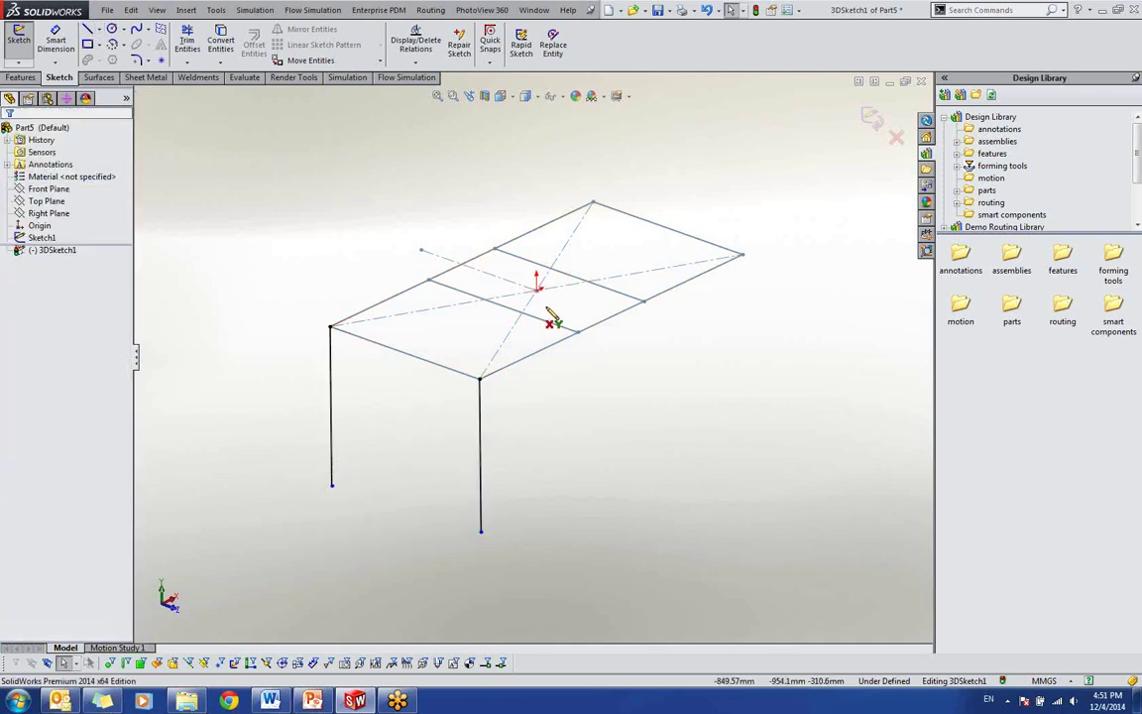
left_click(590, 205)
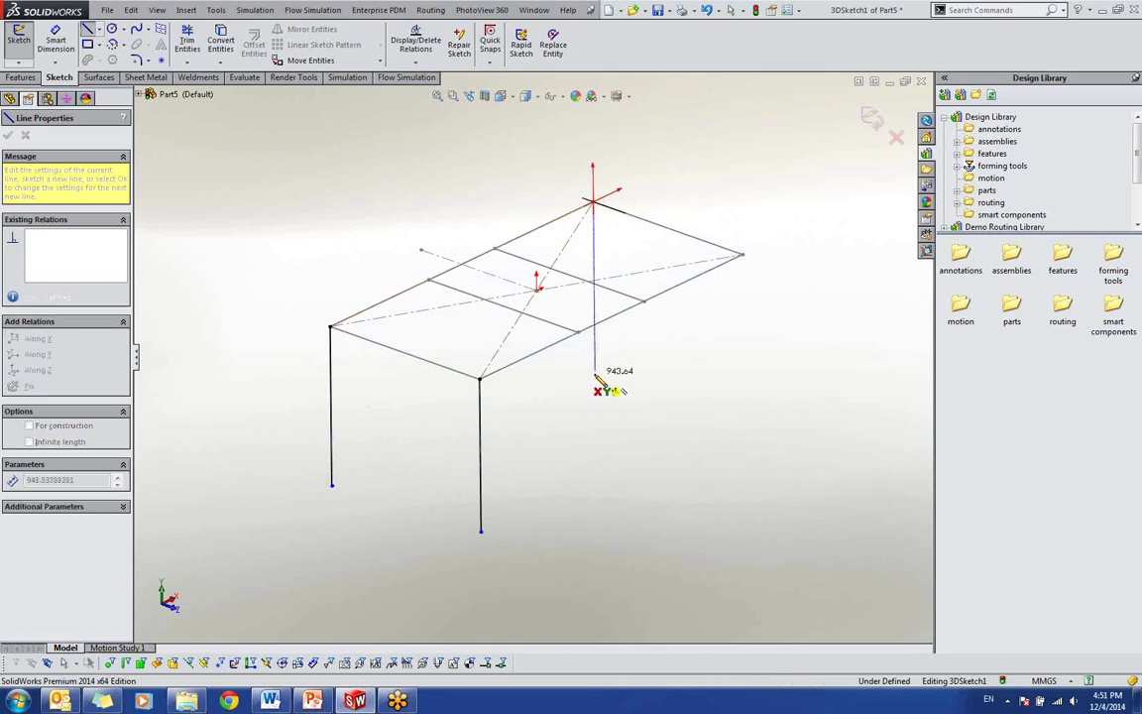
left_click(595, 371)
key("Escape")
right_click_drag(751, 281, 759, 263)
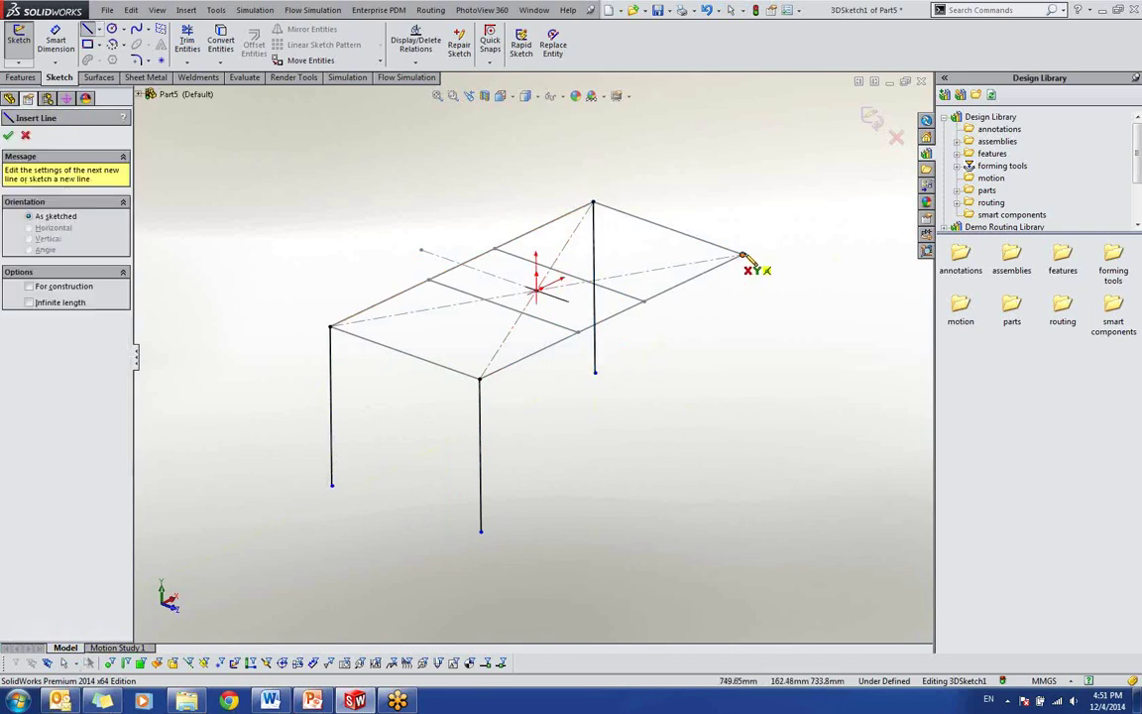
left_click(741, 256)
left_click(744, 402)
key("Escape")
mouse_move(689, 471)
middle_mouse_down()
mouse_move(683, 396)
mouse_move(727, 502)
mouse_move(754, 441)
mouse_move(691, 474)
mouse_move(701, 443)
mouse_move(683, 459)
middle_mouse_up()
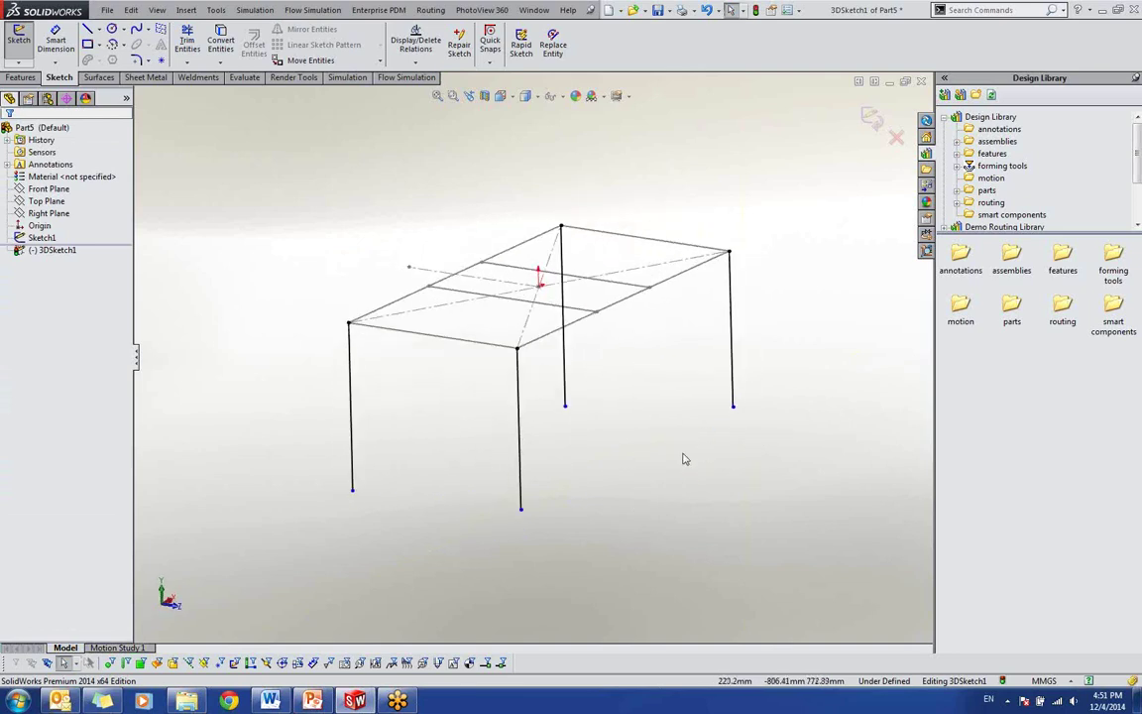
Step: Align the lower endpoints of the two negative-X legs along Z and shorten both legs to about 689 mm
left_click(351, 491)
left_click(521, 510, "ctrl")
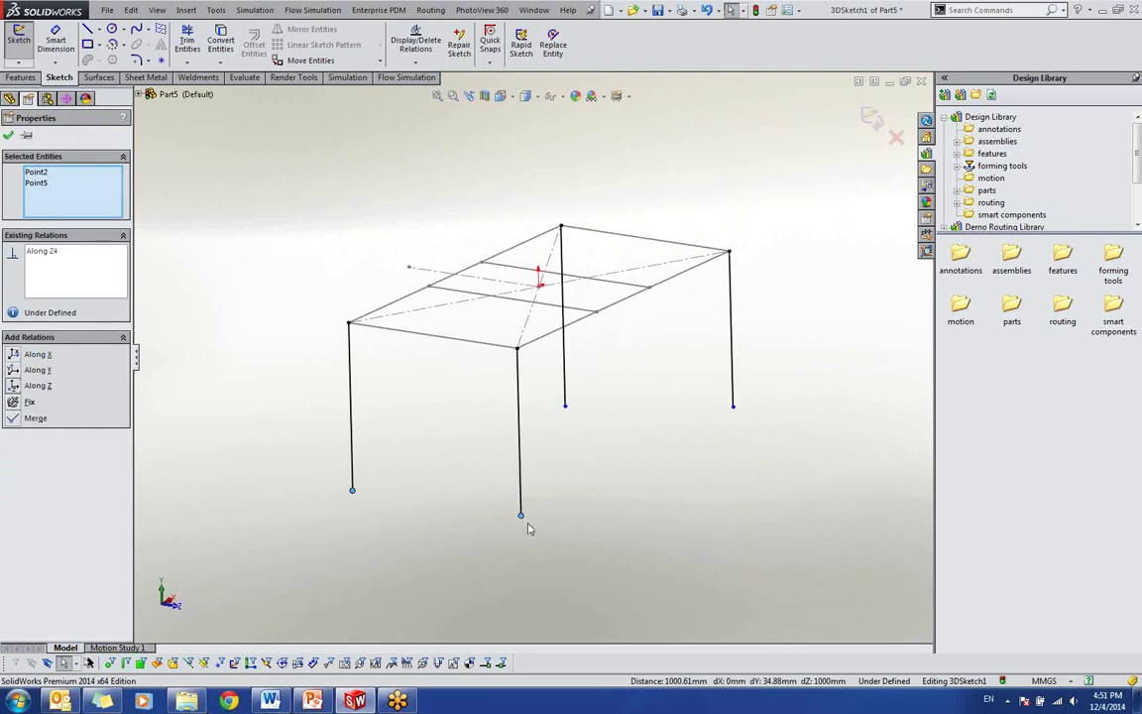
left_click(527, 524)
left_click_drag(521, 514, 519, 479)
left_click(519, 479)
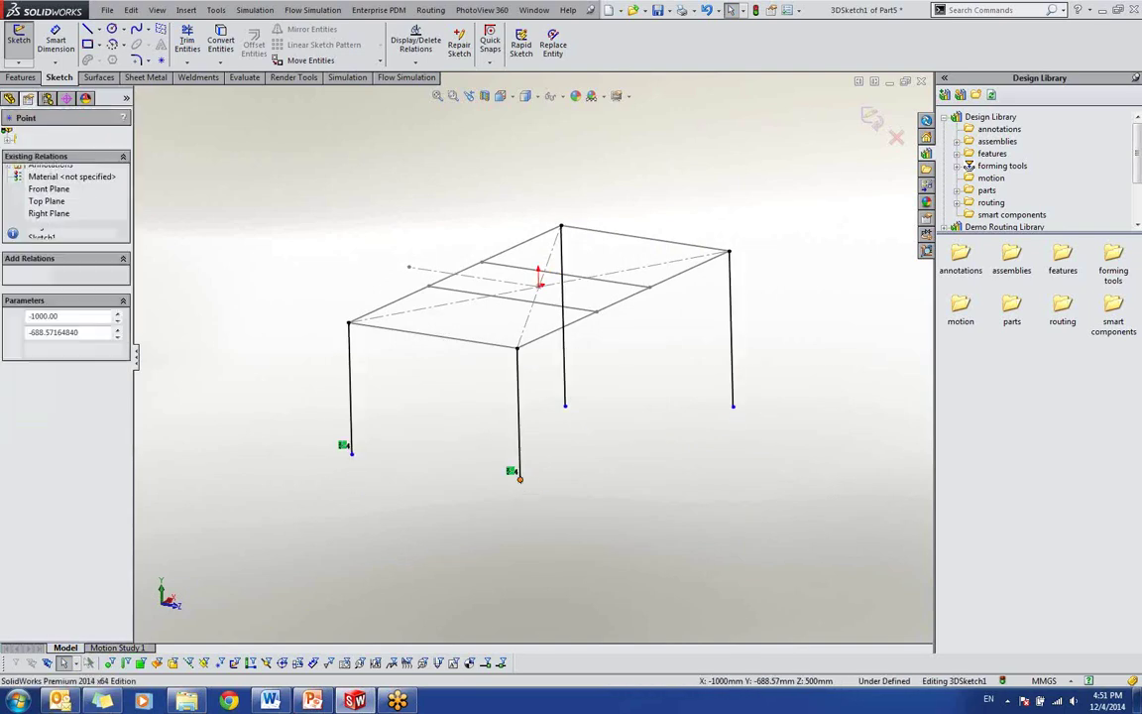
Step: Align the lower ends of the two positive-Z legs with each other by adding an Along X relation
left_click(732, 405, "ctrl")
left_click(769, 363)
left_click(769, 363)
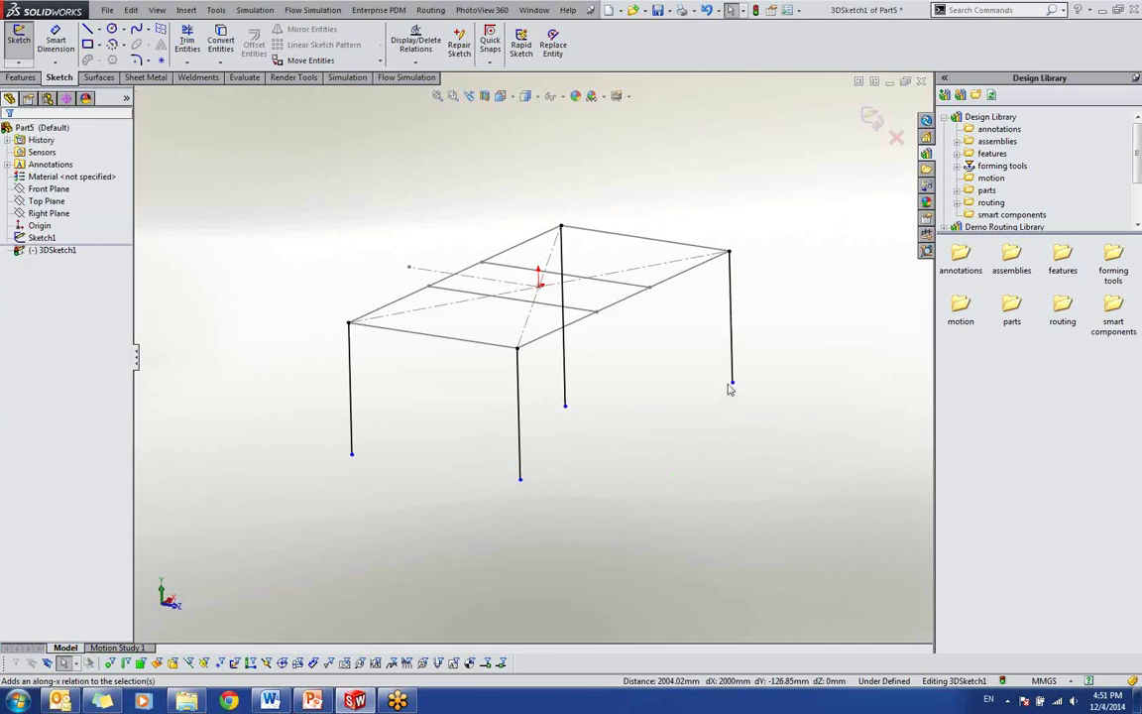
Step: Add an Along Z relation between the lower ends of the two positive-X legs and stretch the legs to about 747 mm
left_click(731, 382)
left_click(563, 407, "ctrl")
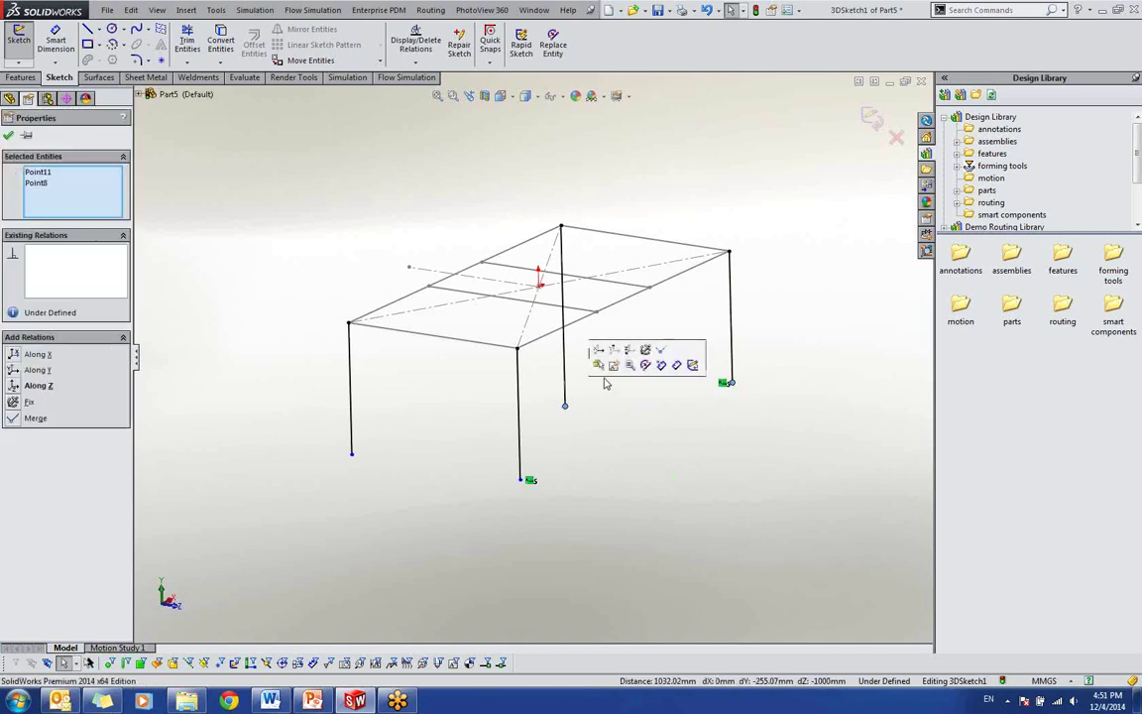
left_click(552, 331)
left_click(749, 366)
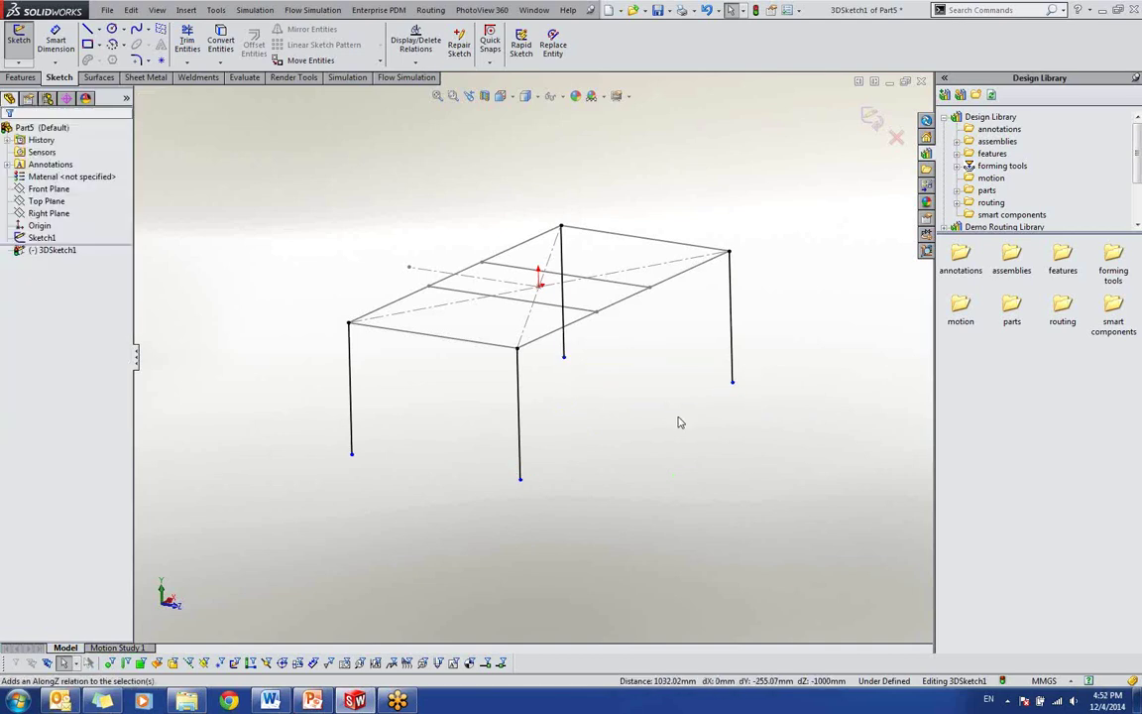
mouse_move(733, 382)
left_mouse_down()
mouse_move(734, 413)
mouse_move(724, 368)
mouse_move(709, 382)
mouse_move(692, 317)
mouse_move(696, 400)
mouse_move(732, 395)
mouse_move(724, 405)
mouse_move(725, 395)
left_mouse_up()
left_click(644, 424)
Step: Dimension the length of the leg at the negative-X, positive-Z corner as 600 mm and exit the 3D sketch
right_click_drag(609, 515, 604, 327)
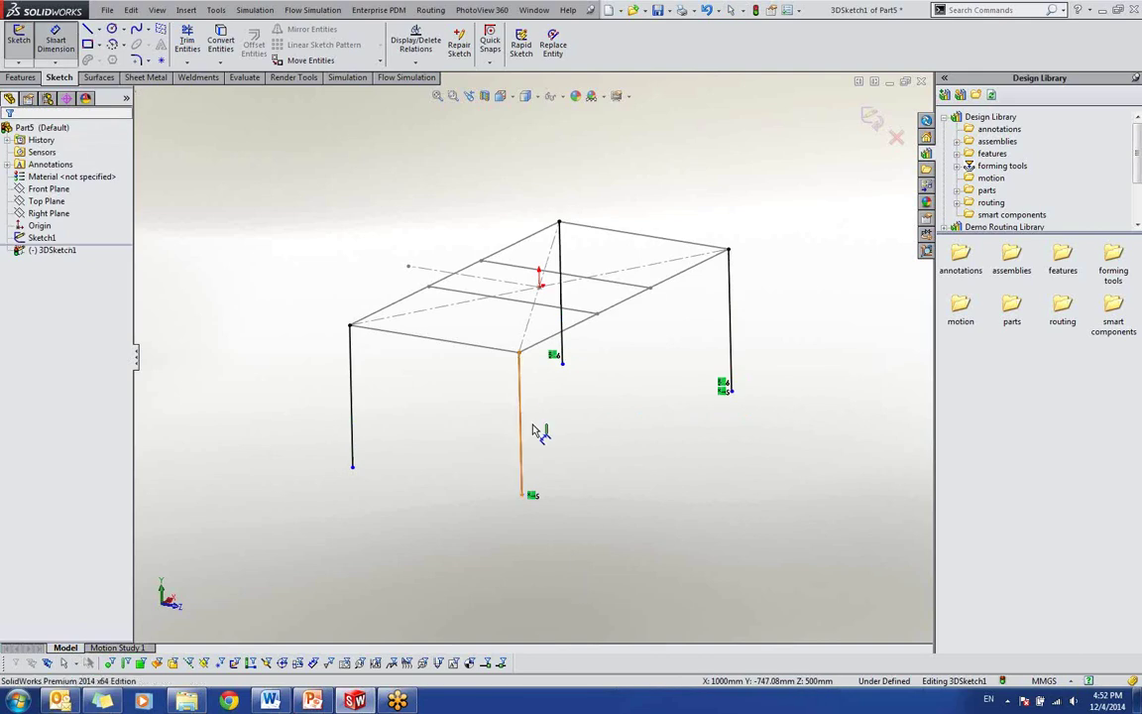
left_click(532, 425)
left_click(615, 447)
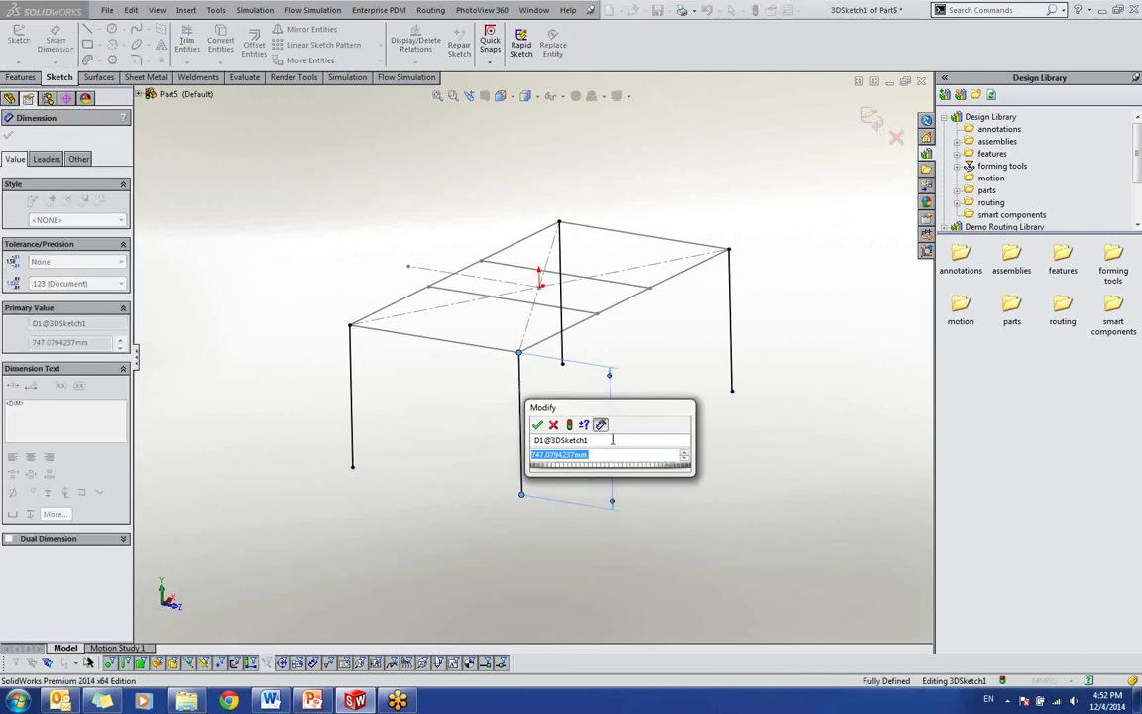
type("600")
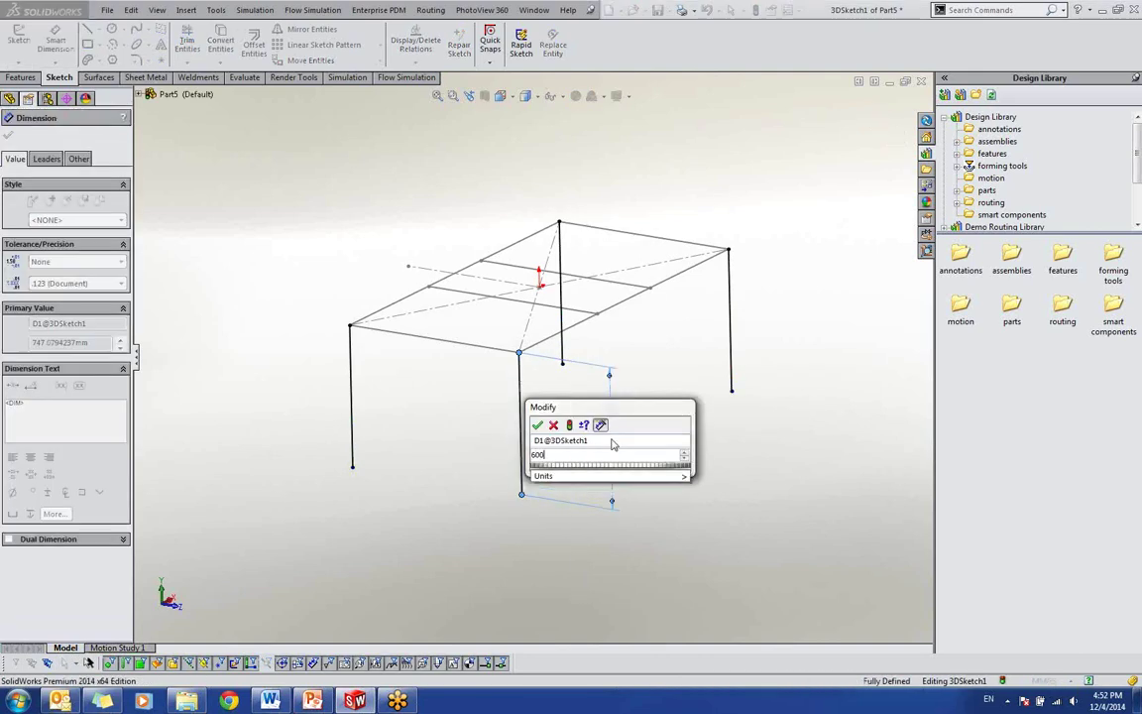
key("Return")
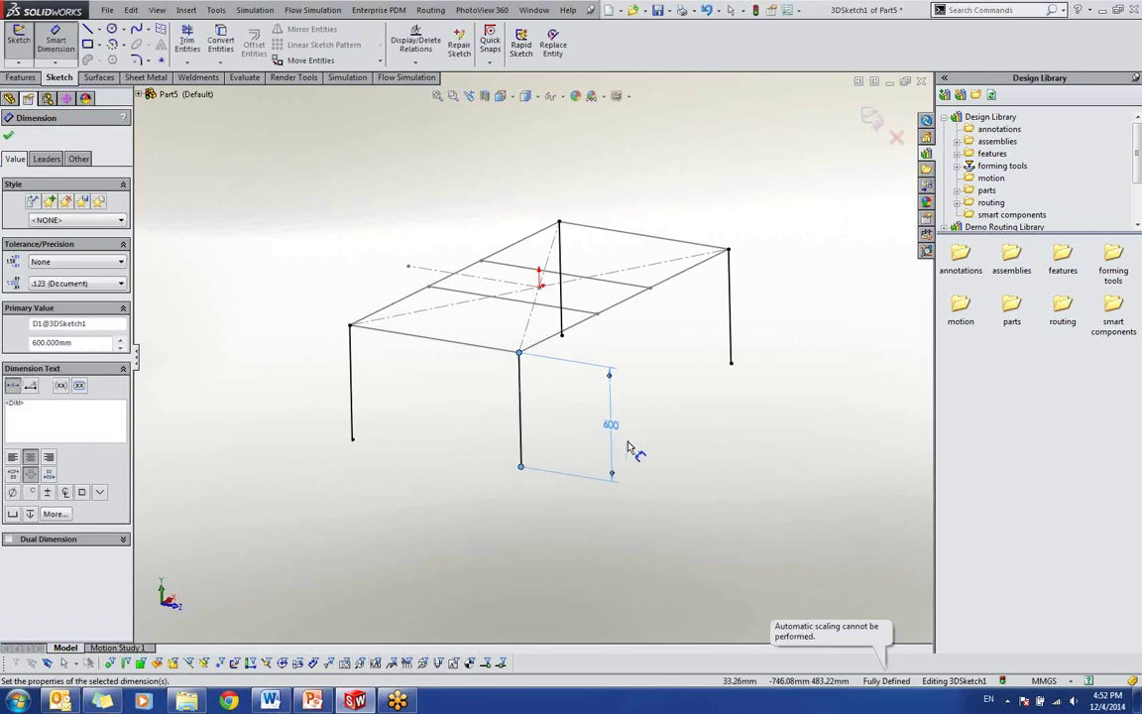
mouse_move(607, 459)
middle_mouse_down()
mouse_move(512, 454)
mouse_move(512, 510)
mouse_move(886, 201)
middle_mouse_up()
left_click(873, 119)
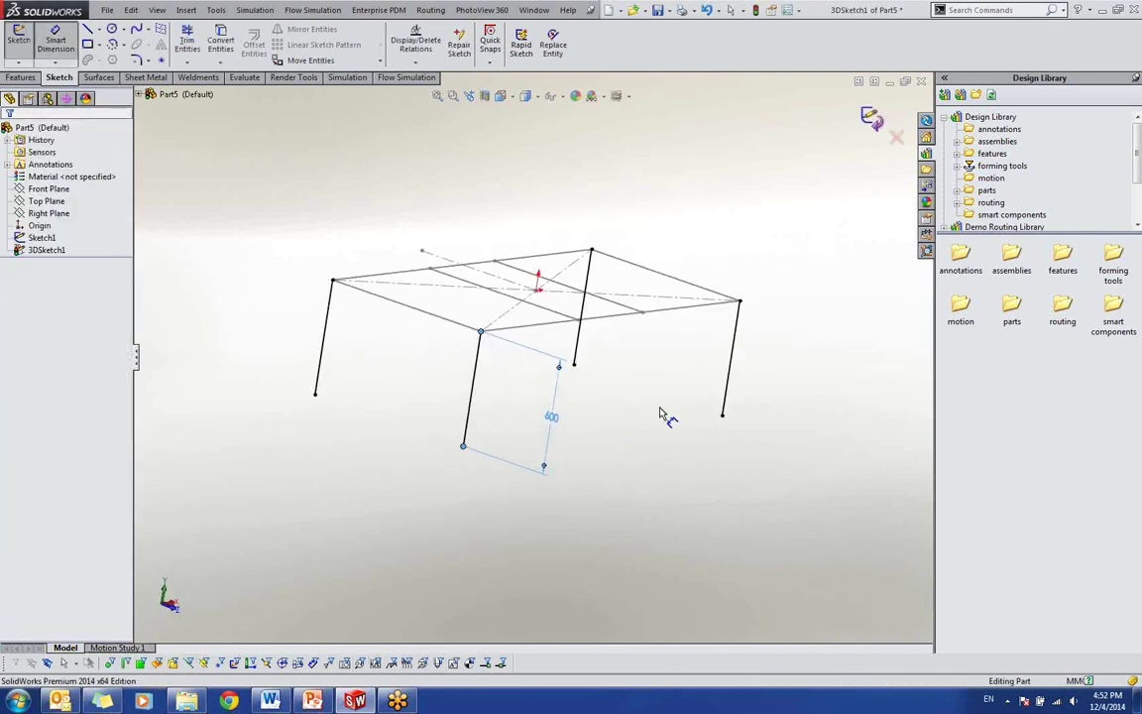
Step: Start a weldment structural member with the ansi inch standard, square tube type and 2 x 2 x 0.25 size
mouse_move(668, 416)
middle_mouse_down()
mouse_move(612, 408)
mouse_move(659, 438)
mouse_move(601, 443)
mouse_move(576, 354)
mouse_move(589, 415)
middle_mouse_up()
scroll(519, 355, "down", 3)
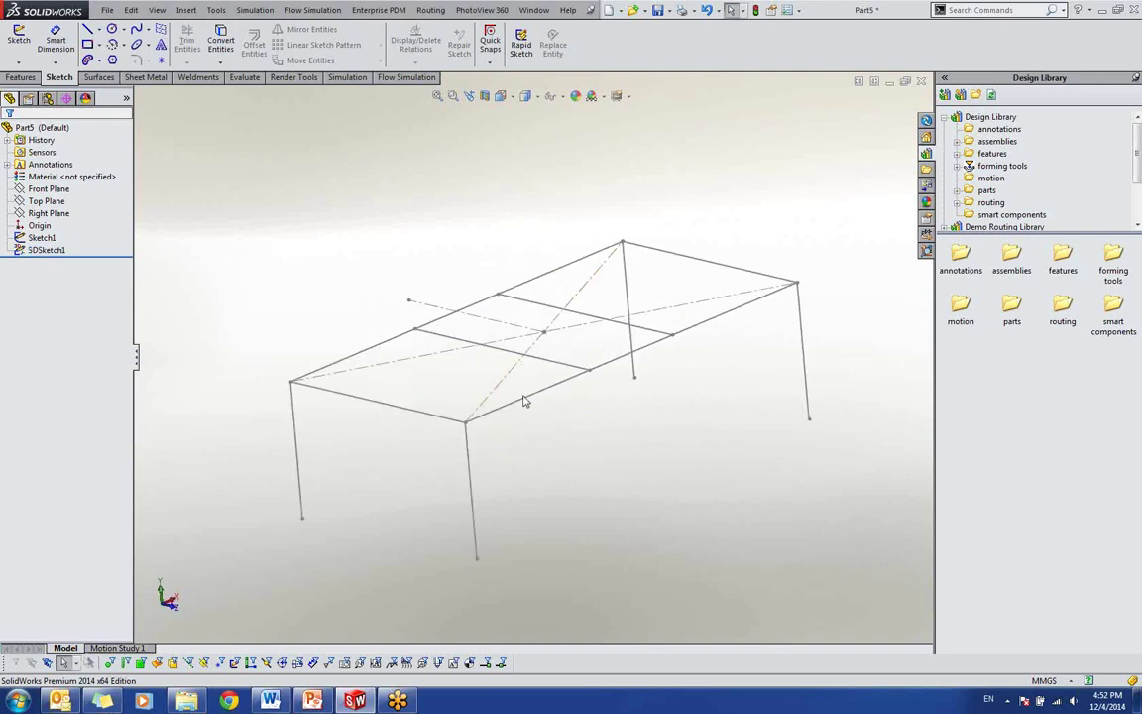
left_click(198, 77)
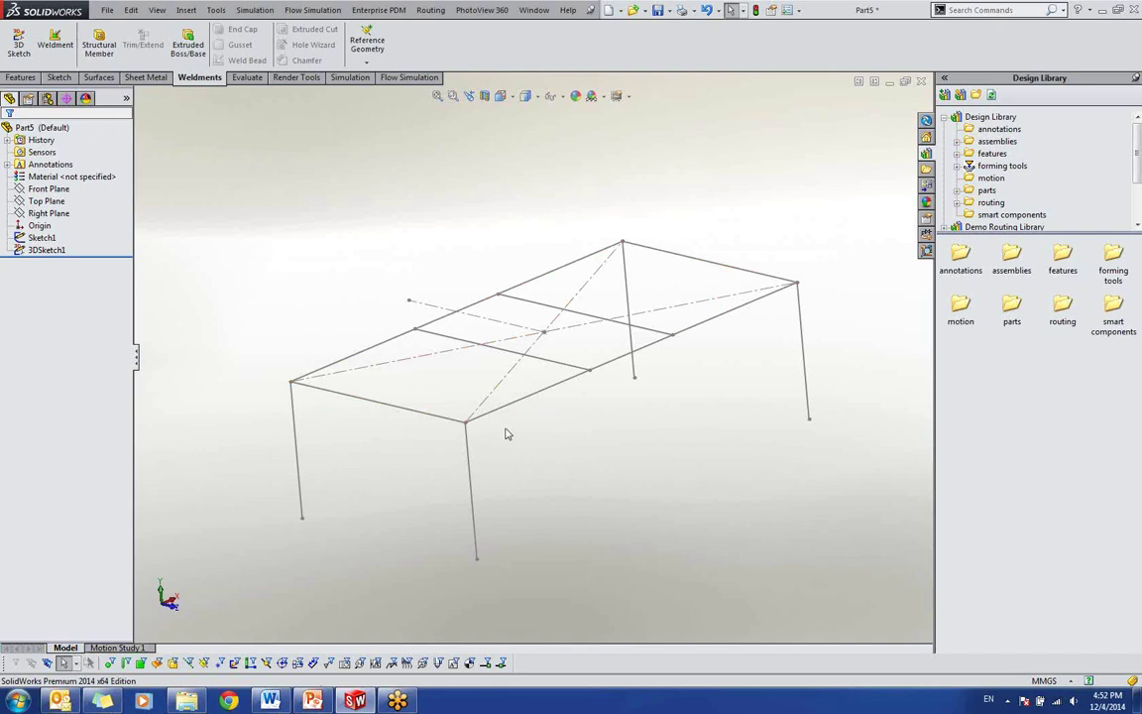
left_click(99, 45)
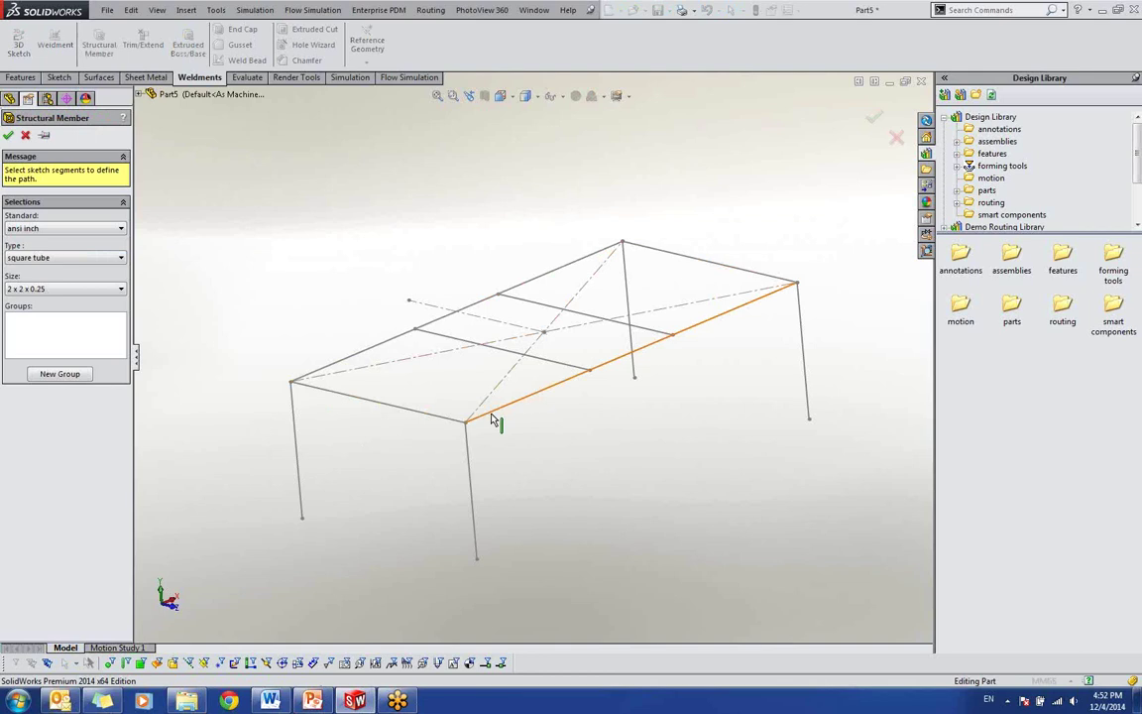
left_click(60, 228)
left_click(39, 249)
left_click(39, 258)
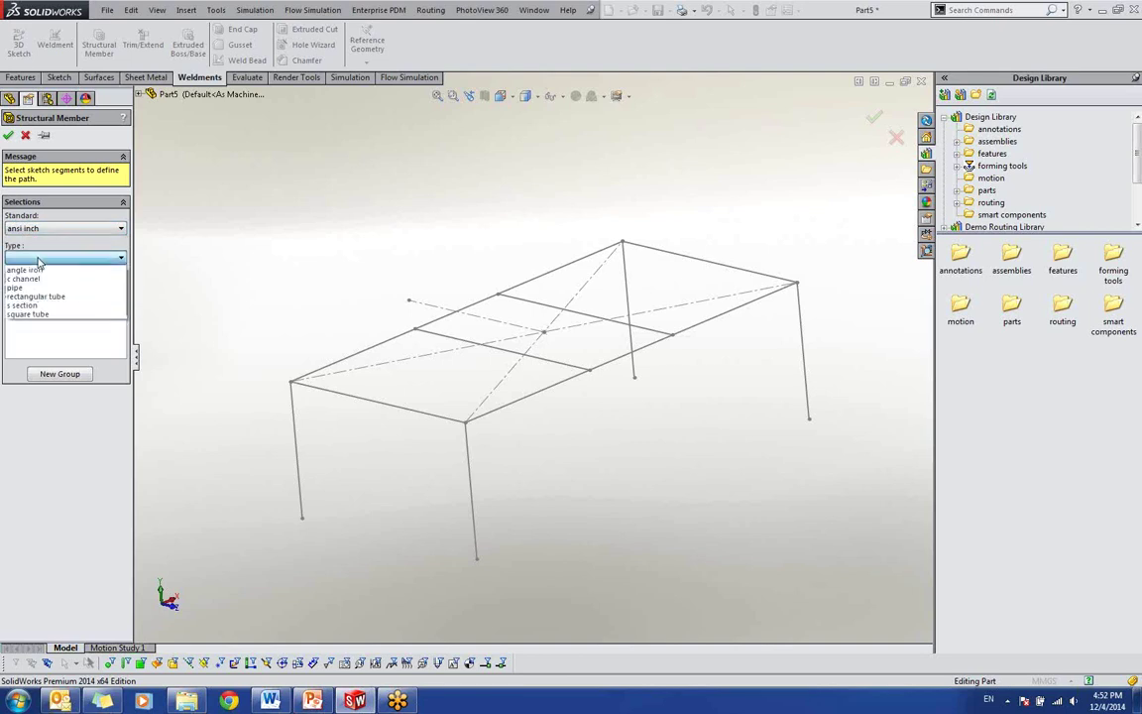
left_click(45, 316)
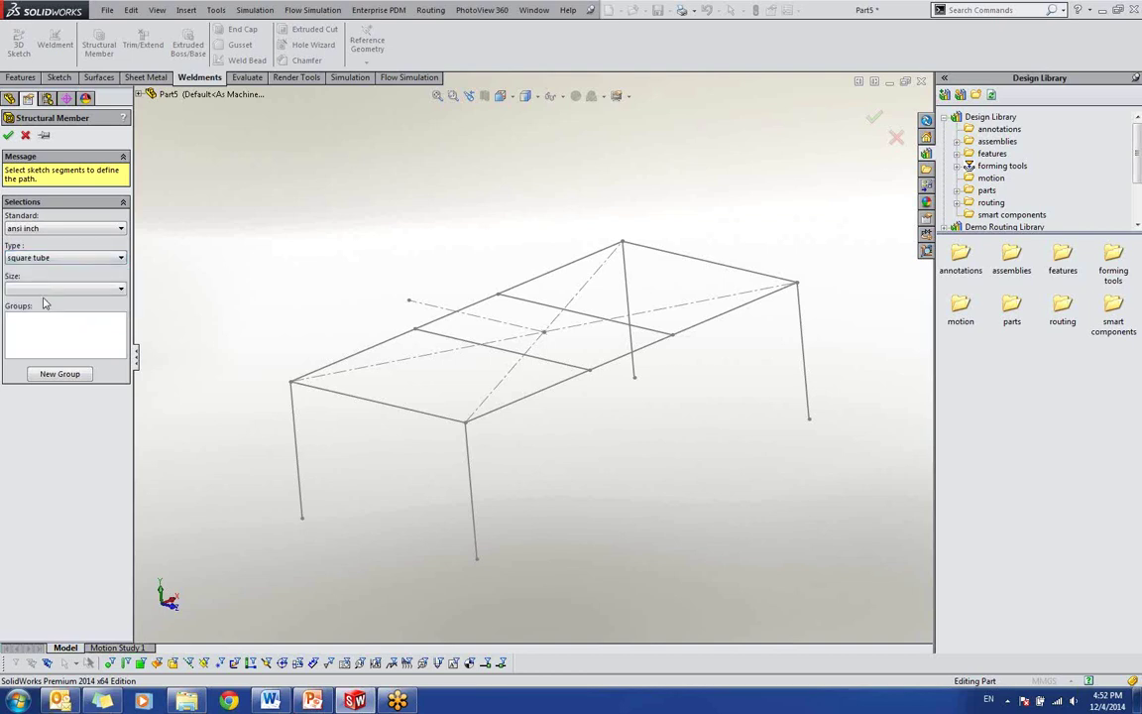
left_click(45, 288)
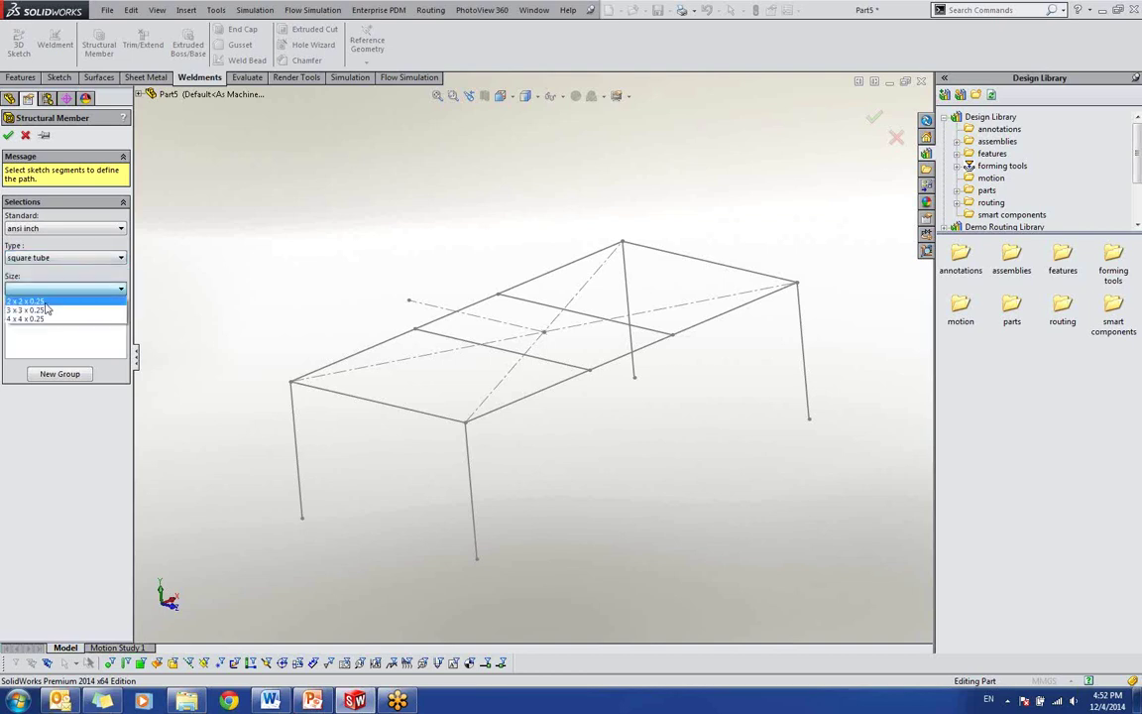
left_click(45, 303)
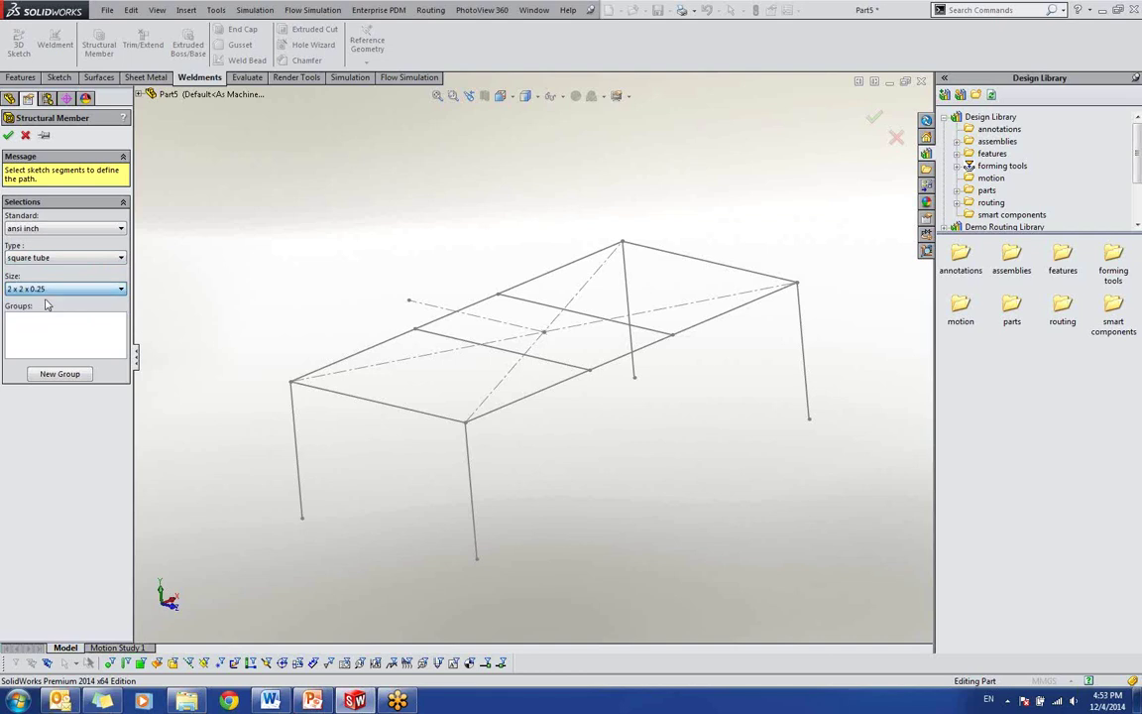
Step: Assign the four outer edges of the top rectangle as path segments of the structural member's first group
left_click(52, 328)
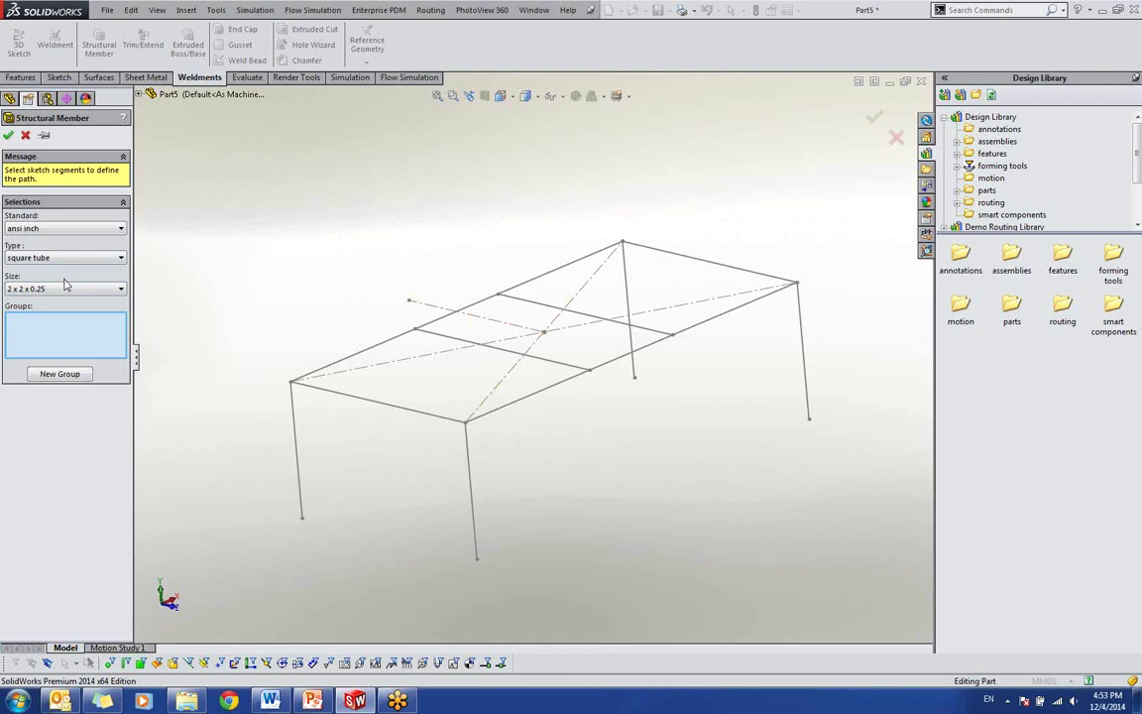
scroll(523, 401, "down", 2)
left_click(520, 398)
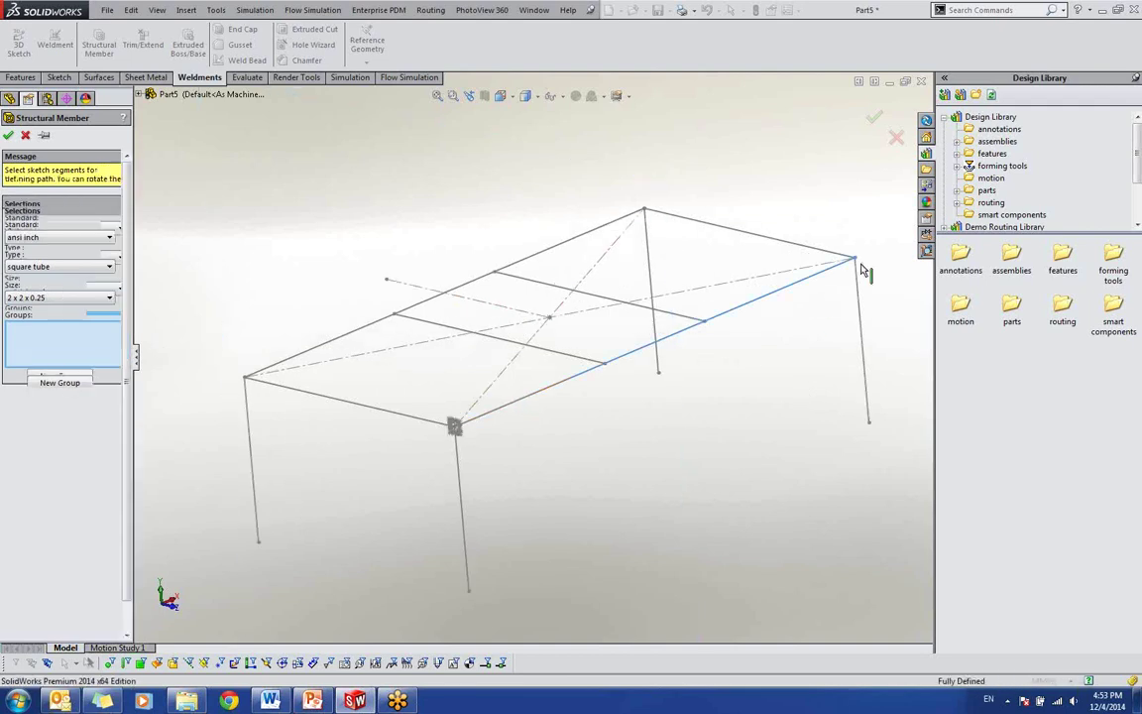
middle_click_drag(862, 270, 495, 441)
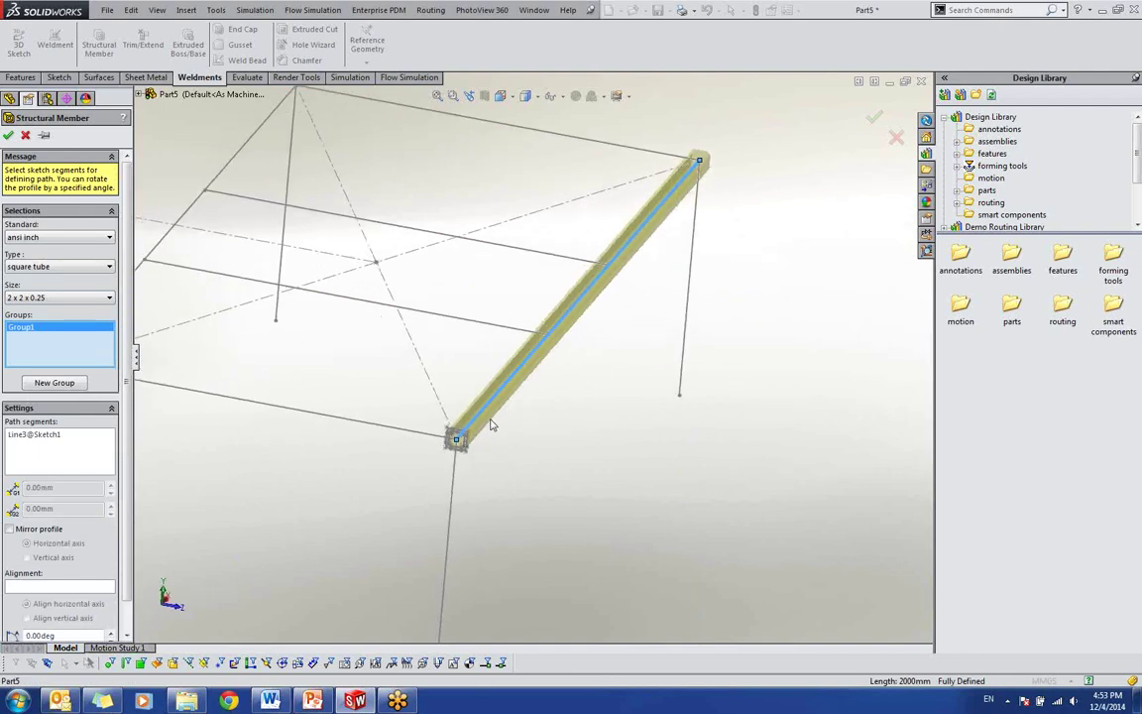
left_click(660, 158)
key("z")
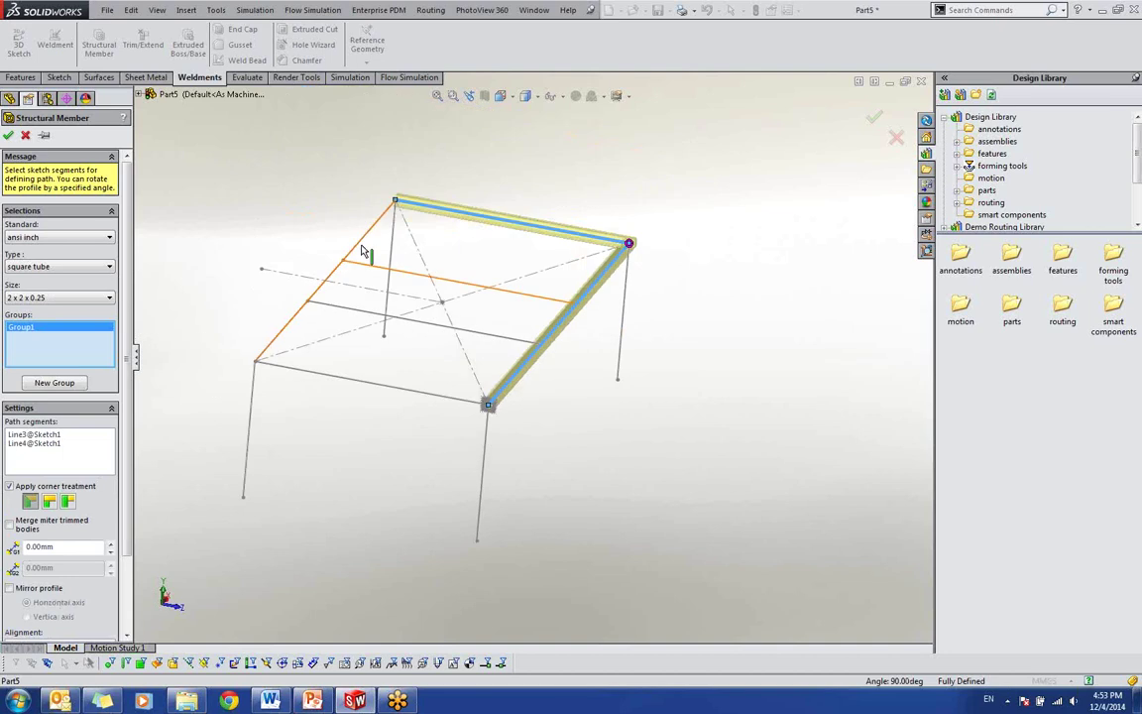
left_click(363, 251)
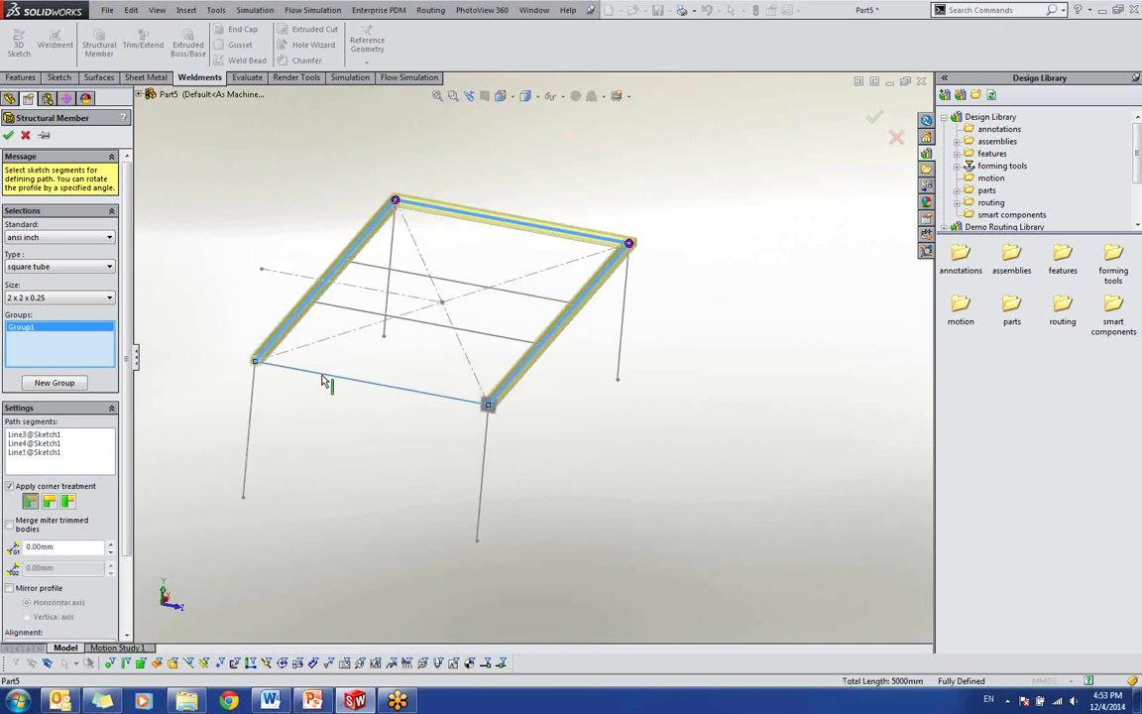
left_click(322, 382)
Step: Try a butt-joint corner treatment on the top frame's group and restore the mitered corners
scroll(535, 436, "down", 5)
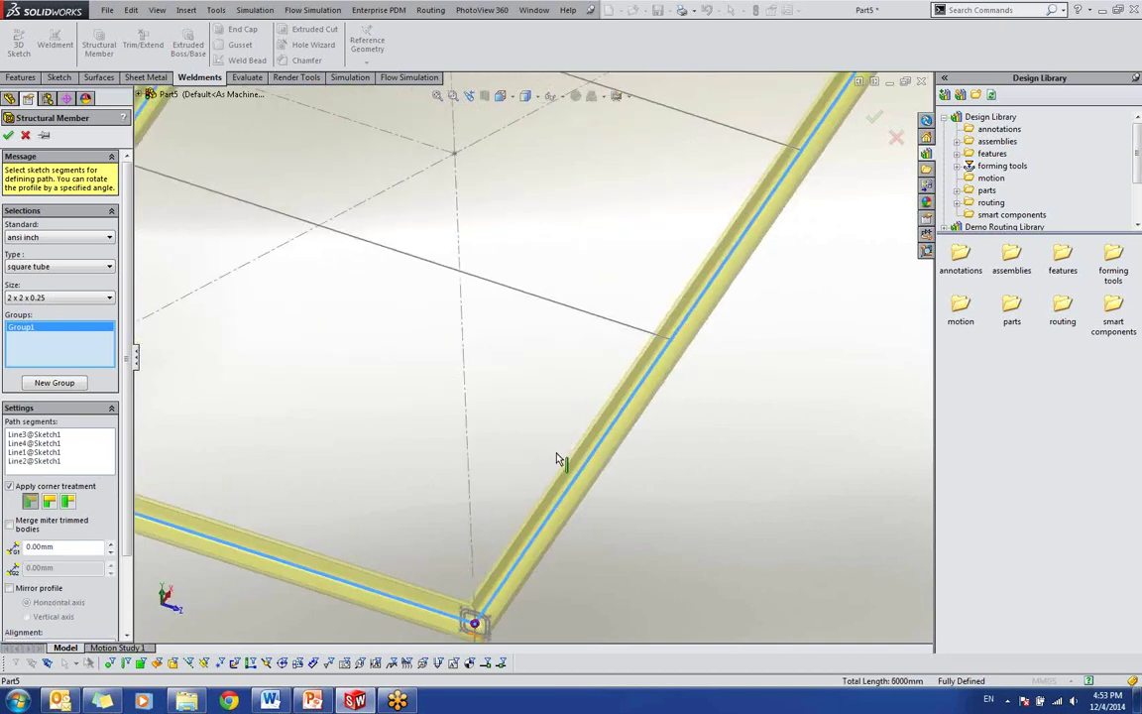
scroll(548, 407, "up", 5)
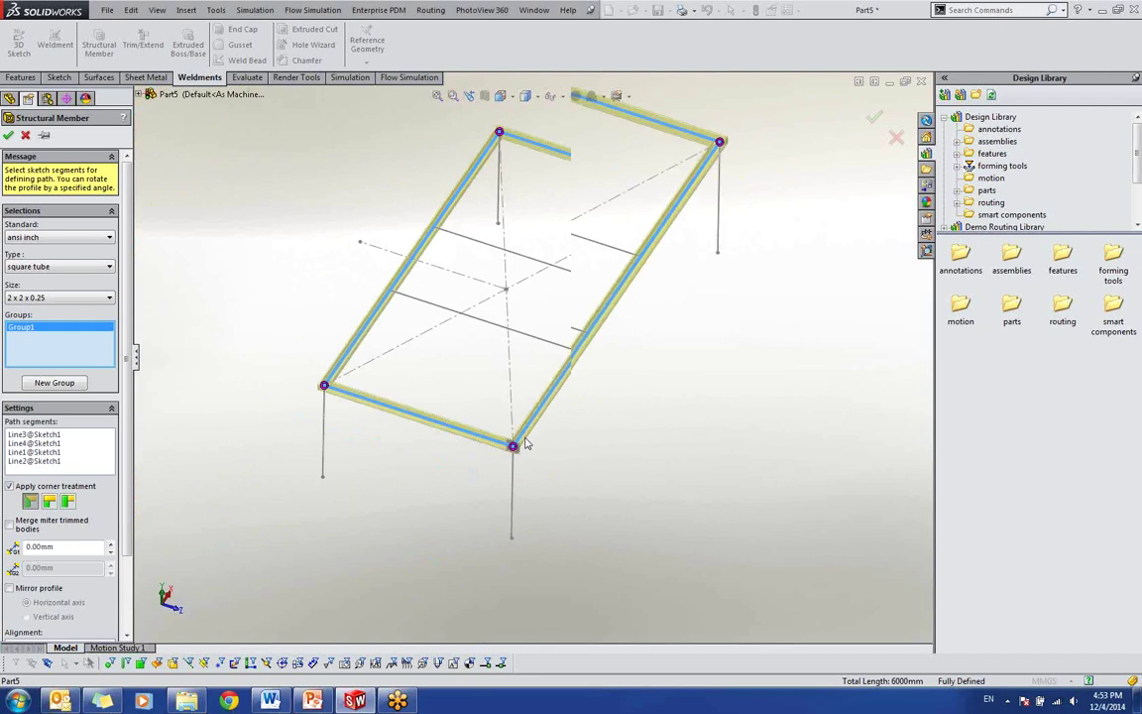
scroll(511, 444, "down", 5)
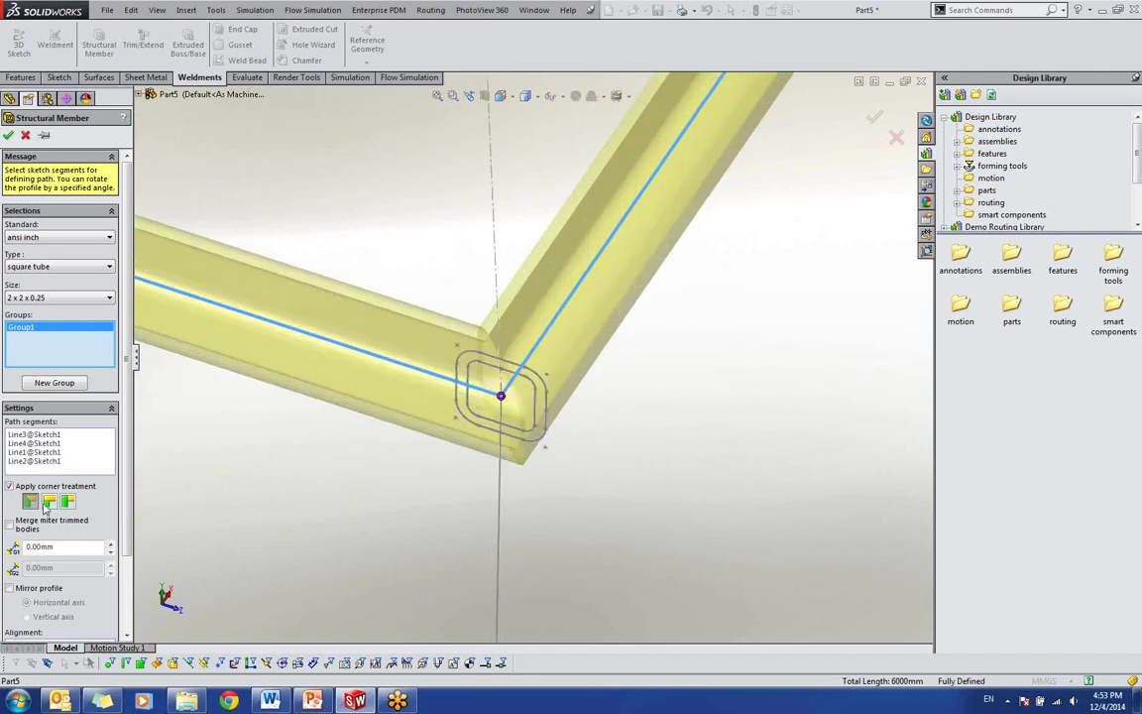
left_click(67, 501)
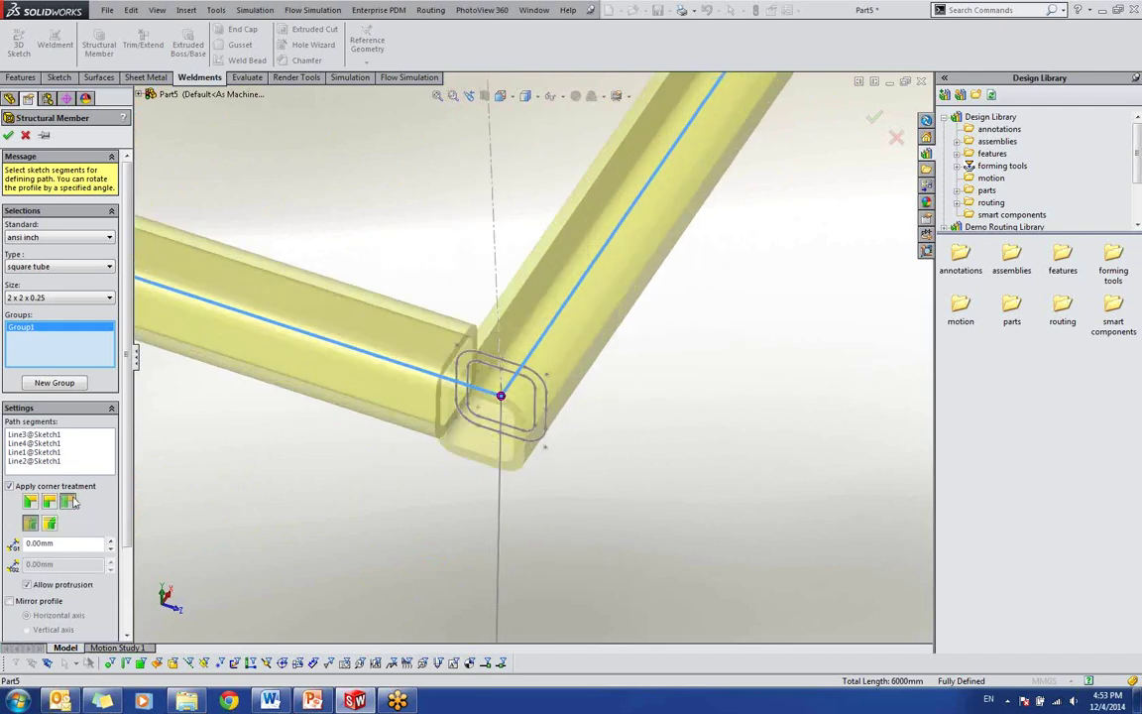
left_click(31, 502)
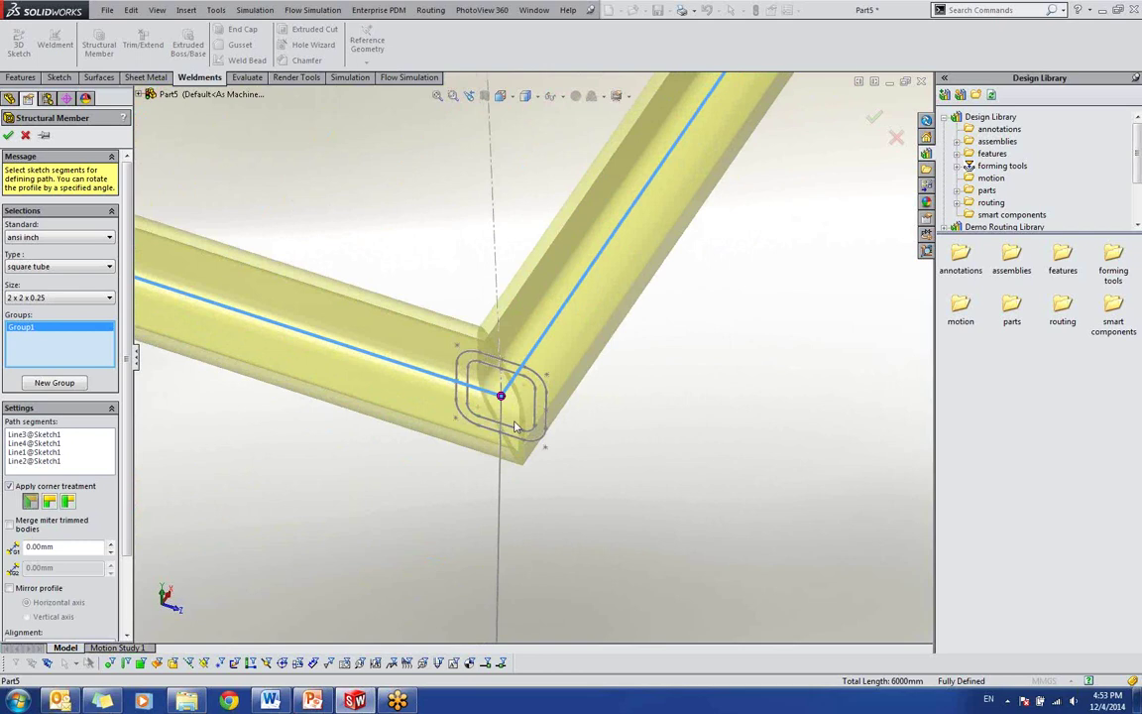
scroll(550, 300, "up", 10)
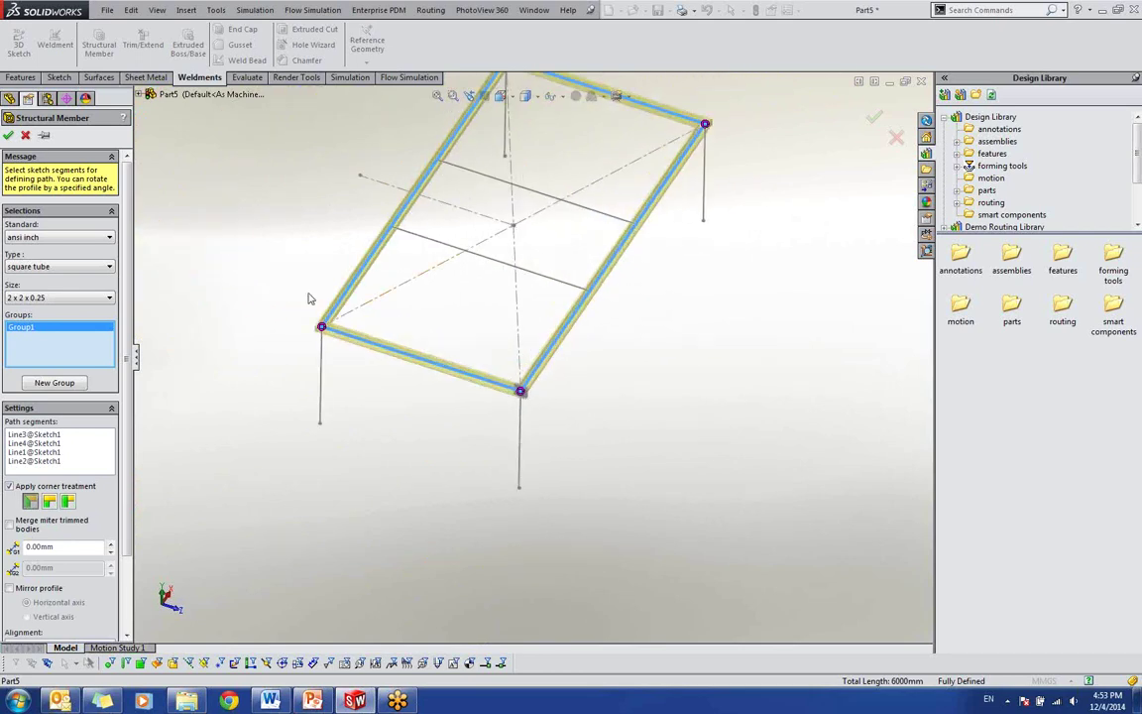
Step: Add a second group to the structural member containing the two inner cross-member lines
left_click(69, 386)
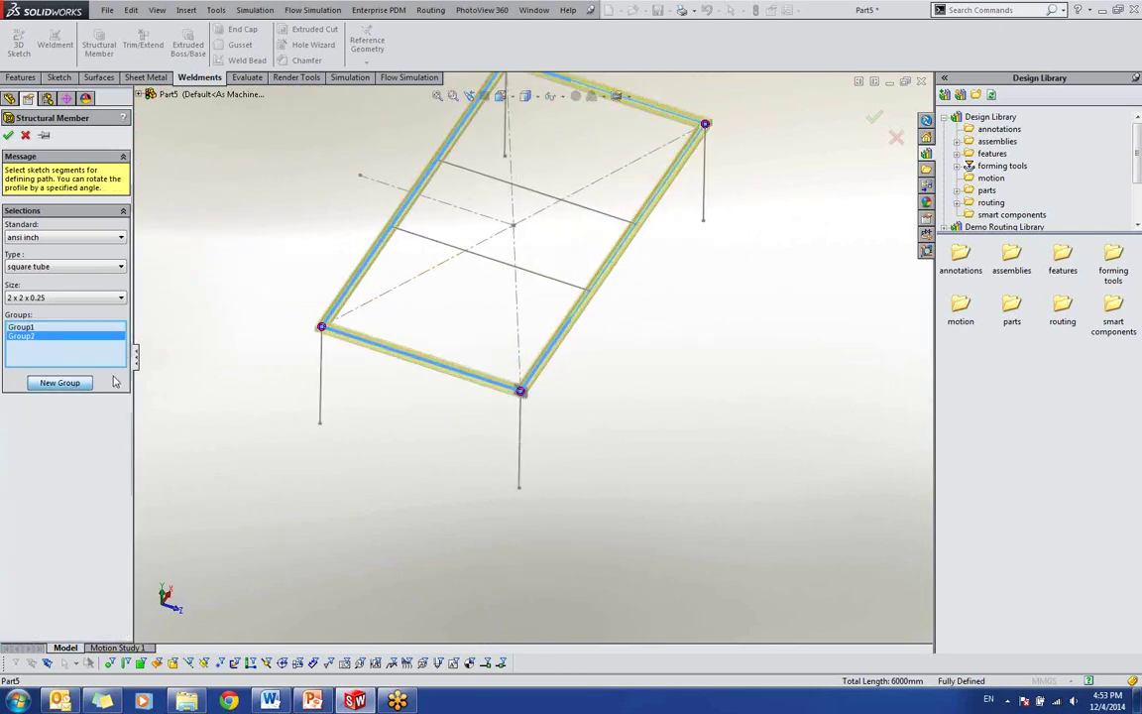
left_click(555, 285)
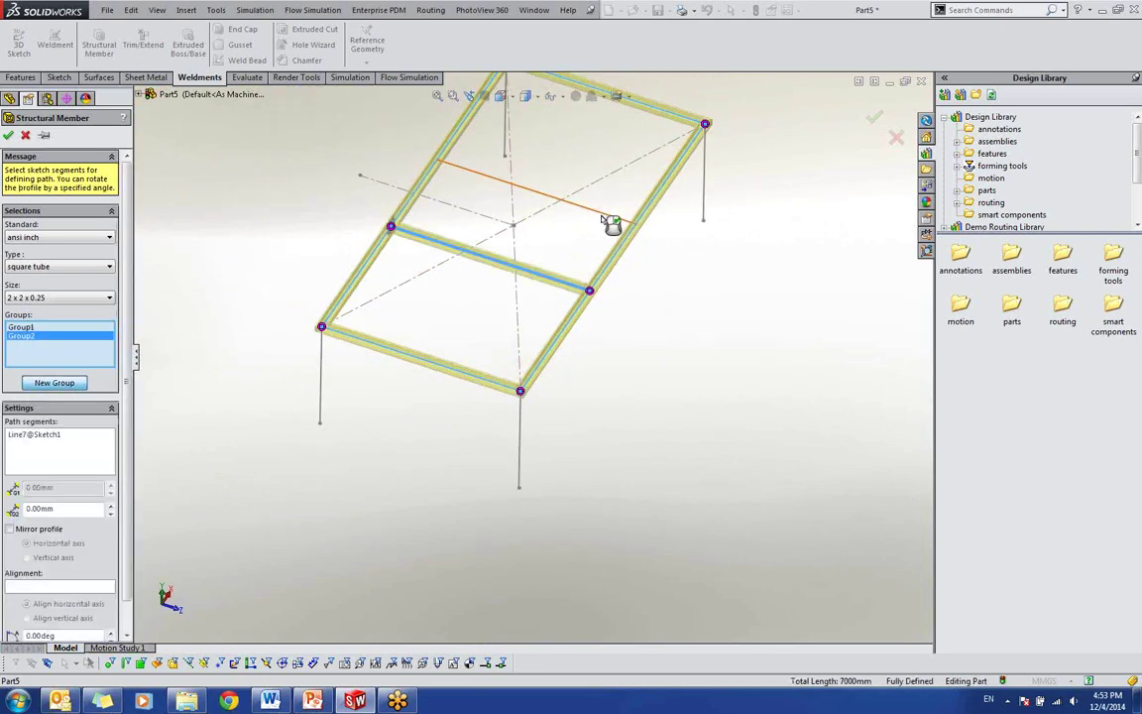
left_click(595, 210)
Step: Add a third group to the structural member containing the four vertical leg lines
mouse_move(621, 270)
middle_mouse_down()
mouse_move(617, 287)
mouse_move(561, 311)
mouse_move(552, 213)
mouse_move(538, 201)
mouse_move(541, 258)
middle_mouse_up()
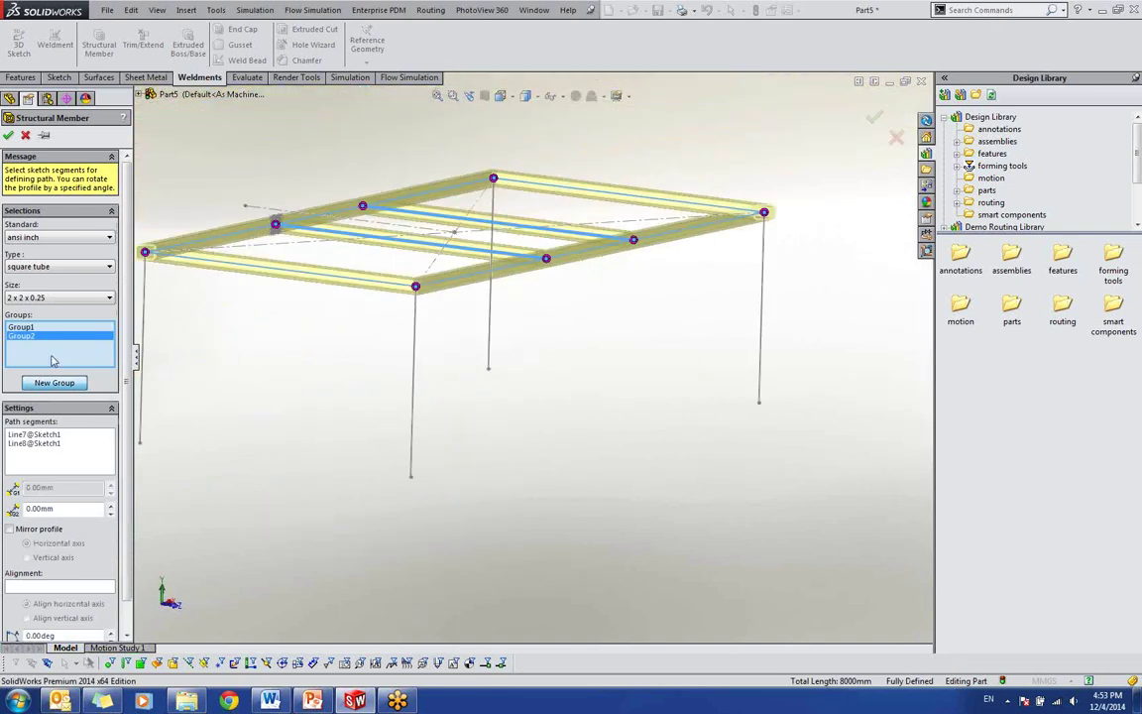
left_click(54, 384)
middle_click_drag(148, 335, 331, 327)
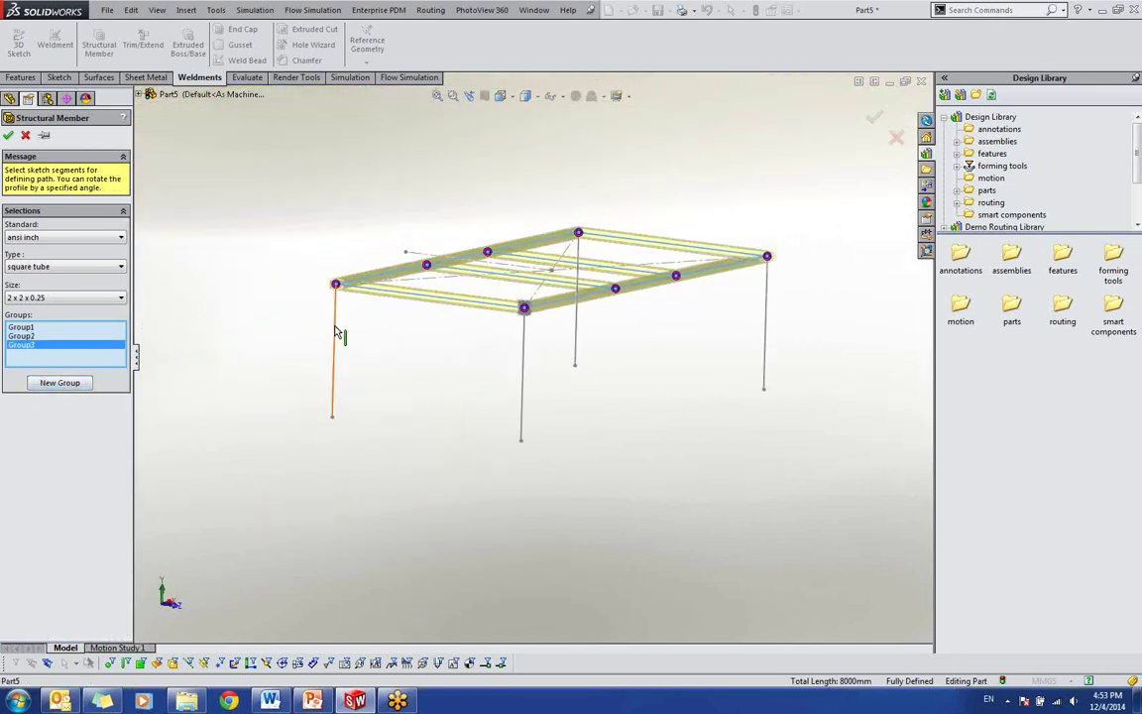
left_click(575, 321)
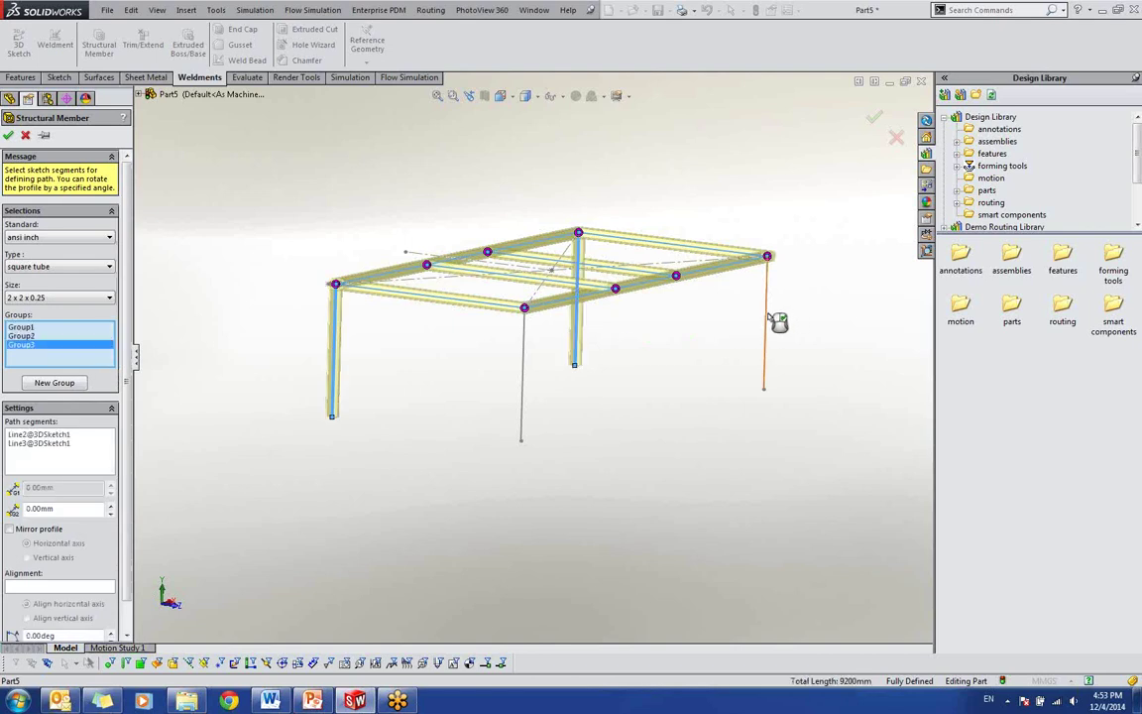
left_click(766, 320)
left_click(523, 347)
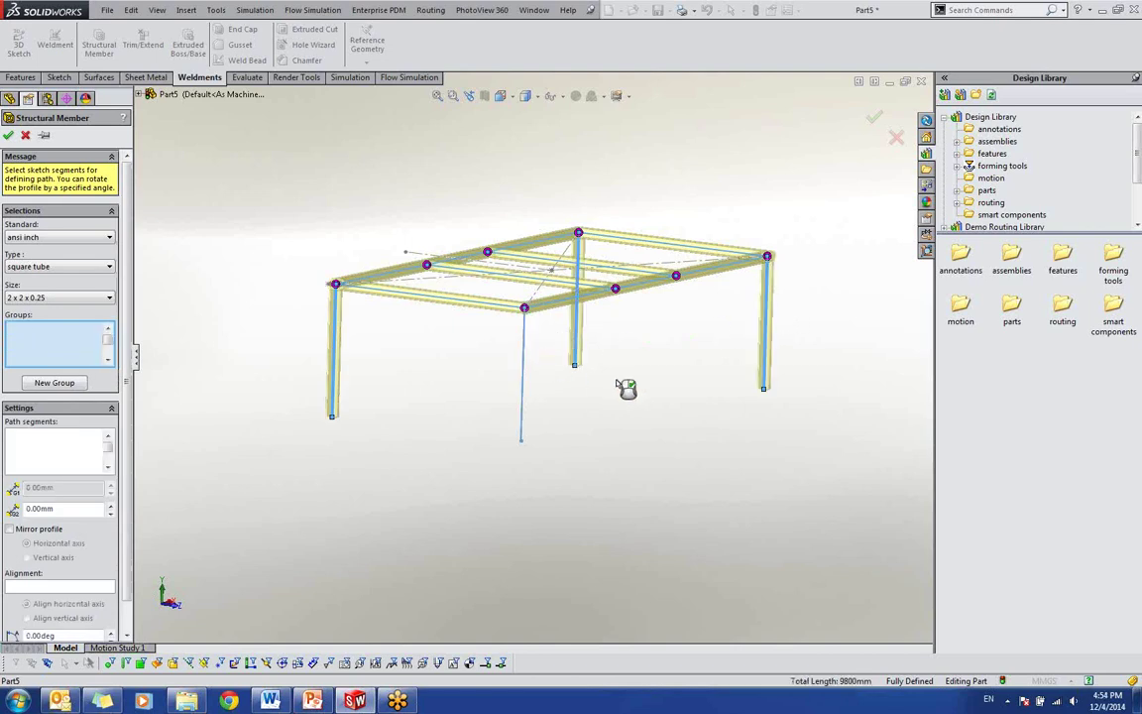
mouse_move(626, 421)
middle_mouse_down()
mouse_move(619, 538)
mouse_move(613, 429)
middle_mouse_up()
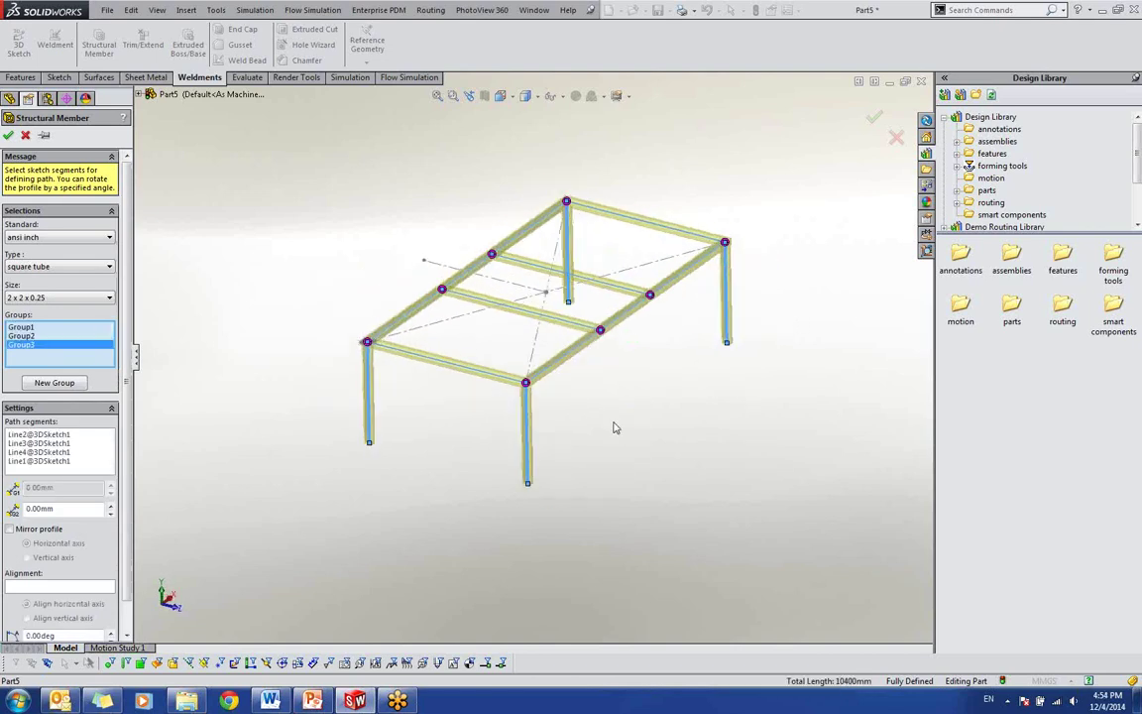
Step: Create the 2 x 2 x 0.25 square tube structural member from the three defined groups
middle_click_drag(604, 383, 502, 436)
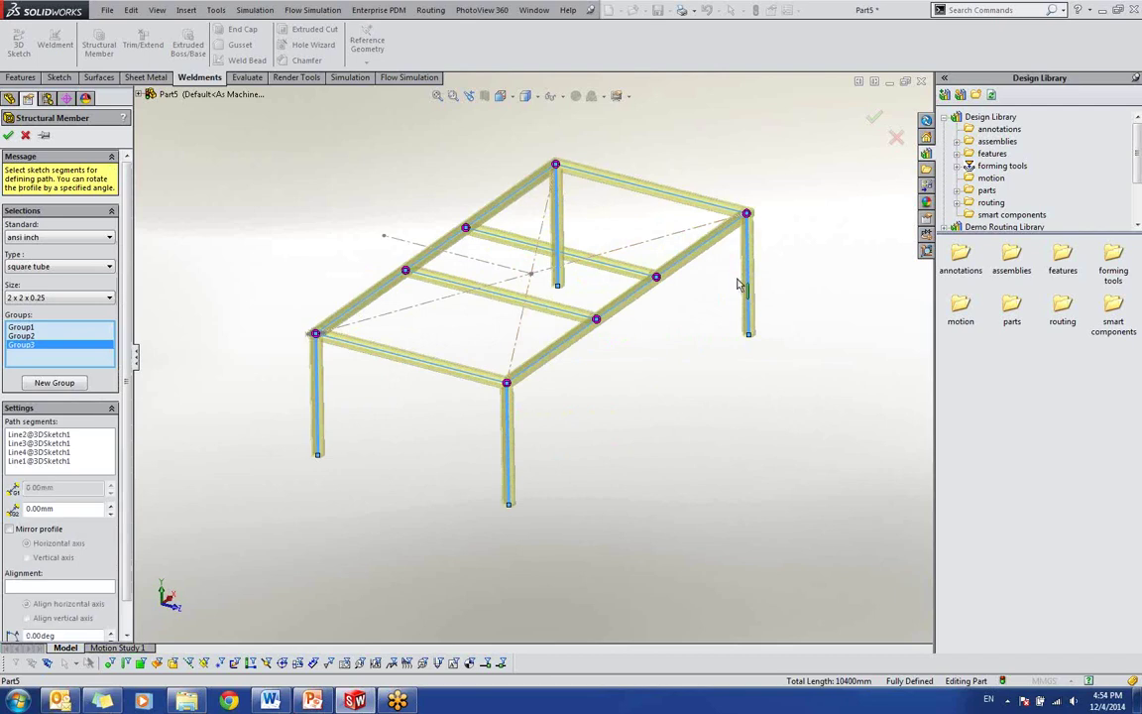
left_click(8, 136)
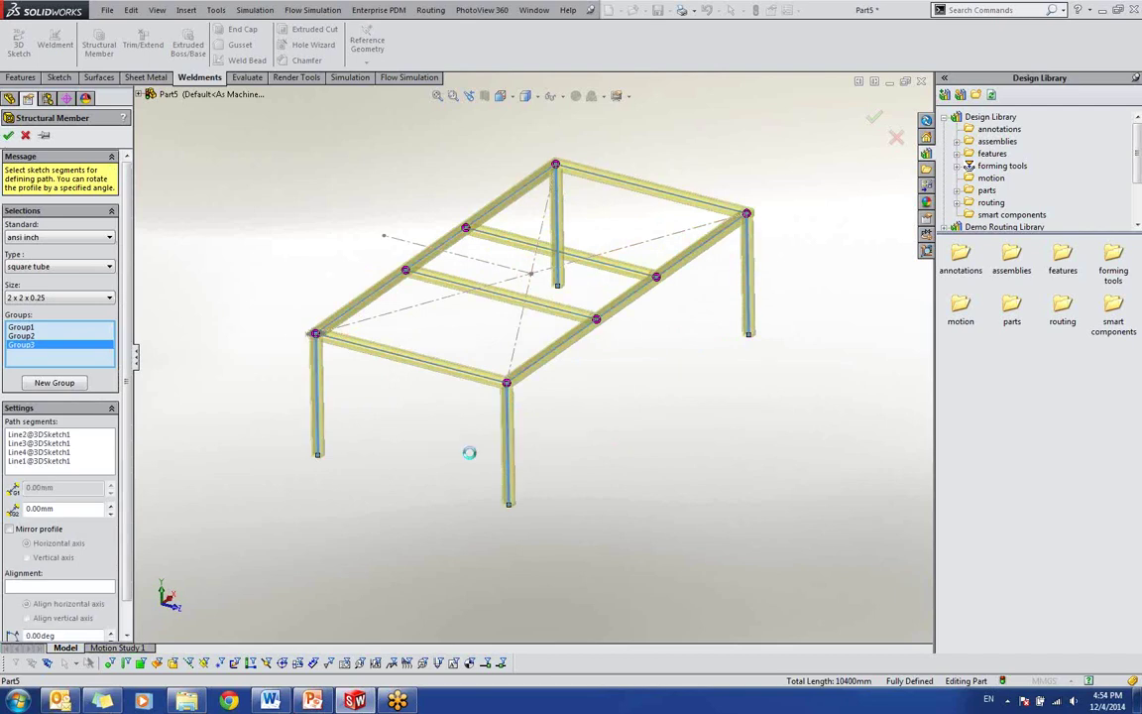
middle_click_drag(520, 402, 485, 339)
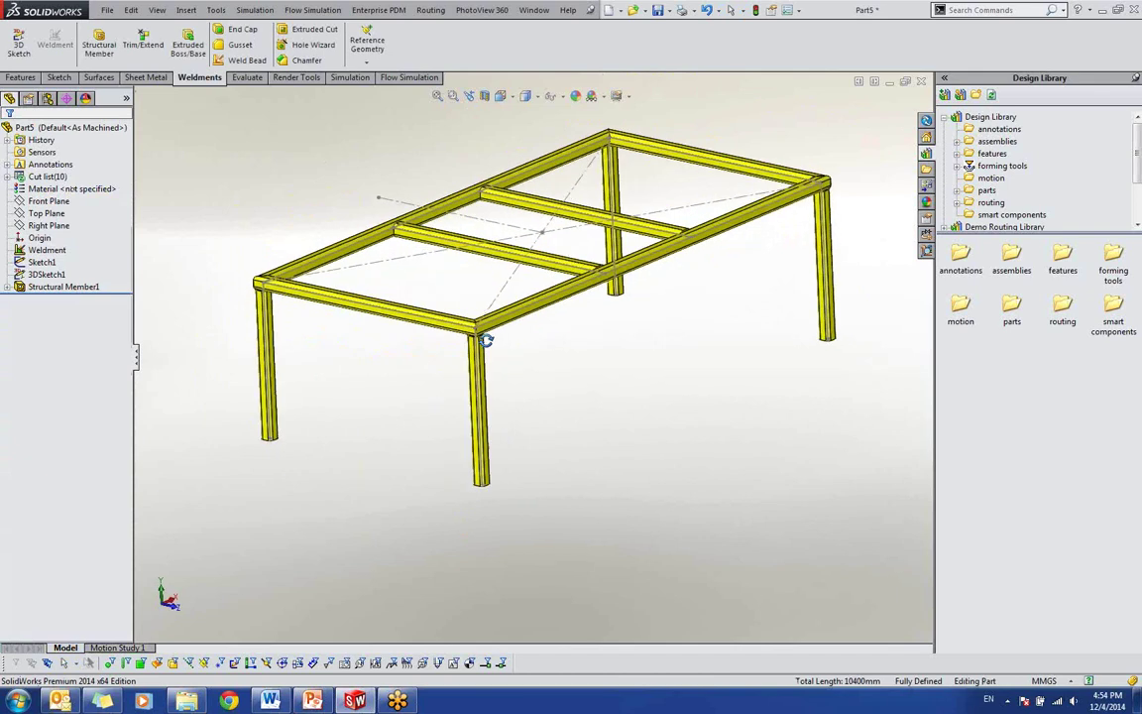
Step: Hide the rectangle layout sketch and the 3D sketch of the leg lines so only the tube bodies show
left_click(530, 231)
left_click(581, 188)
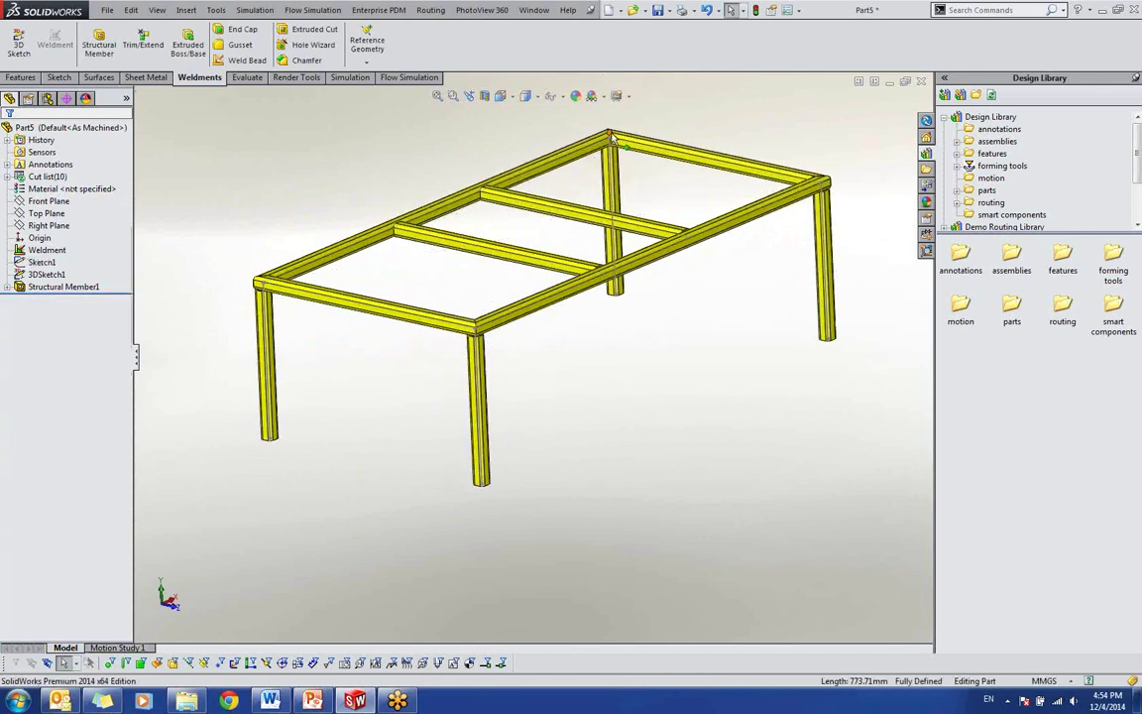
scroll(560, 382, "down", 1)
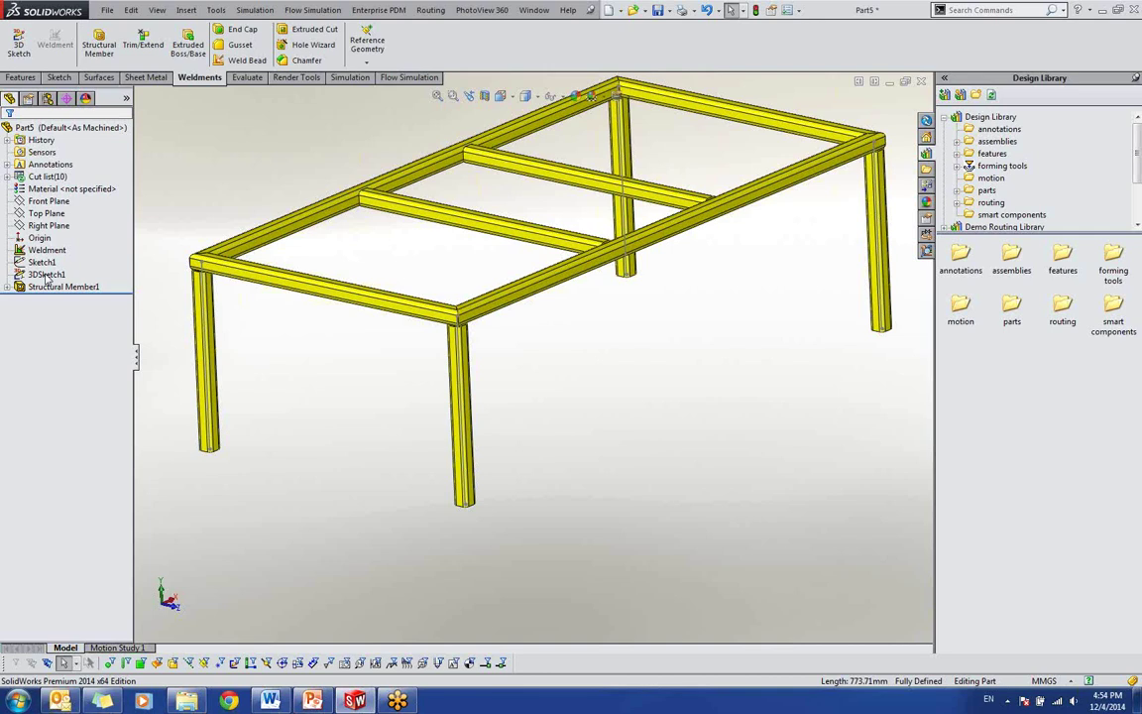
right_click(46, 278)
scroll(408, 388, "up", 2)
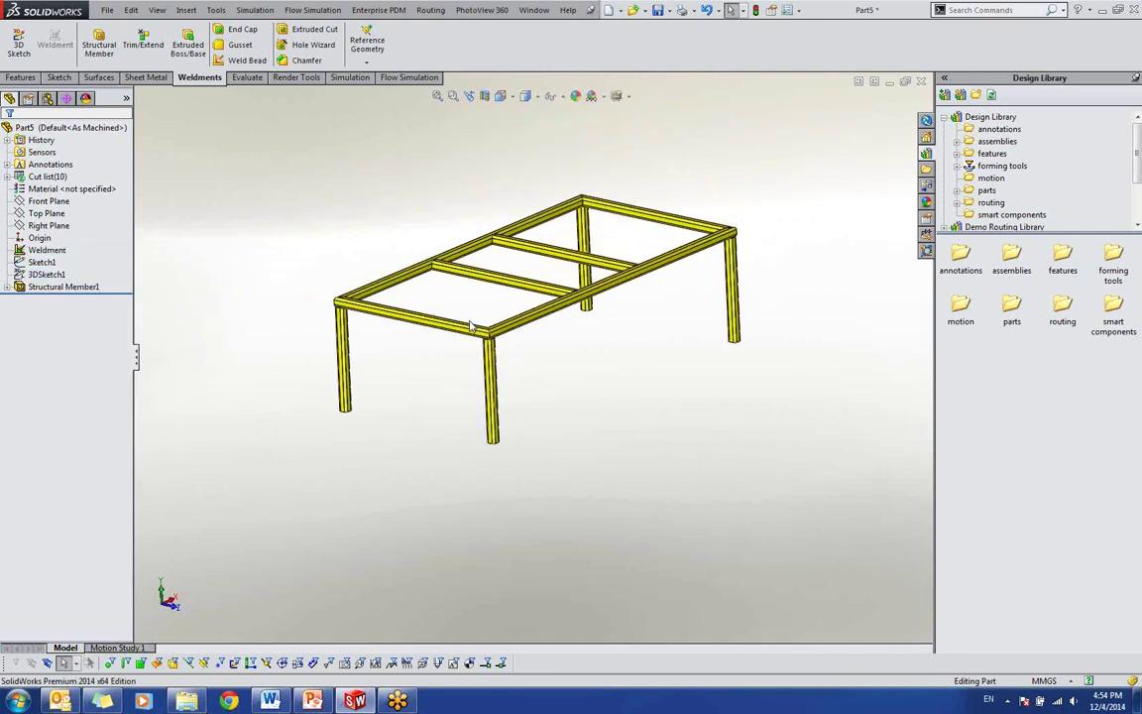
scroll(476, 327, "down", 1)
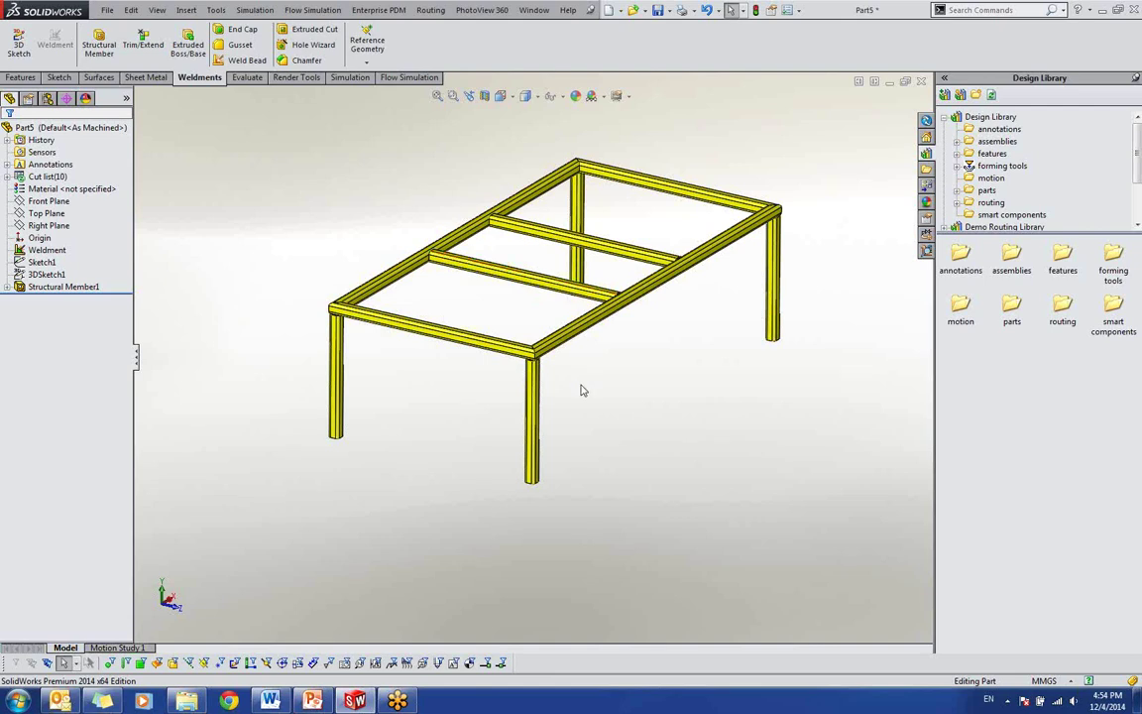
Step: Sketch a center rectangle about 79 mm wide on a leg's open end face, centered on the tube profile
middle_click_drag(541, 473, 487, 160)
scroll(484, 155, "down", 10)
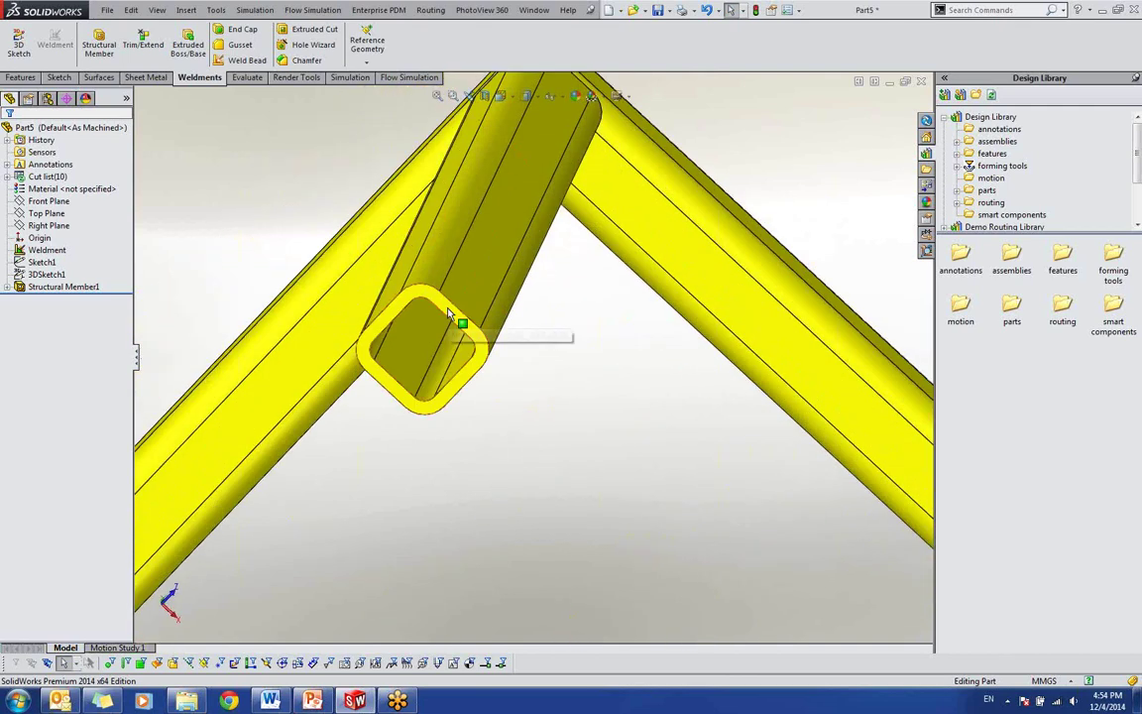
left_click(459, 324)
left_click(510, 261)
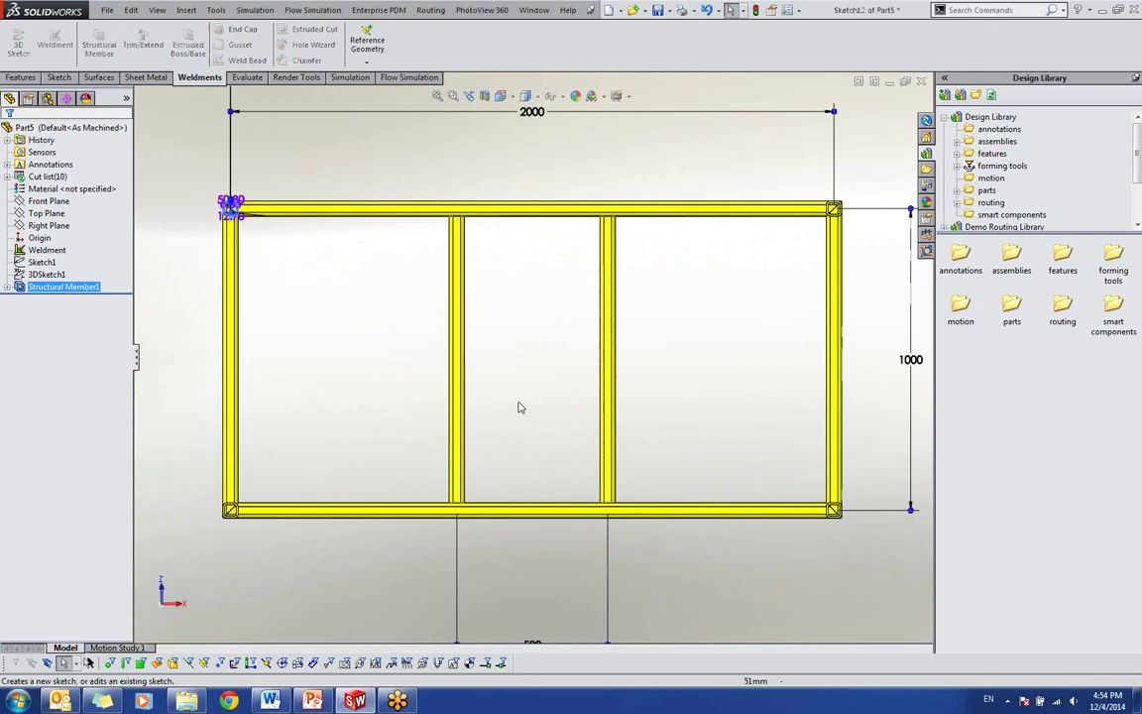
mouse_move(337, 330)
right_mouse_down()
mouse_move(362, 335)
mouse_move(337, 388)
right_mouse_up()
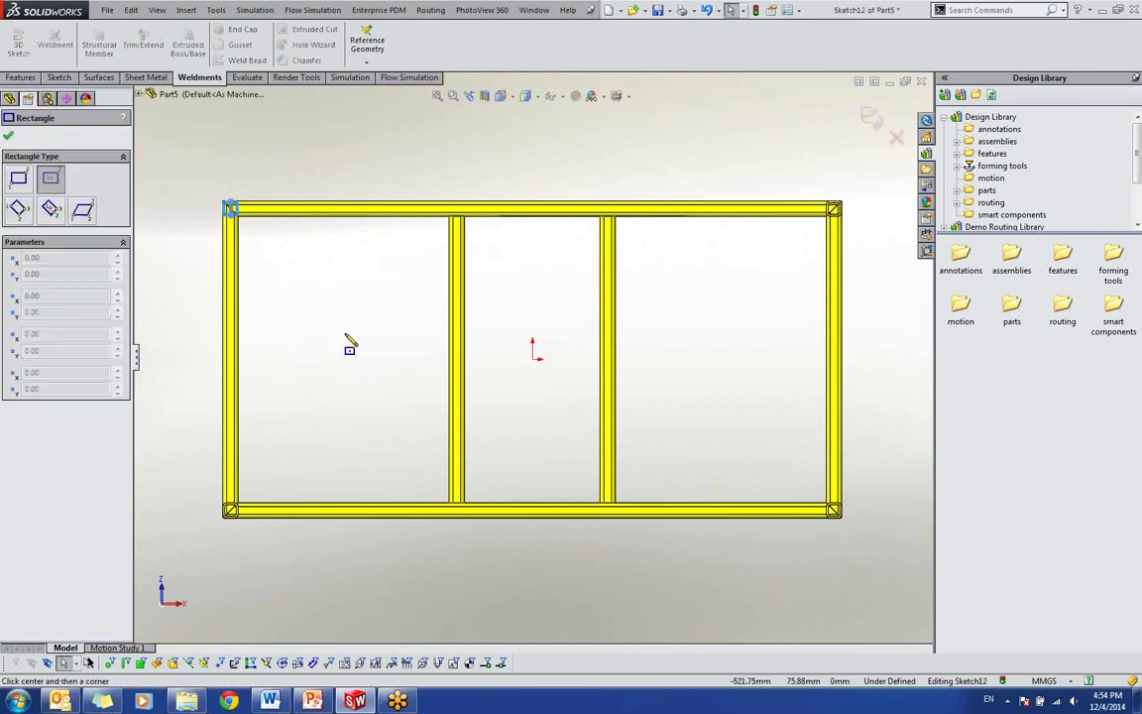
scroll(269, 243, "down", 10)
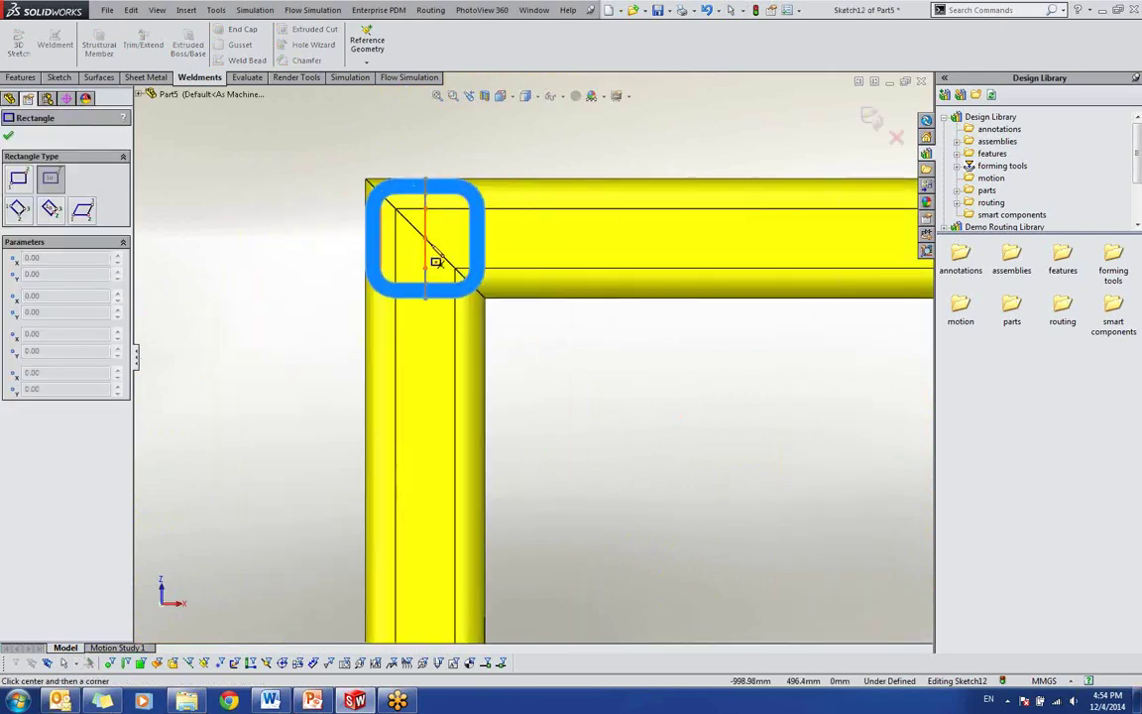
left_click(518, 319)
key("Escape")
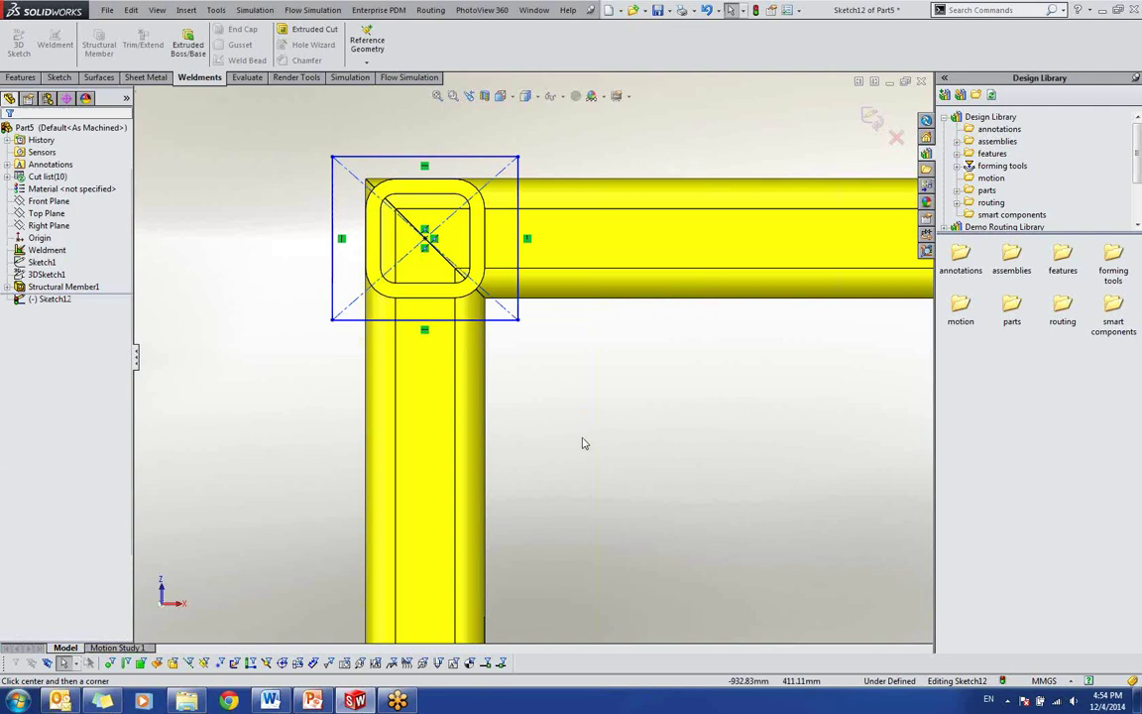
Step: Dimension the rectangle's horizontal edge and set it to 100 mm
left_click(486, 319)
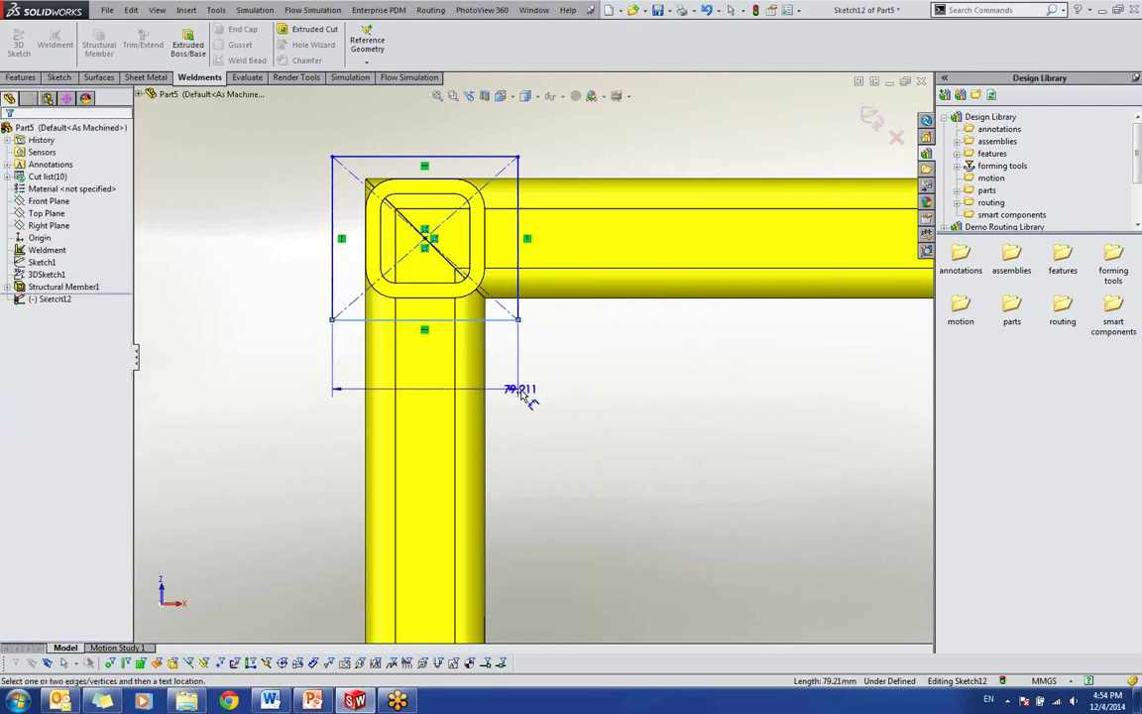
left_click(522, 389)
type("100")
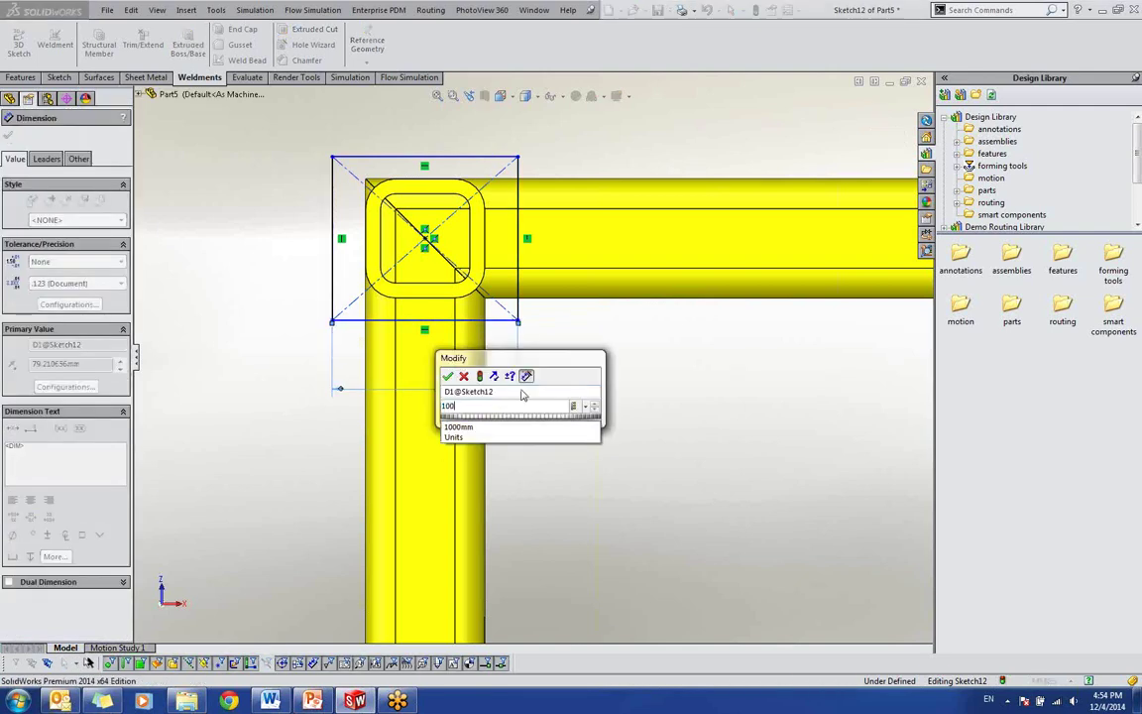
key("Return")
key("Escape")
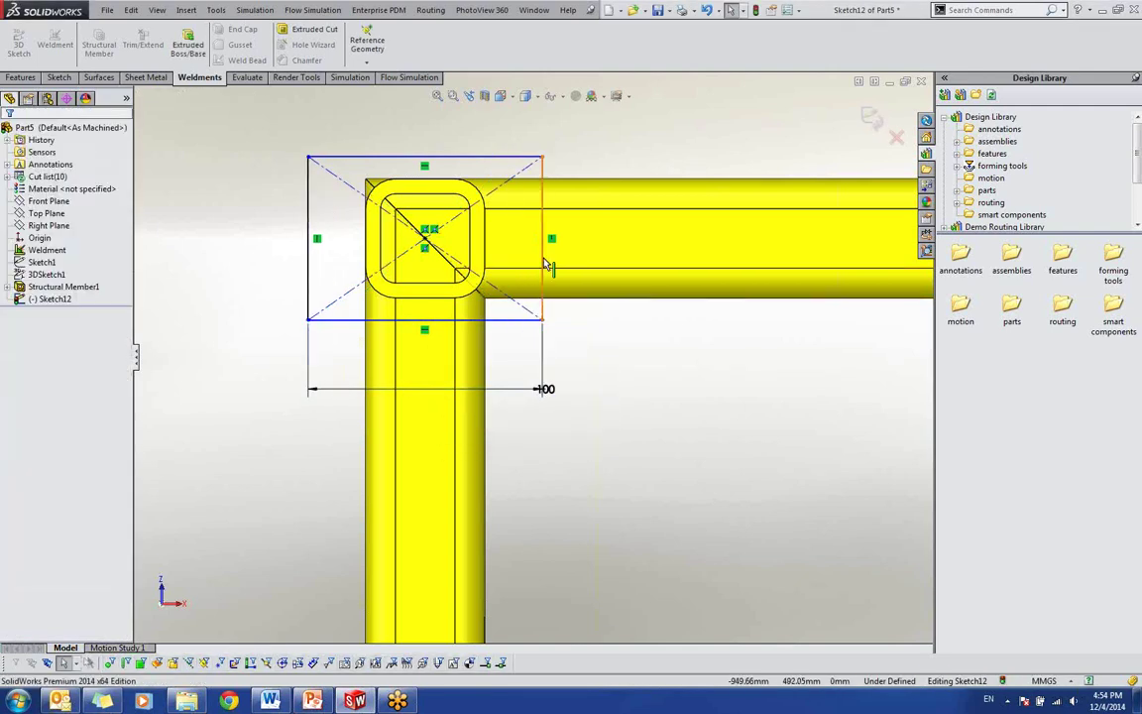
Step: Add an equal relation between two adjacent sides of the rectangle to make it square
left_click(542, 250)
left_click(533, 322, "ctrl")
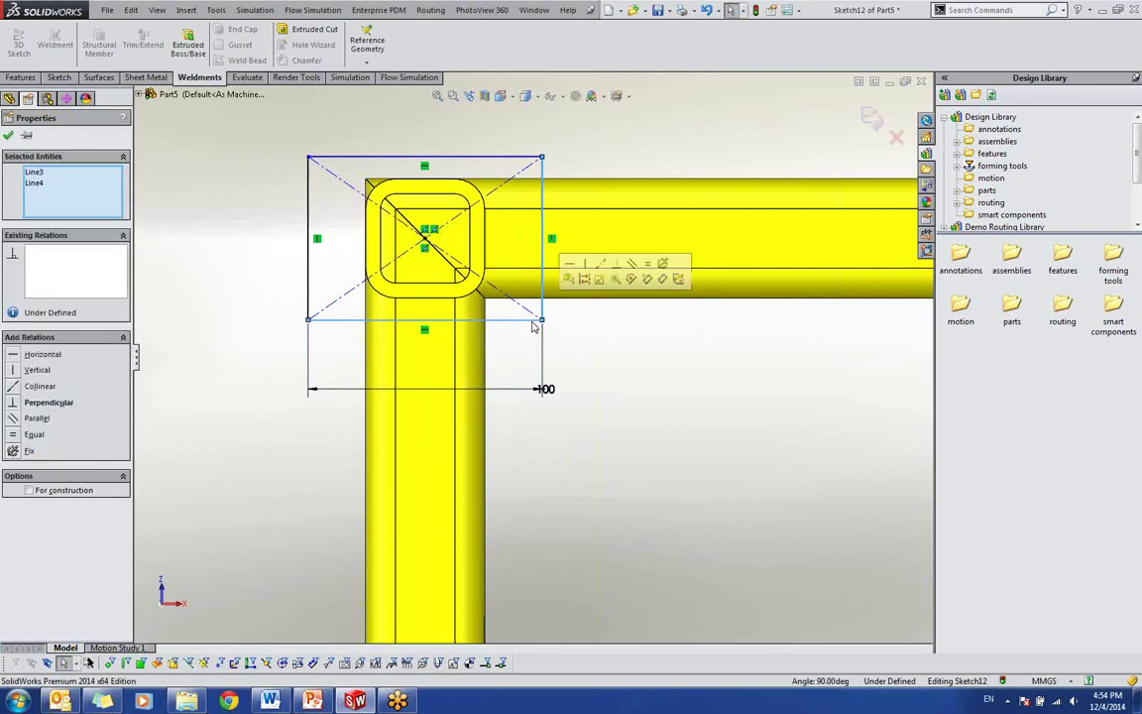
left_click(647, 268)
left_click(574, 313)
Step: Extrude the square sketch as a 10 mm blind boss without merging, forming a foot plate under the leg
scroll(530, 360, "up", 4)
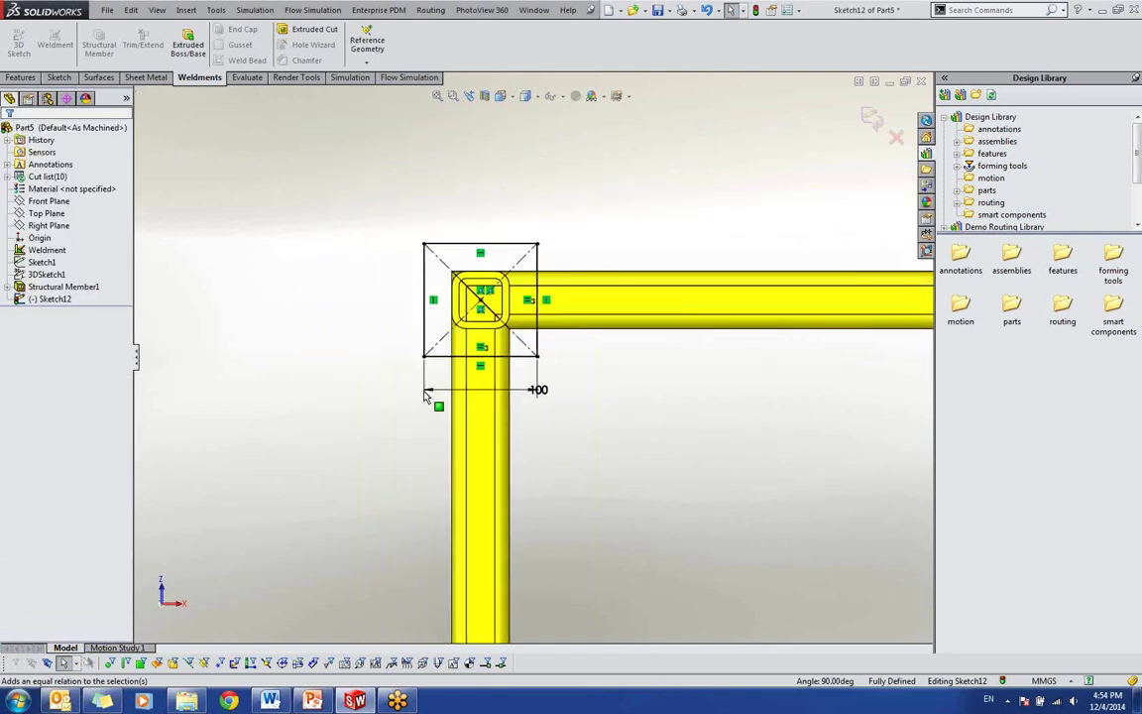
middle_click_drag(432, 397, 463, 476)
left_click(20, 77)
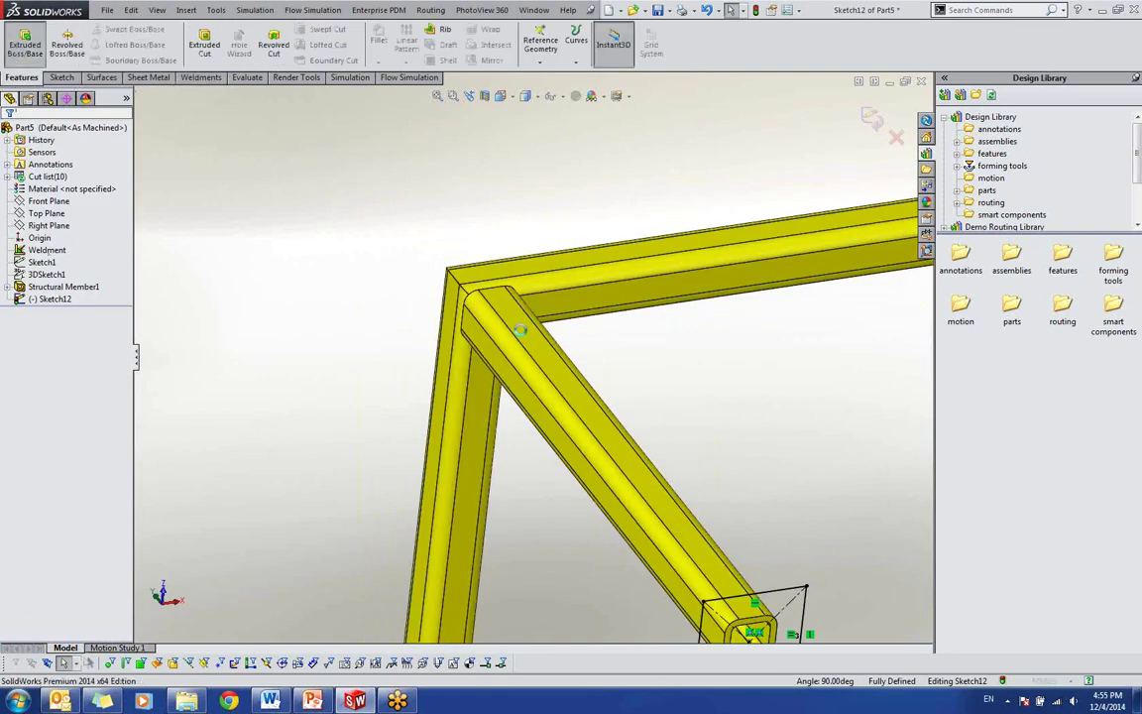
left_click(24, 41)
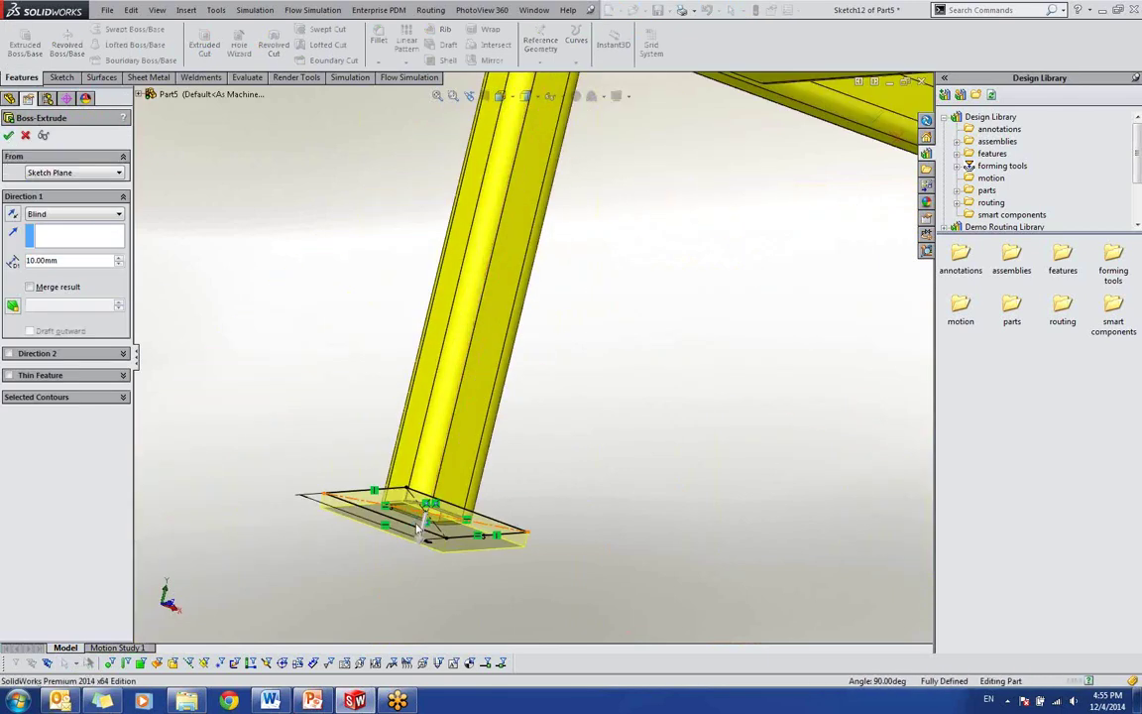
left_click(9, 136)
scroll(486, 463, "up", 3)
middle_click_drag(486, 463, 595, 501)
left_click(598, 479)
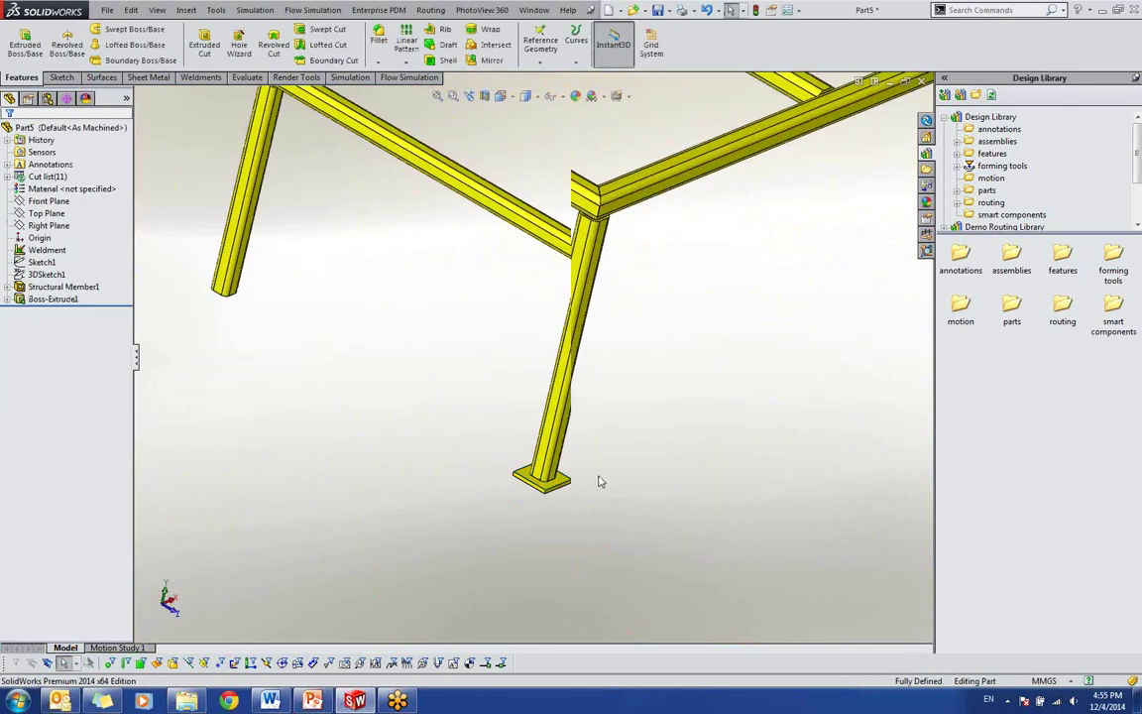
scroll(600, 478, "up", 3)
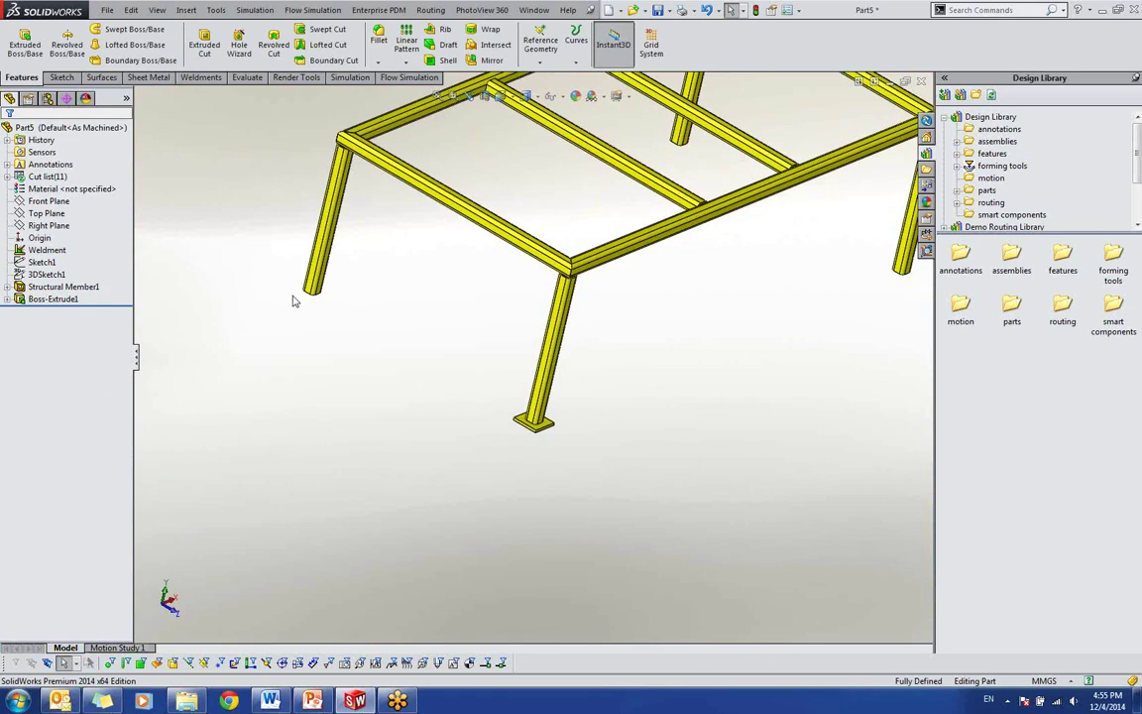
Step: Start a linear pattern of the foot plate, using a plate edge parallel to the table's long side for Direction 1
left_click(406, 61)
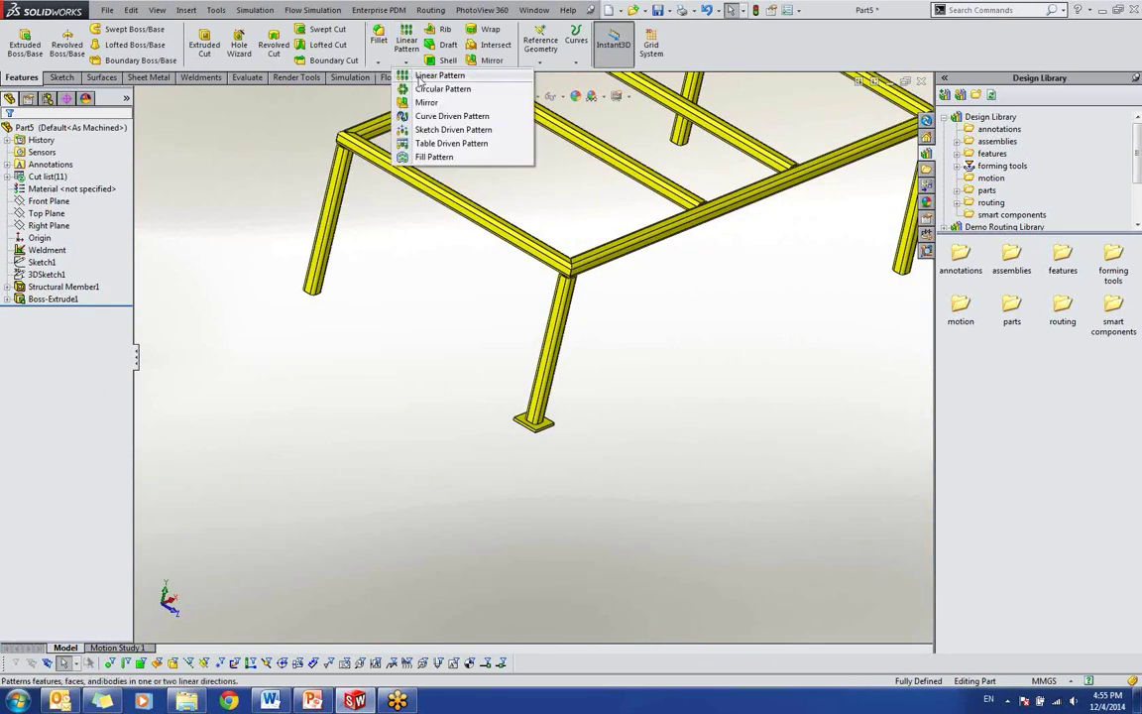
left_click(437, 76)
scroll(407, 347, "down", 1)
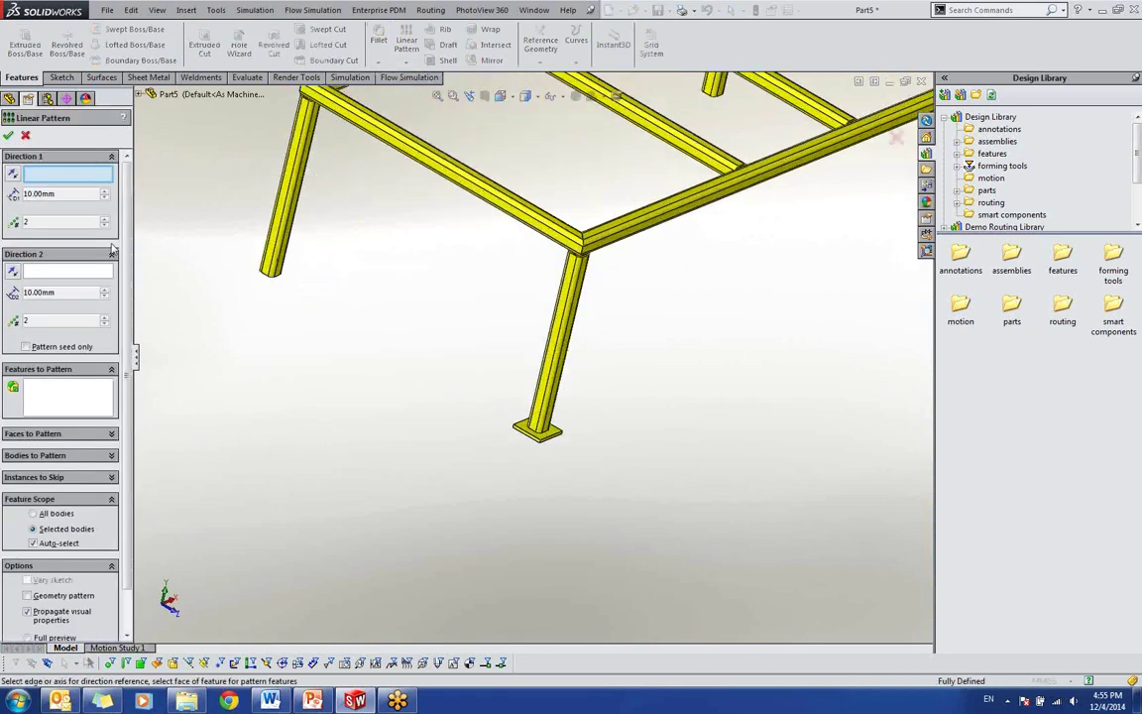
left_click(61, 392)
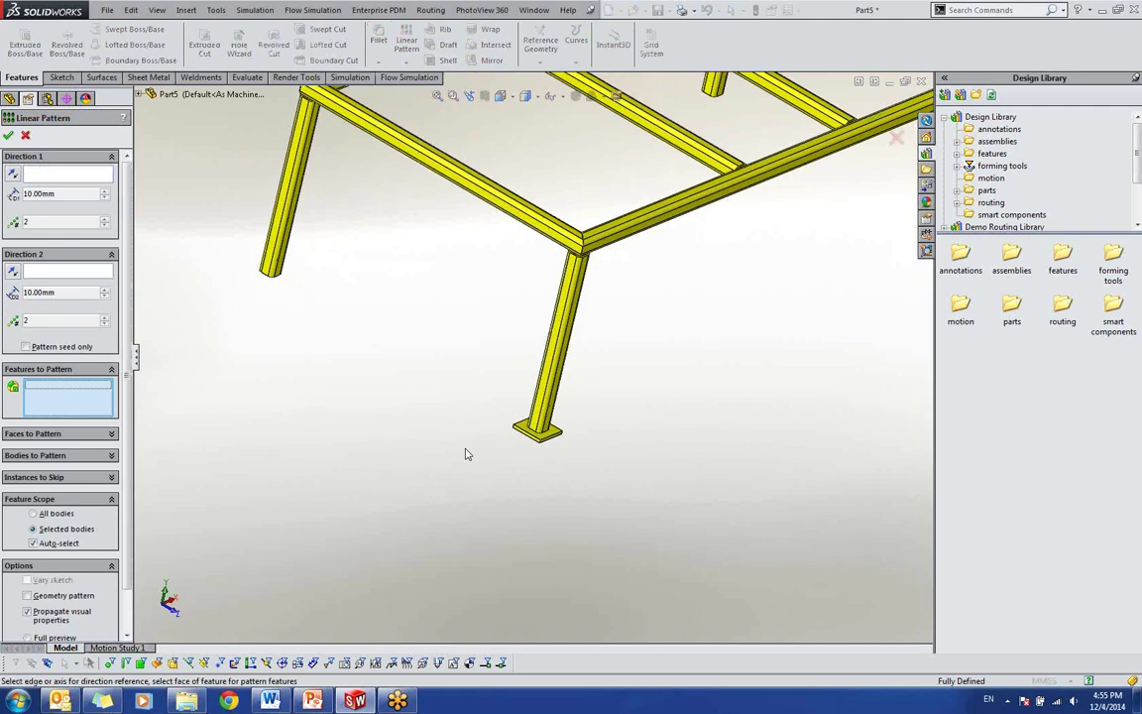
left_click(543, 433)
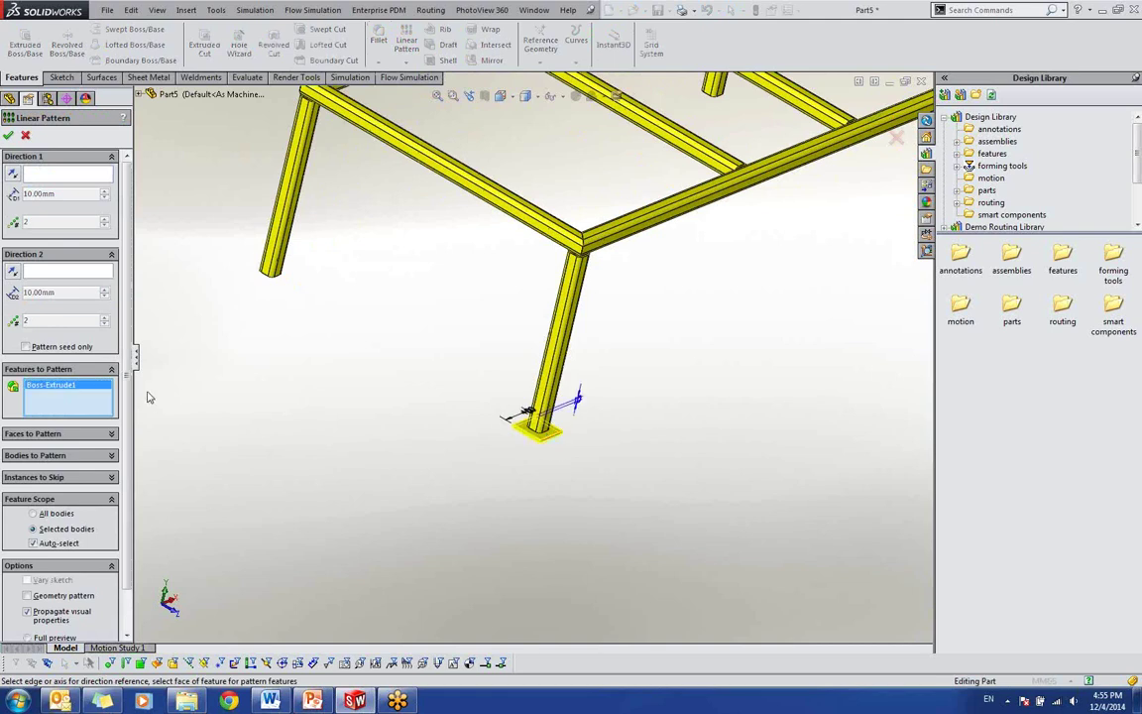
left_click(46, 179)
scroll(650, 436, "down", 3)
left_click(481, 428)
Step: Set the pattern's Direction 1 spacing to 2000 mm with 2 instances and reverse it to run under the frame
scroll(486, 431, "up", 4)
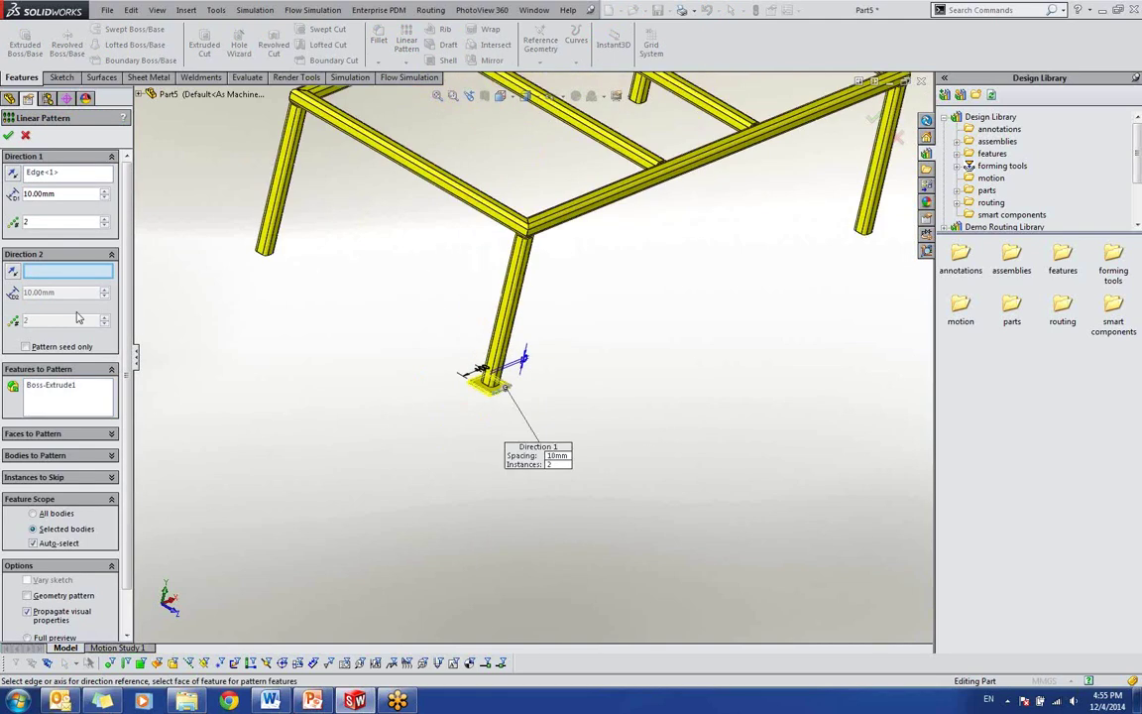
type("200")
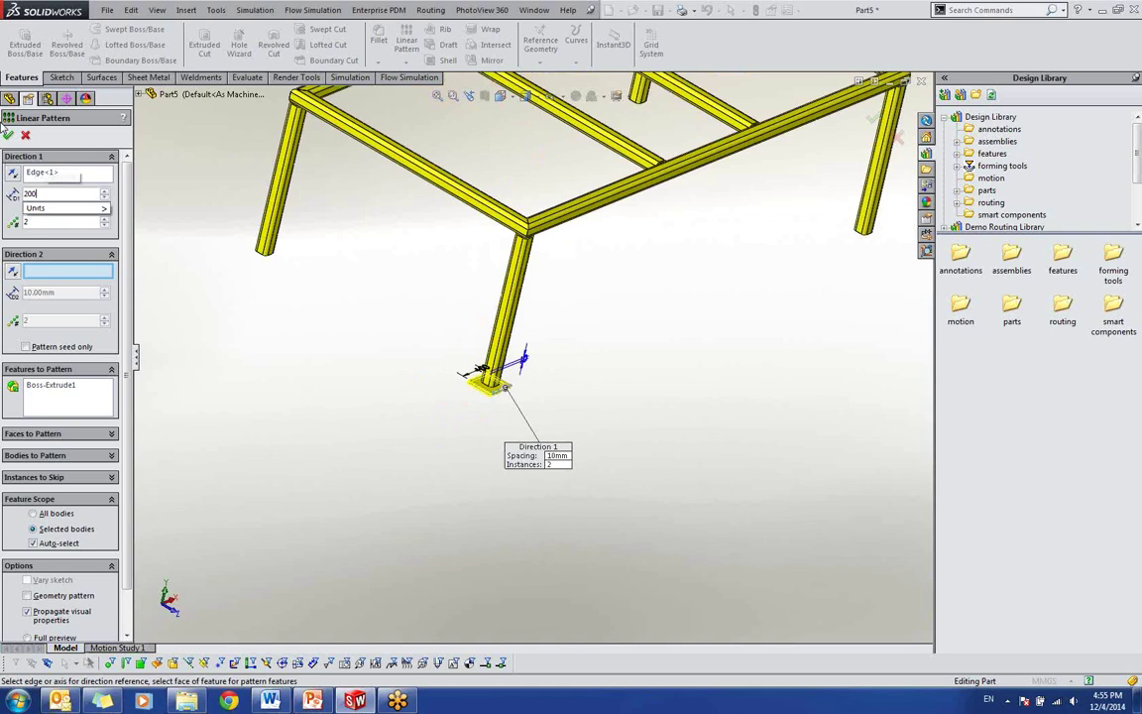
key("Return")
type("2000")
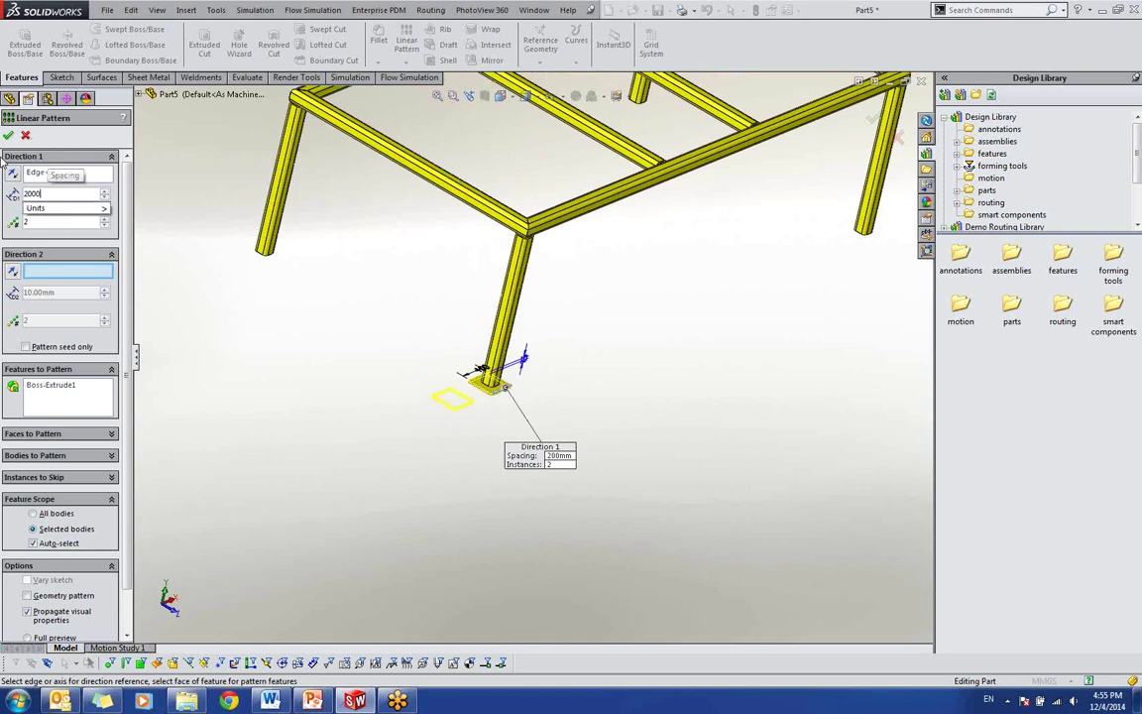
key("Return")
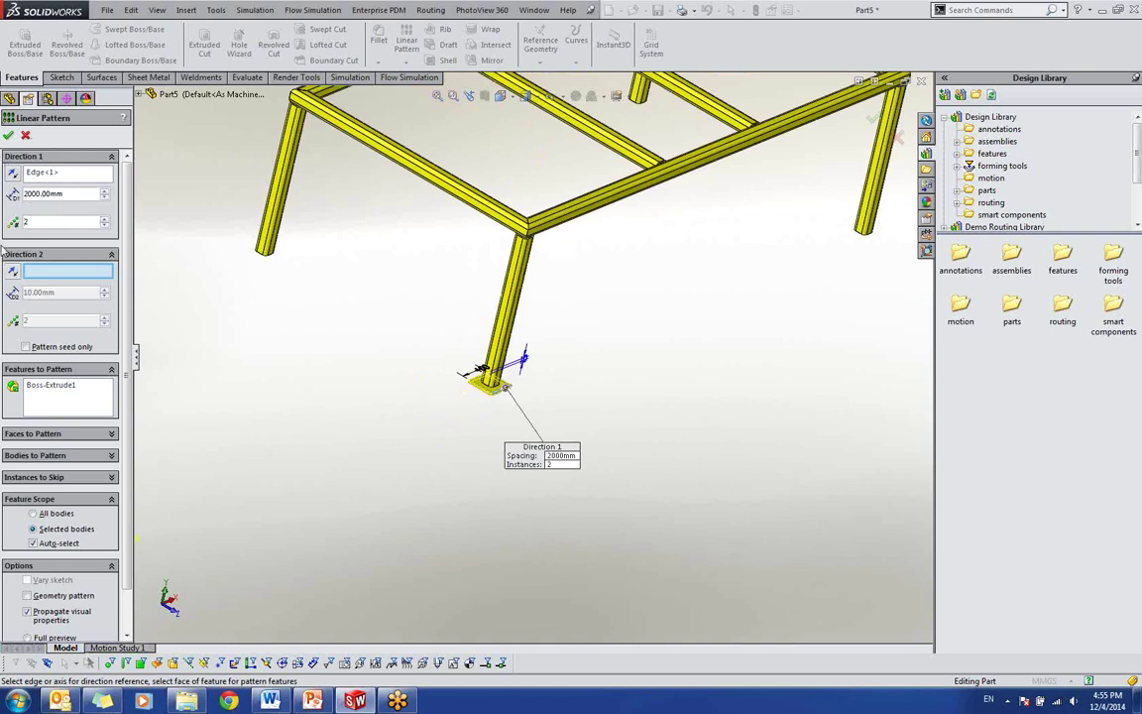
Step: Define Direction 2 along the adjacent plate edge with 1000 mm spacing and 2 instances, and complete the foot plate pattern
scroll(491, 396, "down", 5)
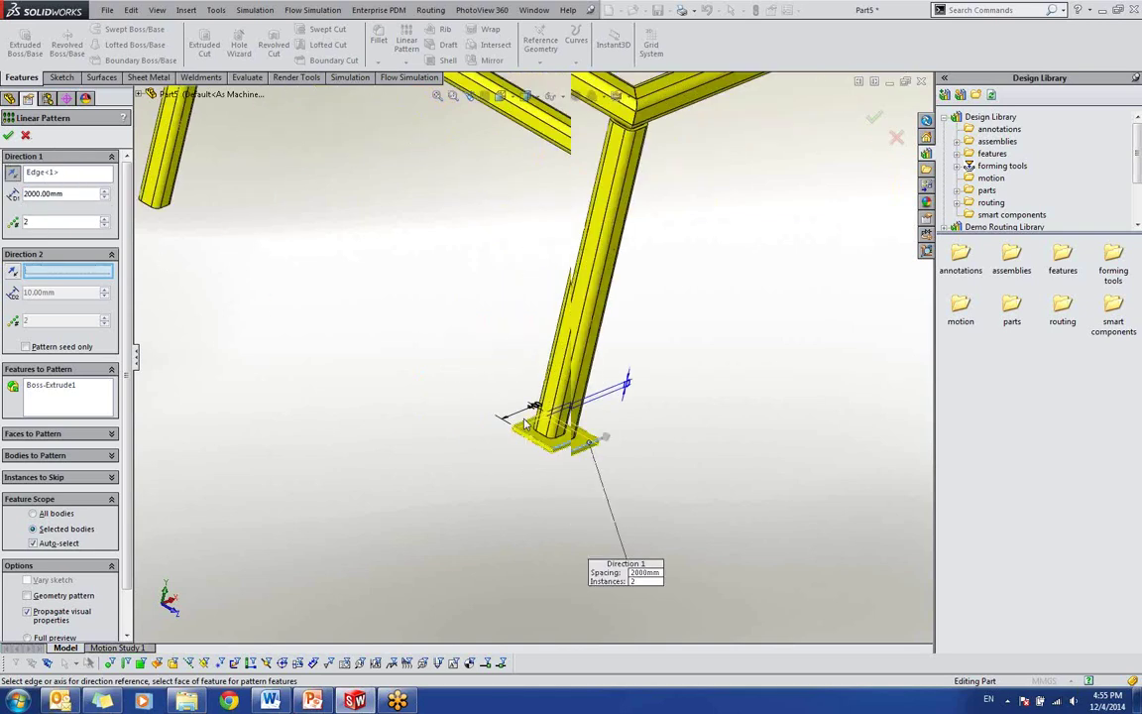
left_click(542, 434)
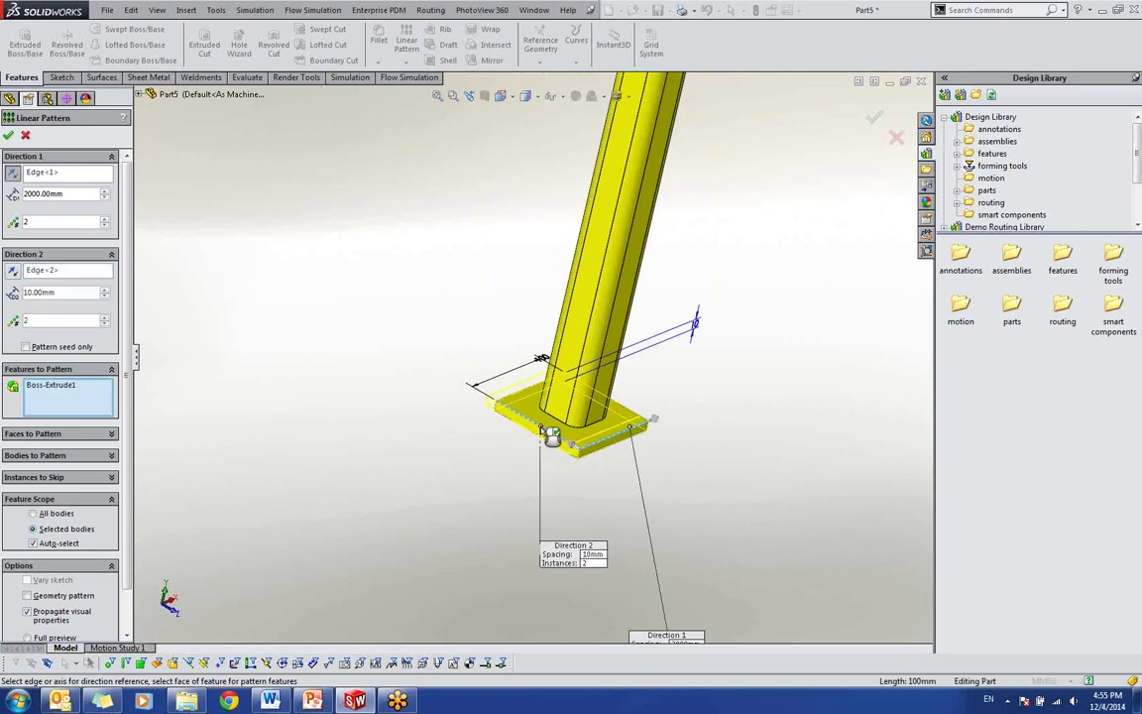
scroll(535, 387, "up", 3)
type("1000")
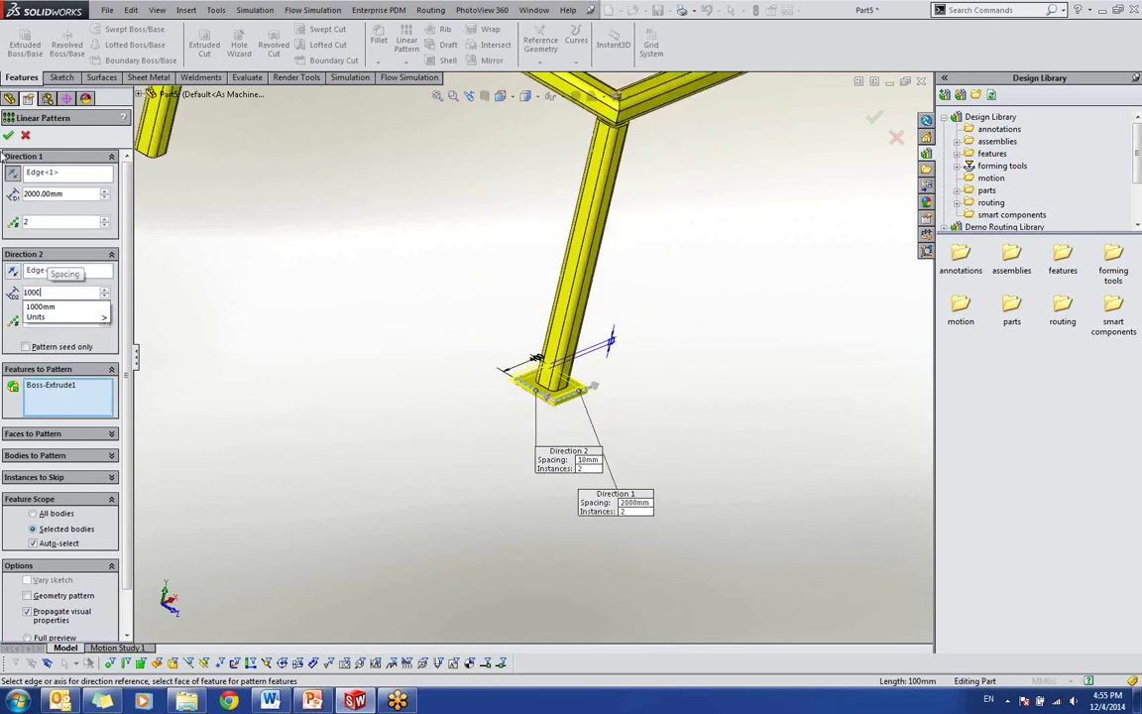
key("Return")
scroll(429, 278, "up", 3)
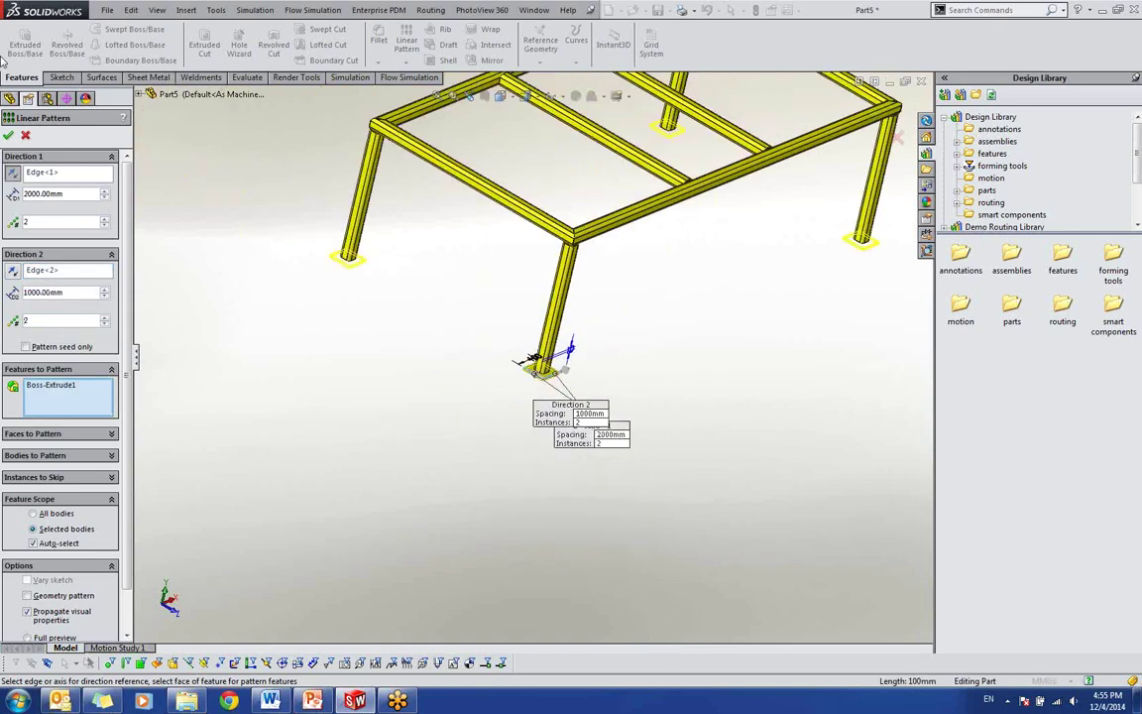
left_click(9, 134)
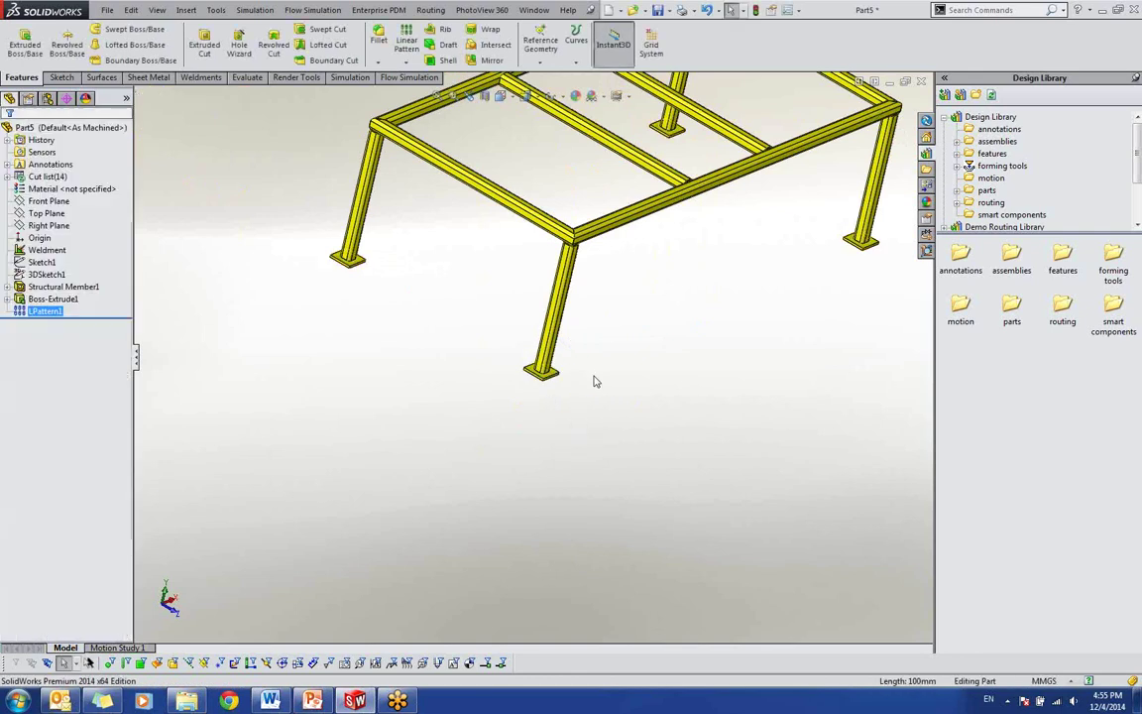
Step: Examine the joint between the leg and its foot plate up close
scroll(543, 390, "down", 2)
scroll(536, 381, "down", 6)
middle_click_drag(507, 339, 536, 325)
scroll(536, 328, "up", 3)
scroll(515, 343, "down", 2)
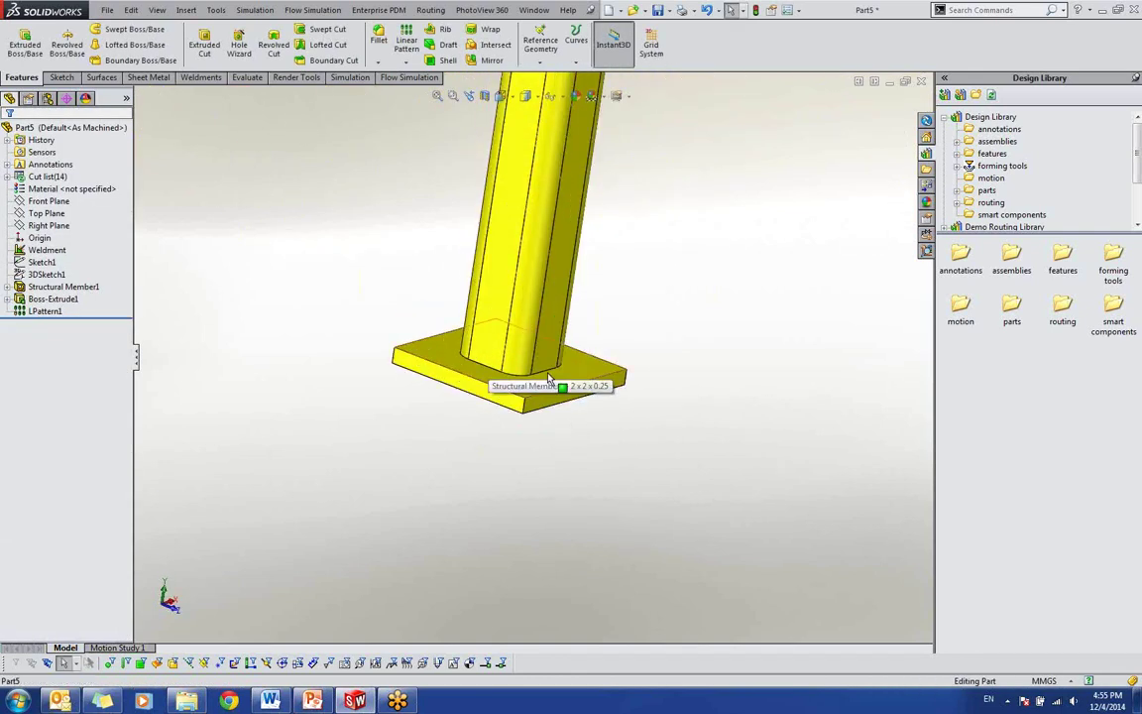
Step: Start a 5 mm weld bead running all around the joint between the first leg and its foot plate
scroll(459, 359, "down", 2)
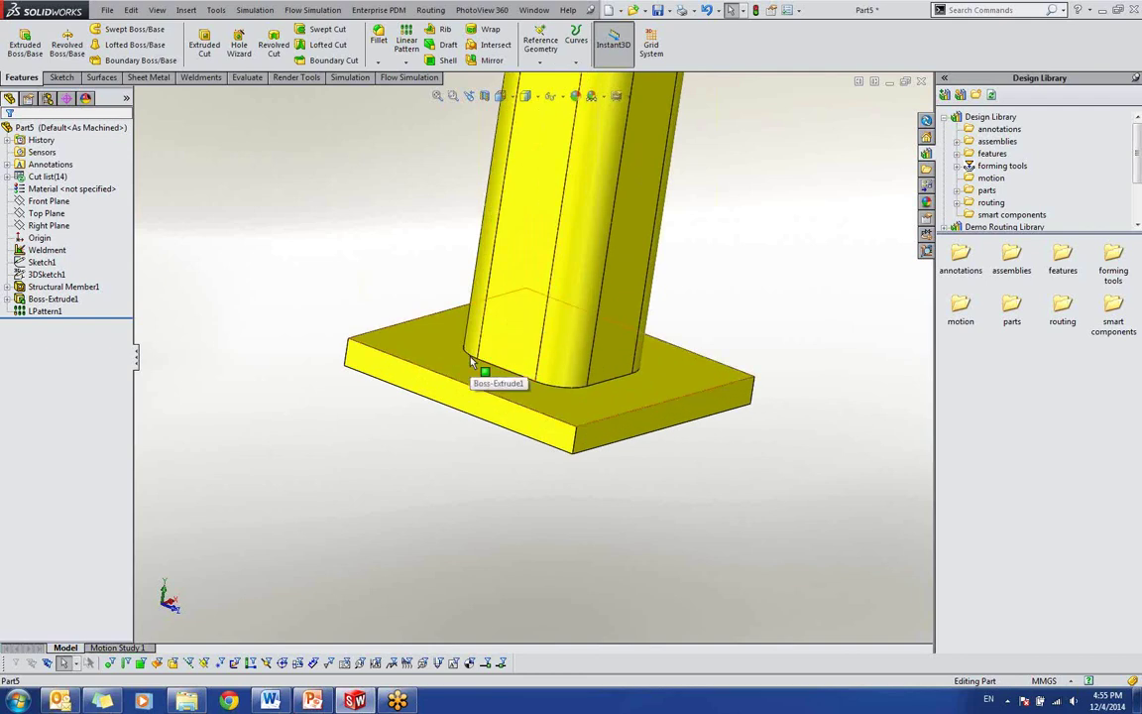
scroll(473, 358, "up", 3)
left_click(217, 79)
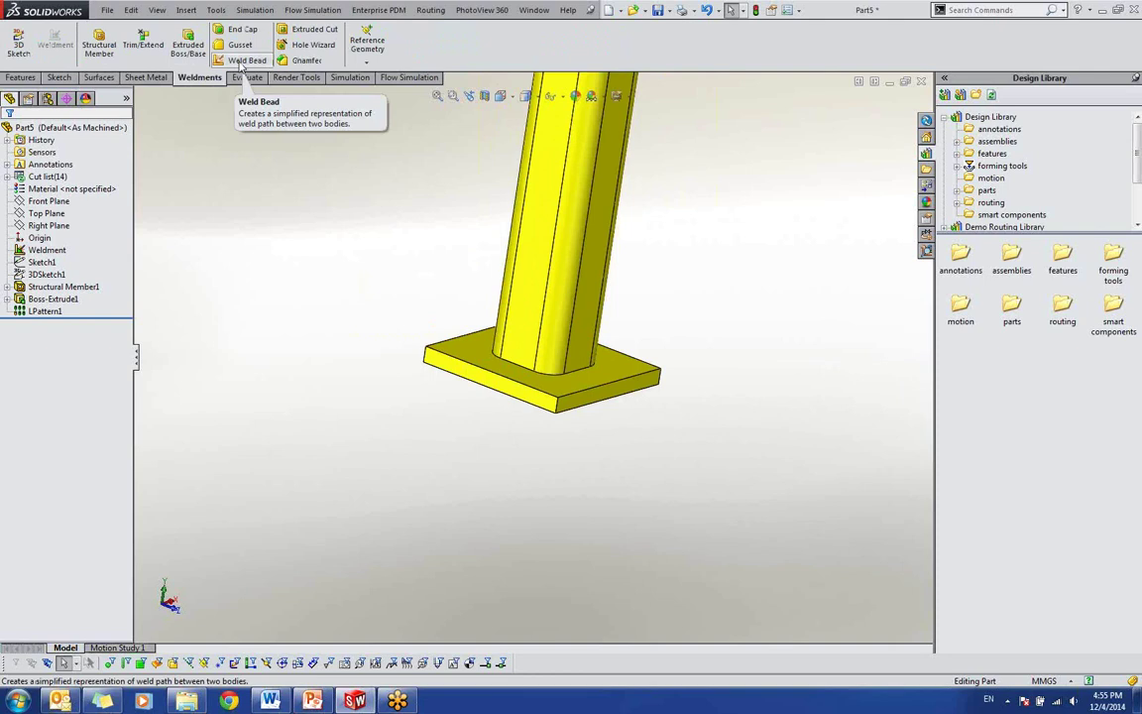
left_click(240, 61)
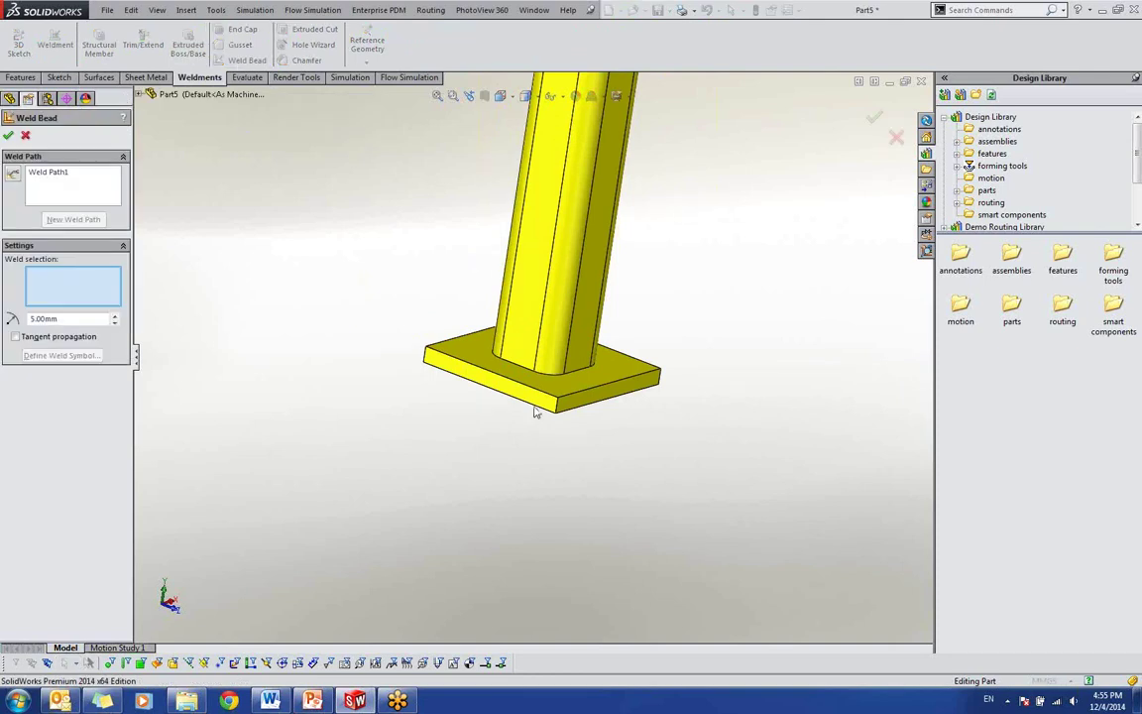
scroll(536, 412, "down", 3)
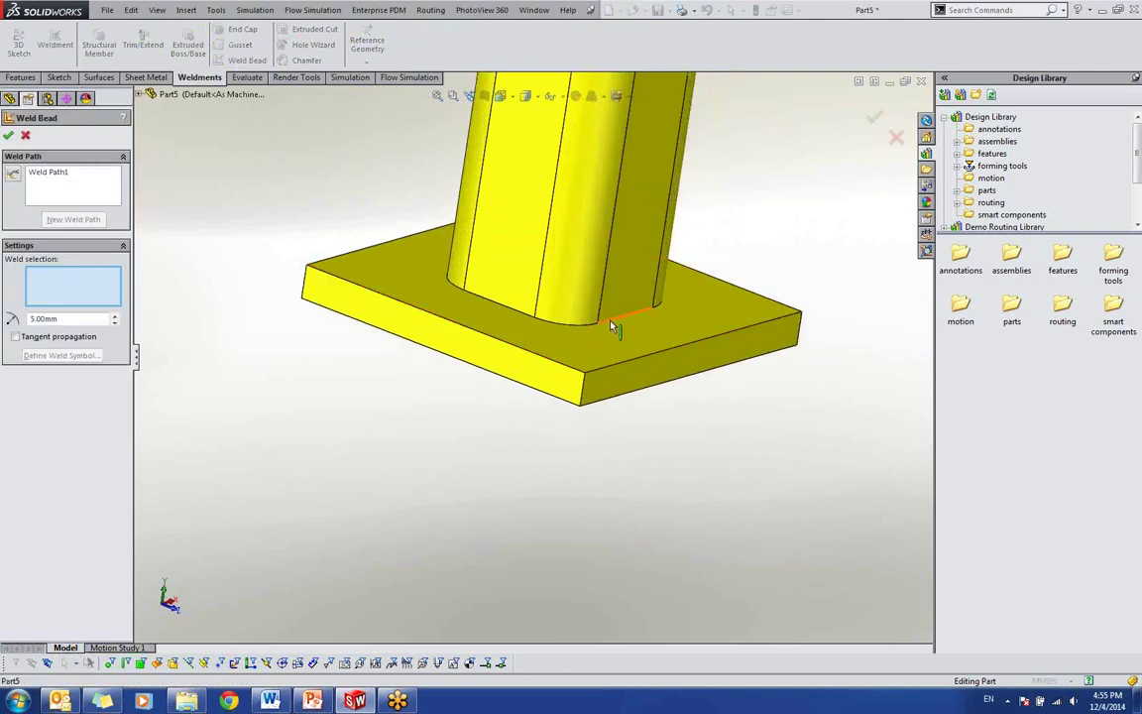
left_click(642, 317)
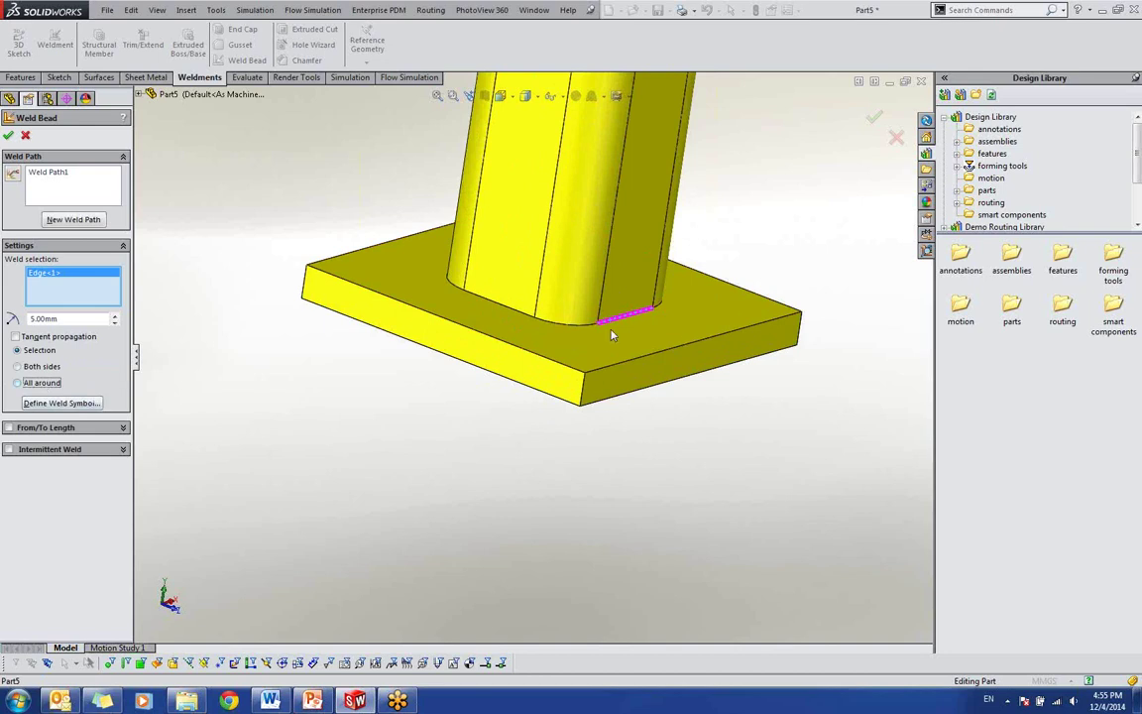
middle_click_drag(612, 335, 566, 336)
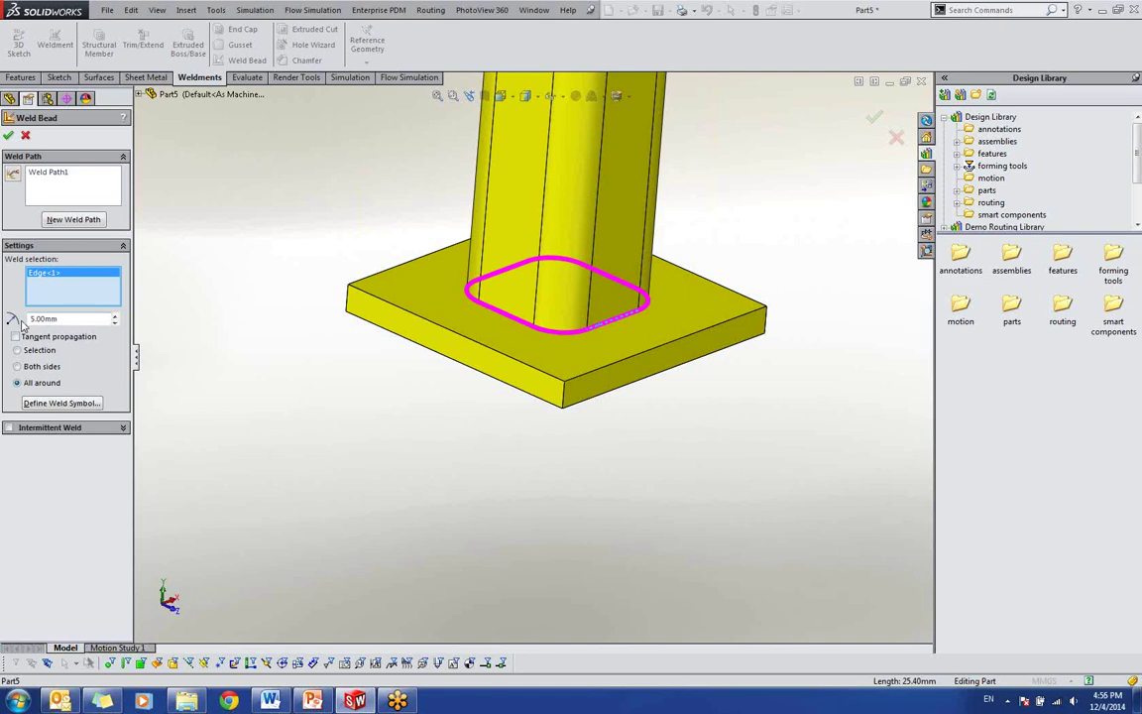
Step: Add a second all-around weld path where the next leg along the table's long side meets its foot plate
left_click(103, 218)
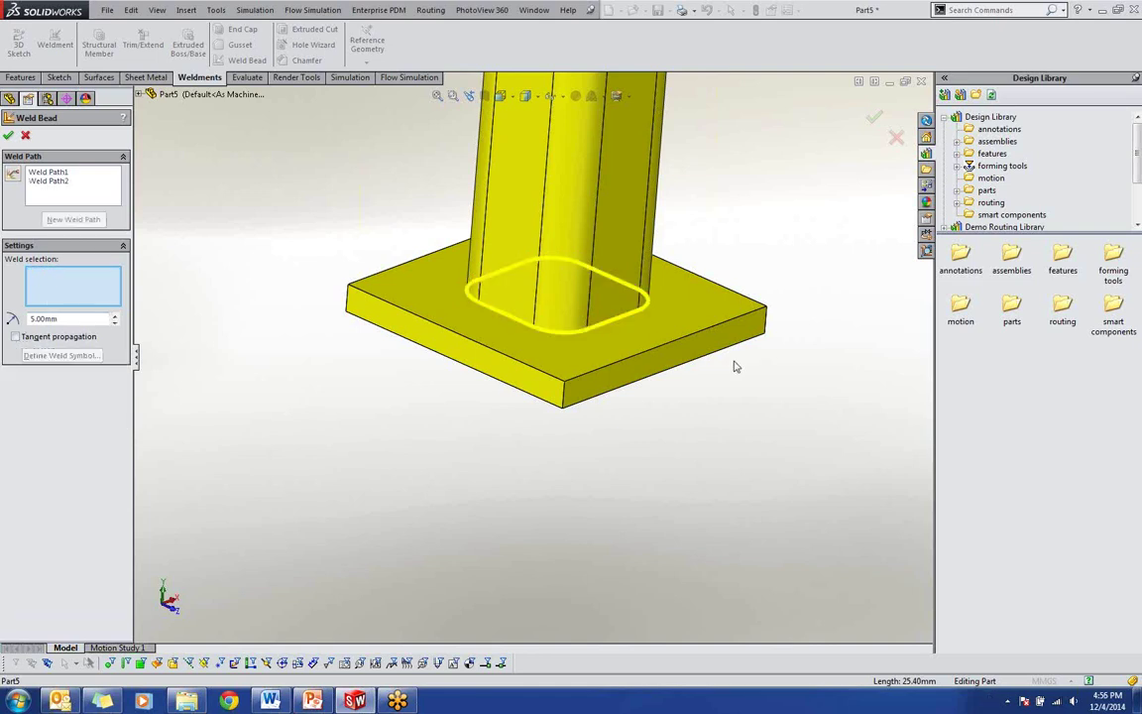
scroll(754, 337, "up", 10)
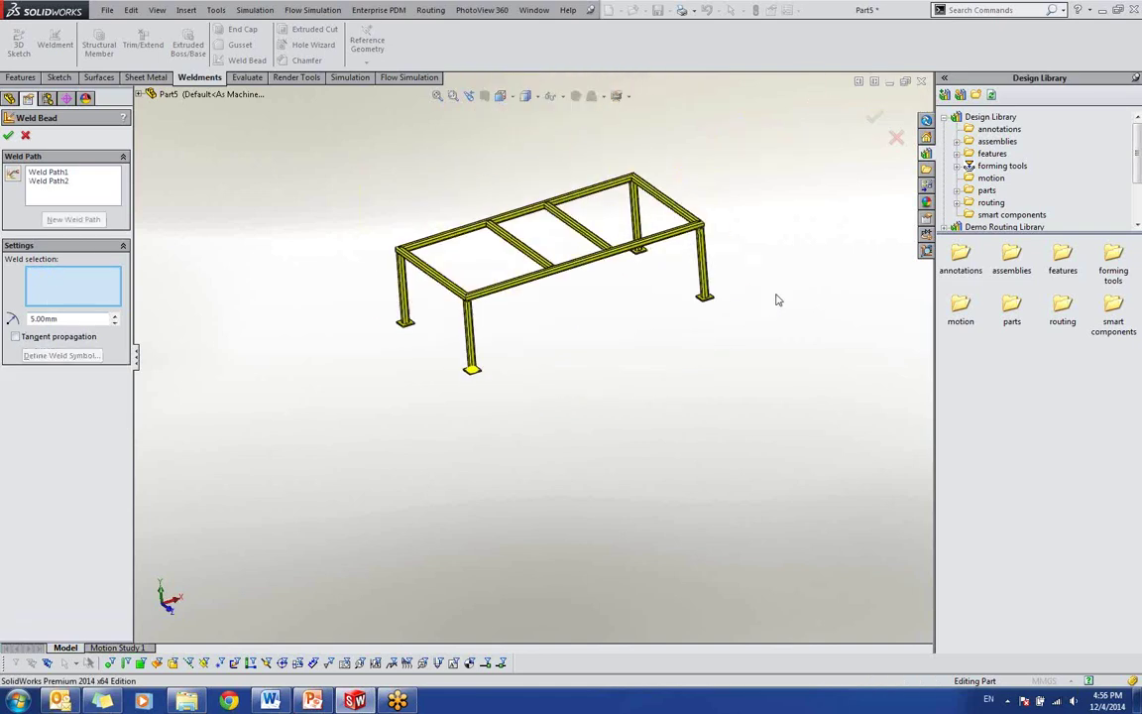
scroll(644, 317, "down", 5)
scroll(639, 320, "down", 5)
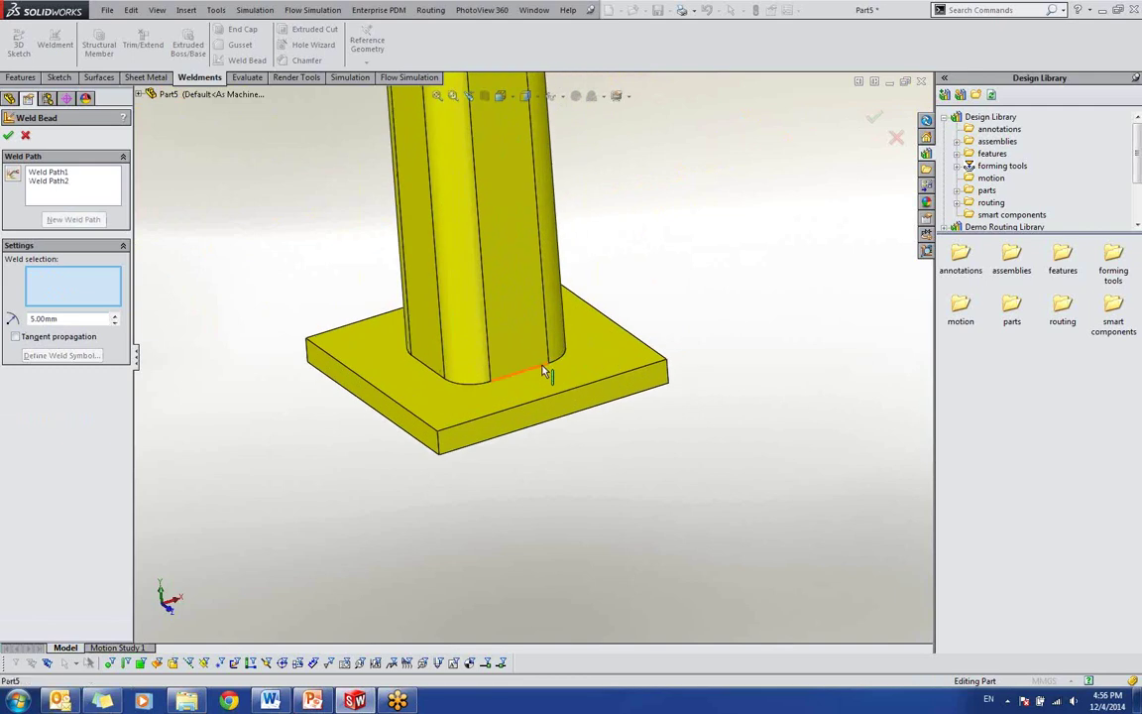
left_click(515, 374)
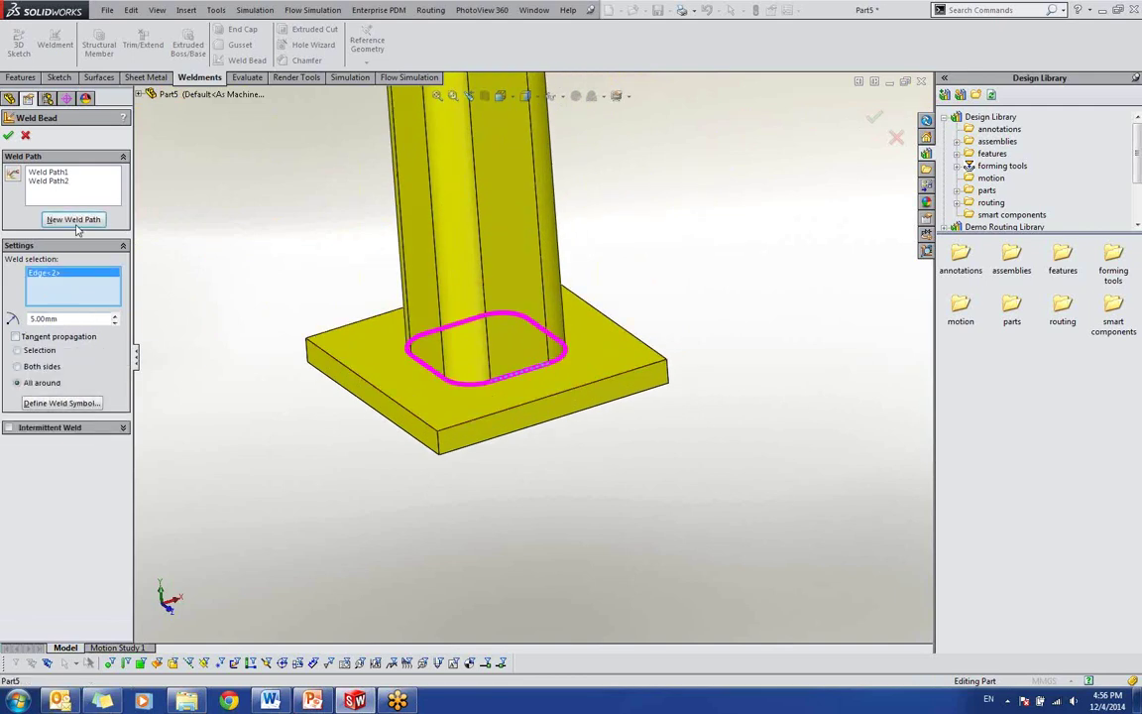
Step: Add a third all-around weld path at the base of the leg in the far corner of the table
left_click(75, 220)
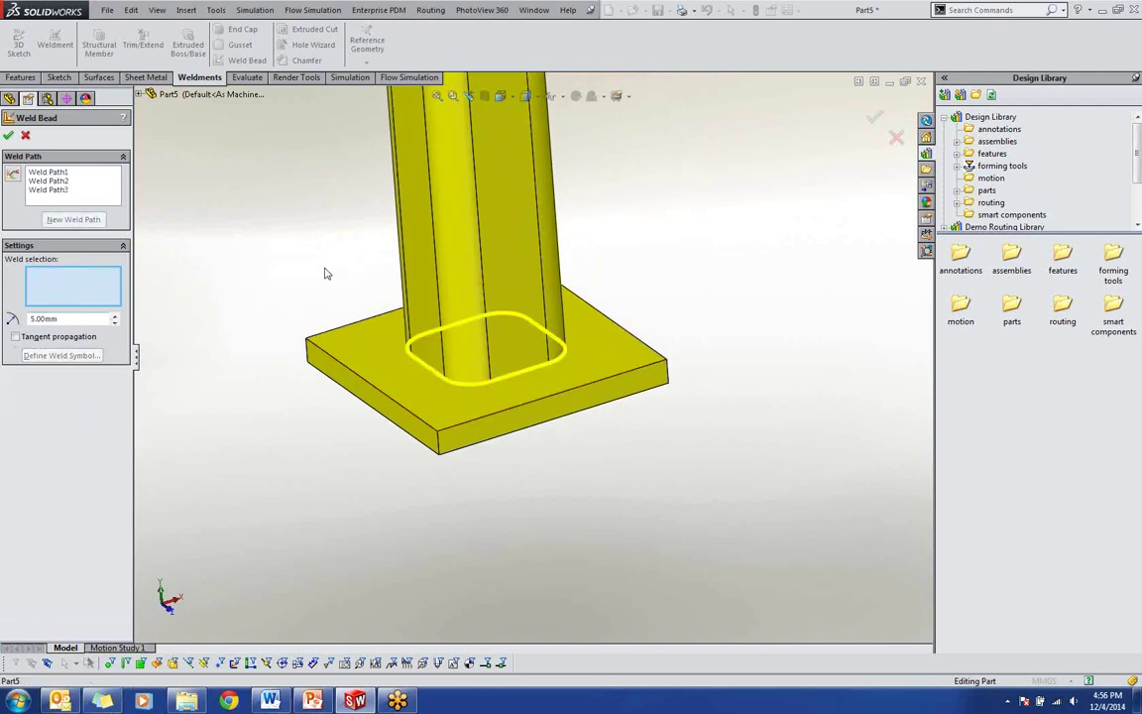
scroll(327, 273, "up", 8)
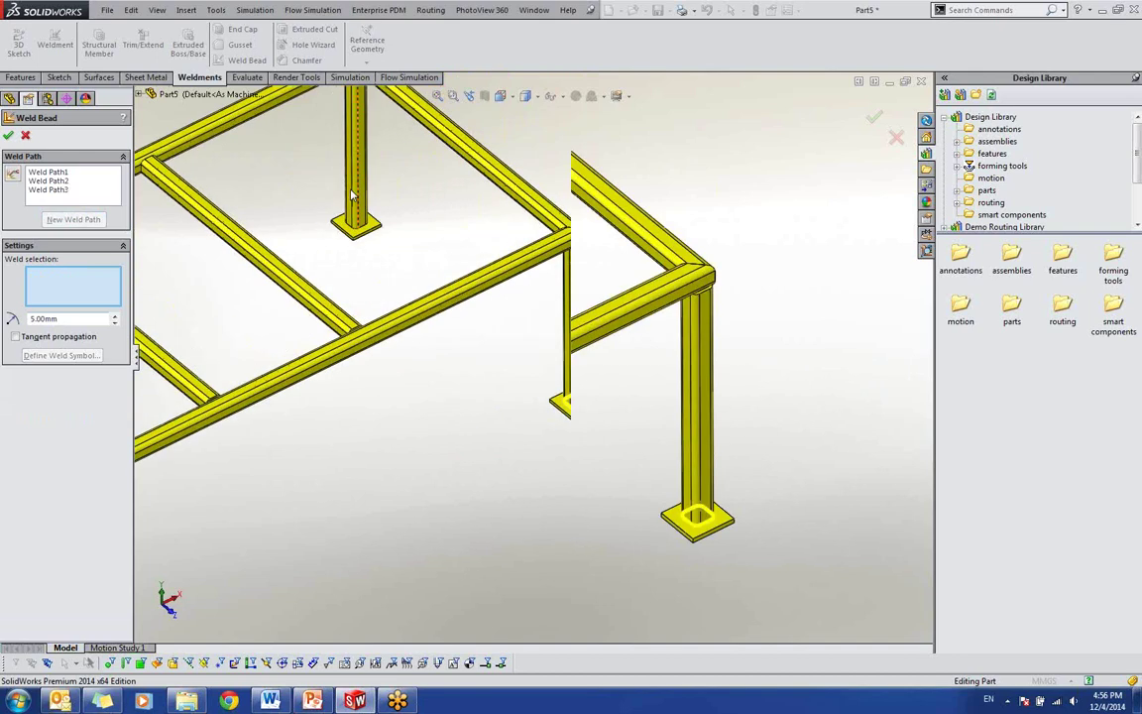
scroll(352, 194, "down", 5)
left_click(416, 316)
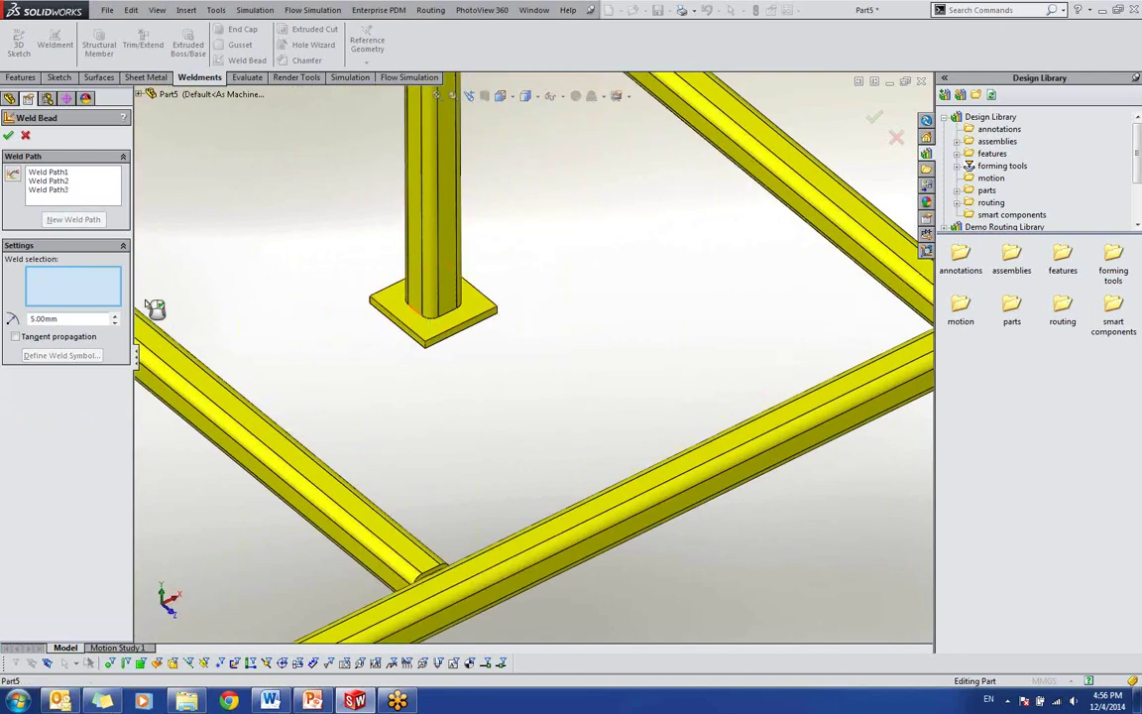
Step: Add a fourth all-around weld path at the base of the remaining leg and complete the 5 mm weld beads
left_click(53, 218)
scroll(352, 408, "up", 10)
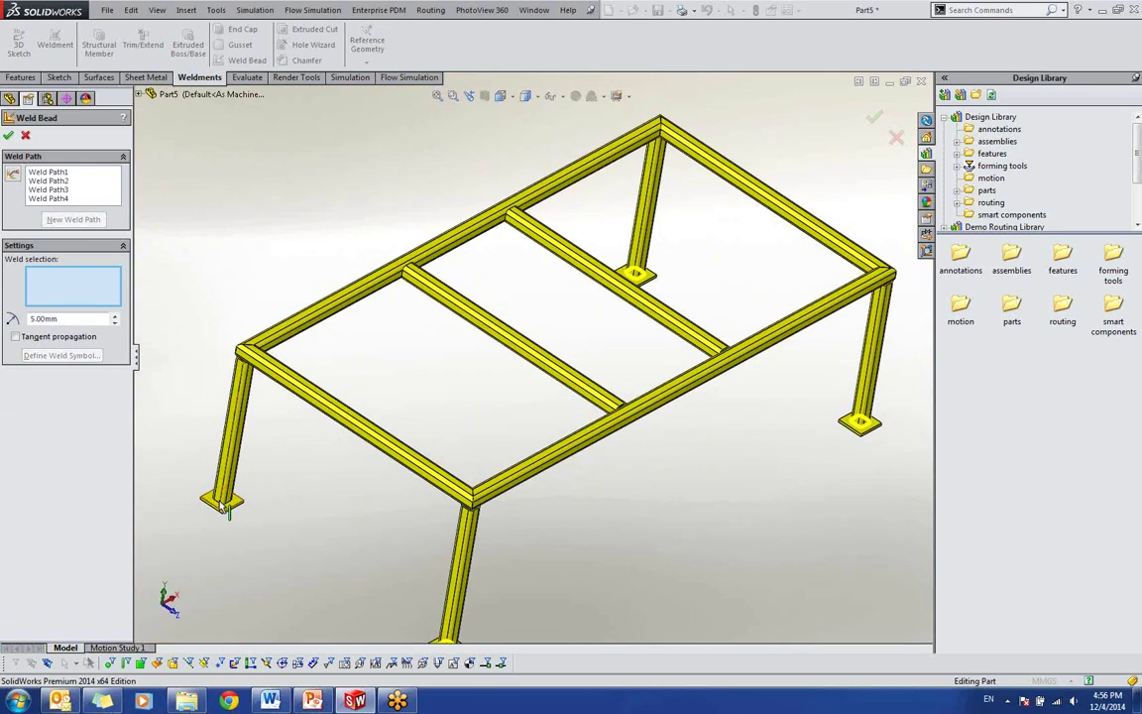
scroll(224, 508, "down", 8)
left_click(256, 453)
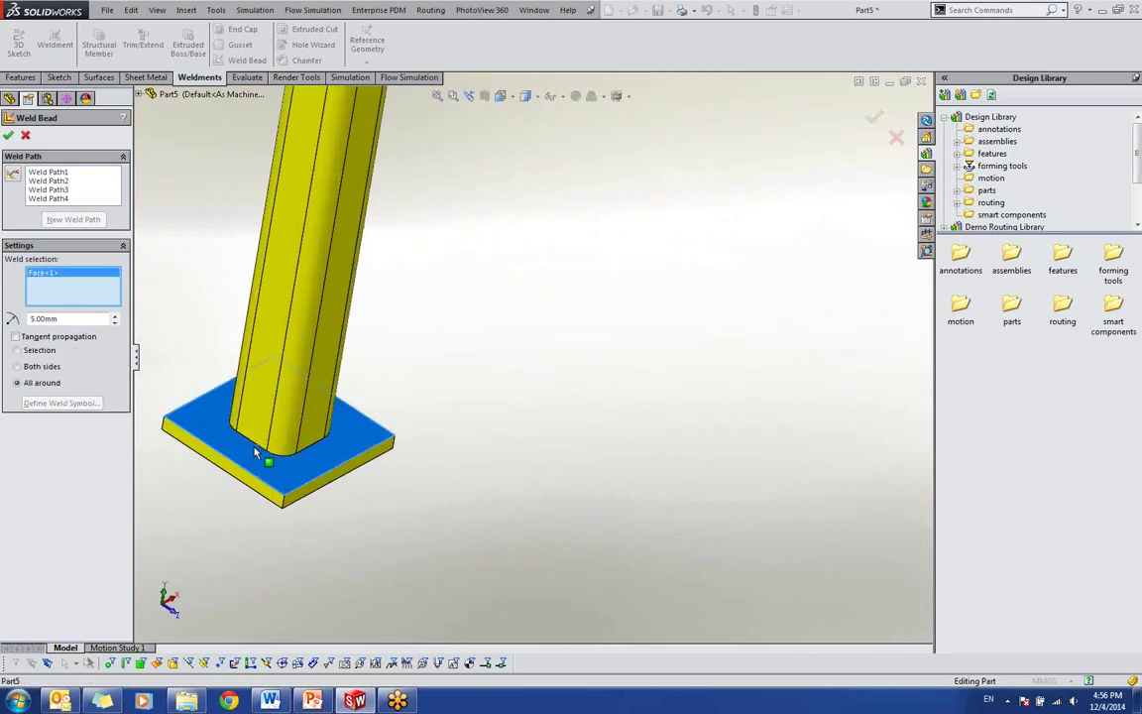
left_click(256, 453)
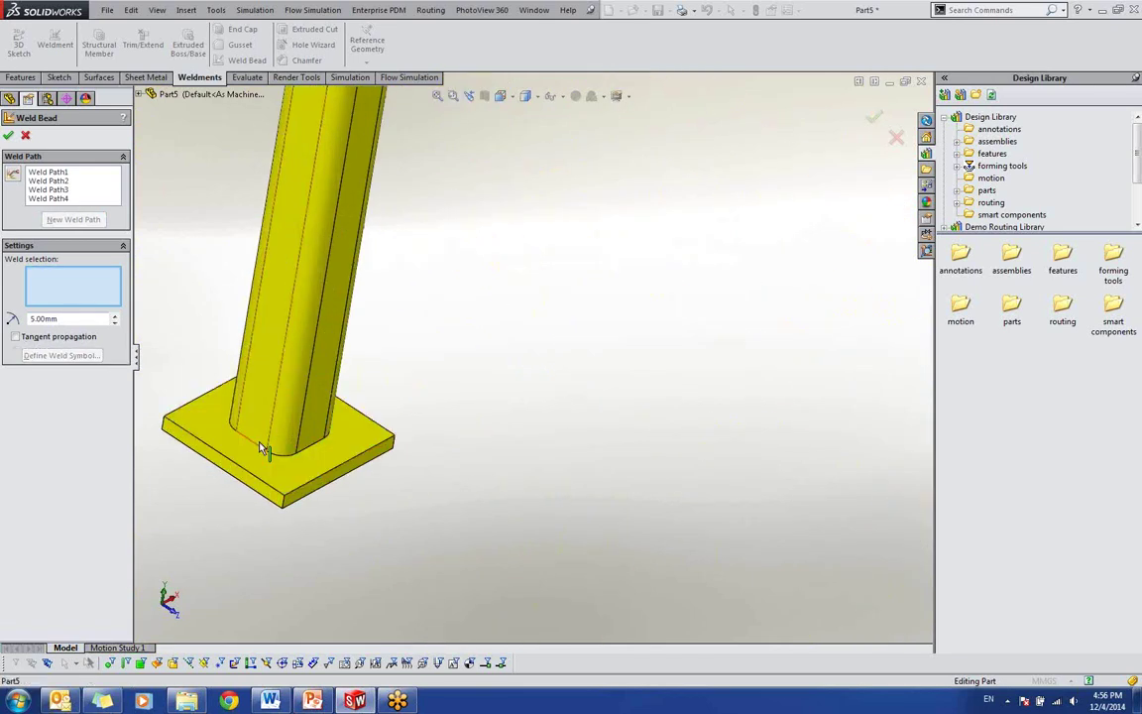
left_click(317, 451)
scroll(326, 442, "down", 3)
left_click(8, 135)
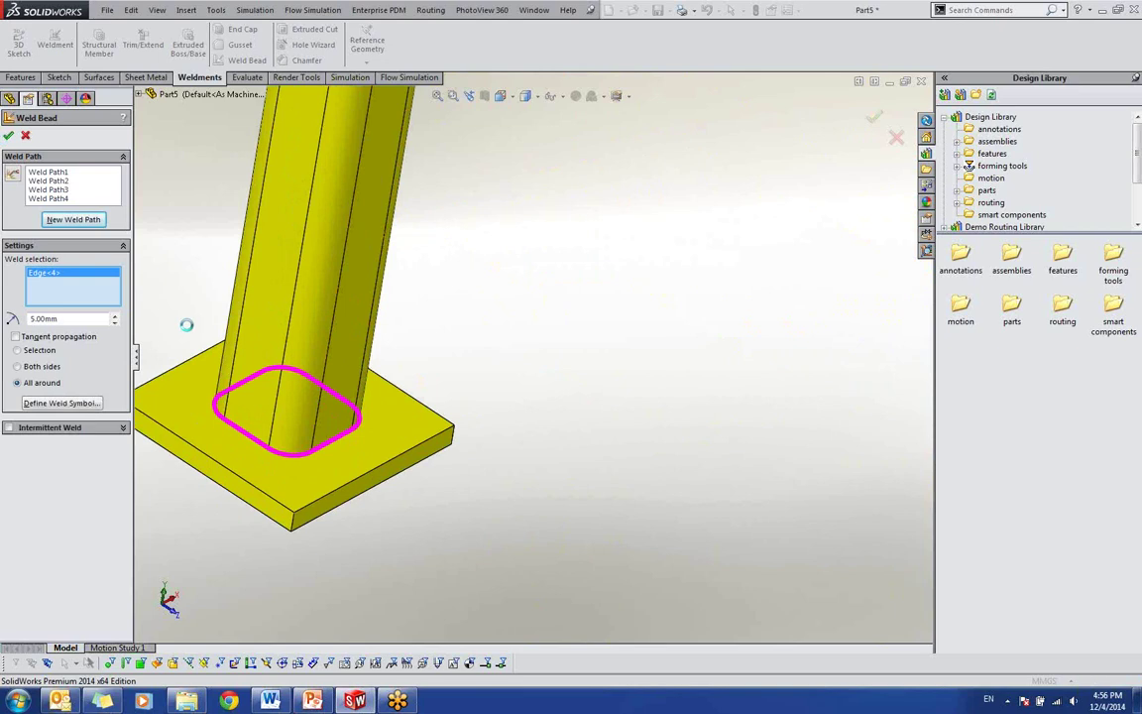
Step: Examine the weld beads and their weld symbols at the leg bases from close up and across the whole frame
scroll(268, 383, "down", 3)
scroll(466, 451, "up", 1)
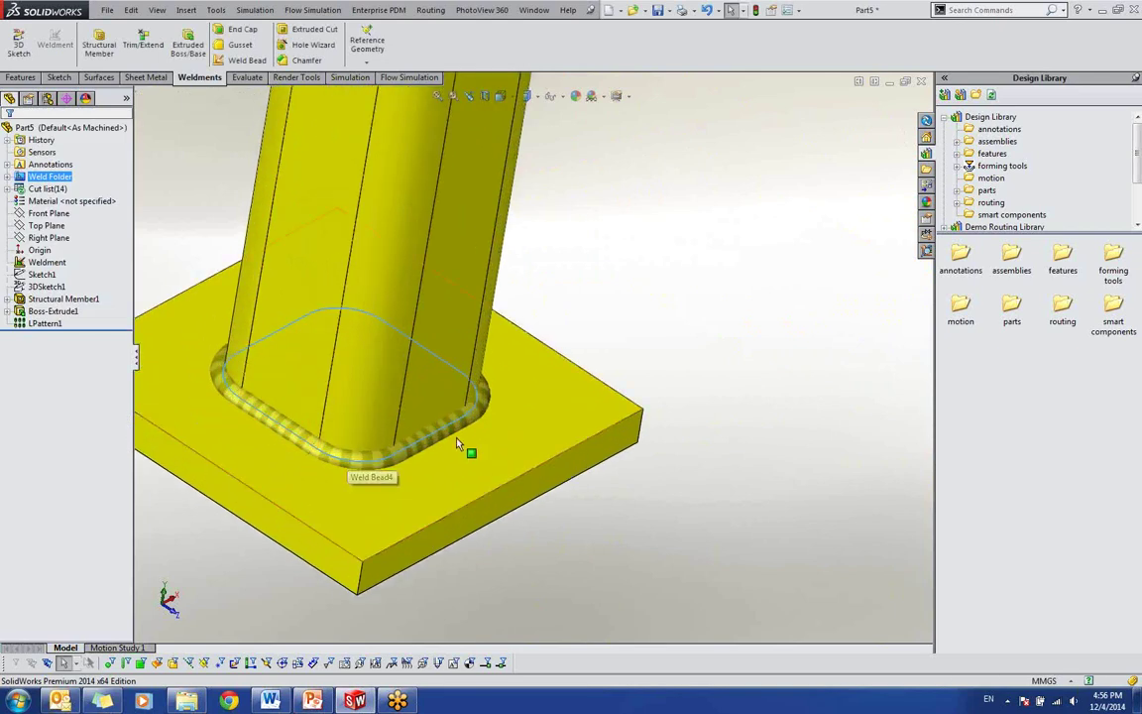
scroll(679, 436, "up", 5)
scroll(684, 402, "up", 5)
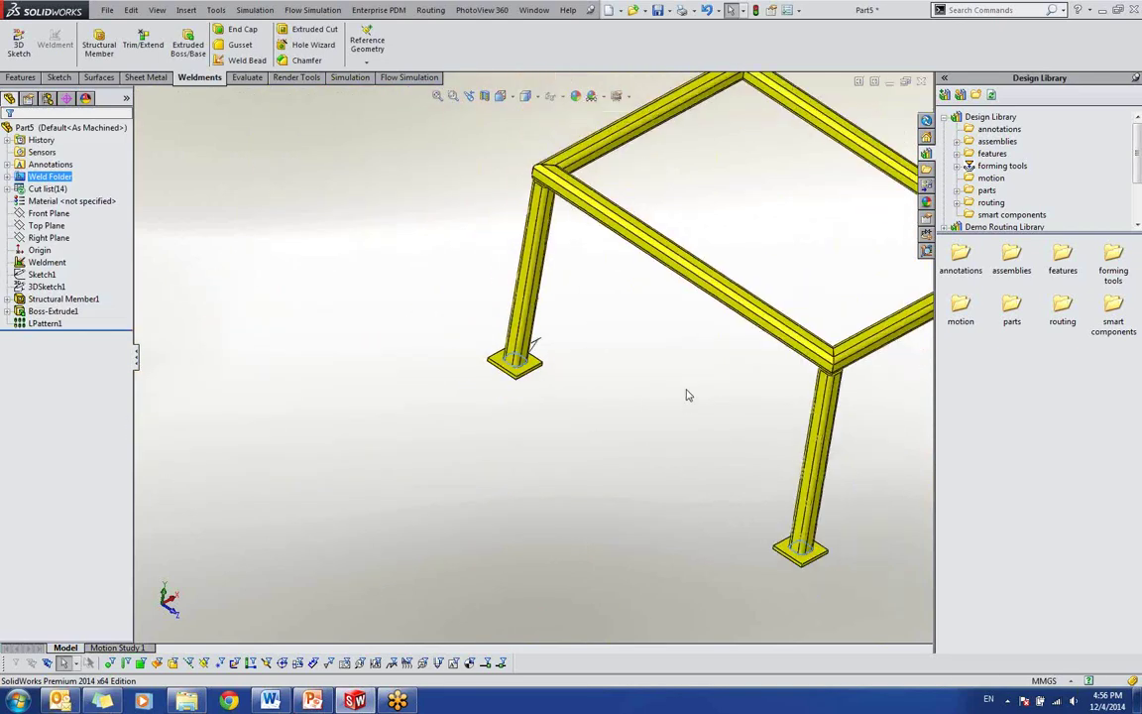
scroll(629, 411, "down", 3)
left_click(672, 426)
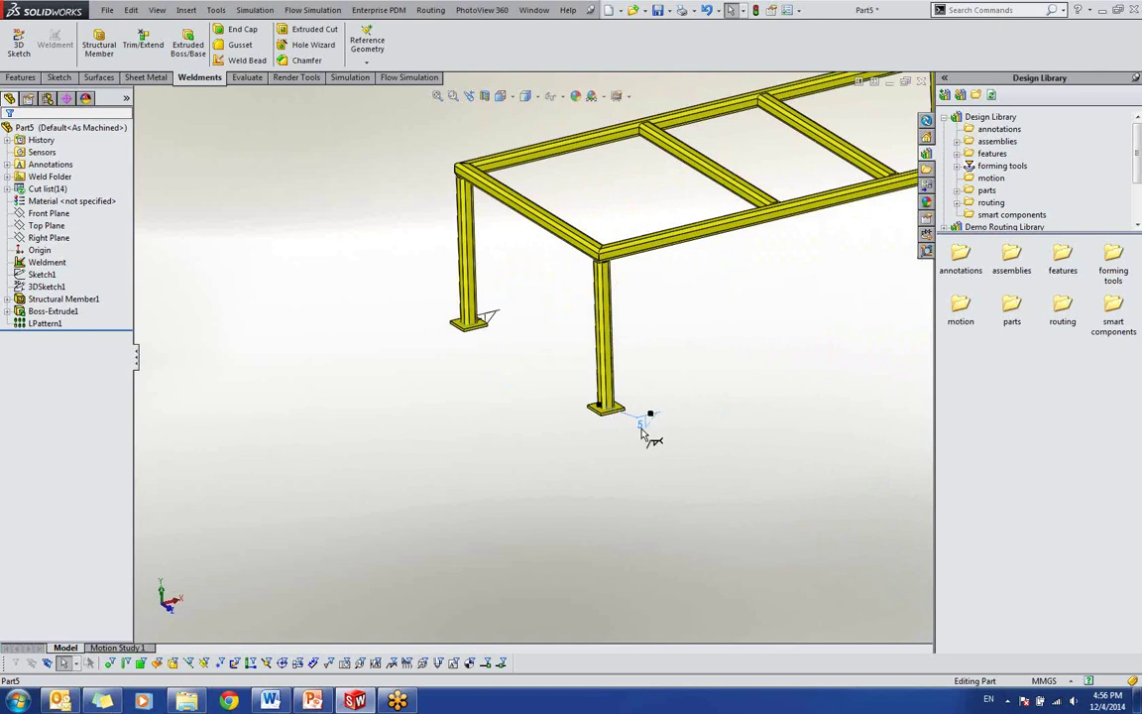
scroll(689, 333, "down", 2)
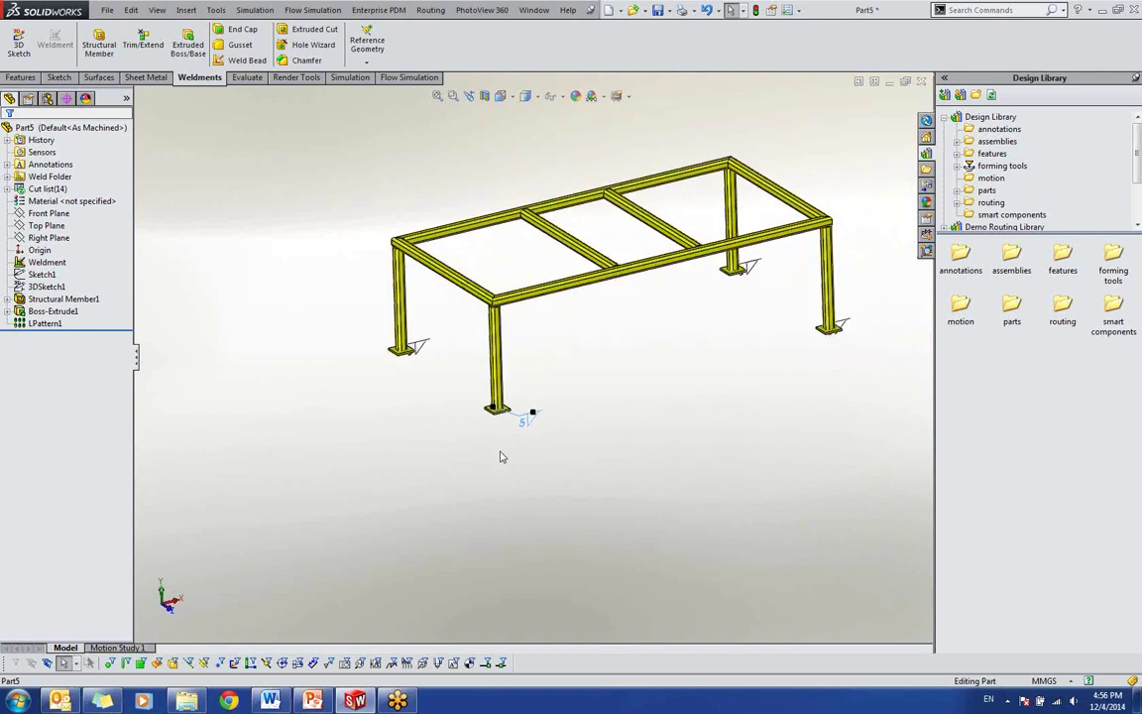
middle_click_drag(521, 429, 222, 340)
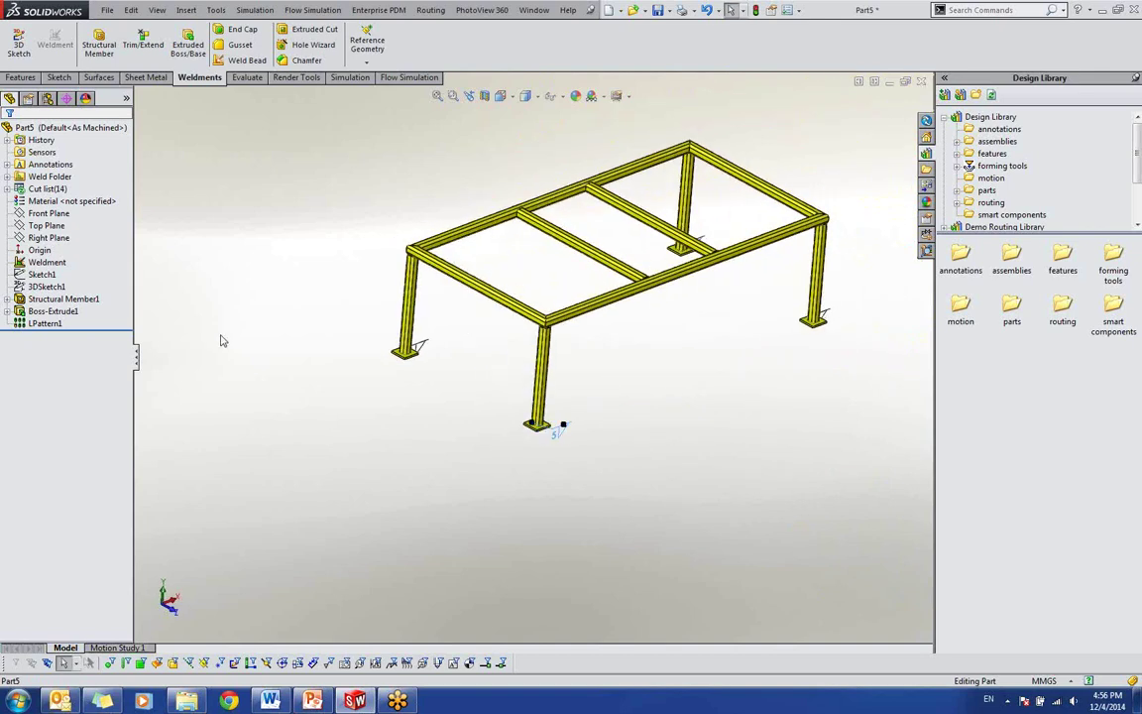
Step: Assign Alloy Steel from the SolidWorks steel materials to the weldment part
right_click(29, 202)
left_click(51, 207)
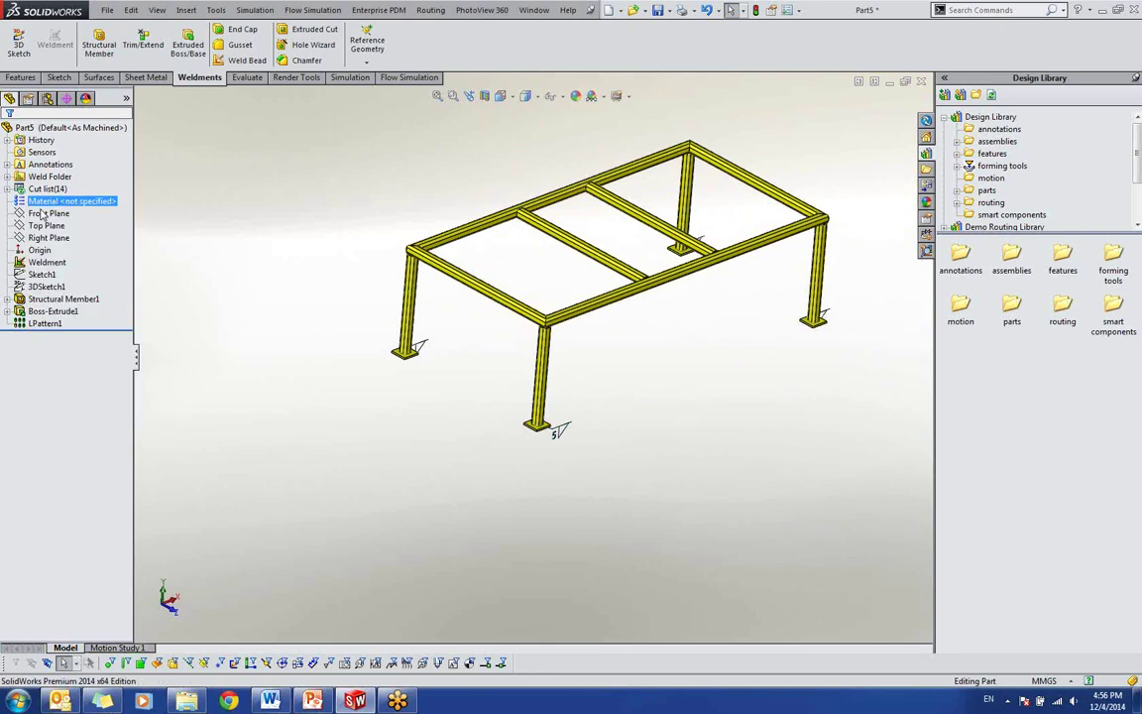
left_click(384, 439)
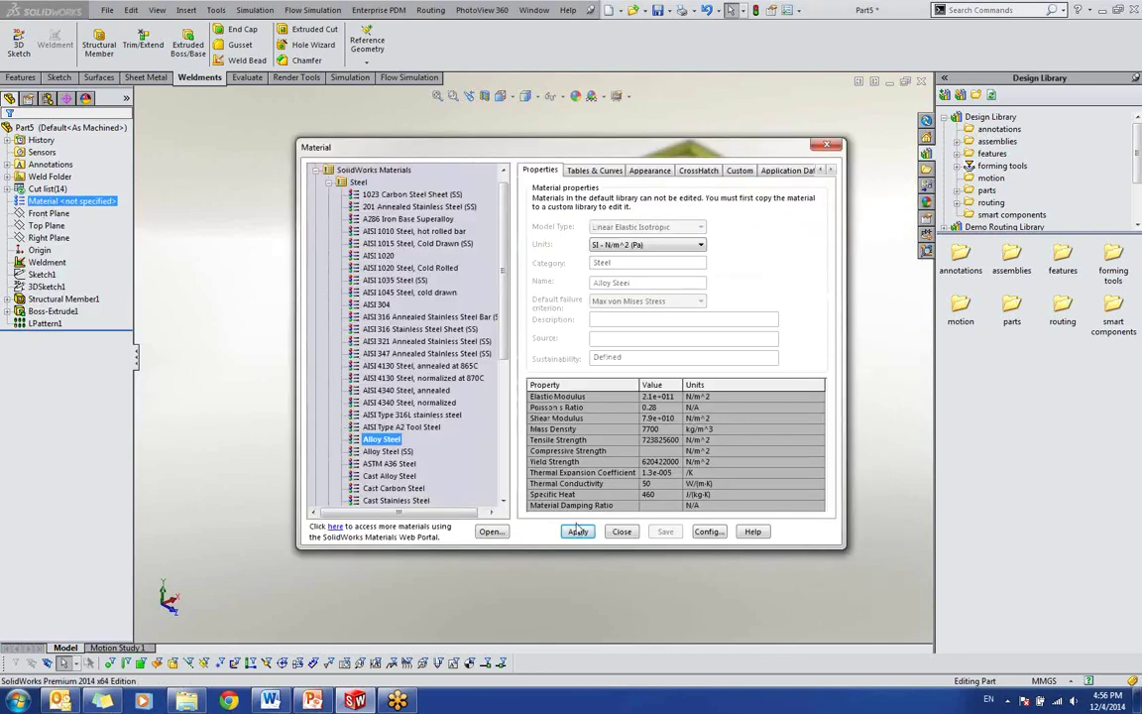
left_click(577, 531)
left_click(621, 530)
Step: Save the part as "new table" in the webinar 4.12.2014 folder
middle_click_drag(632, 398, 548, 255)
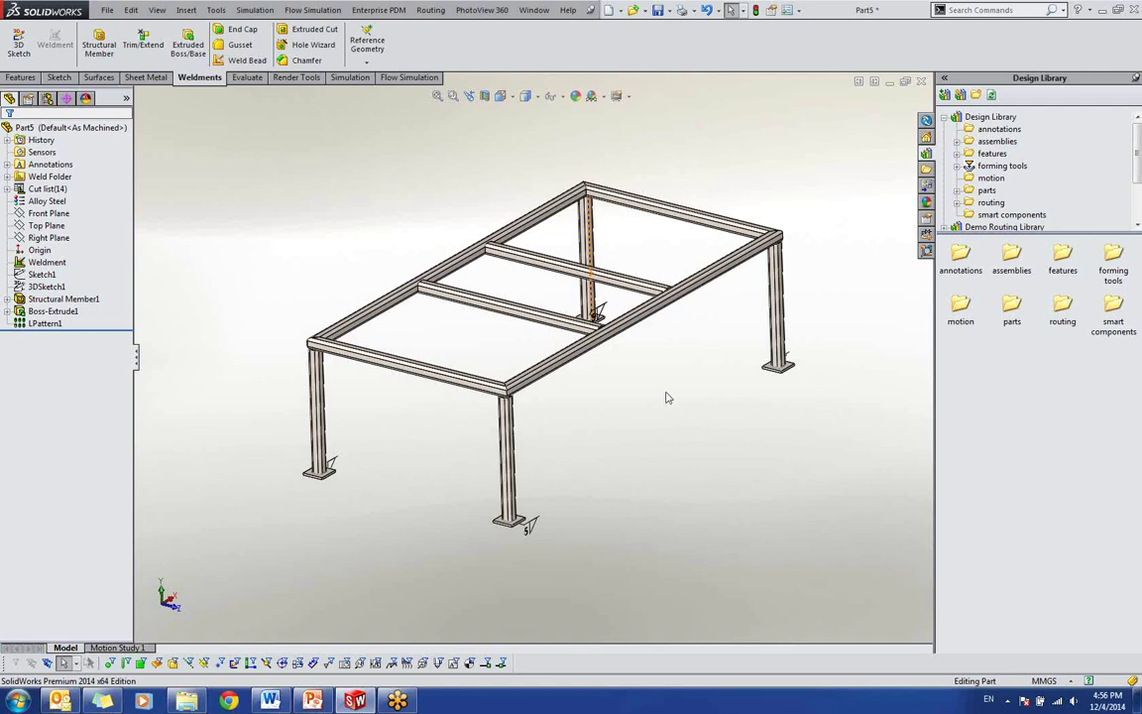
middle_click_drag(582, 478, 561, 535)
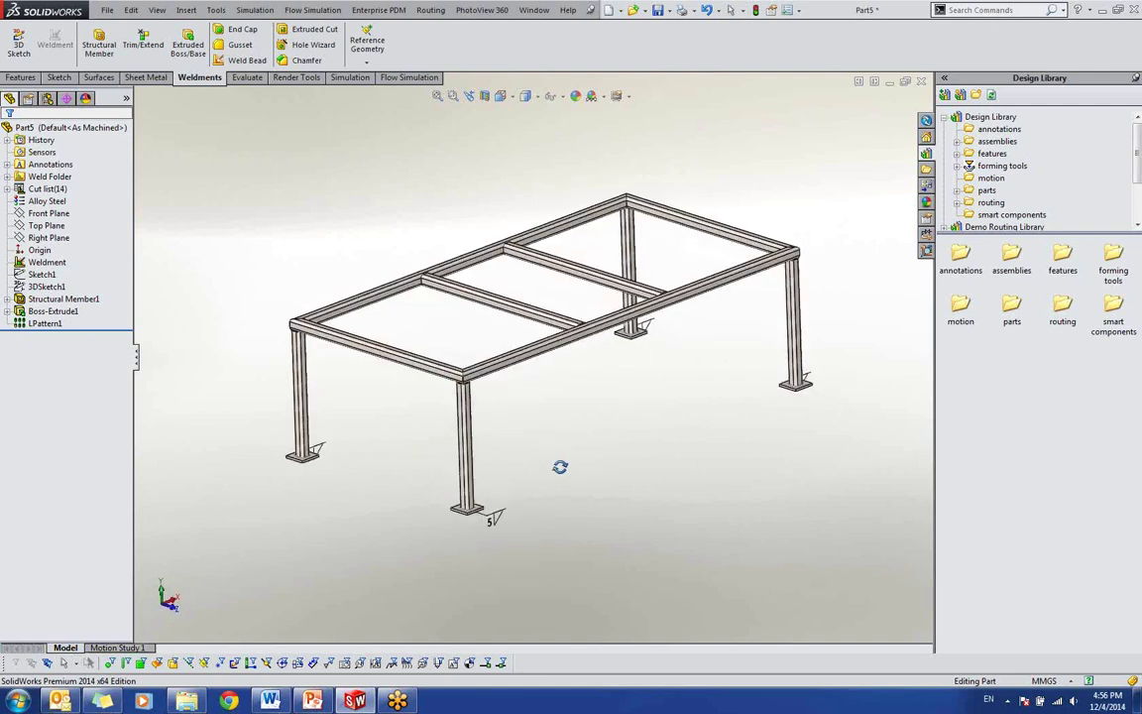
left_click(107, 10)
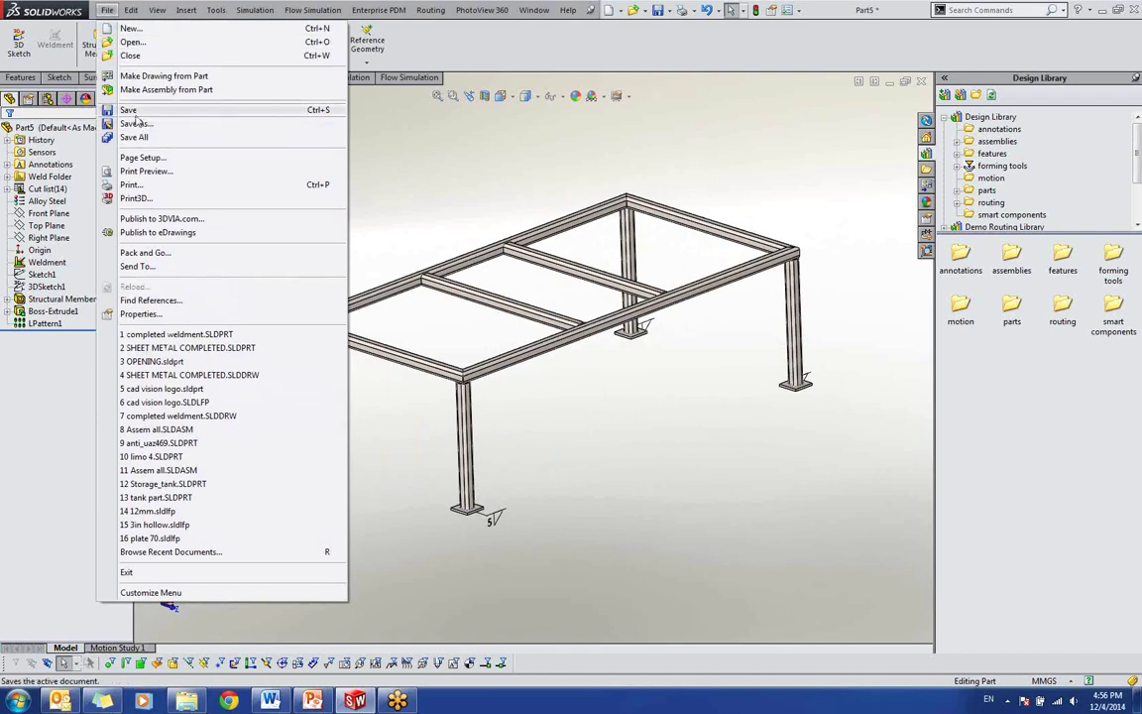
left_click(135, 122)
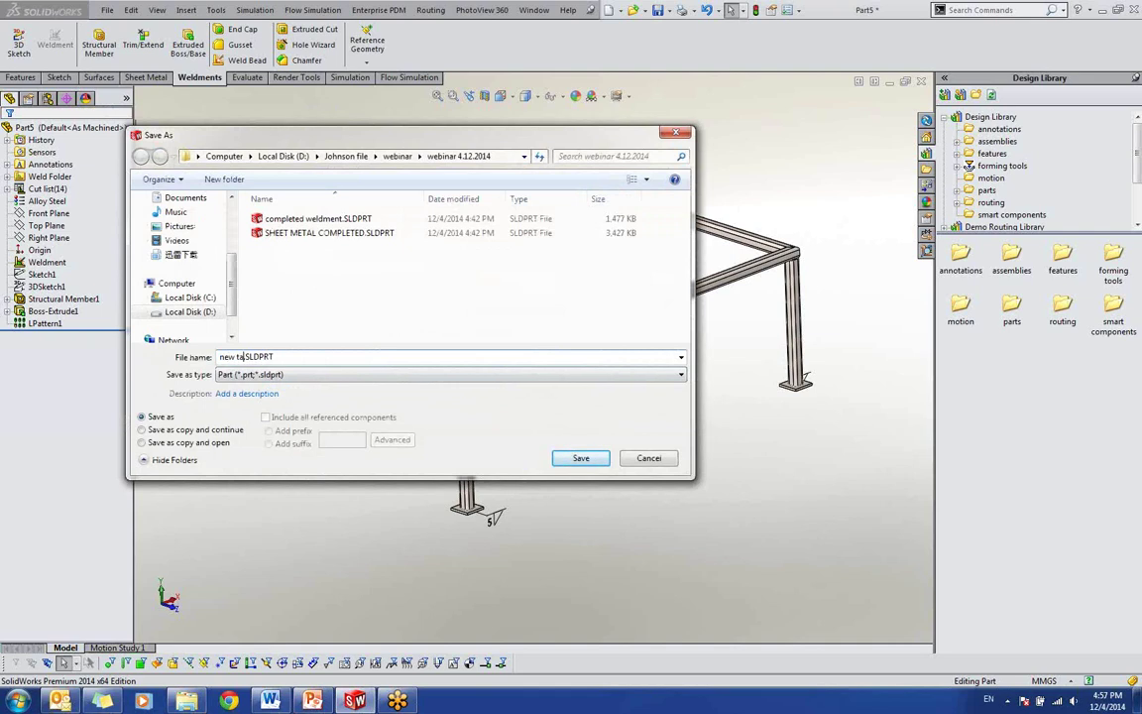
left_click(593, 462)
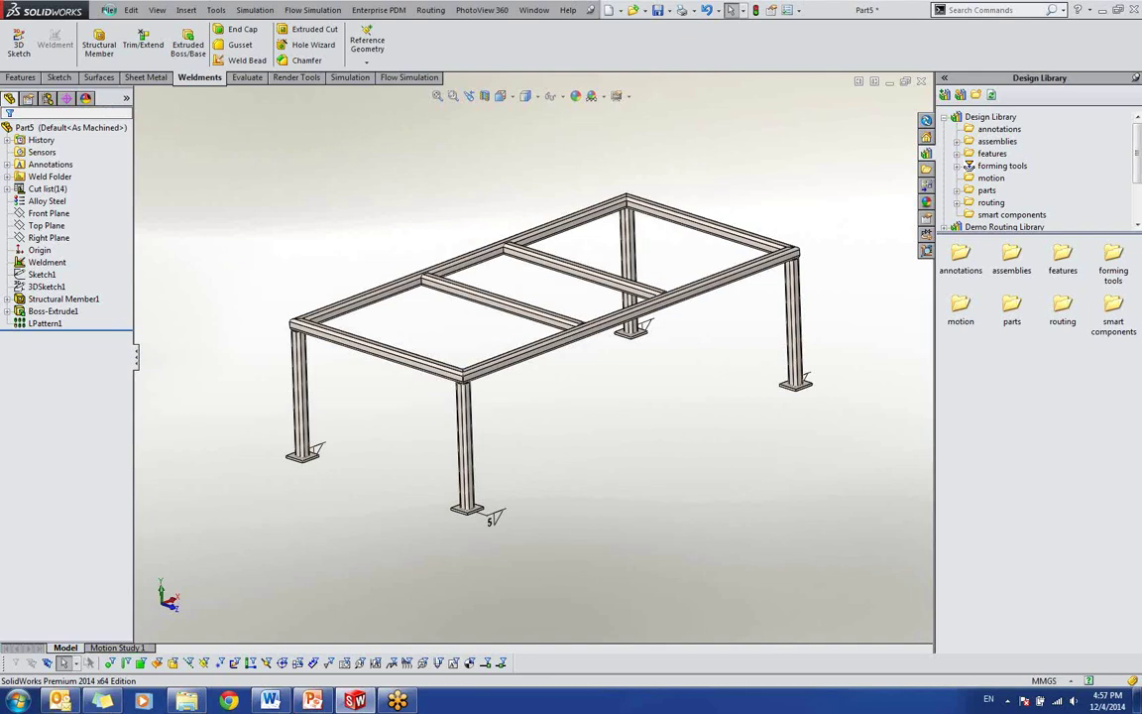
left_click(106, 10)
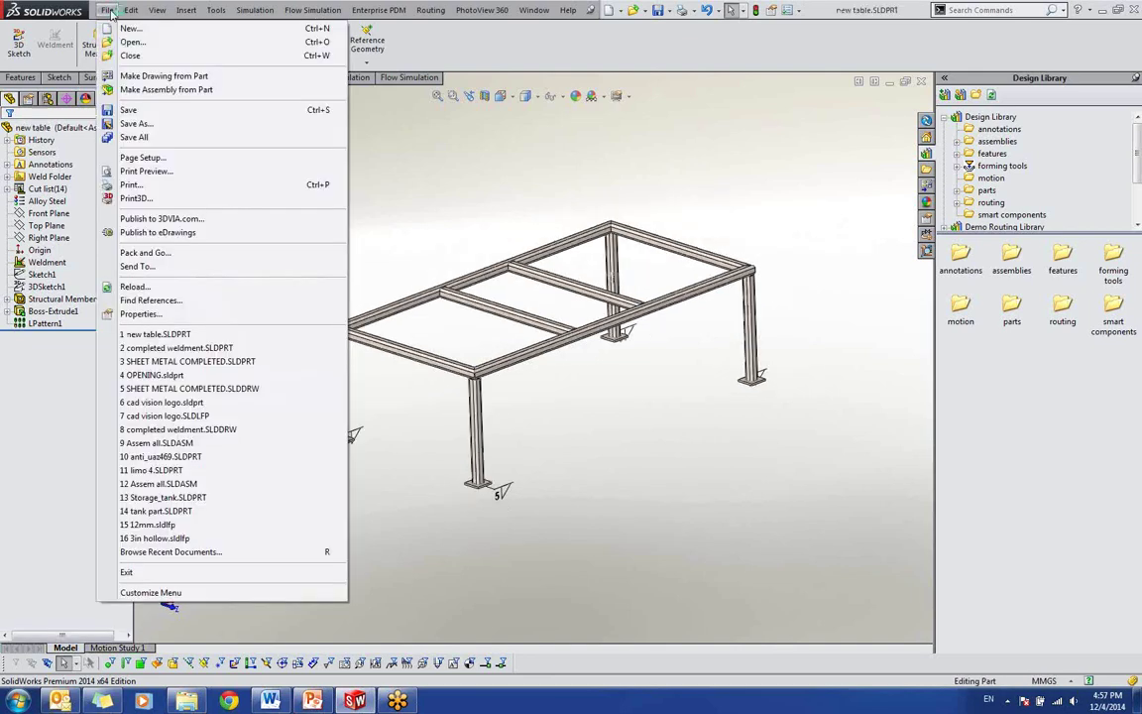
left_click(159, 77)
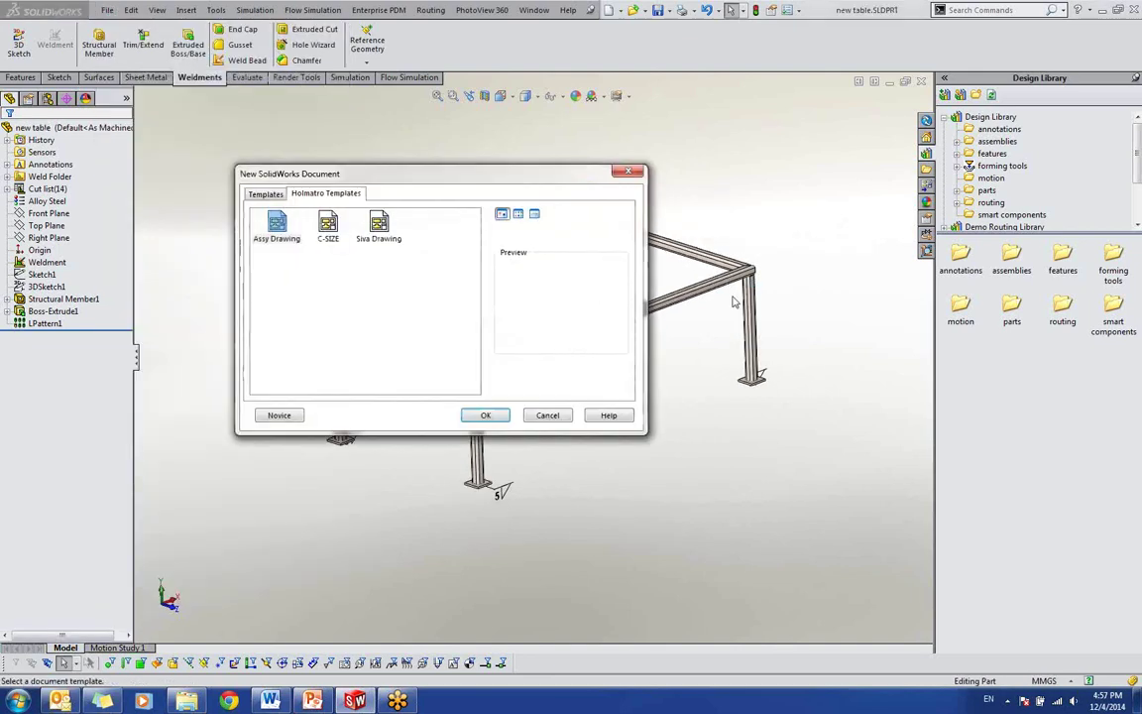
left_click(629, 172)
Step: Inspect the weldment's cut list, expanding the item with the patterned foot plates and highlighting its third plate body
left_click(10, 190)
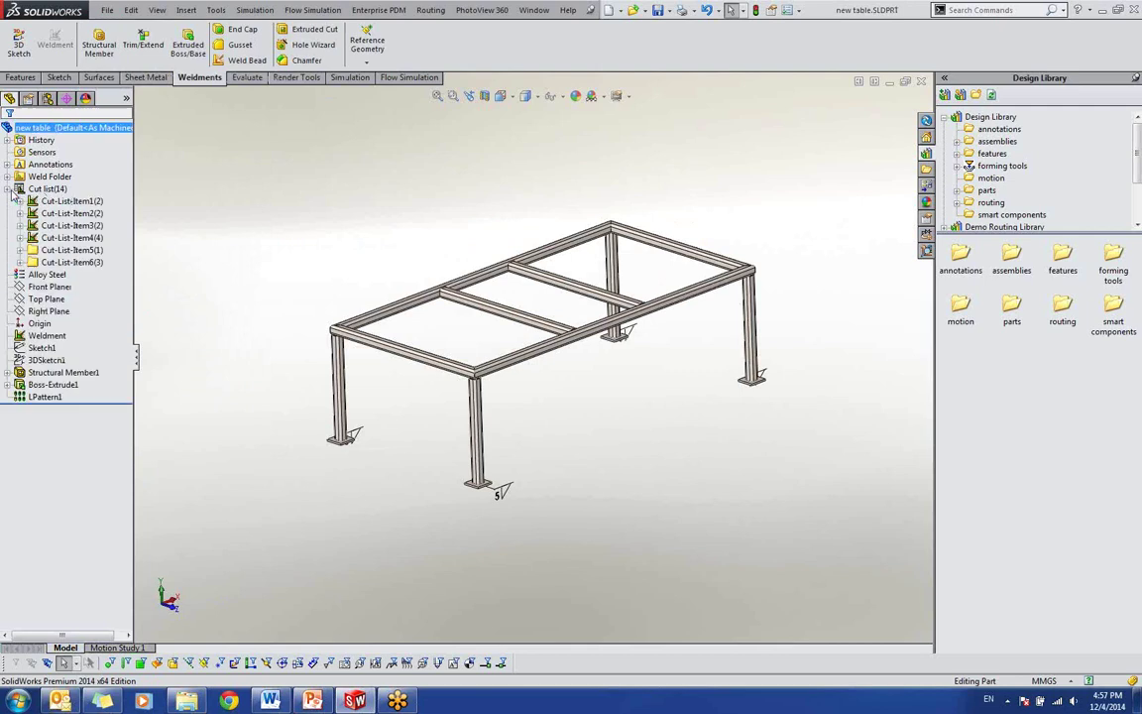
right_click(43, 190)
left_click(76, 295)
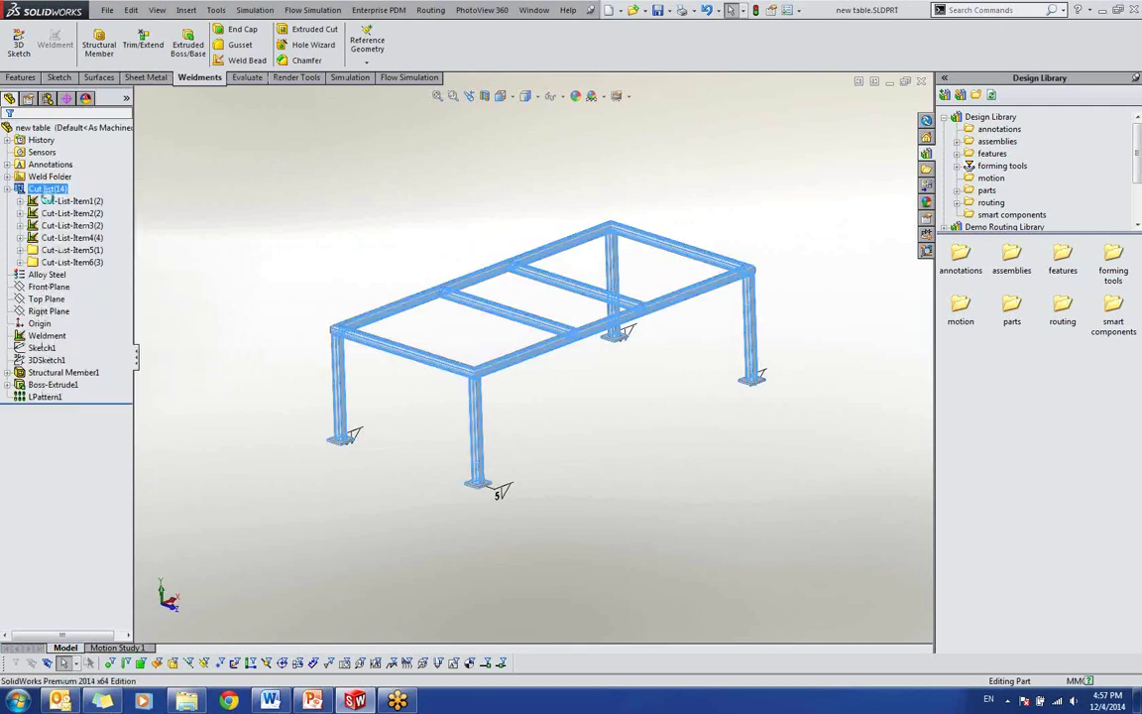
left_click(20, 261)
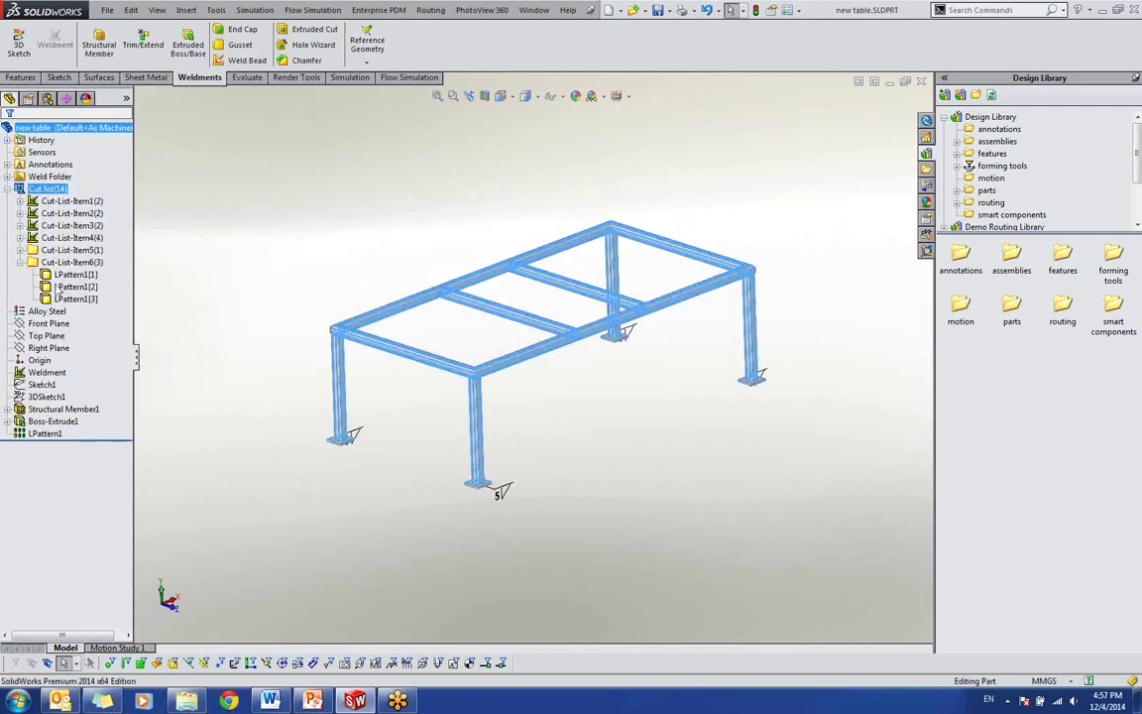
left_click(75, 298)
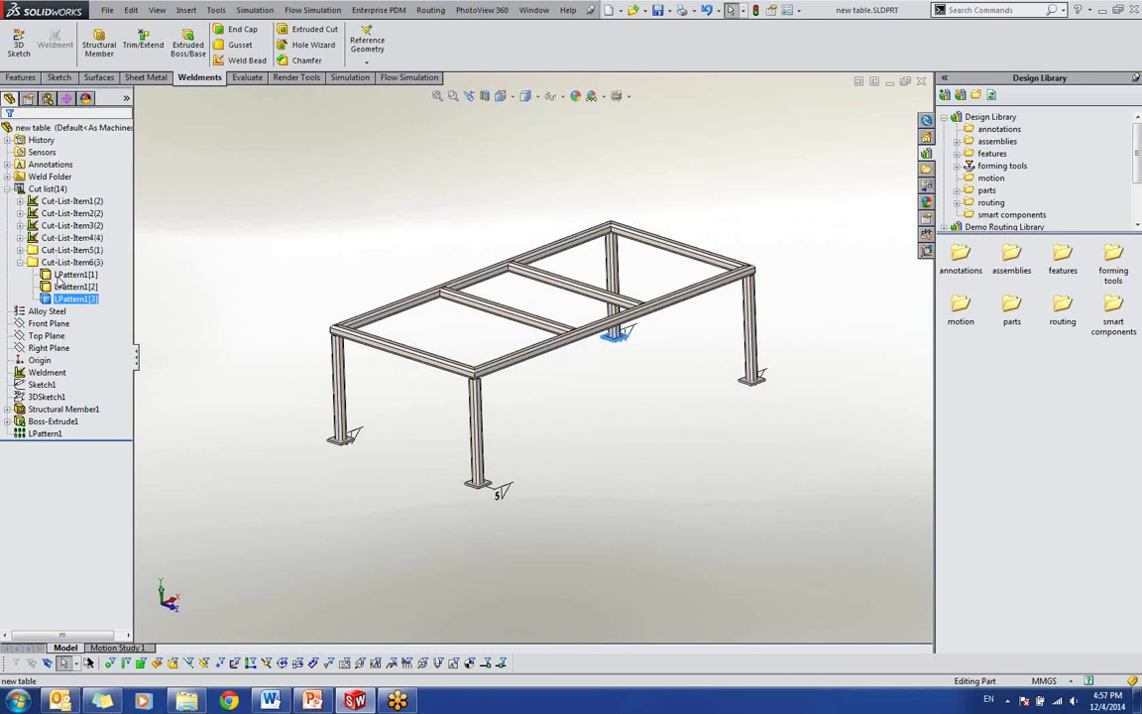
Step: Move the original Boss-Extrude1 foot plate body into the cut list item holding the three patterned plates, and save the part
left_click(60, 274, "shift")
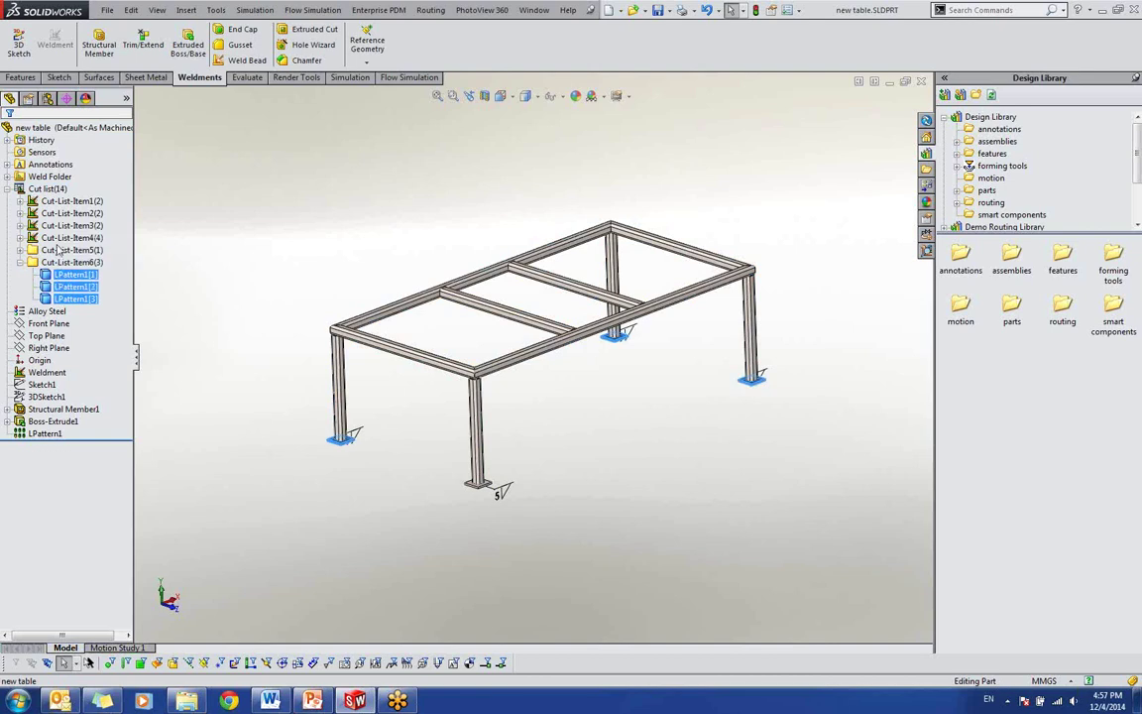
left_click_drag(37, 253, 61, 275)
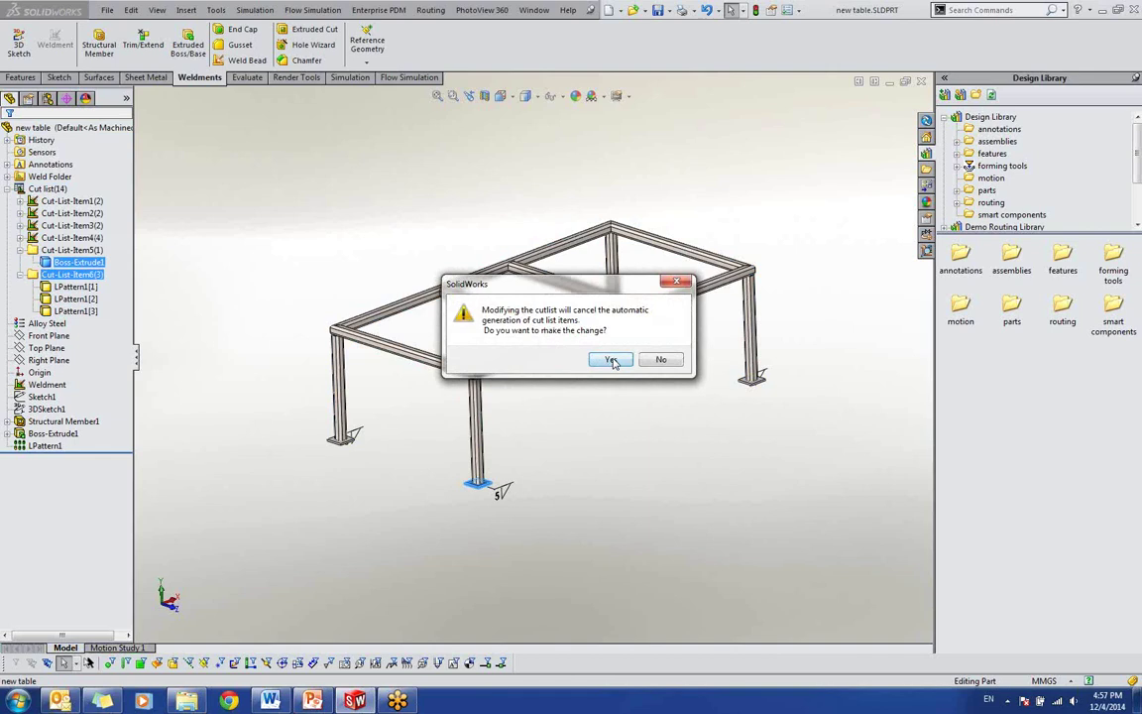
left_click(611, 360)
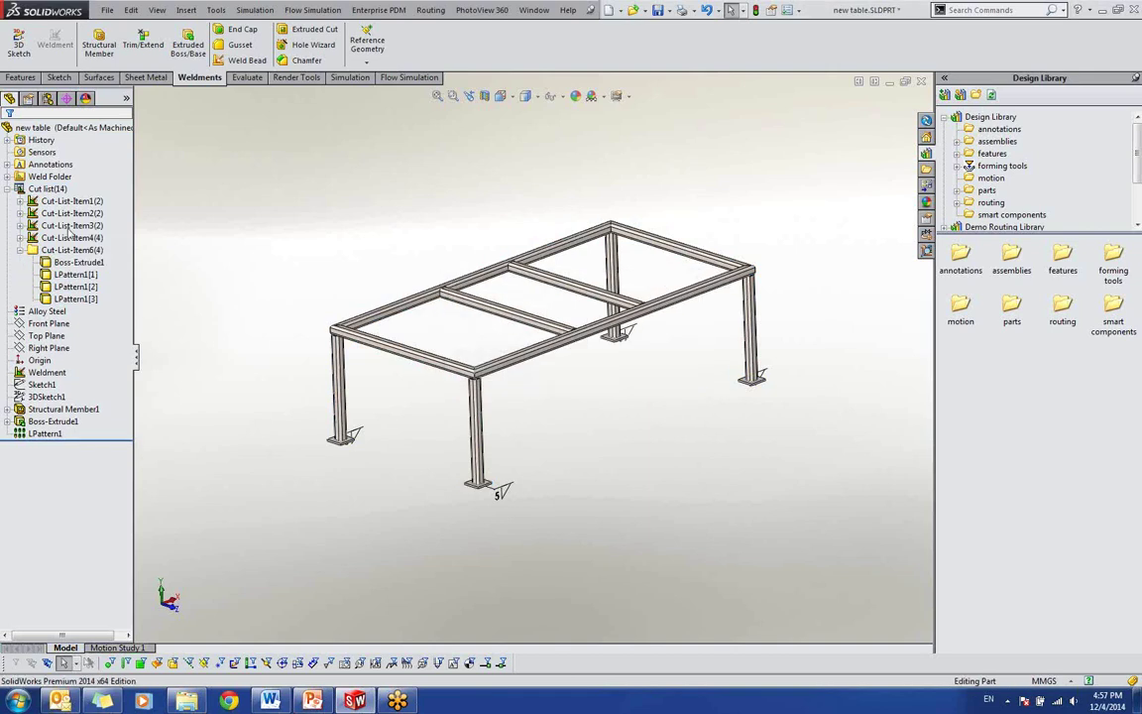
left_click(107, 10)
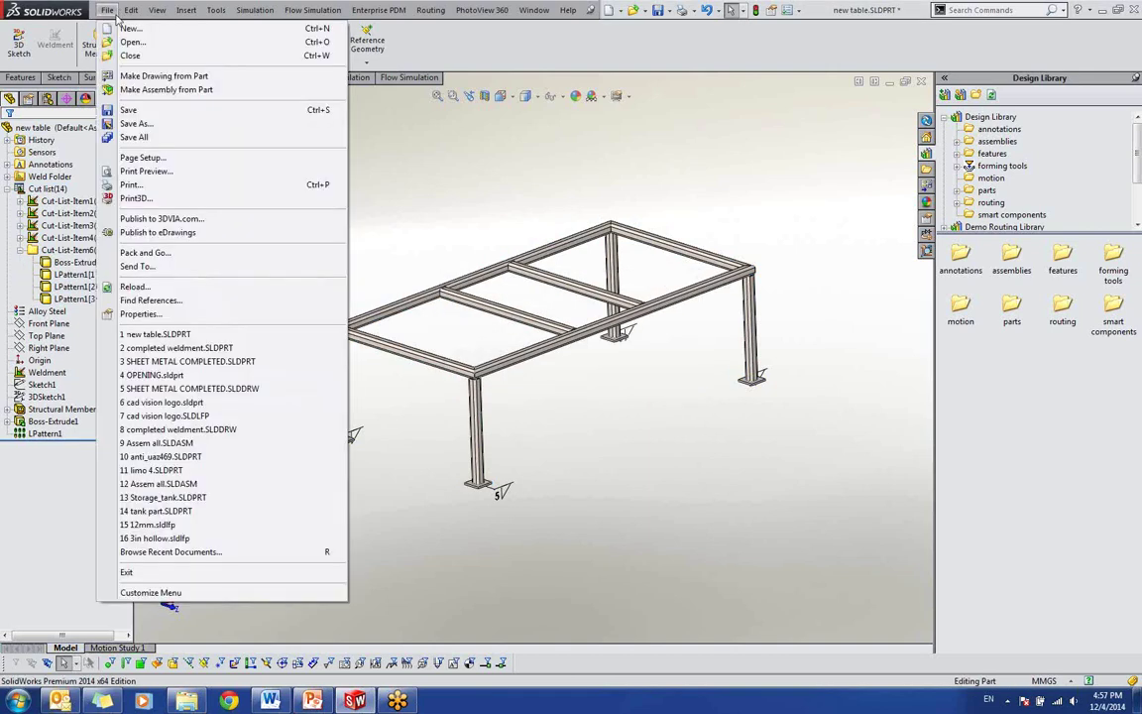
left_click(141, 112)
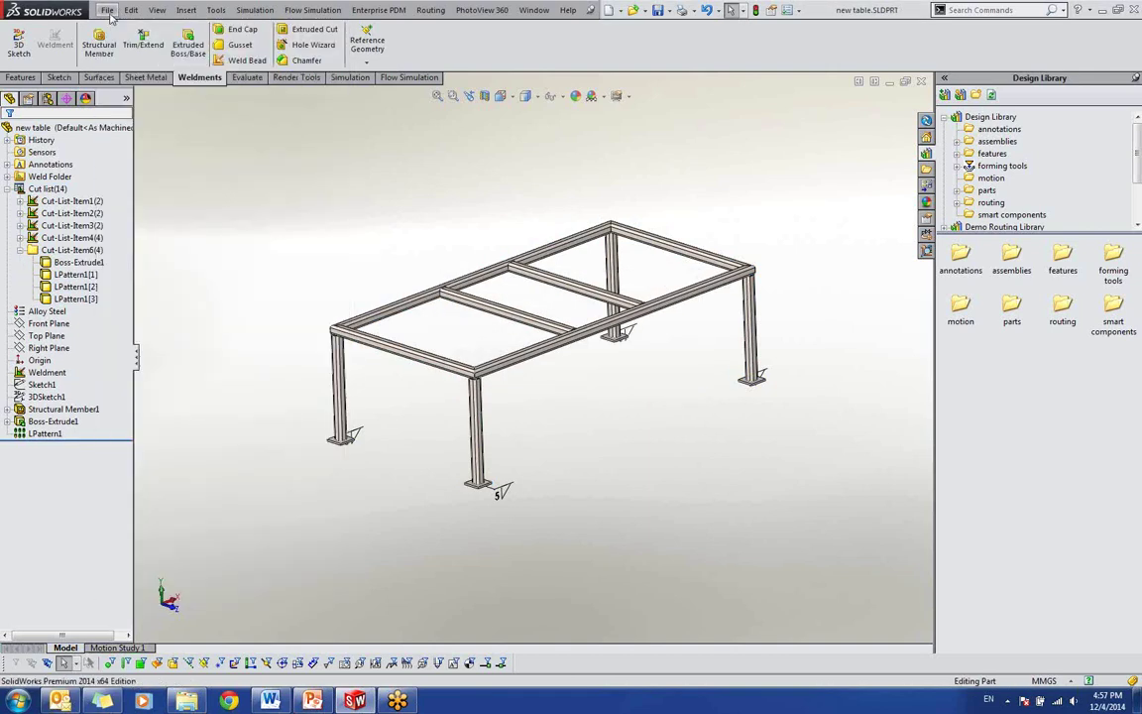
Step: Create a drawing from the table part using the C-SIZE template
left_click(108, 11)
left_click(129, 78)
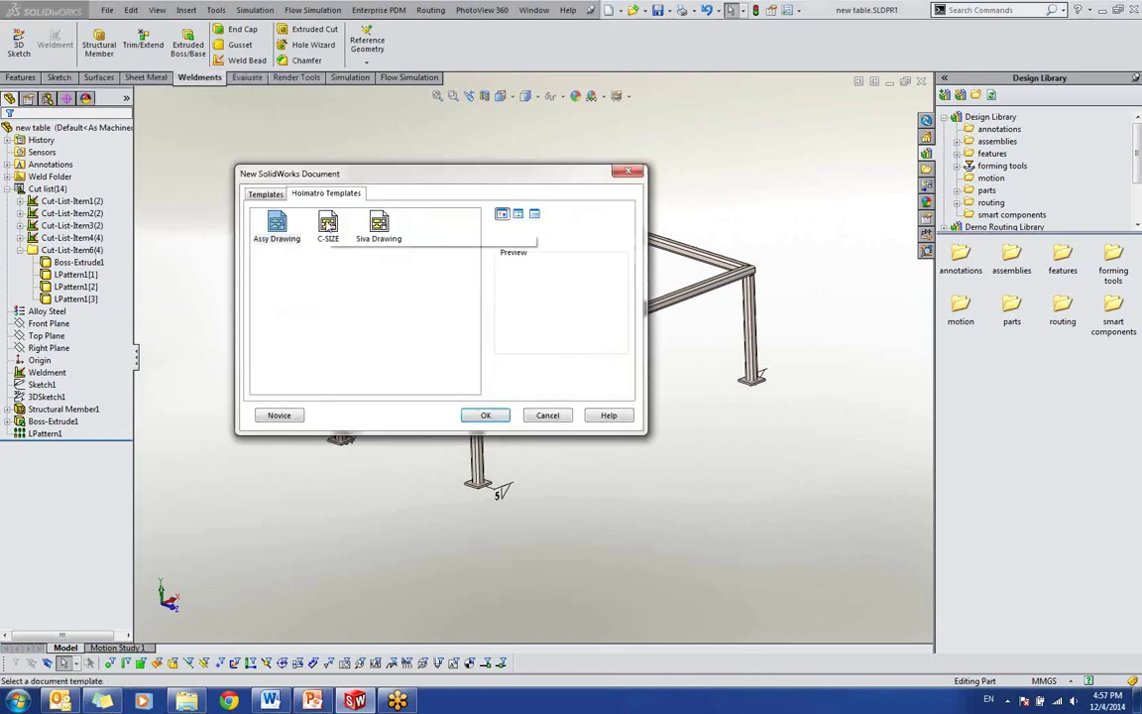
double_click(327, 223)
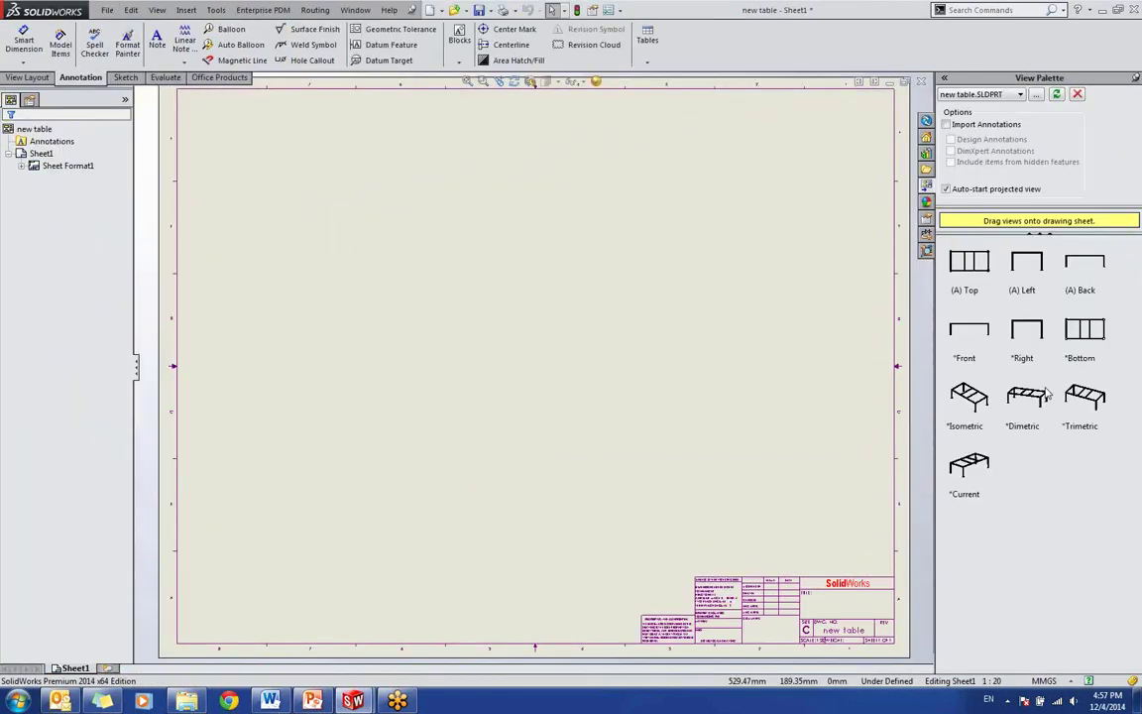
left_click_drag(989, 335, 324, 486)
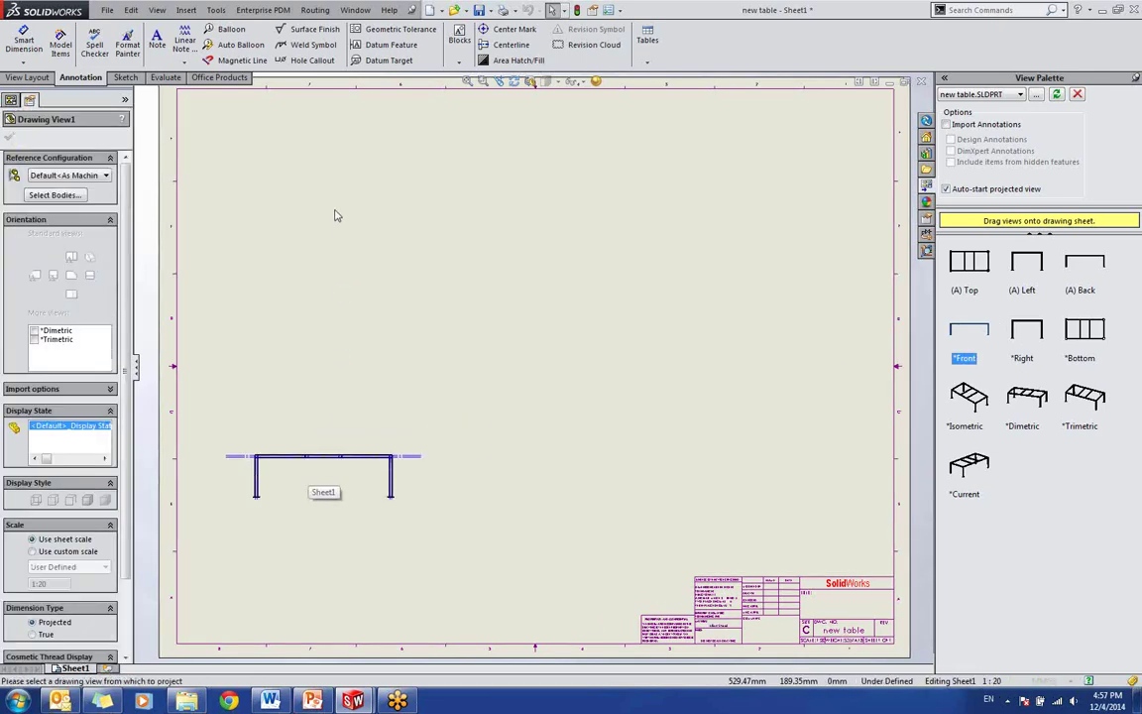
left_click(337, 243)
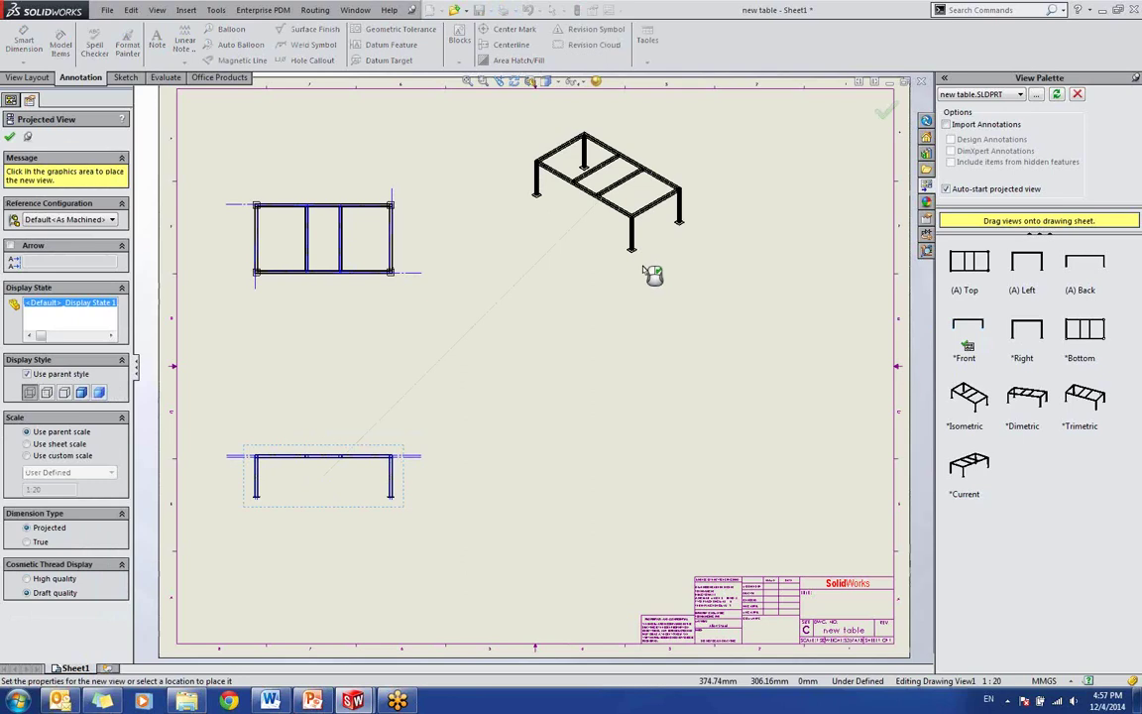
key("Escape")
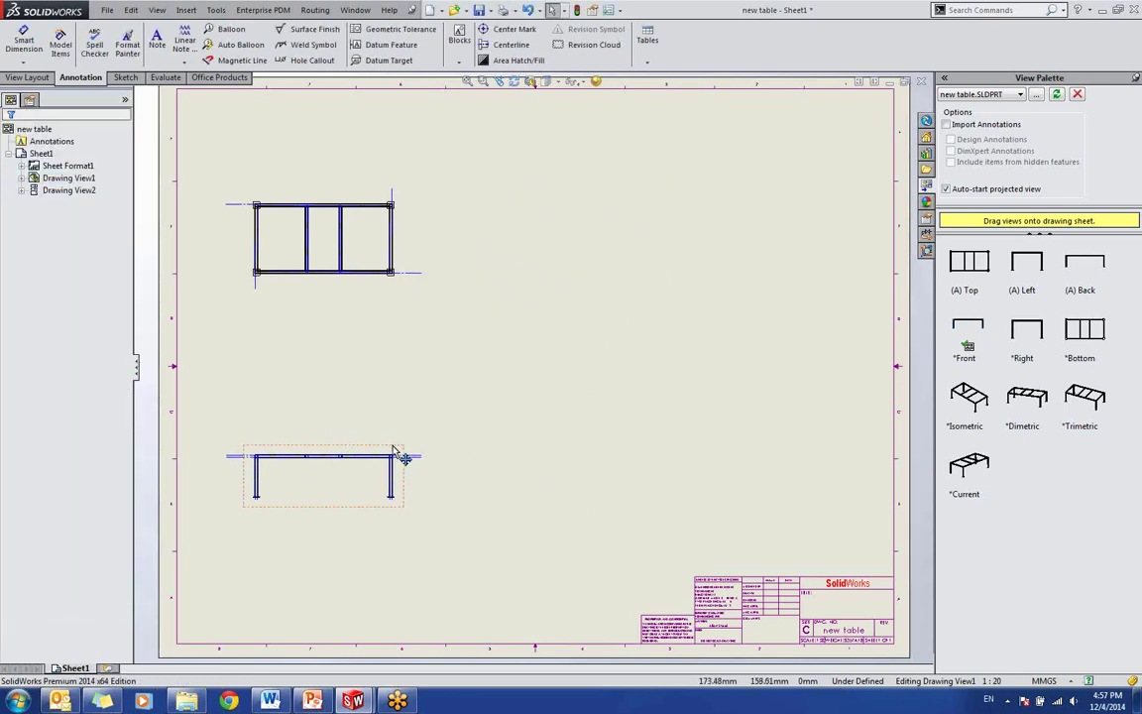
left_click(396, 454)
key("Delete")
key("Return")
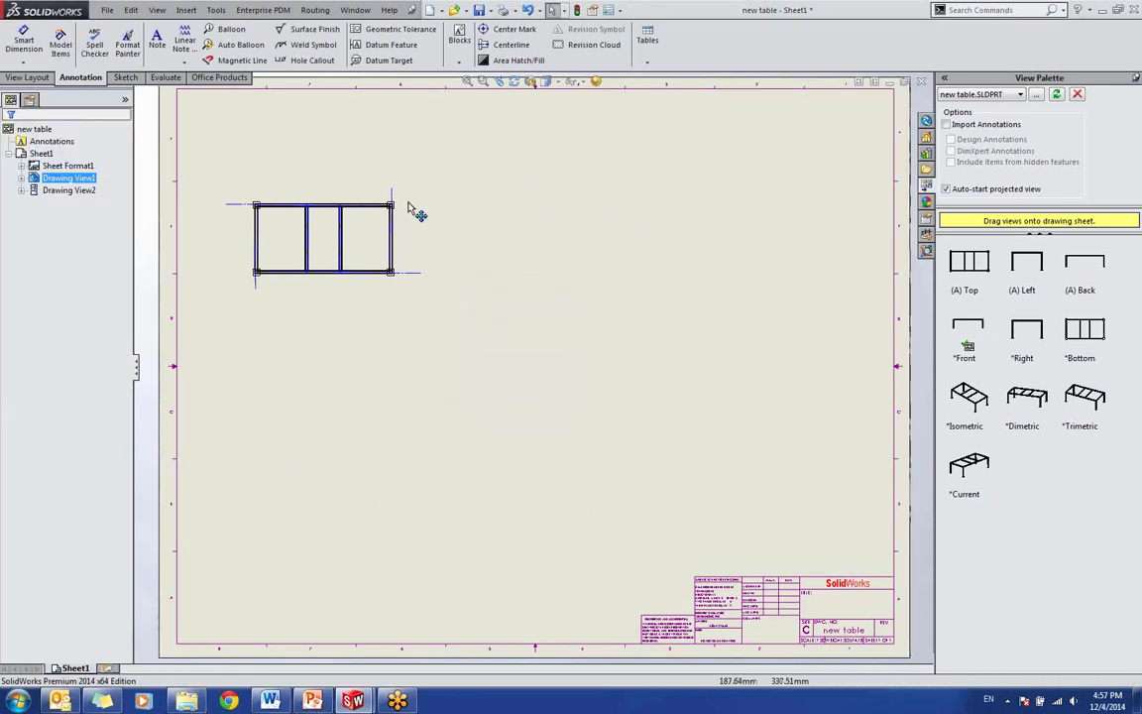
left_click(407, 214)
key("Delete")
key("Return")
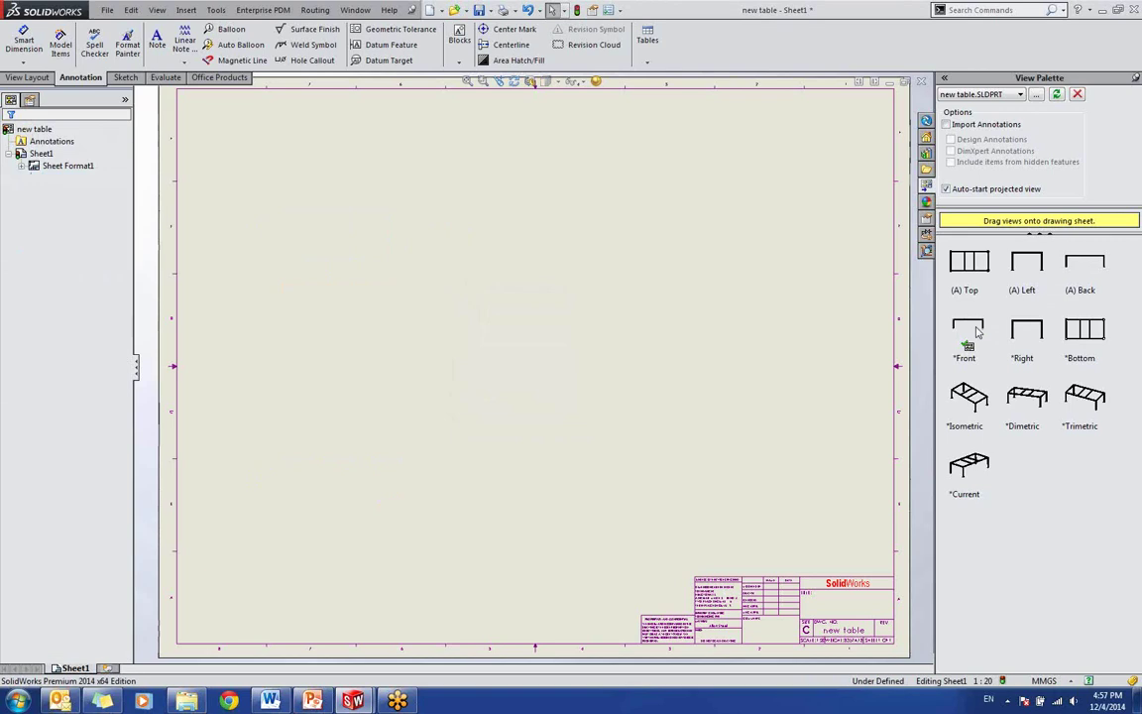
Step: Place the table's front view with projected views below and to its right, and add a dimetric view above the title block
mouse_move(968, 332)
left_mouse_down()
mouse_move(326, 250)
mouse_move(332, 242)
left_mouse_up()
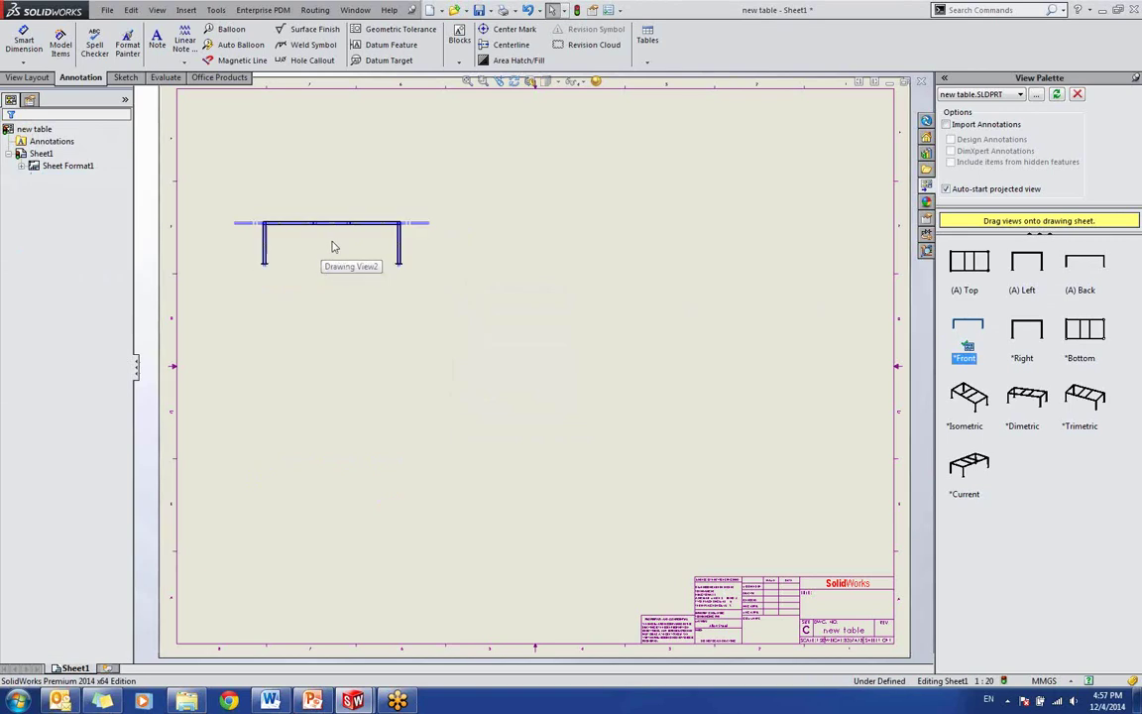
left_click(318, 487)
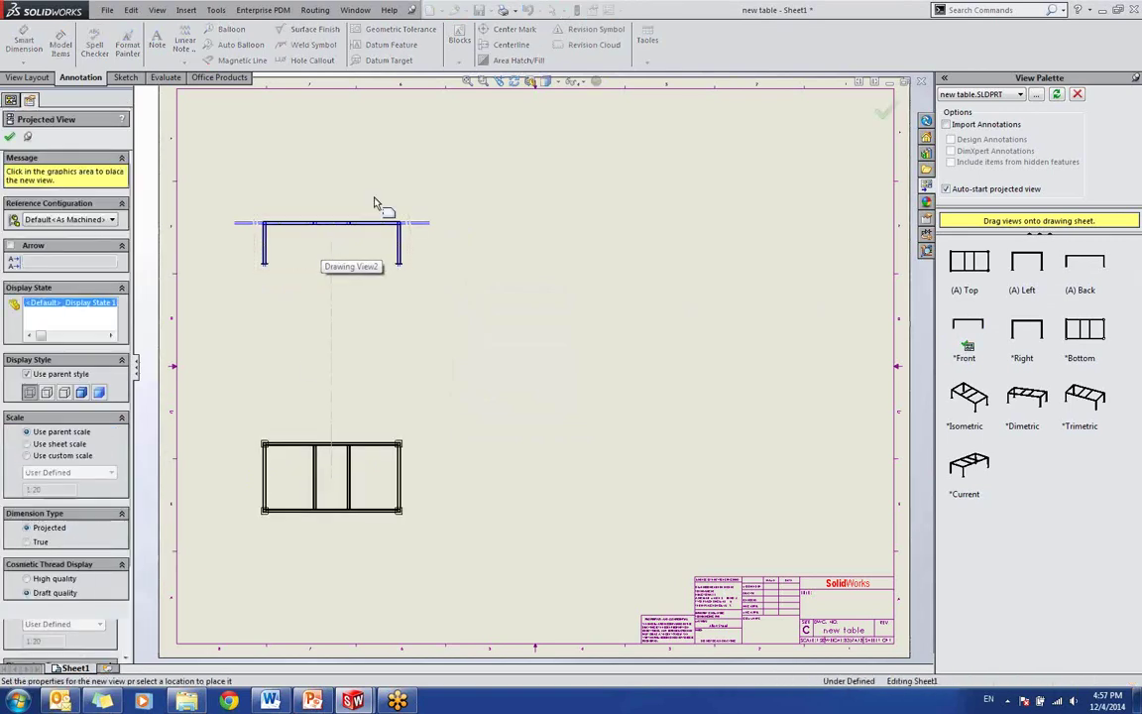
left_click(704, 238)
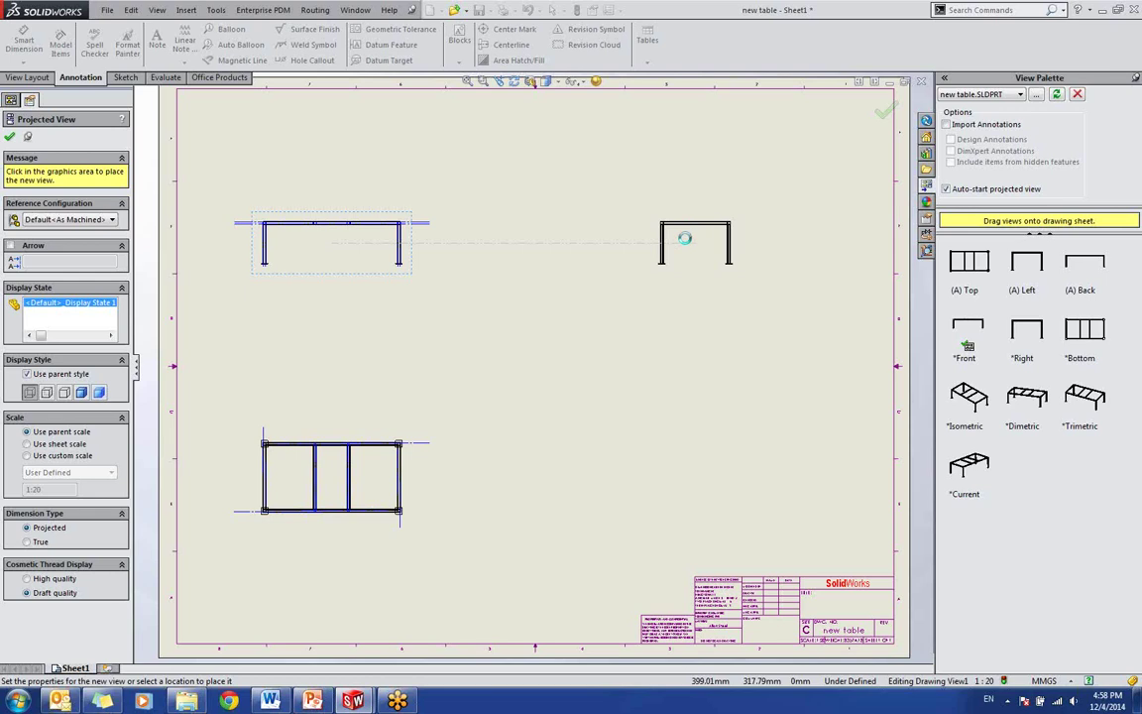
key("Escape")
mouse_move(1046, 404)
left_mouse_down()
mouse_move(872, 411)
mouse_move(694, 444)
mouse_move(718, 444)
left_mouse_up()
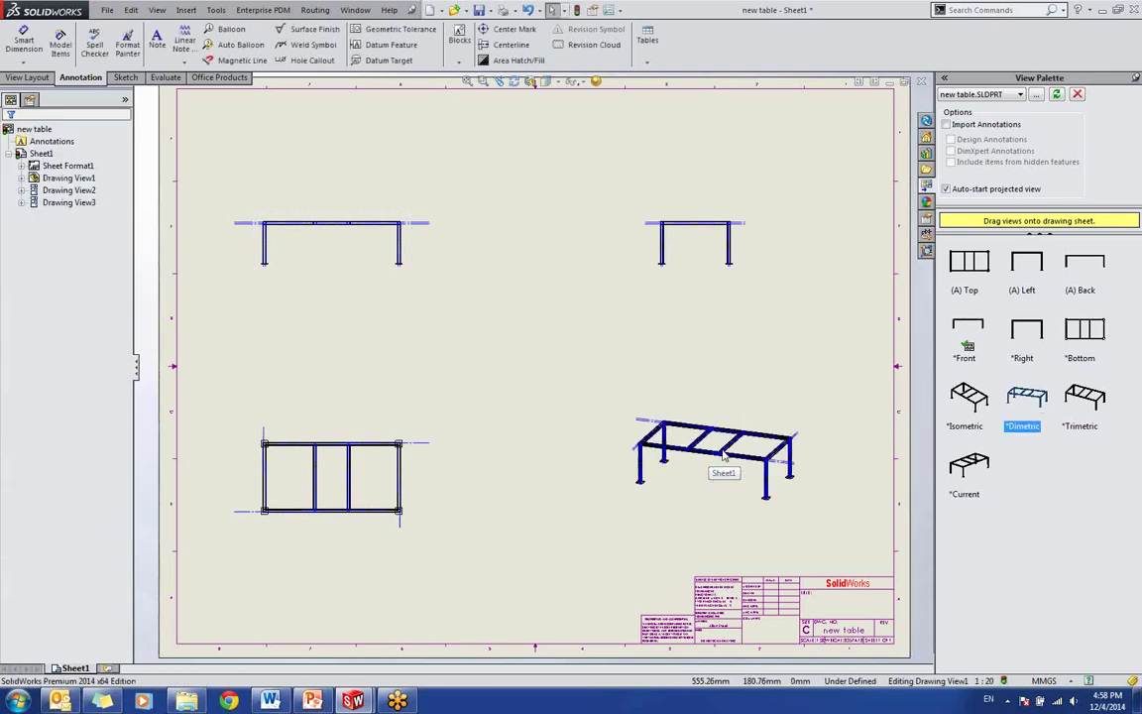
Step: Set the front view to a custom scale of 1:10
left_click(401, 233)
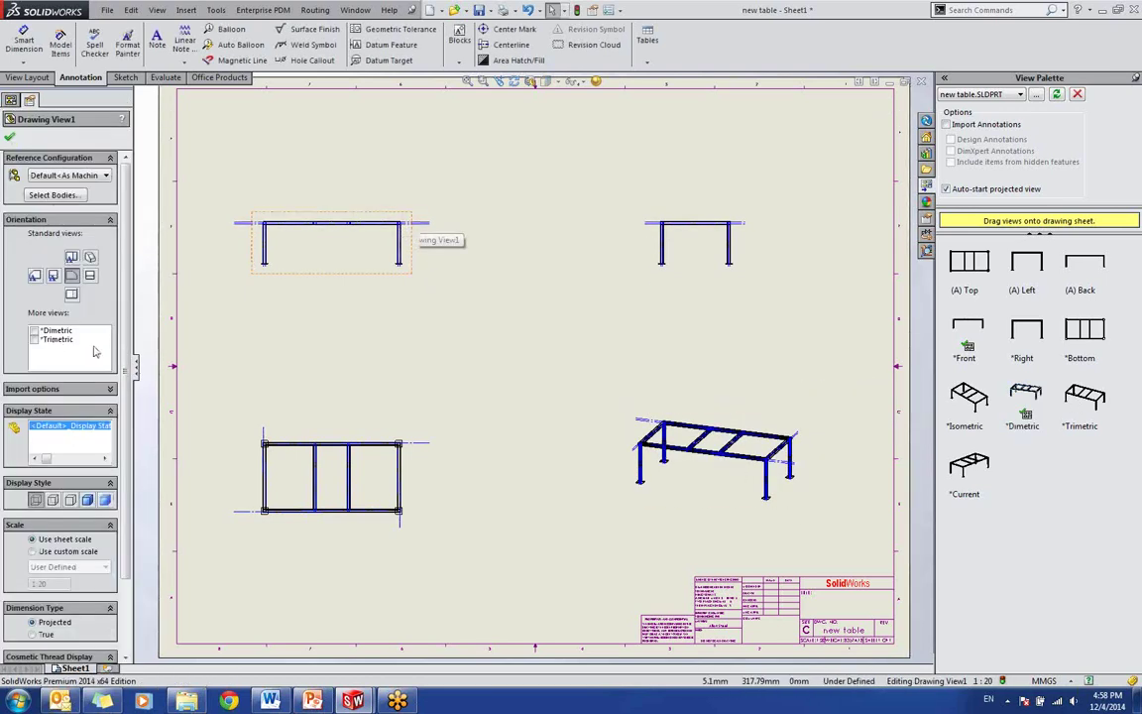
scroll(109, 376, "down", 3)
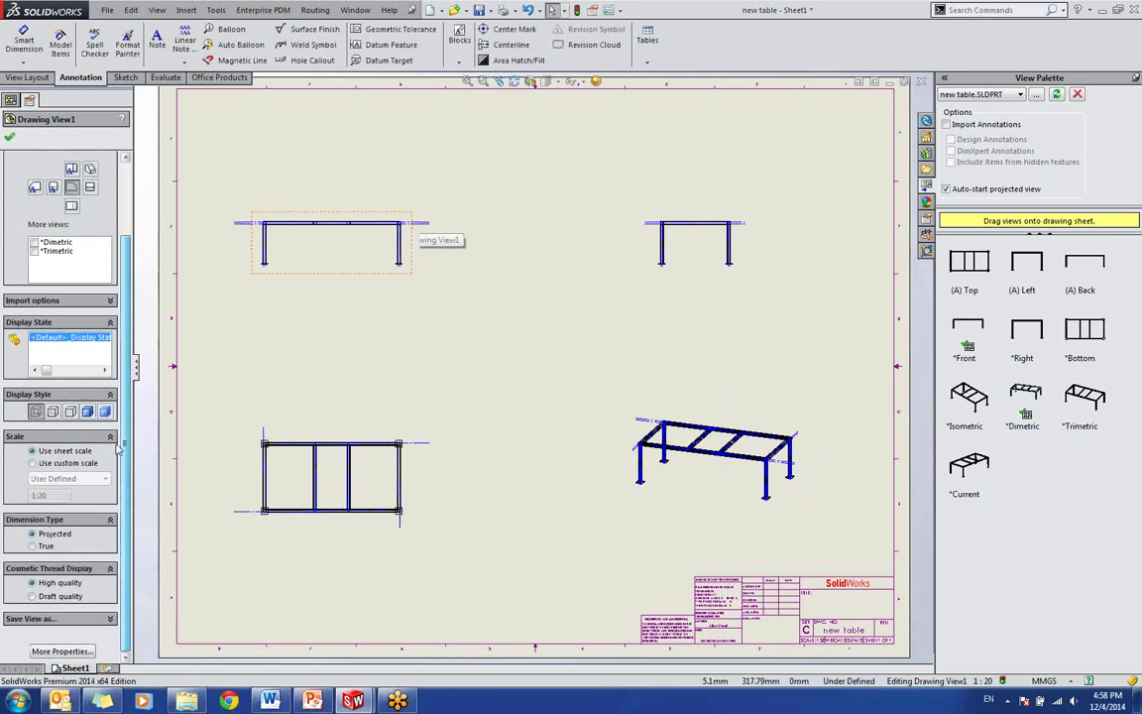
left_click(61, 464)
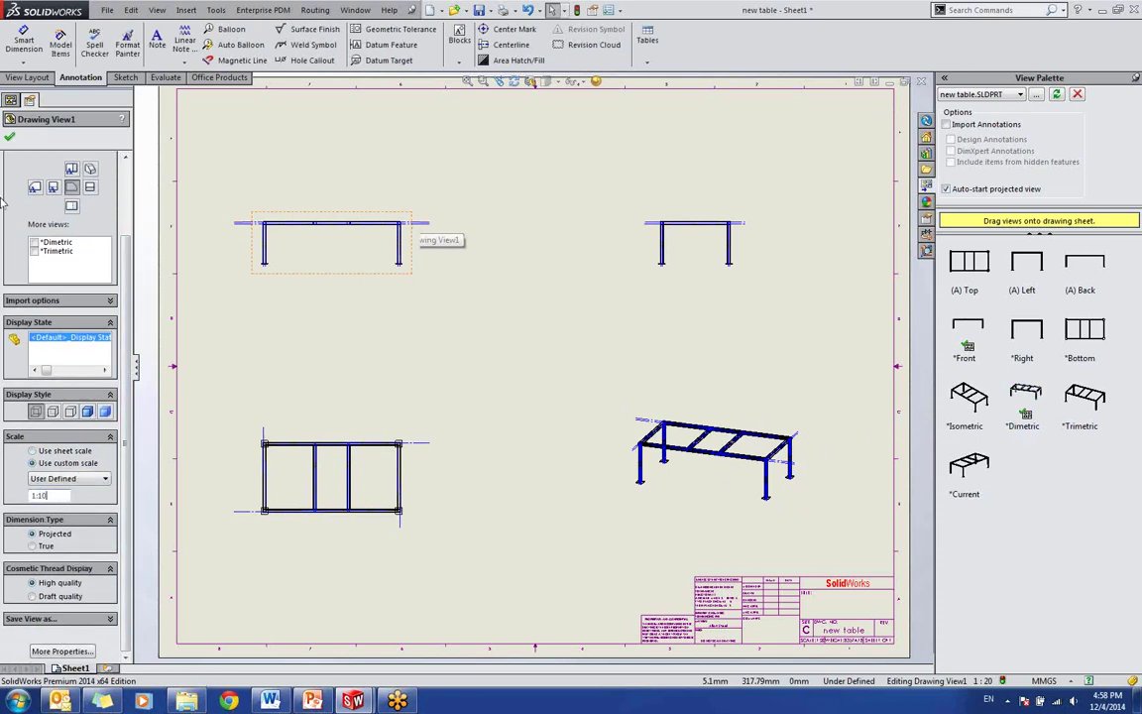
left_click(9, 139)
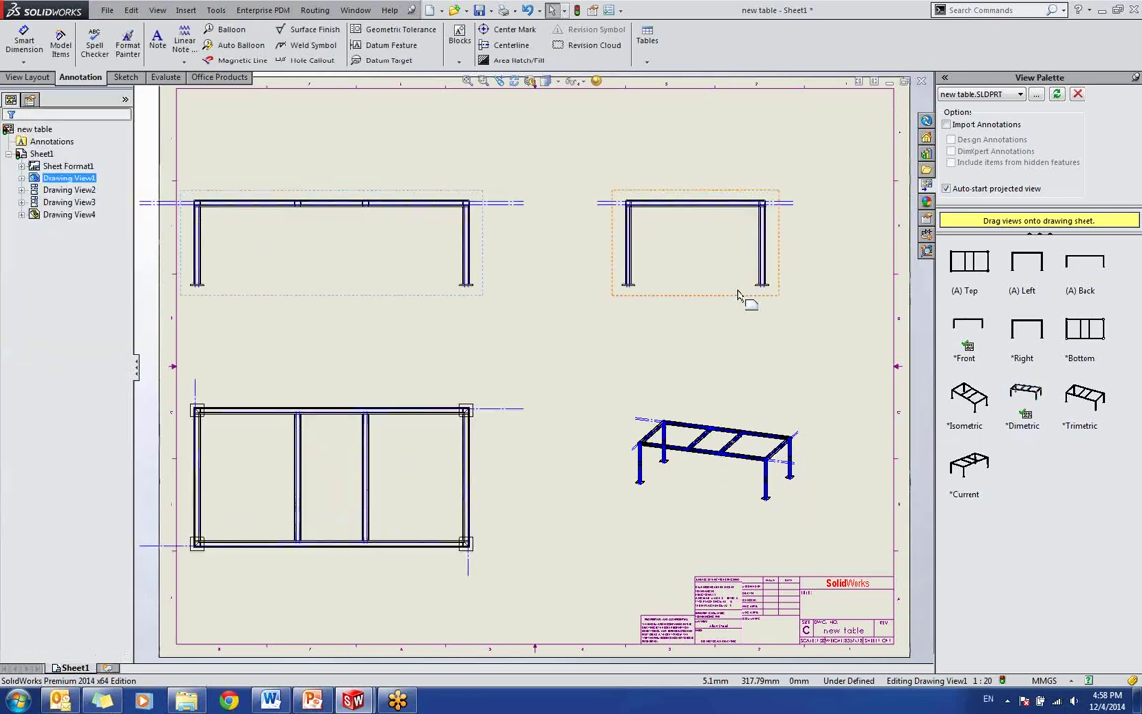
Step: Set the dimetric view to a custom scale of 1:10
left_click(746, 424)
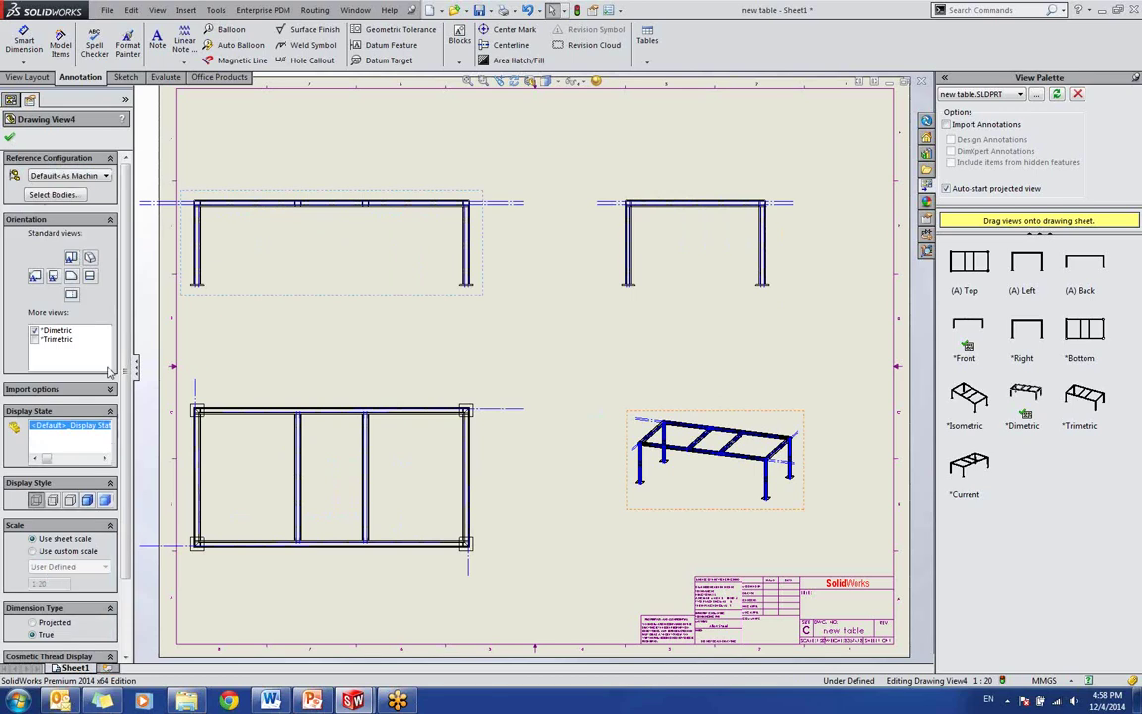
left_click(32, 552)
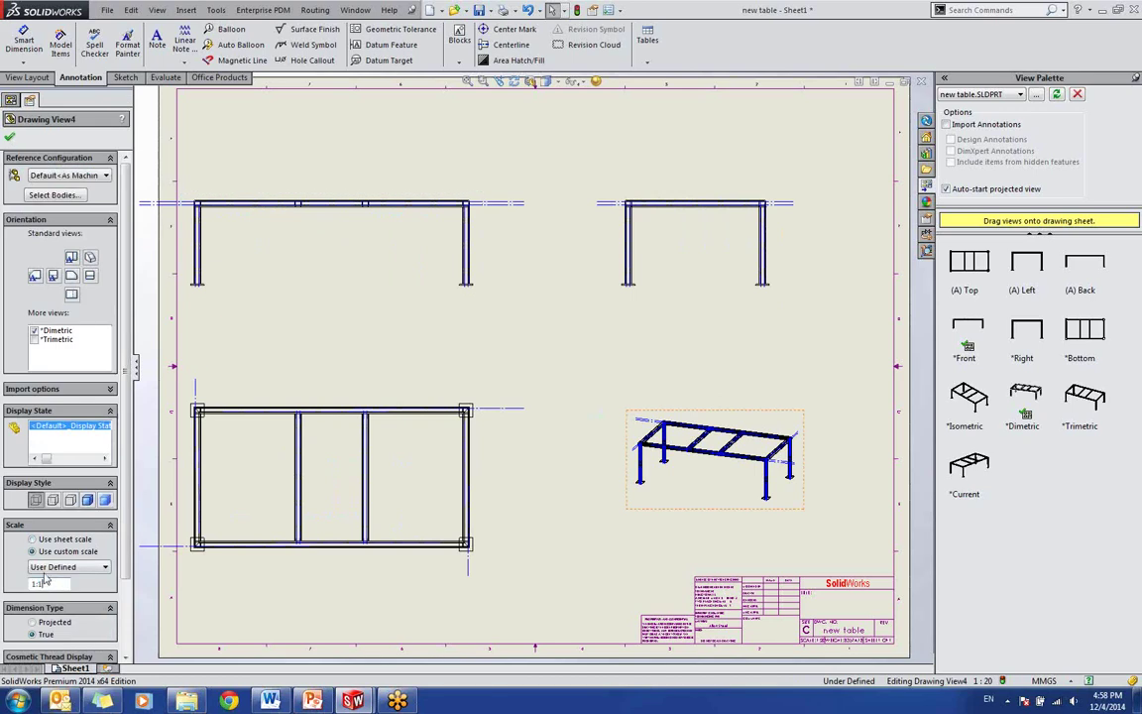
left_click(9, 140)
key("f")
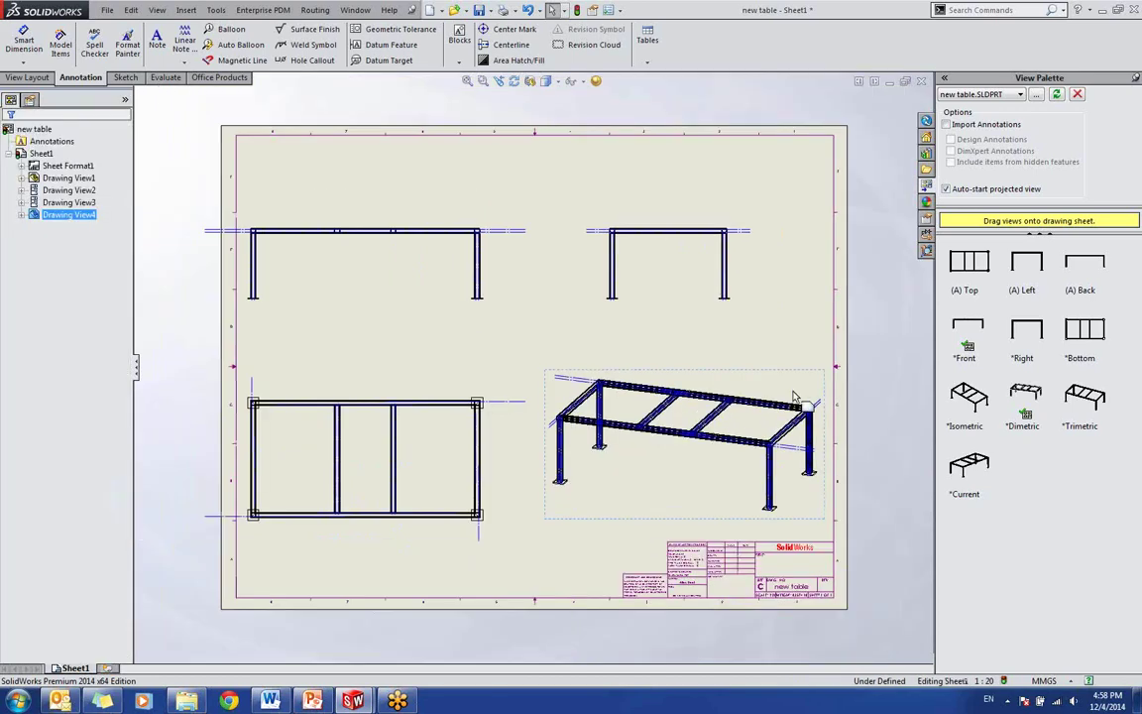
Step: Change the dimetric view's display style to Shaded With Edges
left_click(714, 407)
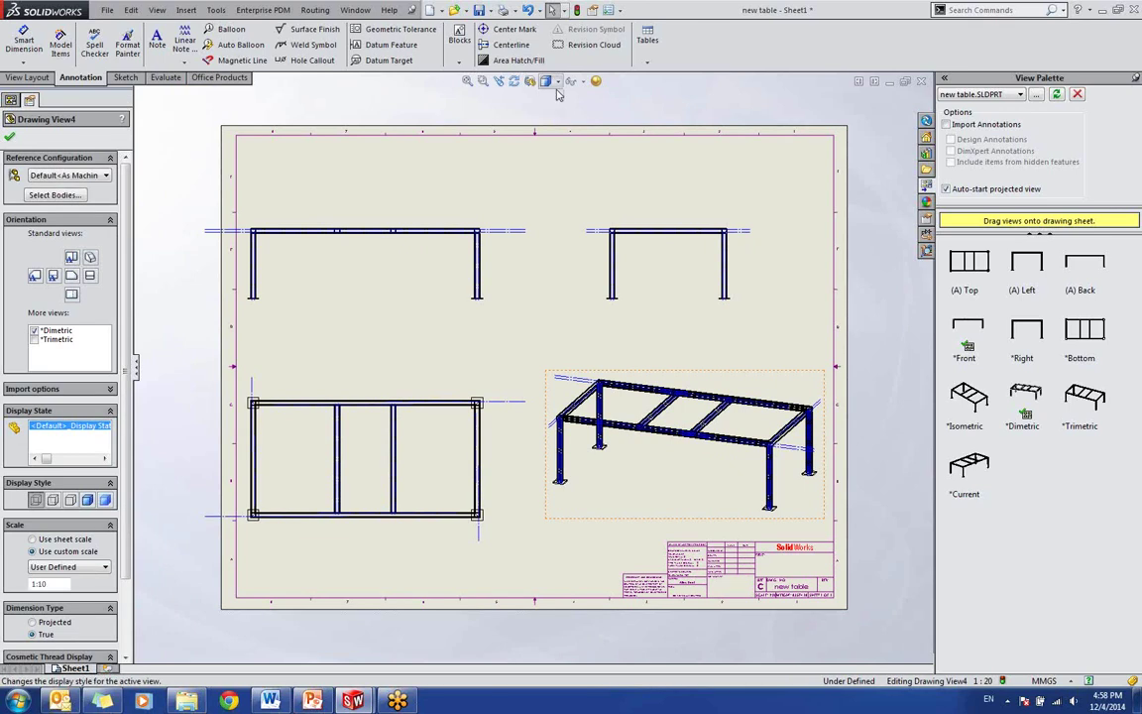
left_click(546, 81)
left_click(552, 99)
left_click(500, 252)
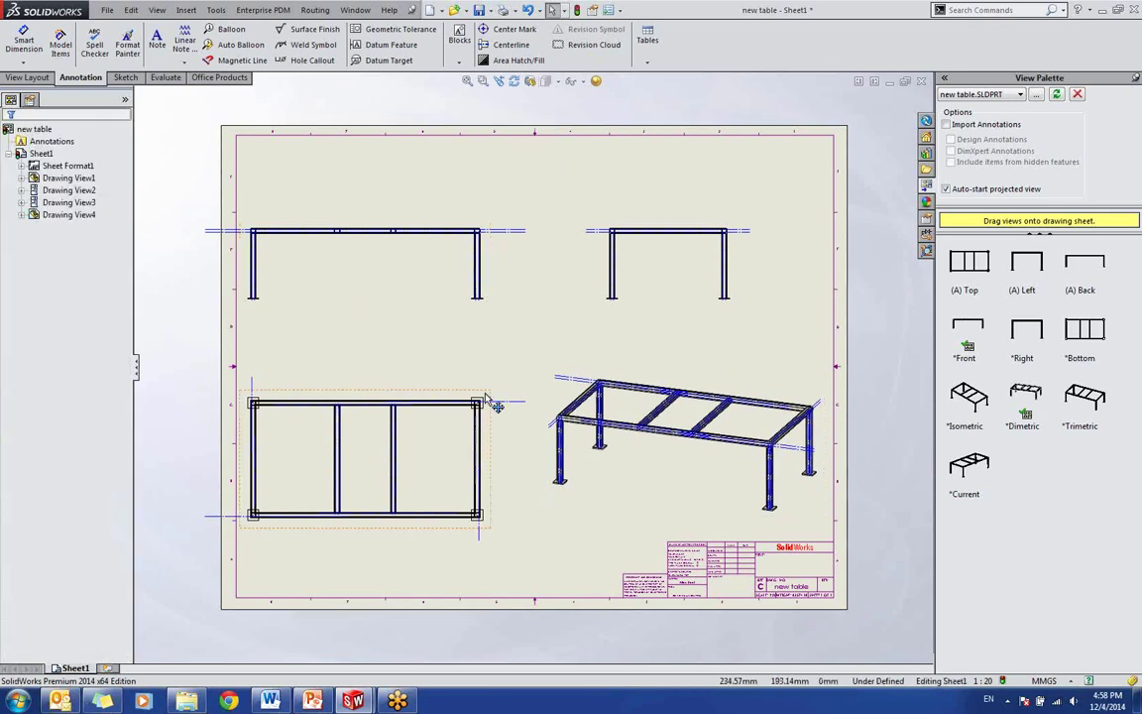
Step: Change the front view's display style to Hidden Lines Visible and check the hidden tube edges in the projected plan view
left_click(484, 397)
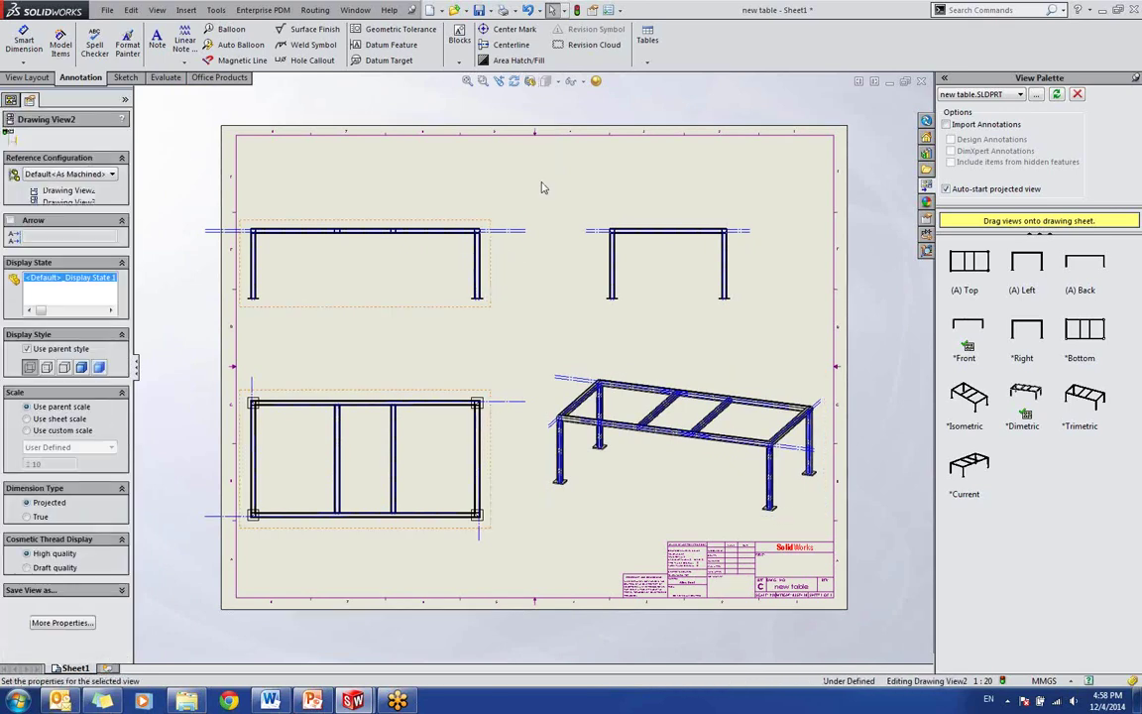
left_click(499, 238)
left_click(546, 81)
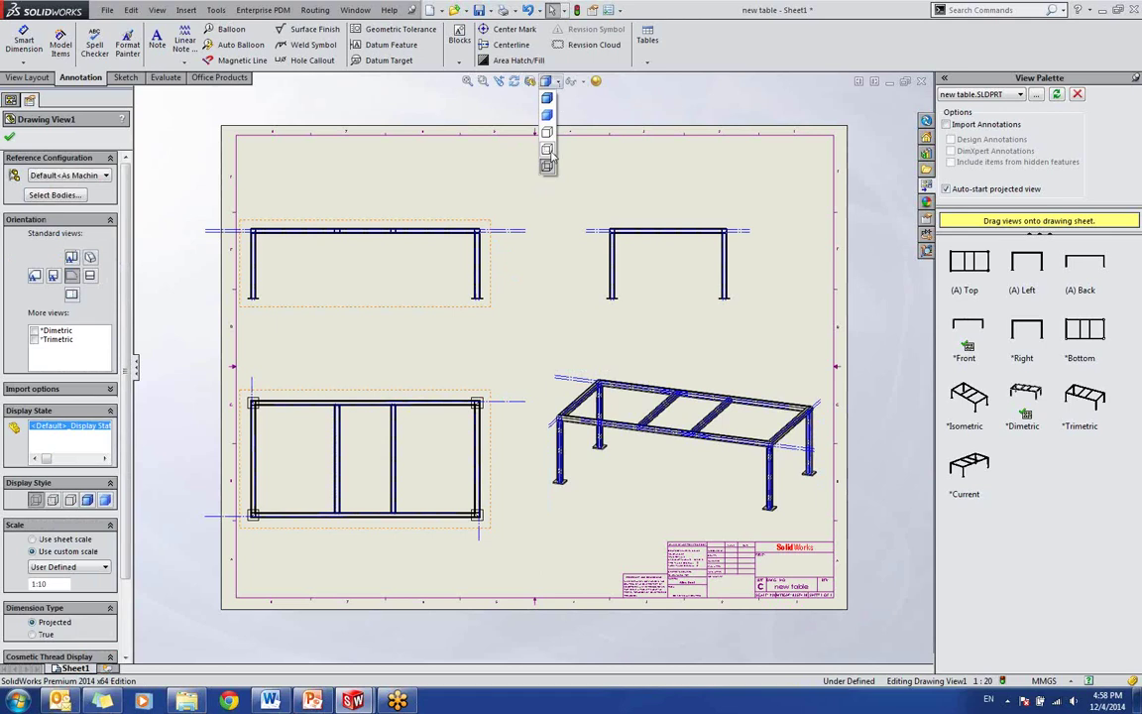
left_click(547, 149)
left_click(500, 382)
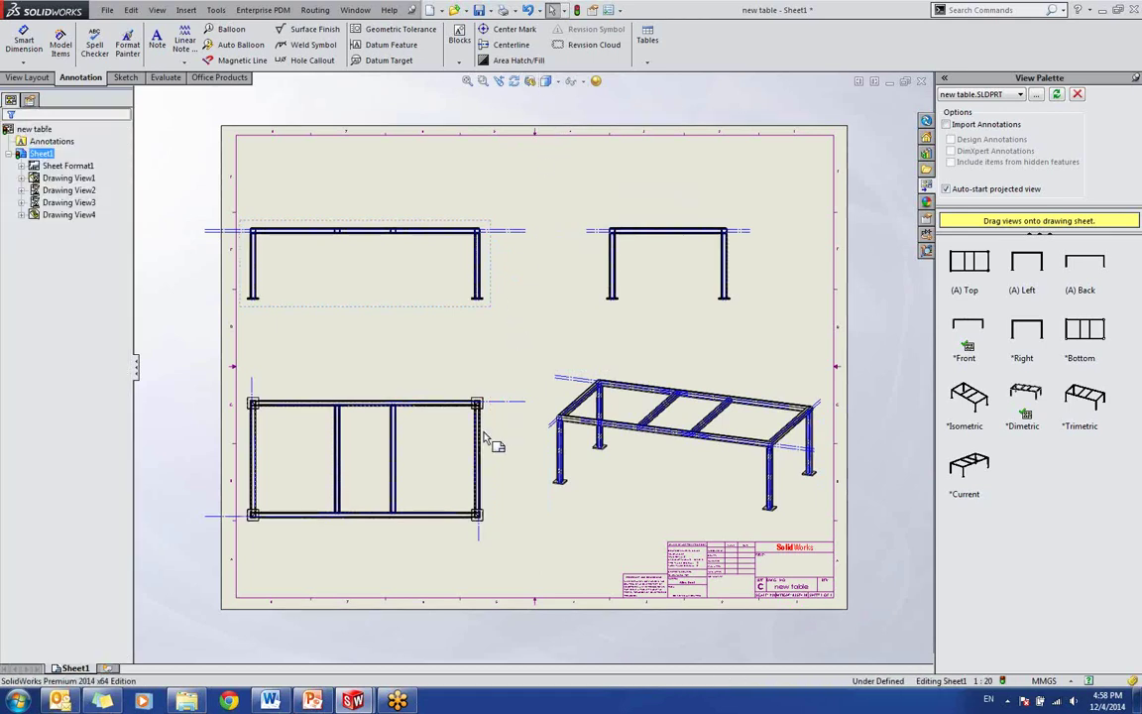
scroll(484, 437, "down", 6)
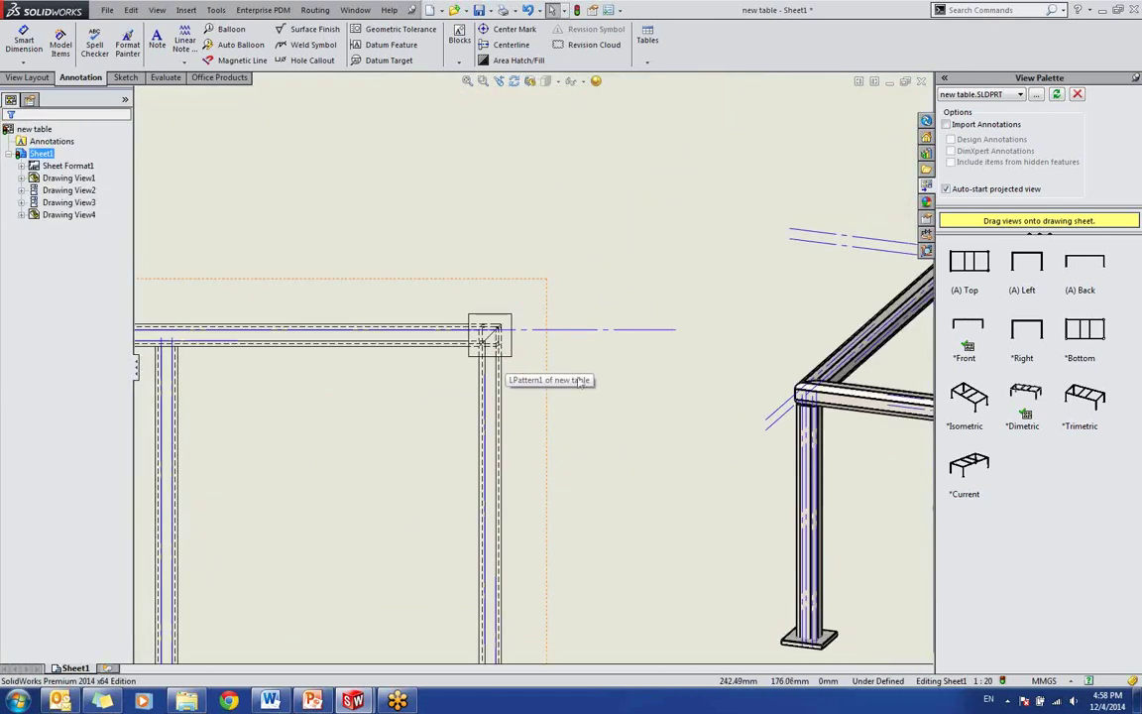
scroll(580, 382, "up", 6)
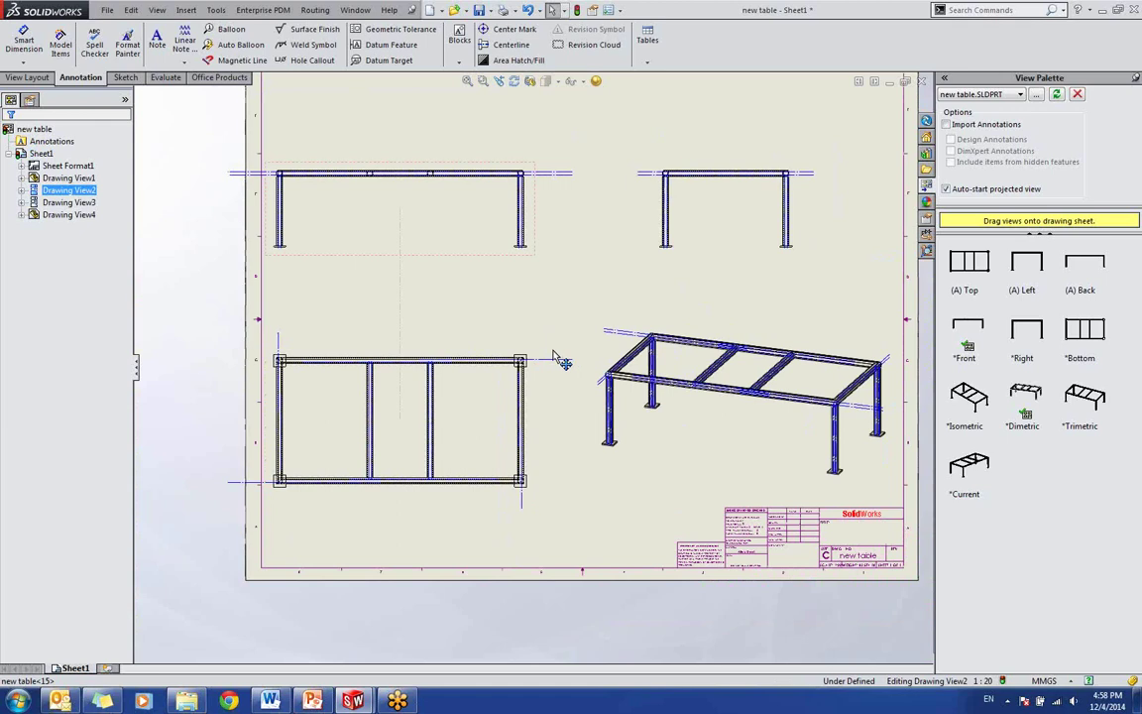
left_click(536, 339)
scroll(536, 342, "up", 3)
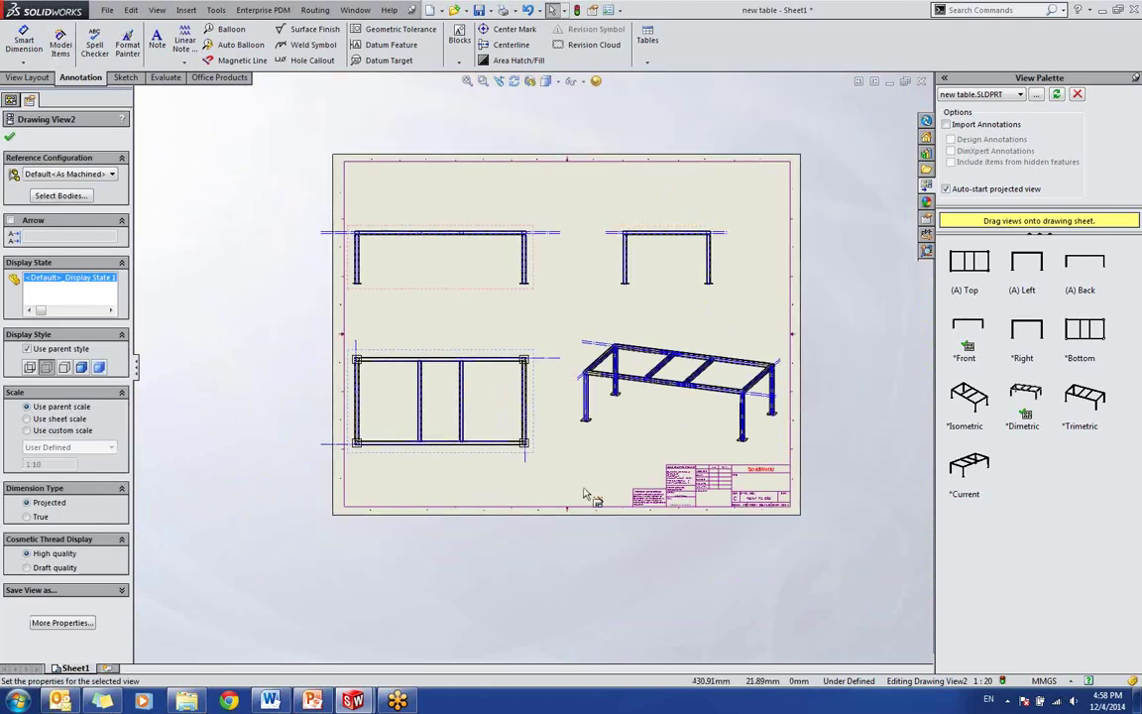
Step: Import the marked dimensions and caterpillar weld annotations from the entire model into all drawing views
left_click(65, 50)
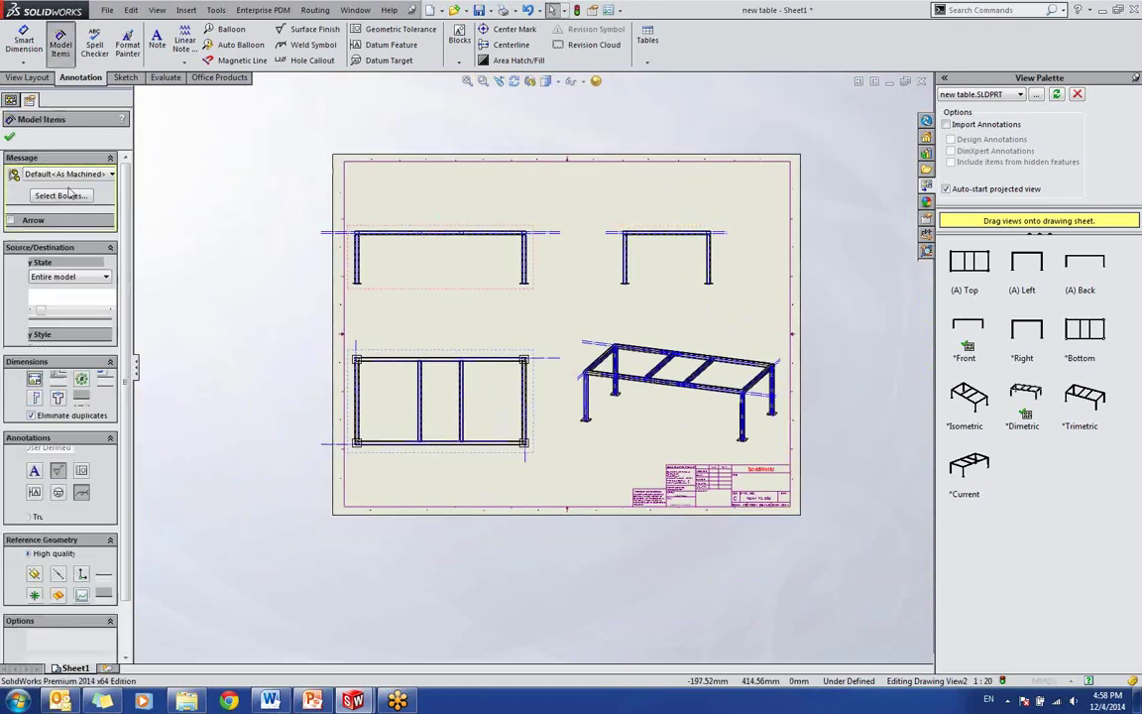
left_click(34, 294)
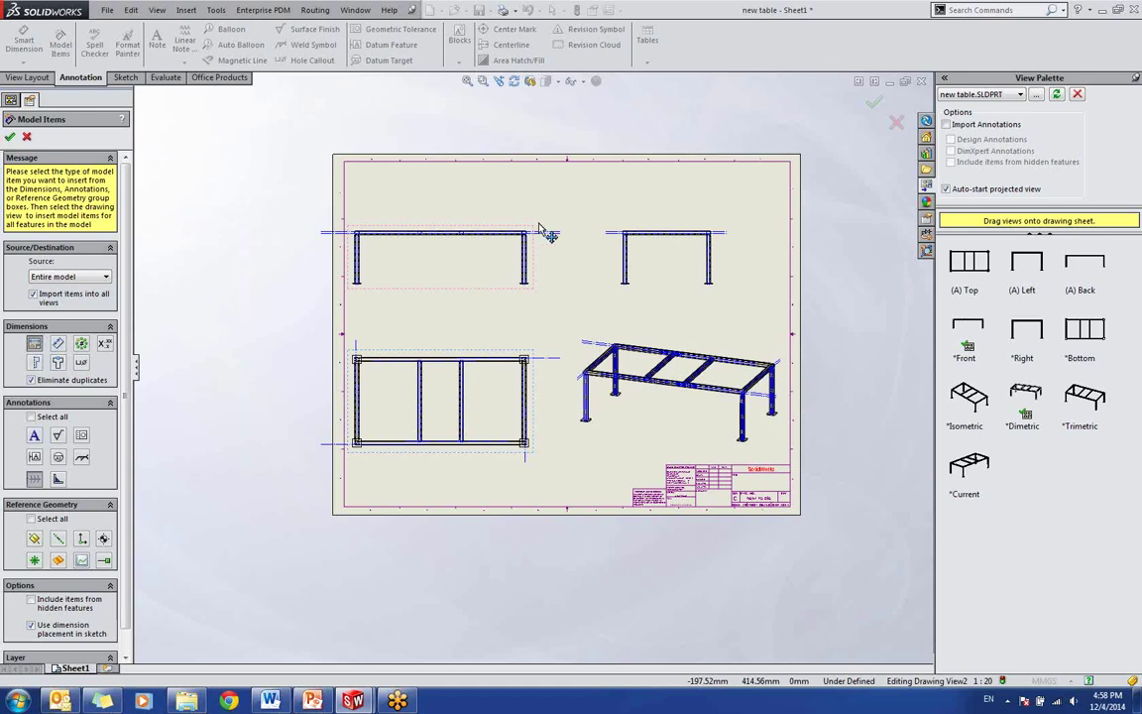
scroll(585, 256, "down", 1)
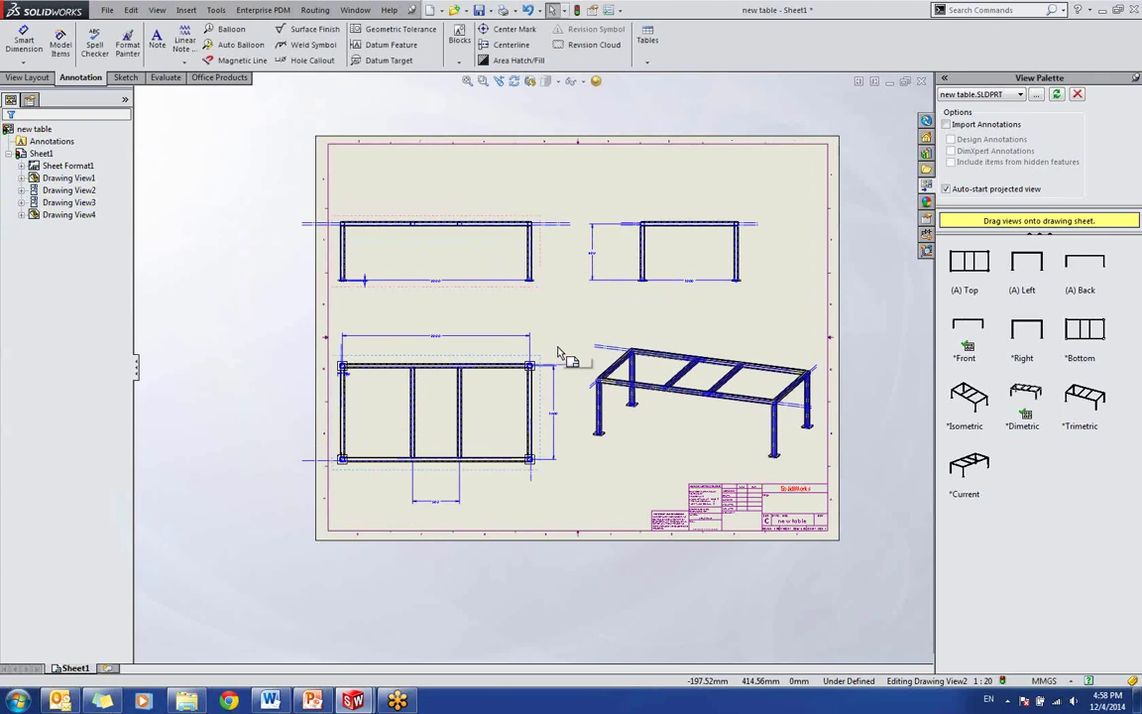
scroll(558, 352, "down", 1)
left_click_drag(214, 145, 876, 579)
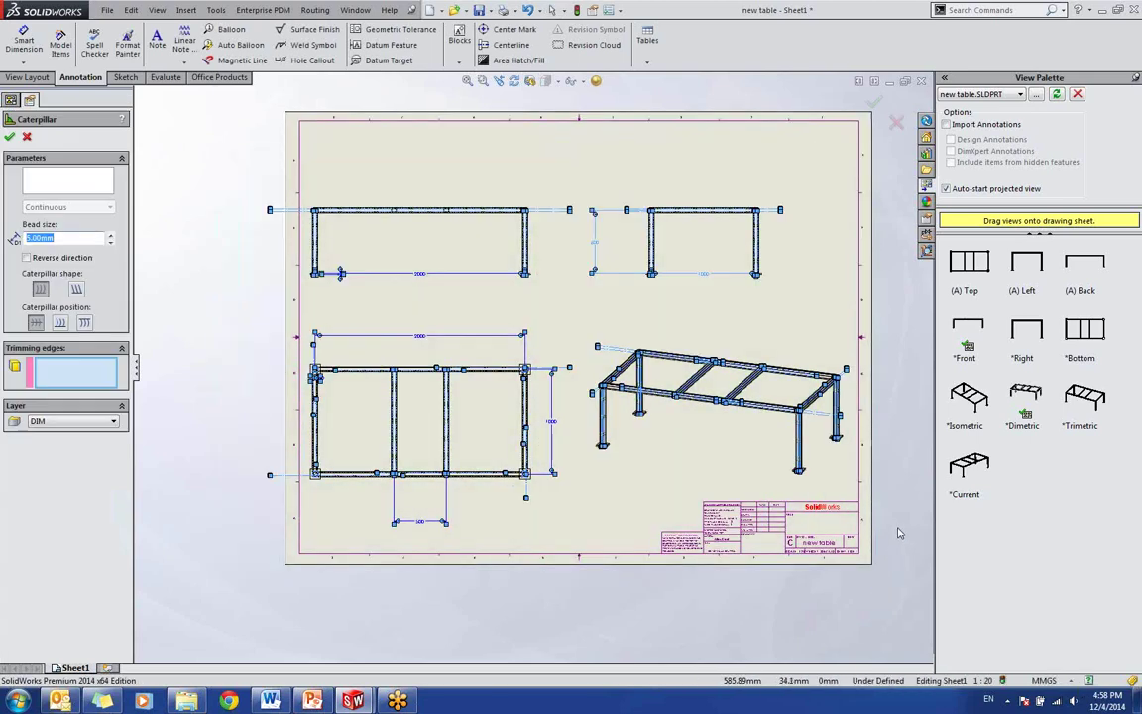
key("Escape")
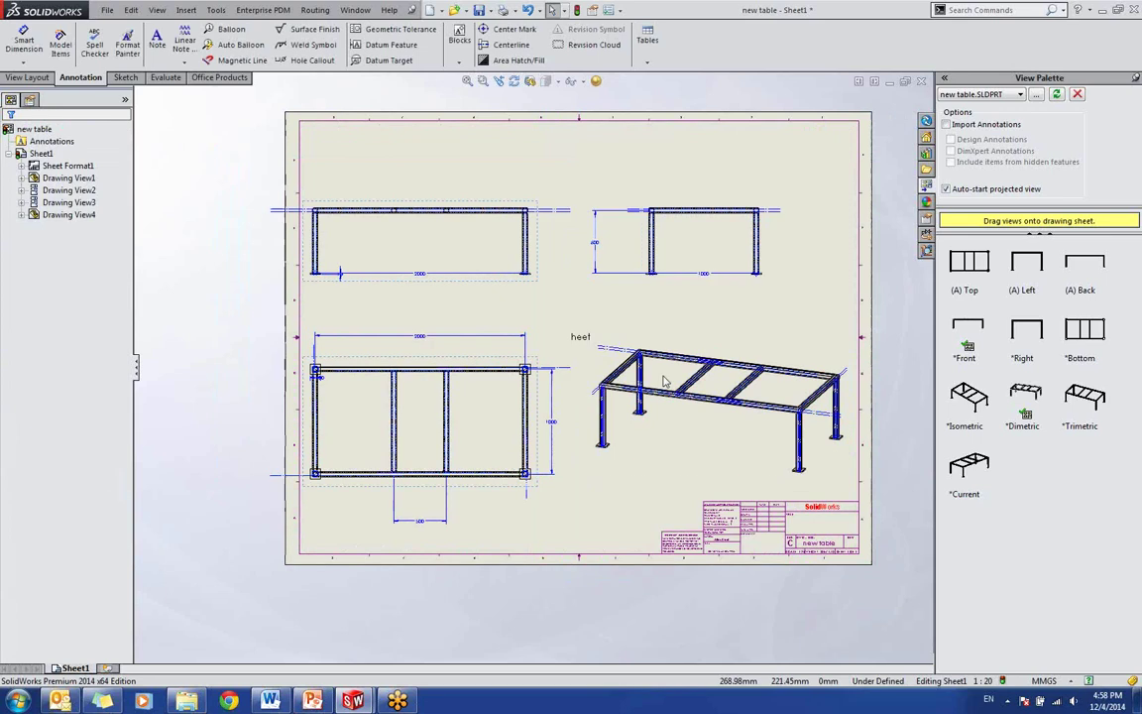
mouse_move(212, 161)
left_mouse_down()
mouse_move(867, 472)
mouse_move(875, 530)
left_mouse_up()
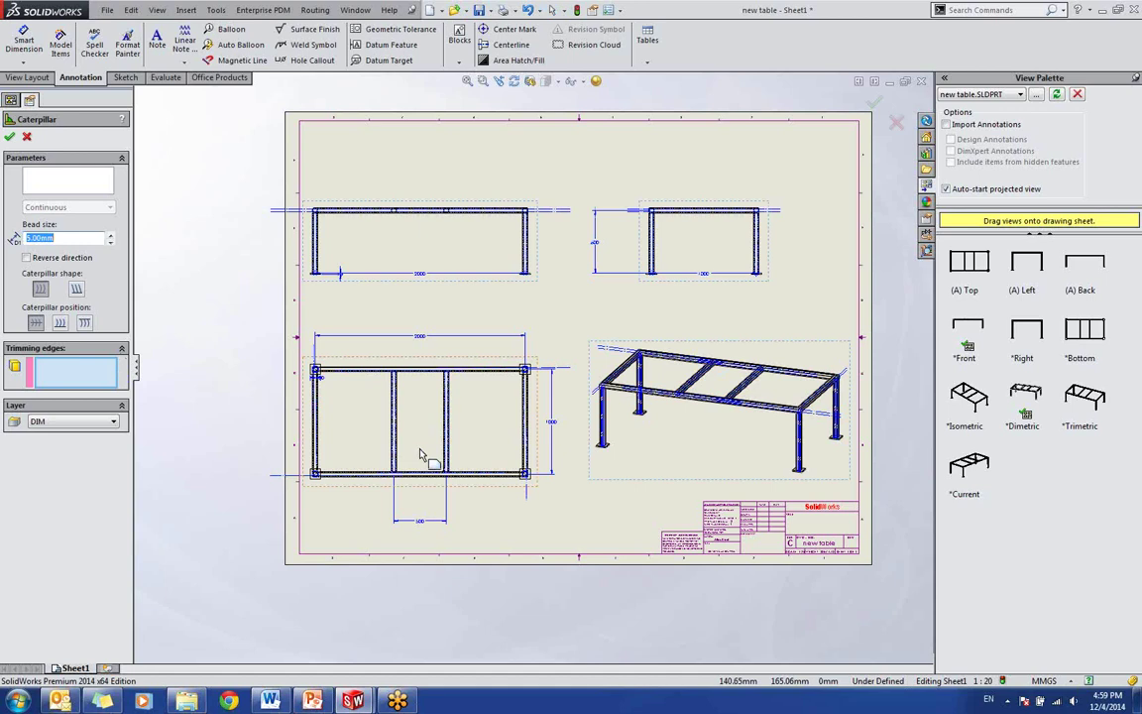
key("Escape")
Step: Move the 500 mm dimension closer to the plan view and inspect the weld bead at its lower-right corner plate
scroll(437, 526, "down", 1)
left_click_drag(426, 511, 426, 490)
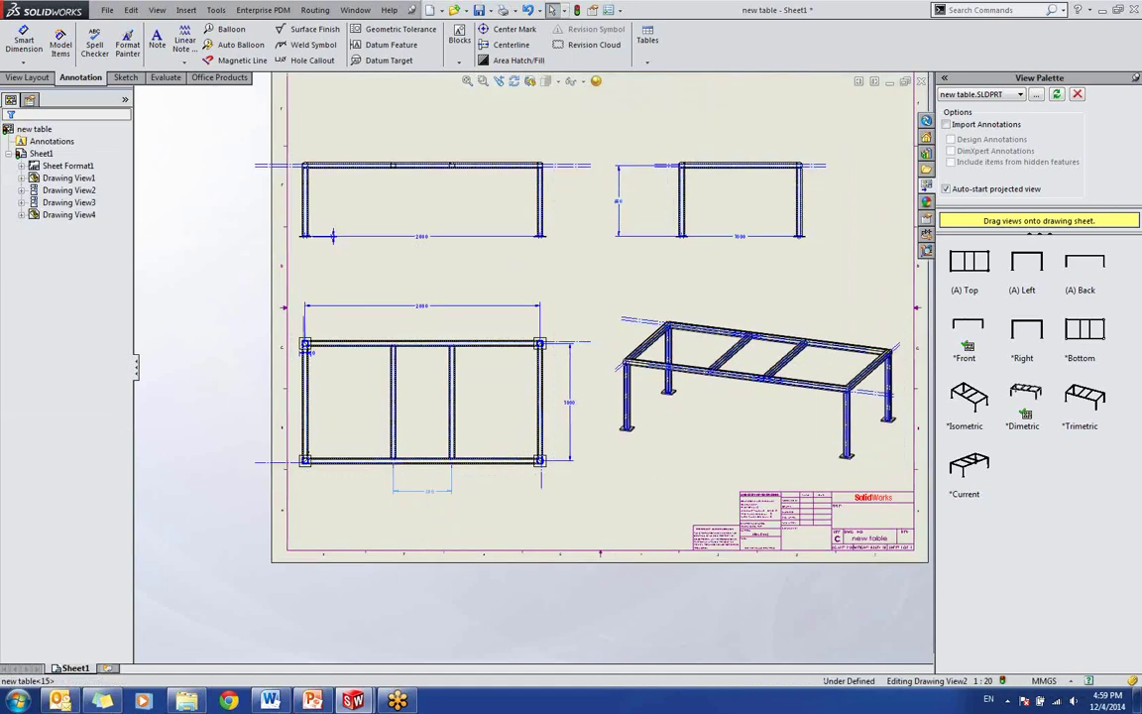
scroll(551, 479, "down", 6)
scroll(537, 410, "down", 6)
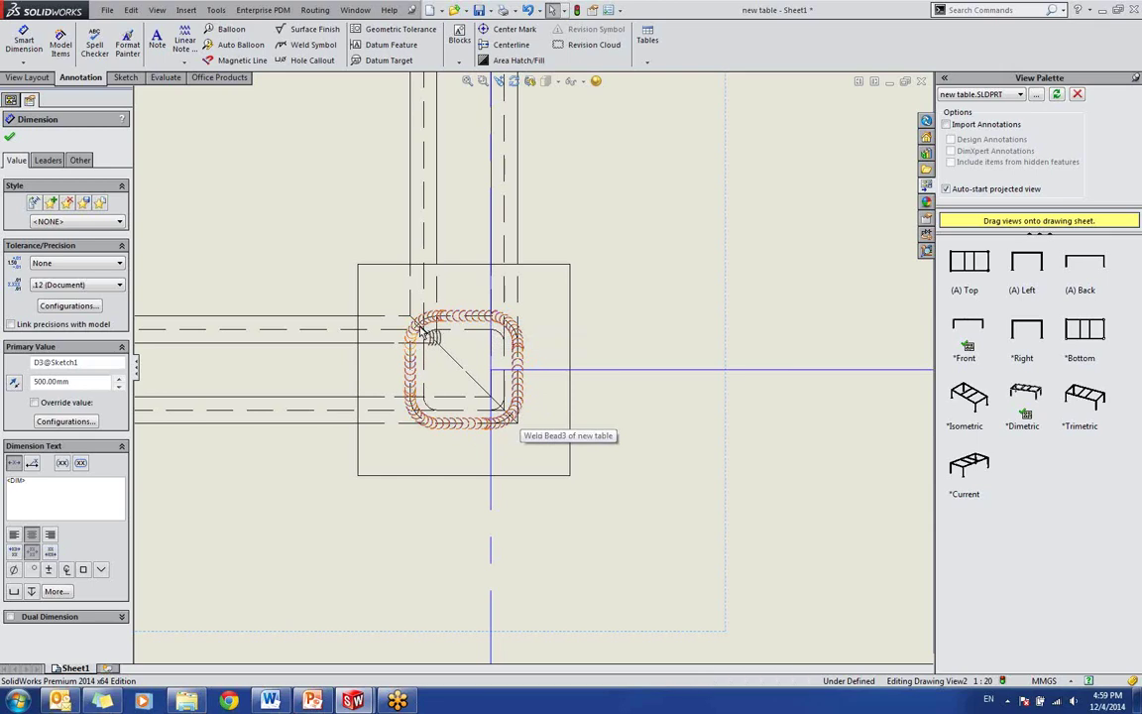
scroll(437, 367, "up", 5)
scroll(437, 363, "up", 7)
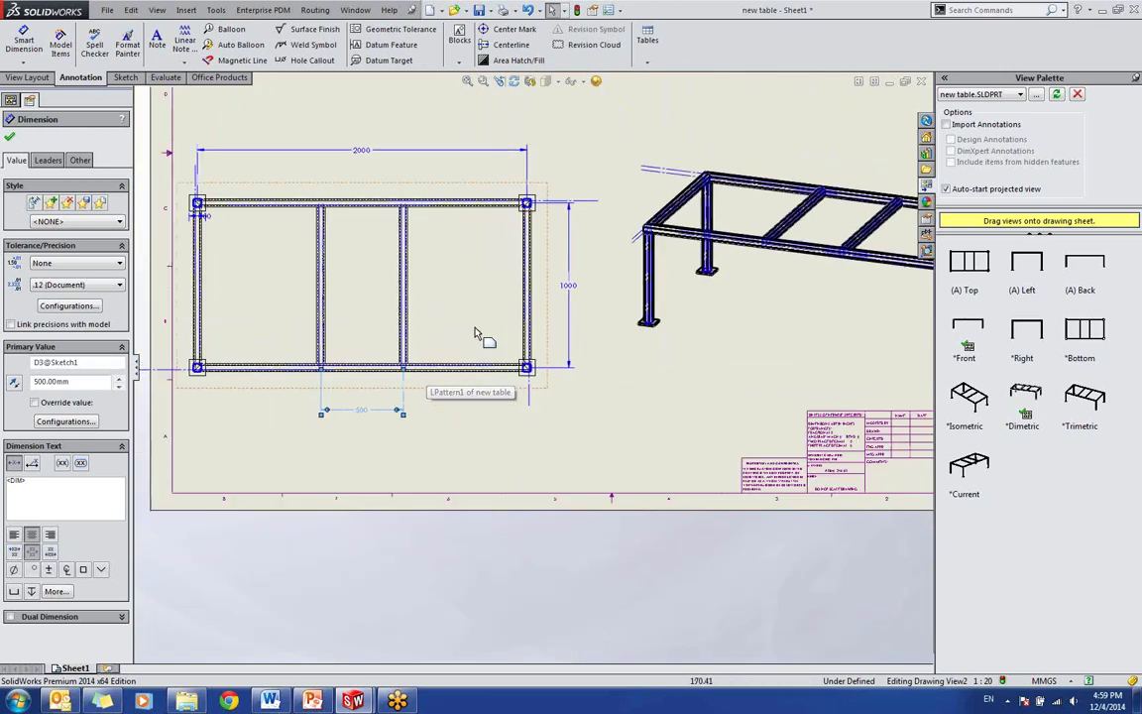
key("Escape")
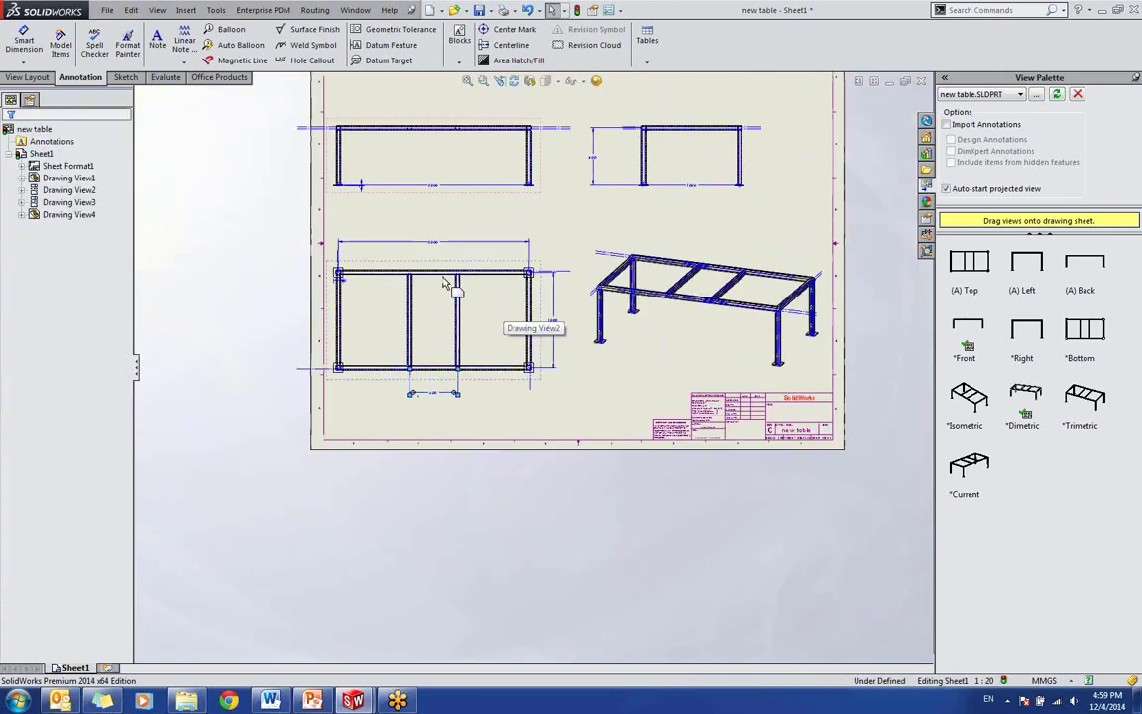
Step: Import the surface finish and weld symbols from the entire model into the plan view only
left_click(61, 45)
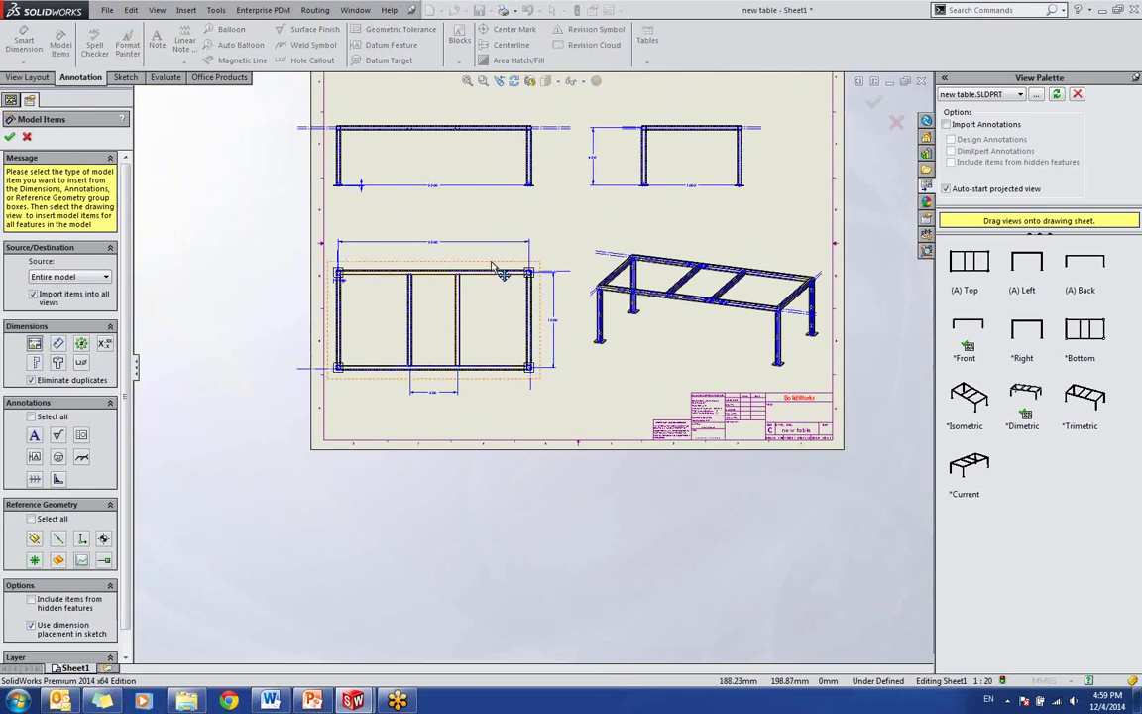
left_click(542, 283)
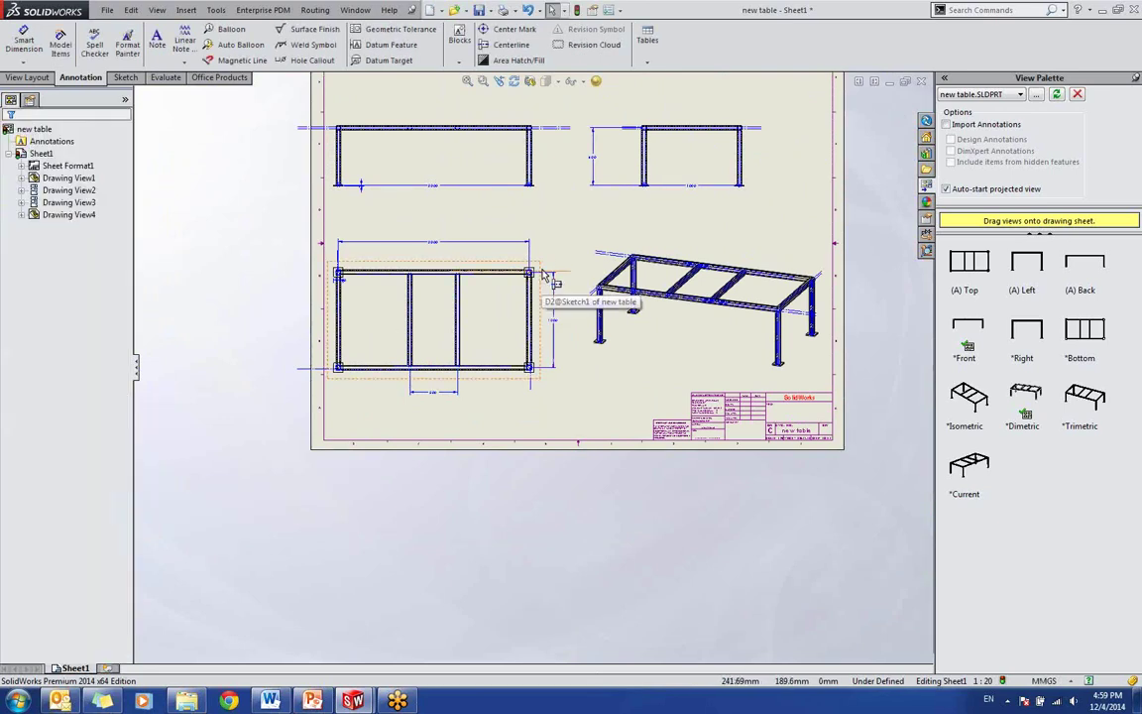
left_click(517, 272)
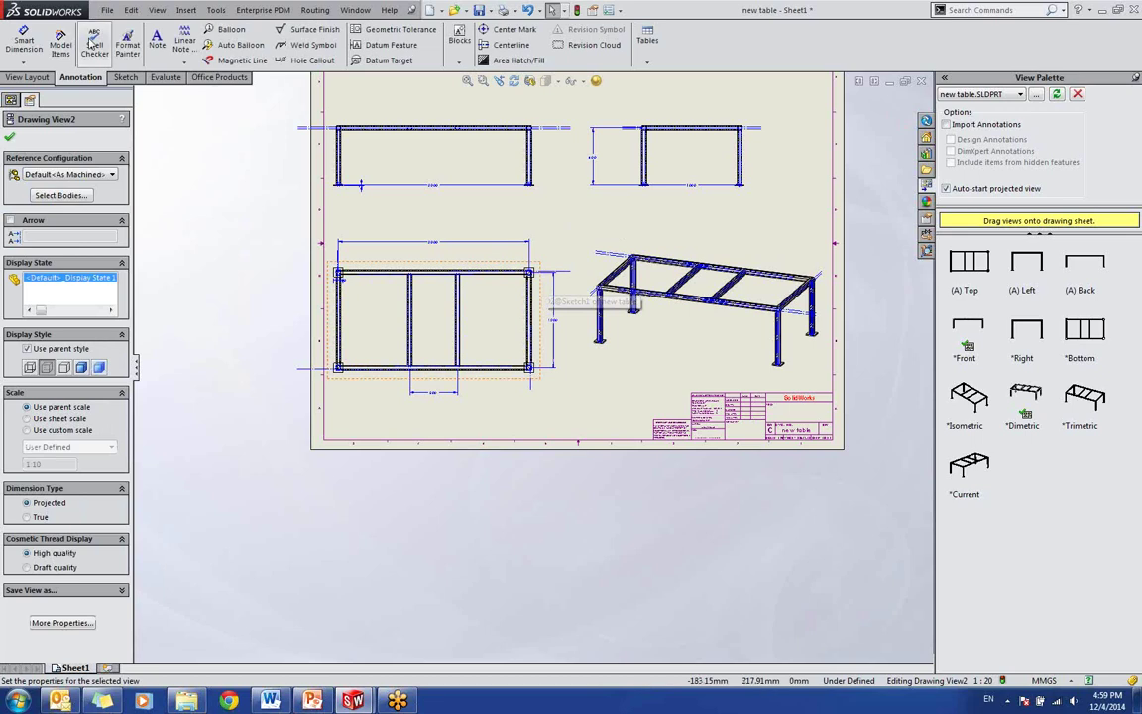
left_click(60, 45)
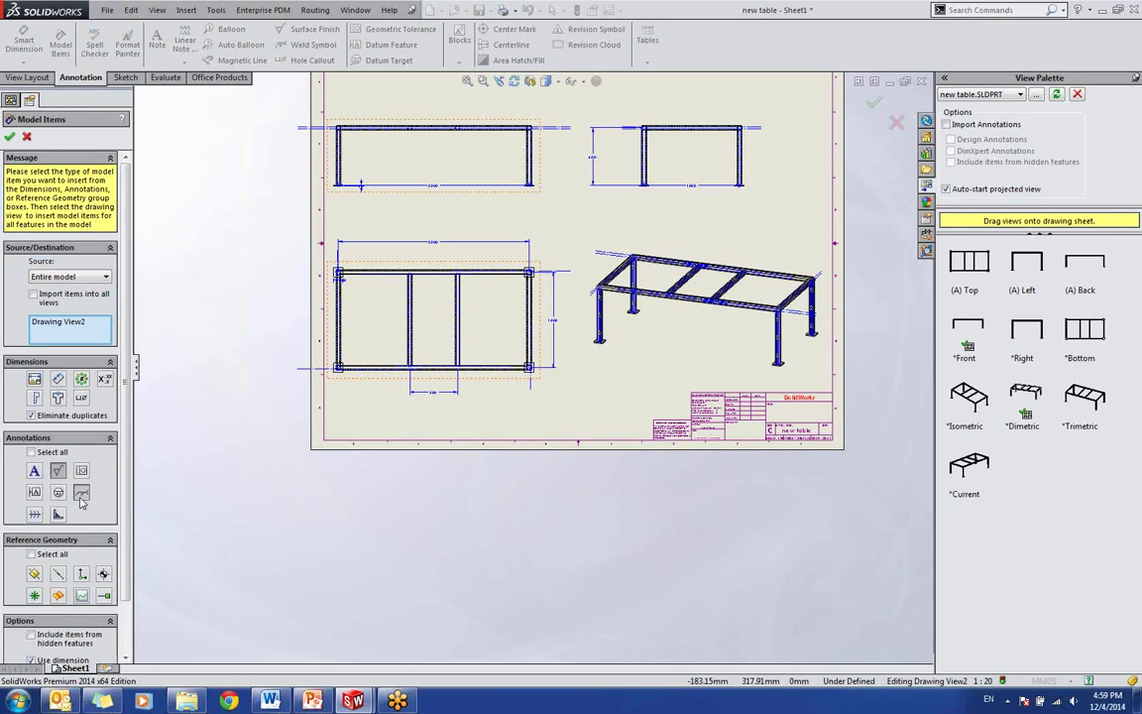
left_click(10, 139)
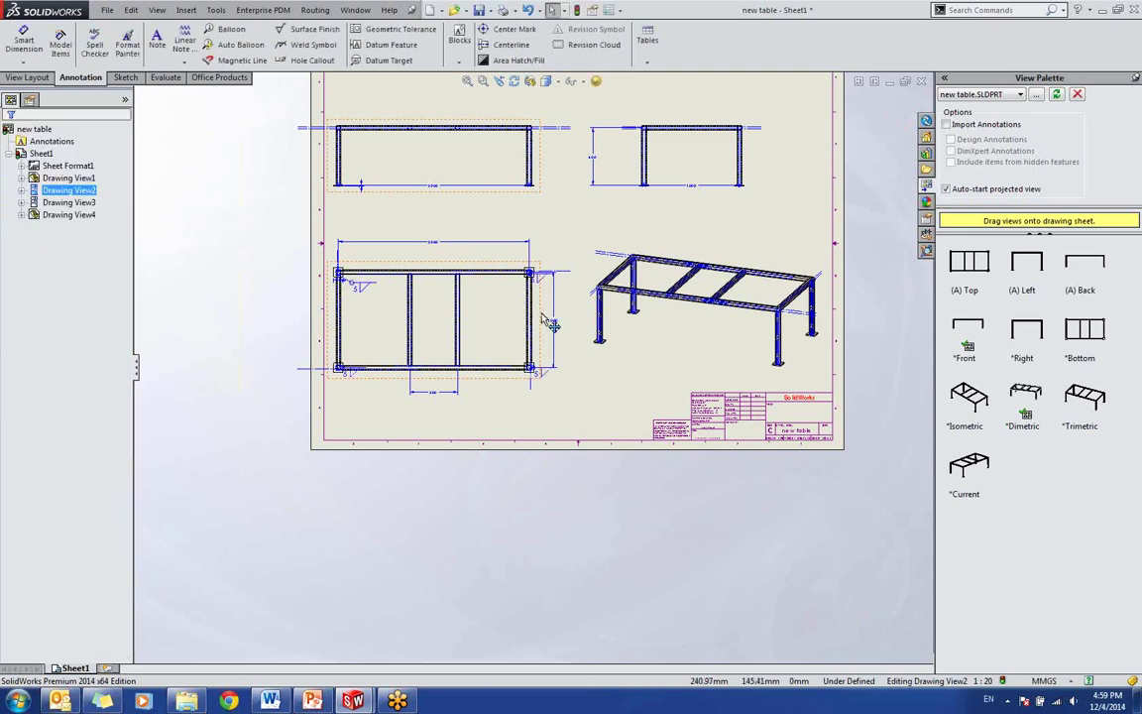
Step: Reposition the four 5 mm weld symbols outside the corners of the plan view, clear of its geometry
scroll(545, 293, "down", 3)
left_click_drag(567, 243, 590, 208)
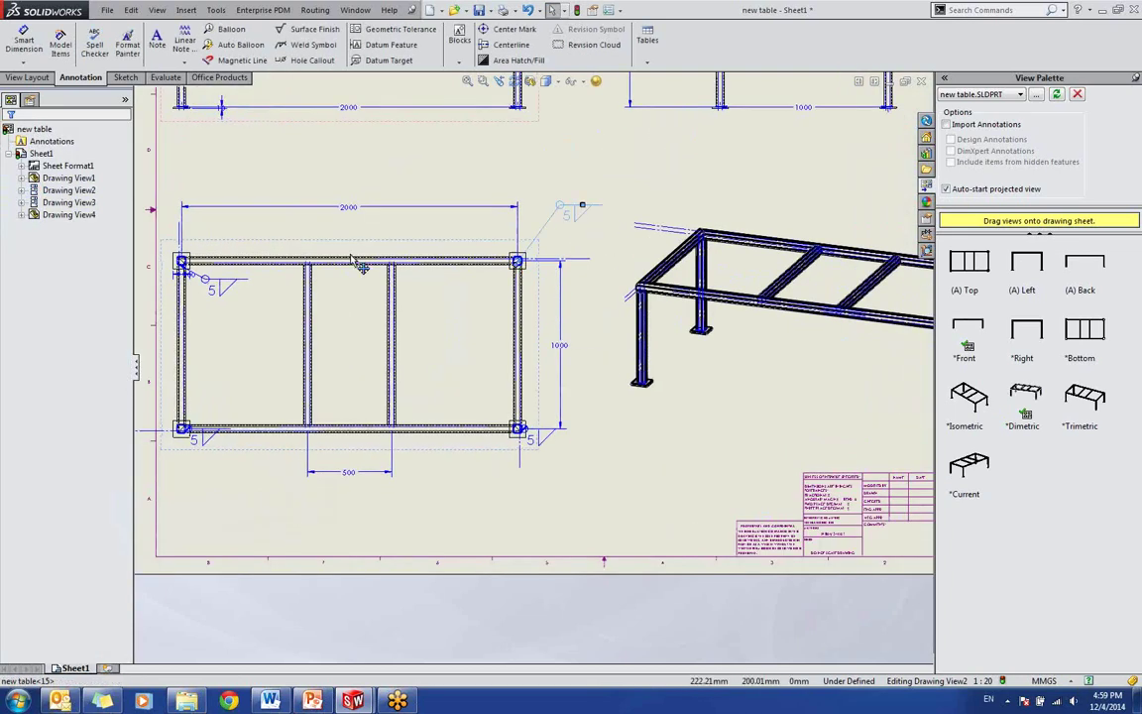
left_click_drag(227, 290, 253, 231)
left_click_drag(214, 411, 215, 459)
left_click_drag(543, 444, 573, 478)
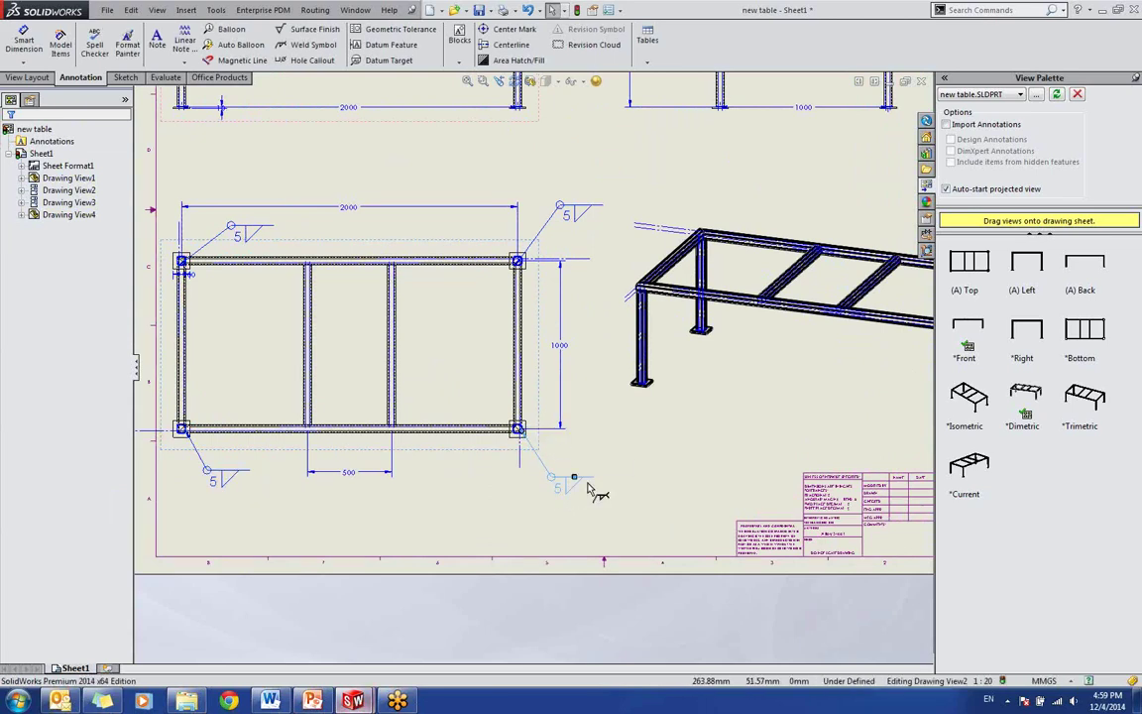
left_click(638, 437)
left_click(642, 484)
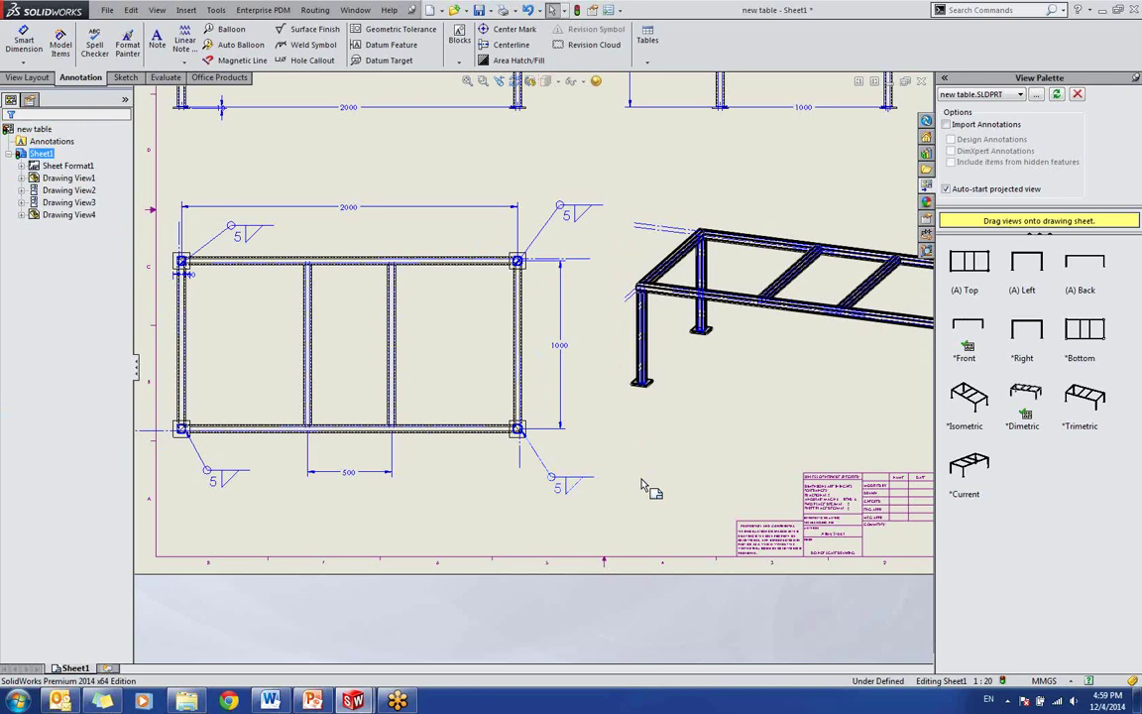
Step: Inspect the weld symbol leader at the plan view's upper-right corner and move the front view down towards the plan view
scroll(650, 466, "up", 2)
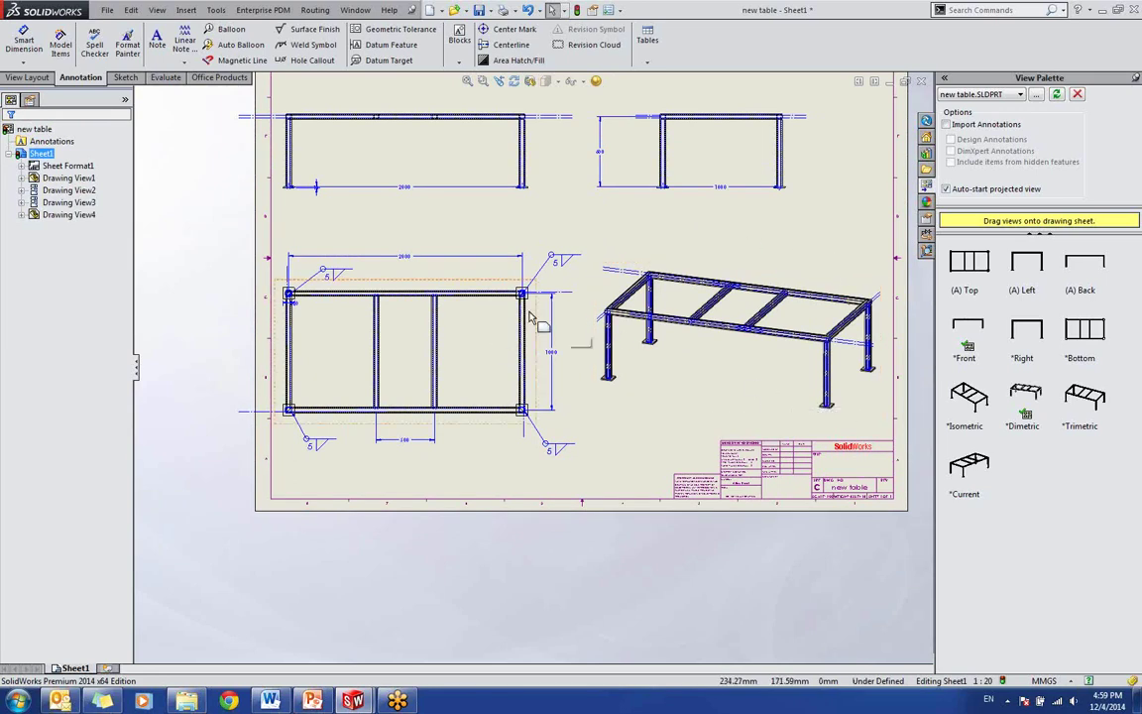
scroll(530, 282, "down", 2)
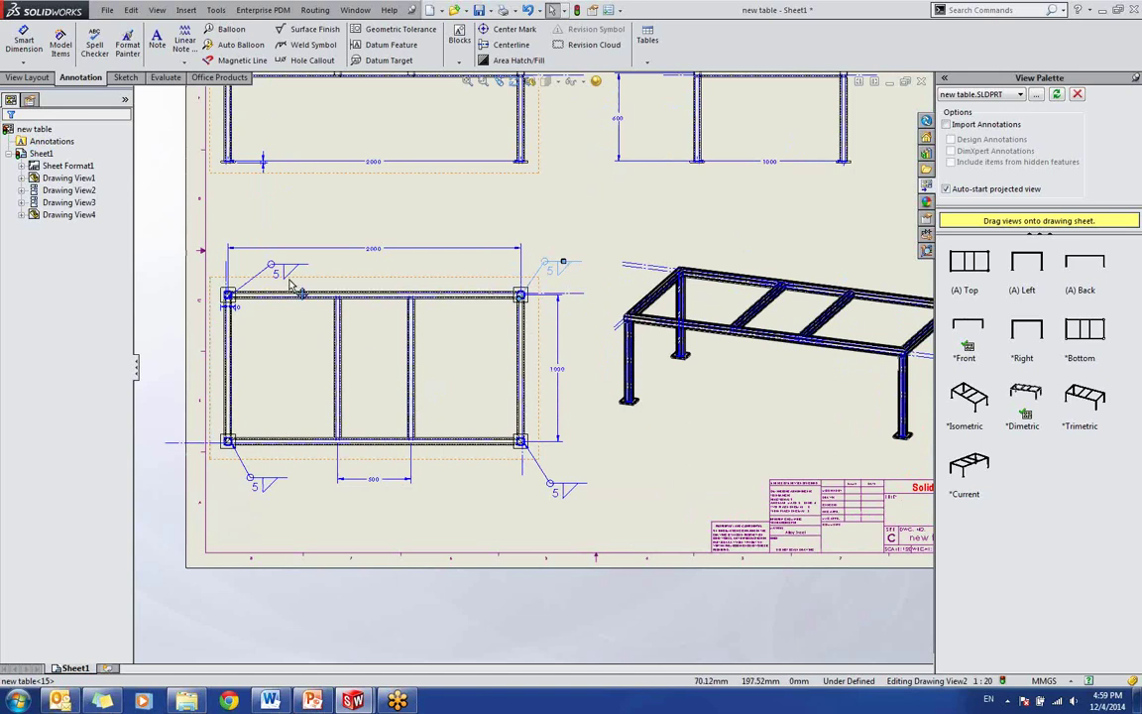
scroll(530, 302, "down", 8)
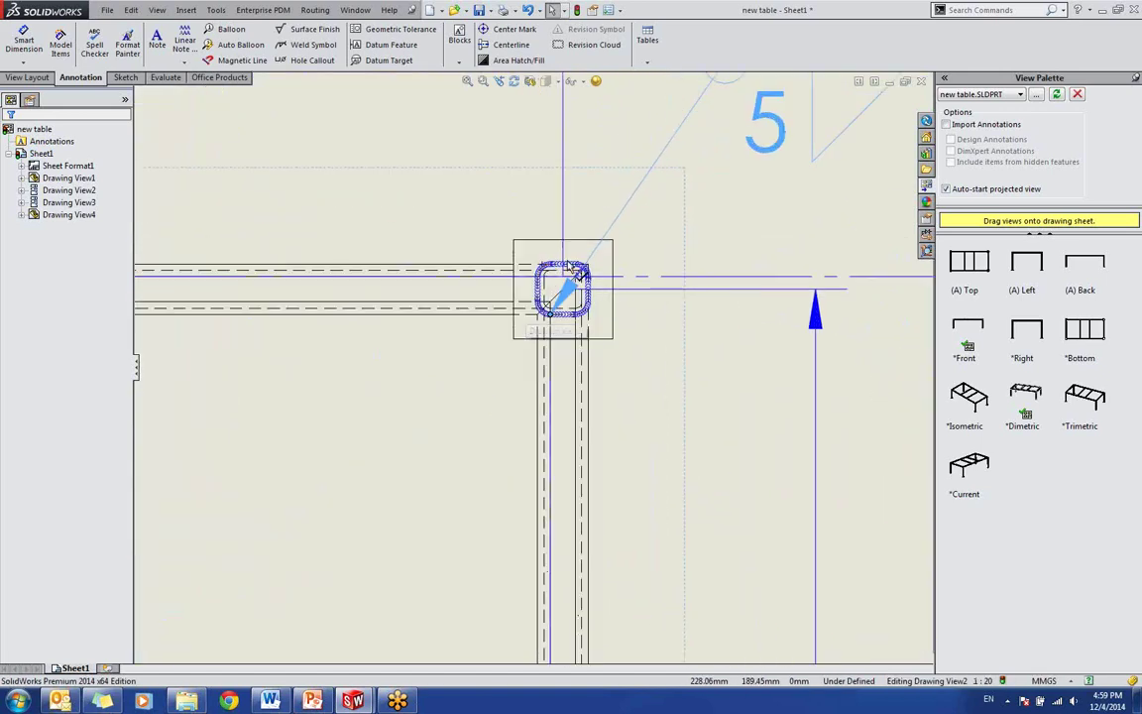
scroll(541, 367, "up", 3)
scroll(555, 422, "up", 7)
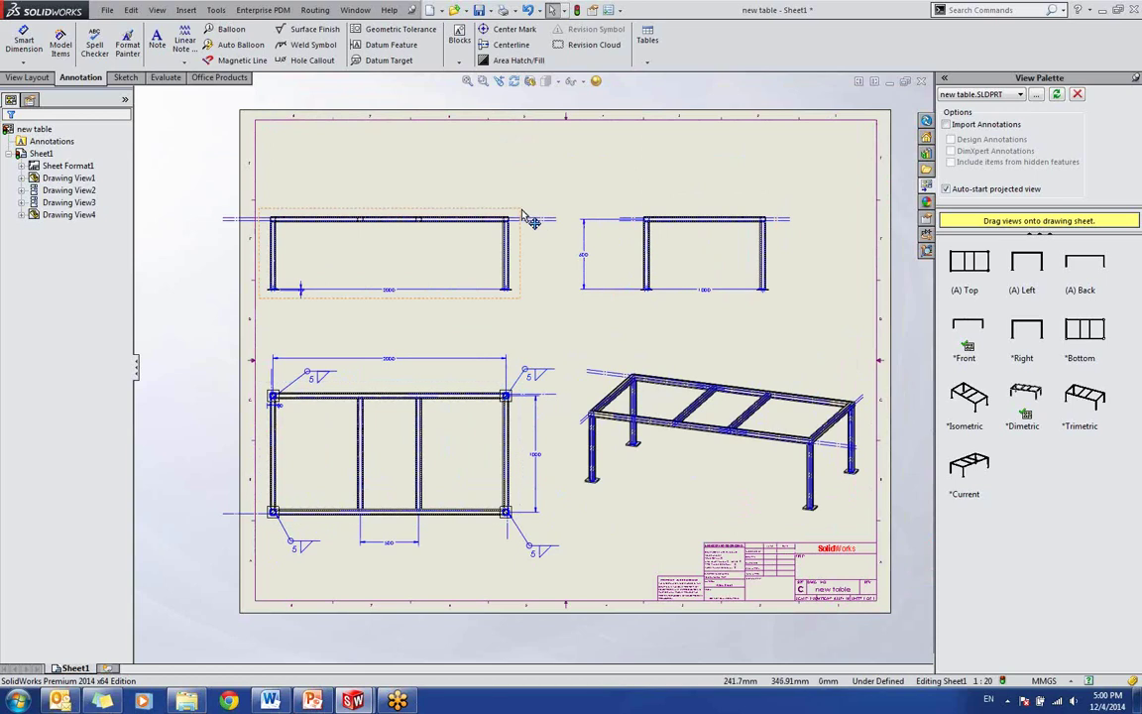
left_click_drag(531, 224, 533, 247)
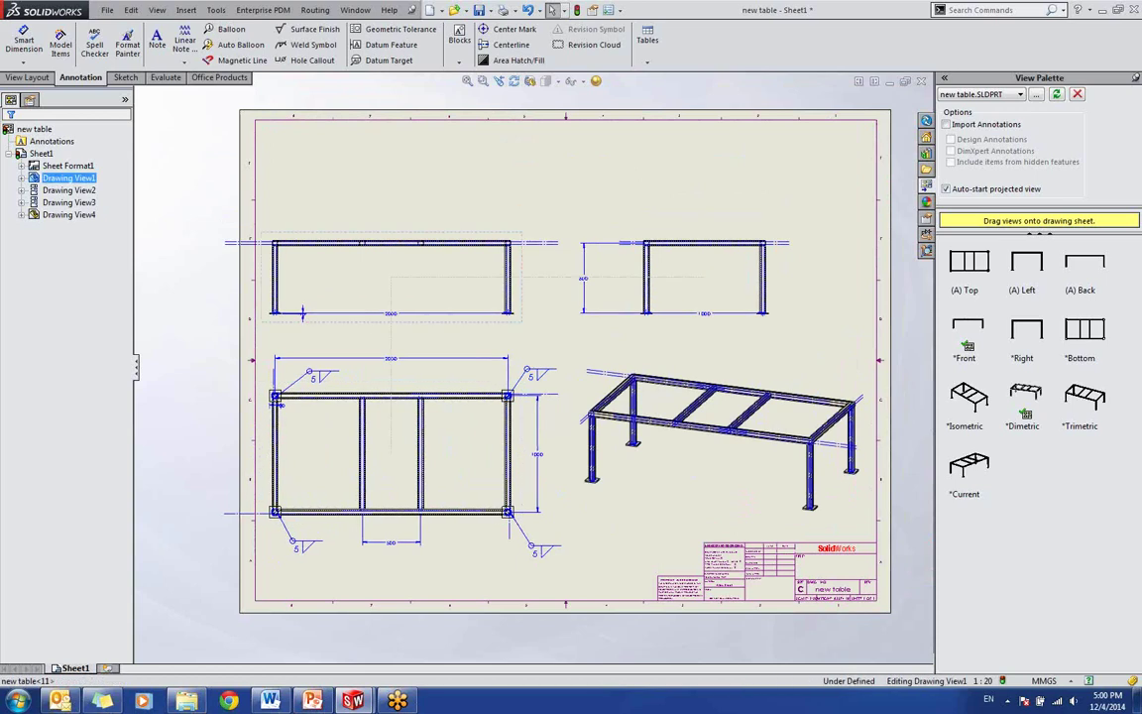
left_click(462, 205)
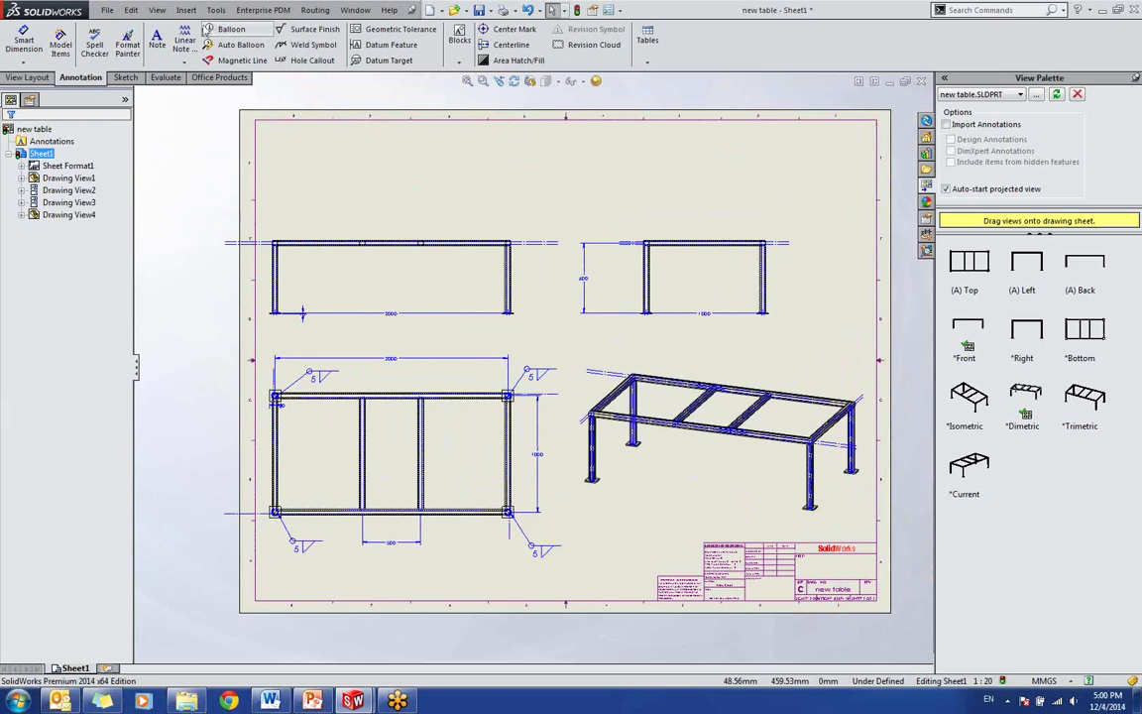
Step: Insert a weldment cut list from the dimetric view using the Default<As Welded> configuration and place it in the sheet's upper-right corner
left_click(188, 11)
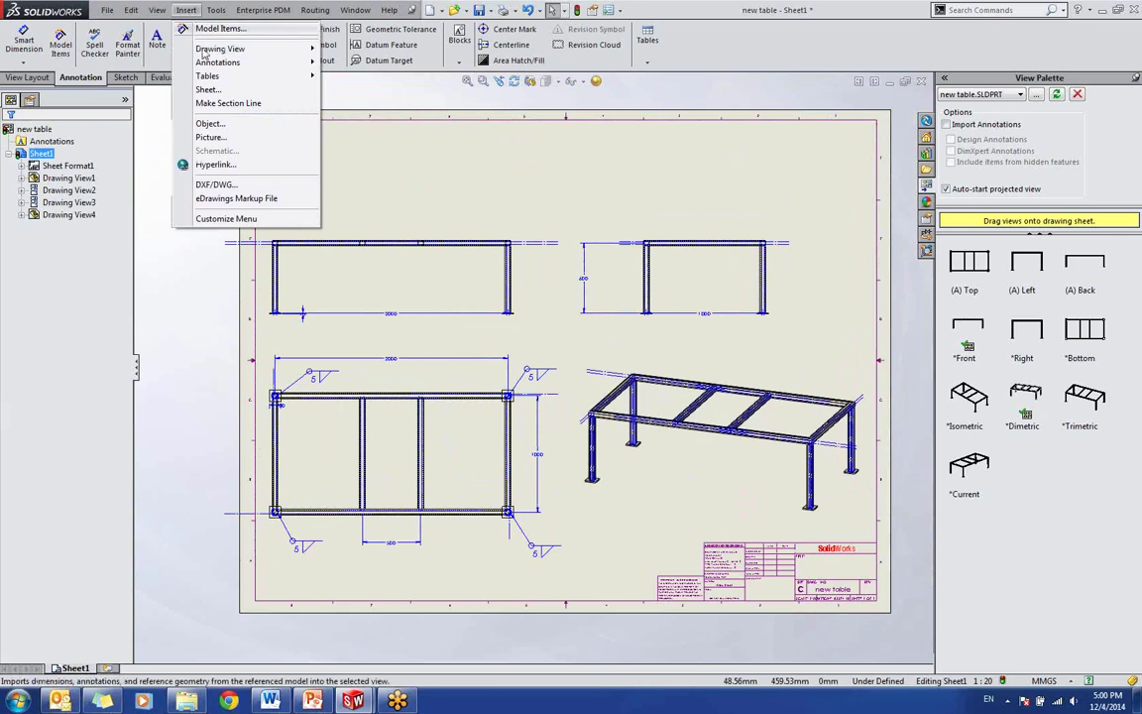
mouse_move(216, 79)
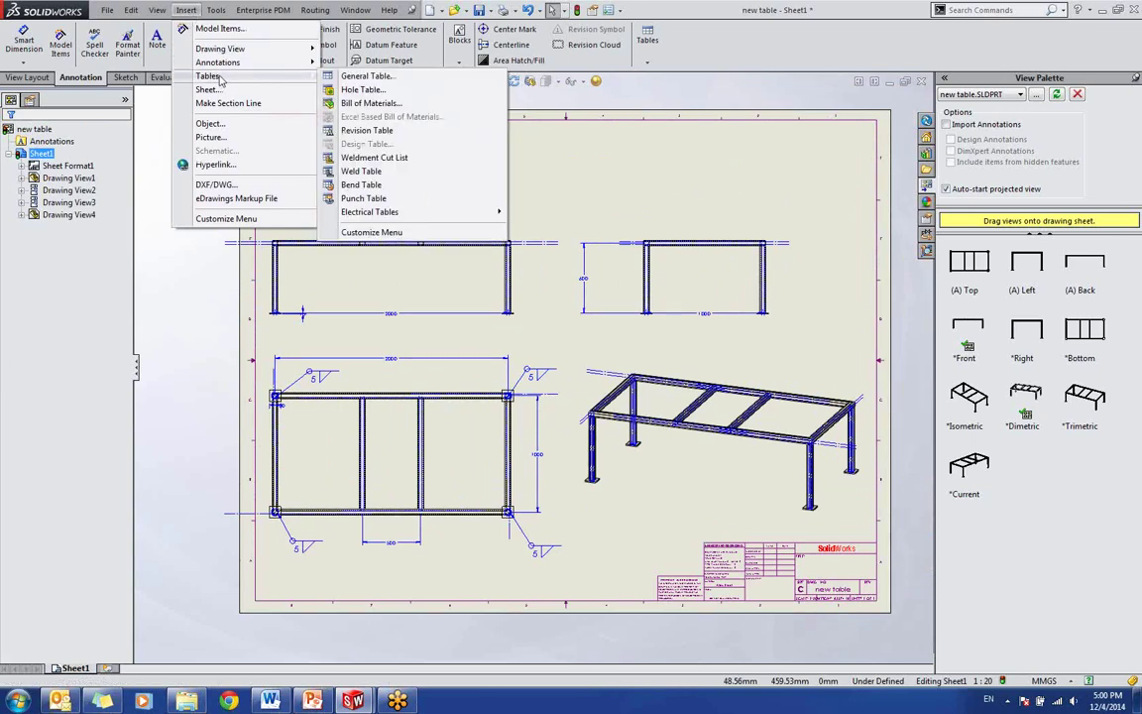
left_click(375, 158)
left_click(793, 388)
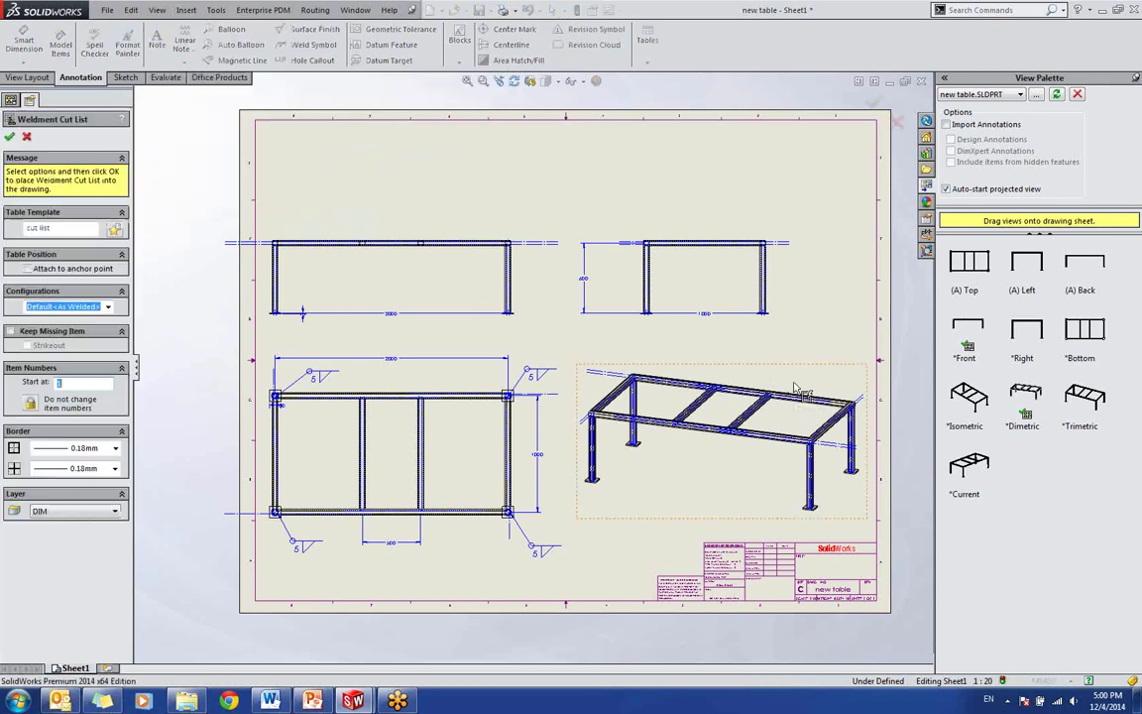
left_click(9, 136)
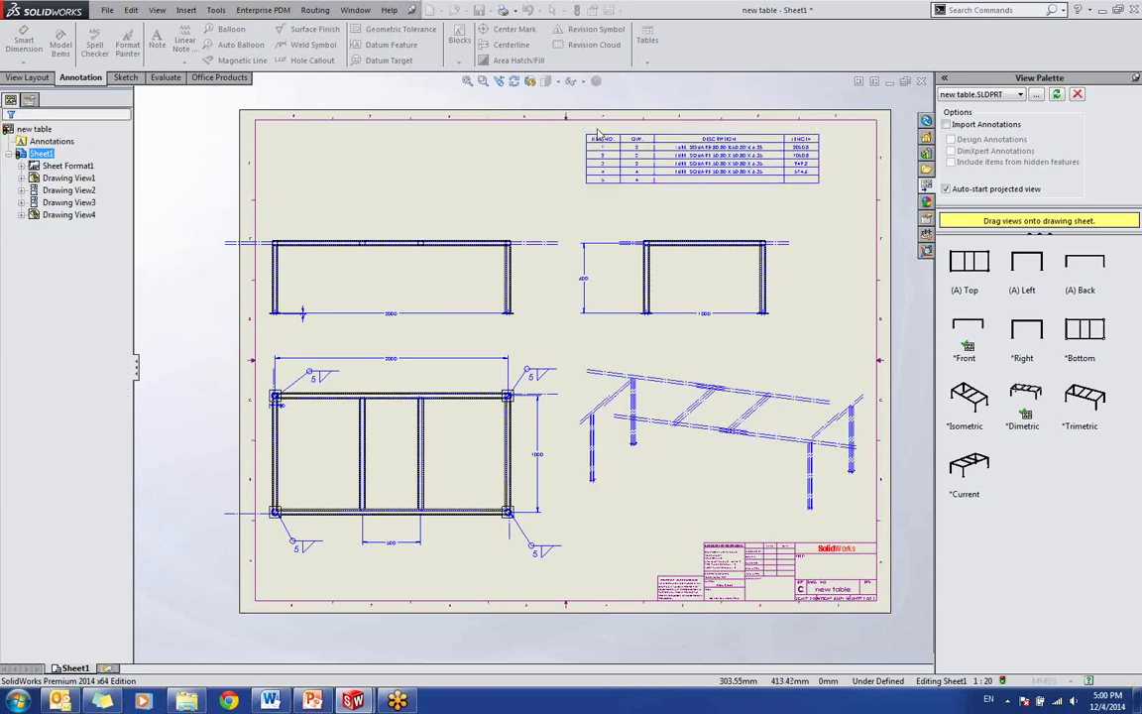
left_click(844, 180)
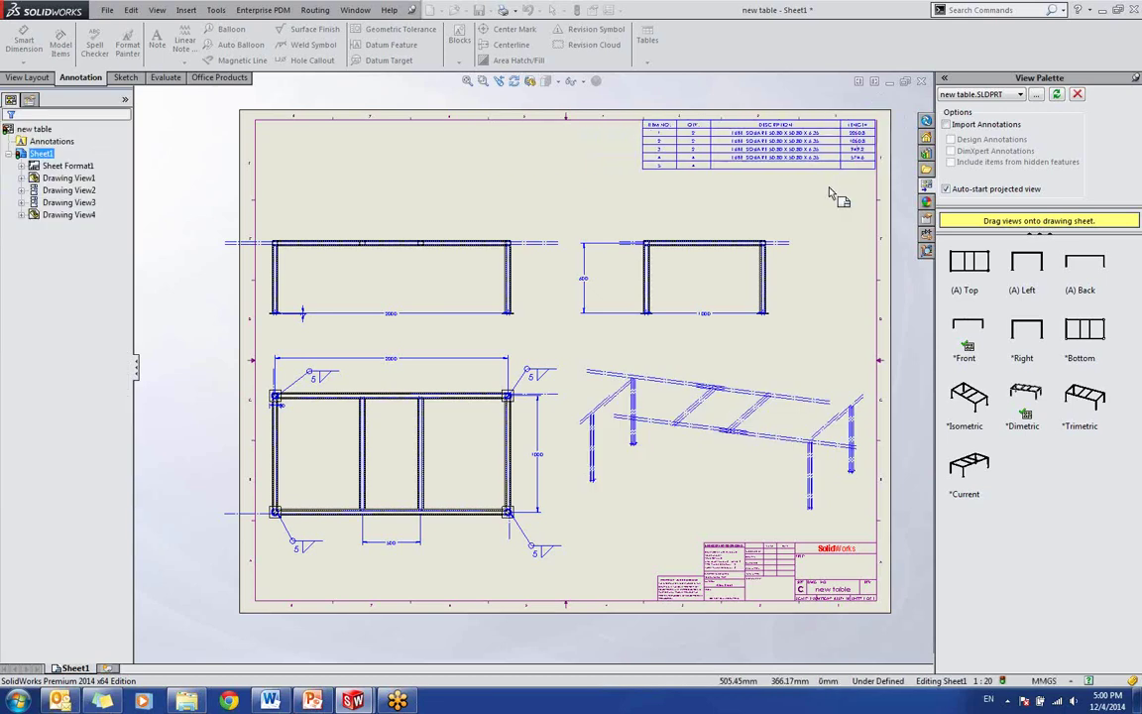
Step: Examine the placed cut list table and the dimetric view, and undo the cut list insertion
scroll(796, 177, "down", 5)
scroll(743, 161, "up", 1)
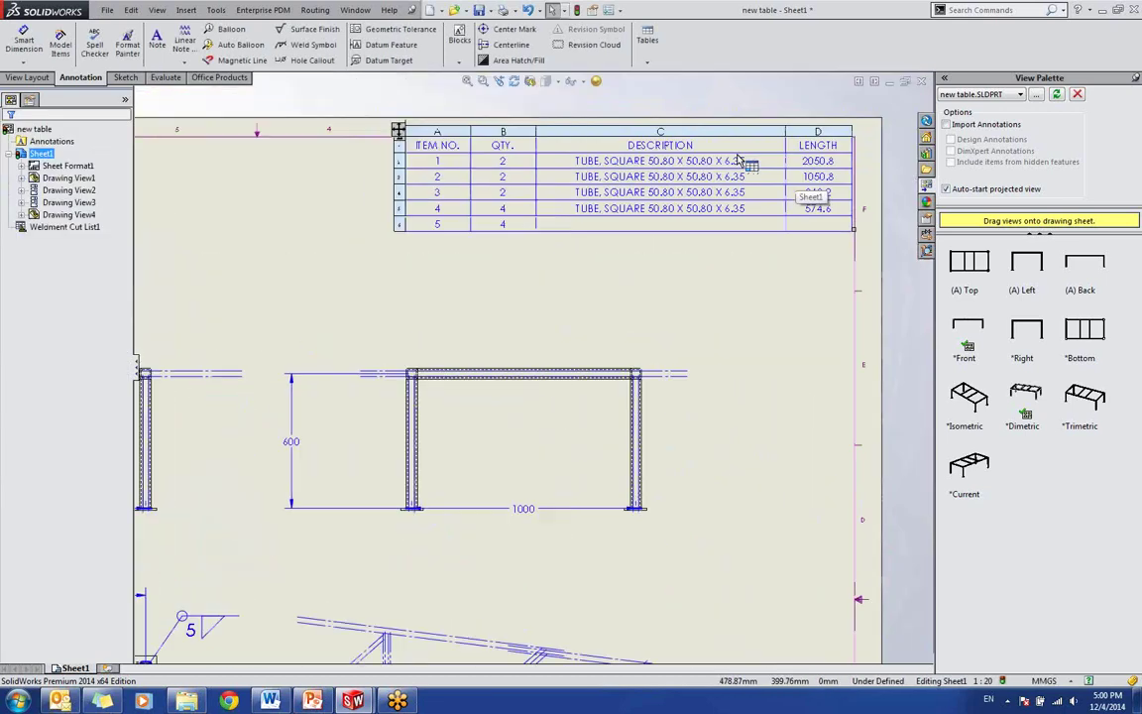
scroll(646, 373, "up", 3)
scroll(601, 544, "down", 2)
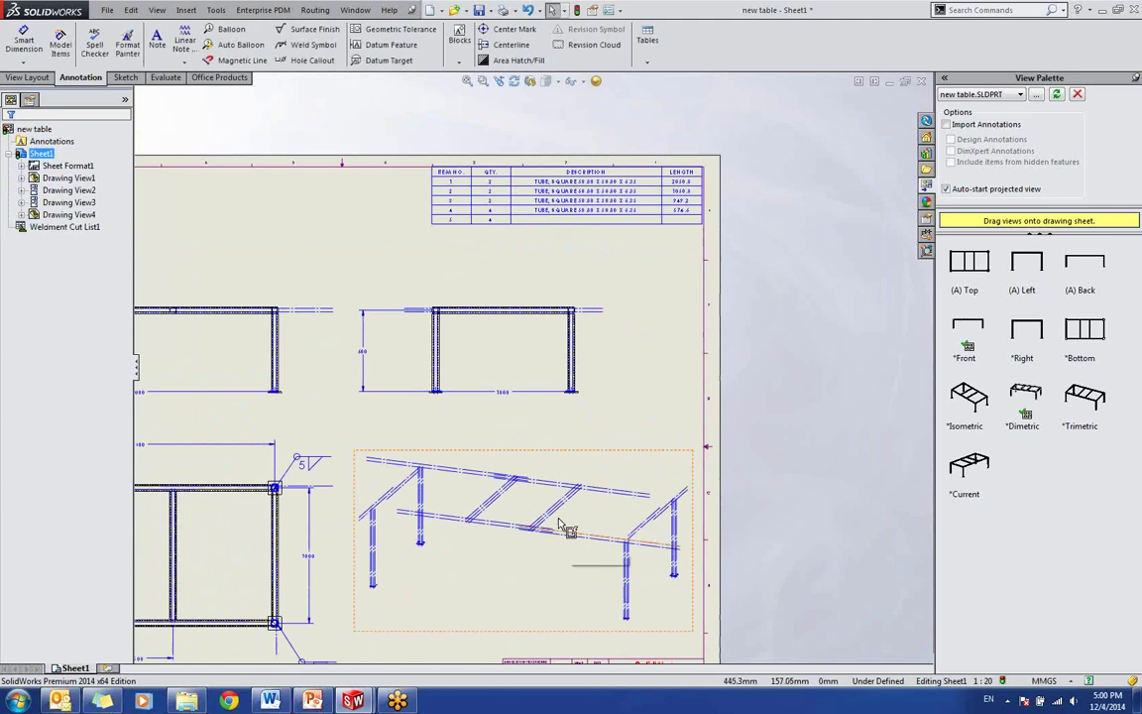
left_click(472, 468)
left_click(740, 497)
scroll(704, 502, "up", 2)
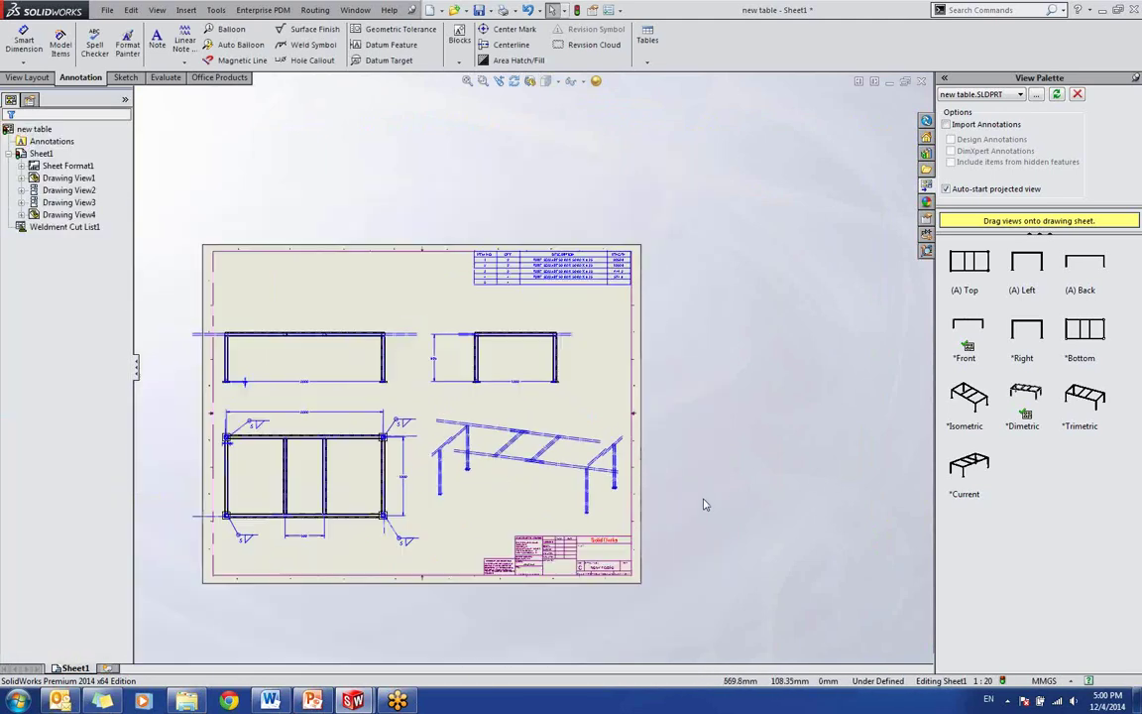
scroll(654, 466, "down", 2)
key("f")
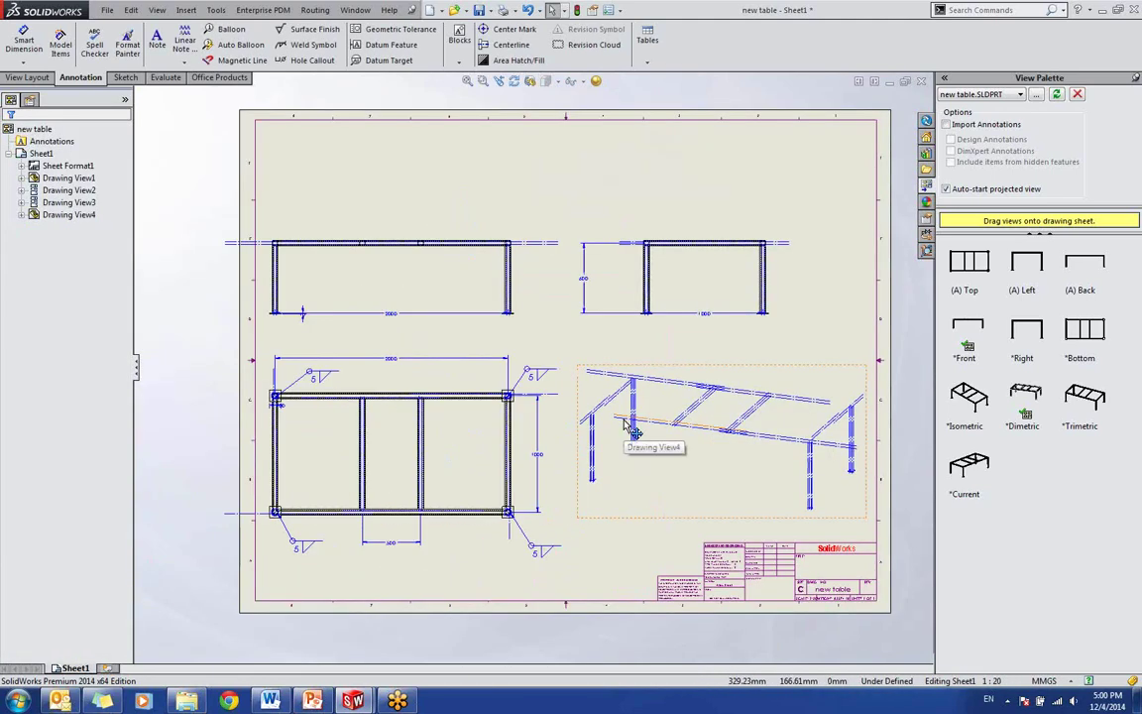
Step: Undo the front view move and the repositioning of the plan view's weld symbols
left_click(680, 382)
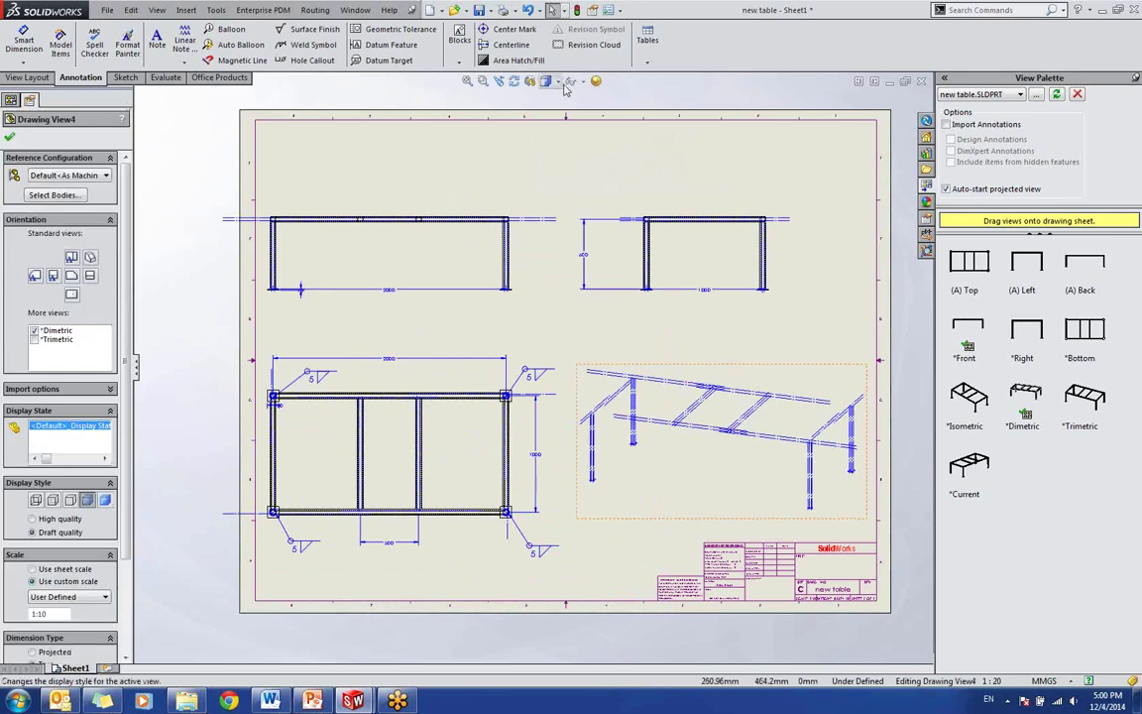
left_click(667, 362)
left_click(677, 370)
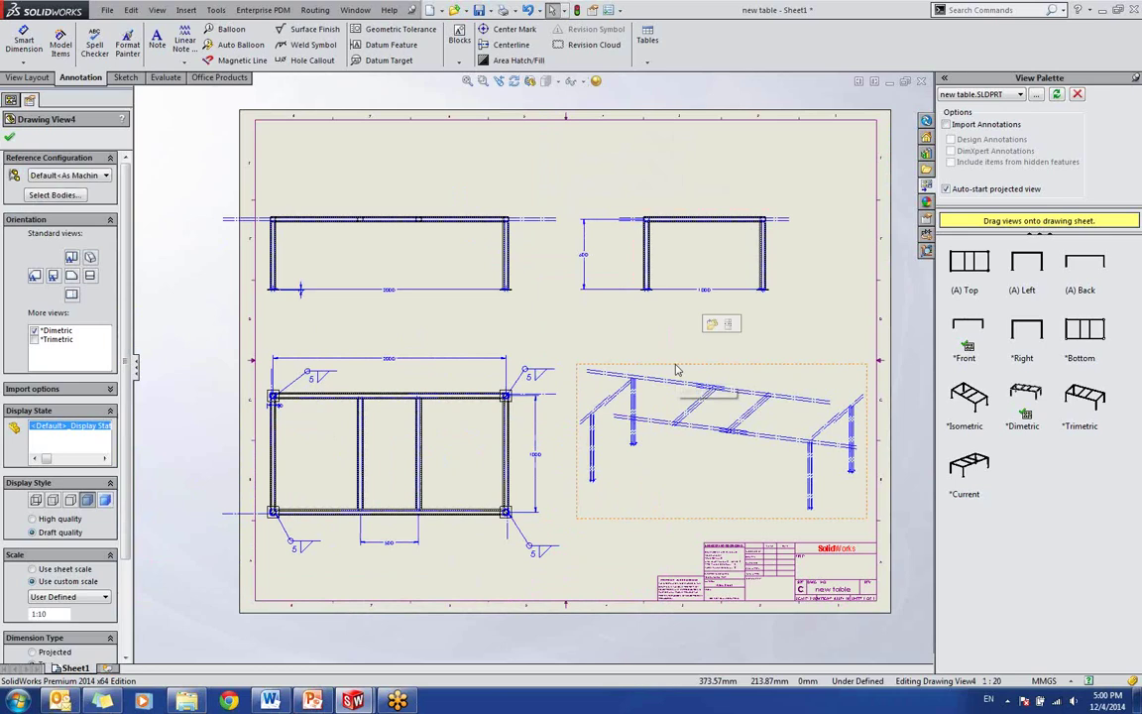
left_click(651, 331)
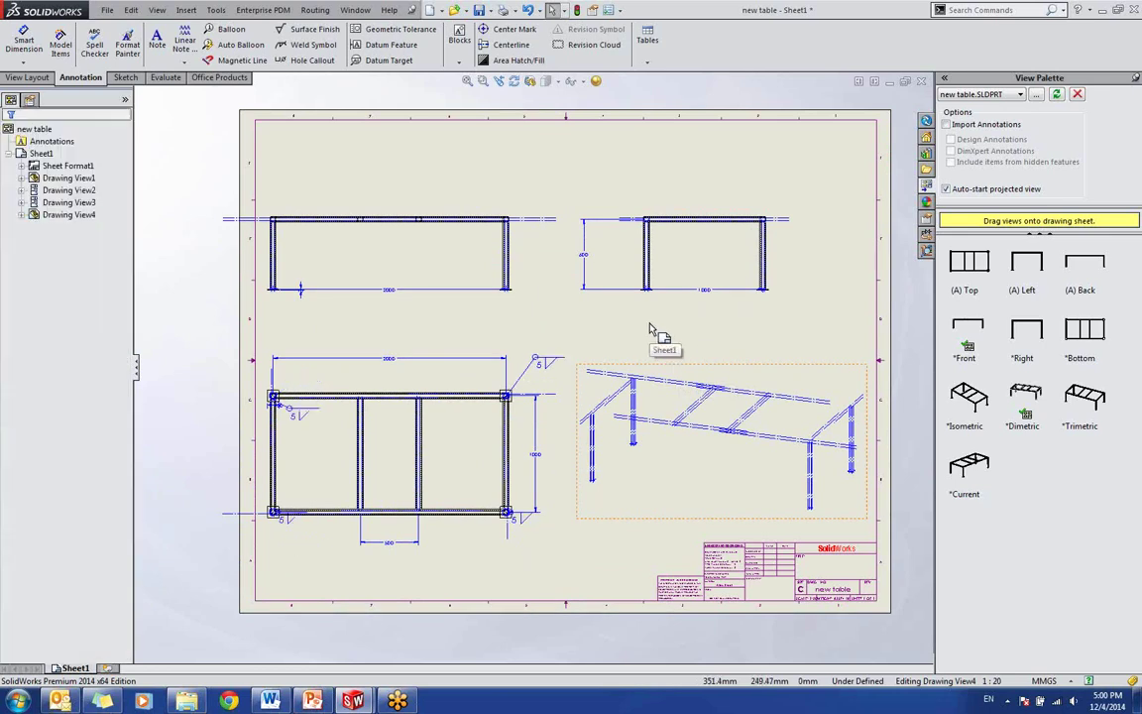
Step: Delete the dimetric view from the drawing sheet
left_click(744, 377)
key("Delete")
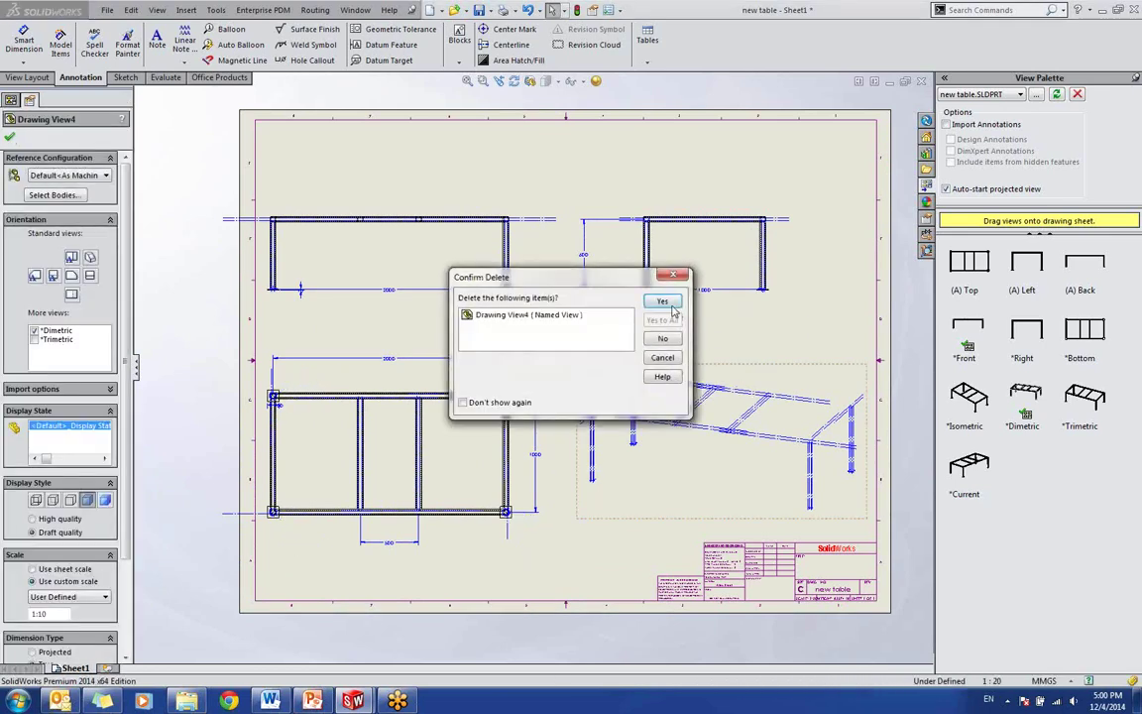
left_click(670, 305)
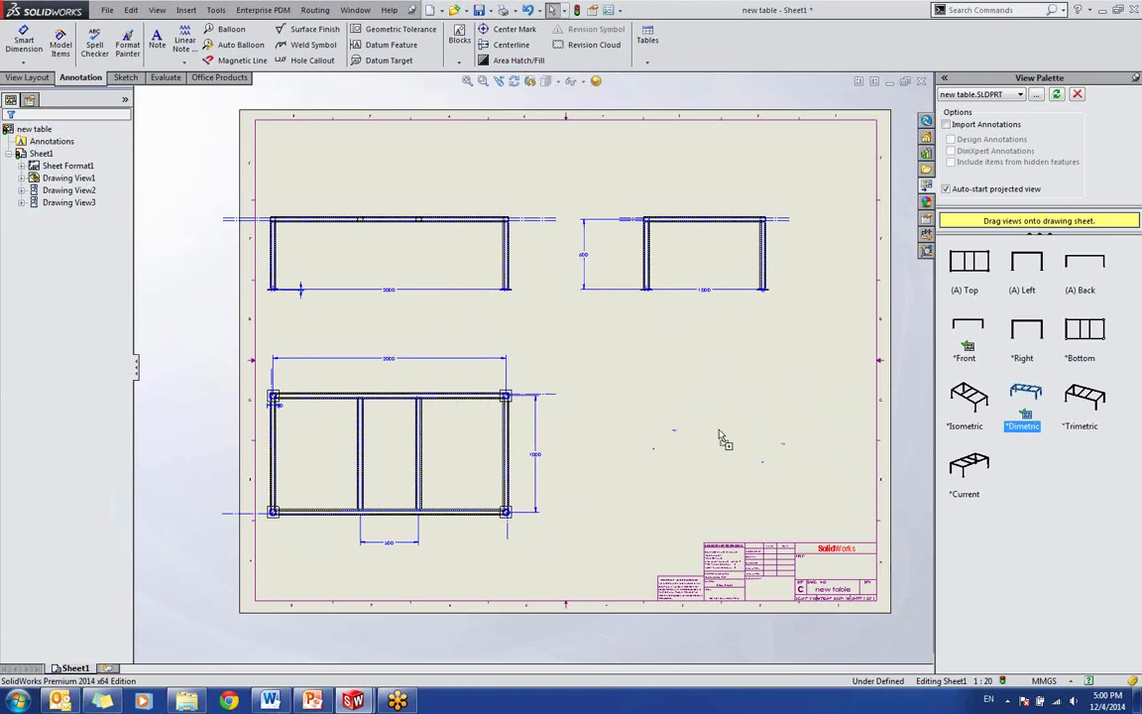
Step: Place the dimetric view of the table in the empty area right of the plan view, above the title block
left_click_drag(722, 439, 736, 464)
scroll(781, 424, "down", 2)
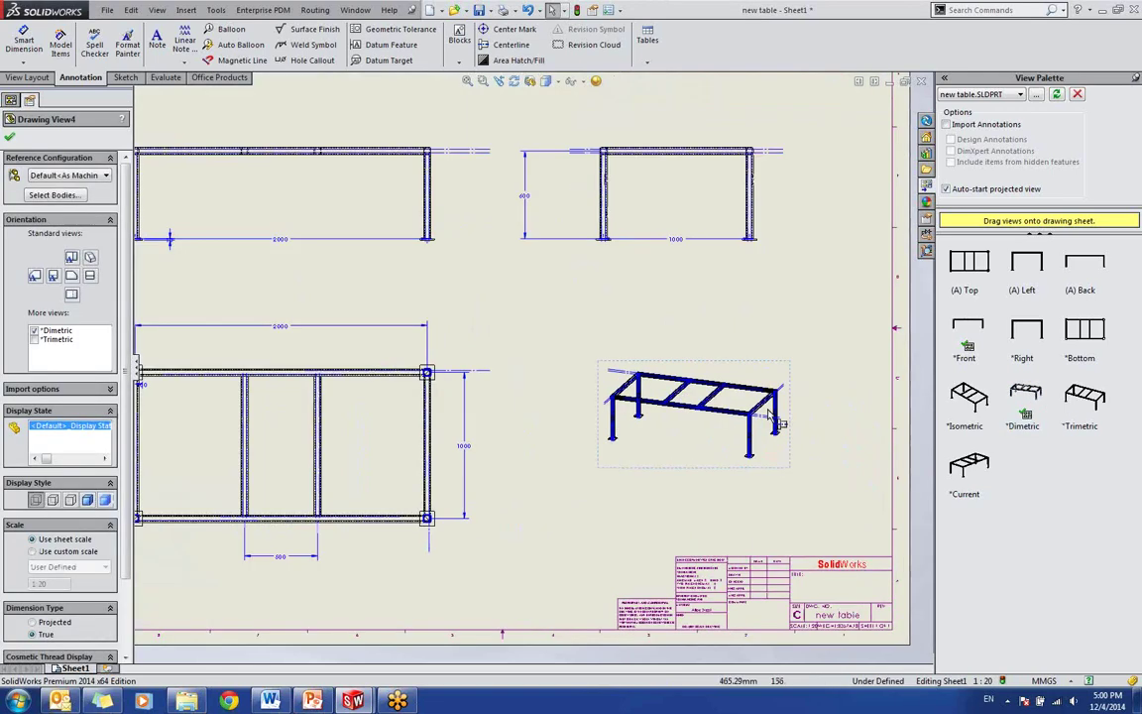
scroll(781, 424, "down", 1)
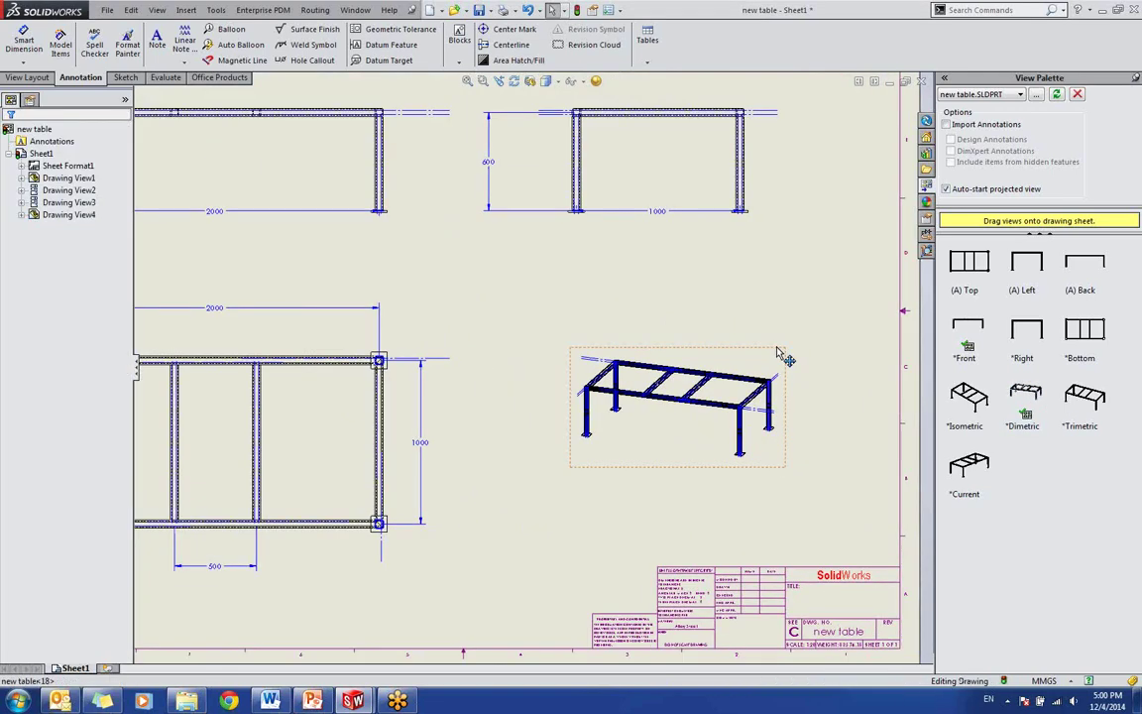
Step: Set the dimetric view to the Hidden Lines Removed display style with a custom scale of 1:10
left_click(560, 84)
left_click(550, 100)
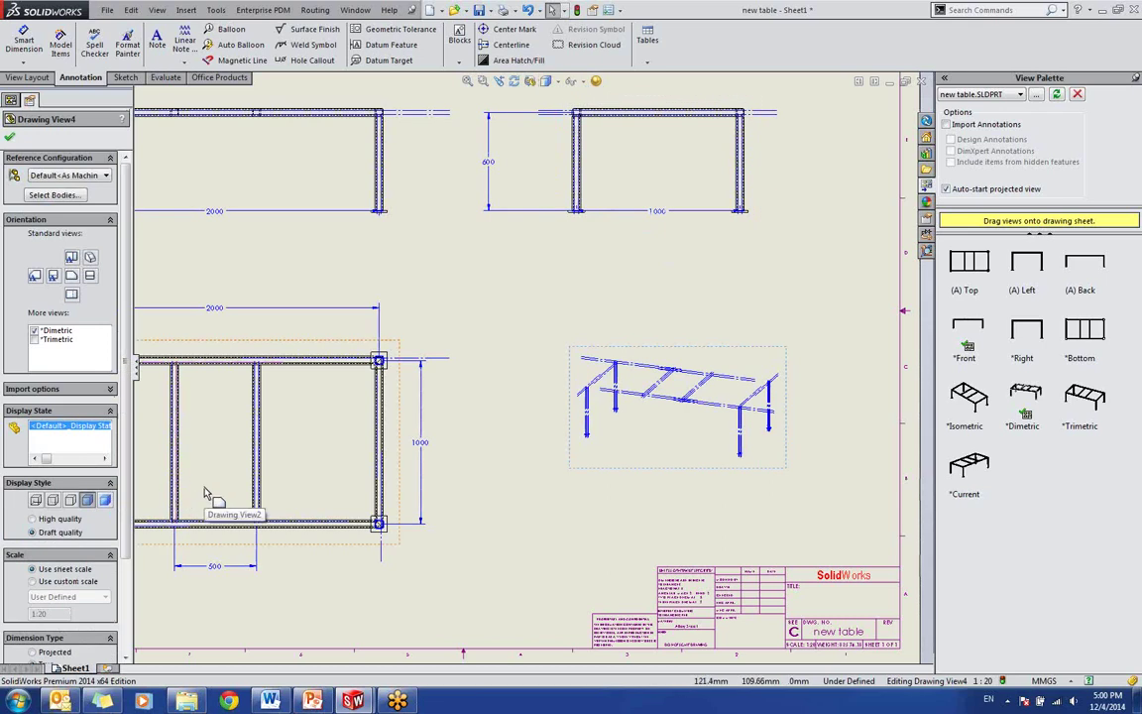
left_click(545, 81)
left_click(551, 131)
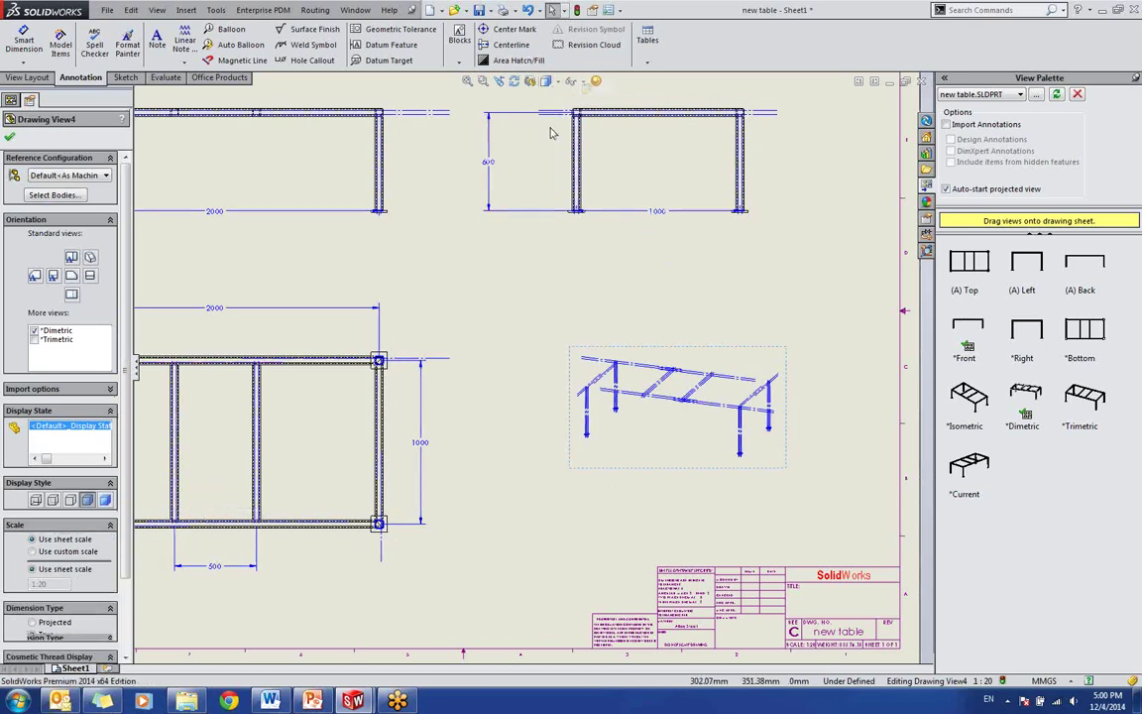
left_click(61, 552)
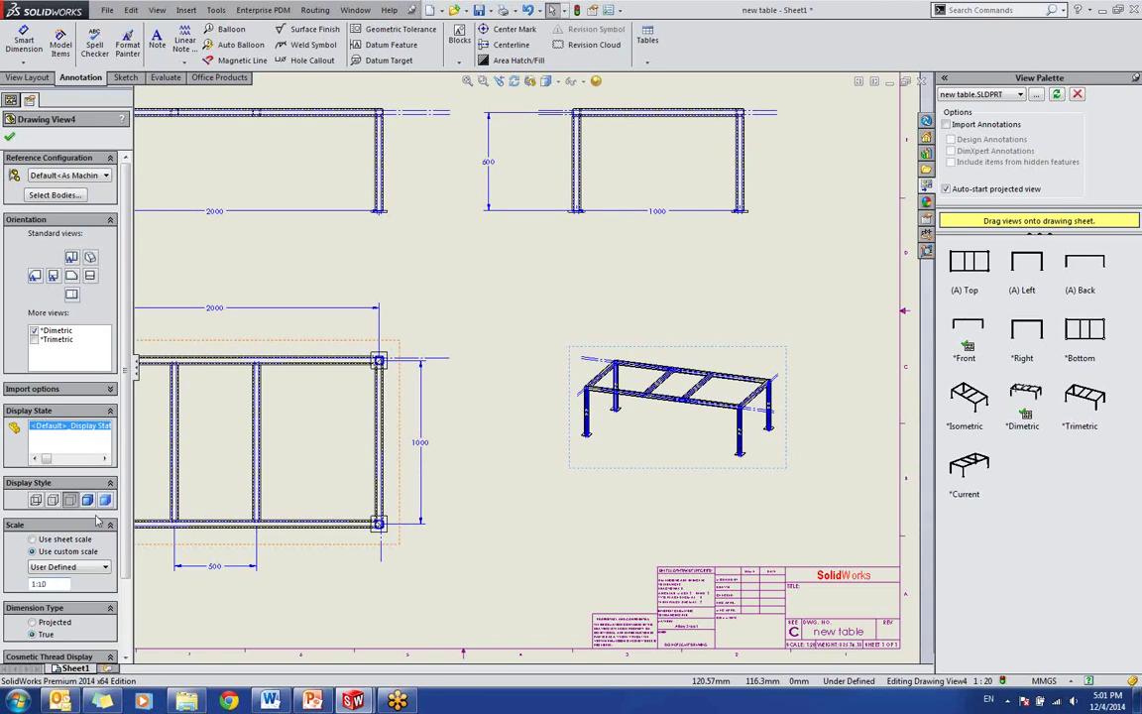
left_click(11, 137)
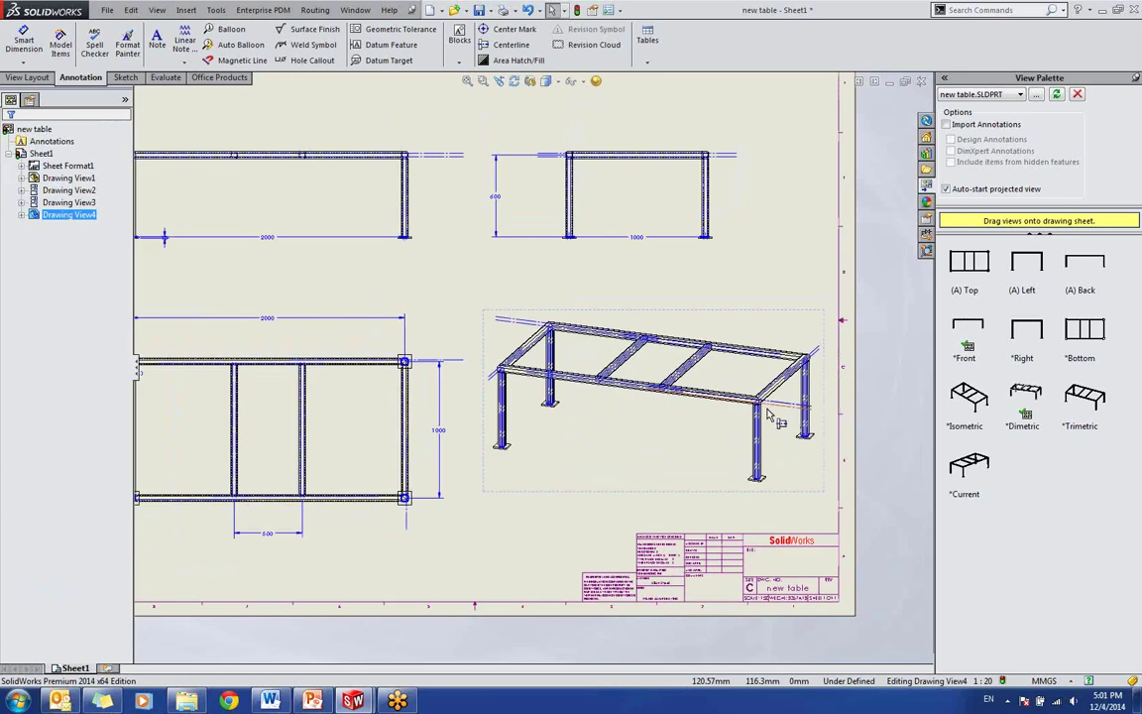
Step: Insert a weldment cut list from the dimetric view with the Default<As Welded> configuration and place it in the sheet's upper-right corner
key("f")
left_click(623, 322)
scroll(634, 320, "down", 1)
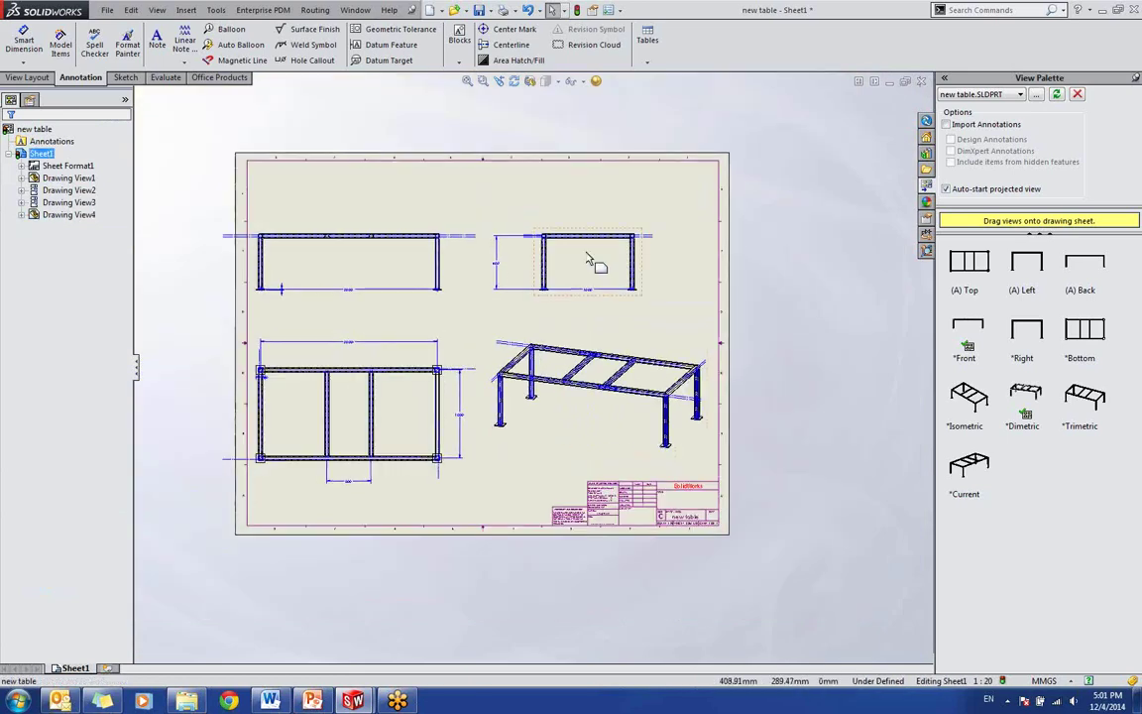
left_click(194, 10)
mouse_move(223, 75)
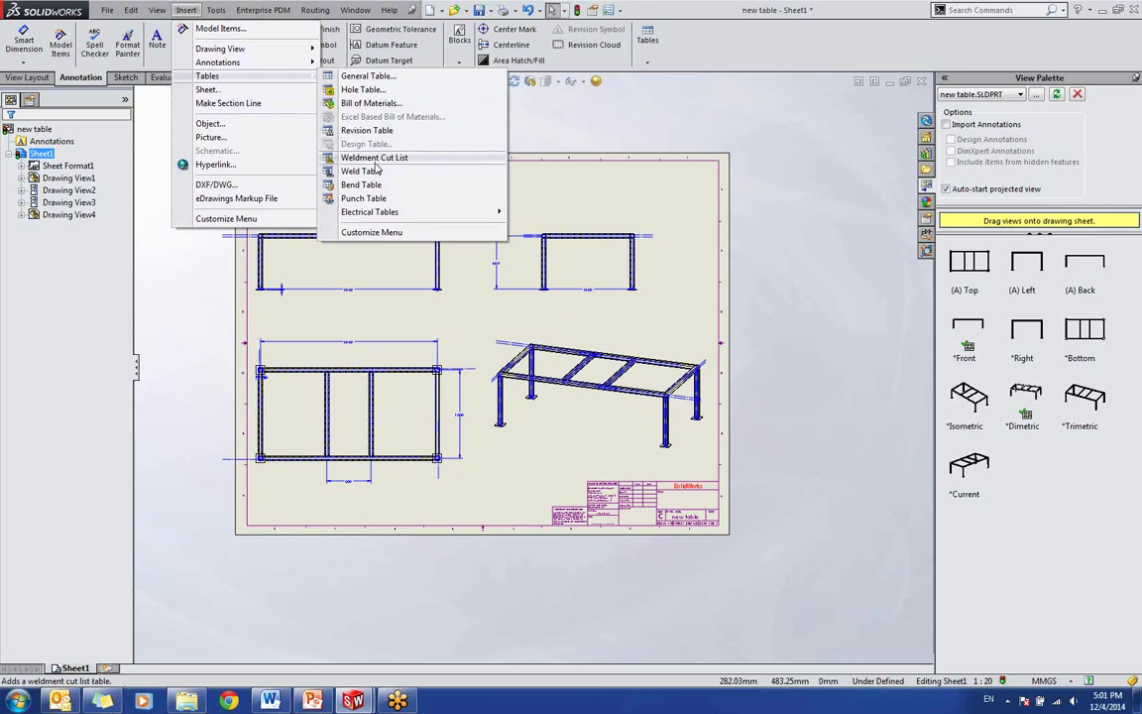
left_click(375, 161)
left_click(565, 340)
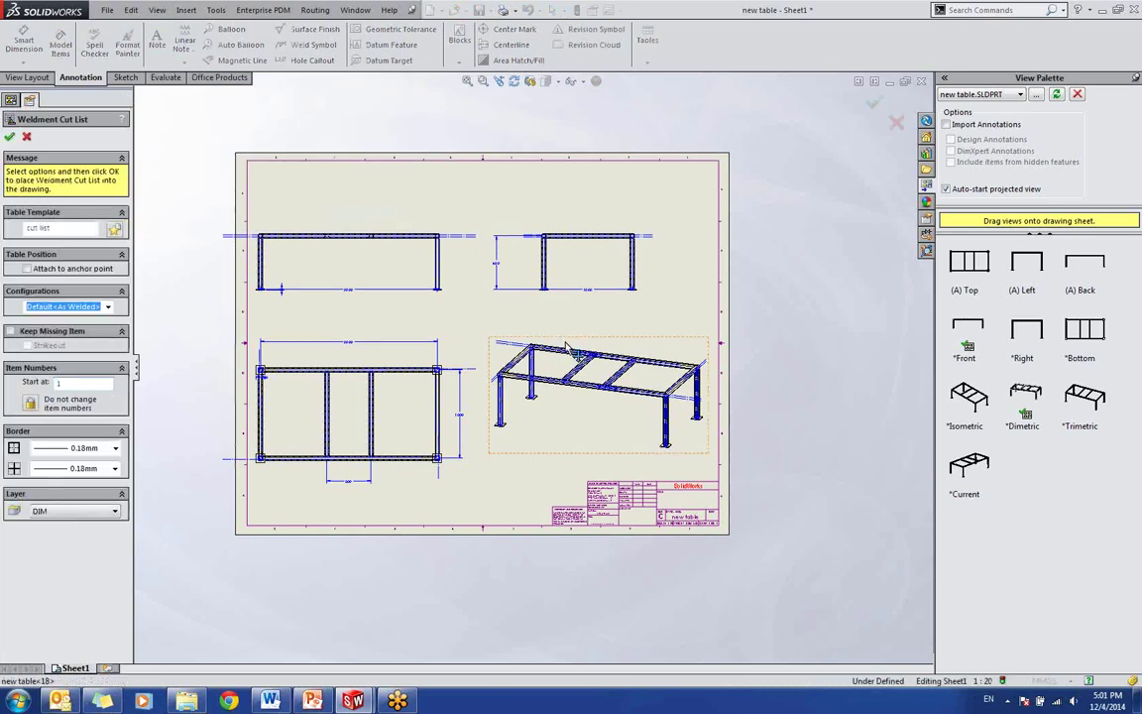
left_click(10, 138)
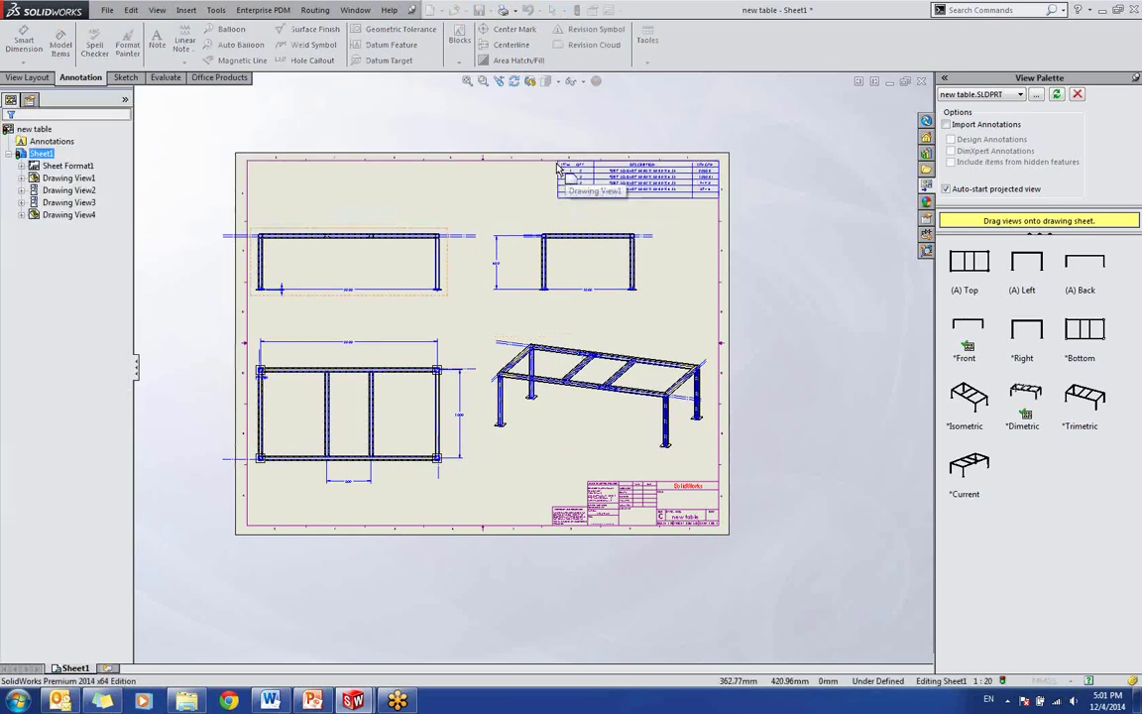
left_click(556, 171)
Step: Try to auto-balloon the front and plan views
scroll(633, 268, "down", 3)
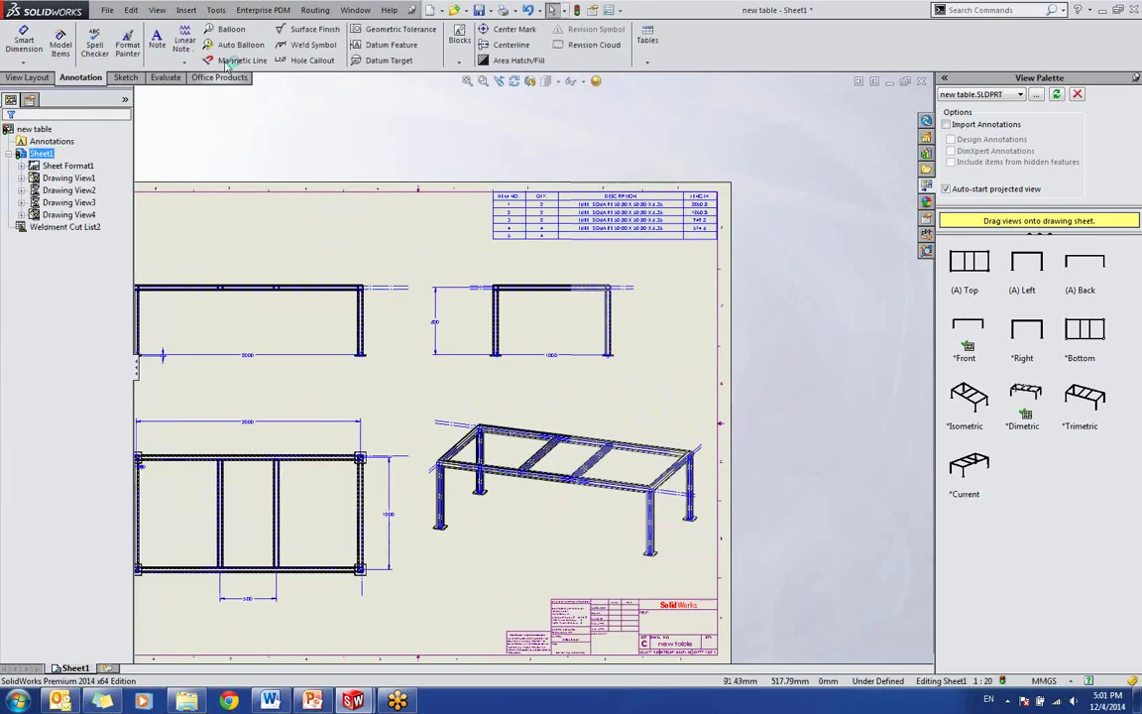
left_click(615, 436)
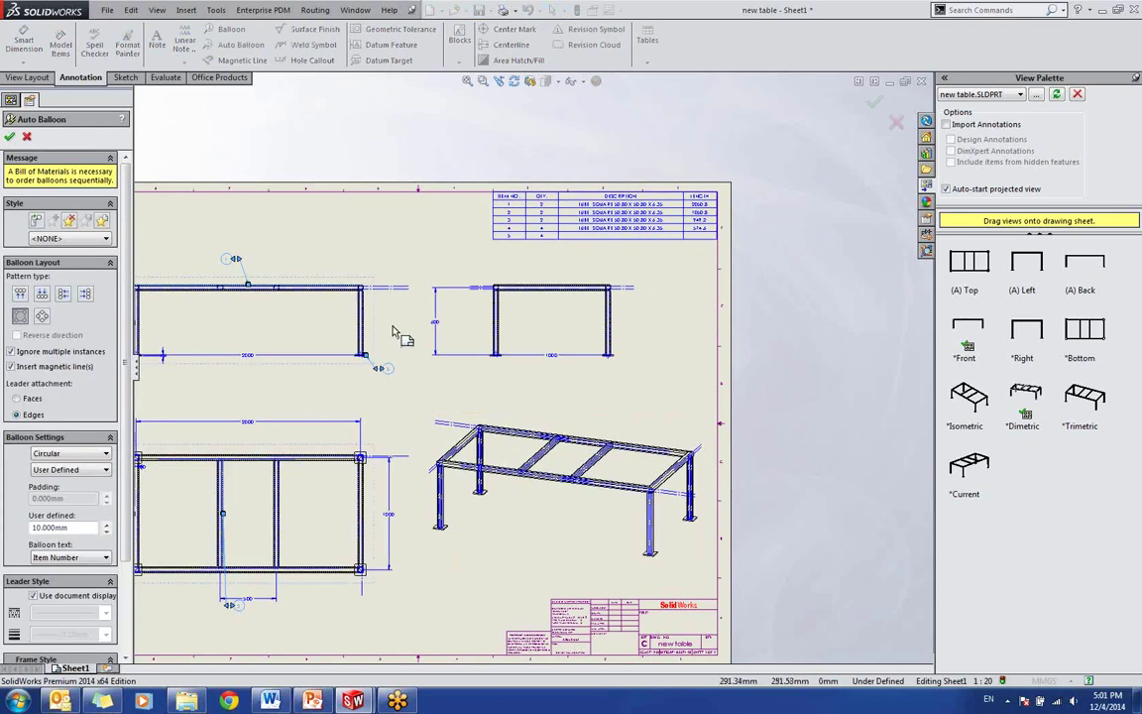
left_click(10, 137)
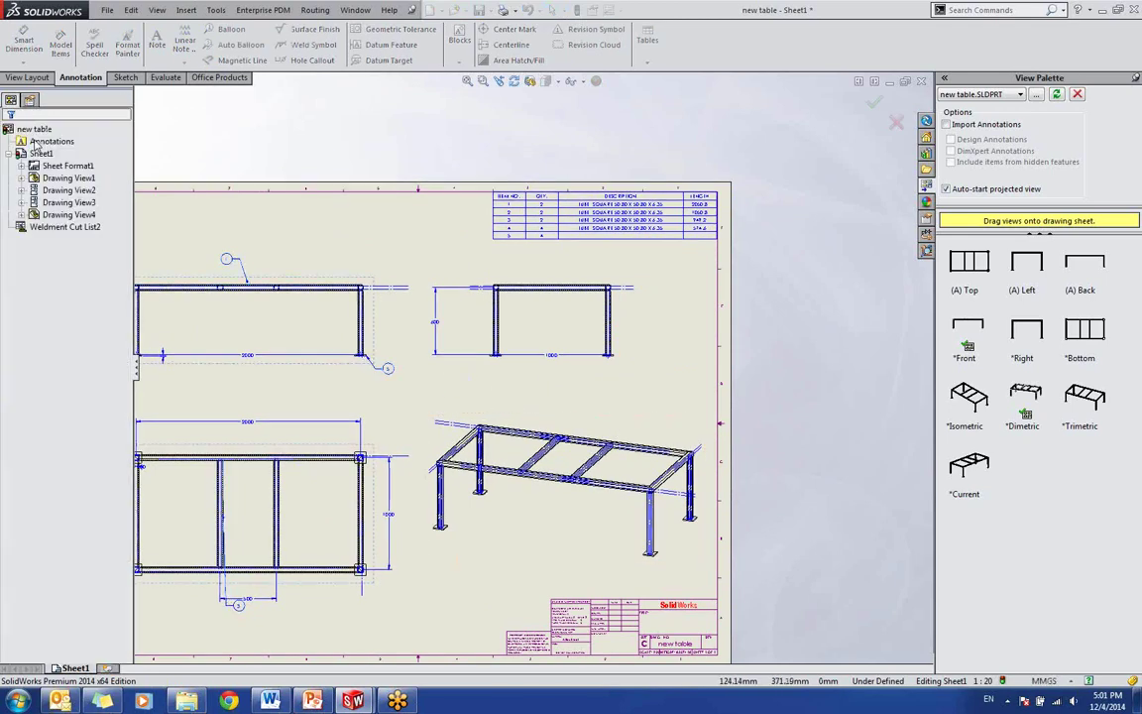
Step: Auto-balloon the dimetric view with circular item number balloons
left_click(610, 434)
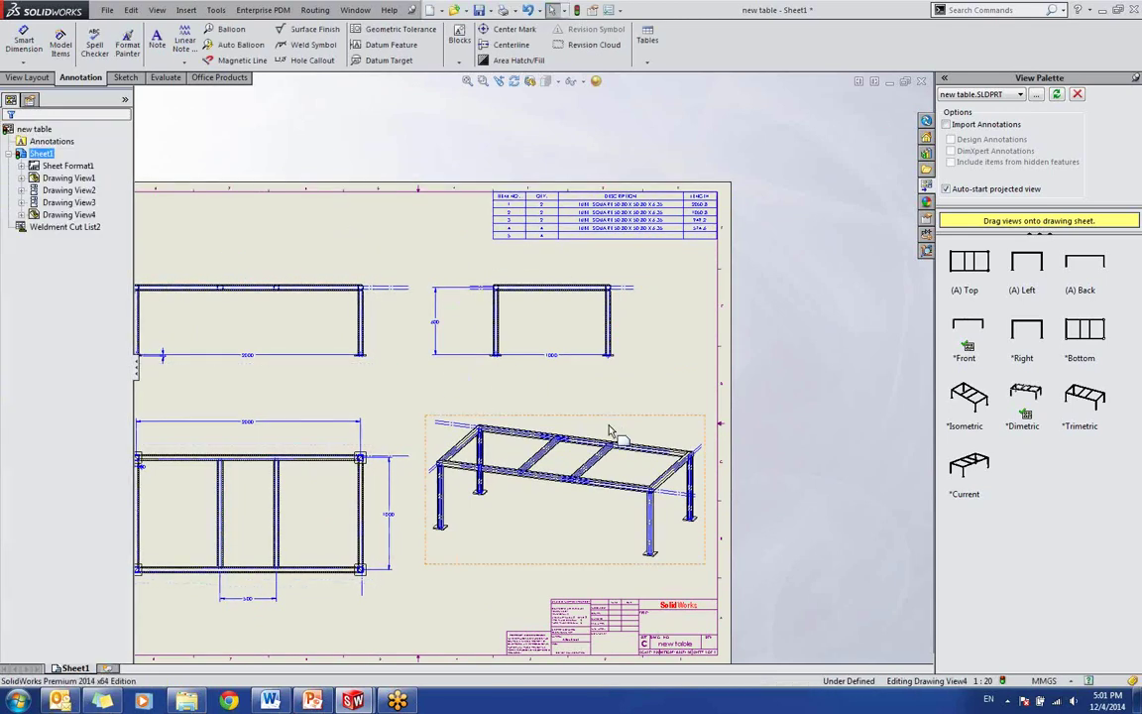
left_click(235, 45)
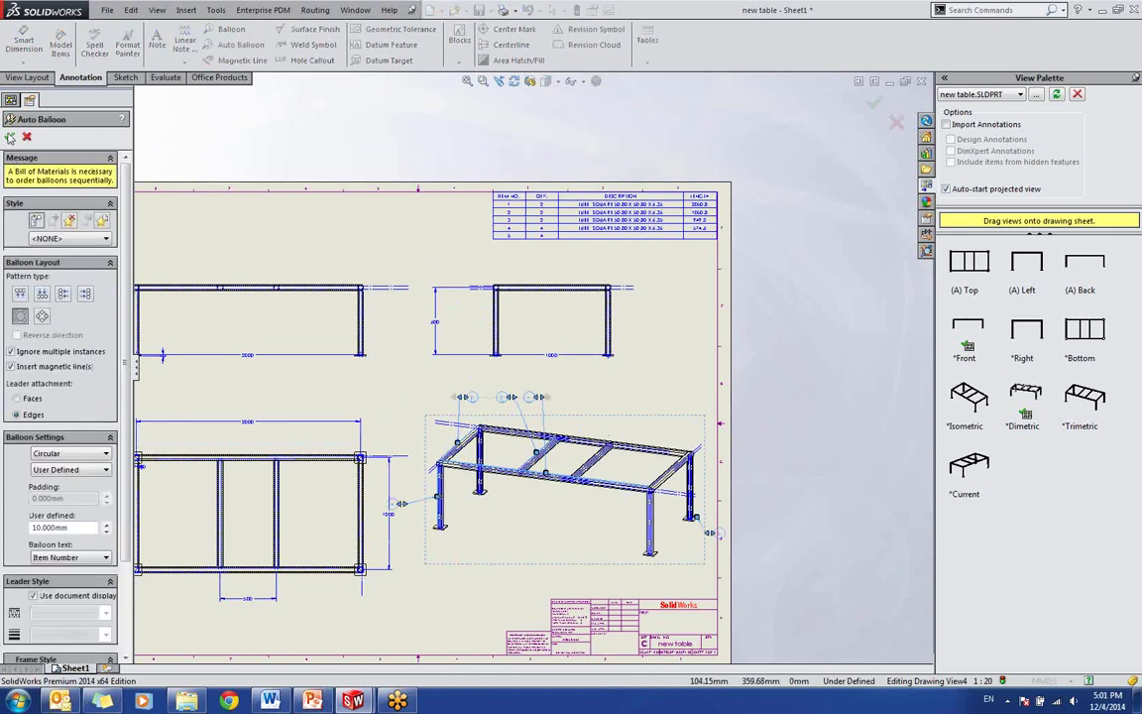
left_click(9, 137)
Step: Move the item 4 balloon clear of the plan view's 1000 dimension and the item 5 balloon inside the sheet border
scroll(562, 510, "down", 2)
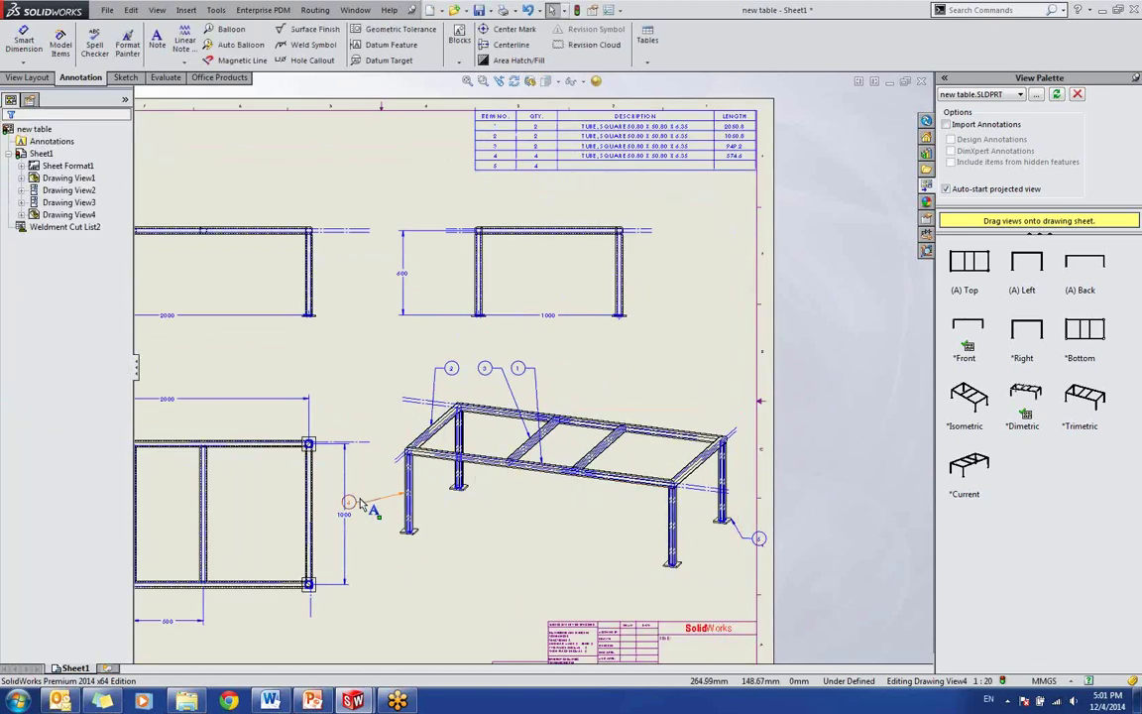
left_click_drag(362, 505, 385, 485)
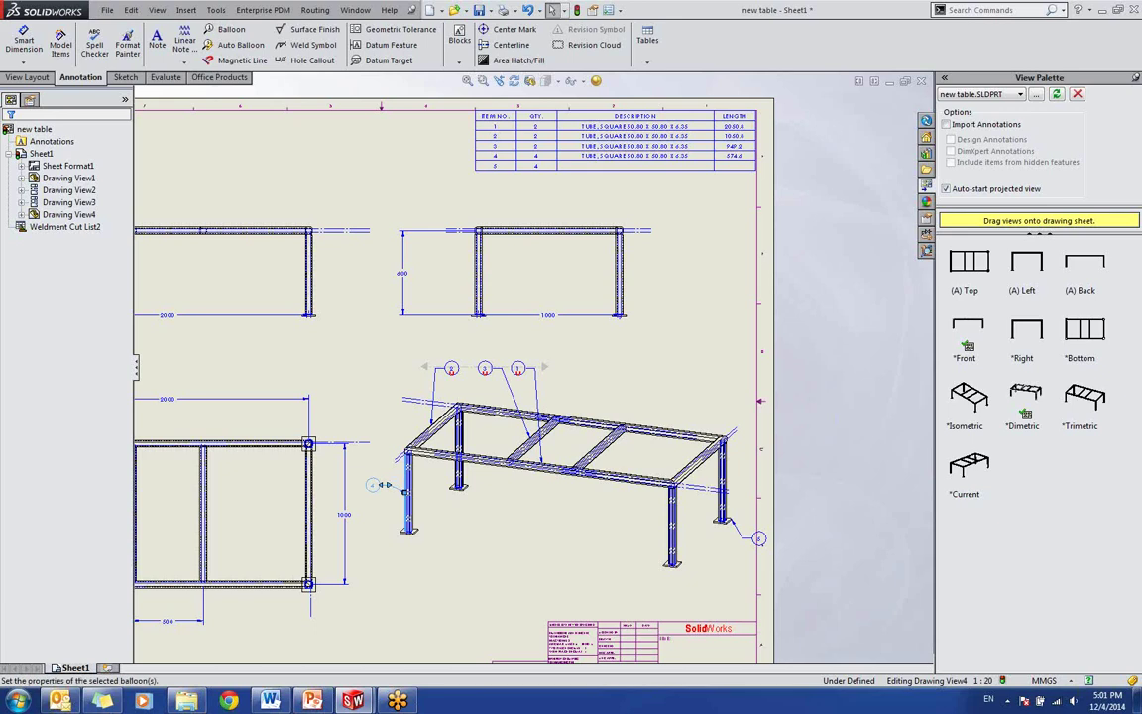
left_click_drag(763, 541, 734, 550)
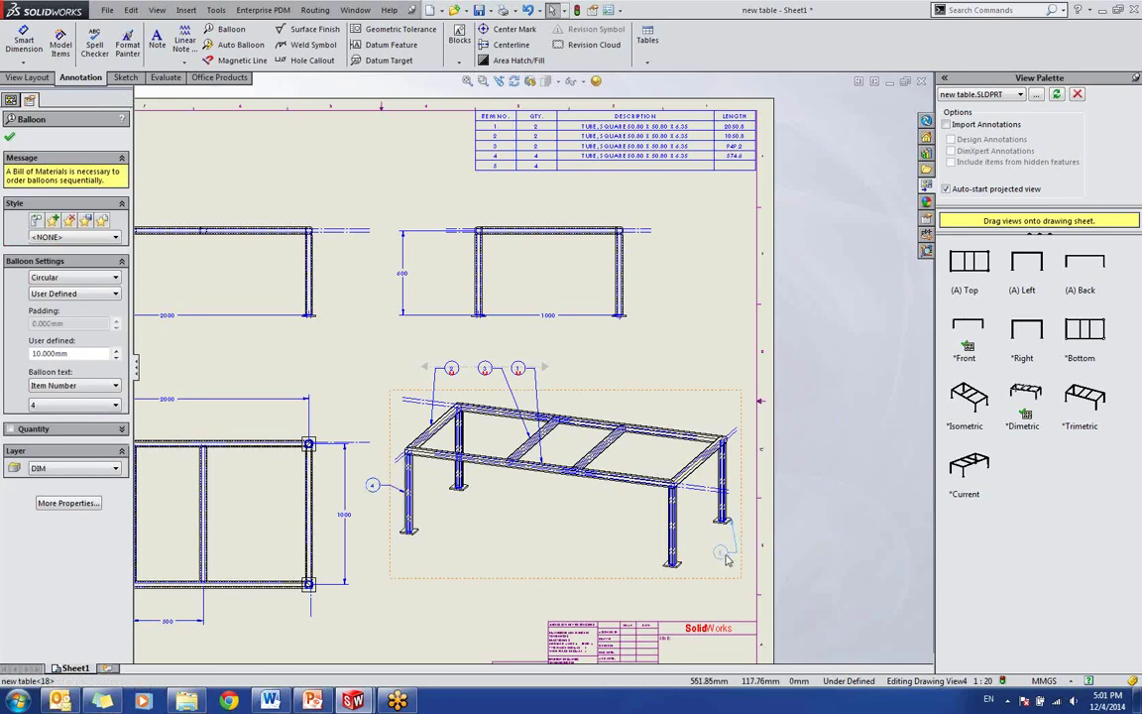
Step: Examine the cut list's items, quantities and lengths against the balloons in the dimetric view
scroll(555, 185, "down", 2)
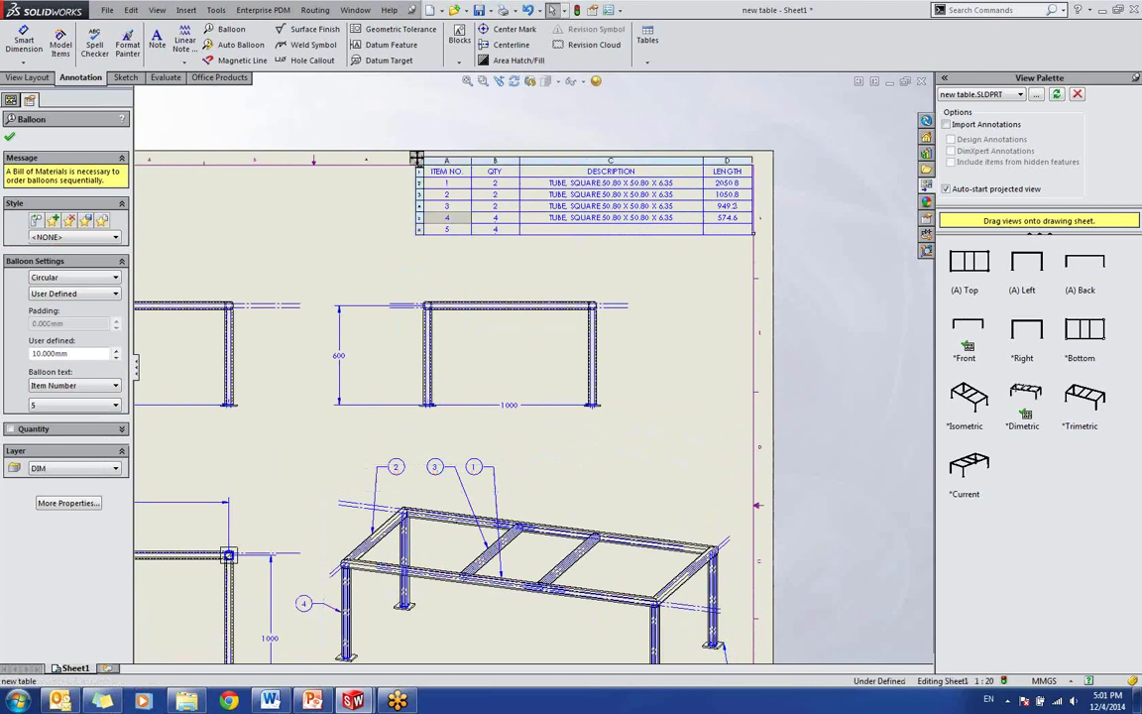
left_click(456, 220)
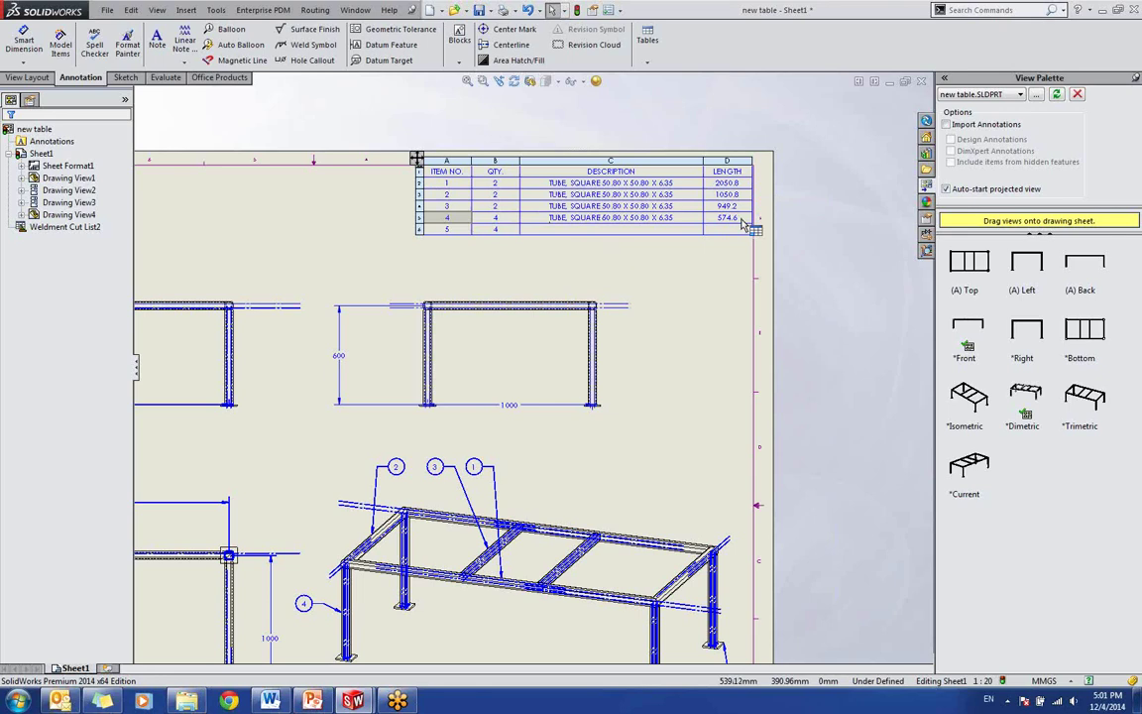
left_click(504, 221)
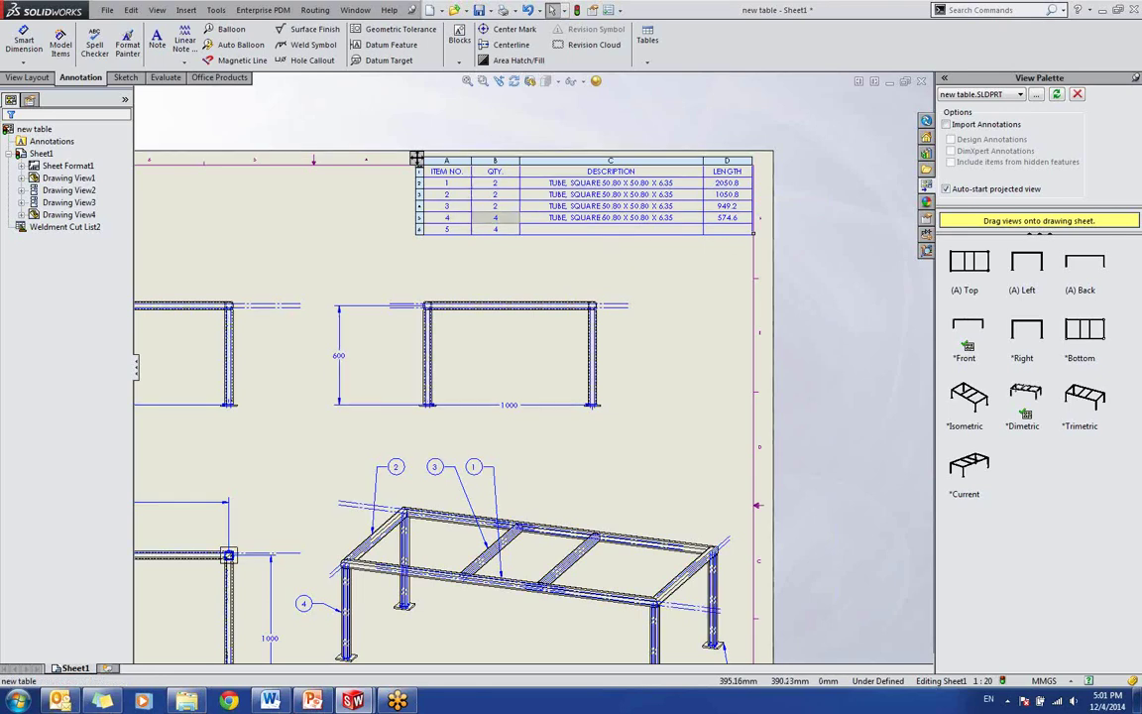
scroll(521, 377, "up", 3)
scroll(506, 551, "down", 2)
left_click(418, 570)
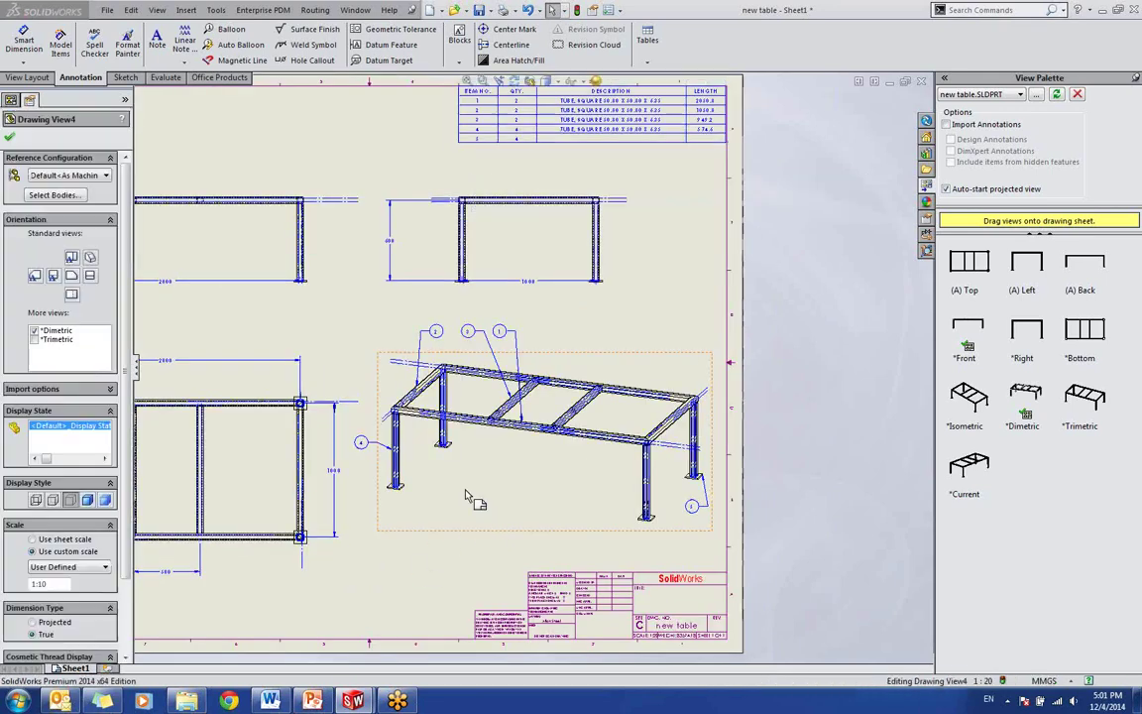
scroll(444, 530, "down", 1)
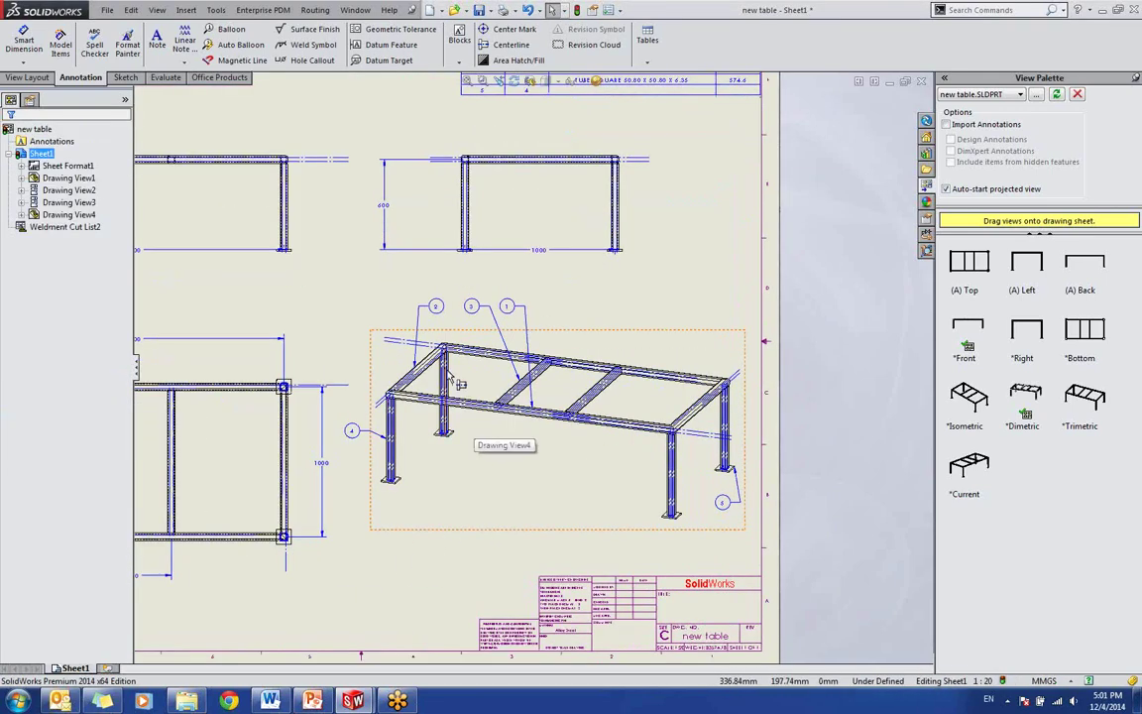
scroll(674, 486, "up", 3)
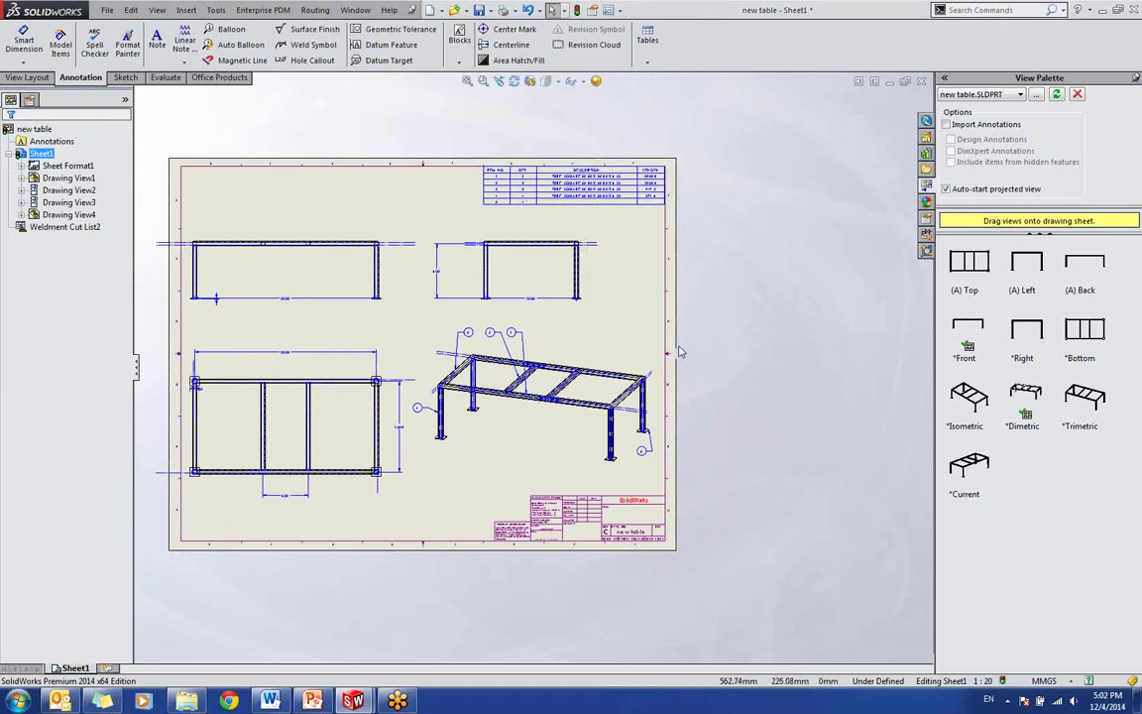
Step: Insert a weld table from the dimetric view and place it along the sheet's upper edge, beside the cut list
scroll(408, 357, "down", 1)
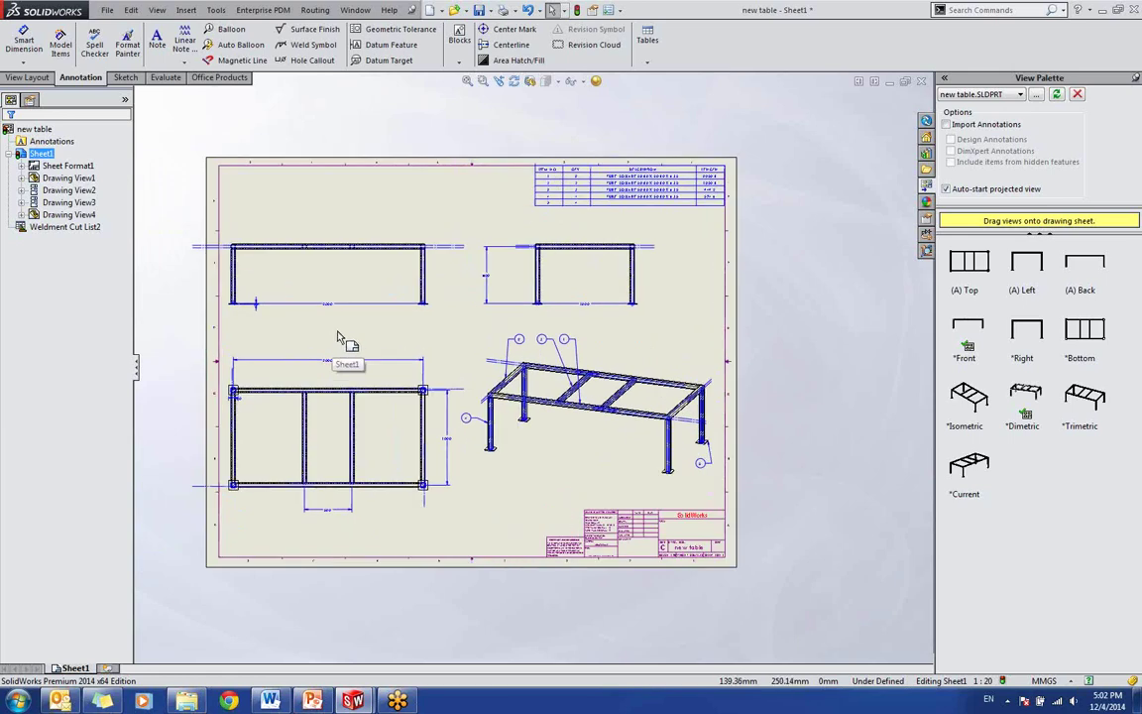
left_click(186, 11)
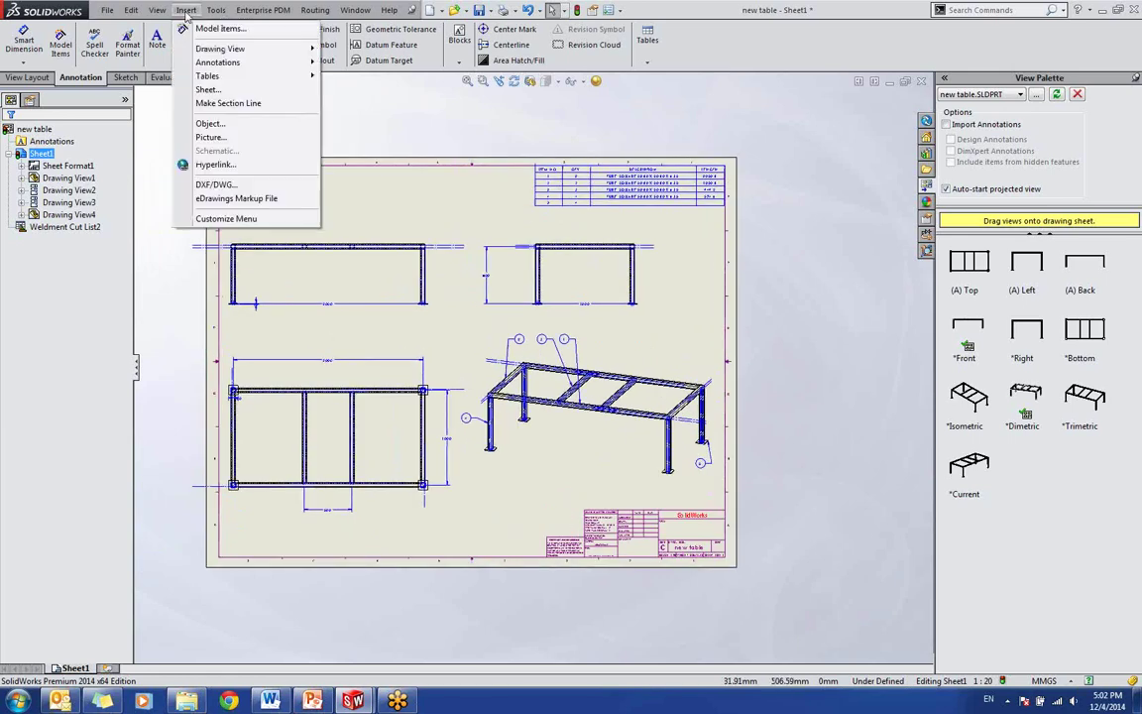
mouse_move(210, 77)
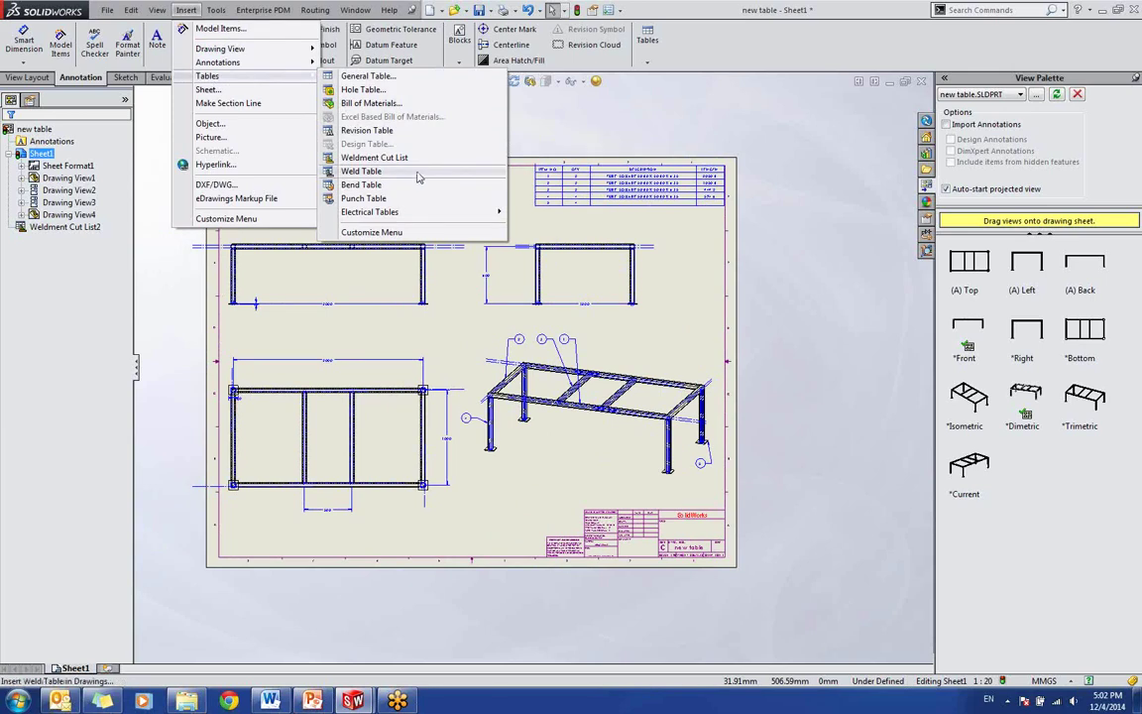
left_click(361, 172)
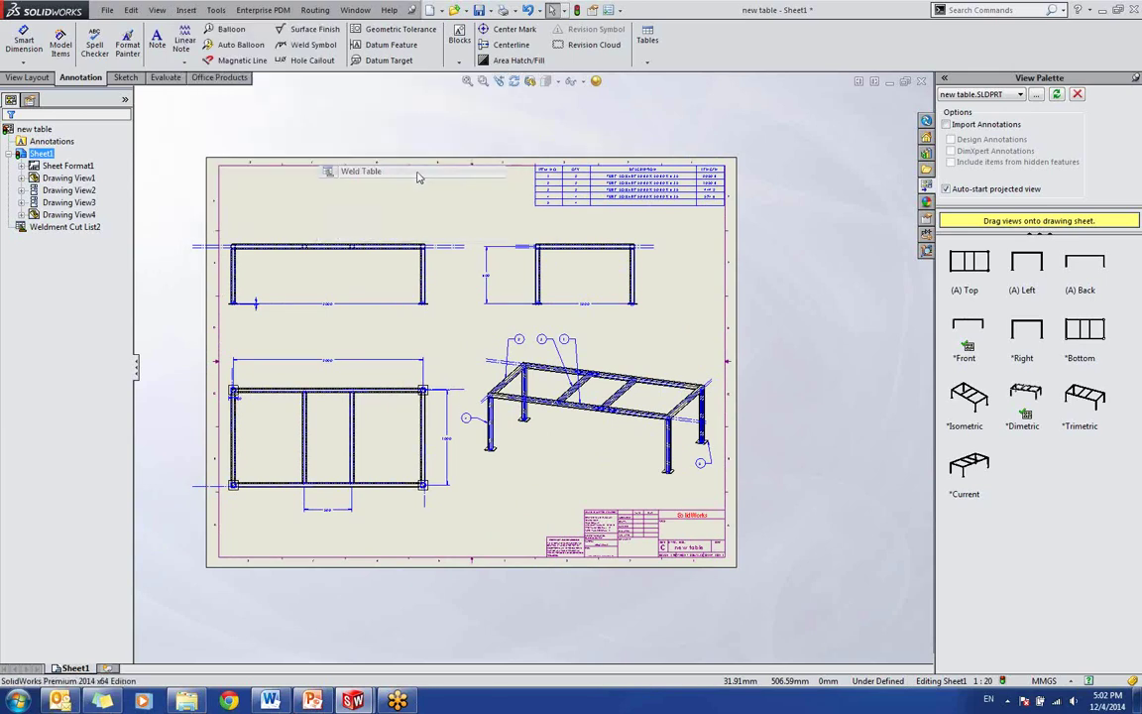
left_click(609, 367)
left_click(9, 137)
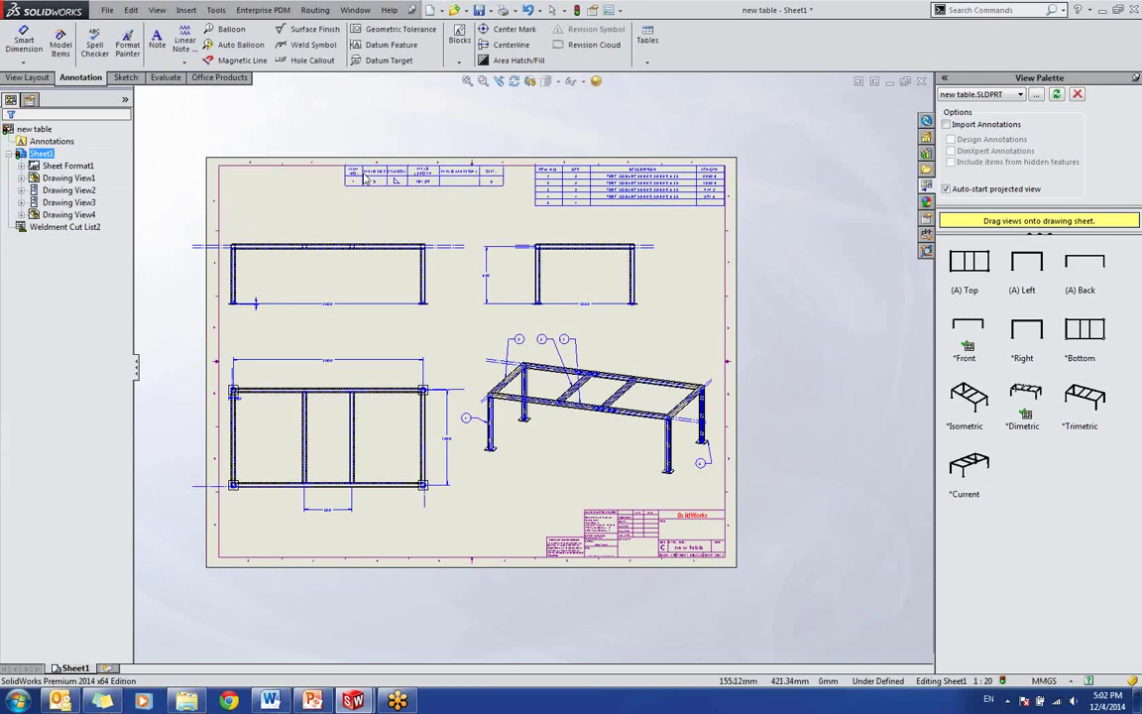
Step: Examine the weld table's size, symbol, length and quantity and the weld at the plan view's lower-right corner
scroll(431, 203, "down", 5)
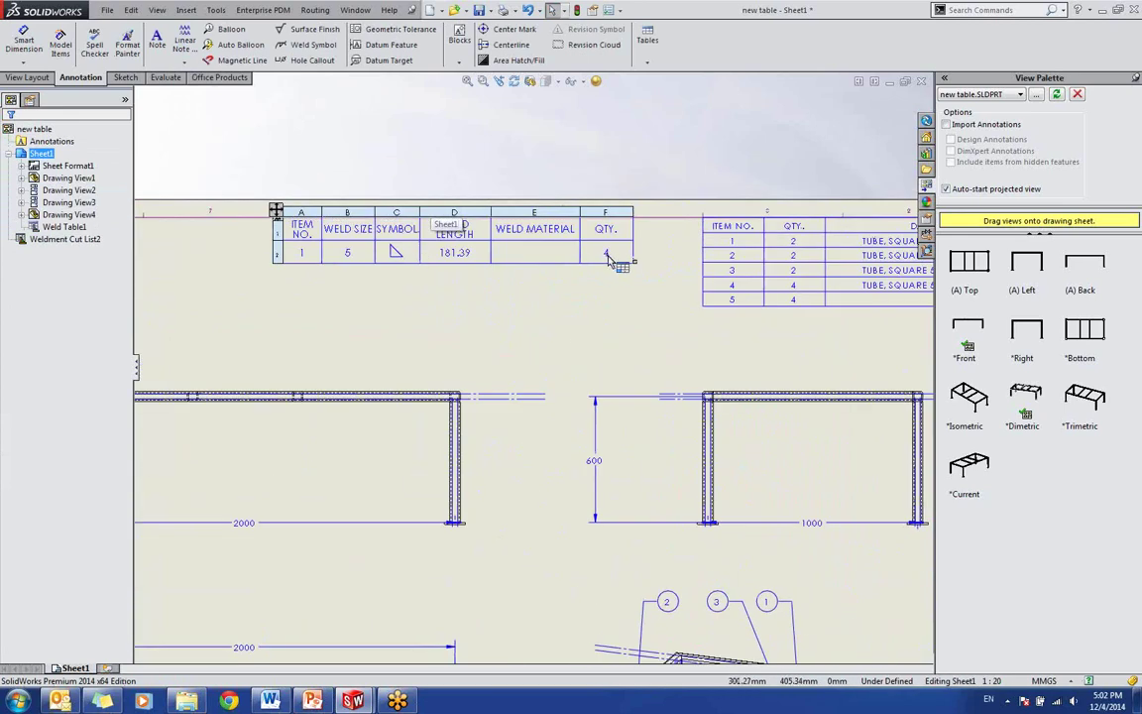
scroll(446, 439, "up", 6)
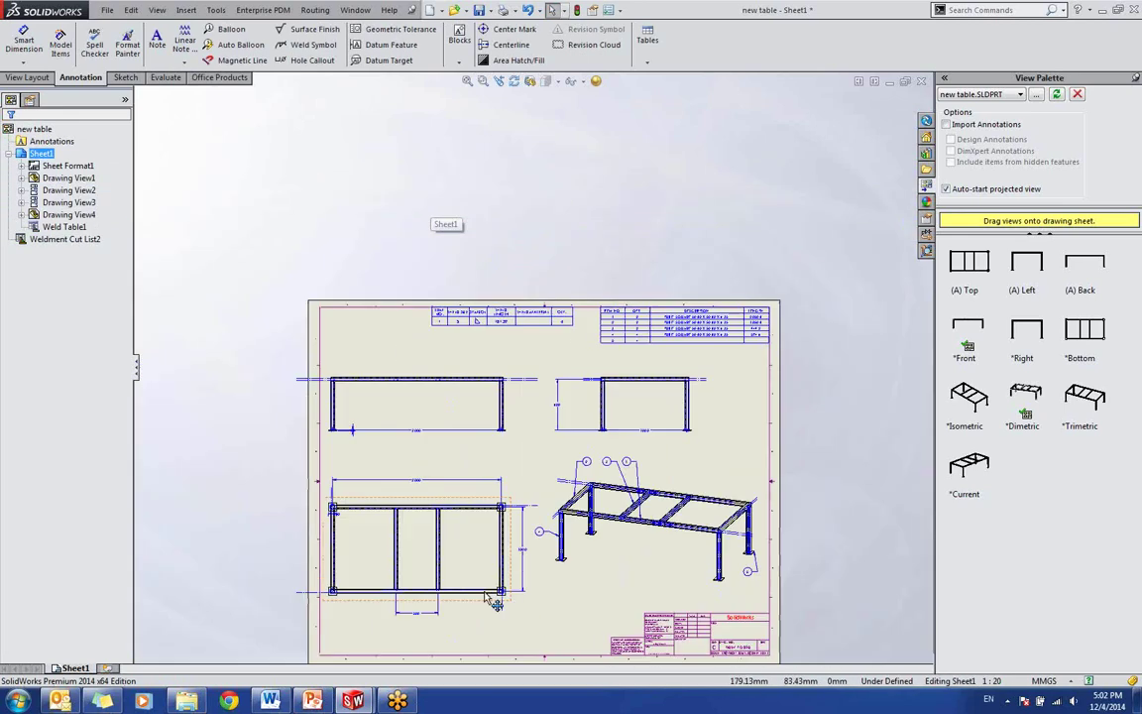
scroll(535, 486, "down", 6)
scroll(533, 486, "down", 4)
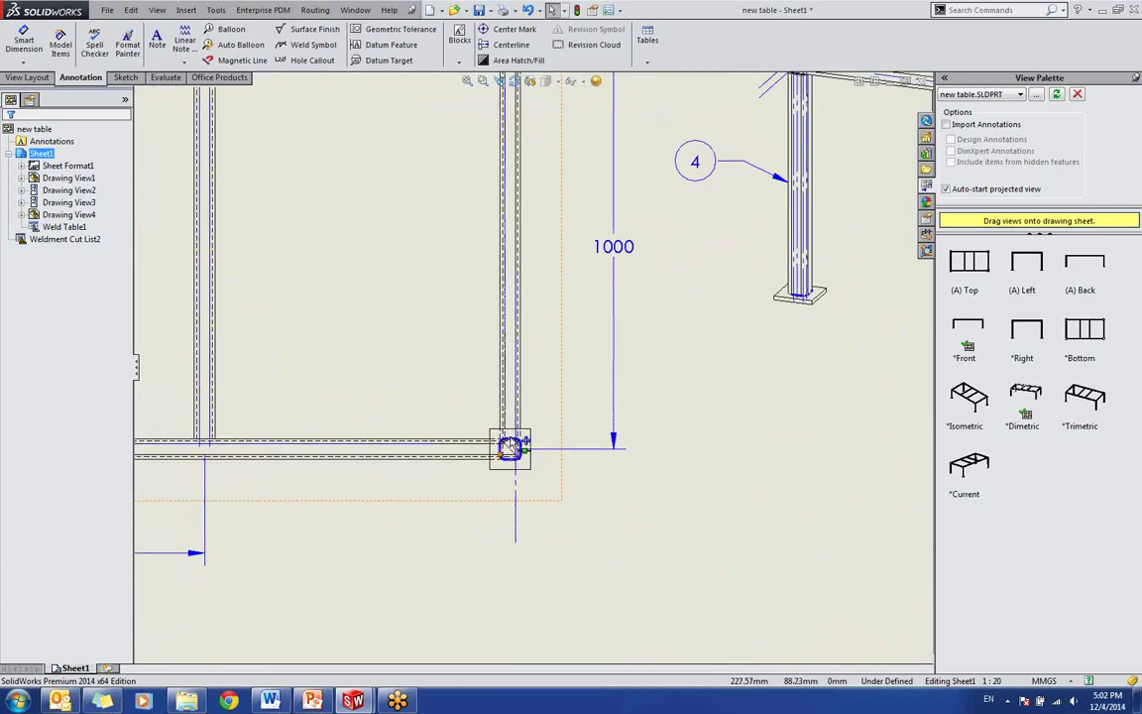
left_click(512, 442)
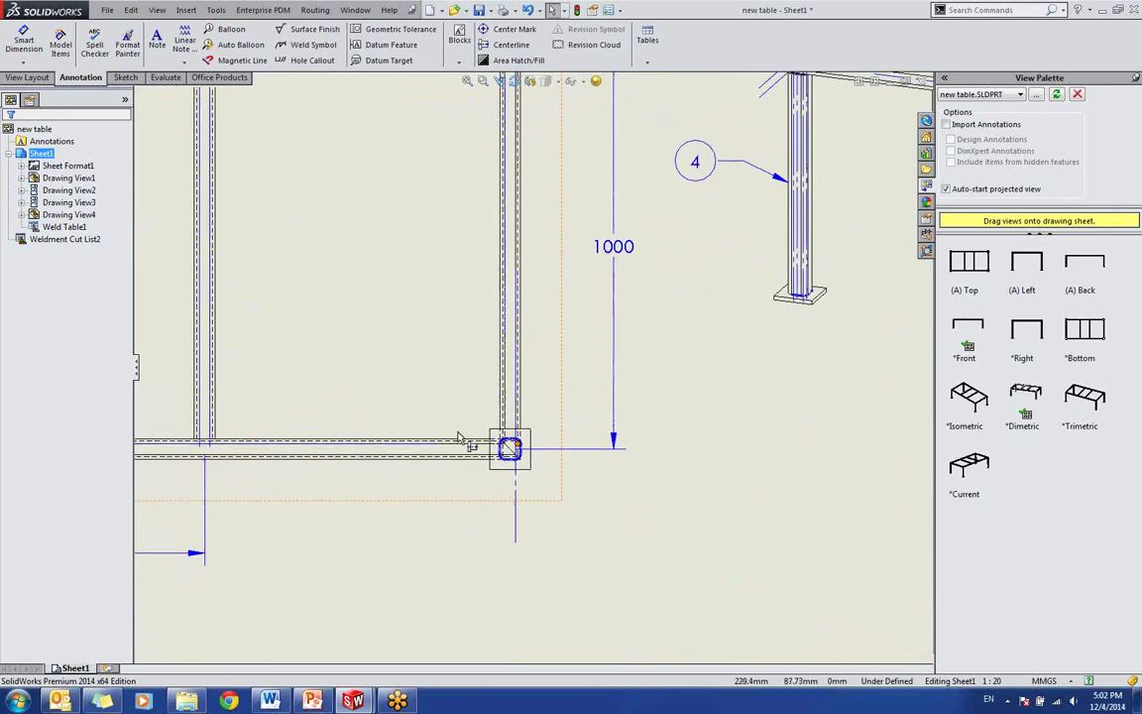
Step: Select the weld table in the drawing tree and check its available commands
left_click(69, 242)
left_click(69, 228)
right_click(72, 228)
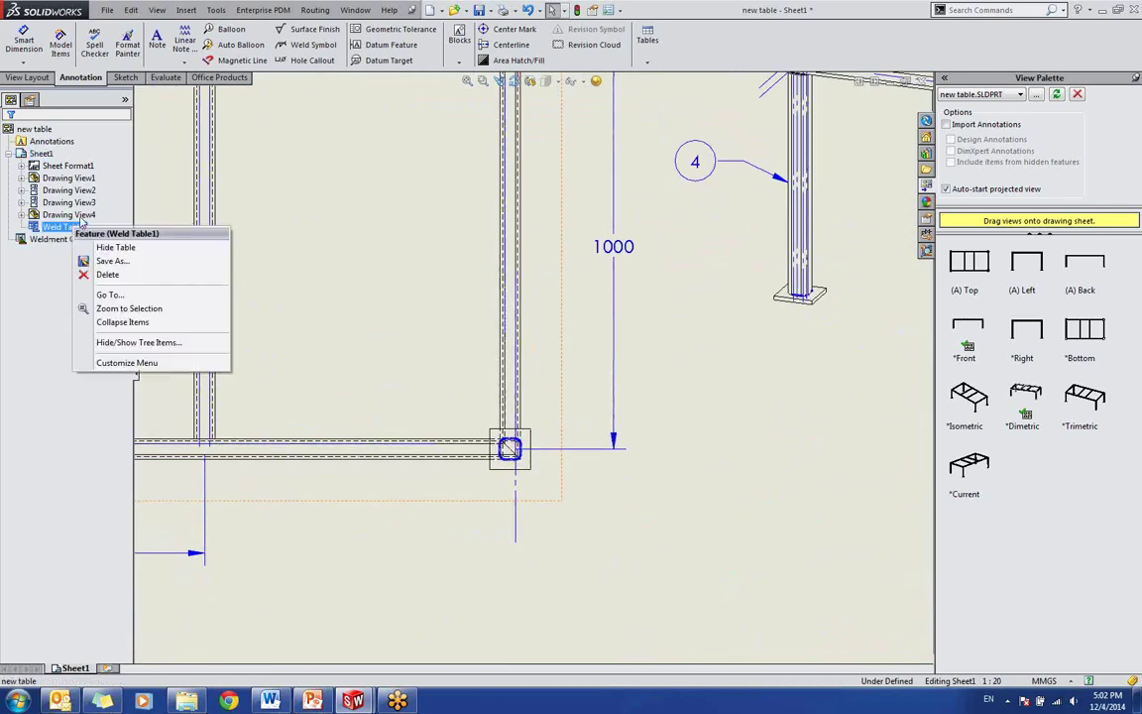
left_click(53, 230)
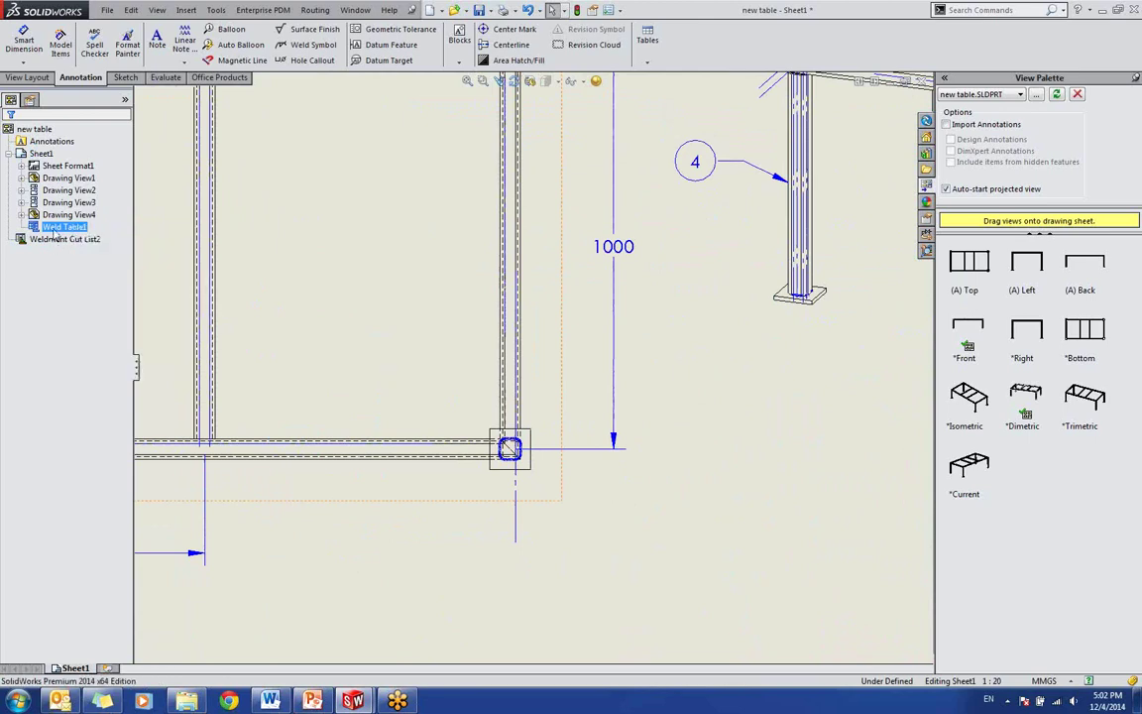
Step: Review the complete drawing sheet with its four views, weldment cut list and weld table
key("f")
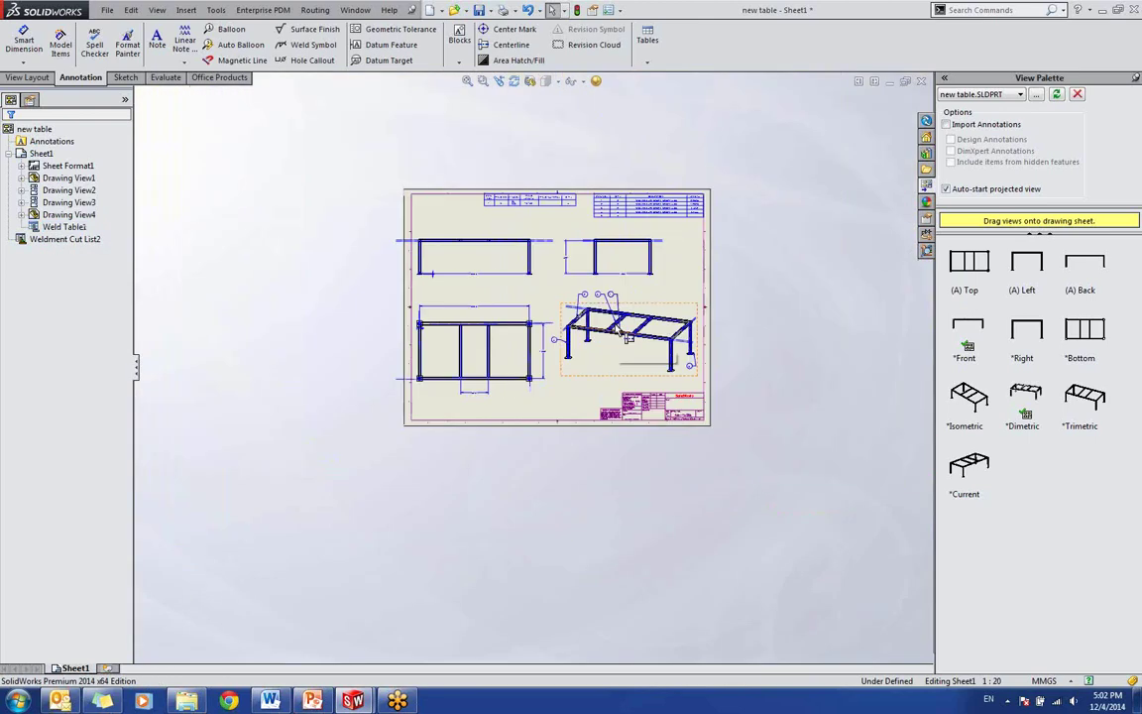
scroll(595, 263, "down", 3)
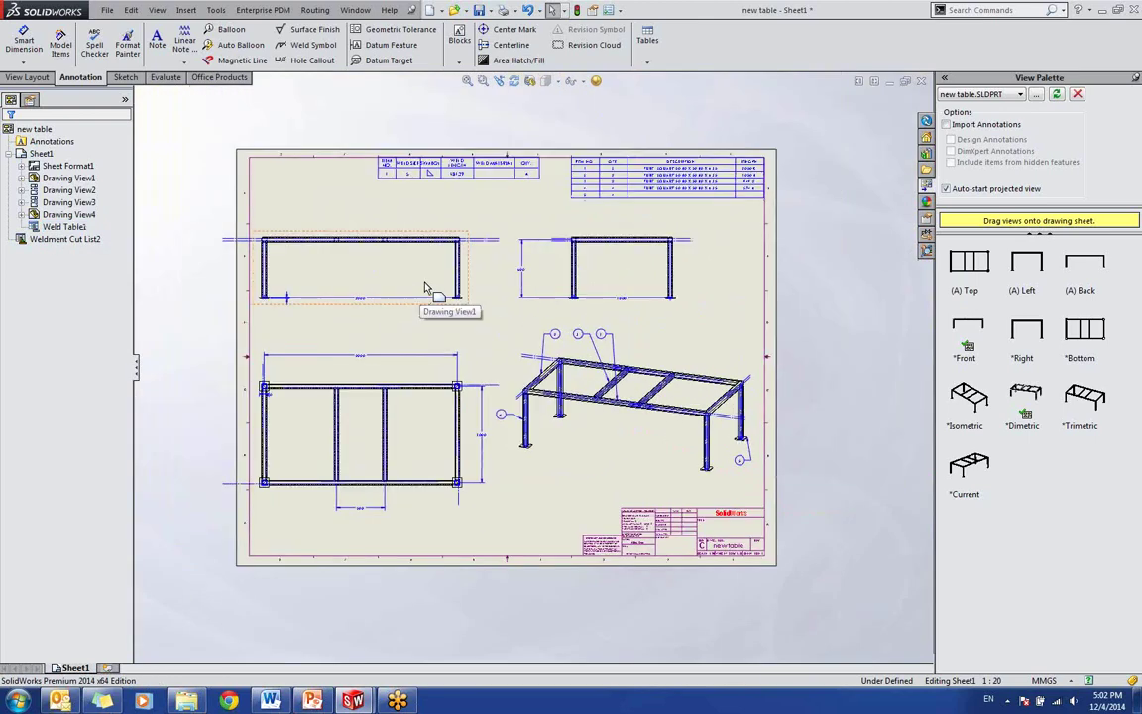
scroll(437, 298, "down", 2)
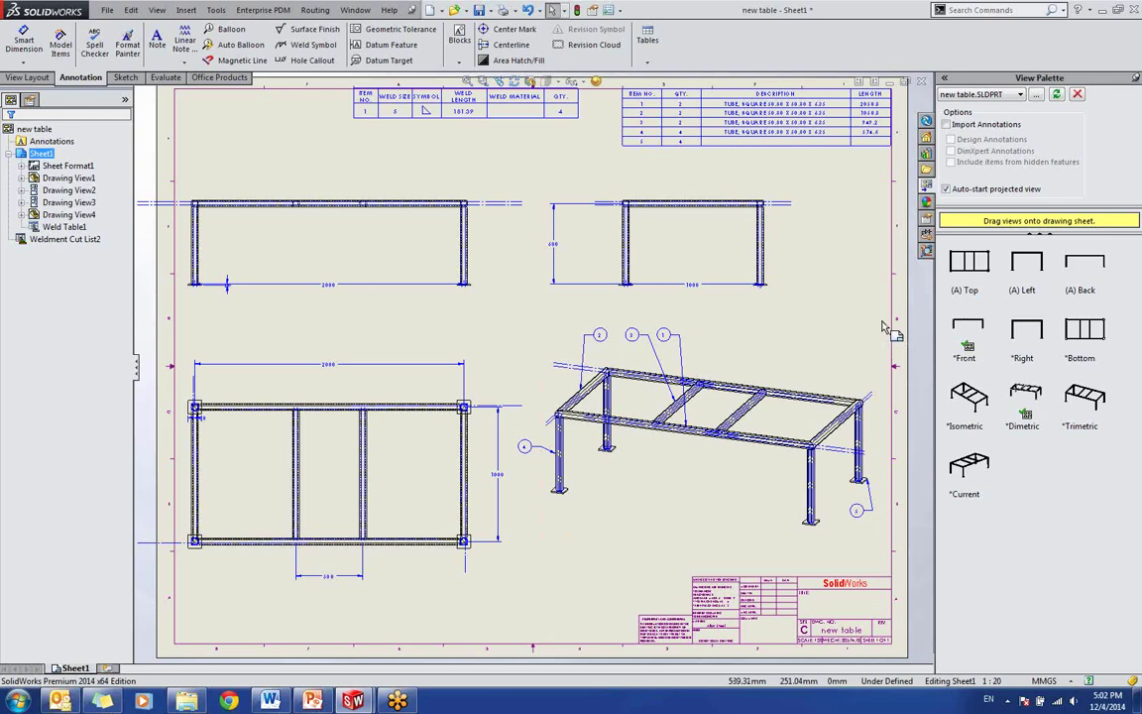
Step: Switch to the PowerPoint presentation and show slide 5 on the sheet metal computer cover and its bend table drawing
left_click(313, 701)
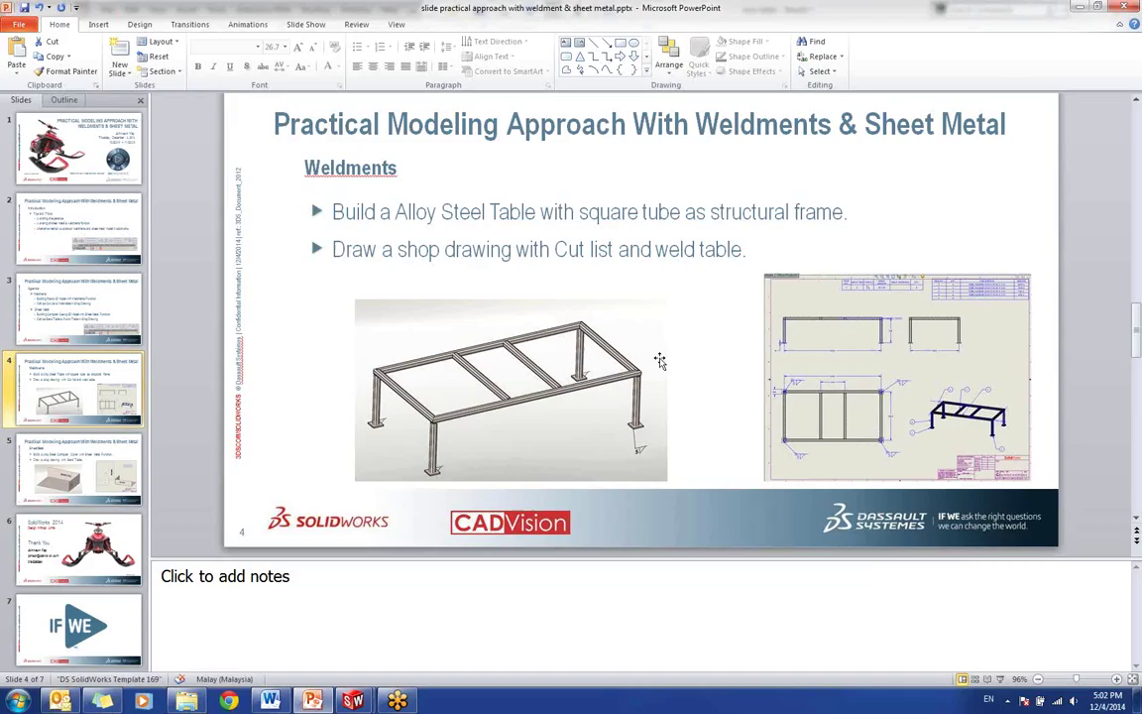
left_click(117, 454)
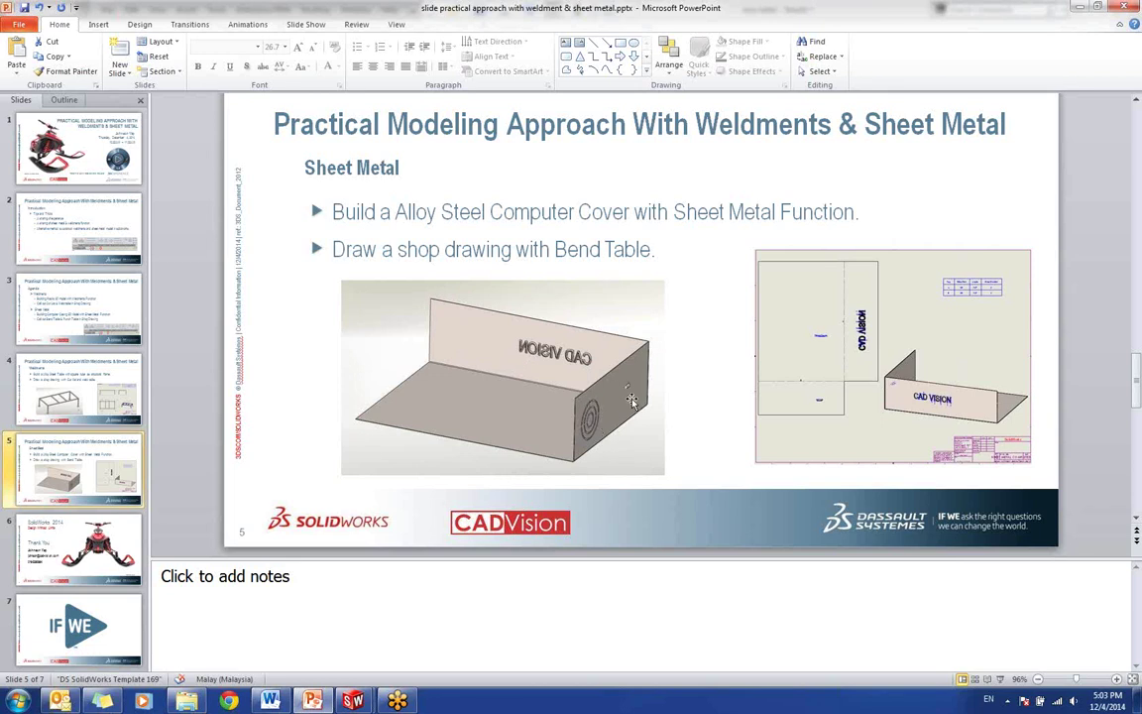
left_click(691, 349)
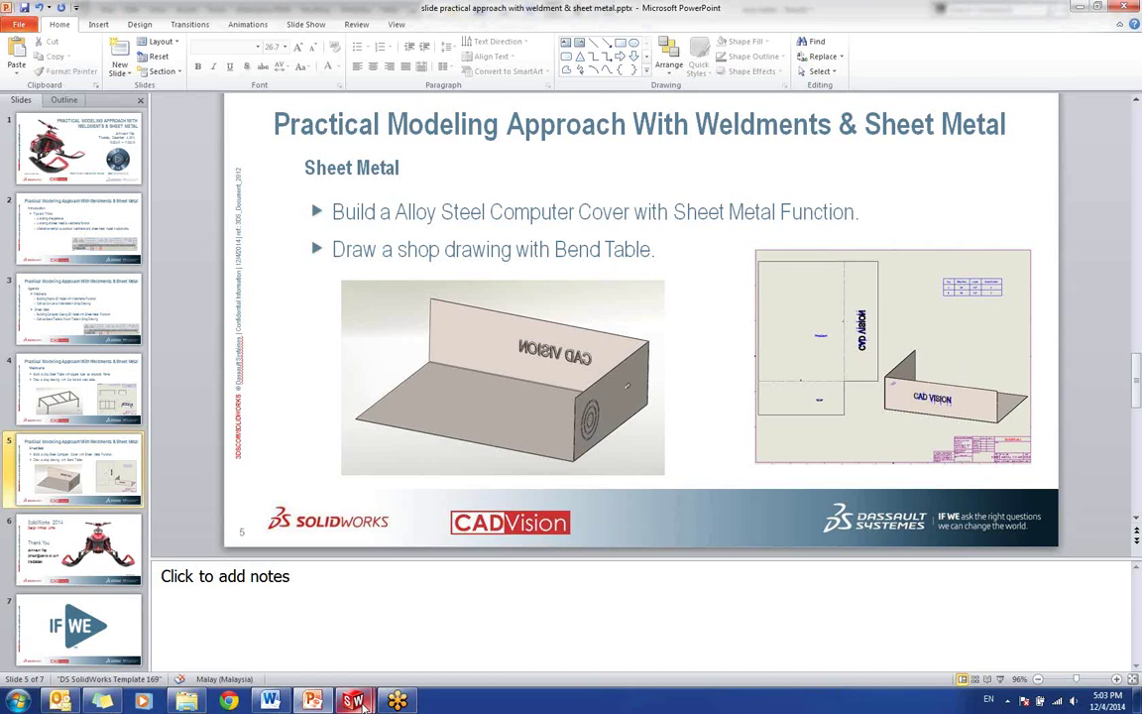
Step: Return to SolidWorks and close the table drawing and its part without saving the changes
mouse_move(363, 704)
left_click(421, 627)
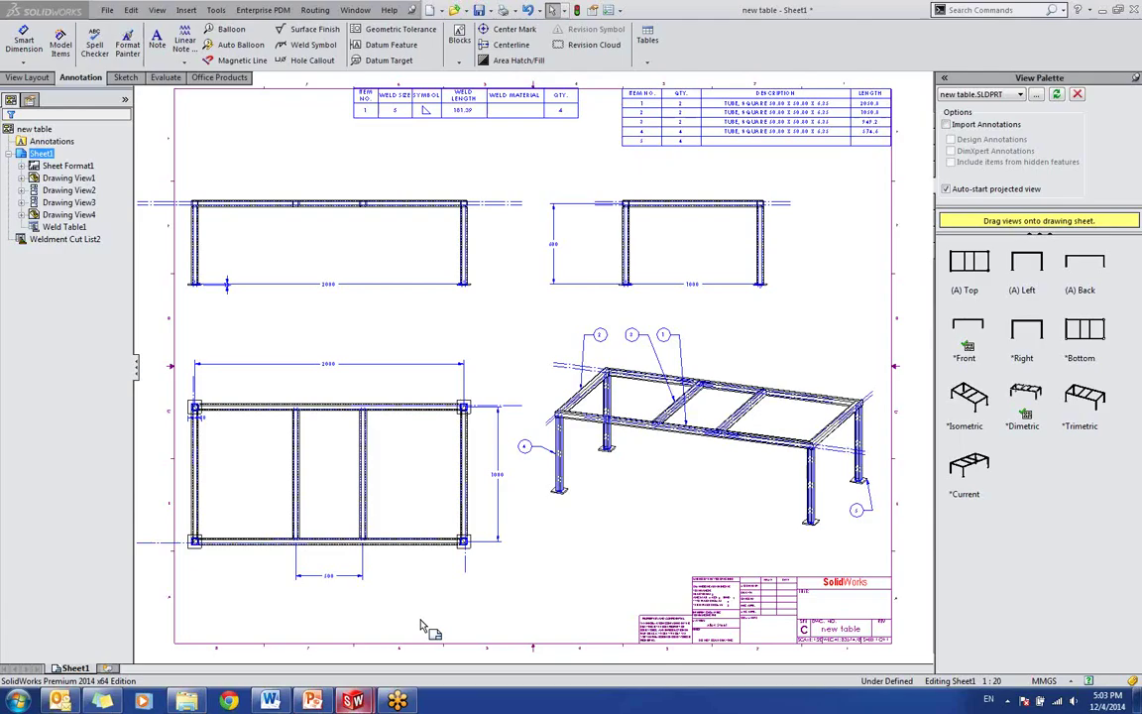
left_click(921, 81)
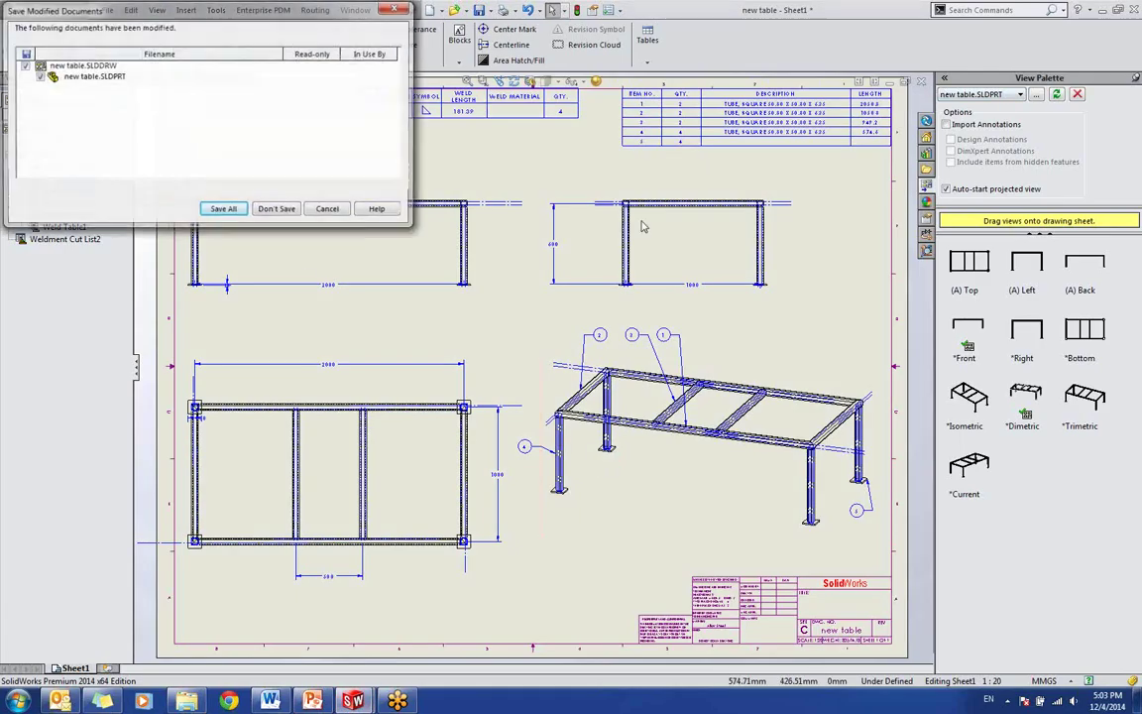
left_click(283, 210)
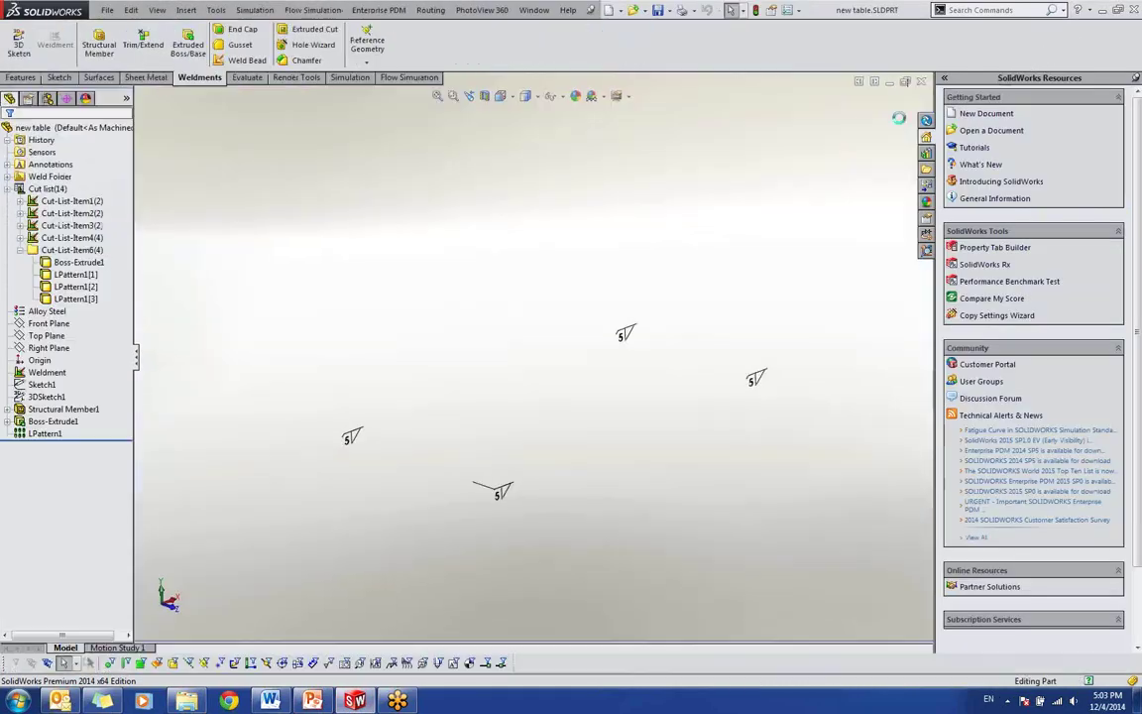
left_click(921, 81)
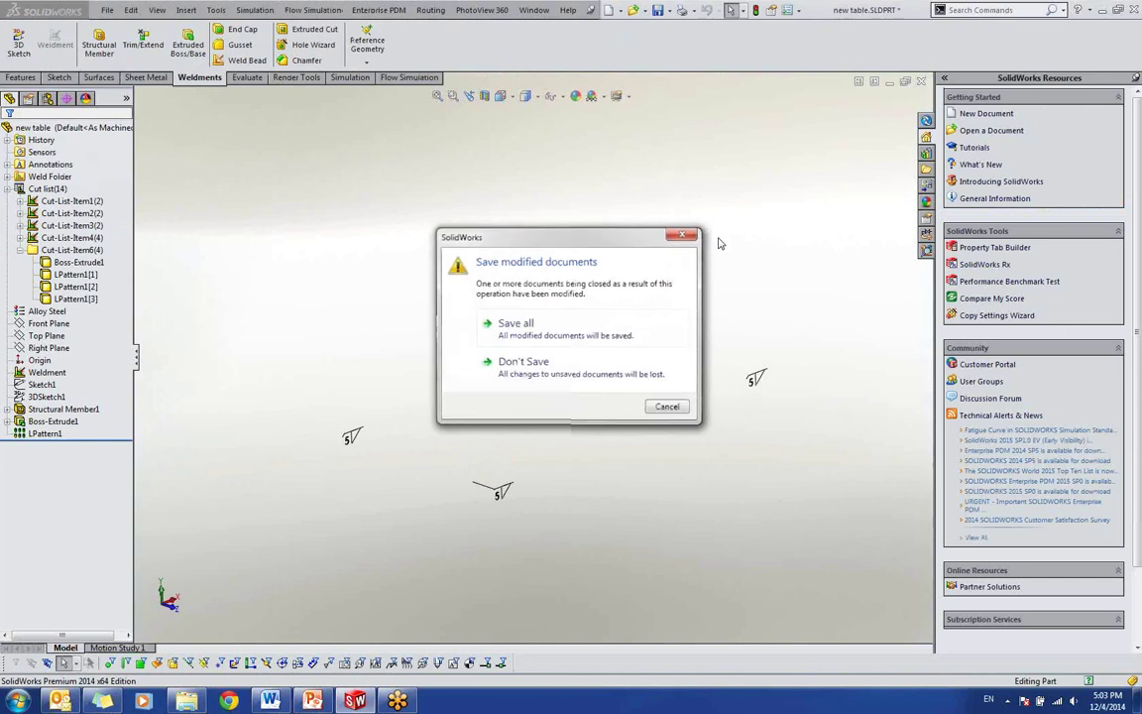
left_click(600, 379)
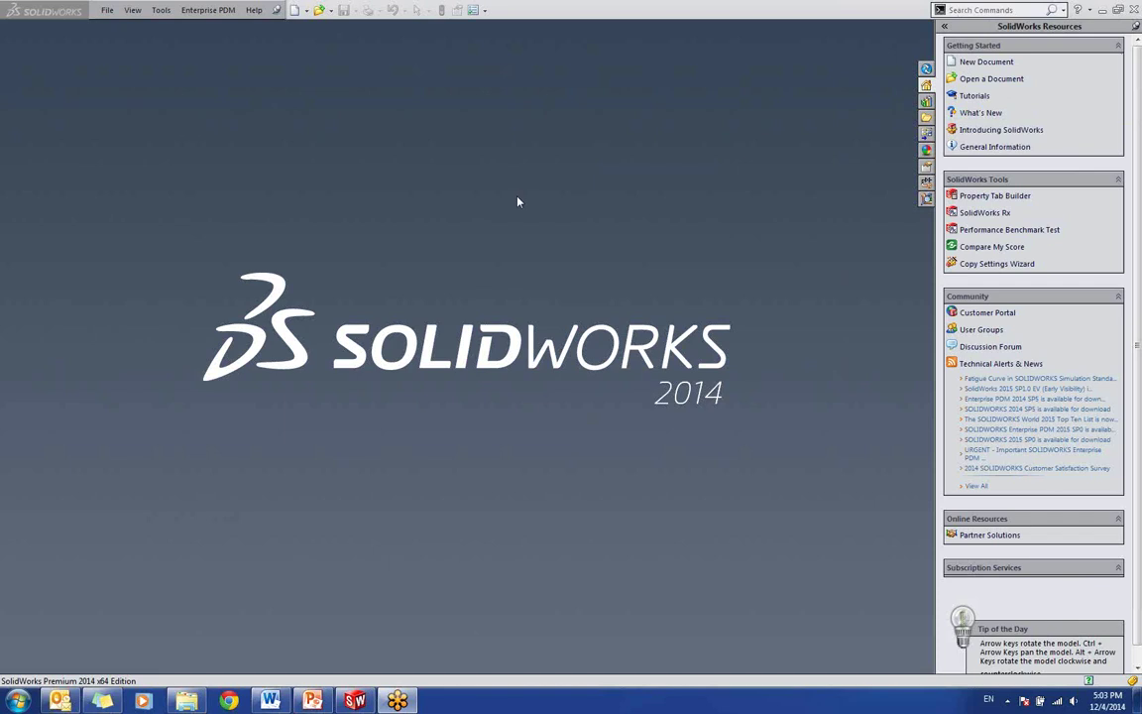
Step: Create a new part document and bring up the sheet metal commands
left_click(107, 10)
left_click(115, 34)
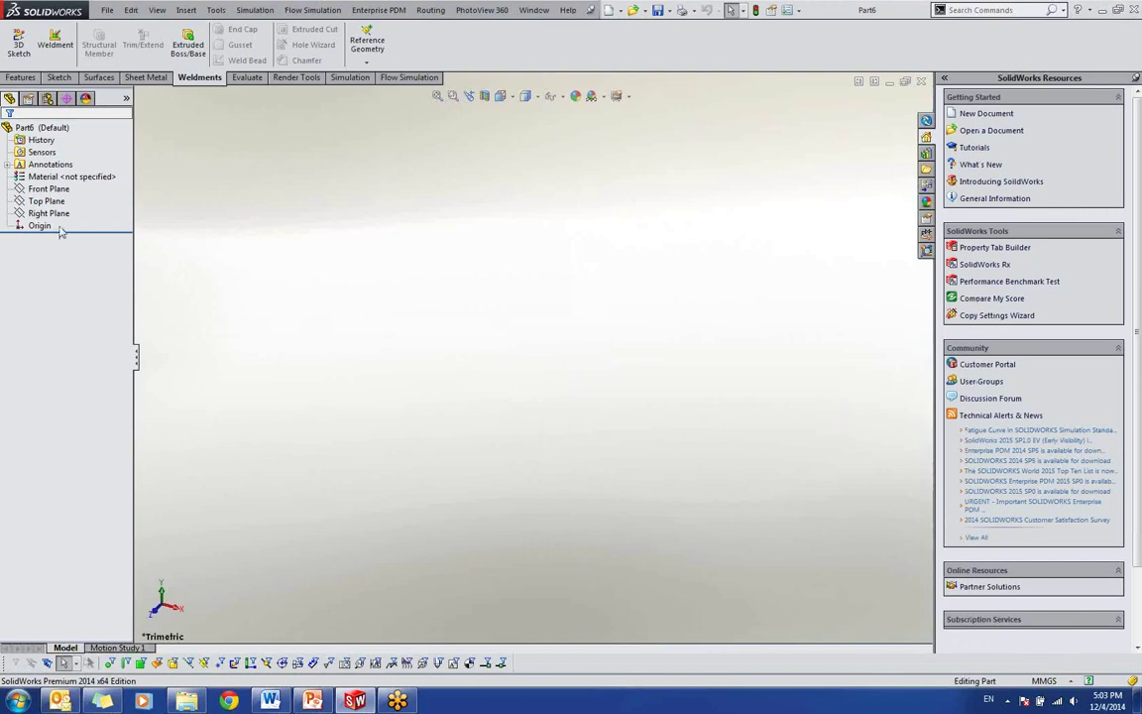
left_click(145, 81)
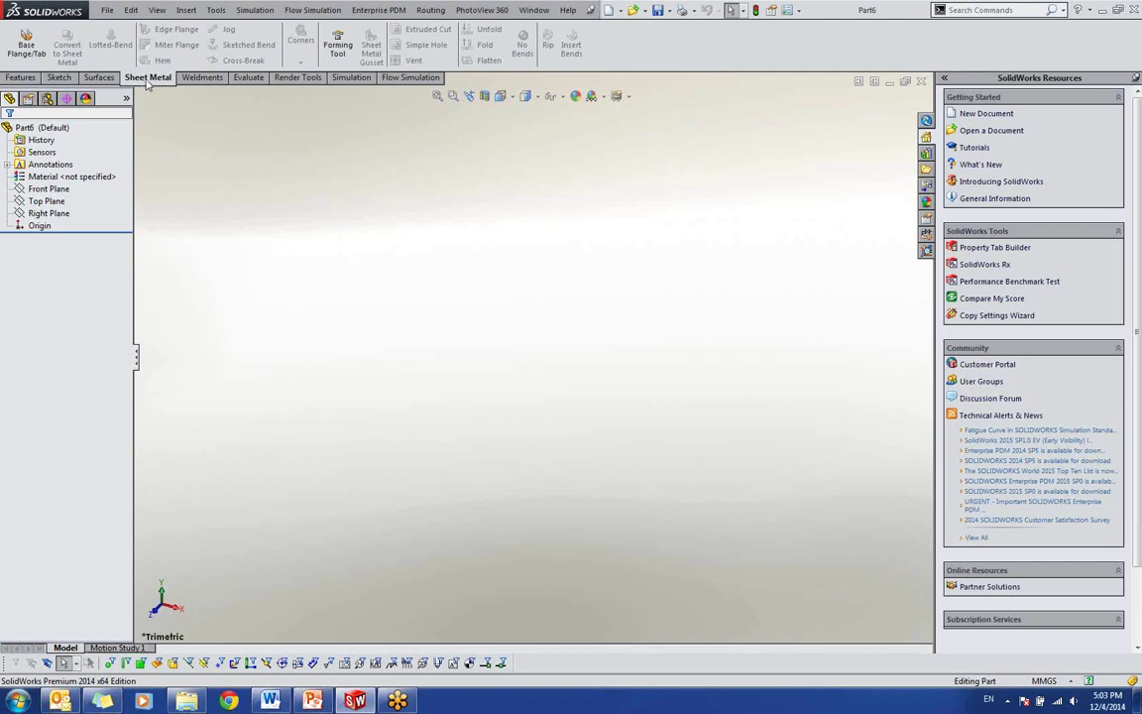
Step: Start a sketch on the Top Plane and draw a center rectangle centred on the origin
left_click(59, 202)
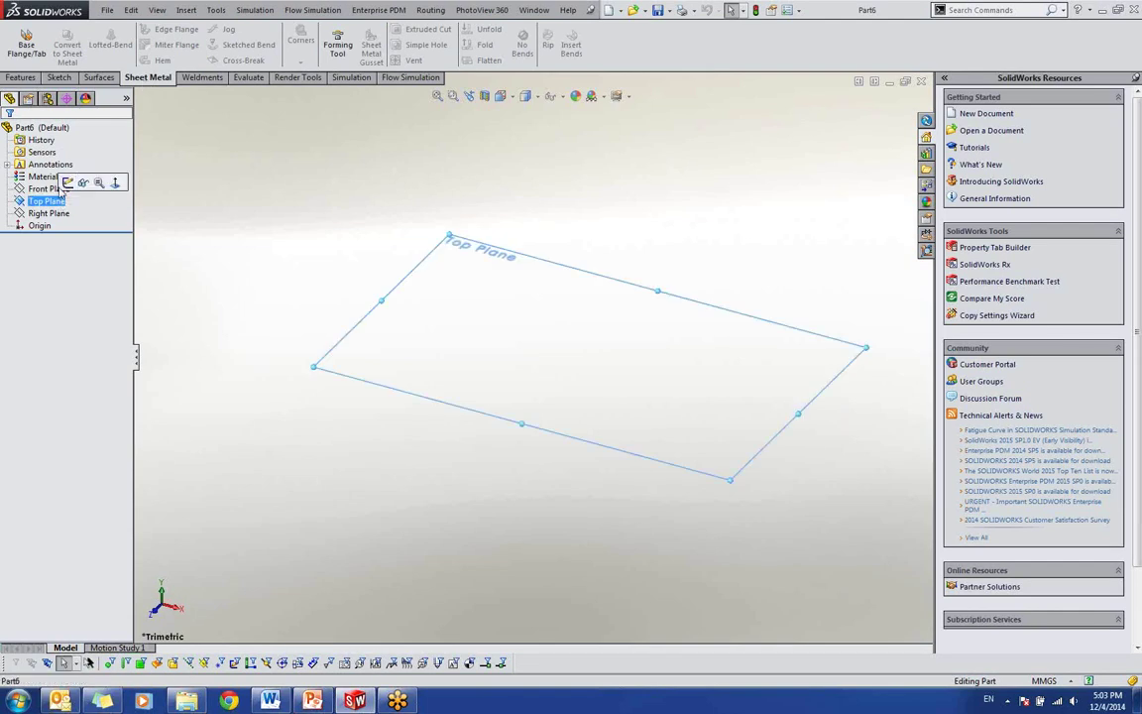
left_click(80, 184)
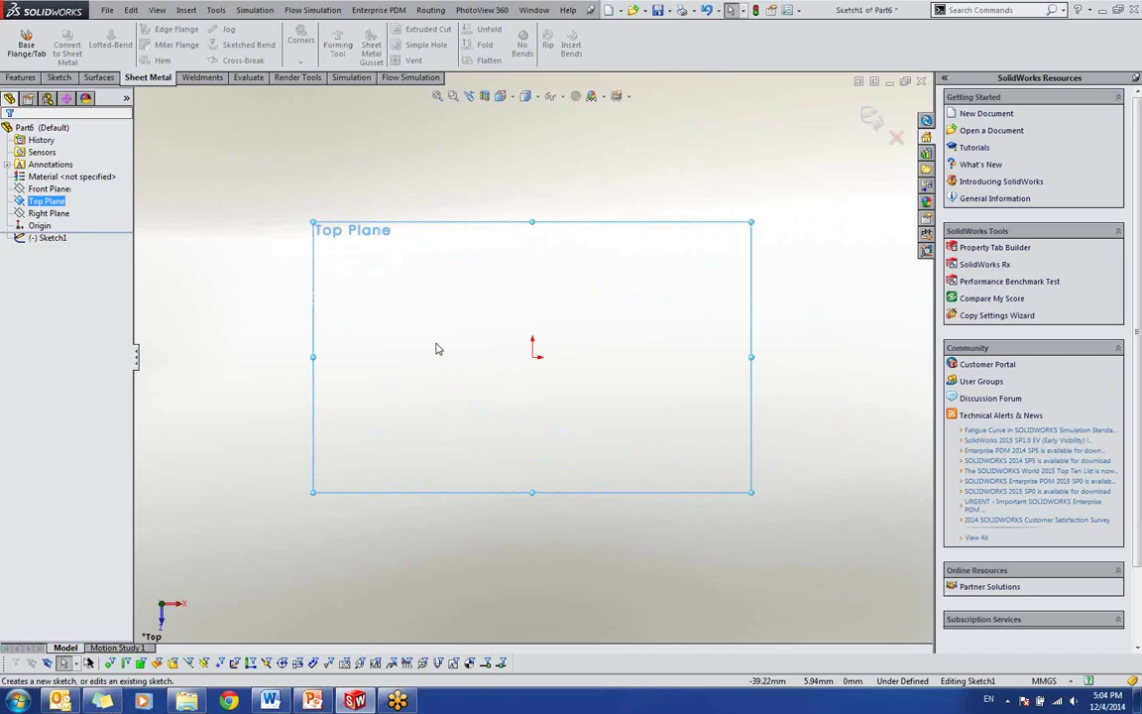
right_click_drag(446, 385, 444, 466)
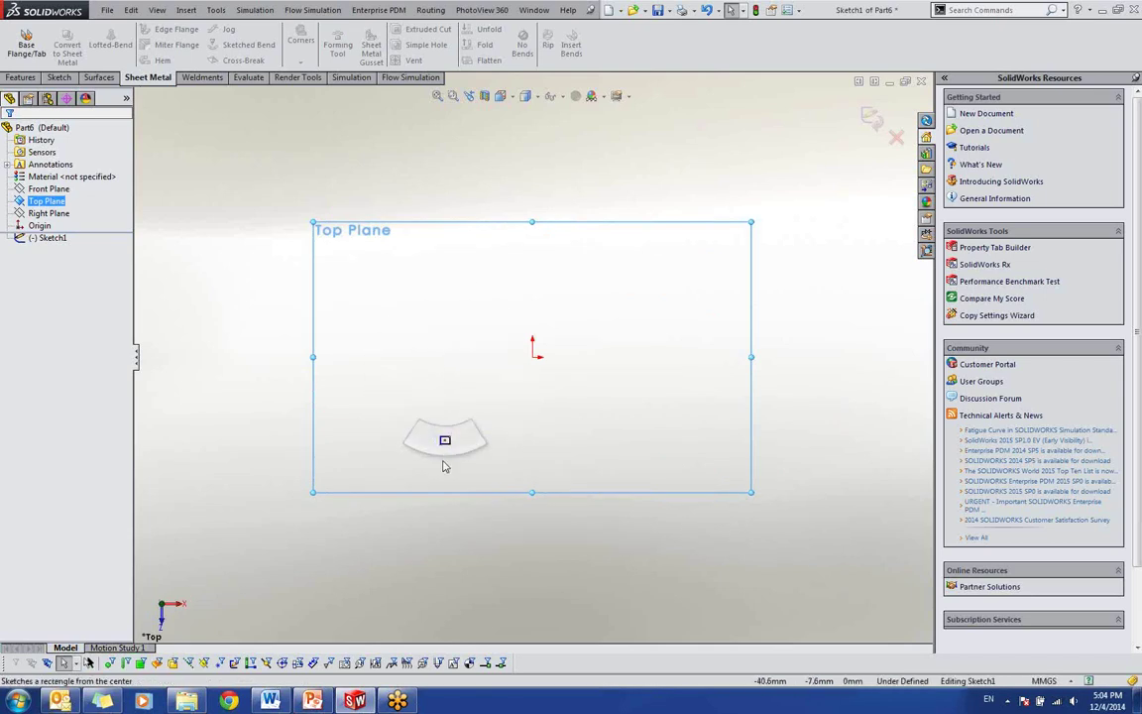
left_click(533, 349)
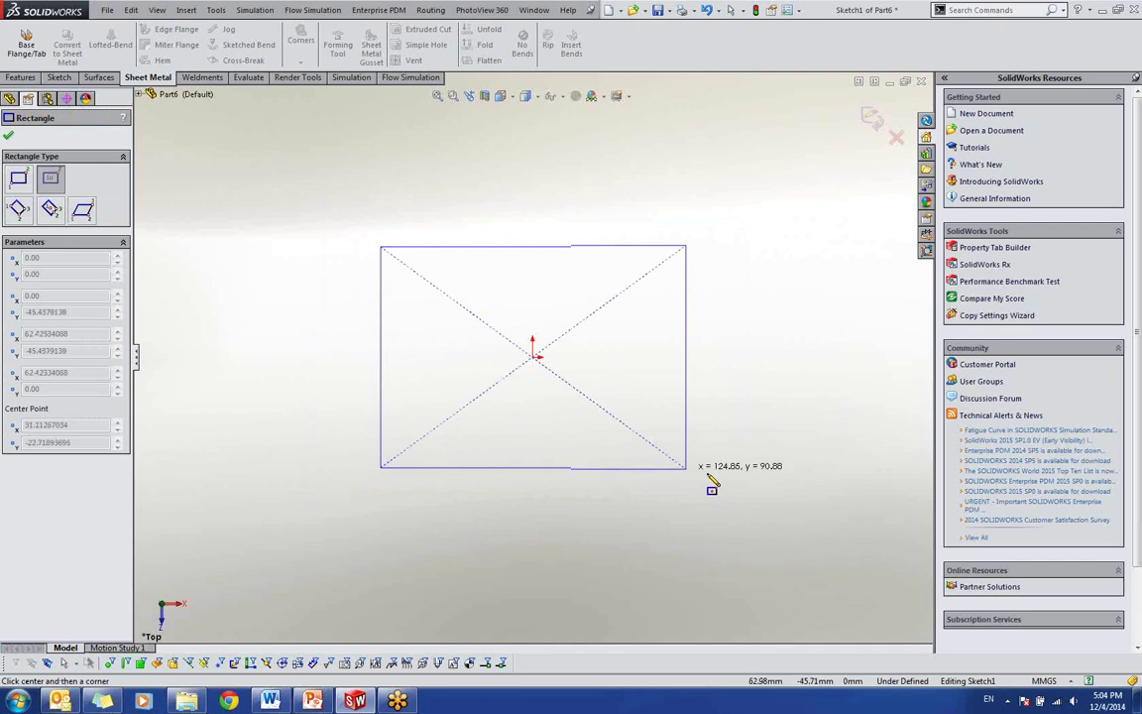
Step: Finish the center rectangle about the origin and dimension its width to 700 mm
left_click(775, 474)
key("Escape")
right_click_drag(644, 572, 643, 462)
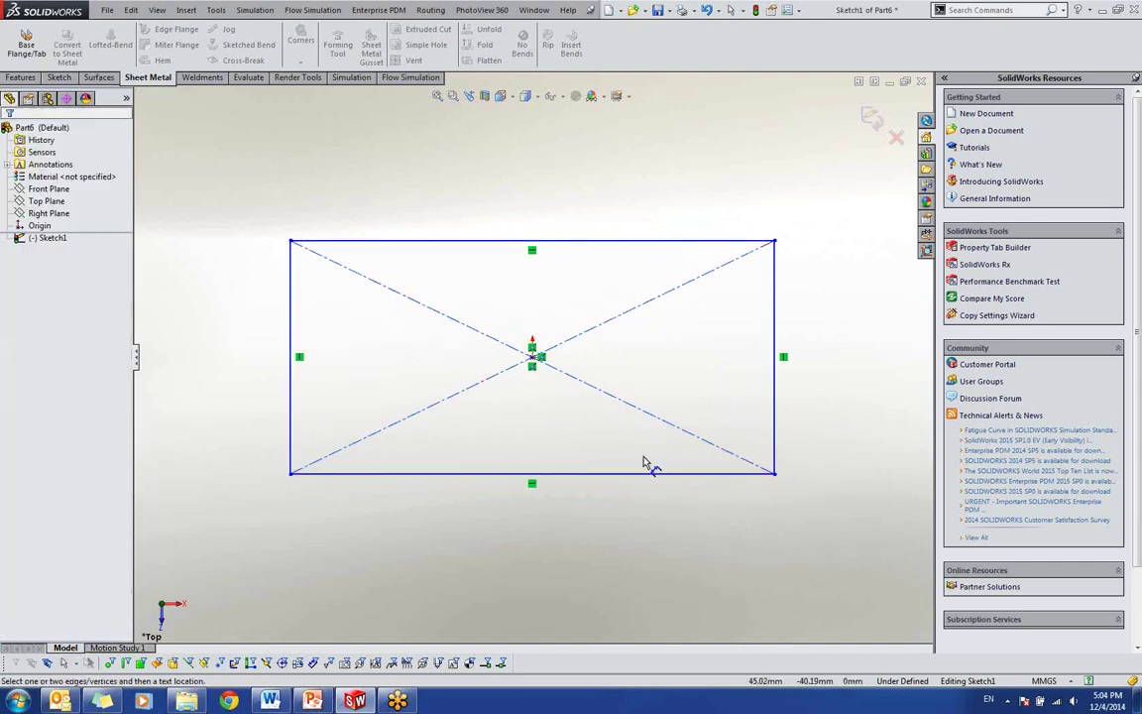
left_click(650, 474)
left_click(638, 536)
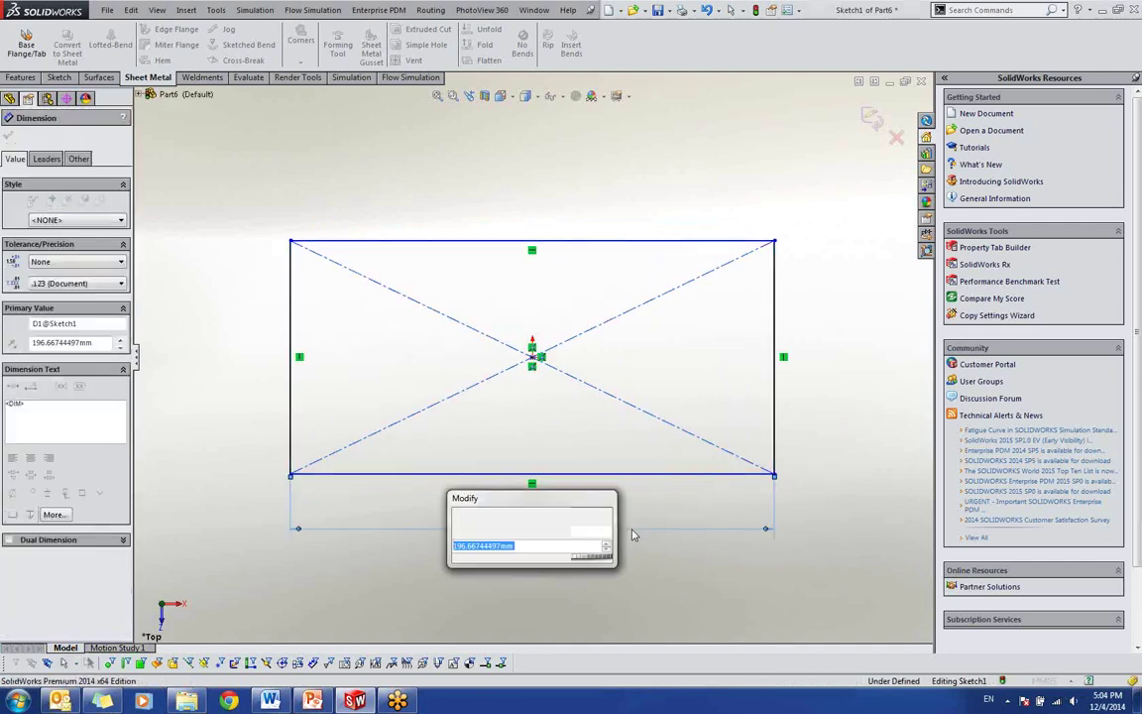
type("7000")
key("Return")
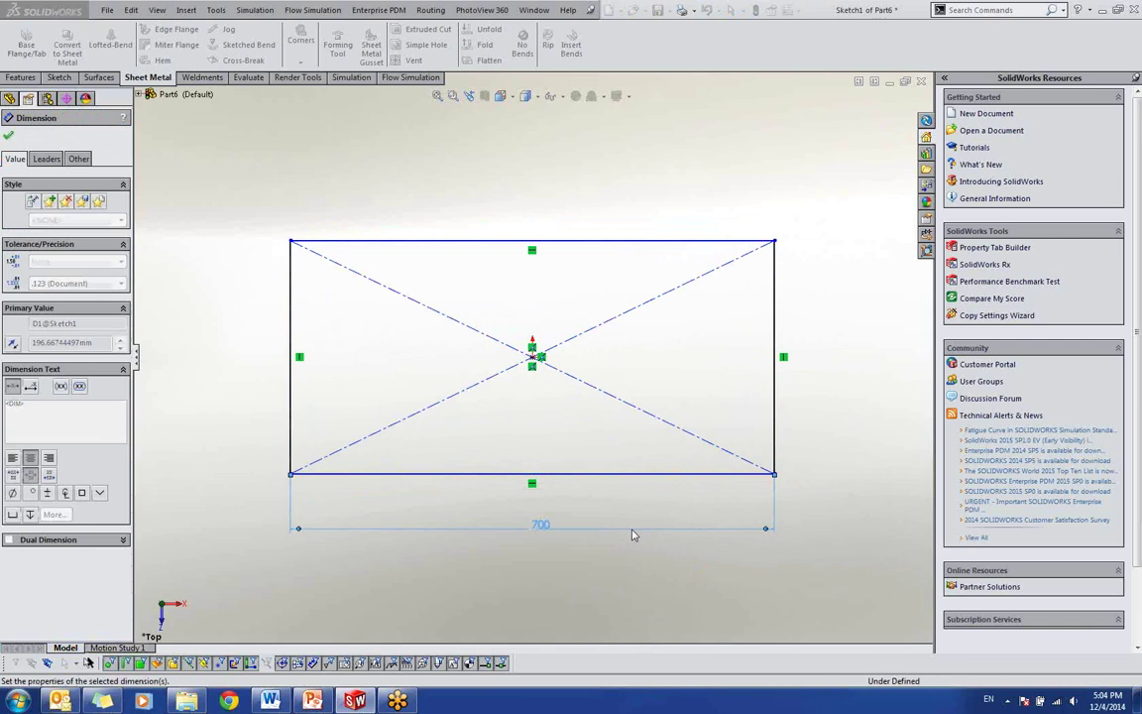
Step: Dimension the rectangle's height to 300 mm and exit the sketch
left_click(775, 342)
left_click(842, 346)
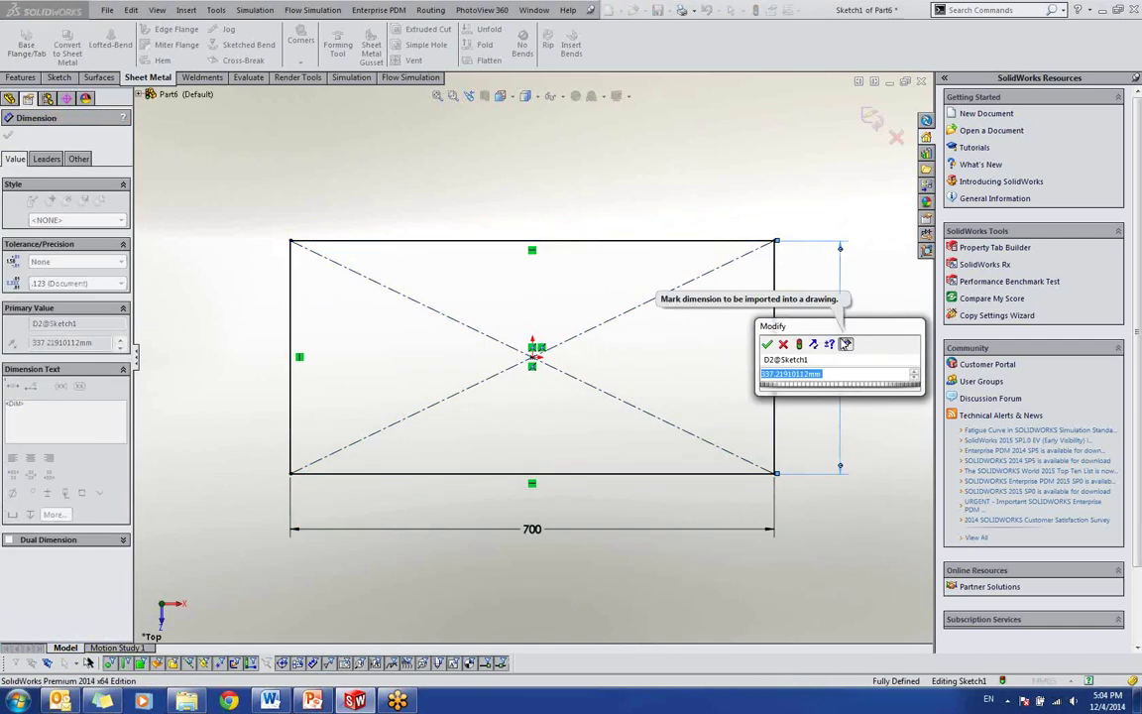
type("300")
key("Return")
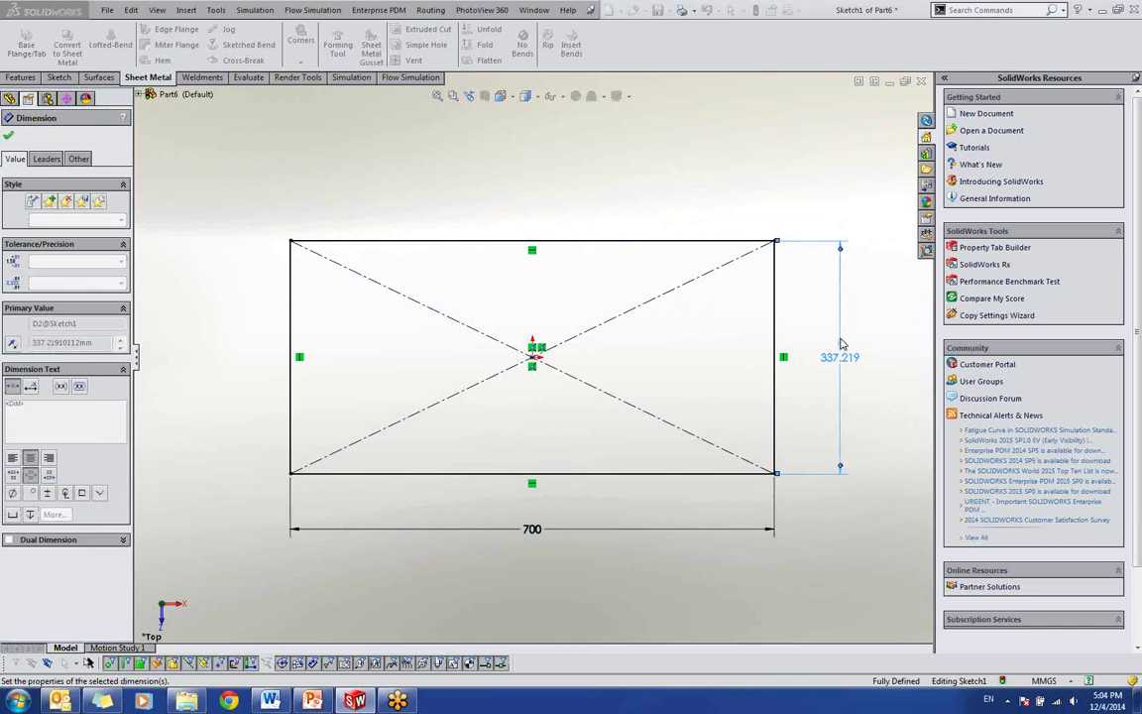
key("Escape")
mouse_move(591, 435)
middle_mouse_down()
mouse_move(588, 321)
mouse_move(612, 339)
mouse_move(605, 349)
middle_mouse_up()
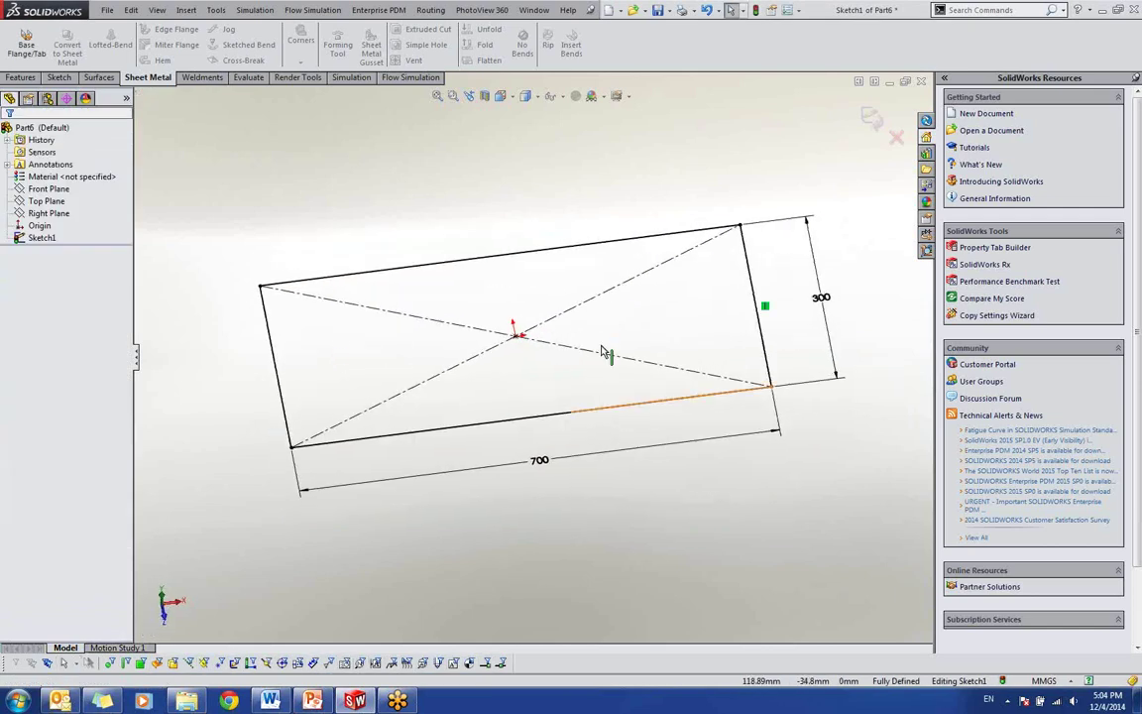
left_click(872, 117)
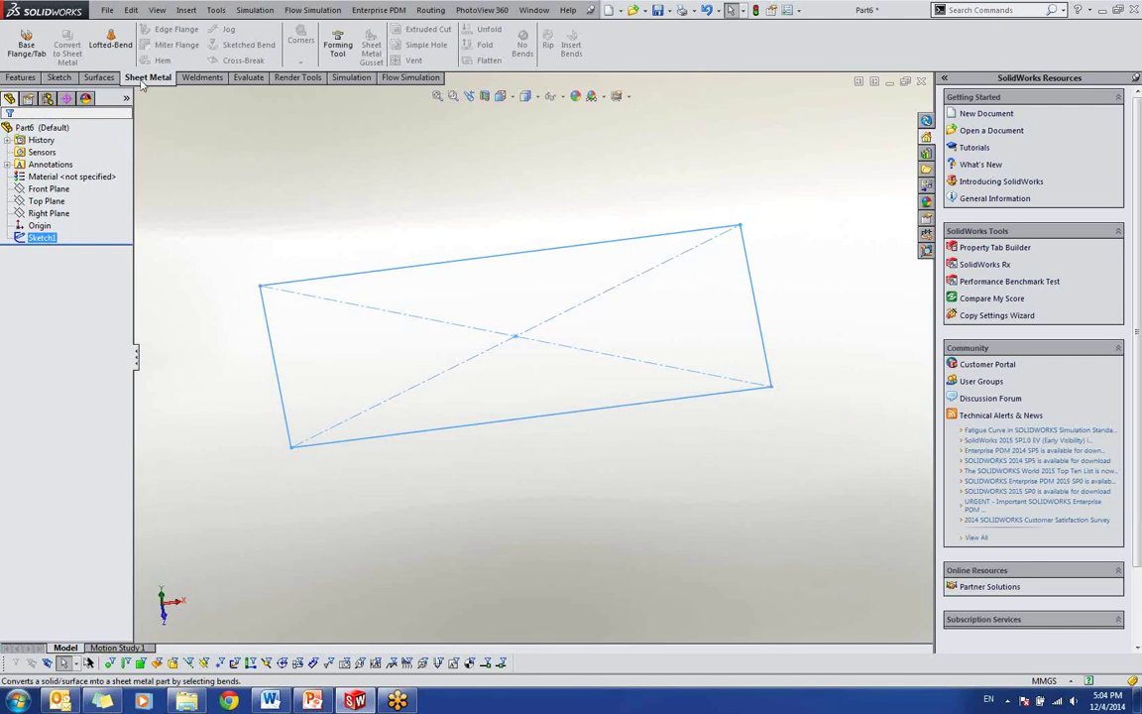
Step: Start a Base Flange from the rectangle sketch and enable the use of a gauge table
left_click(18, 45)
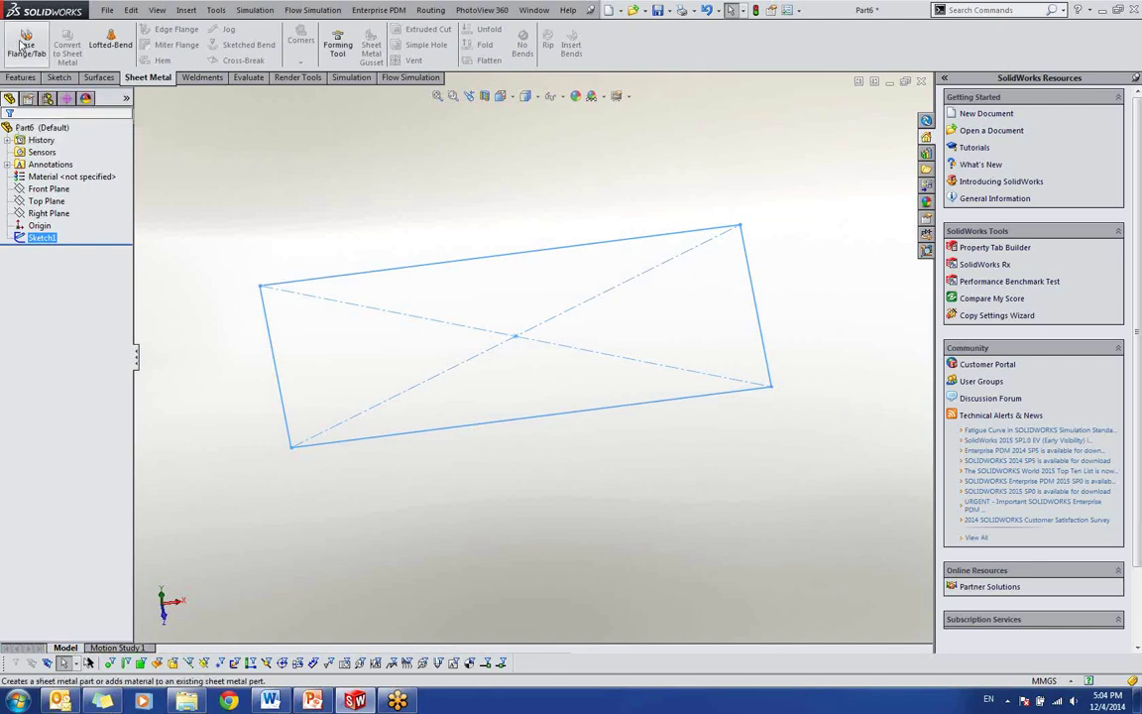
middle_click_drag(347, 353, 337, 304)
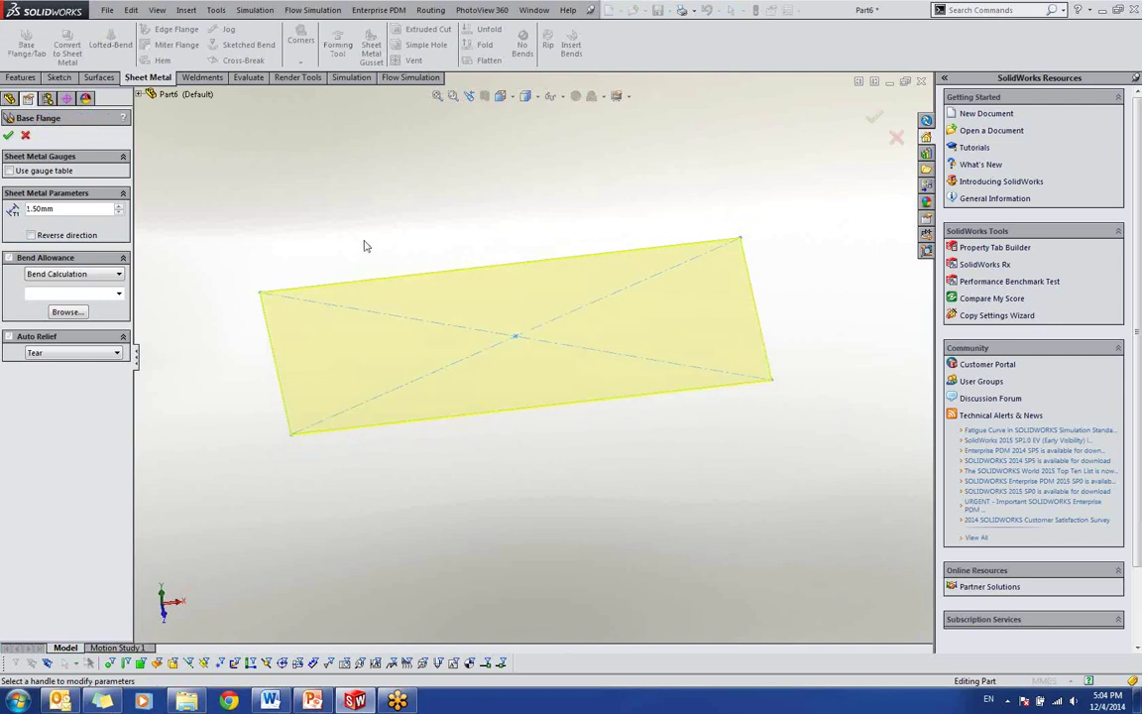
left_click(18, 174)
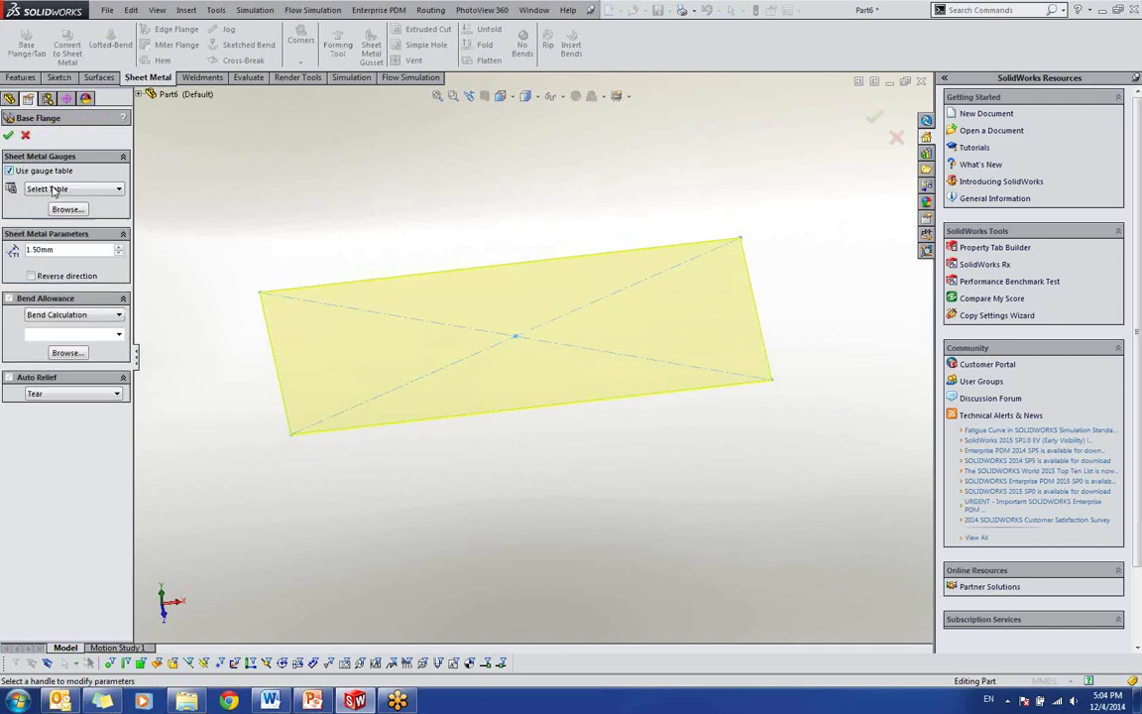
Step: Browse for the gauge table folder, expanding C:\Program Files\SolidWorks Corp 2014\SolidWorks
left_click(65, 210)
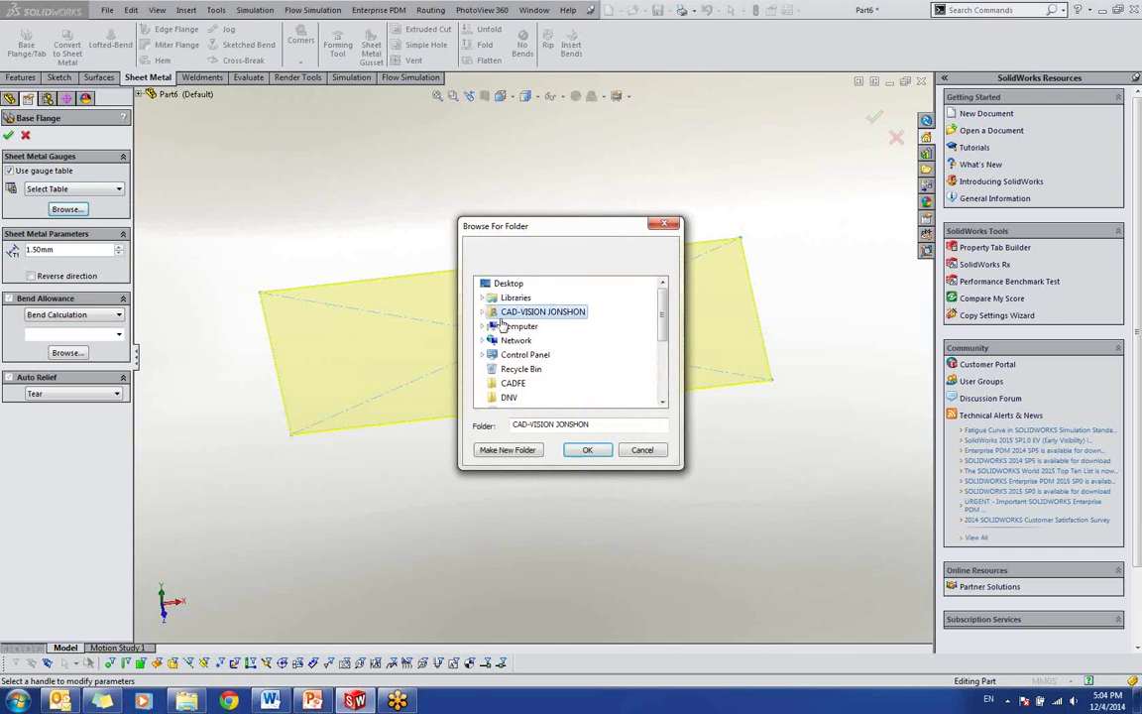
left_click(483, 326)
left_click(492, 340)
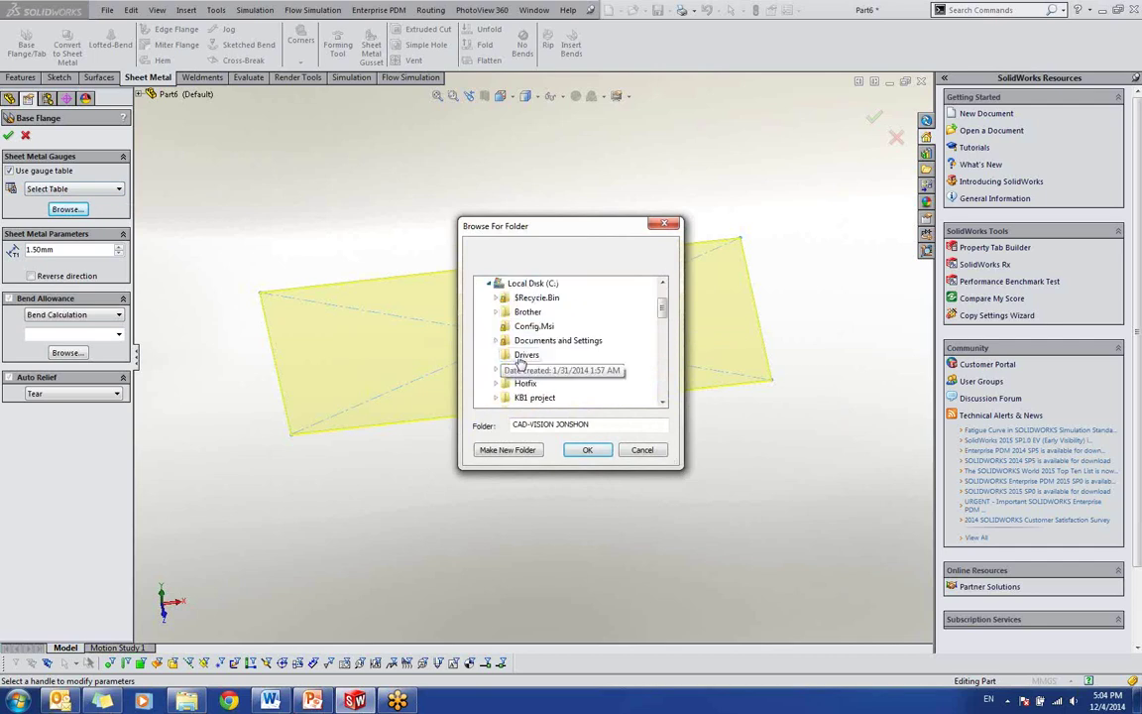
scroll(473, 359, "down", 1)
scroll(515, 382, "down", 1)
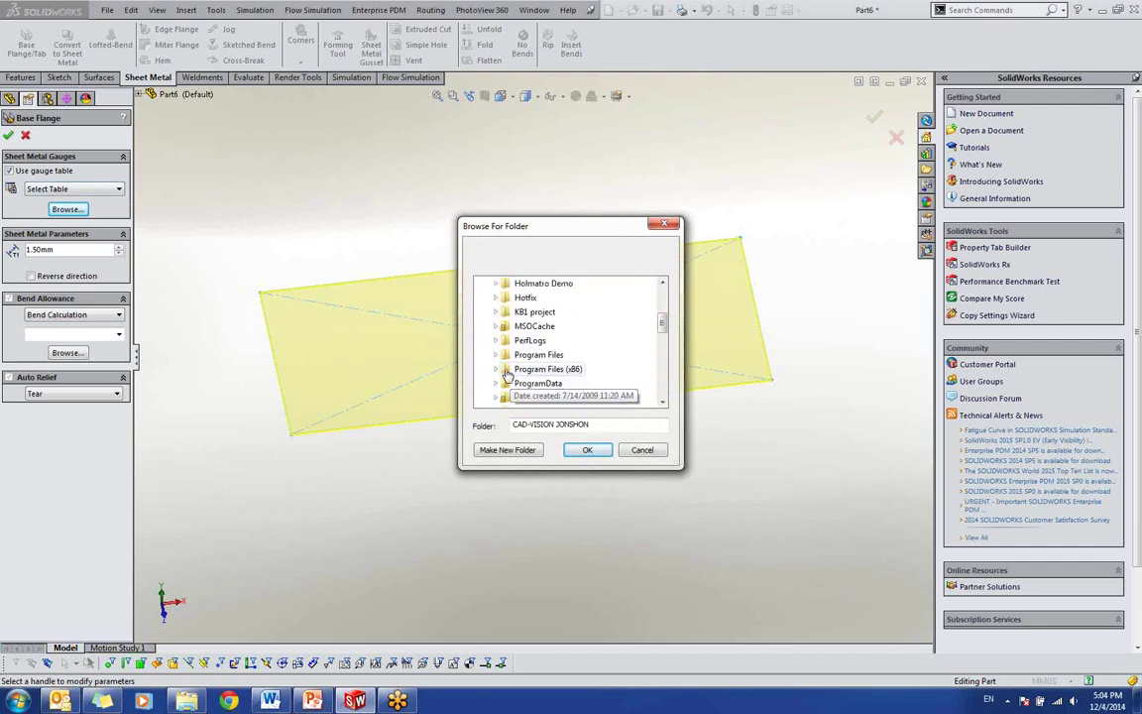
scroll(518, 385, "down", 1)
scroll(522, 395, "up", 1)
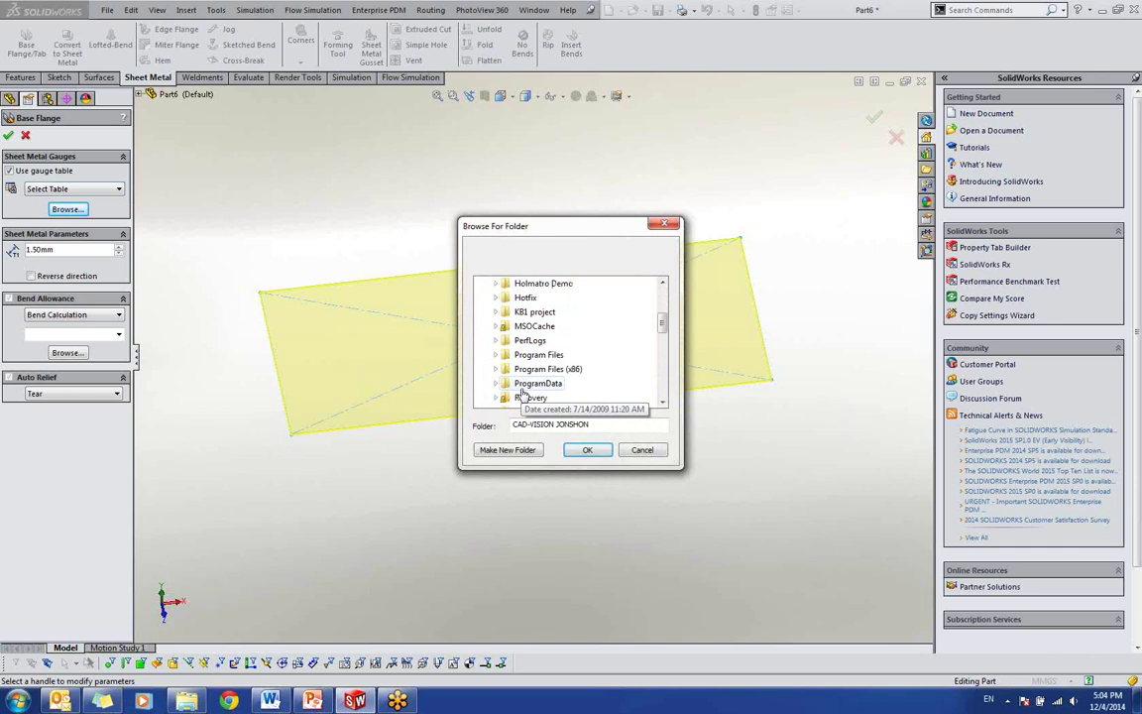
scroll(522, 391, "down", 2)
scroll(520, 367, "up", 1)
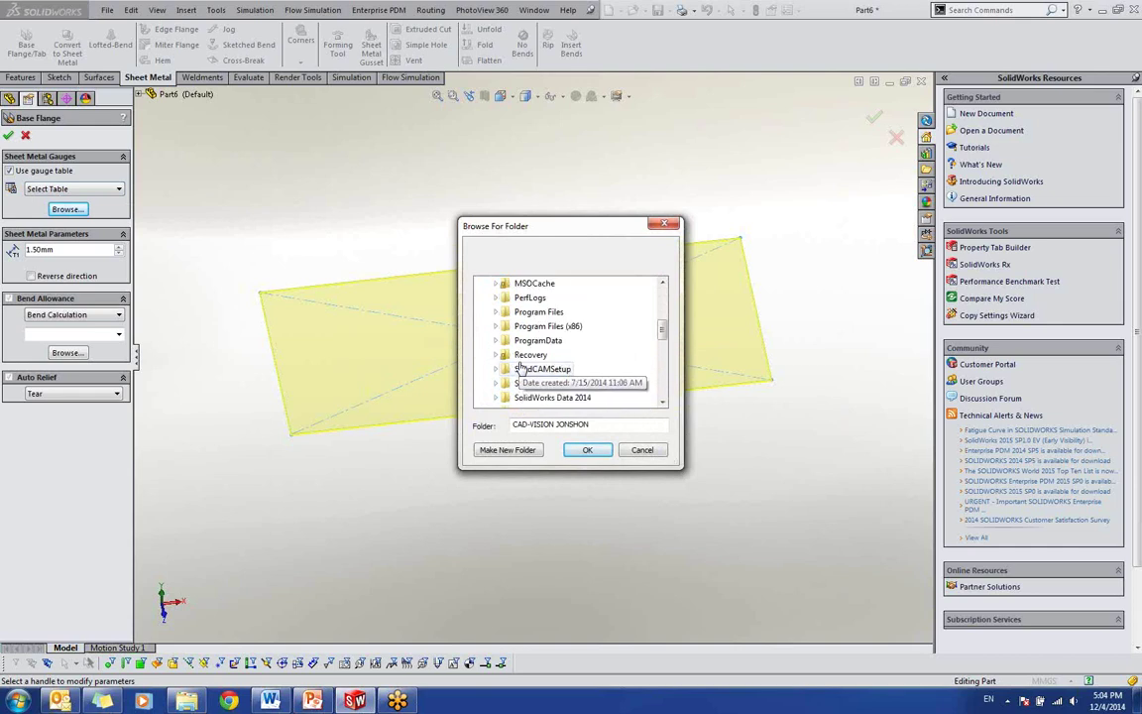
left_click(495, 312)
scroll(562, 369, "down", 1)
scroll(563, 375, "down", 4)
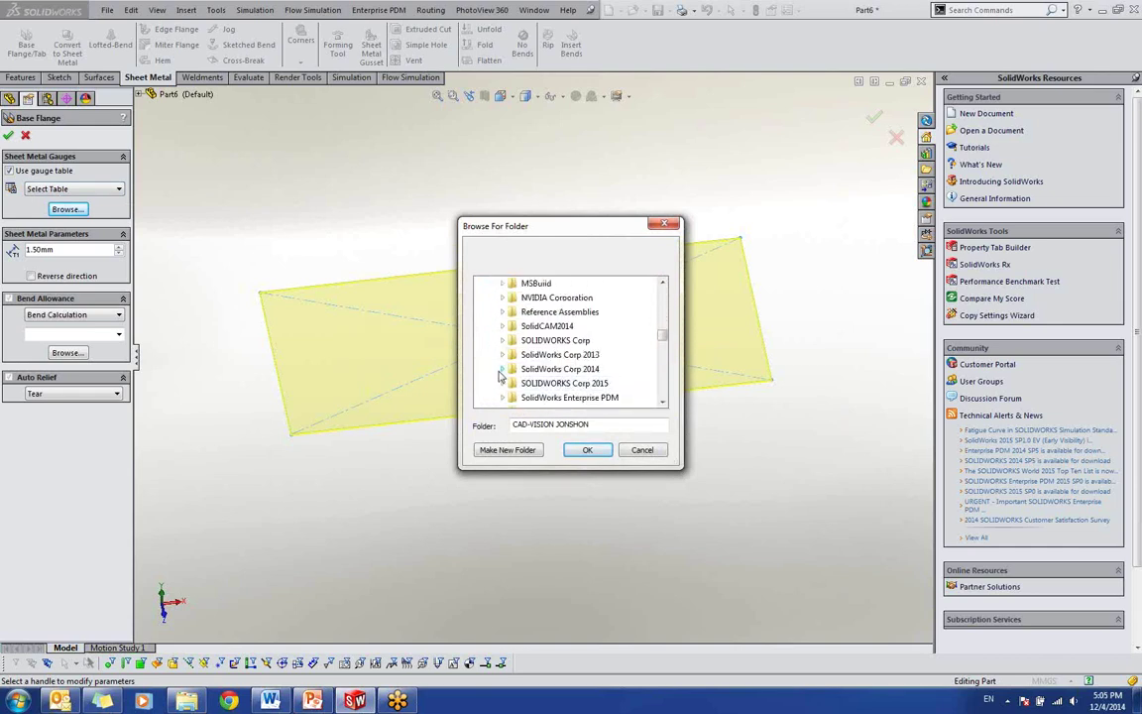
left_click(501, 369)
scroll(503, 328, "down", 1)
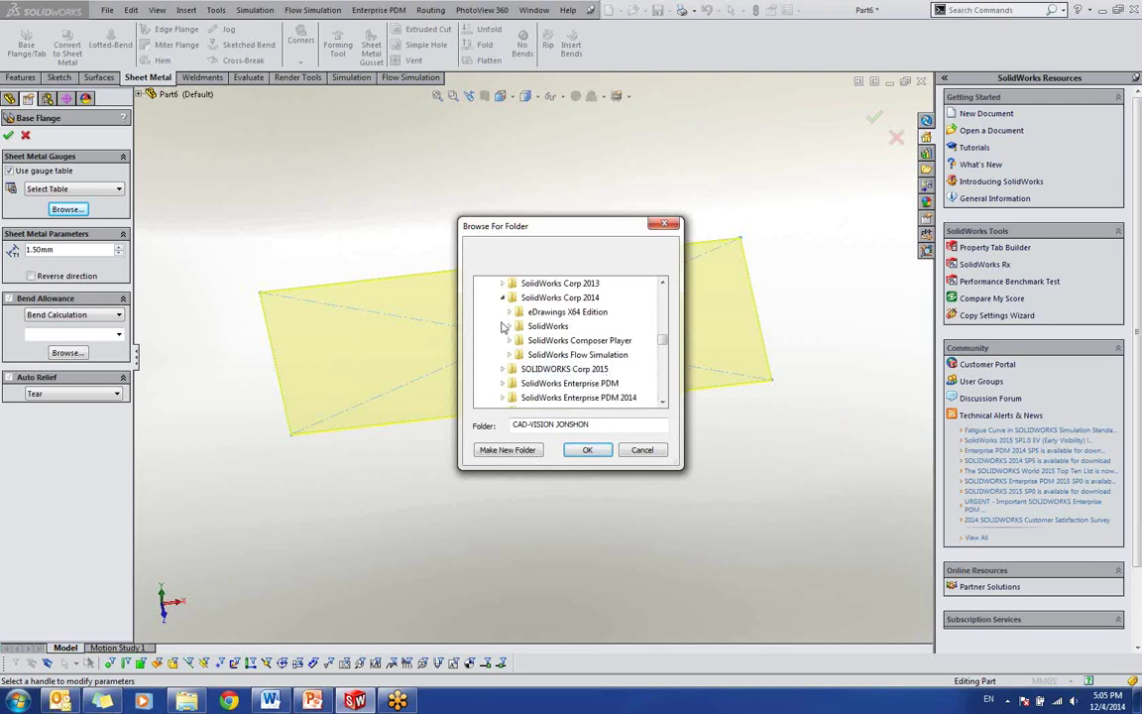
left_click(510, 326)
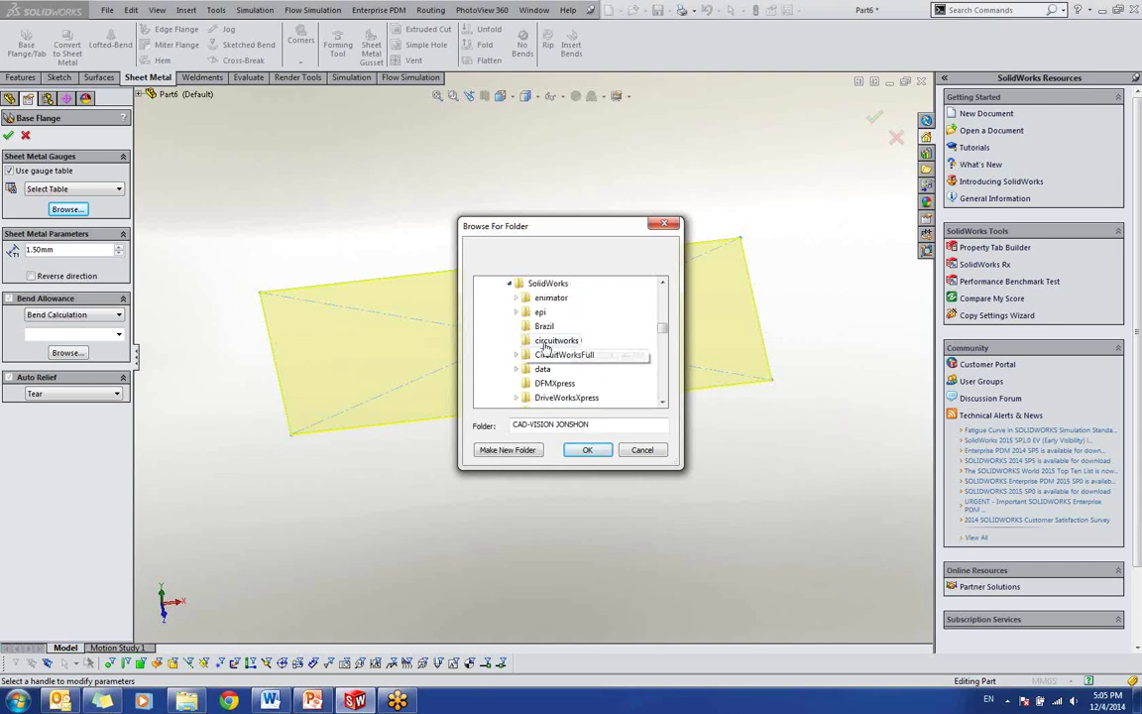
Step: Set lang\english\Sheet Metal Gauge Tables inside the SolidWorks folder as the gauge table location
scroll(565, 376, "down", 2)
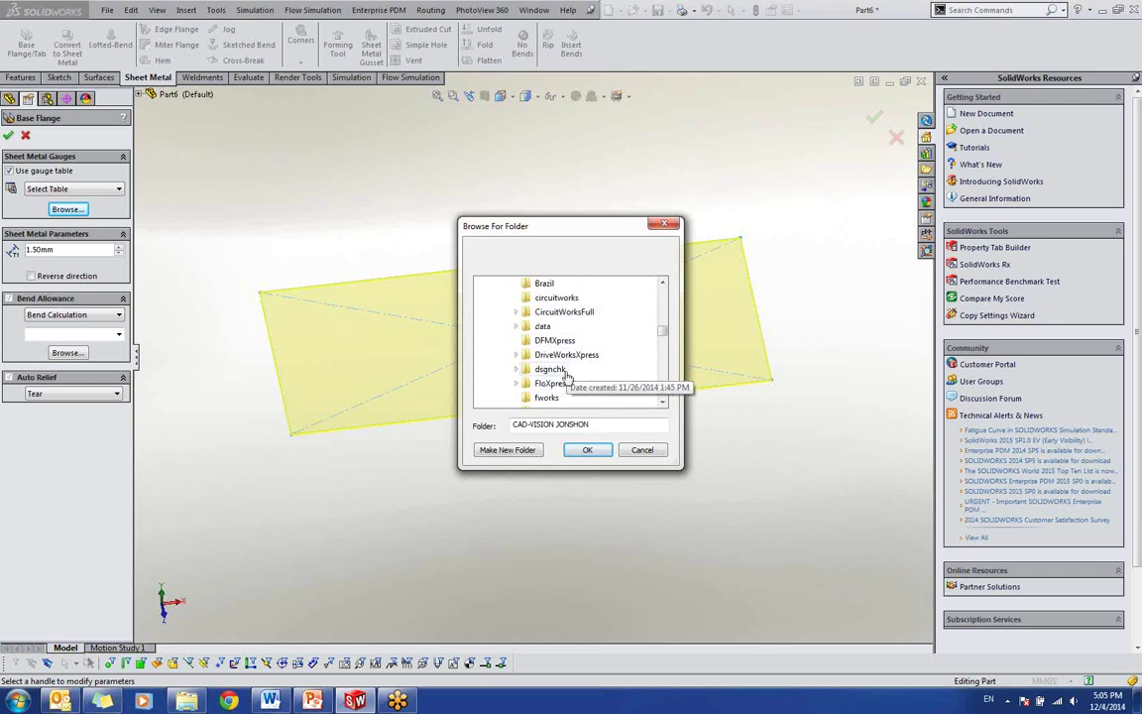
scroll(545, 385, "up", 2)
scroll(537, 389, "down", 3)
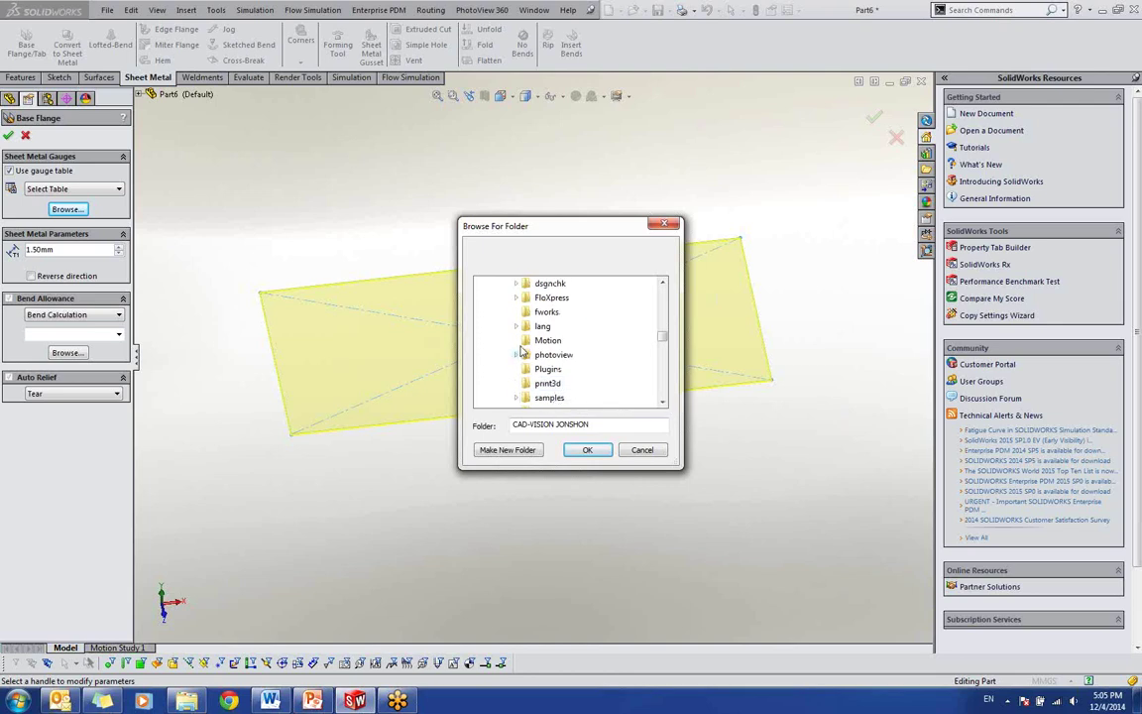
left_click(542, 326)
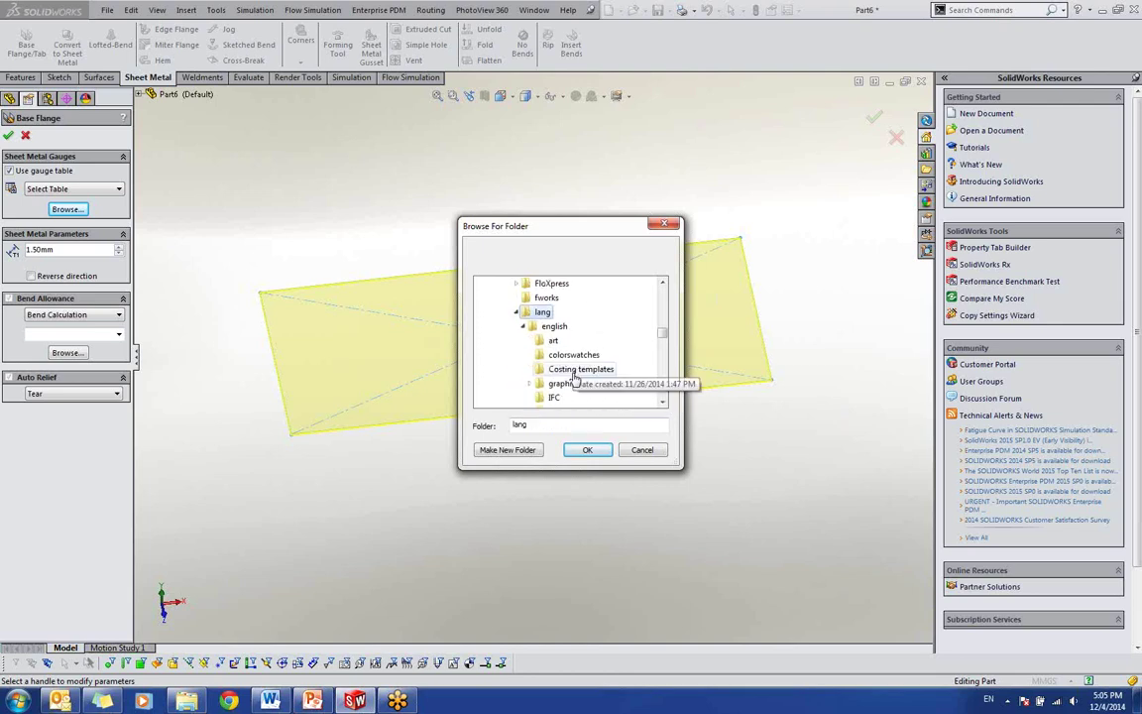
scroll(577, 373, "down", 1)
left_click(595, 383)
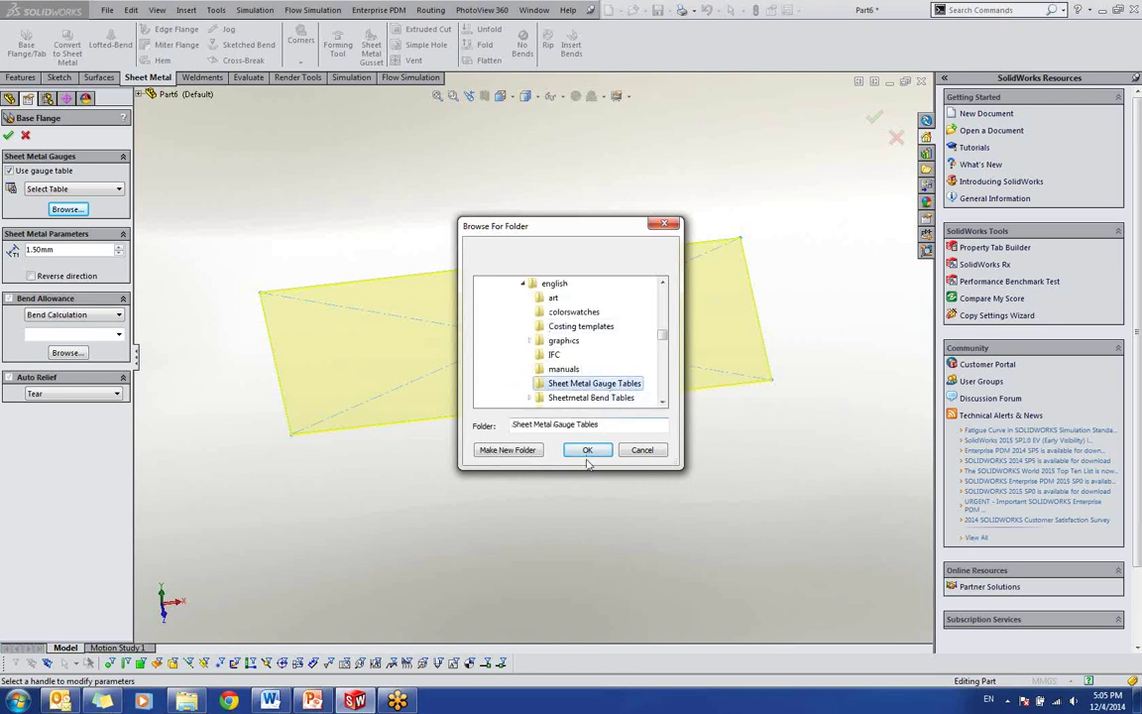
left_click(587, 449)
Step: Assign the BEND ALLOWANCE MM SAMPLE gauge table to the base flange and choose Gauge 5
left_click(40, 188)
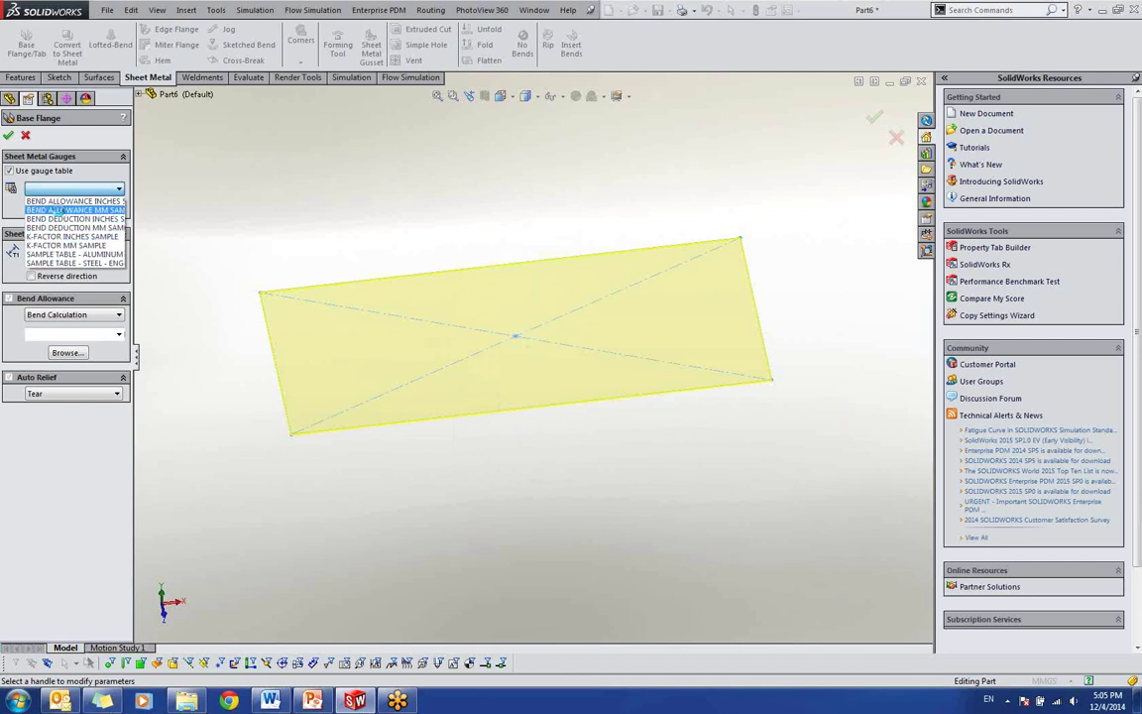
left_click(59, 210)
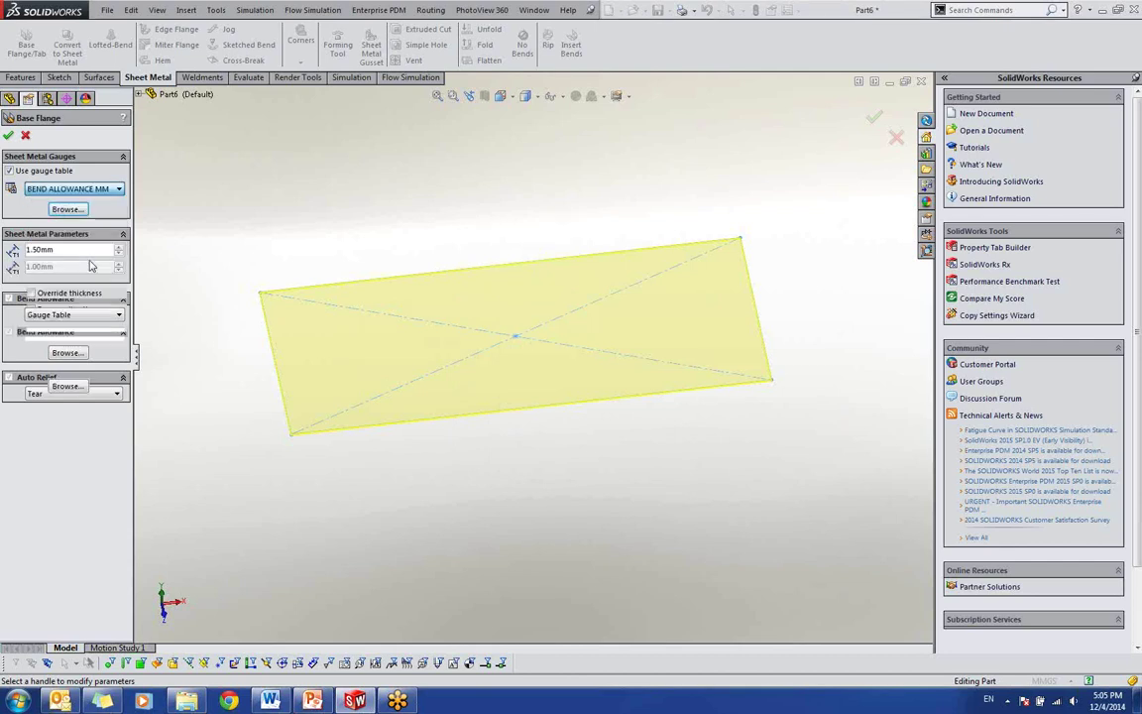
left_click(71, 271)
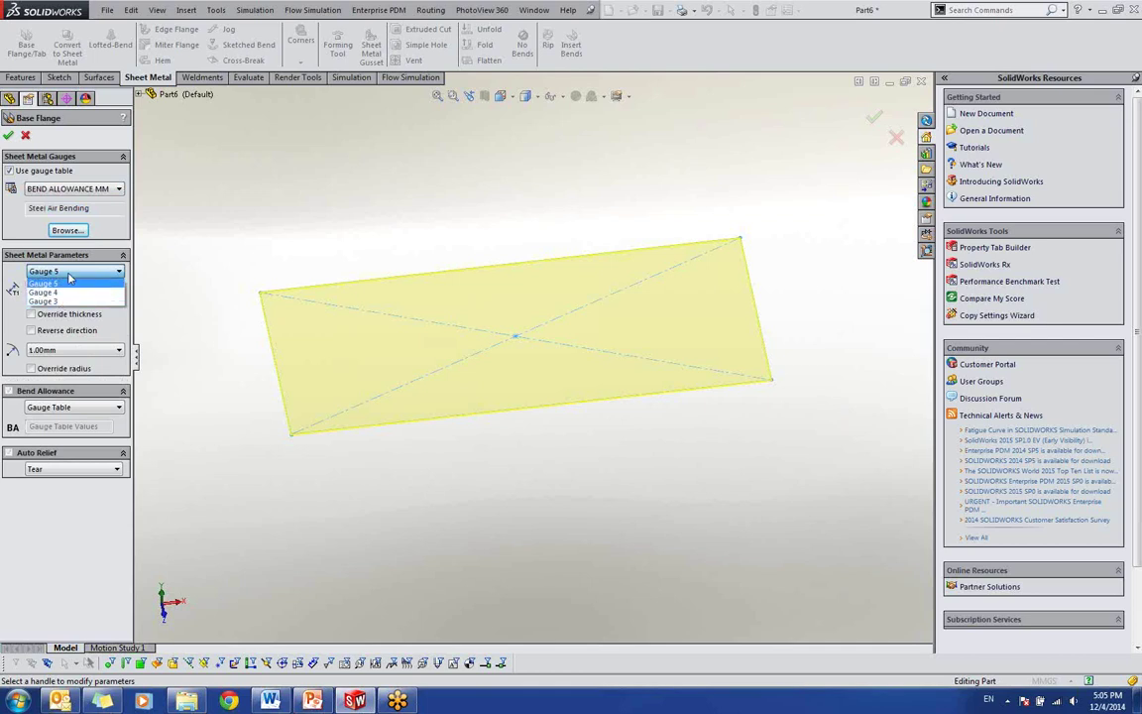
left_click(68, 281)
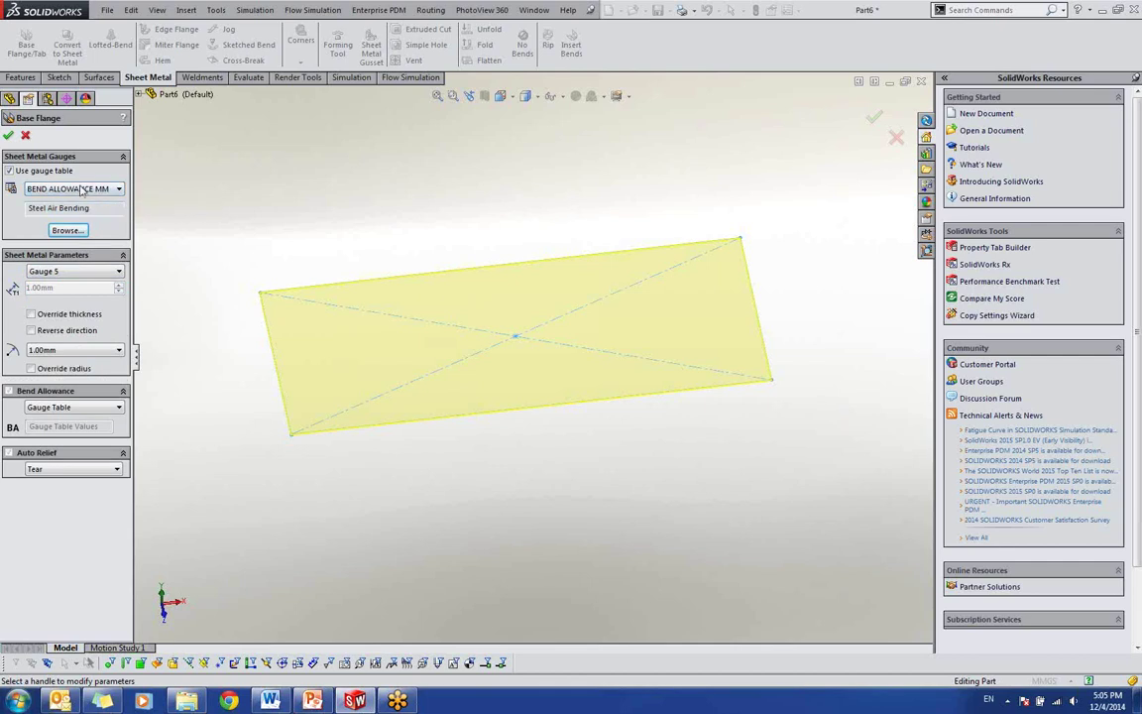
Step: Switch to Windows Explorer and open the folder C:\Program Files\SolidWorks Corp 2014\SolidWorks
left_click(16, 699)
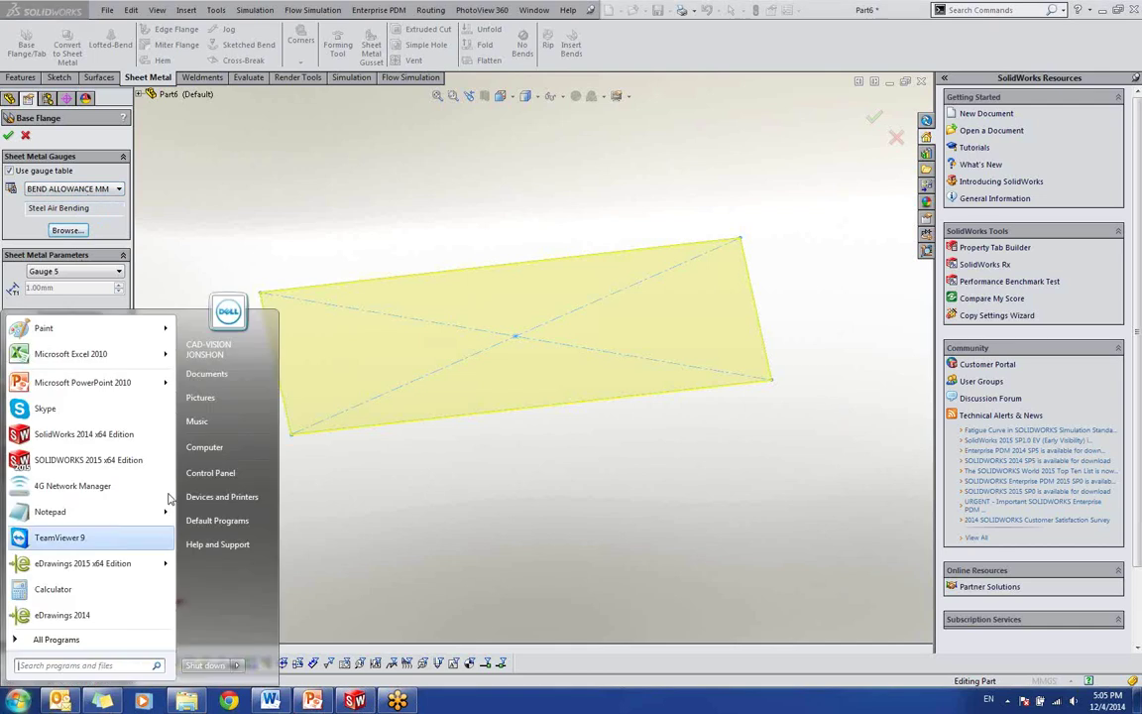
left_click(196, 452)
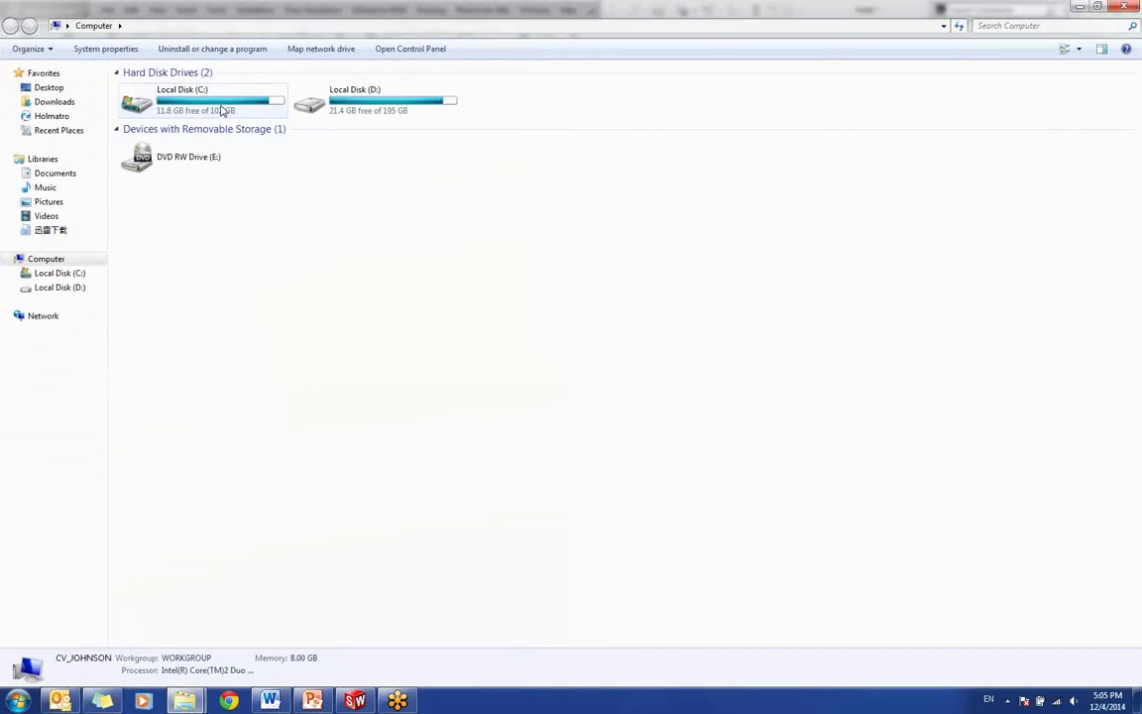
double_click(222, 111)
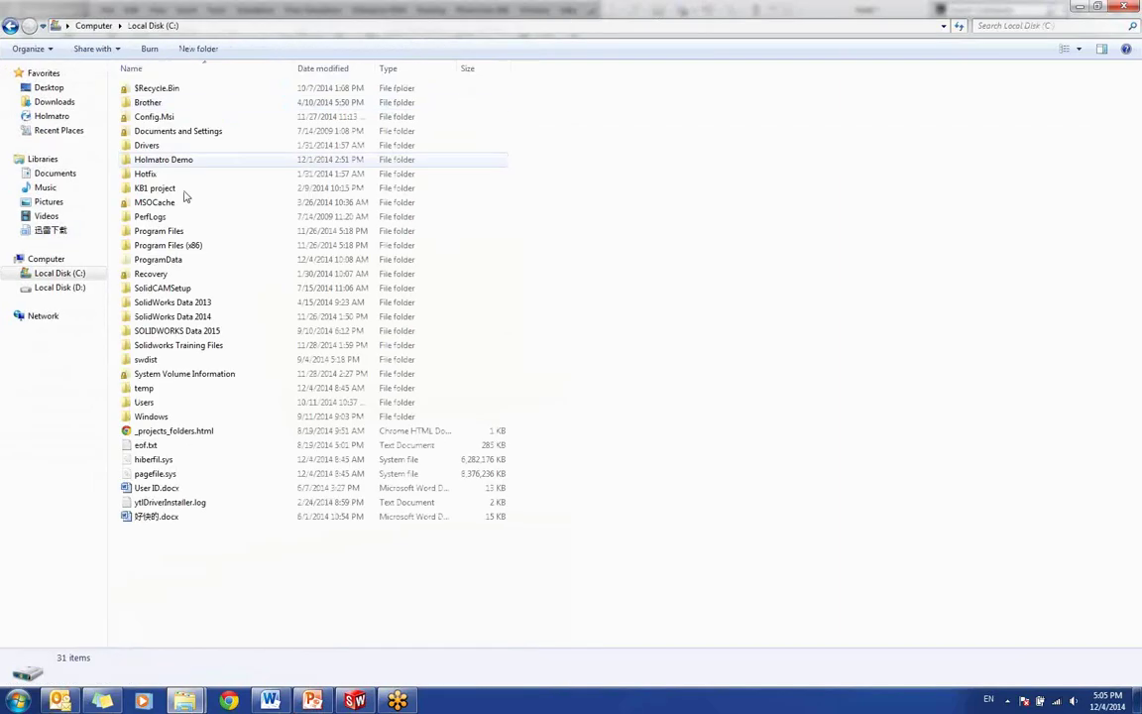
double_click(169, 231)
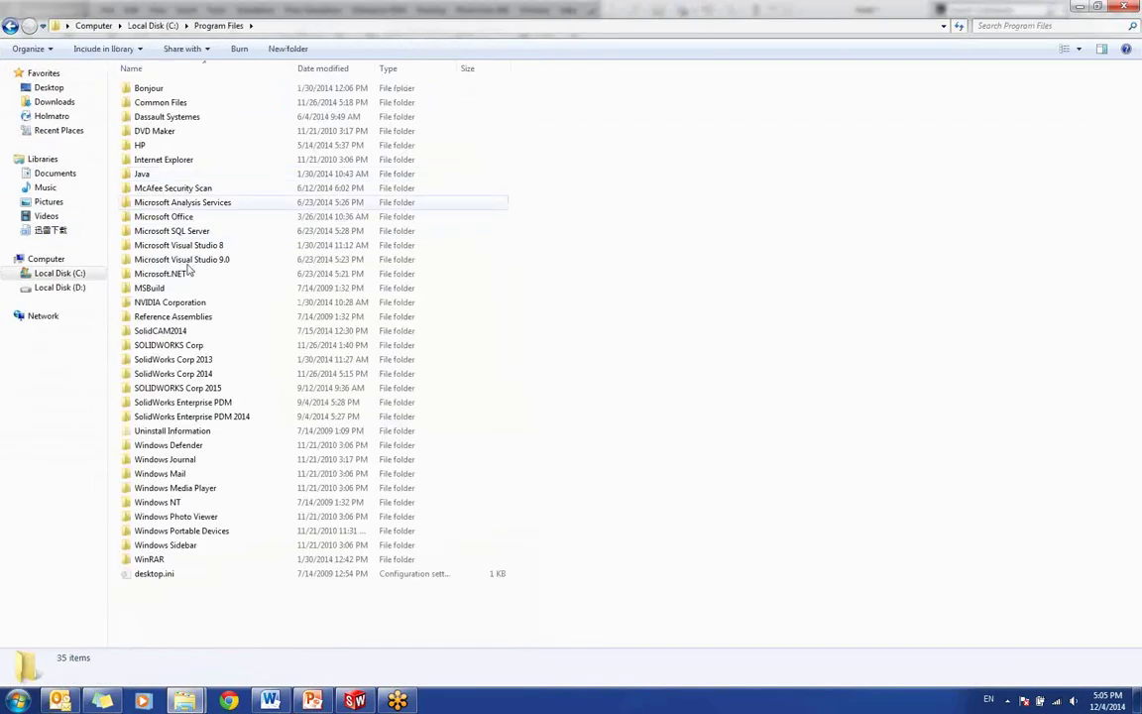
double_click(205, 374)
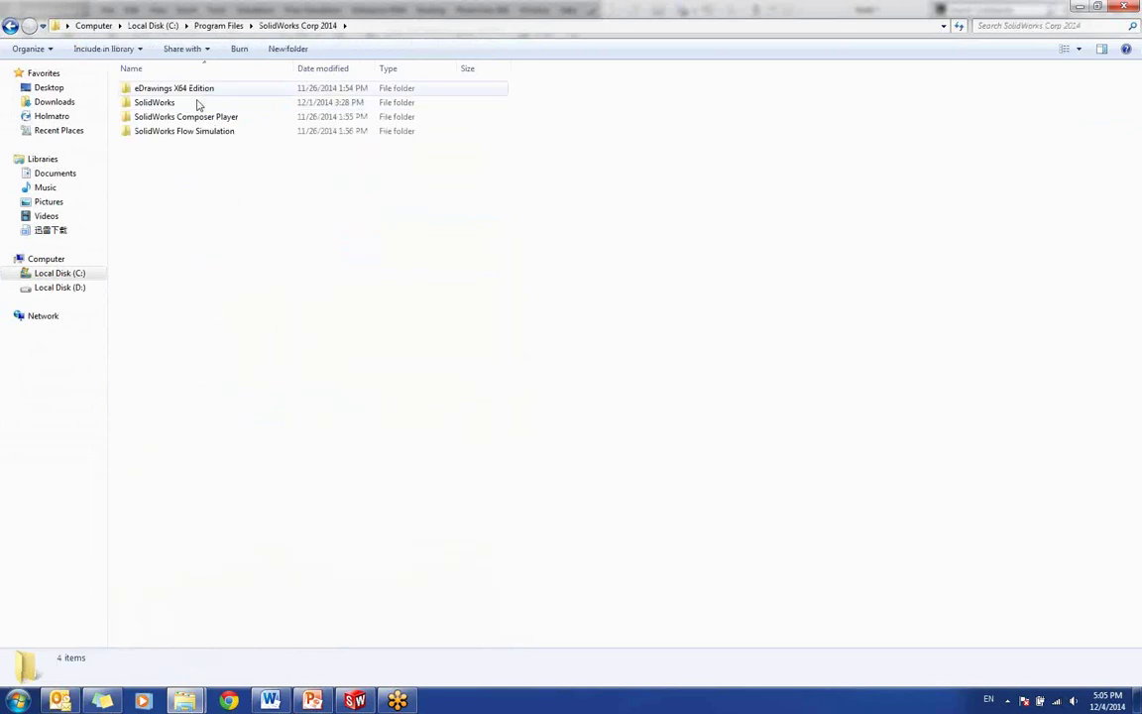
double_click(195, 103)
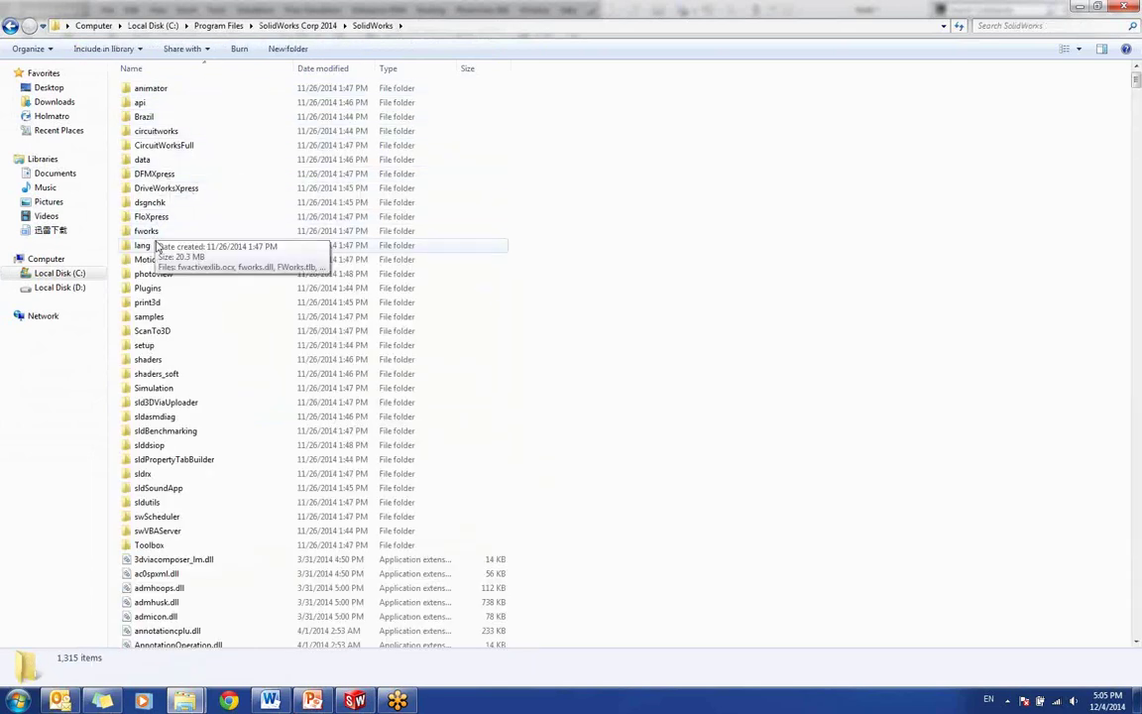
Step: Open bend allowance mm sample.xls from lang\english\Sheet Metal Gauge Tables in Excel
double_click(147, 245)
double_click(188, 94)
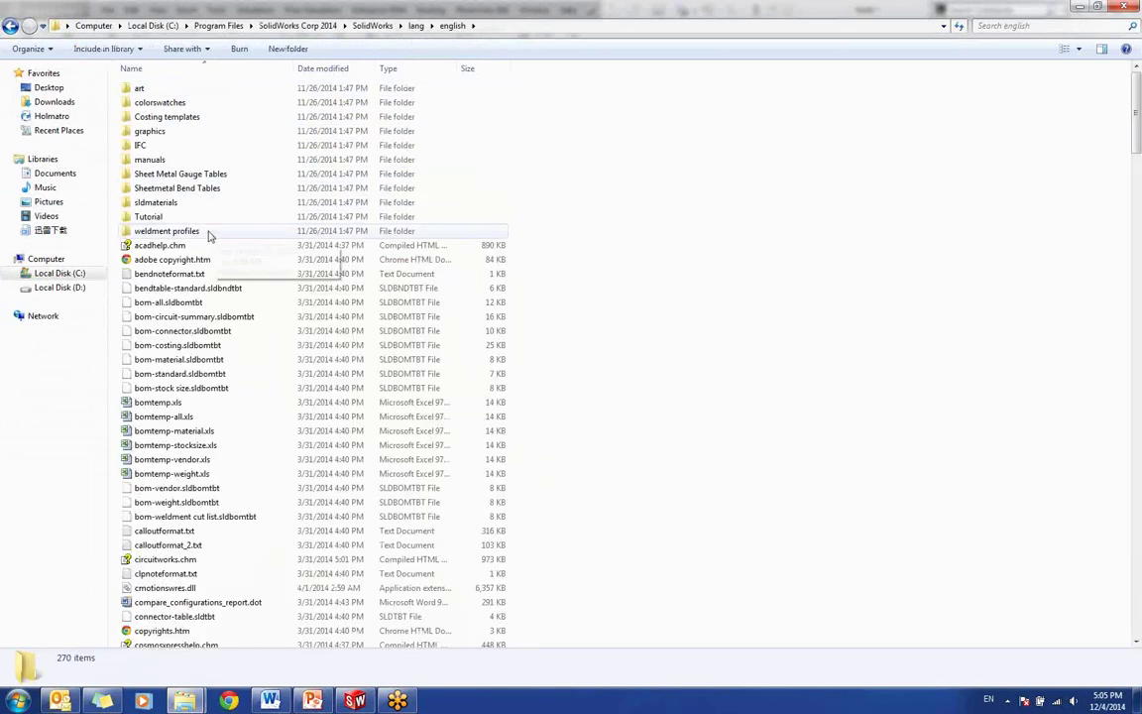
double_click(198, 177)
left_click(197, 104)
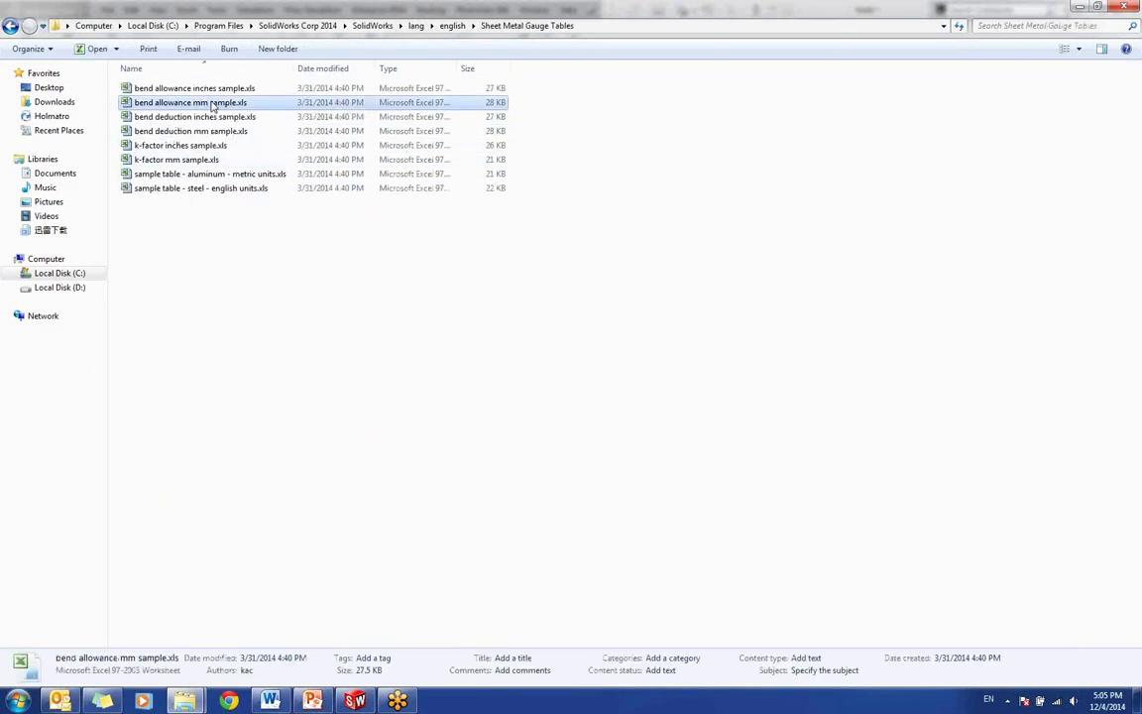
double_click(213, 105)
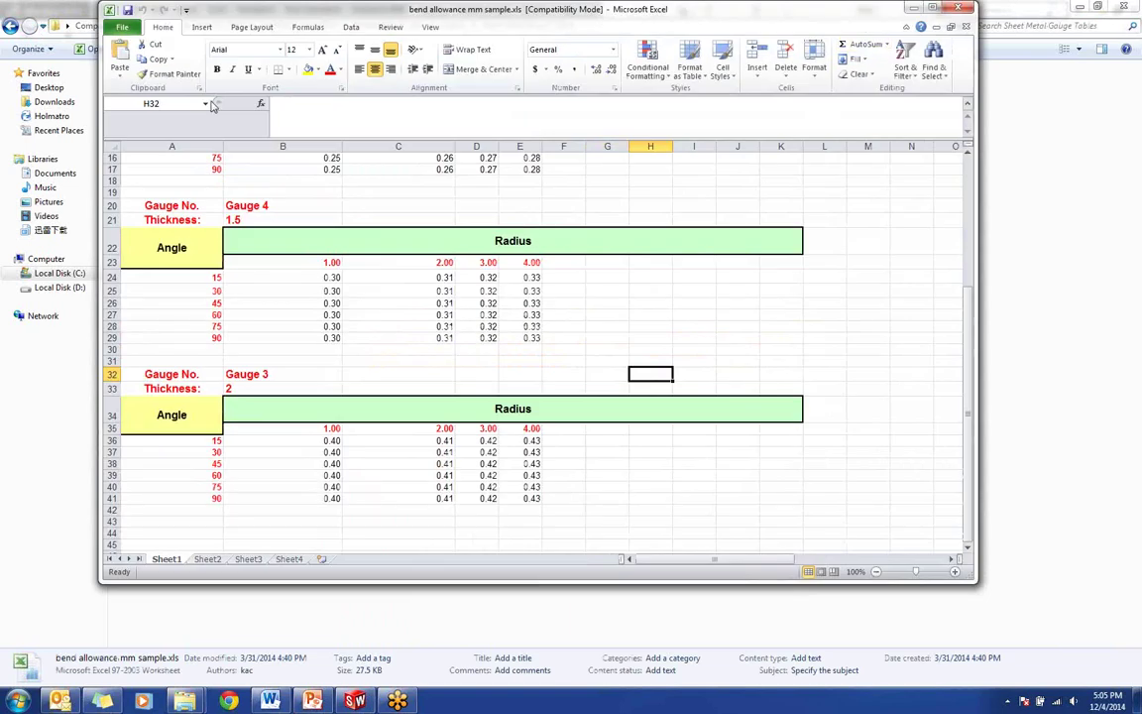
Step: Examine the Gauge 5, Gauge 4 and Gauge 3 tables on Sheet1 of the spreadsheet, close it and switch back to SolidWorks
double_click(835, 9)
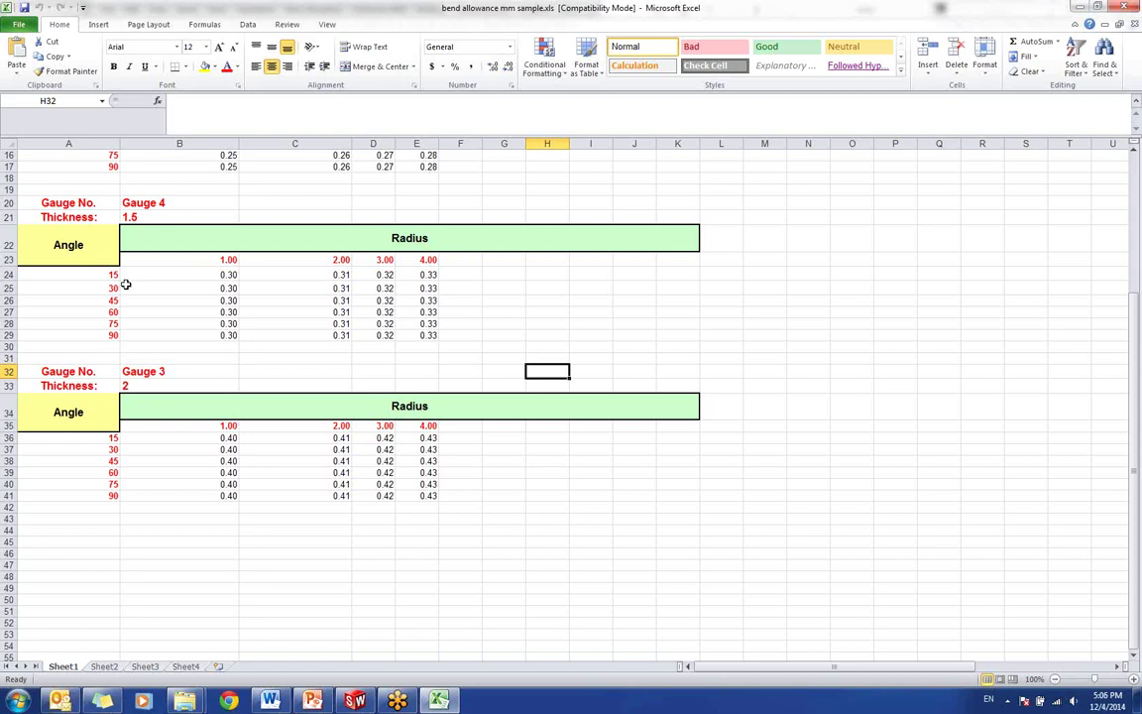
scroll(194, 302, "up", 4)
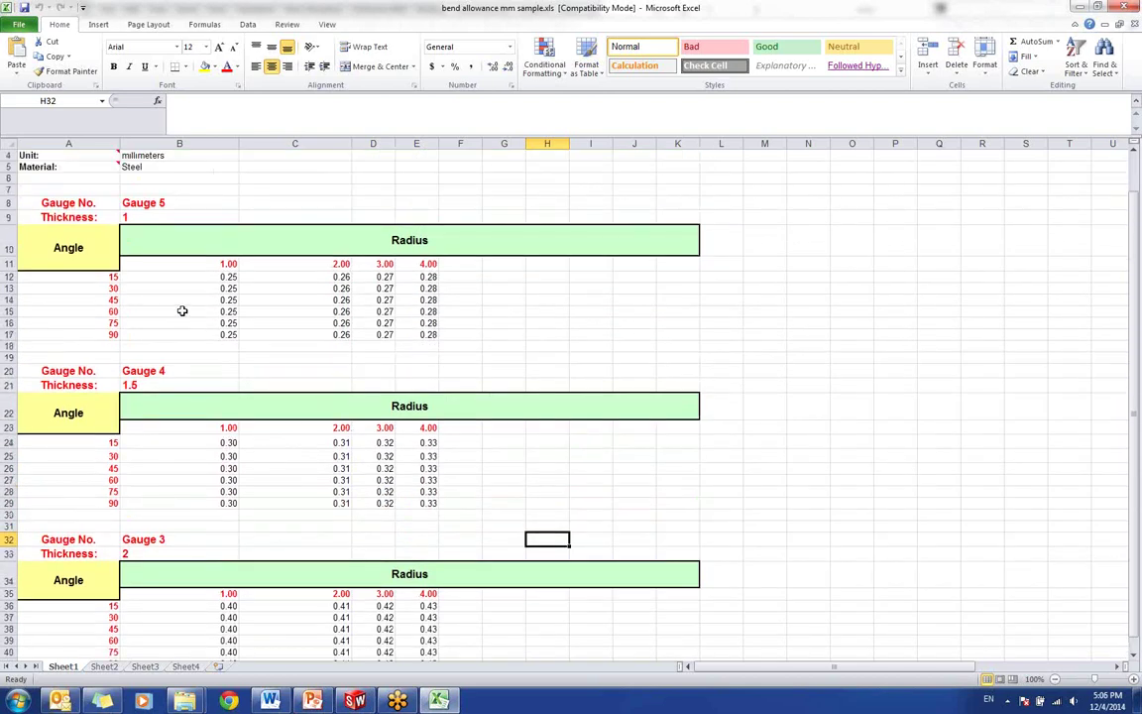
scroll(181, 310, "up", 1)
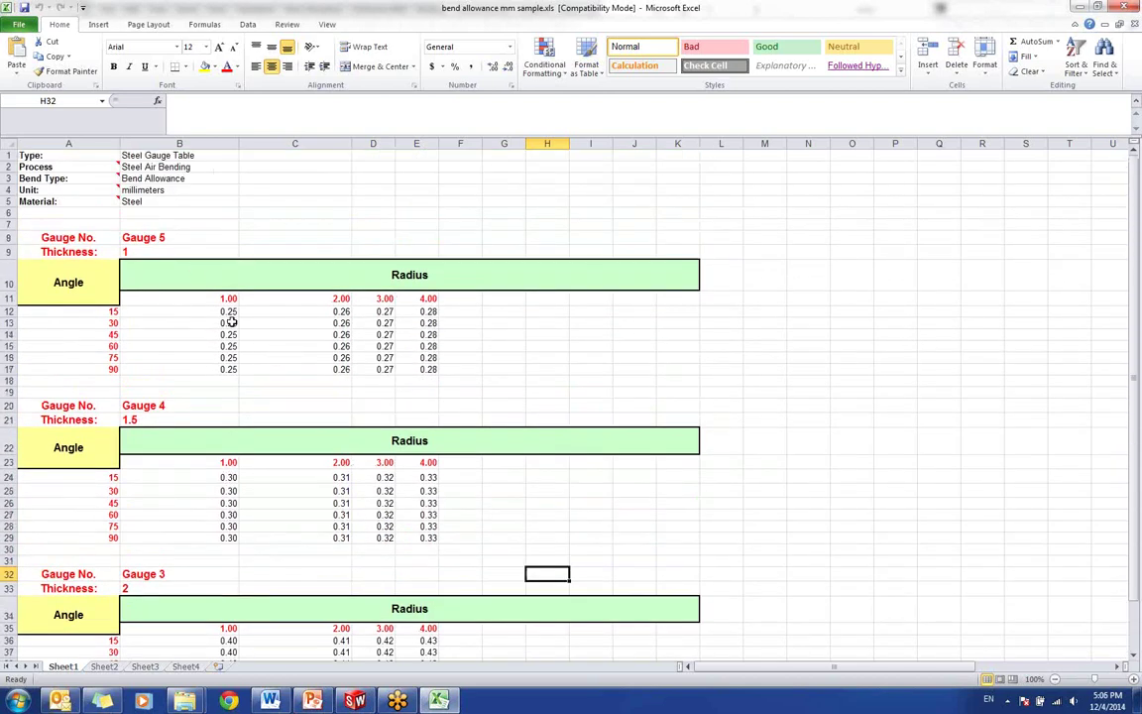
scroll(334, 472, "down", 3)
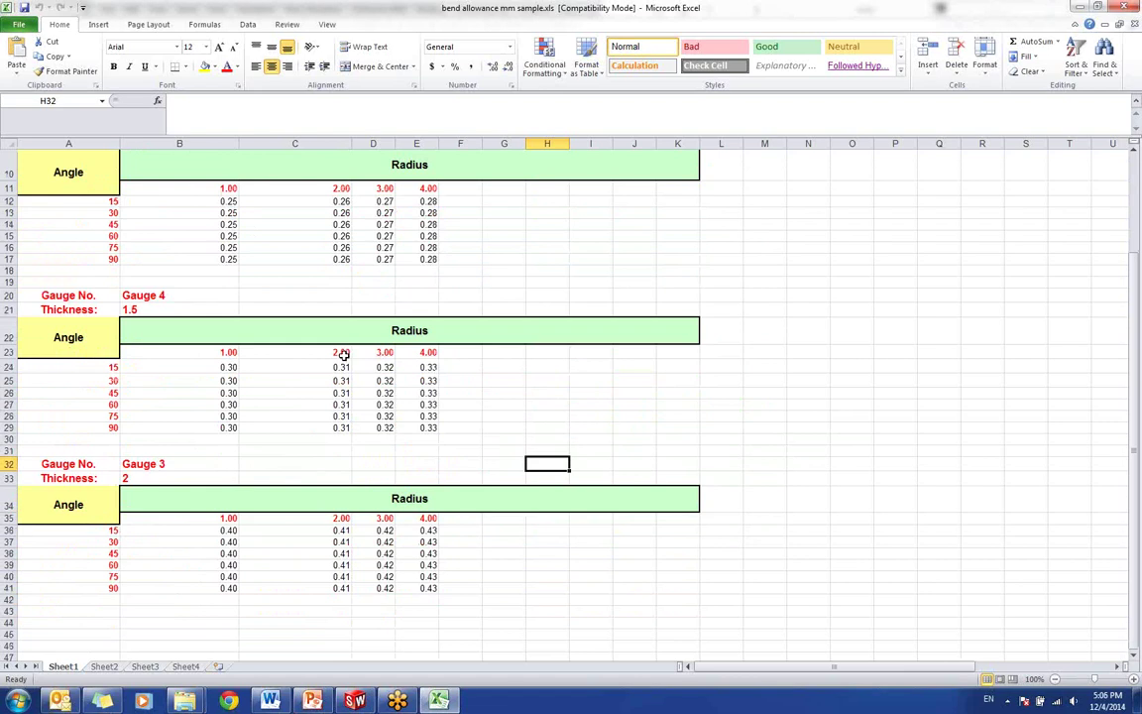
scroll(251, 550, "down", 1)
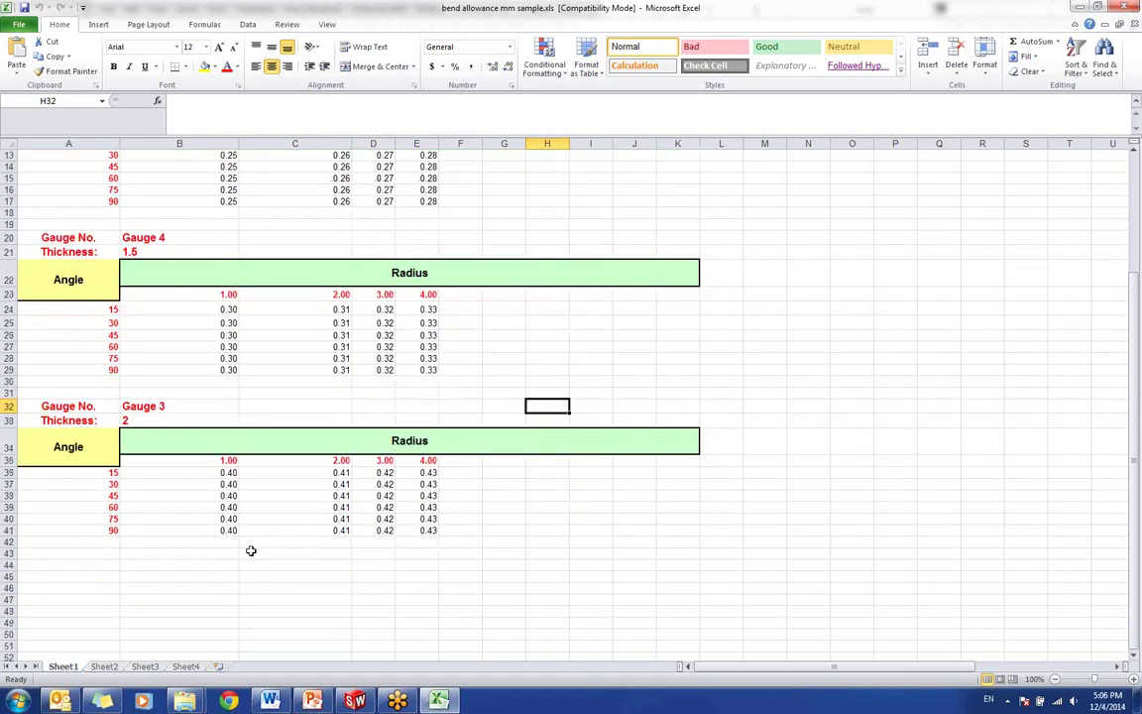
scroll(251, 550, "up", 4)
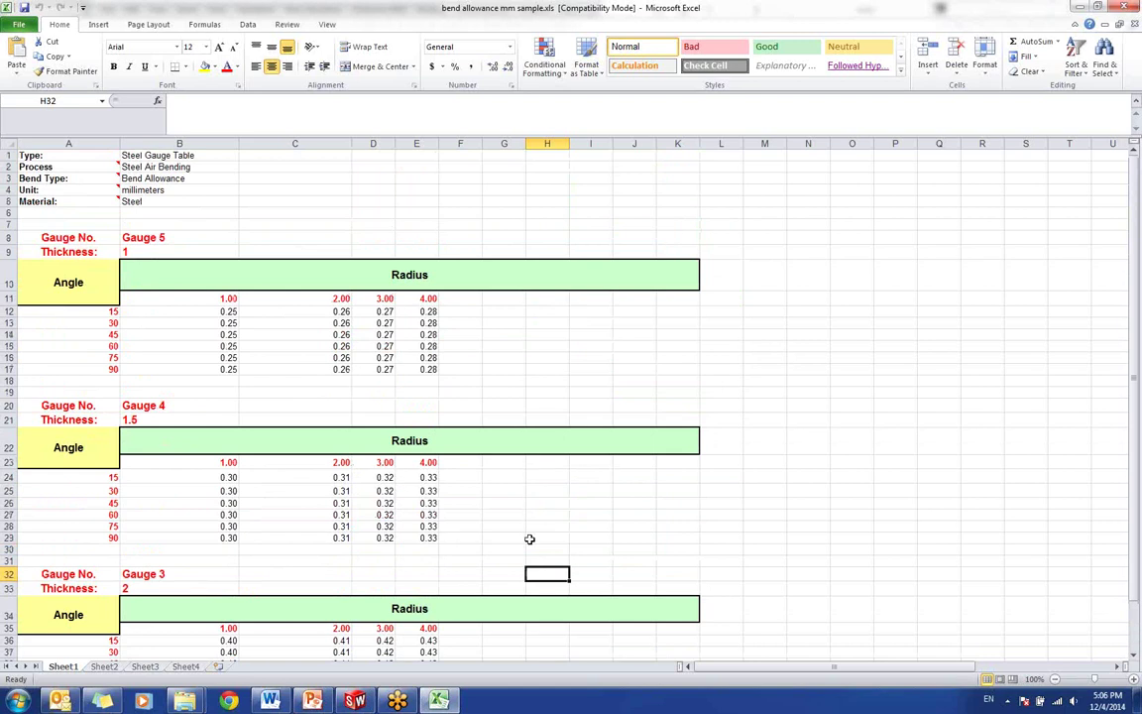
left_click(1134, 10)
left_click(356, 700)
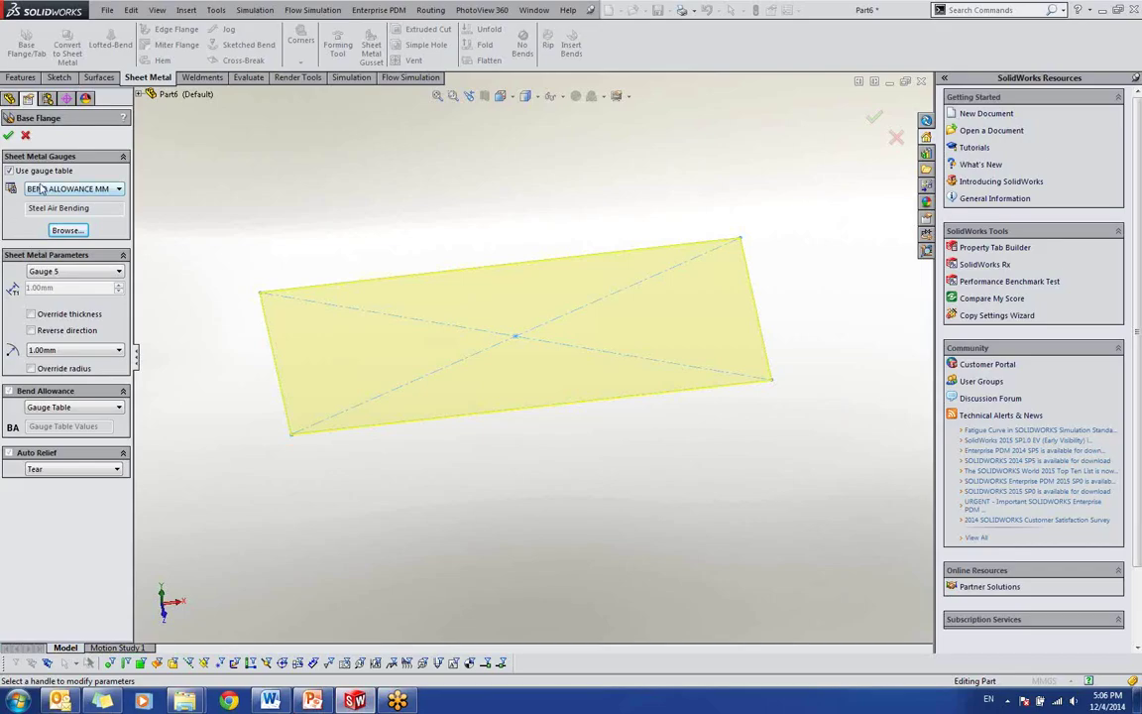
Step: Choose the BEND ALLOWANCE MM SAMPLE table, Gauge 4 and a 4.00 mm bend radius for the base flange
left_click(42, 188)
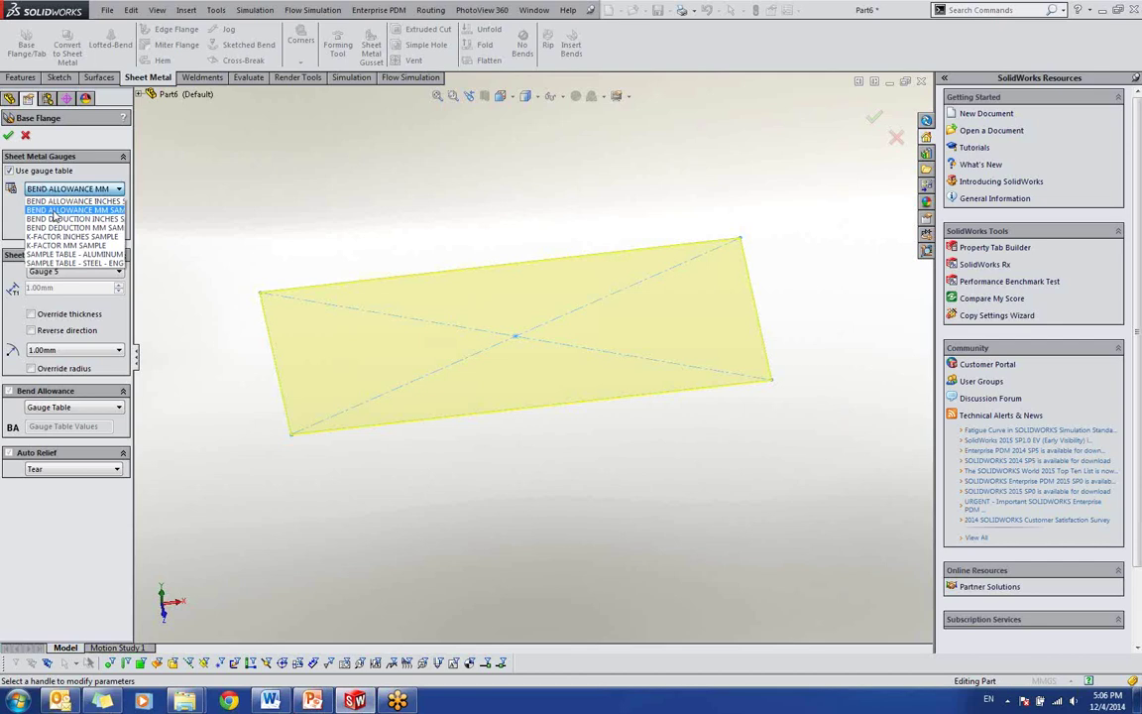
left_click(57, 210)
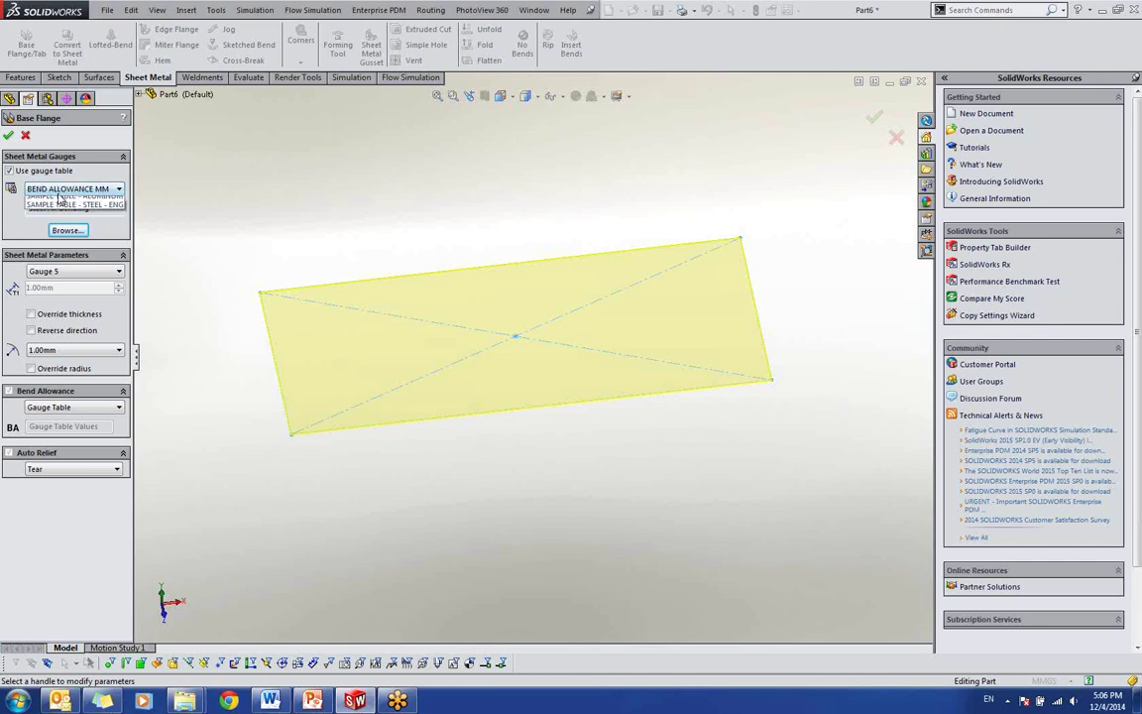
left_click(56, 189)
left_click(57, 209)
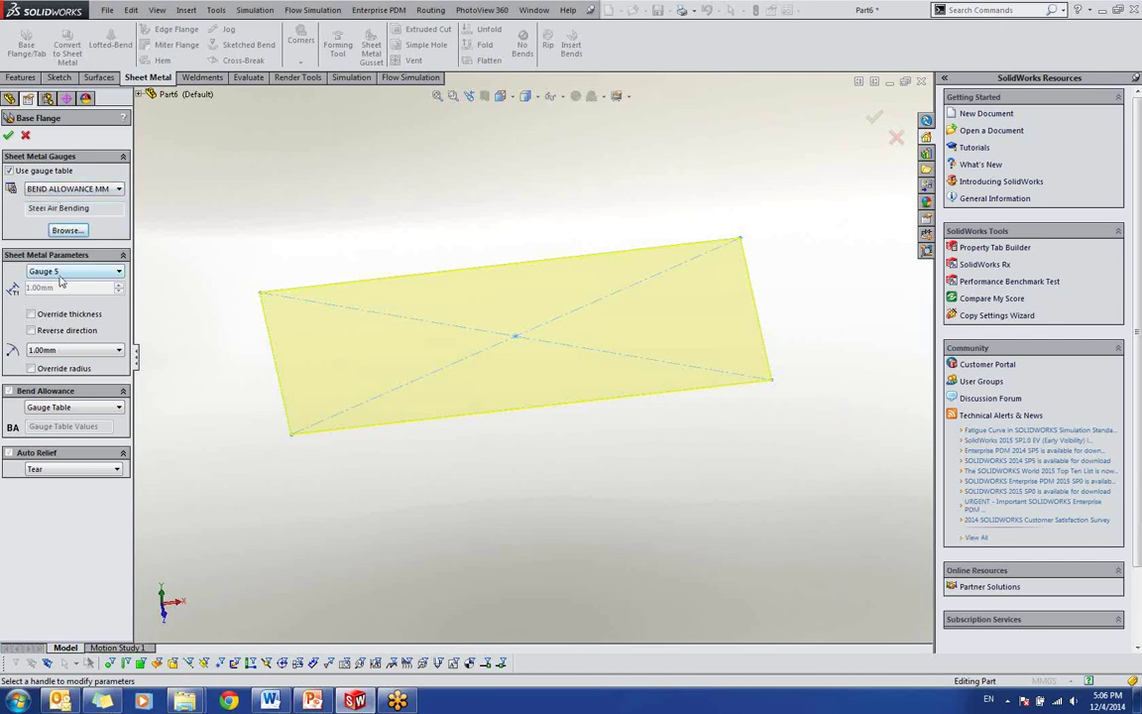
left_click(57, 271)
left_click(61, 293)
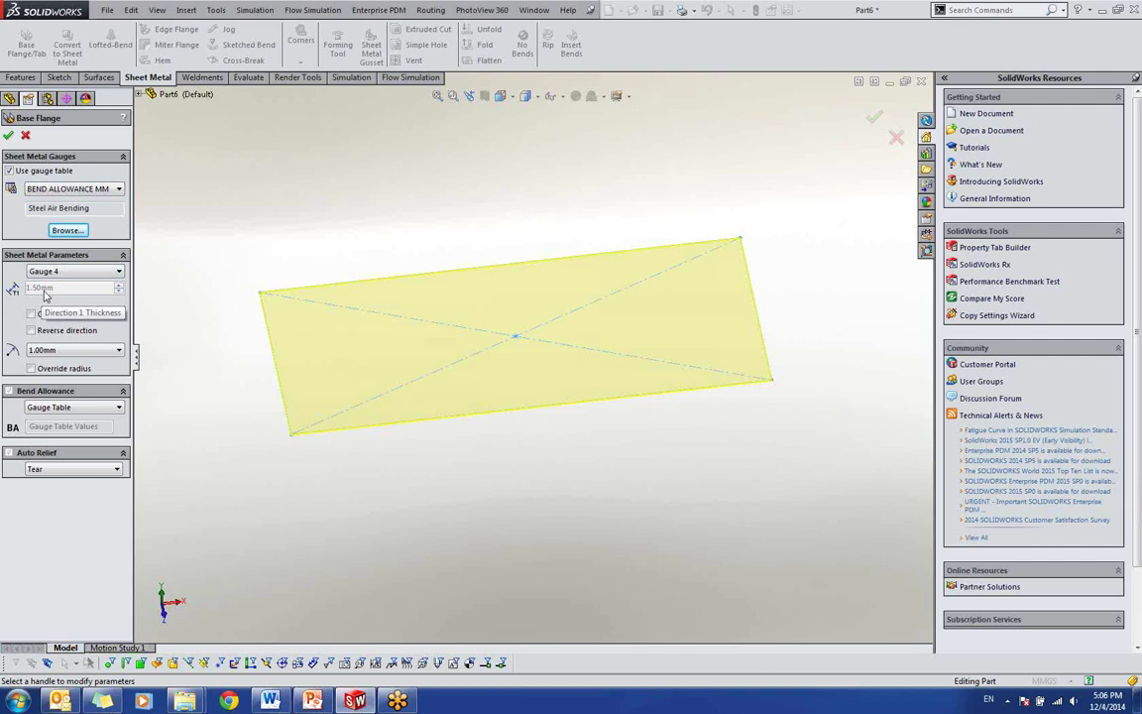
left_click(57, 350)
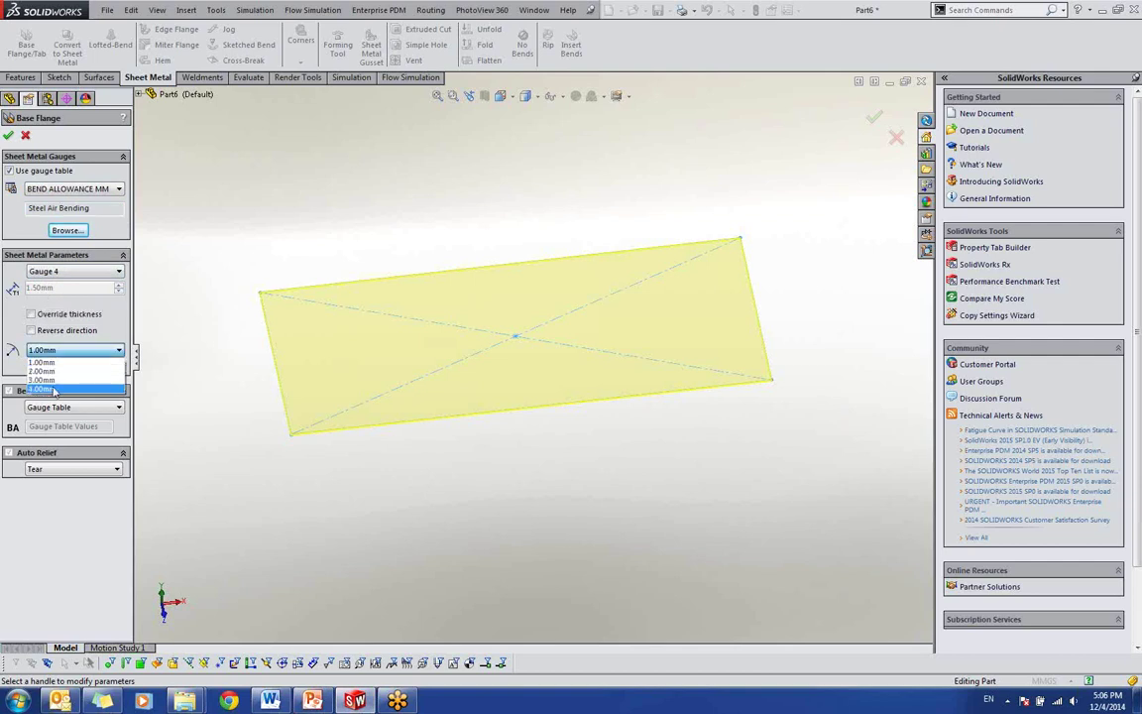
left_click(45, 389)
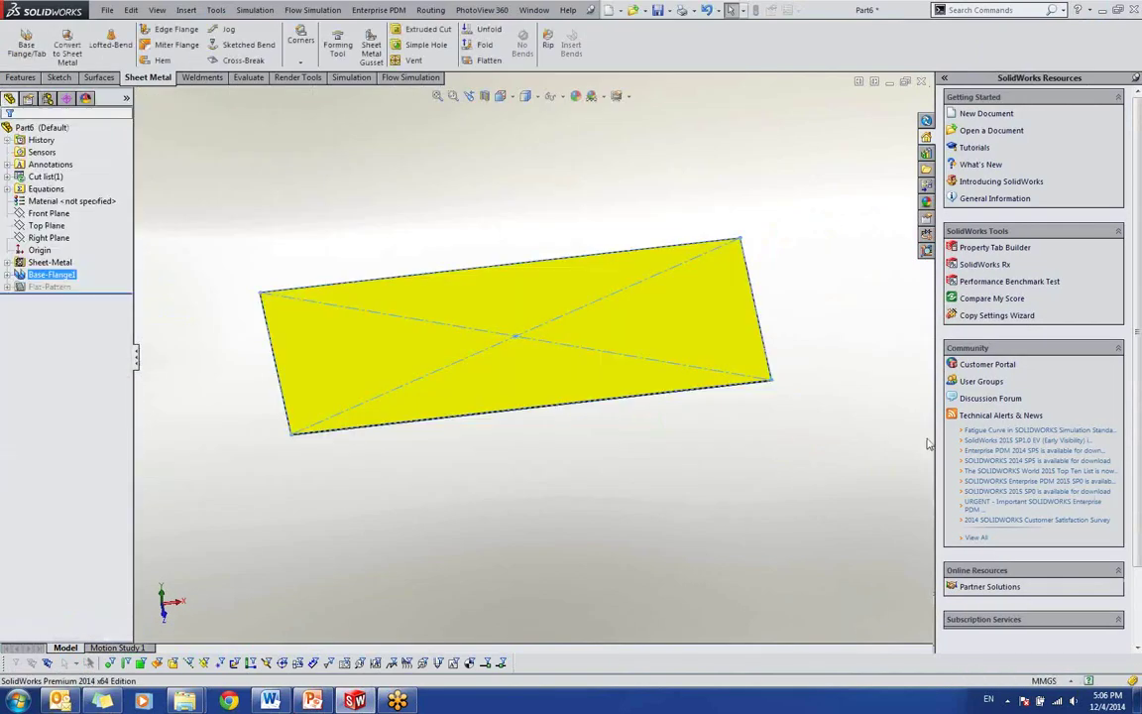
Step: Assign the material AISI 316 Stainless Steel Sheet (SS) to the part
left_click(698, 473)
mouse_move(698, 474)
middle_mouse_down()
mouse_move(686, 461)
mouse_move(702, 458)
middle_mouse_up()
scroll(701, 458, "down", 1)
right_click(60, 199)
left_click(79, 204)
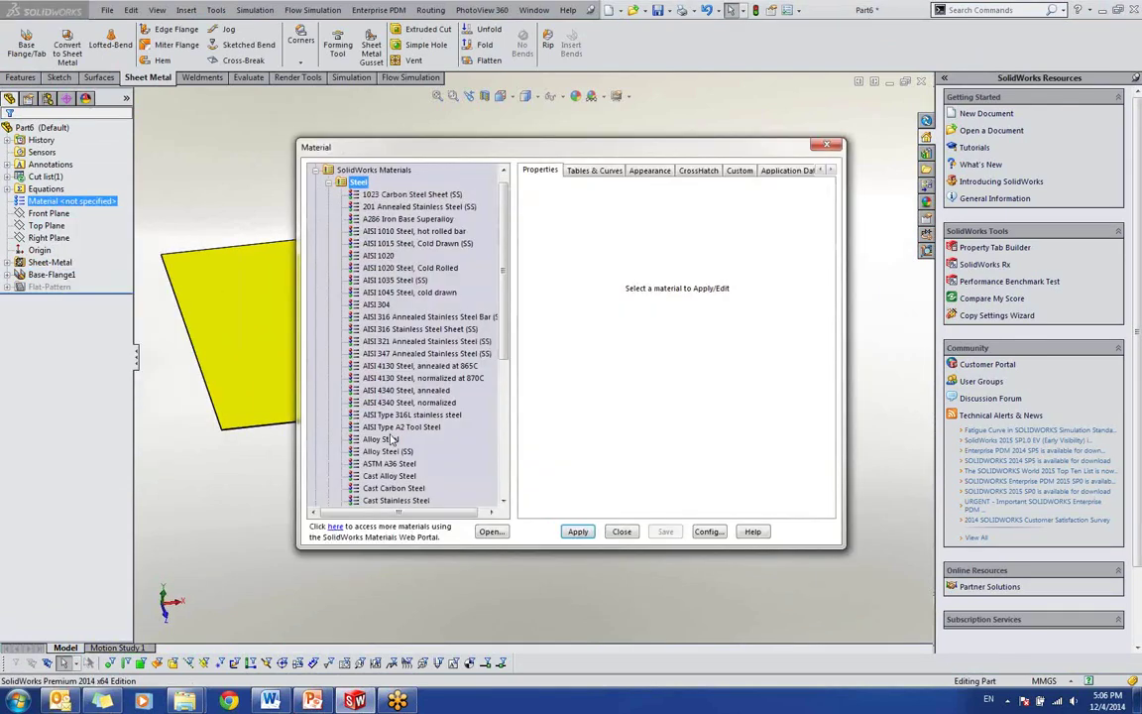
left_click(381, 440)
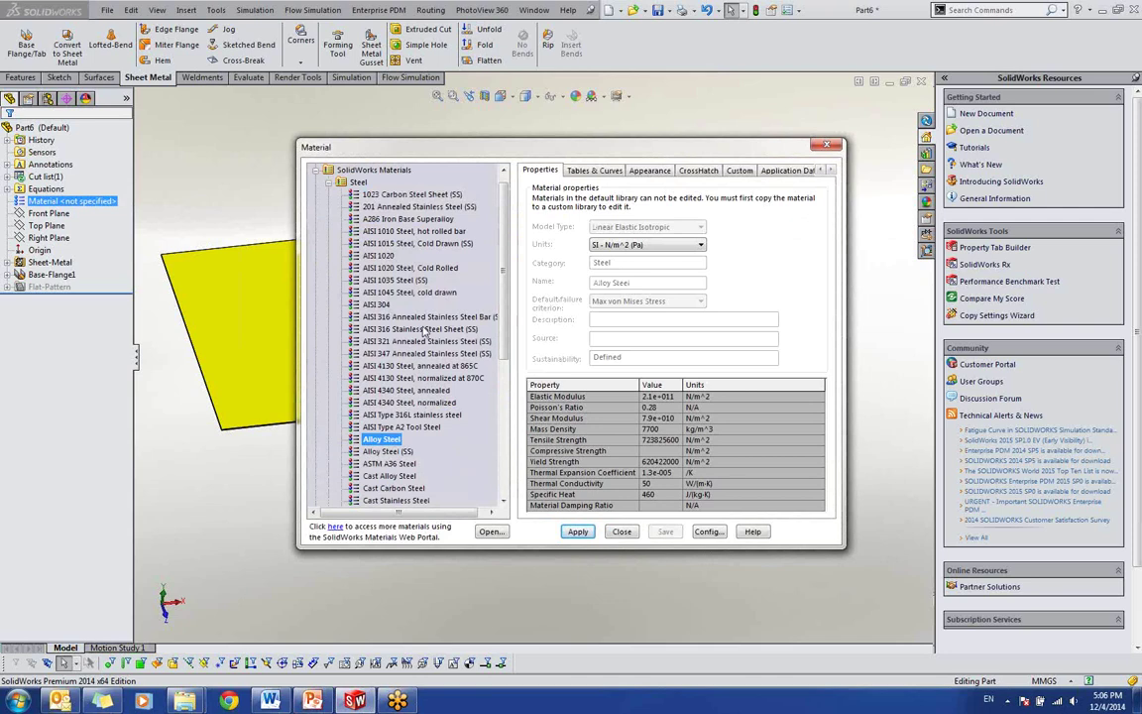
left_click(424, 329)
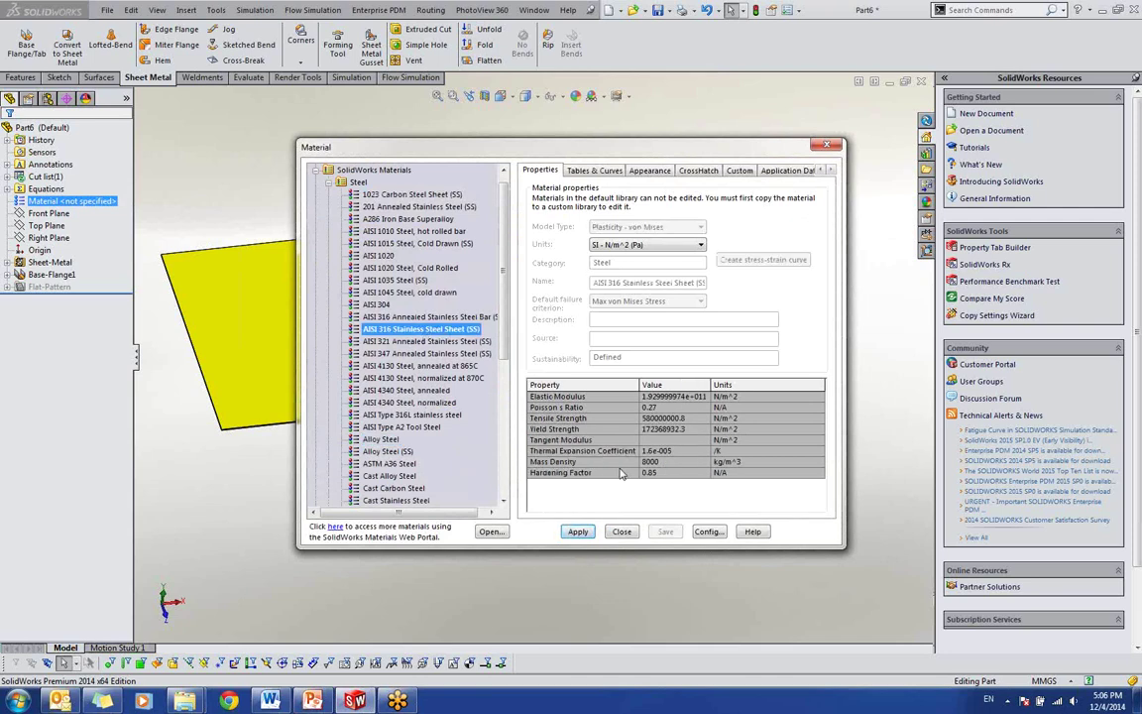
left_click(579, 531)
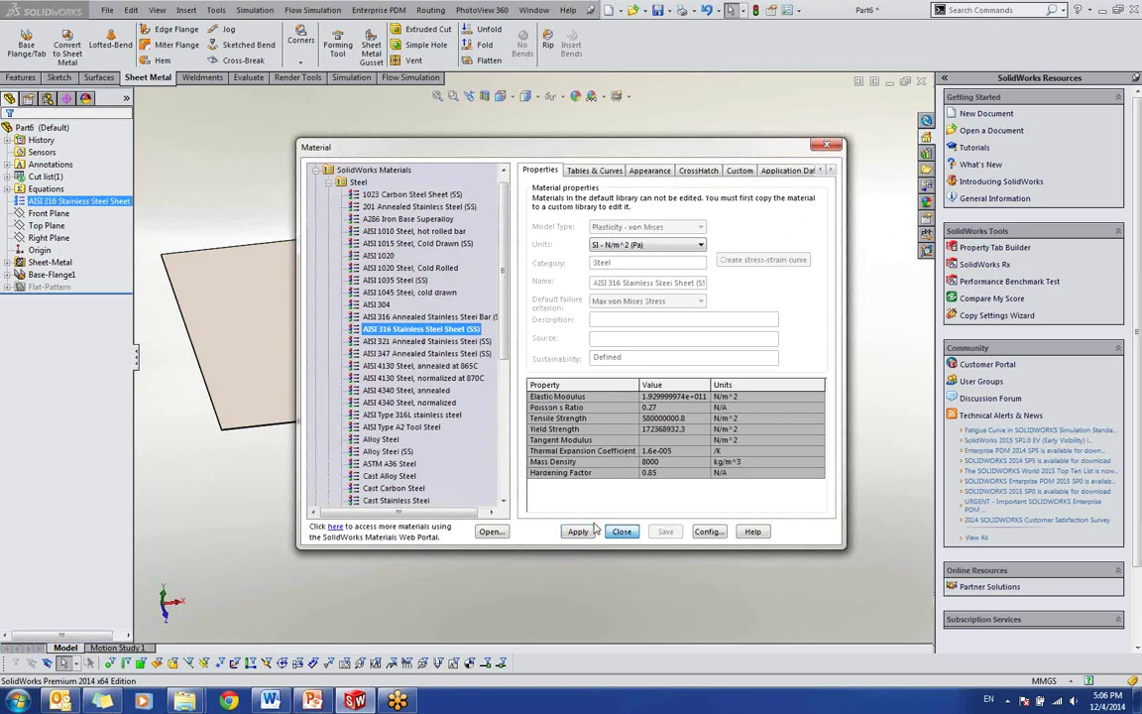
left_click(622, 531)
Step: Start an edge flange on one short edge of the base plate and pull it upward about 139 mm
mouse_move(407, 464)
middle_mouse_down()
mouse_move(407, 505)
mouse_move(406, 456)
middle_mouse_up()
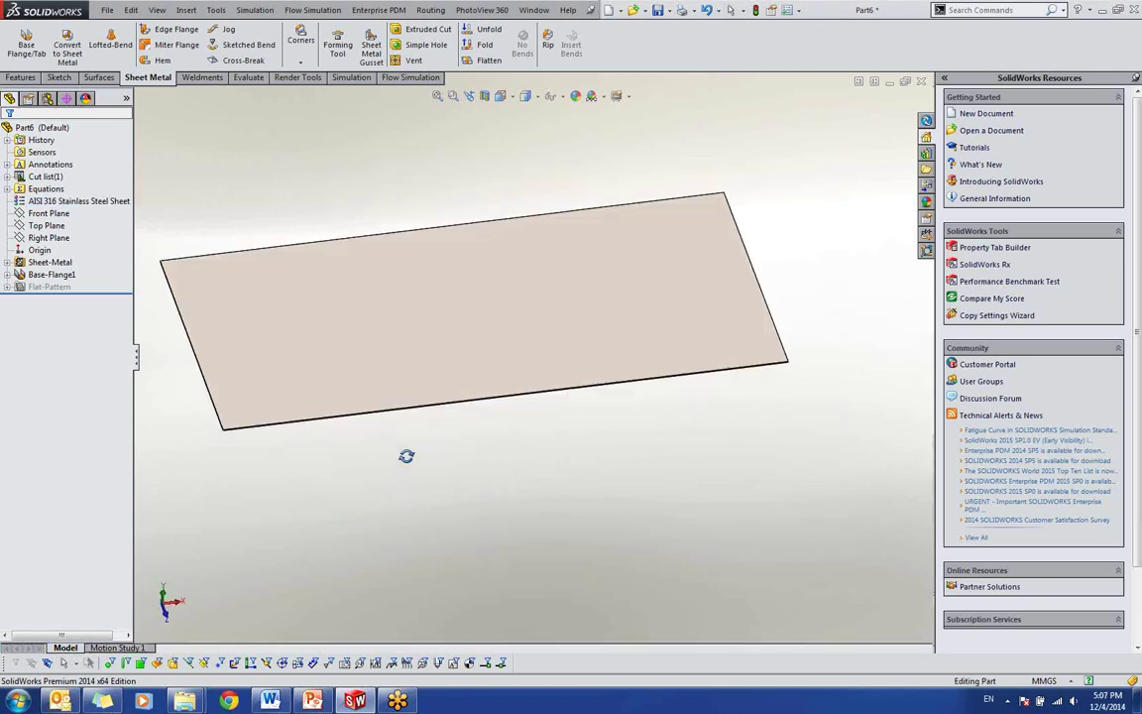
scroll(247, 394, "down", 4)
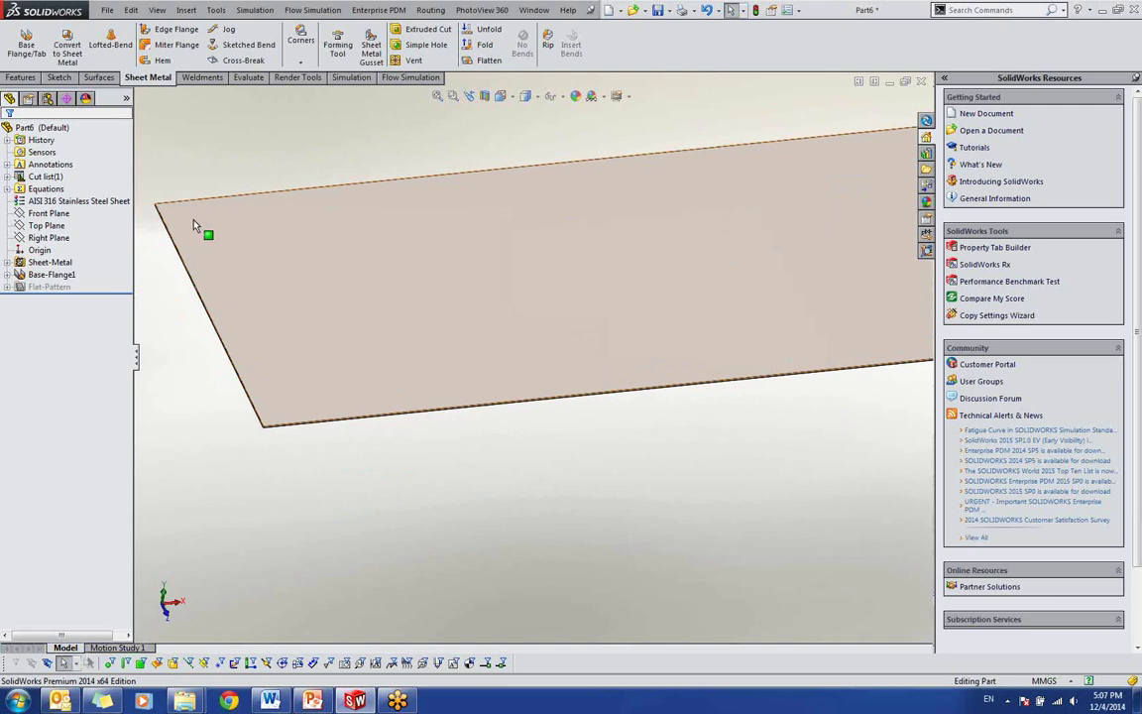
left_click(176, 30)
scroll(287, 411, "down", 3)
left_click(307, 417)
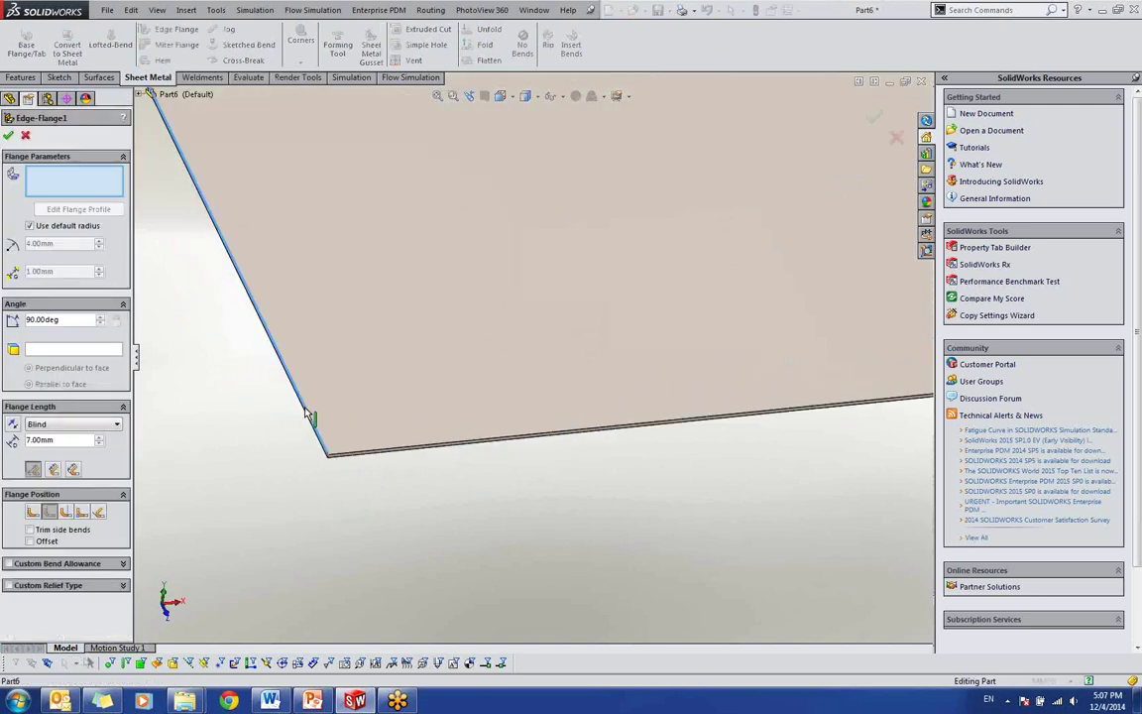
key("z")
scroll(342, 199, "up", 1)
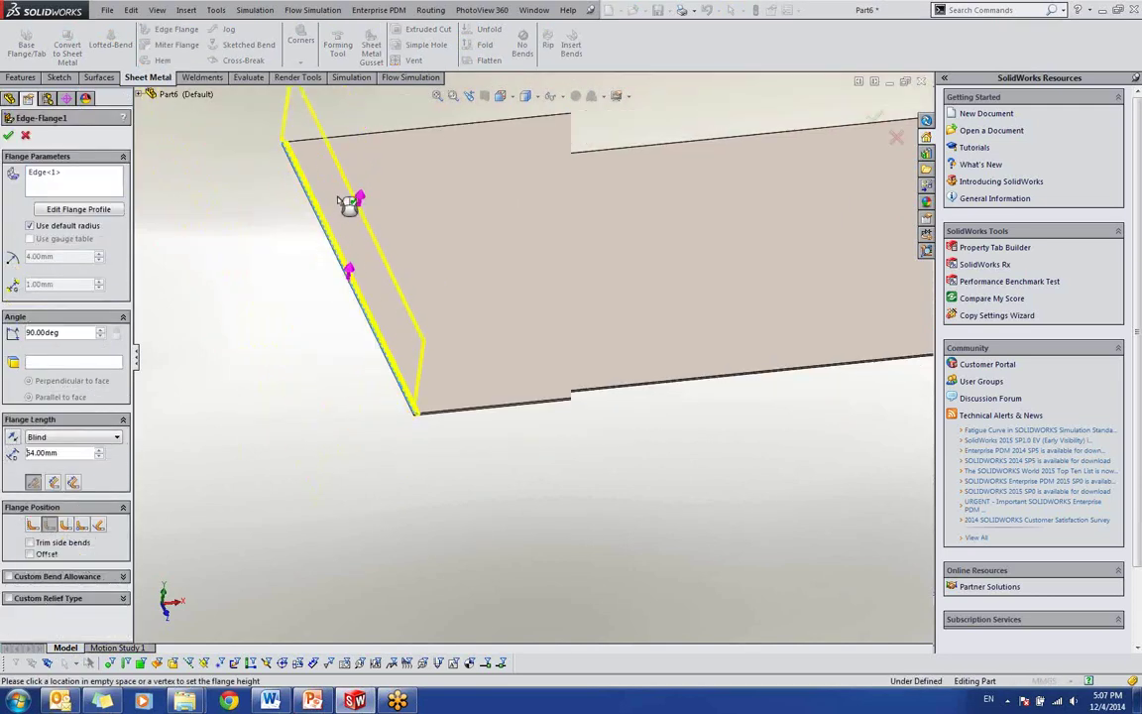
scroll(367, 160, "up", 3)
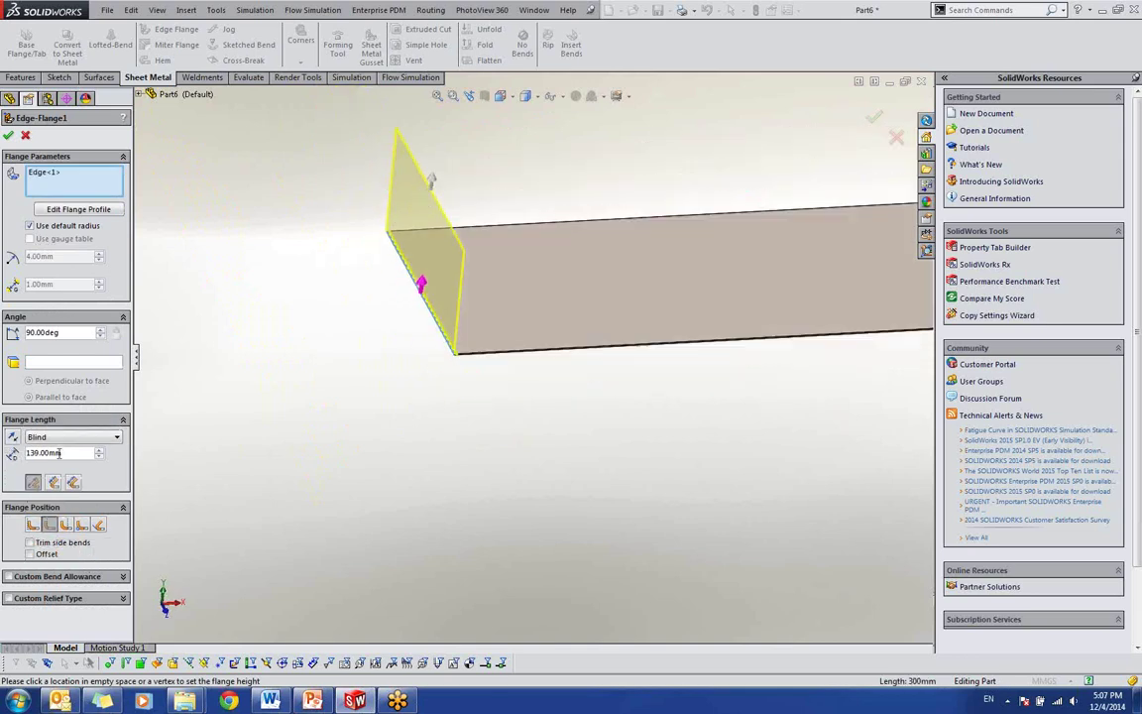
Step: Set the short-side edge flange's length to 200 mm and create the flange
type("2")
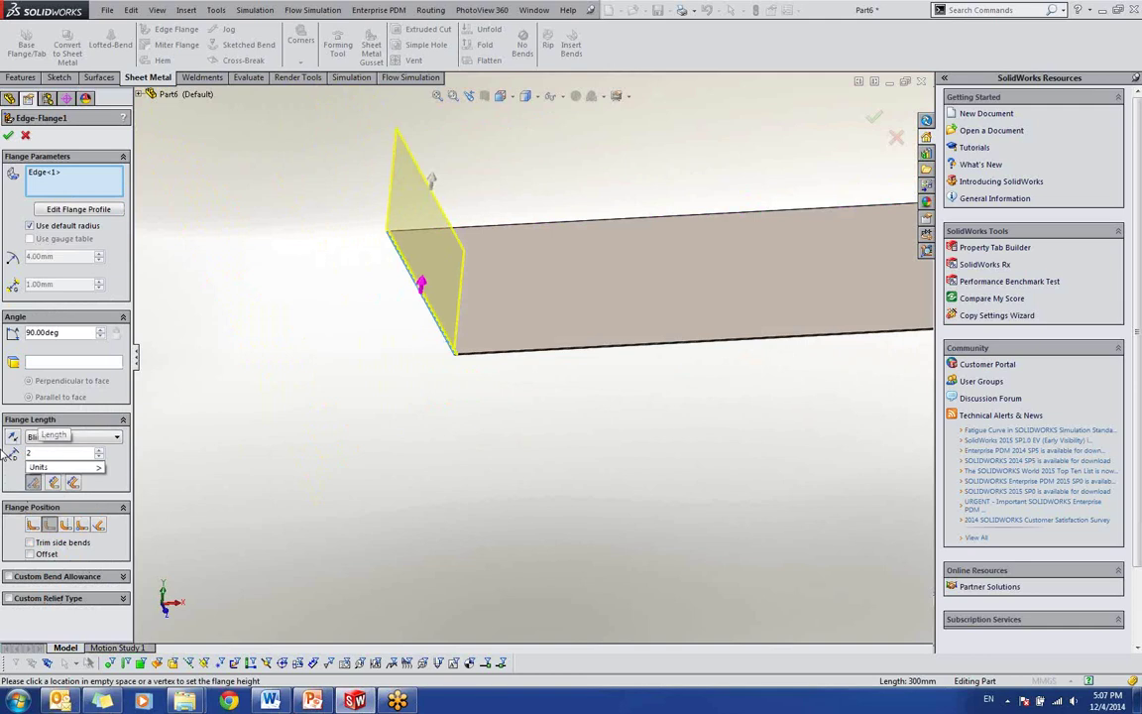
type("00")
key("Return")
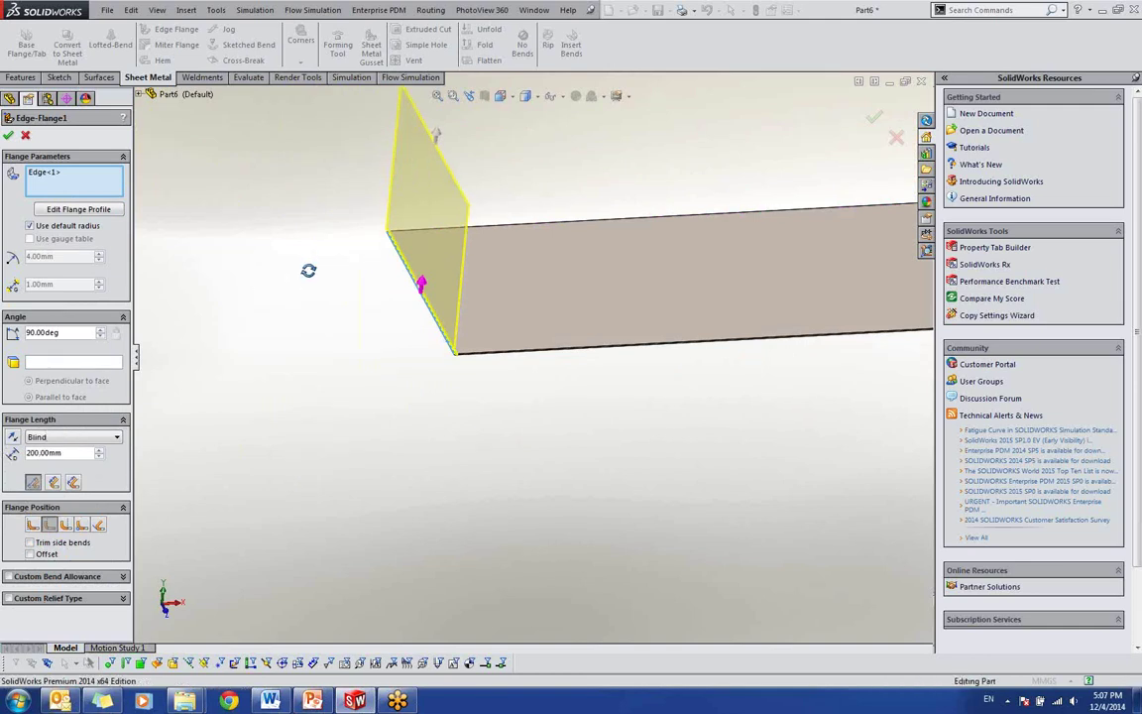
middle_click_drag(309, 270, 248, 297)
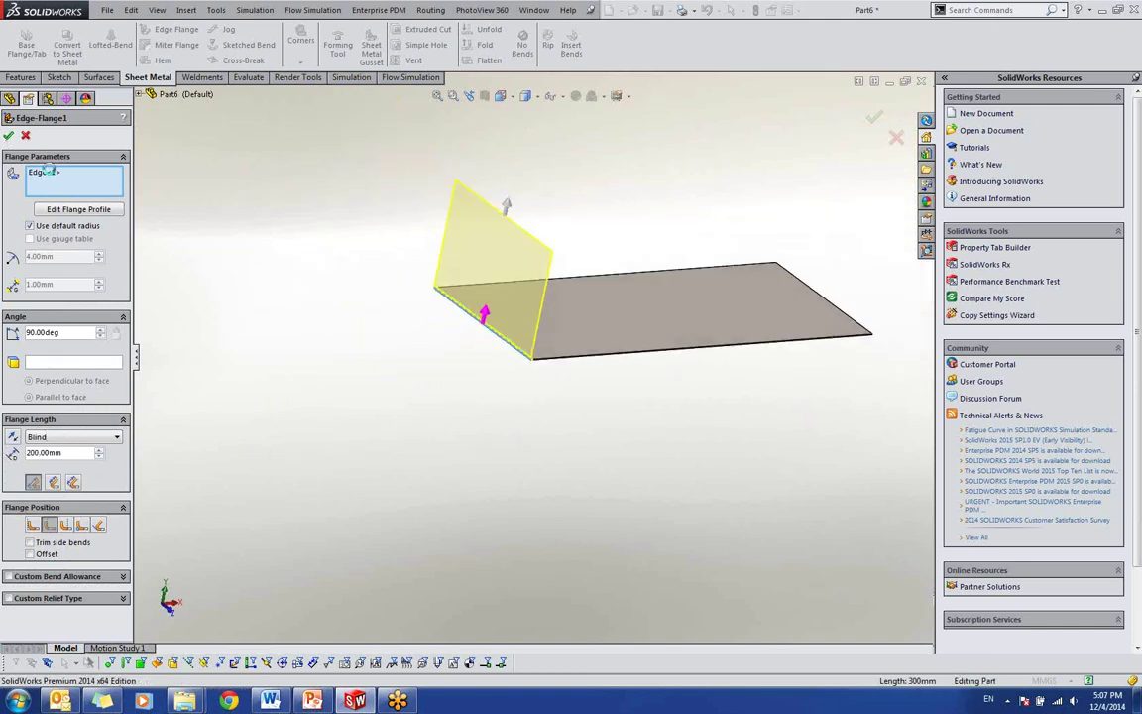
key("Return")
Step: Start a second edge flange on the base plate's front long edge and pull it upward about 235 mm
scroll(550, 359, "down", 5)
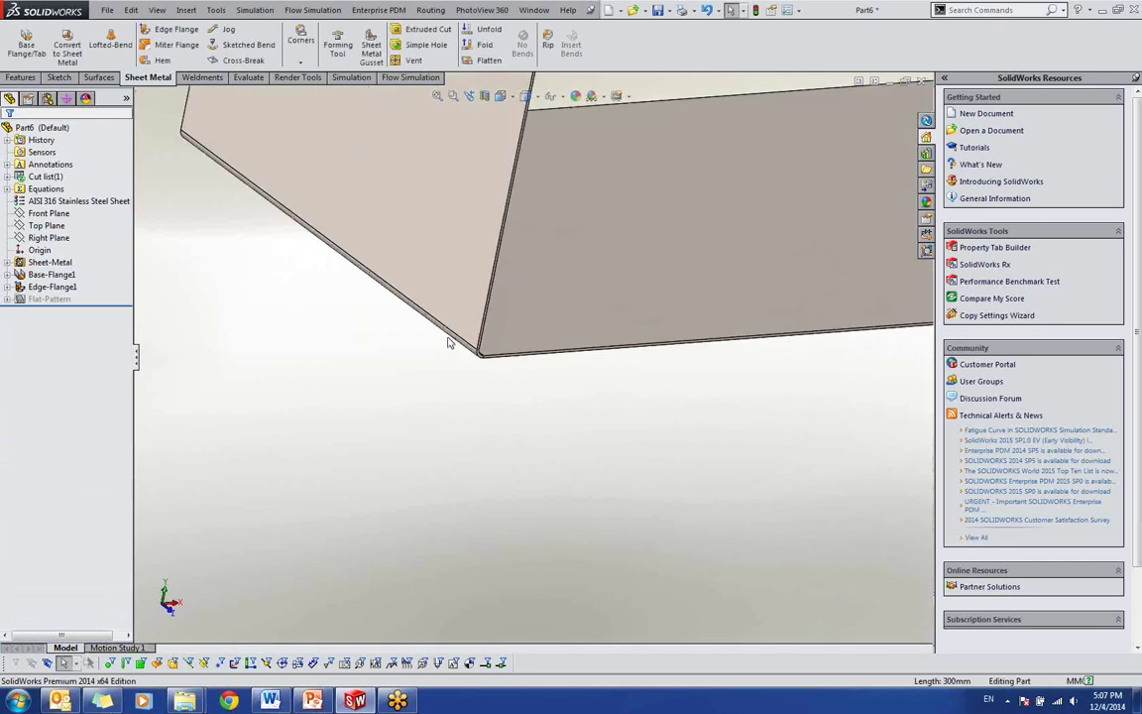
middle_click_drag(448, 342, 694, 456)
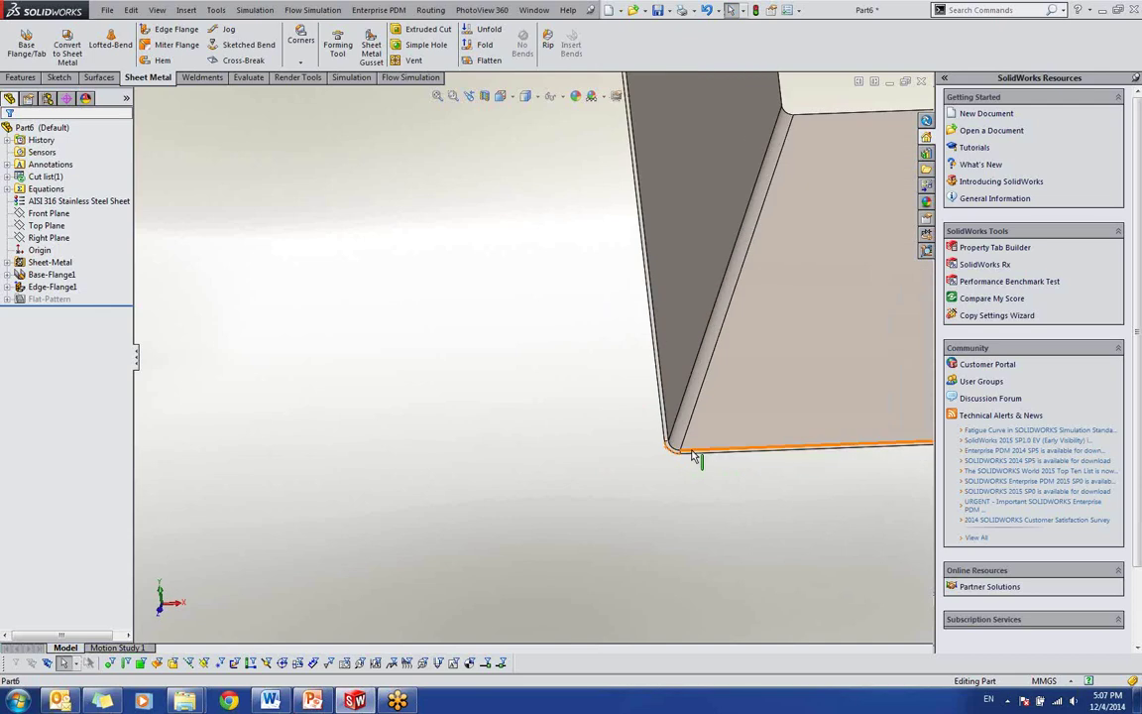
scroll(691, 442, "up", 5)
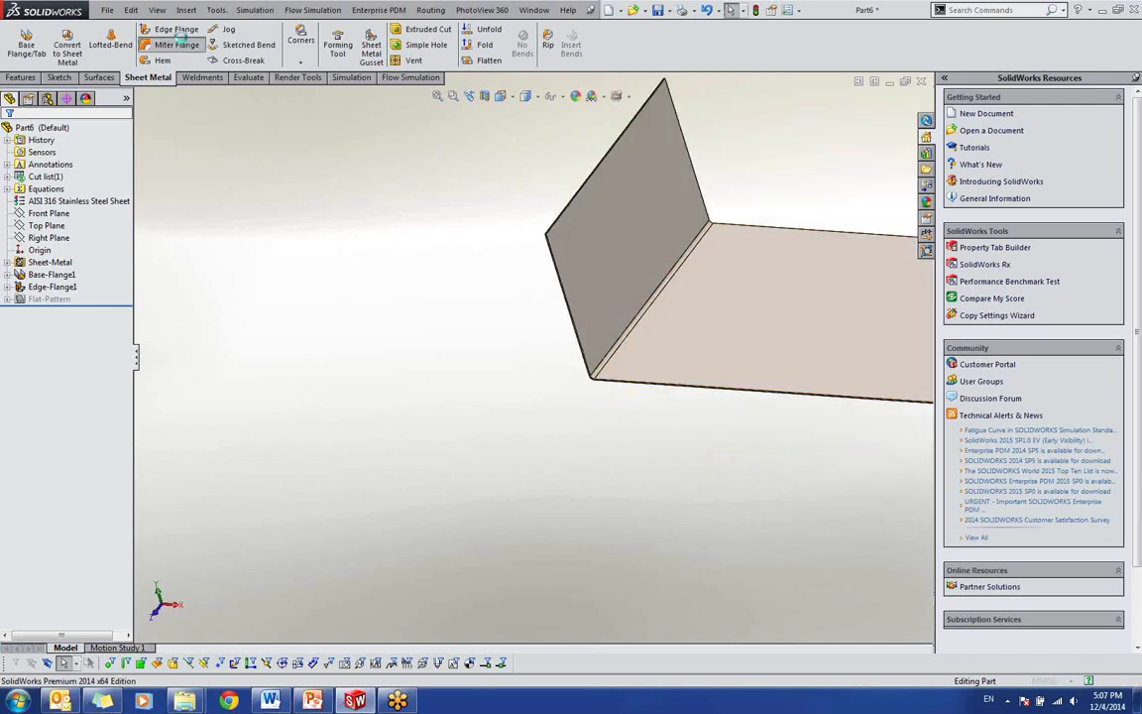
left_click(180, 38)
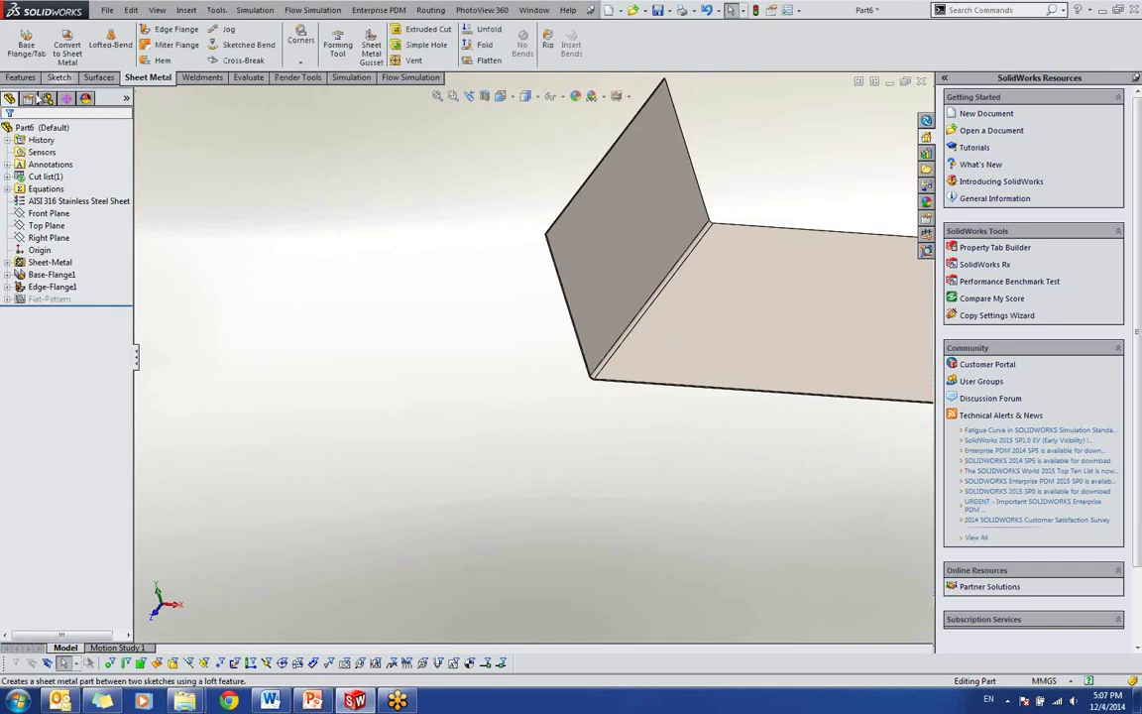
left_click(717, 393)
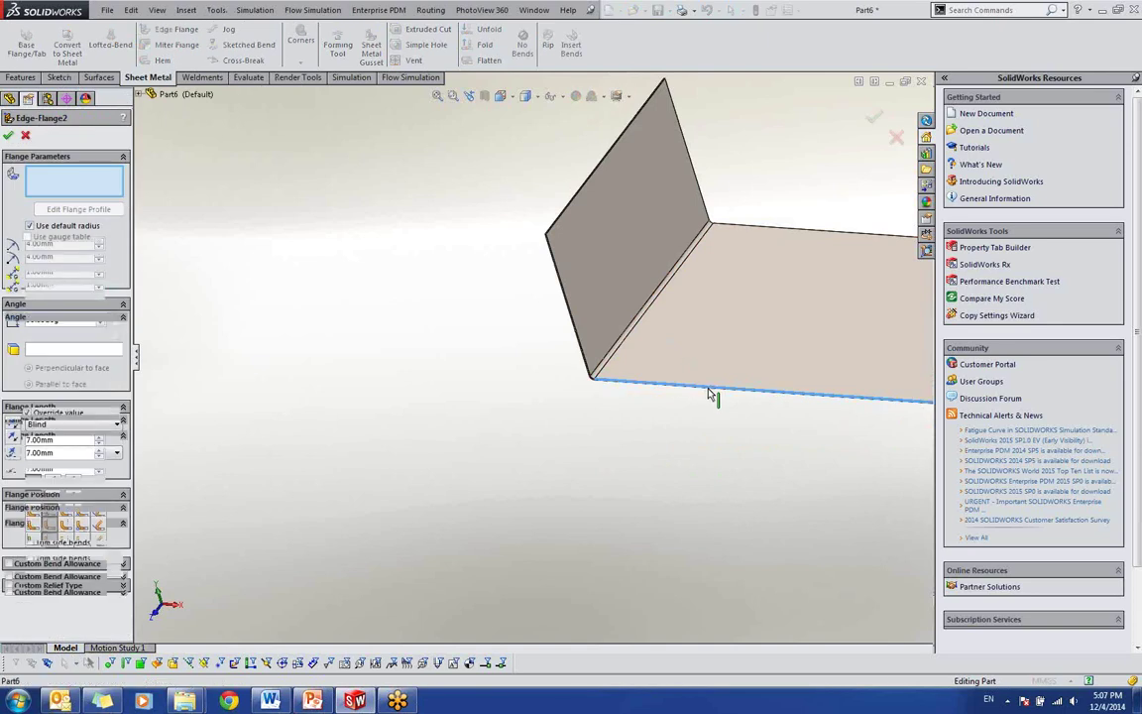
left_click(557, 257)
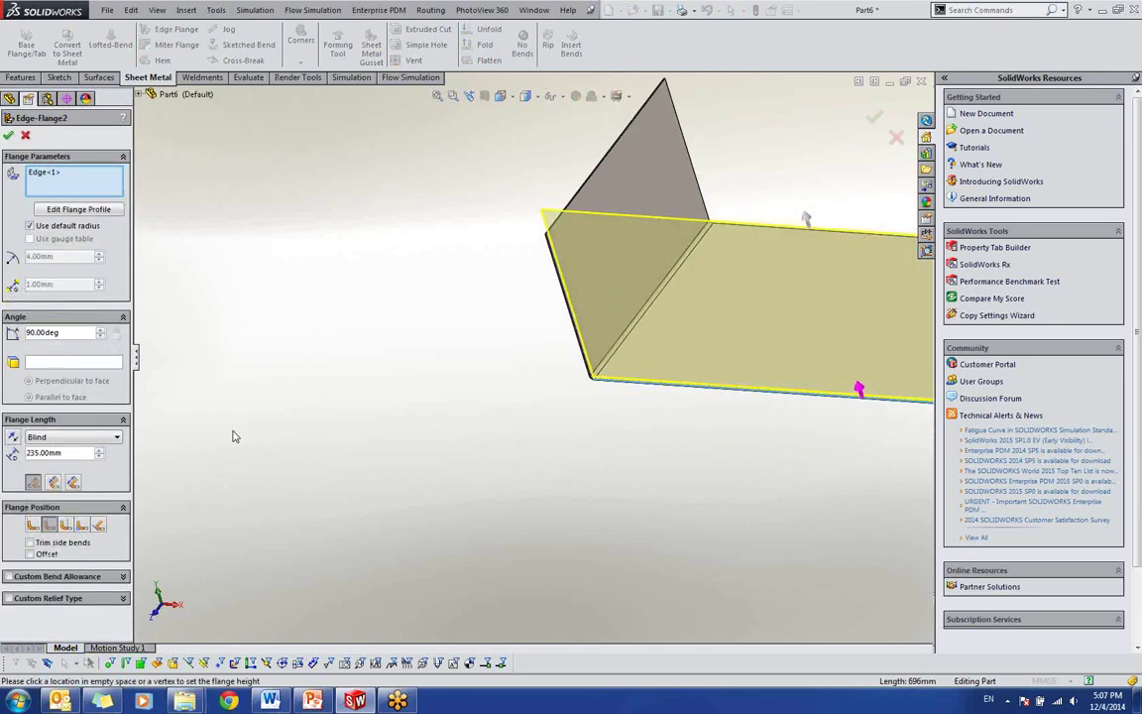
Step: End the long-side flange Up To Vertex, using the upper outer corner of the short-side flange
left_click(97, 437)
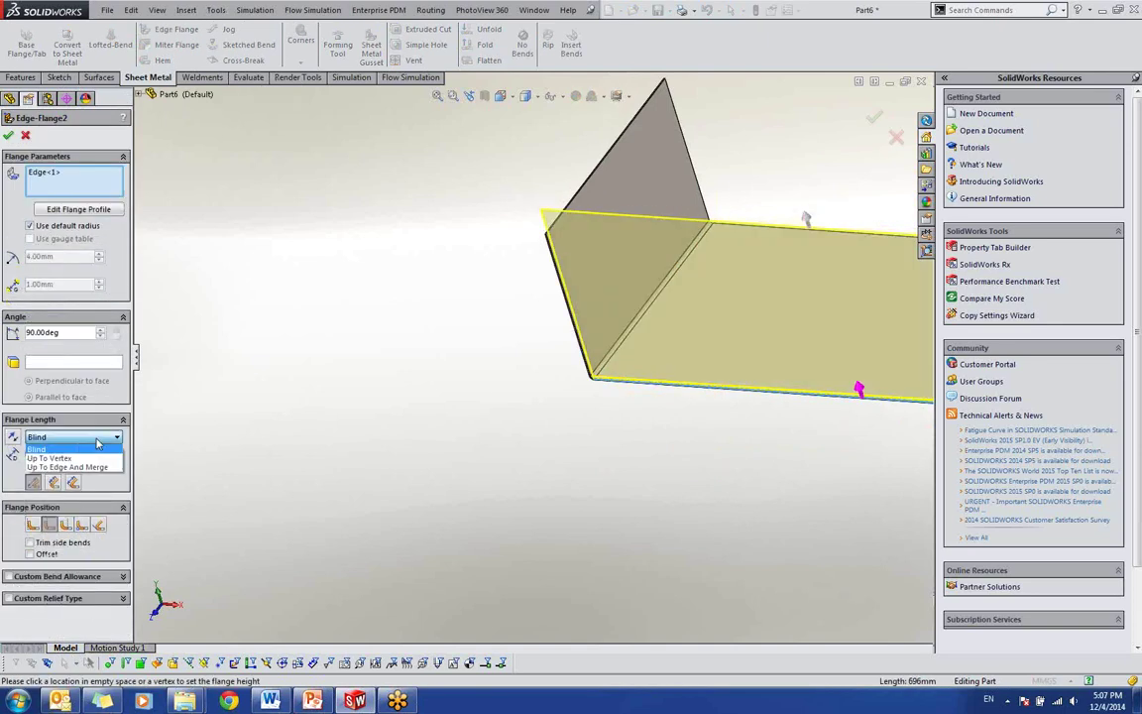
left_click(50, 458)
scroll(694, 226, "down", 2)
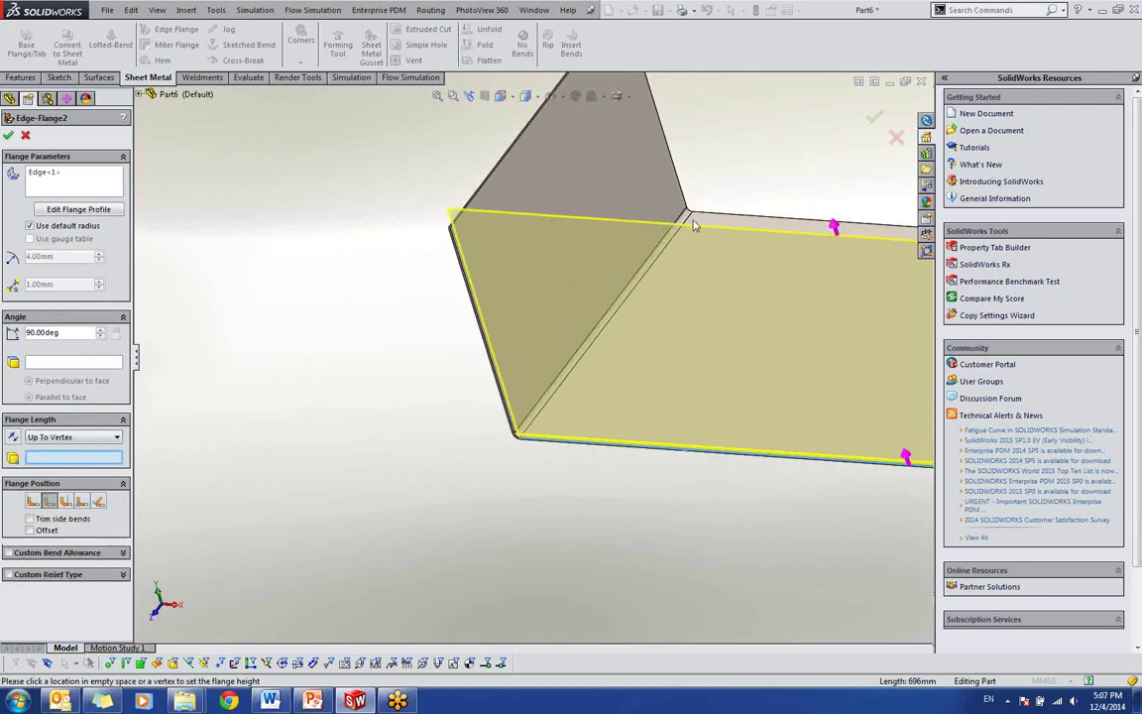
scroll(694, 226, "down", 2)
scroll(473, 270, "up", 3)
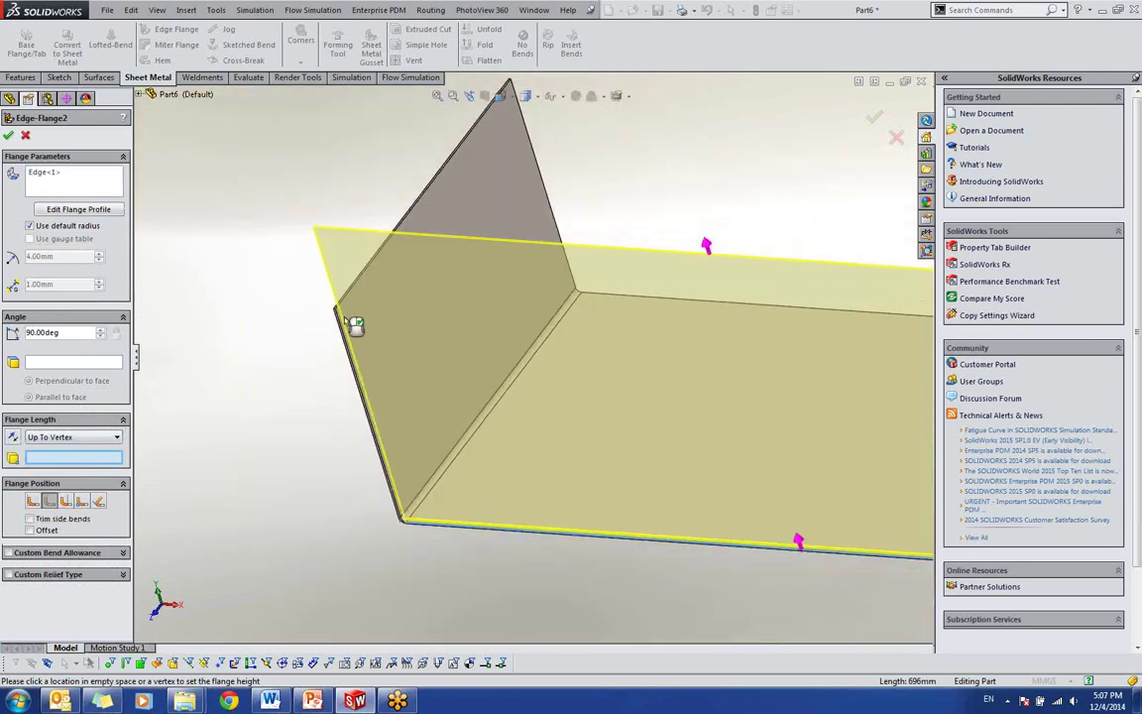
scroll(354, 324, "down", 3)
left_click(393, 316)
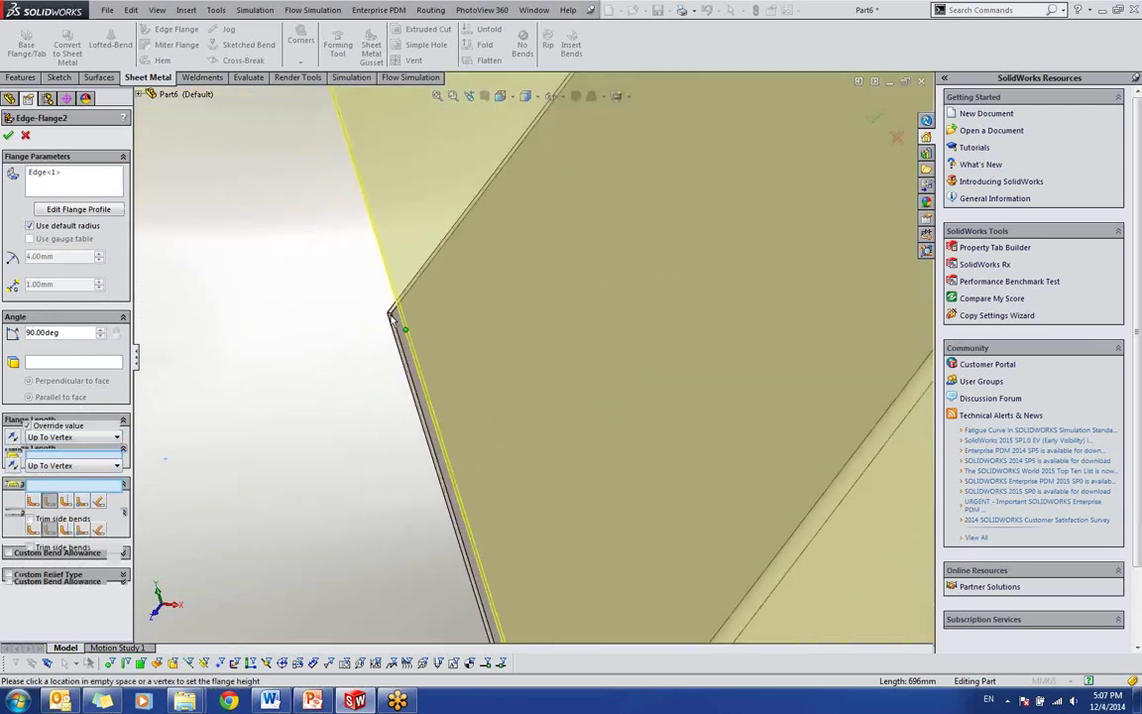
Step: Set the long-side edge flange's position to Bend Outside and create the flange
scroll(433, 369, "up", 3)
middle_click_drag(498, 387, 538, 365)
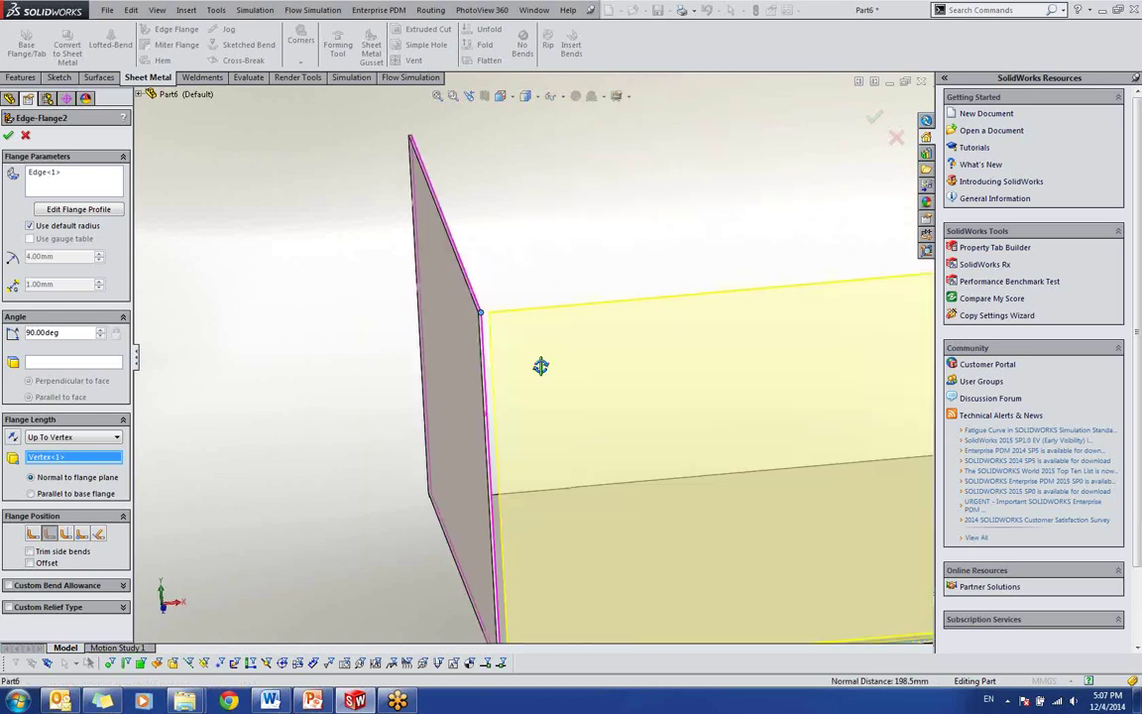
scroll(537, 543, "down", 5)
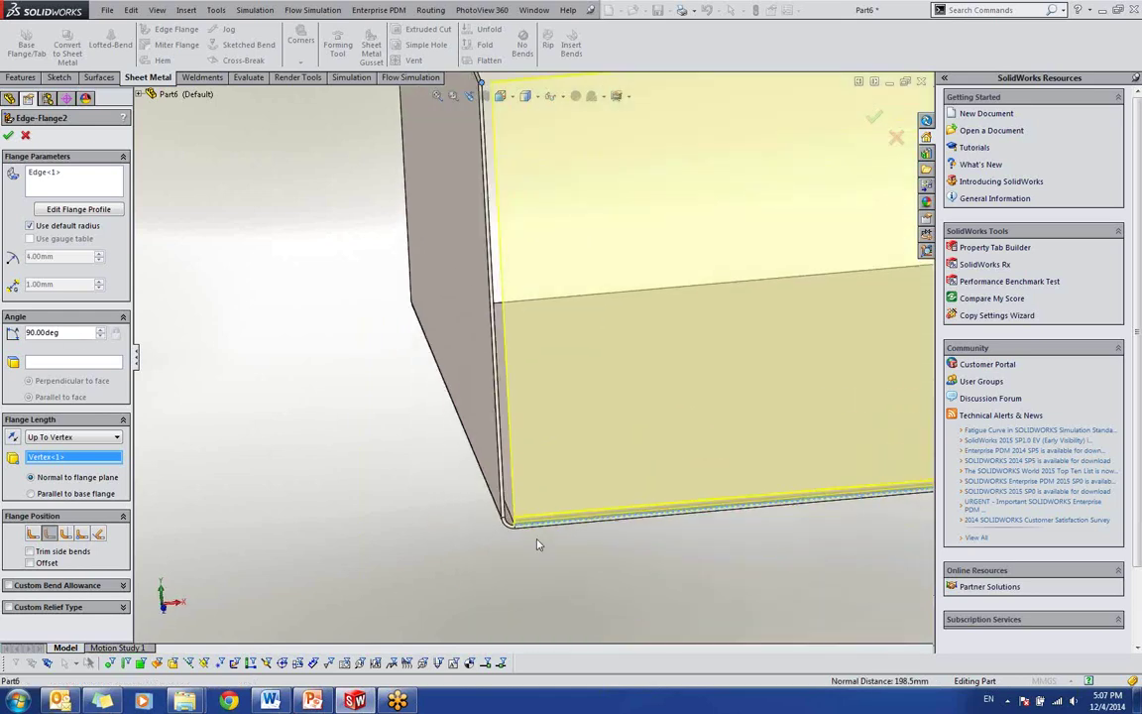
middle_click_drag(509, 491, 555, 482)
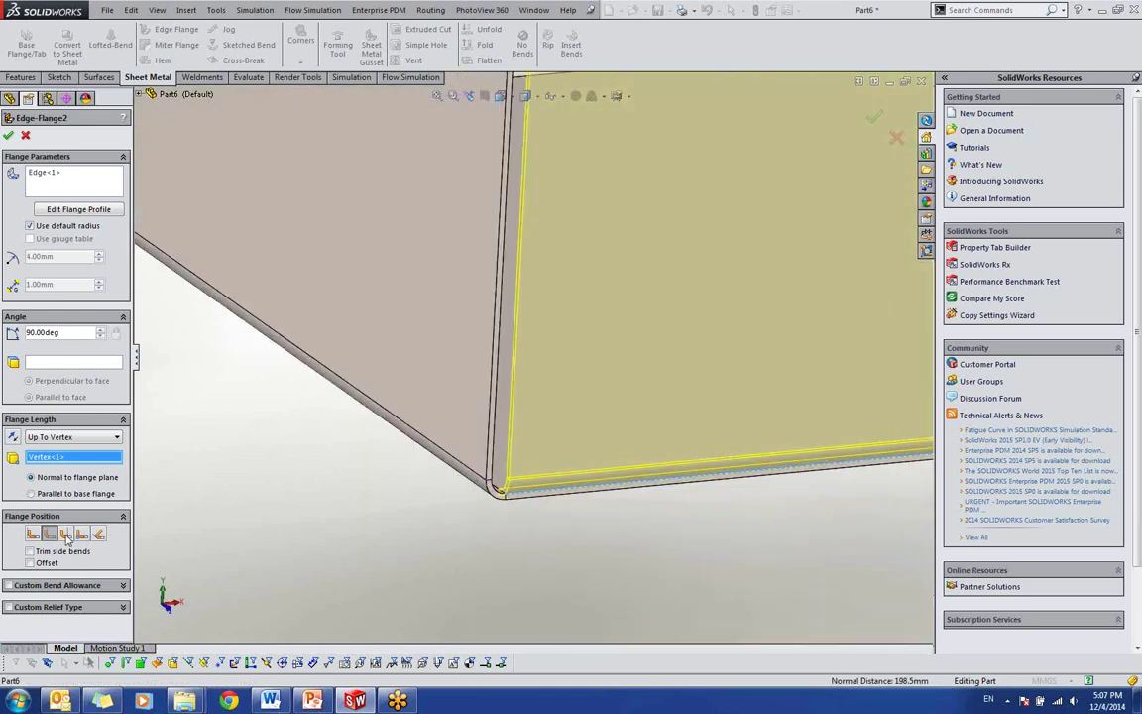
left_click(65, 534)
left_click(8, 136)
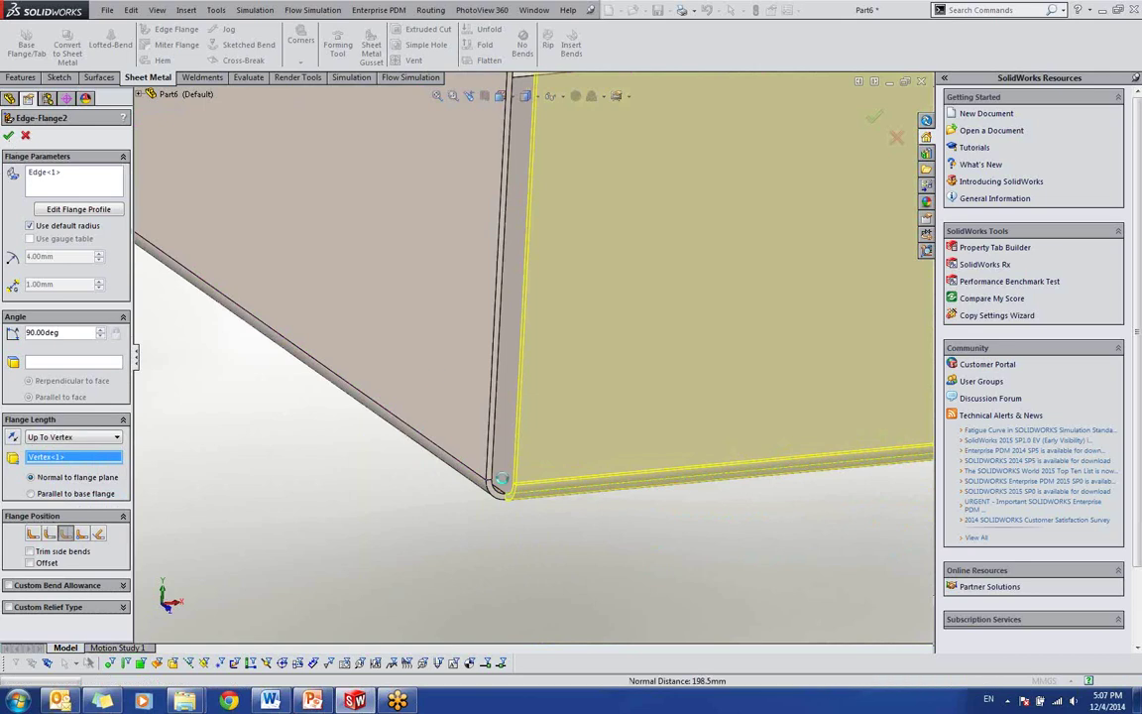
Step: Flatten the part to examine the corner between the two flanges in the flat pattern, and fold it back
middle_click_drag(512, 481, 538, 421)
scroll(540, 411, "up", 10)
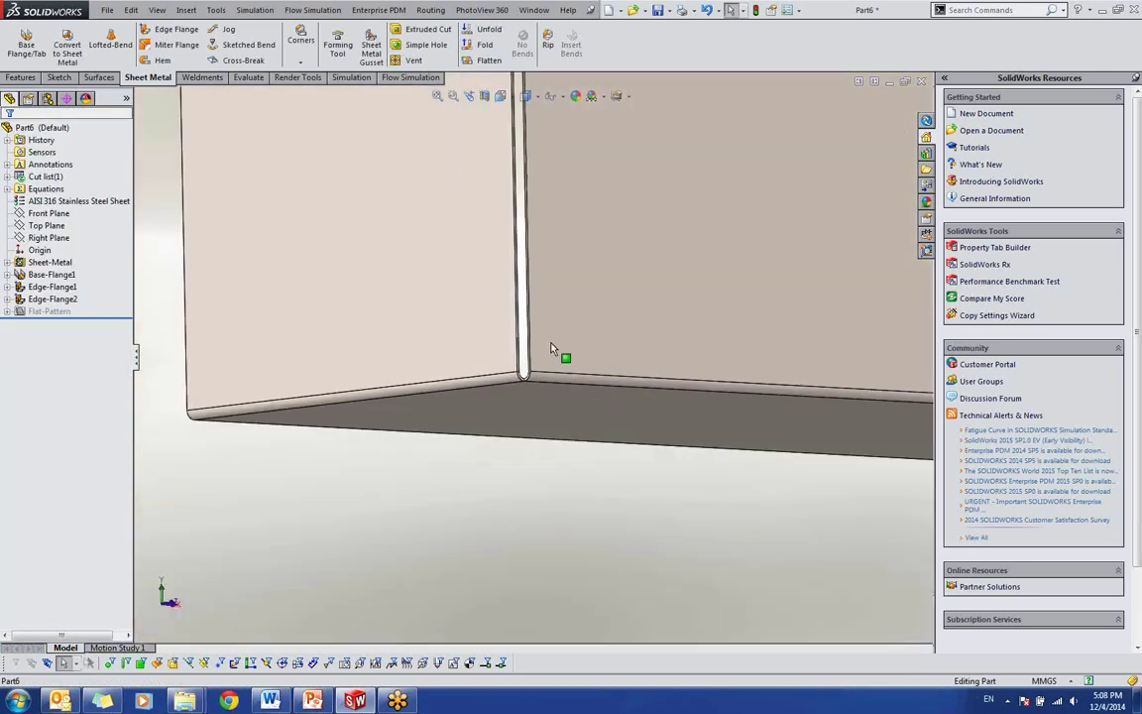
middle_click_drag(570, 302, 529, 156)
scroll(566, 522, "down", 5)
scroll(570, 512, "up", 5)
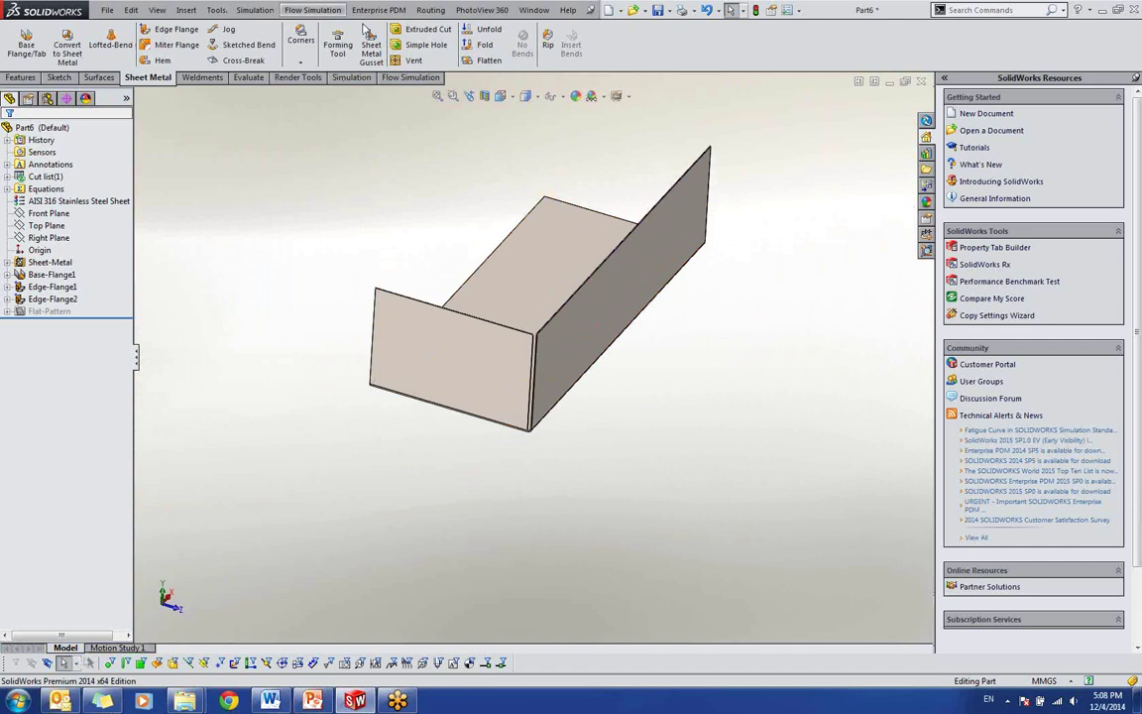
left_click(503, 64)
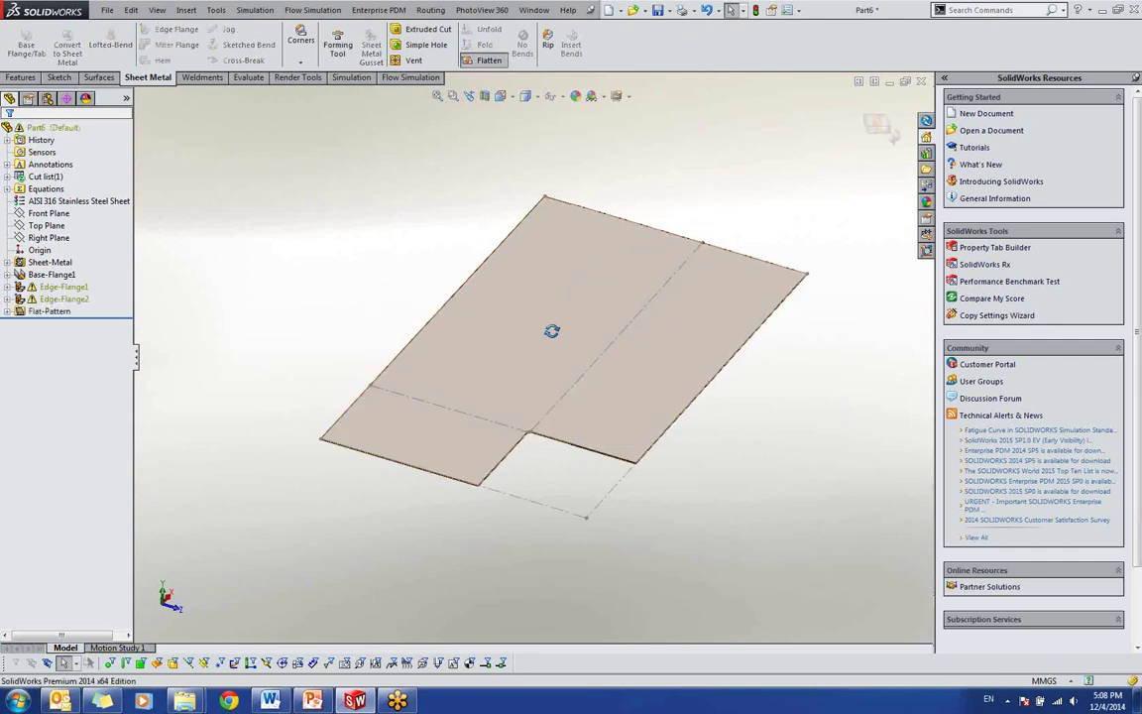
middle_click_drag(551, 331, 554, 384)
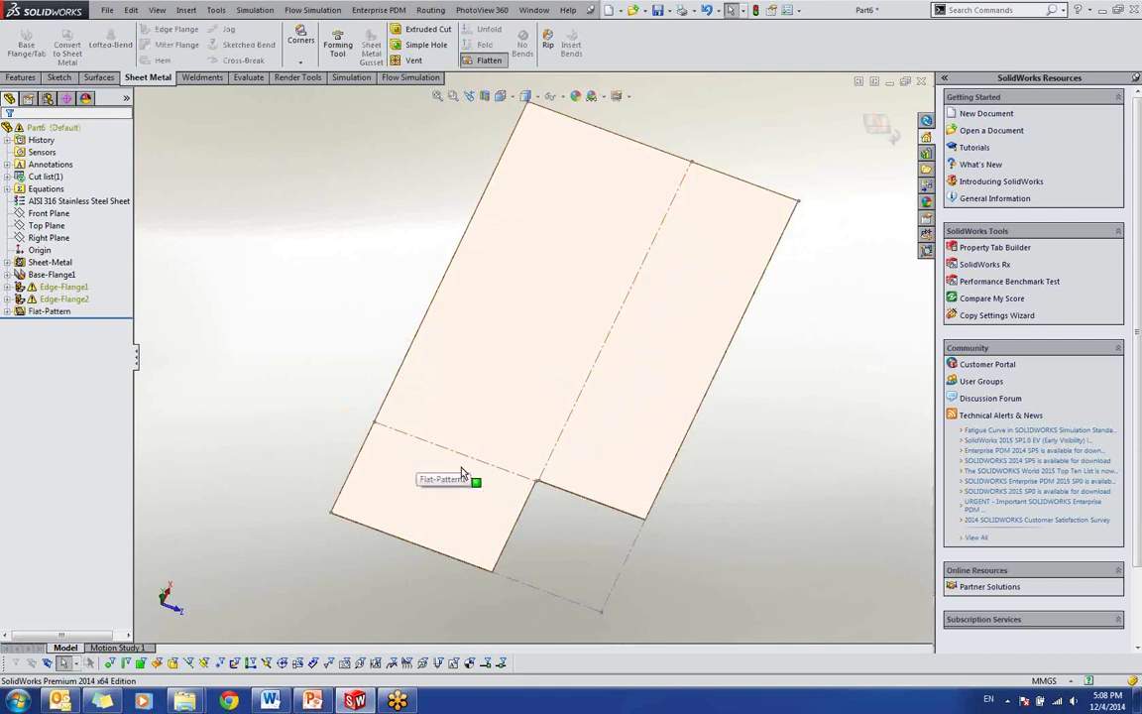
left_click(493, 64)
middle_click_drag(557, 380, 546, 248)
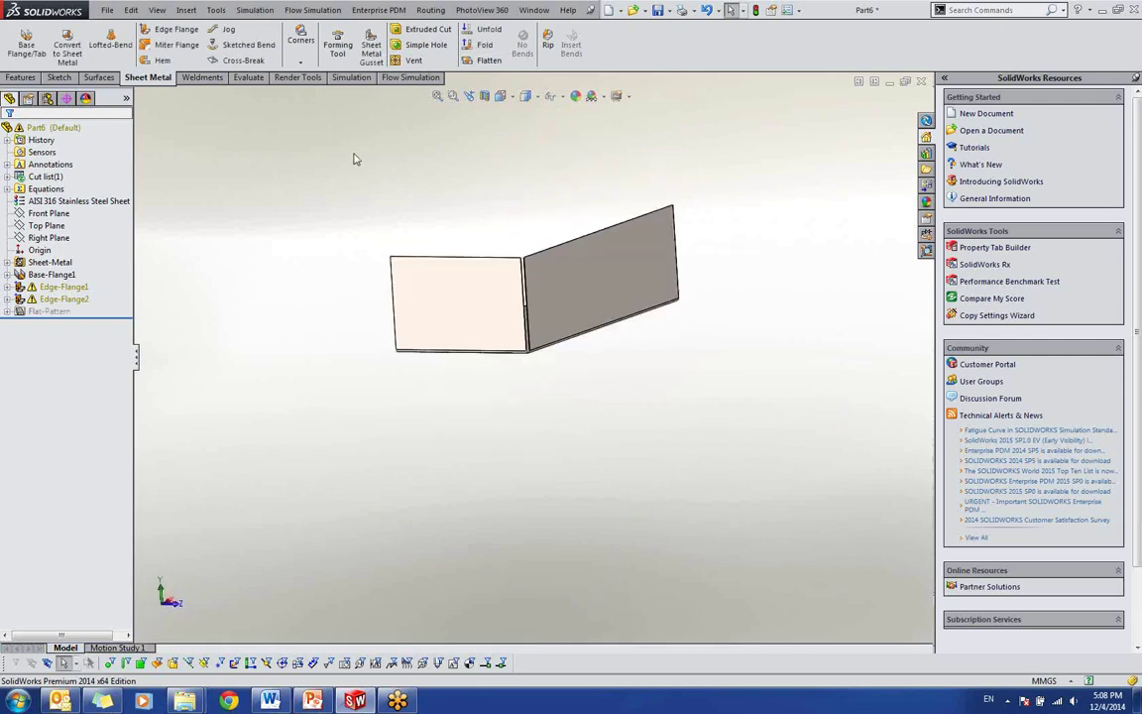
Step: Start a Welded Corner and select the short flange's side face at the open corner as the first face
left_click(301, 61)
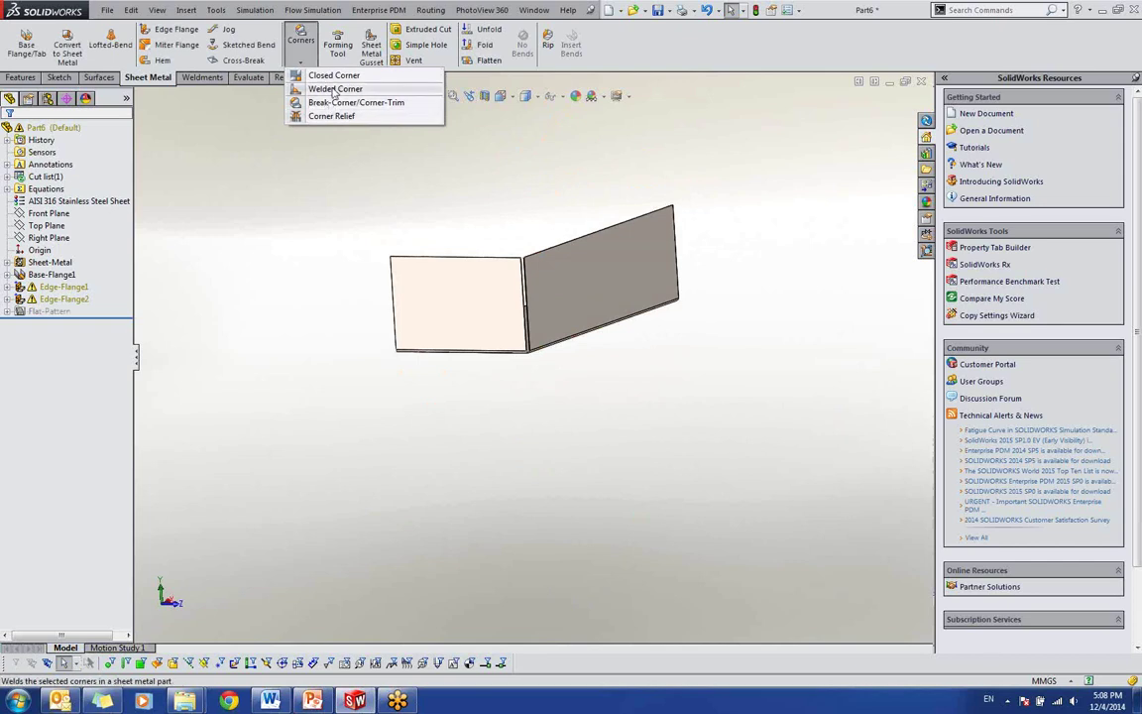
left_click(334, 89)
scroll(515, 289, "down", 5)
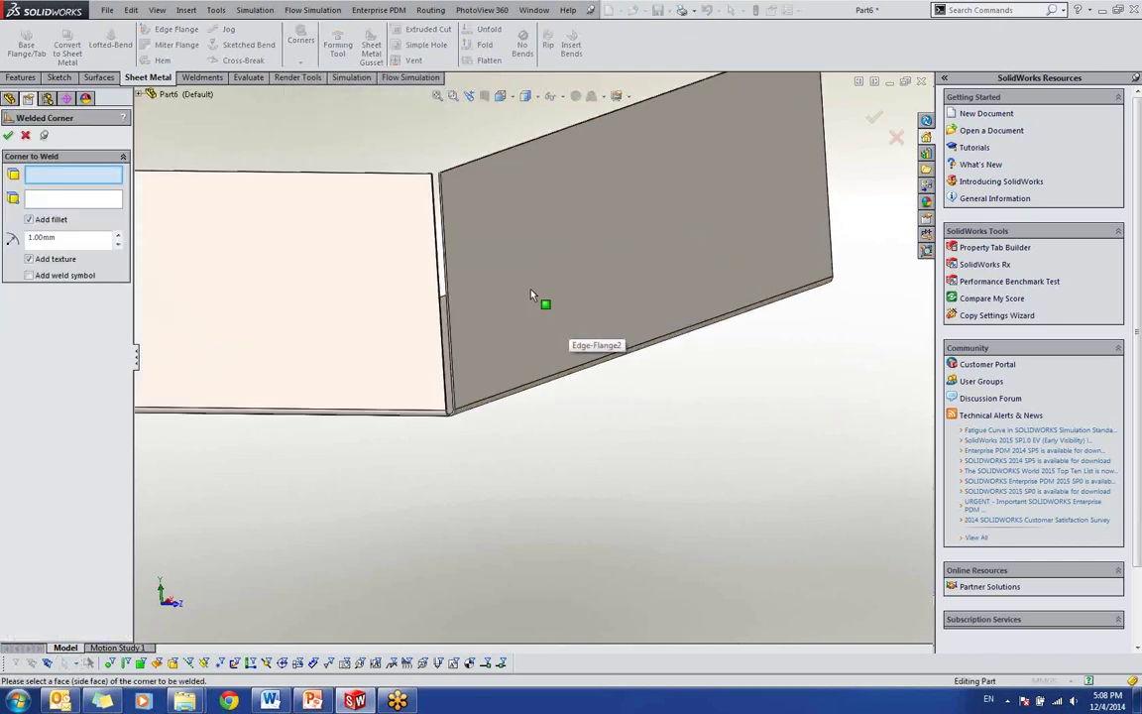
scroll(459, 265, "down", 2)
middle_click_drag(459, 265, 352, 232)
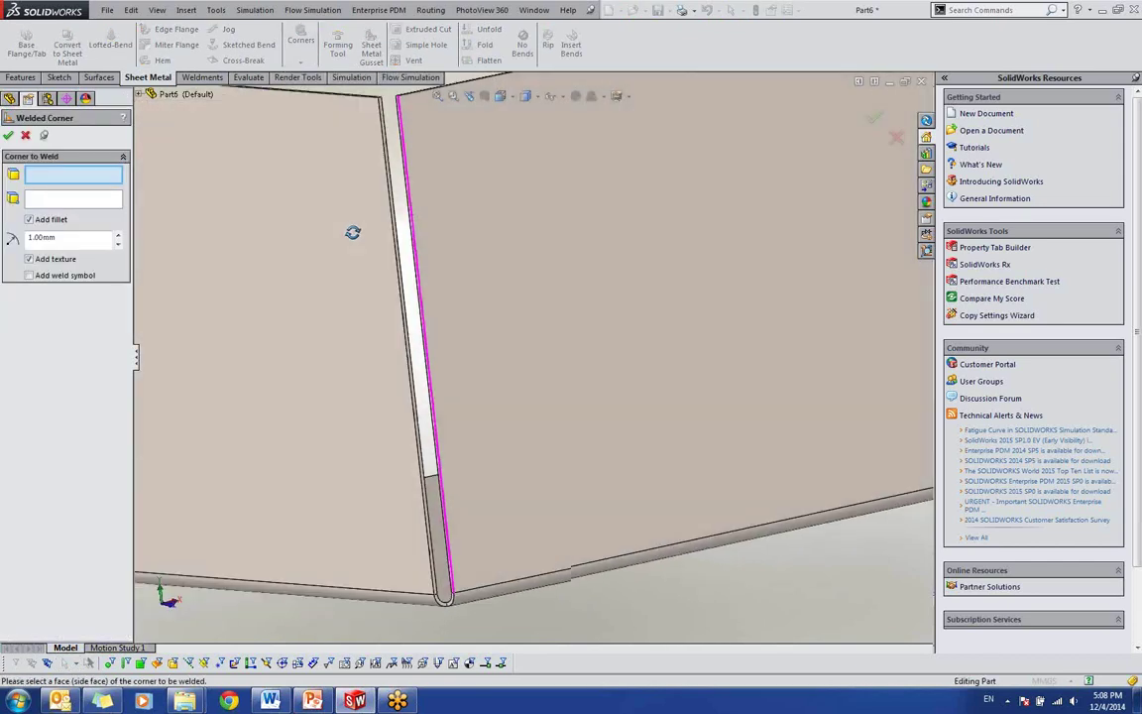
scroll(417, 230, "down", 3)
left_click(398, 210)
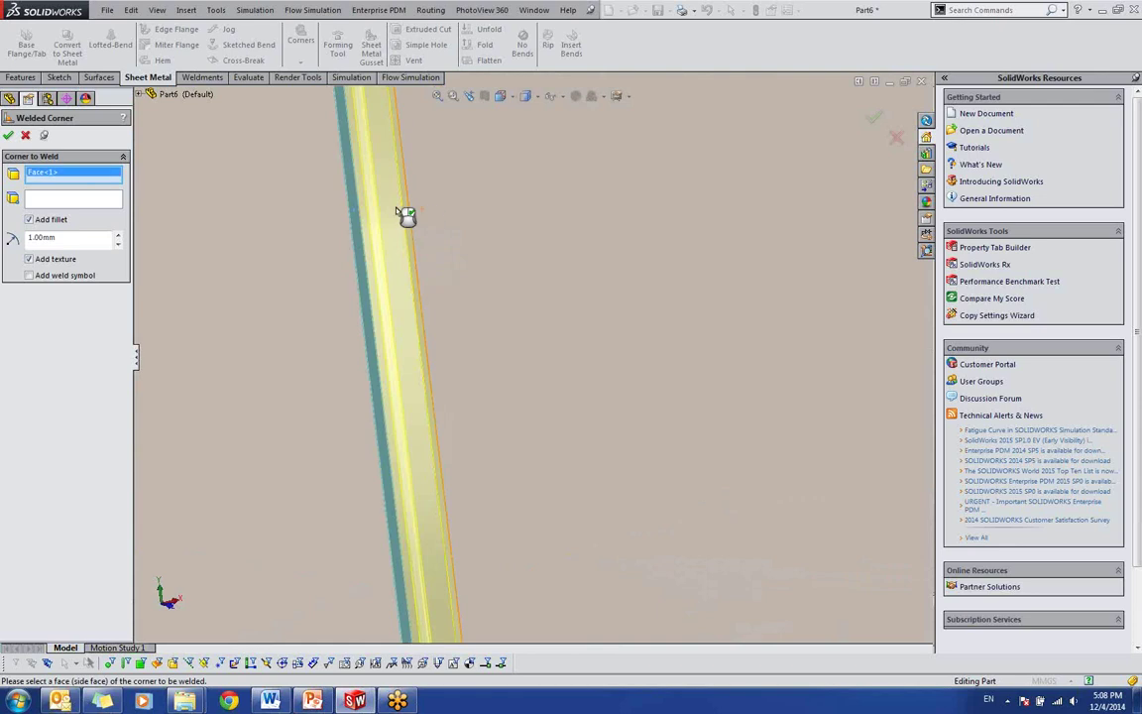
scroll(398, 260, "up", 2)
left_click(112, 200)
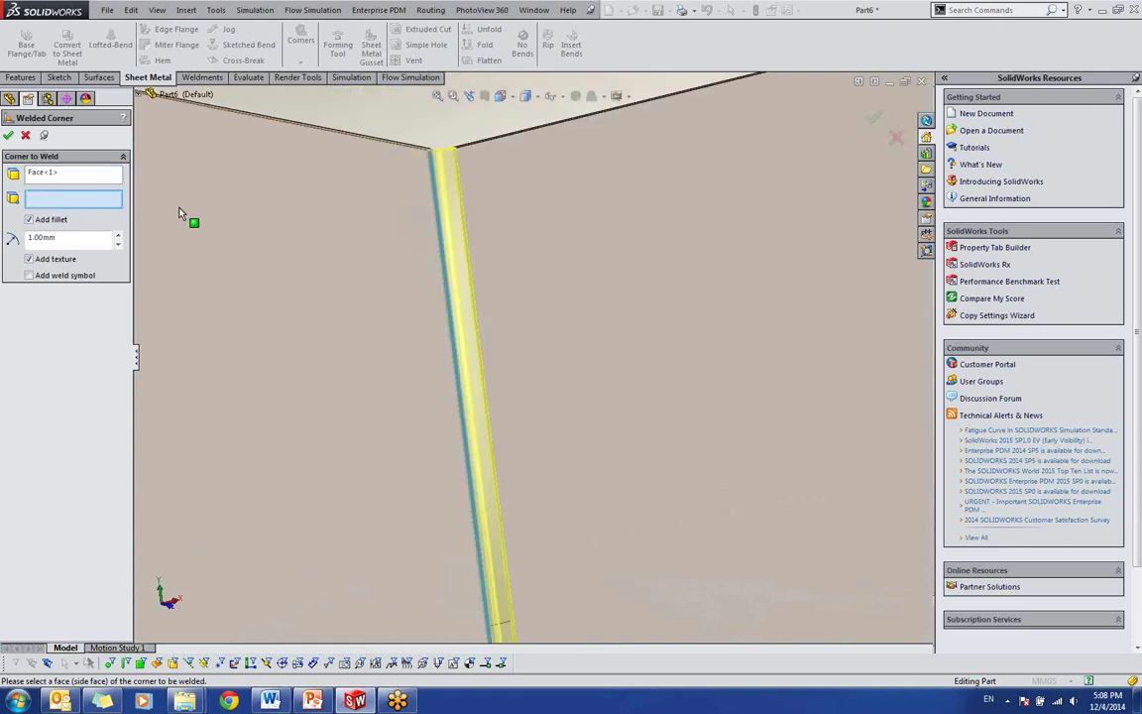
Step: Add the long flange's side face at the corner and create the weld with a 1 mm fillet and texture
mouse_move(430, 188)
middle_mouse_down()
mouse_move(464, 175)
mouse_move(446, 185)
middle_mouse_up()
left_click(446, 186)
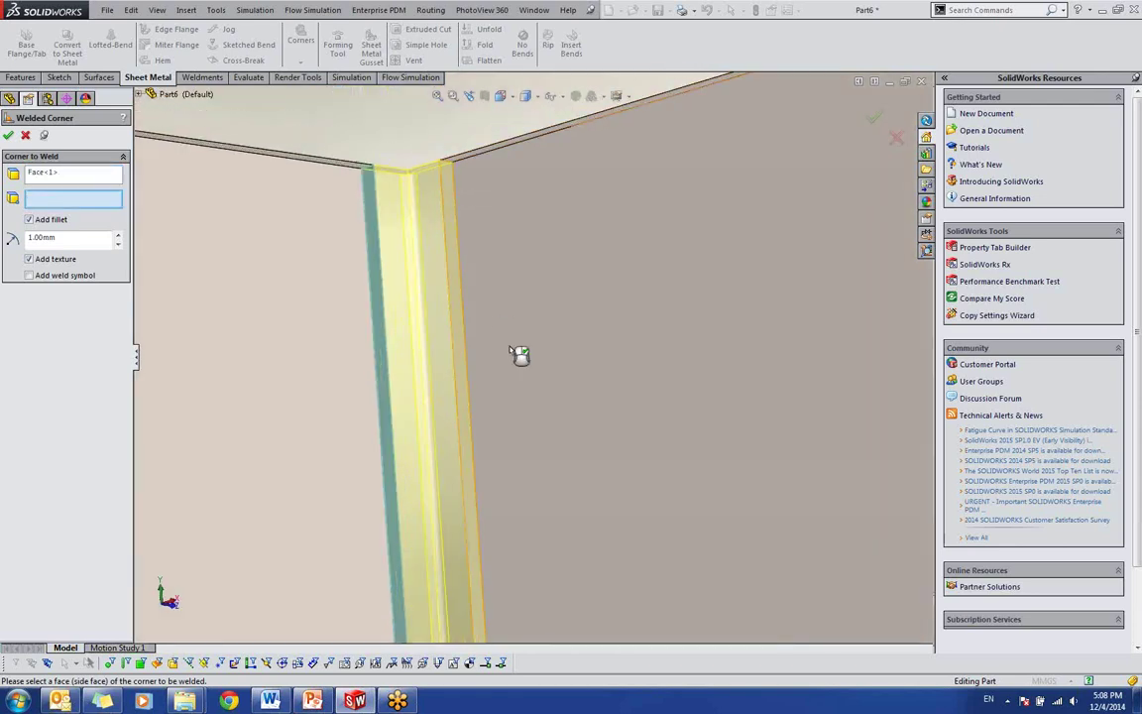
scroll(525, 376, "up", 9)
scroll(551, 458, "down", 2)
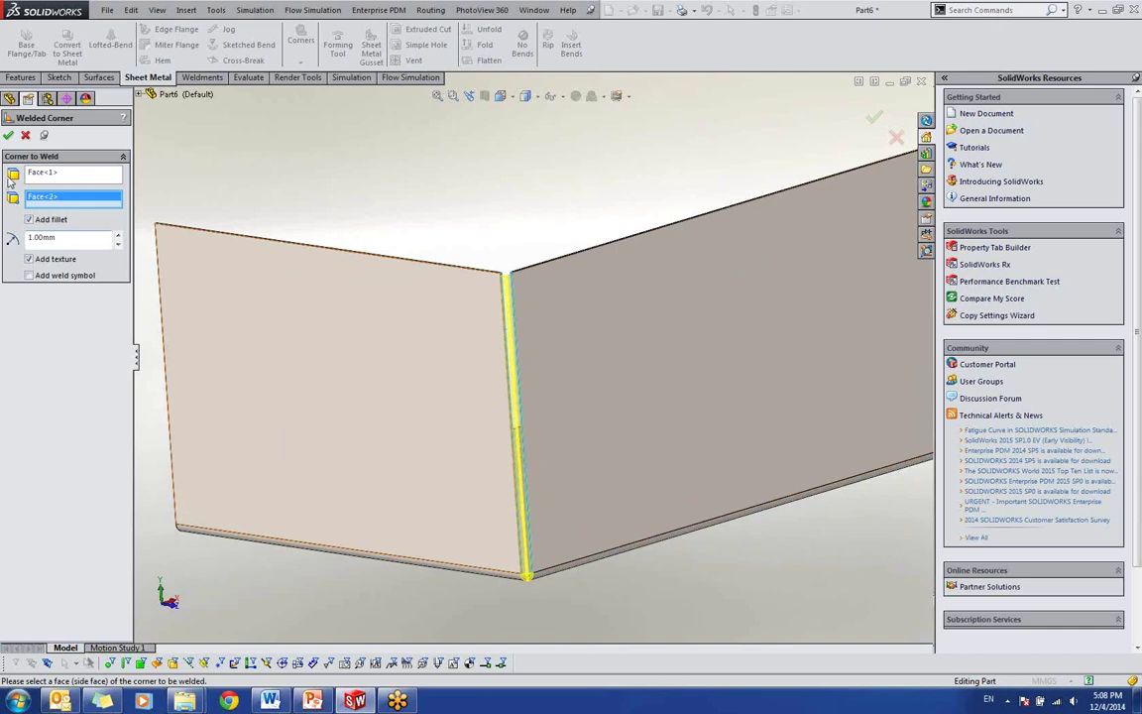
right_click(522, 302)
scroll(496, 302, "down", 5)
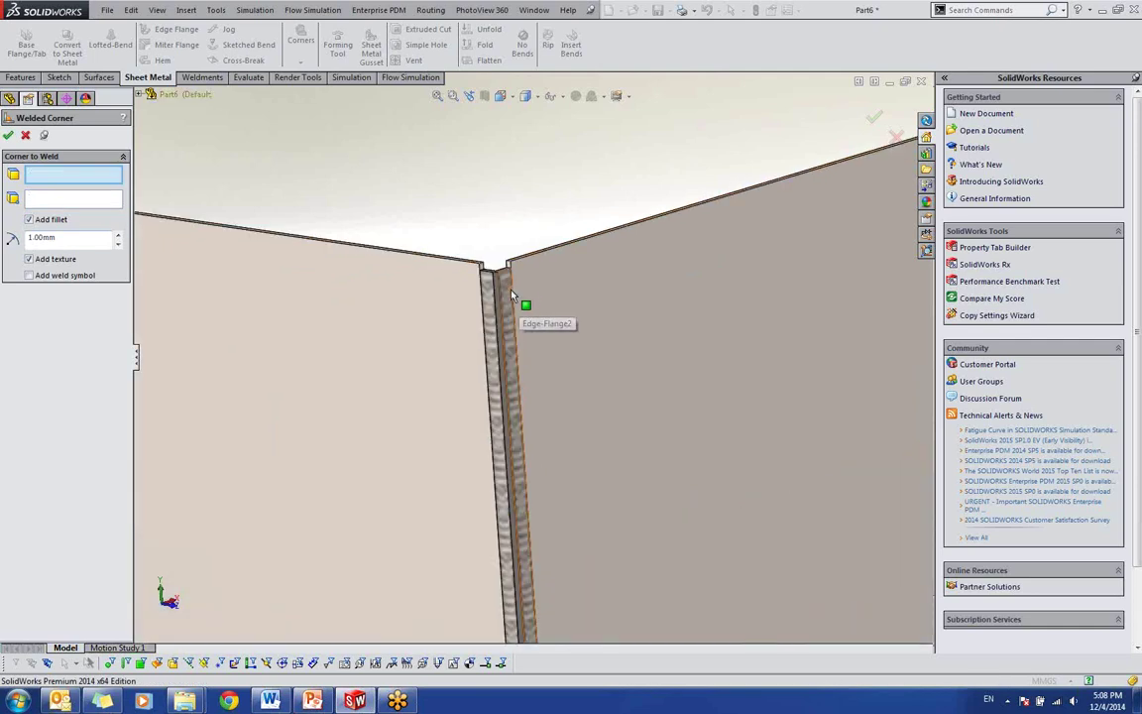
mouse_move(489, 300)
middle_mouse_down()
mouse_move(525, 361)
mouse_move(499, 288)
middle_mouse_up()
scroll(523, 354, "up", 6)
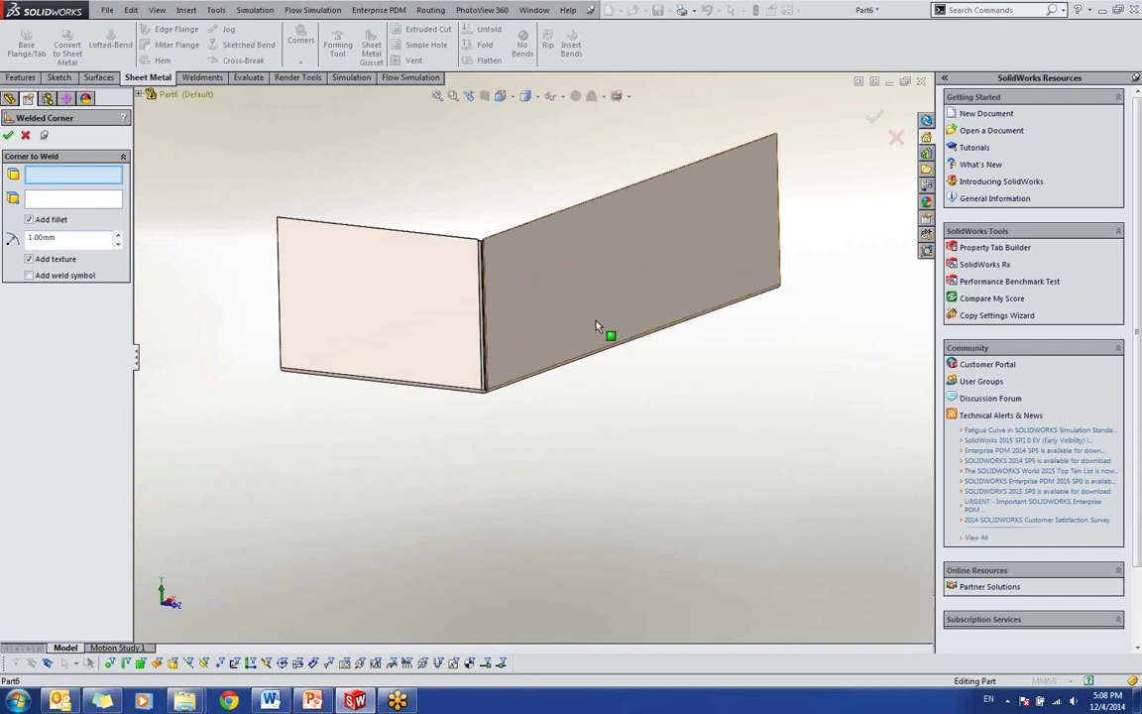
left_click(27, 135)
scroll(526, 257, "down", 2)
middle_click_drag(596, 294, 592, 299)
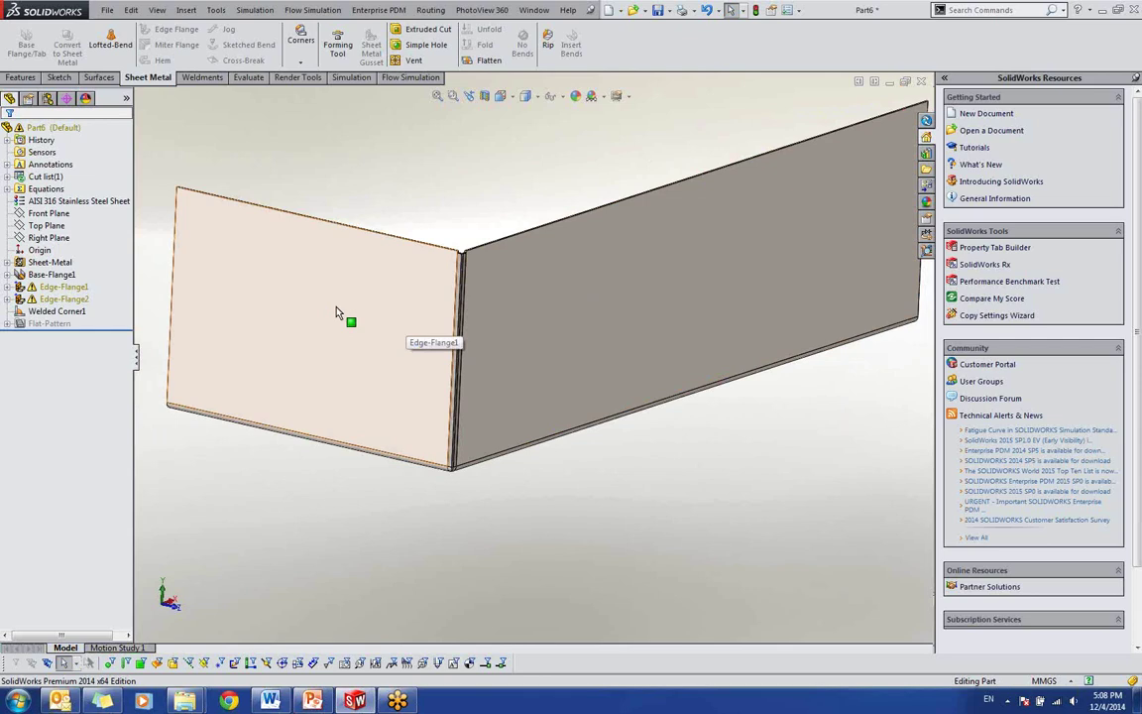
Step: Place the louver forming tool from the Design Library's louvers folder on the outer face of the short flange
left_click(930, 154)
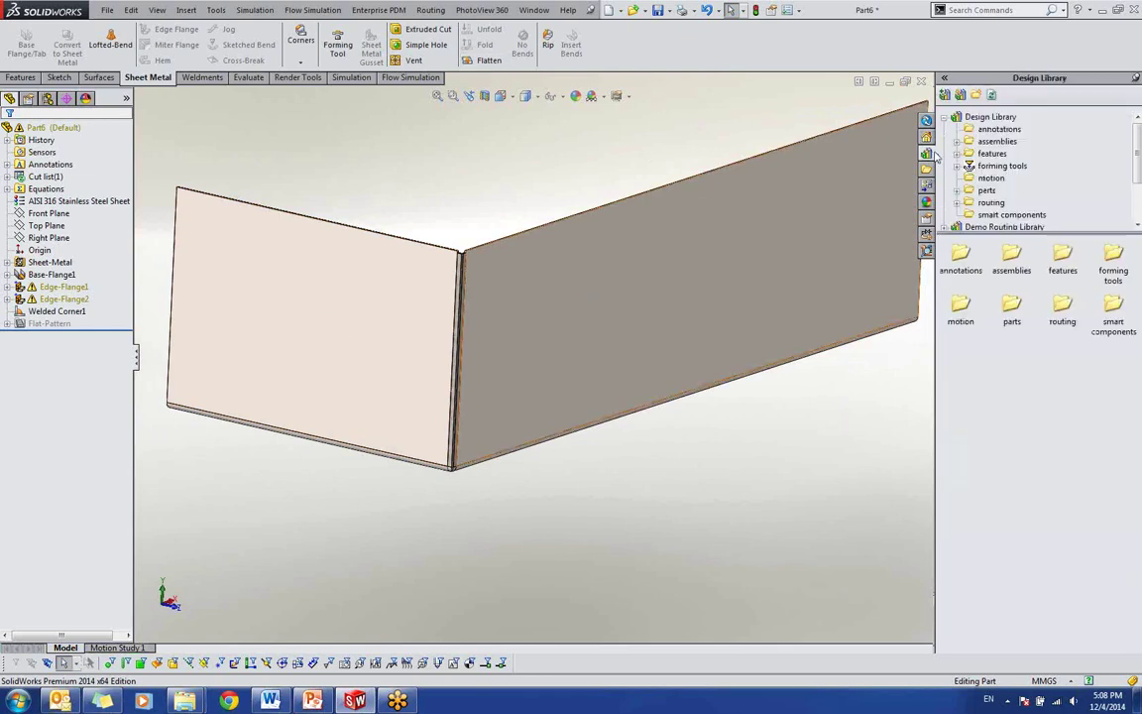
left_click(1001, 165)
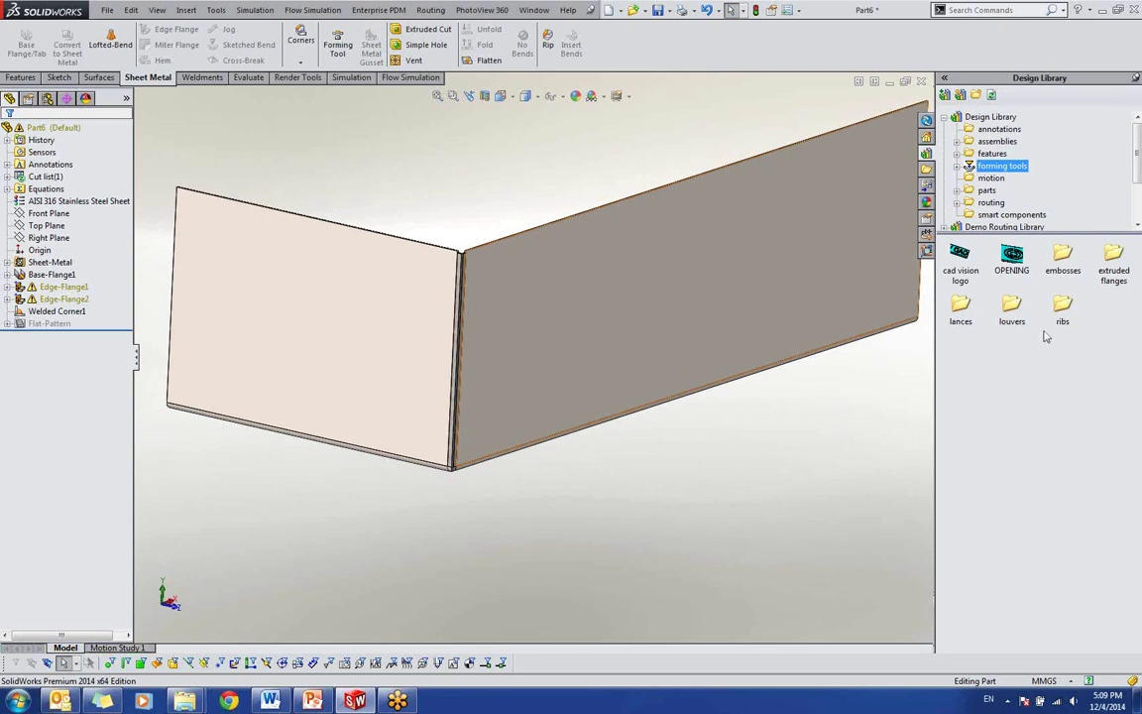
double_click(1011, 310)
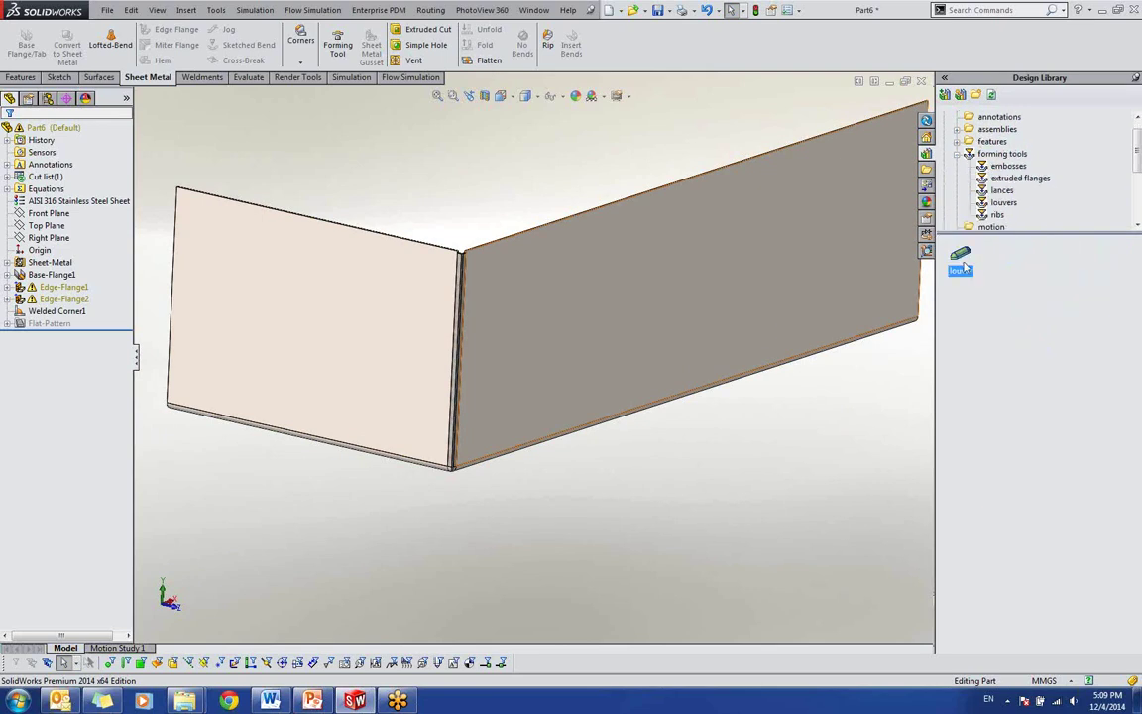
middle_click_drag(590, 378, 631, 382)
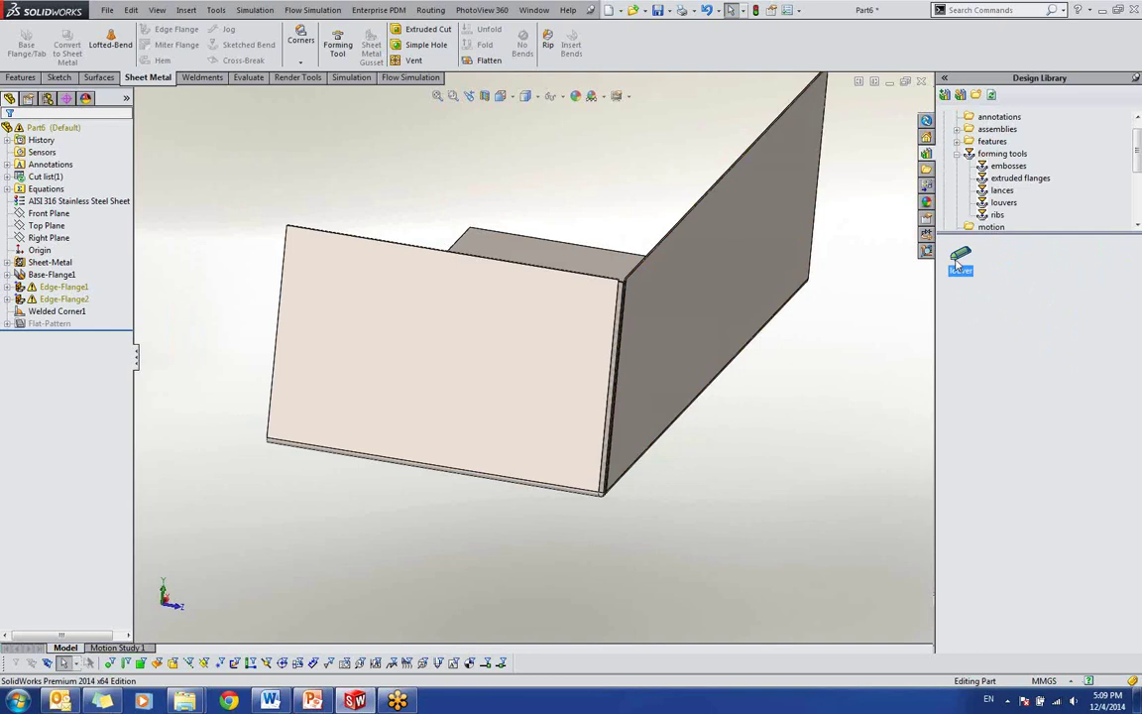
mouse_move(551, 376)
left_mouse_down()
mouse_move(508, 370)
mouse_move(536, 369)
left_mouse_up()
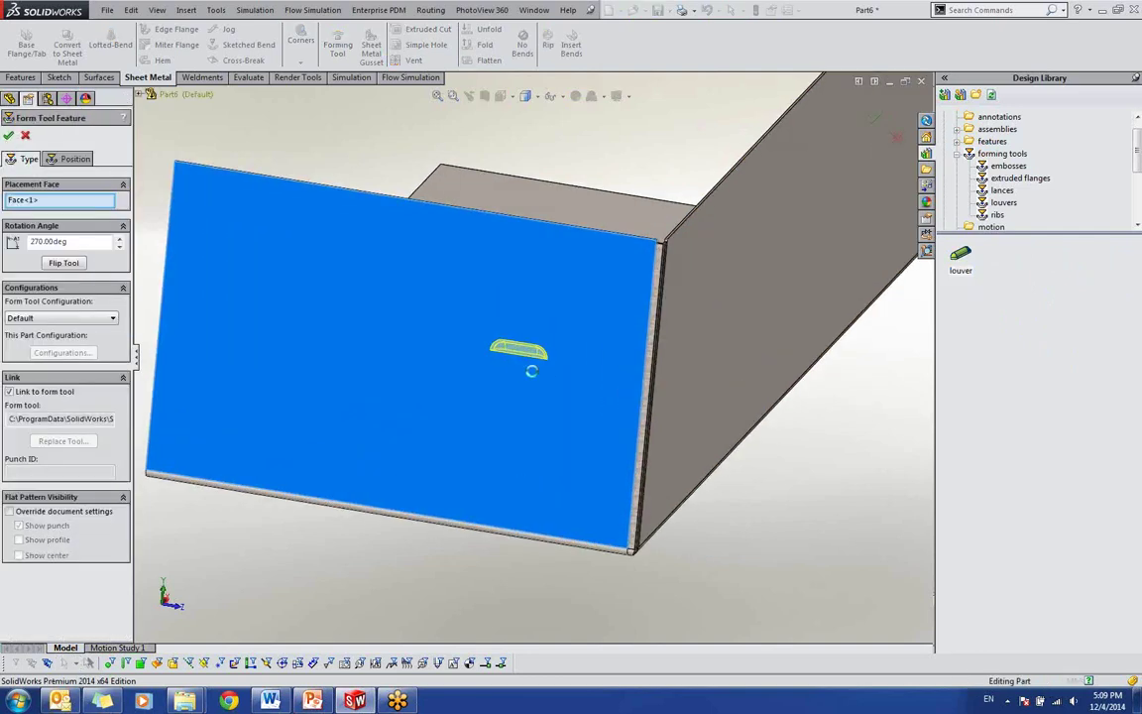
scroll(533, 371, "down", 3)
middle_click_drag(532, 371, 466, 377)
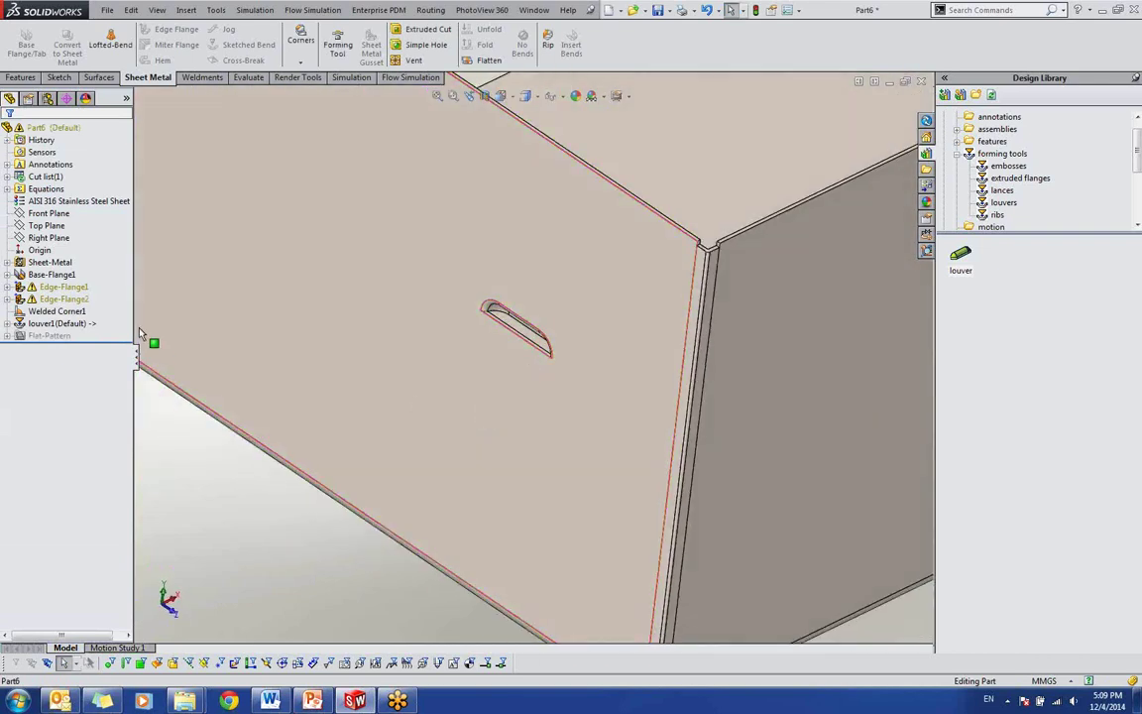
Step: Edit the louver on the short flange and flip the tool so that it bulges outward
left_click(59, 324)
left_click(55, 286)
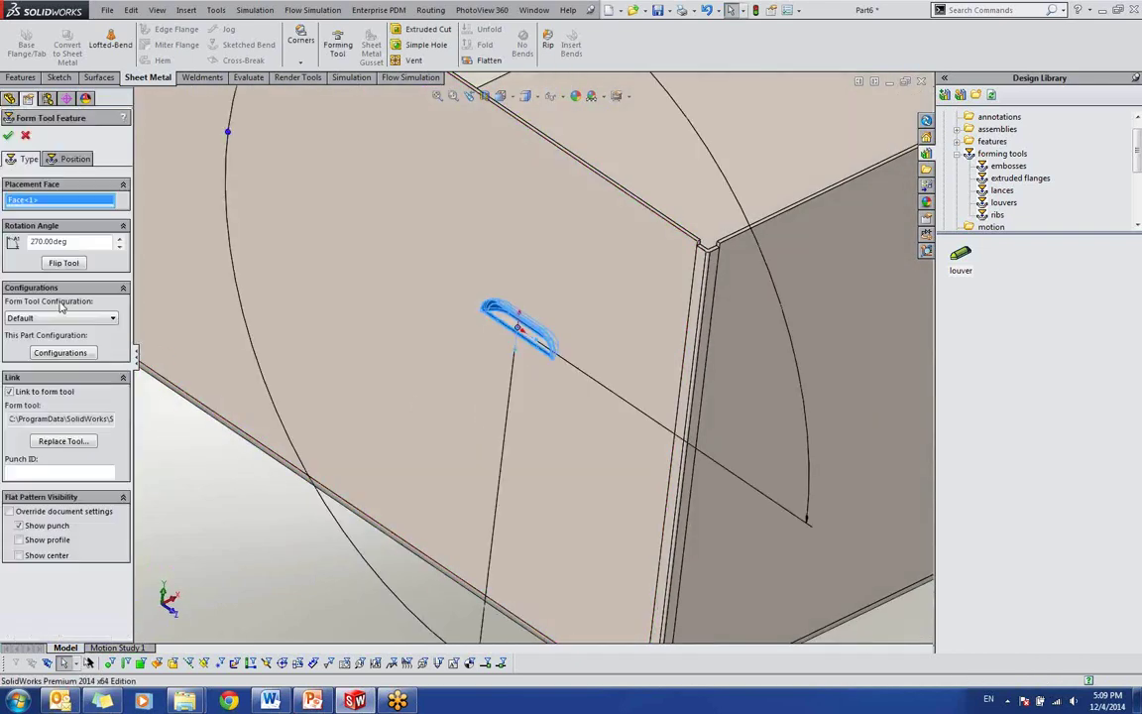
left_click(64, 261)
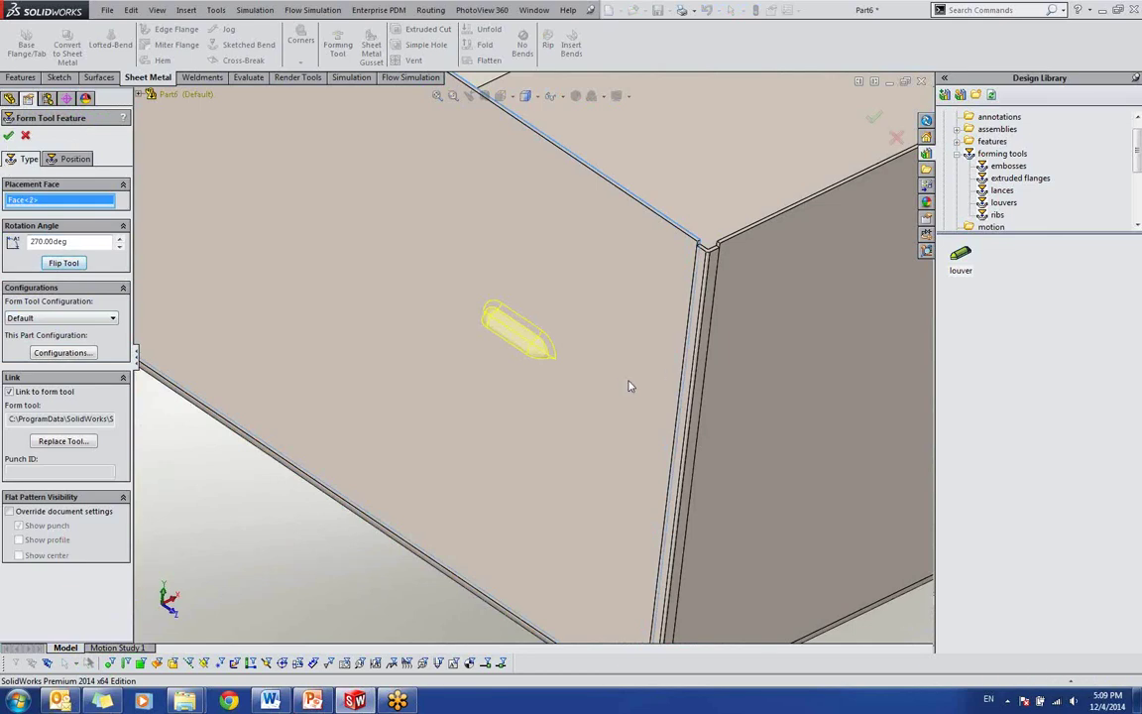
key("Return")
middle_click_drag(505, 390, 513, 264)
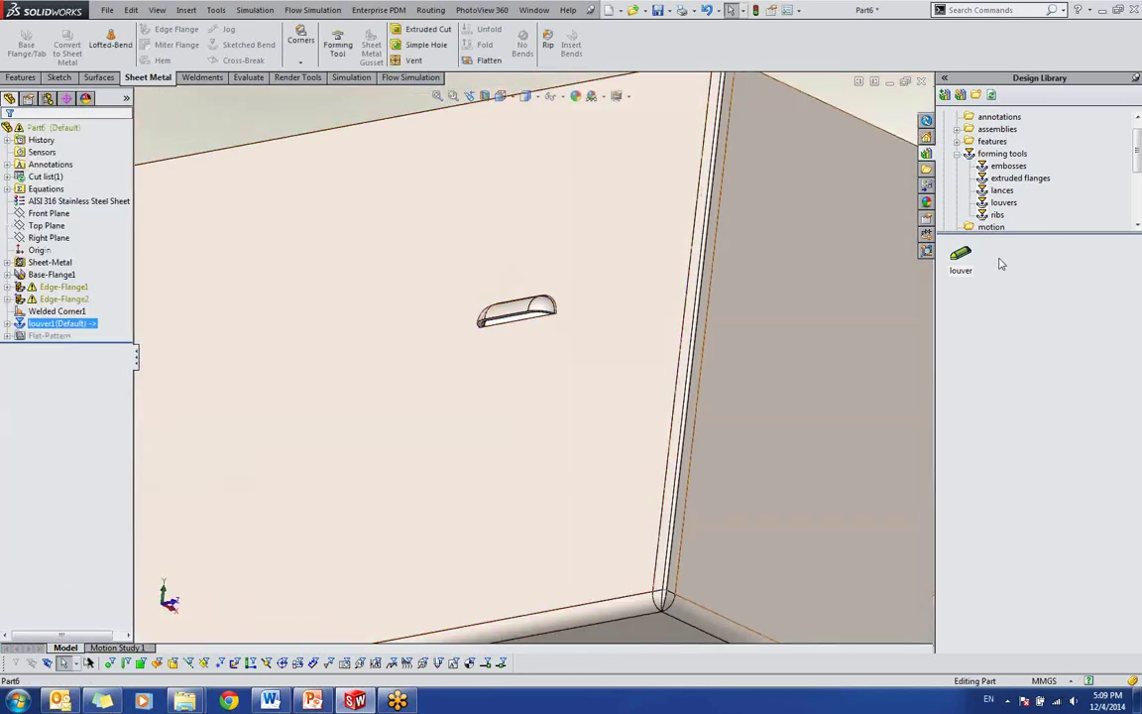
Step: Place a second louver just below the first on the short flange, with the tool flipped to bulge outward
left_click_drag(930, 288, 521, 364)
middle_click_drag(522, 384, 526, 451)
left_click(64, 264)
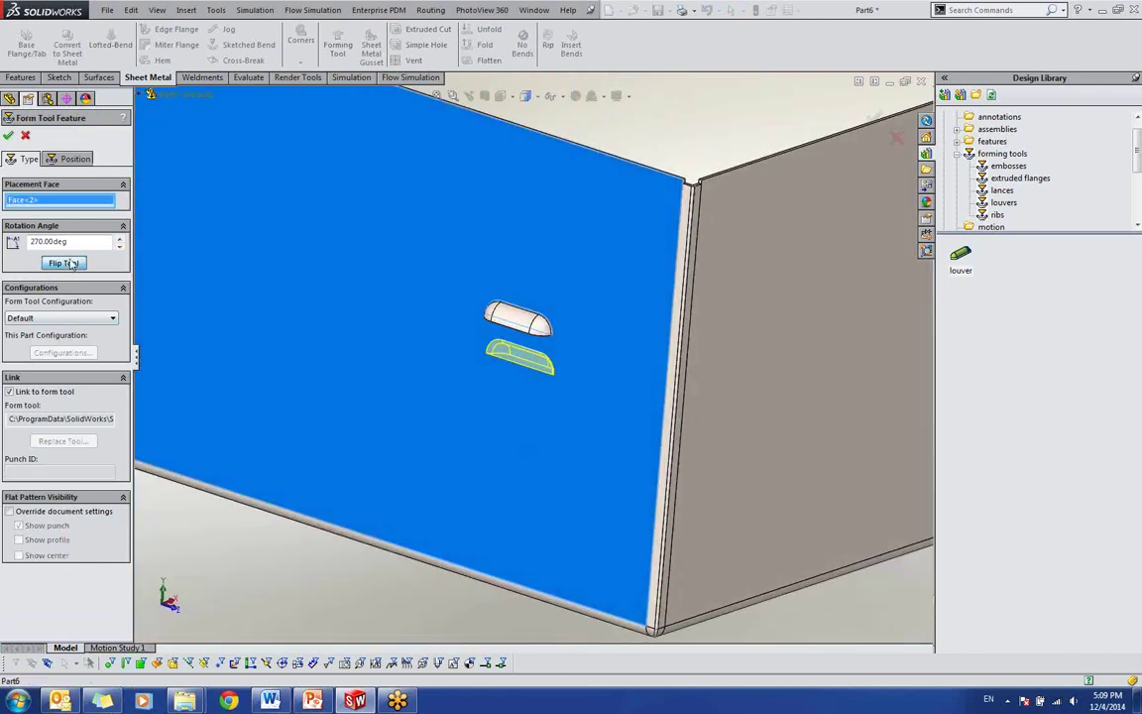
left_click(9, 135)
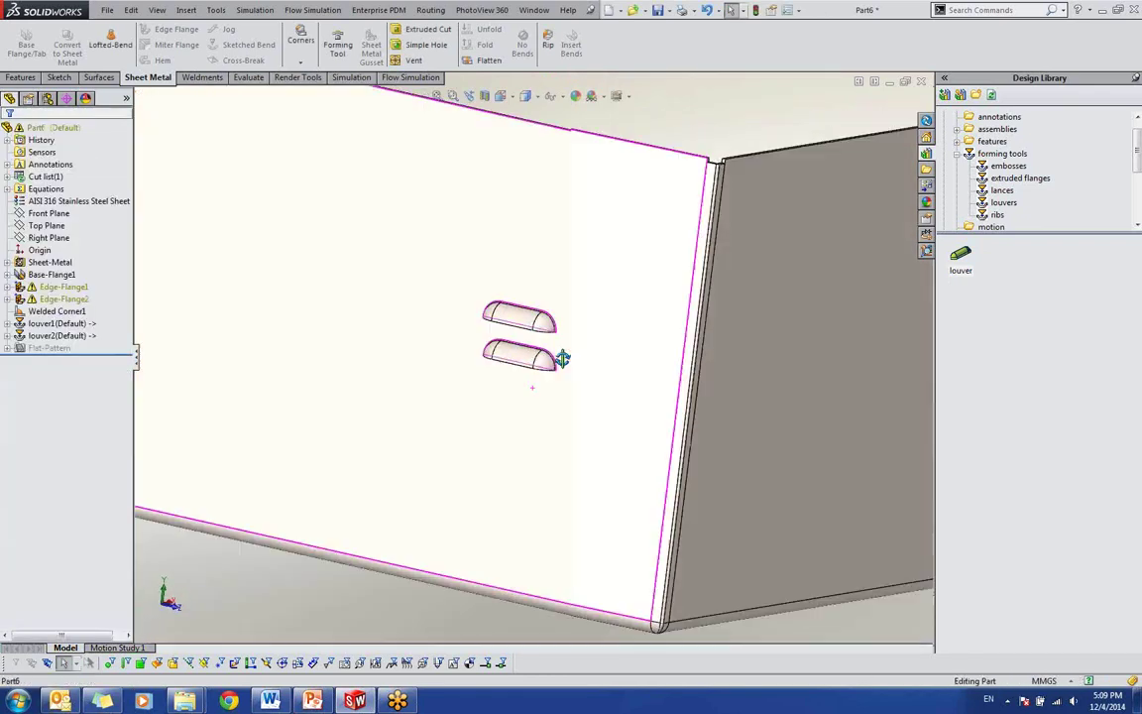
middle_click_drag(562, 358, 535, 349)
scroll(607, 318, "up", 1)
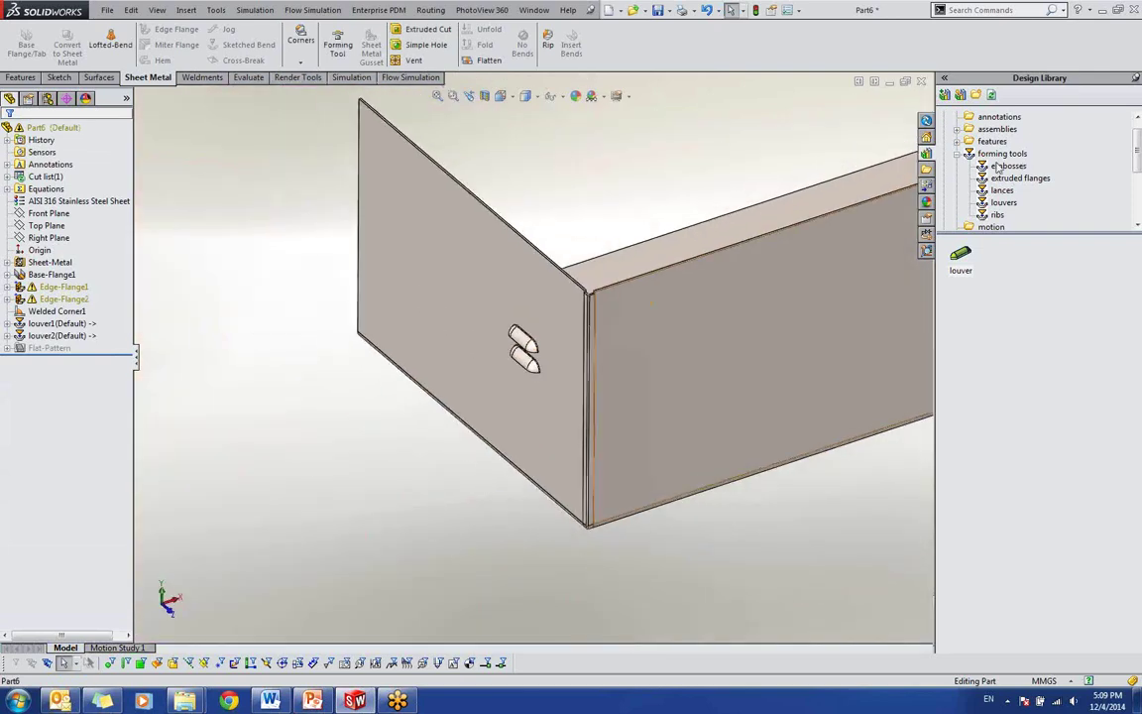
Step: Open the cad vision logo forming tool from the forming tools library and examine its raised lettering
left_click(998, 156)
mouse_move(959, 260)
left_mouse_down()
mouse_move(772, 413)
mouse_move(790, 370)
mouse_move(778, 359)
mouse_move(866, 285)
mouse_move(960, 260)
left_mouse_up()
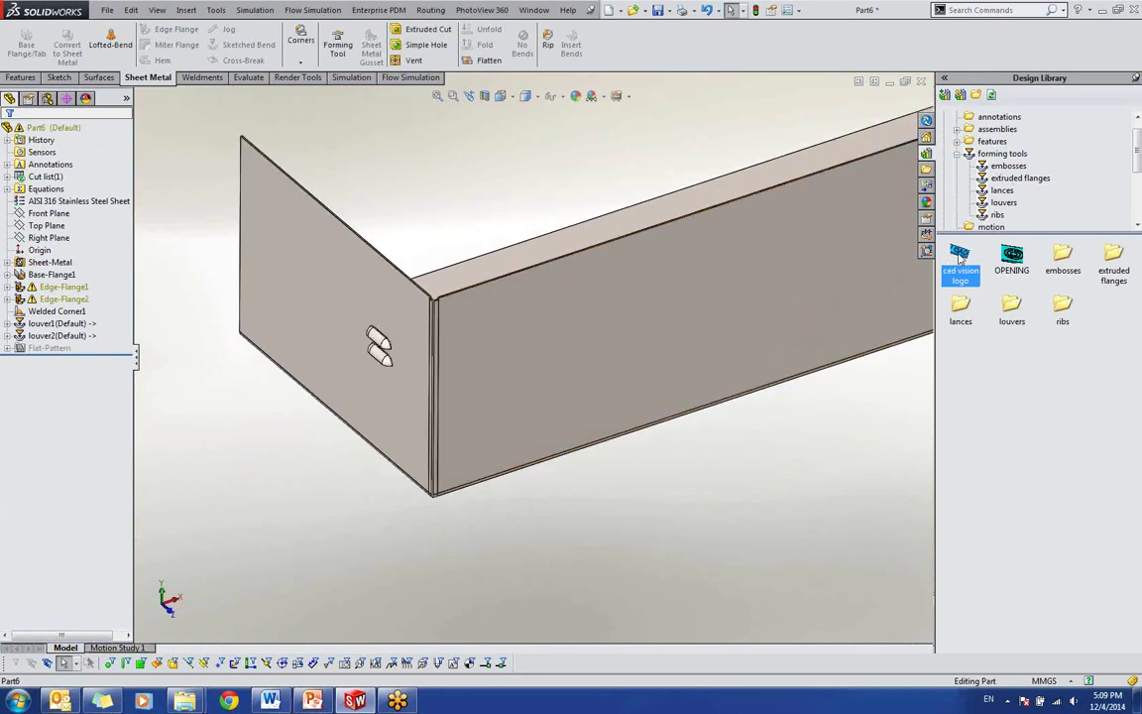
right_click(959, 259)
left_click(977, 261)
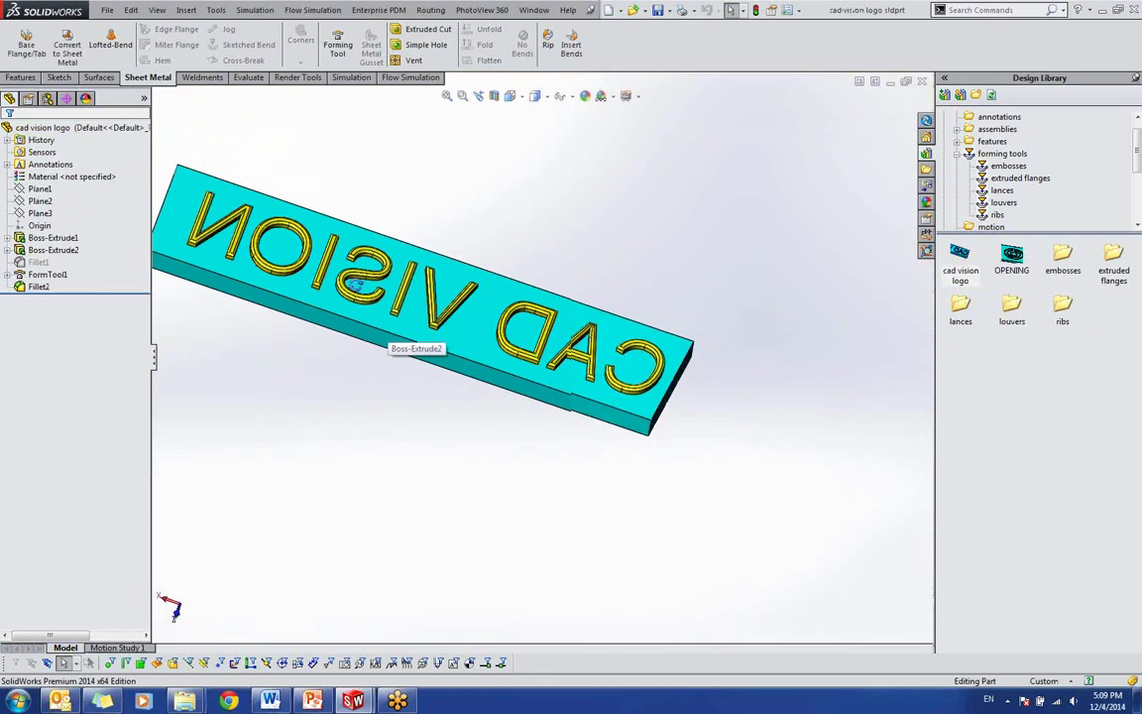
middle_click_drag(355, 284, 322, 257)
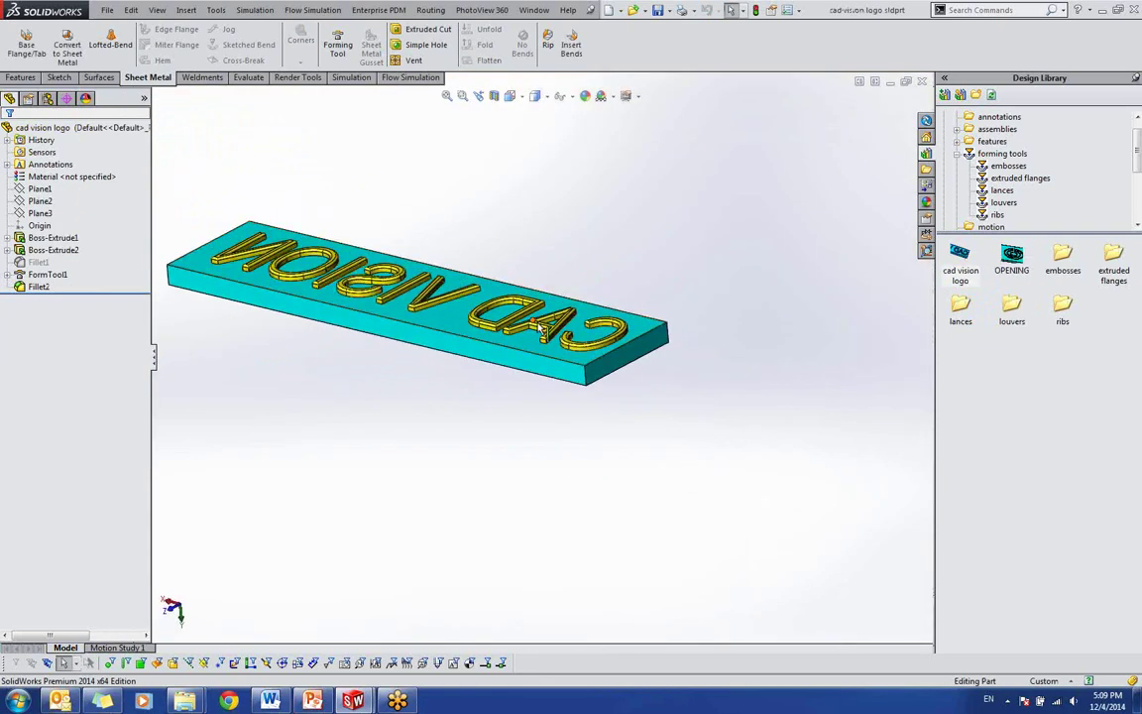
middle_click_drag(540, 328, 257, 298)
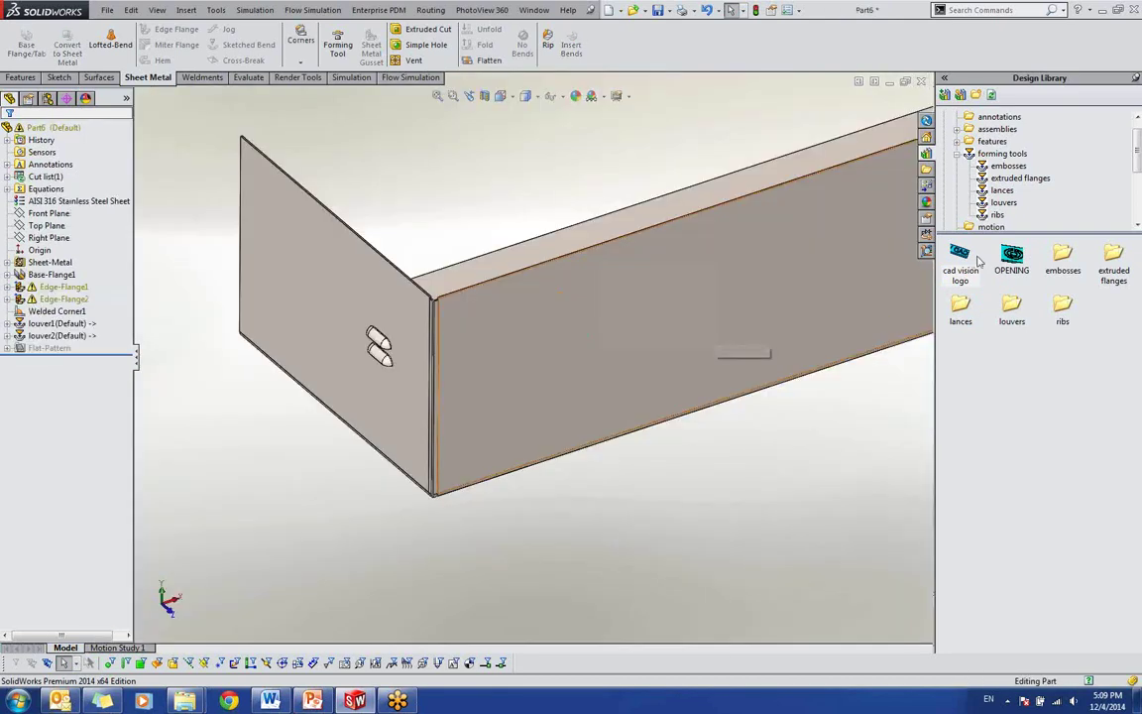
Step: Place the cad vision logo forming tool on the long flange's outer face with a rotation angle of 180 degrees
left_click_drag(971, 256, 654, 335)
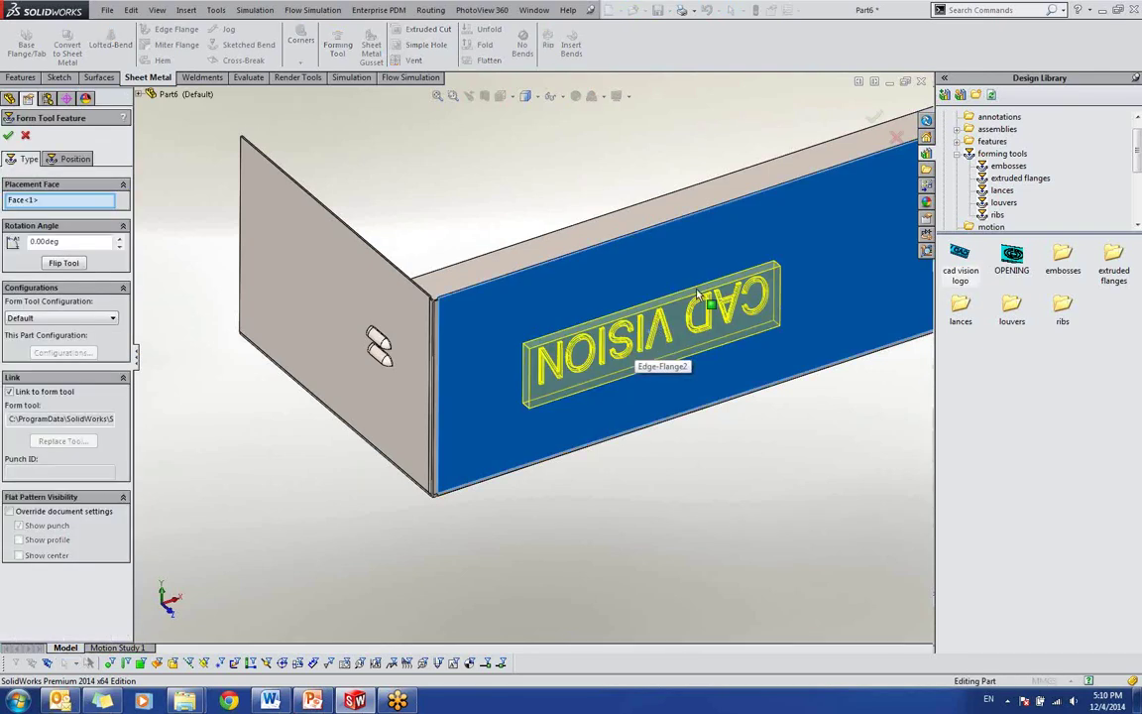
double_click(64, 244)
type("180")
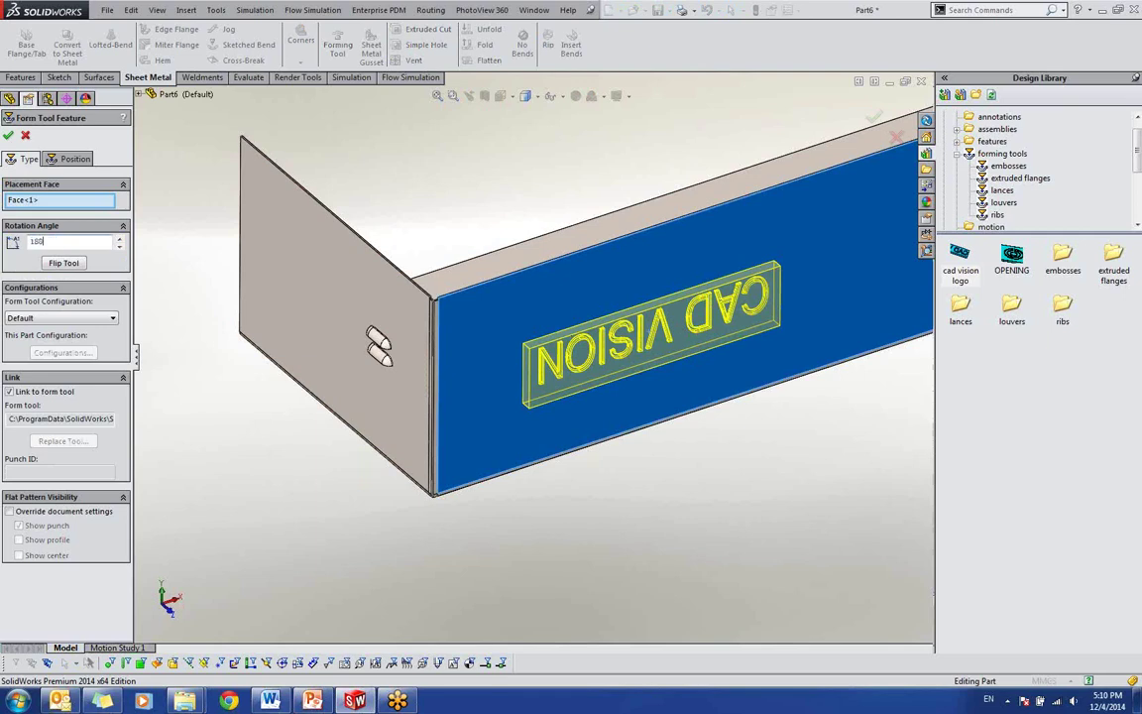
key("Return")
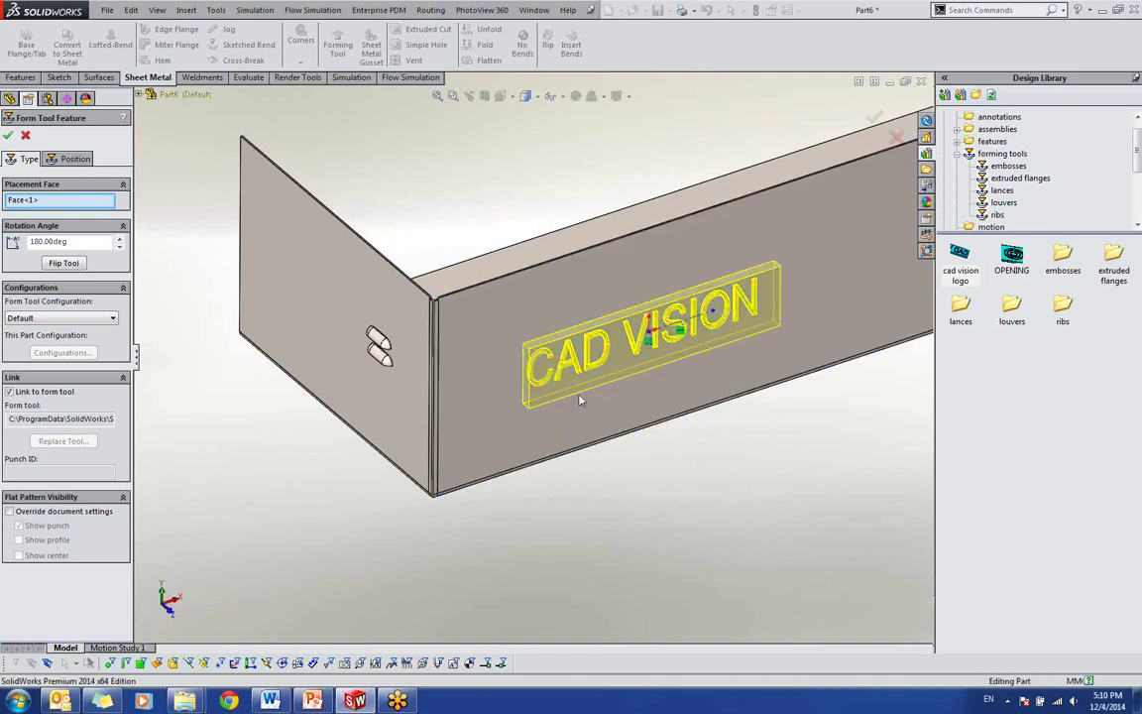
scroll(581, 400, "down", 4)
middle_click_drag(584, 333, 688, 425)
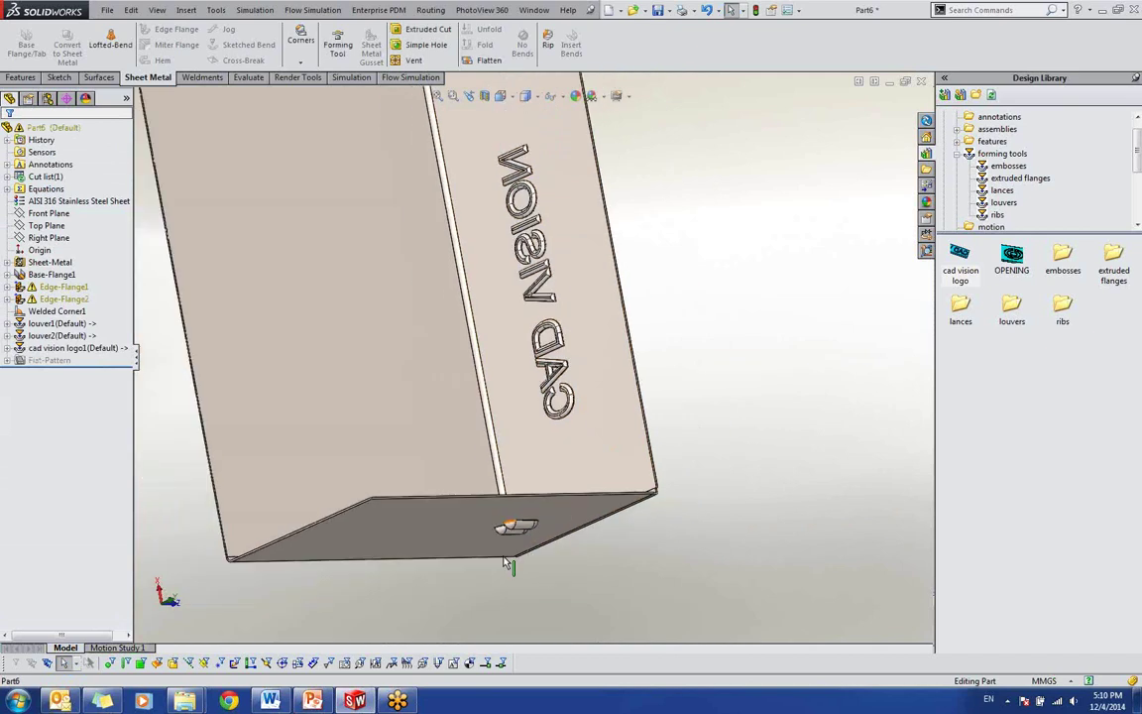
Step: Place the OPENING forming tool on the short flange's outer face, beside the two louvers
key("ctrl+7")
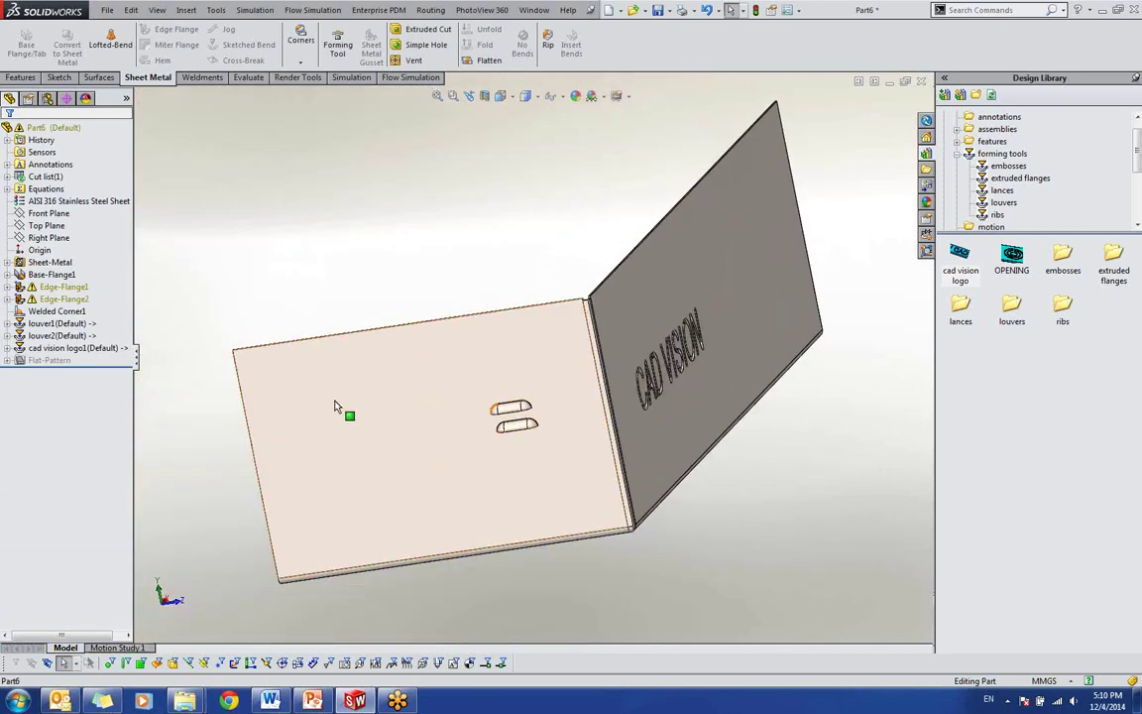
left_click(1013, 256)
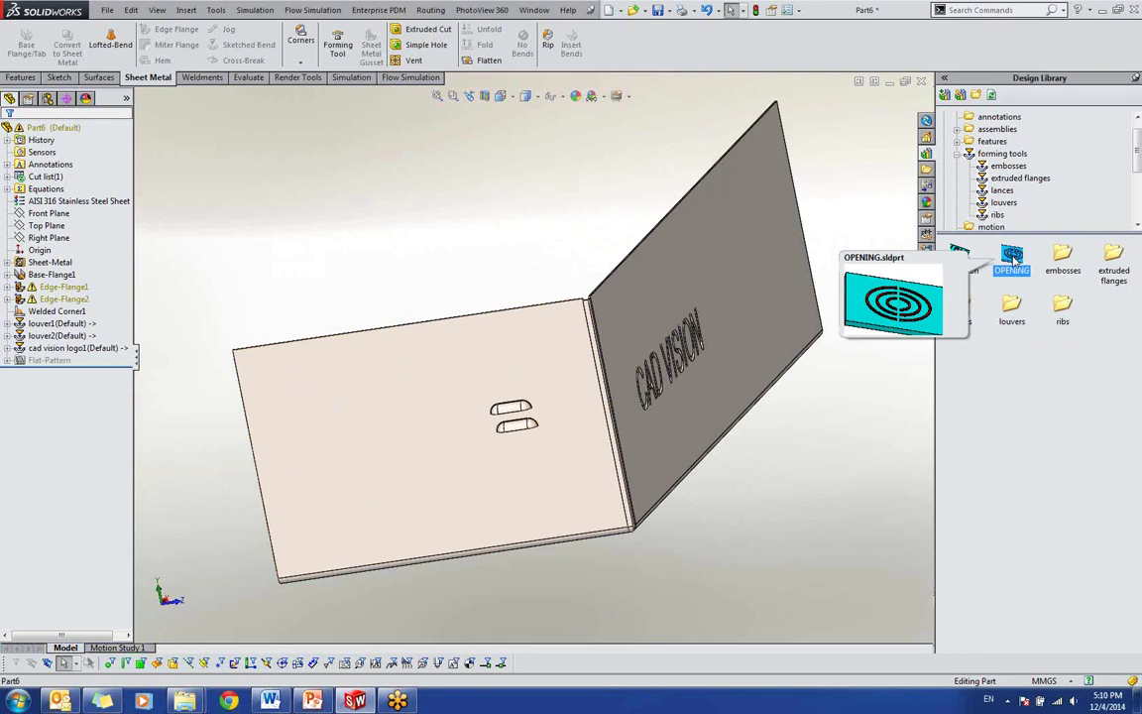
left_click_drag(1013, 259, 367, 454)
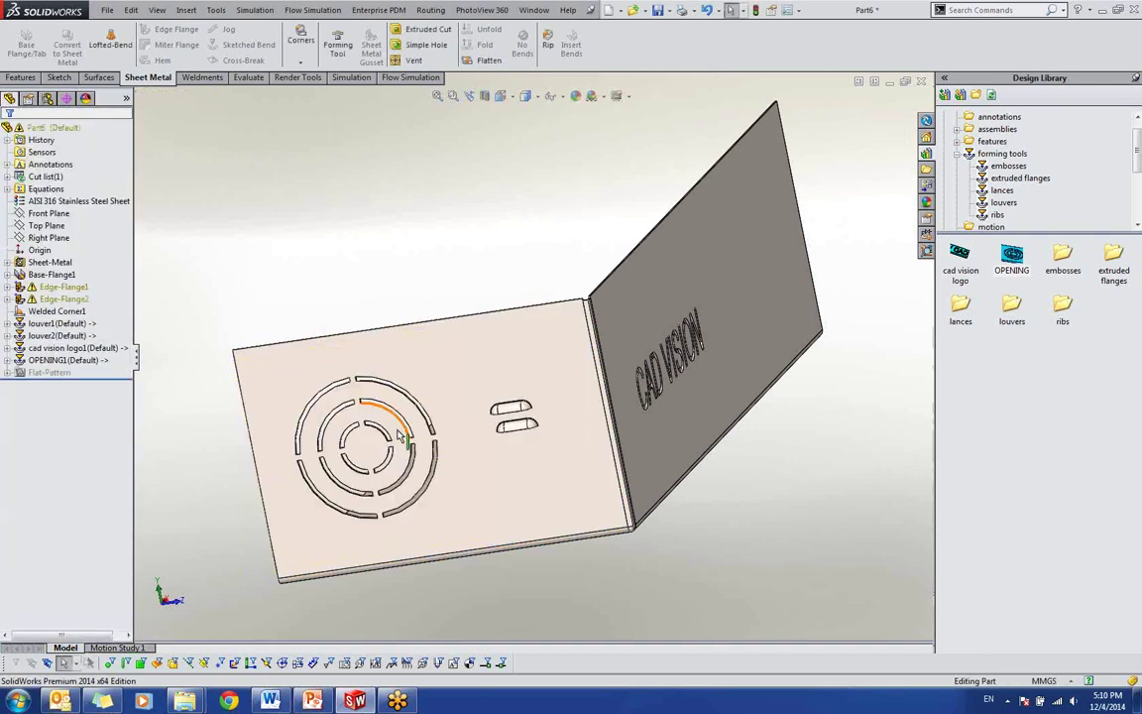
scroll(394, 440, "down", 1)
middle_click_drag(394, 440, 538, 347)
scroll(439, 437, "up", 3)
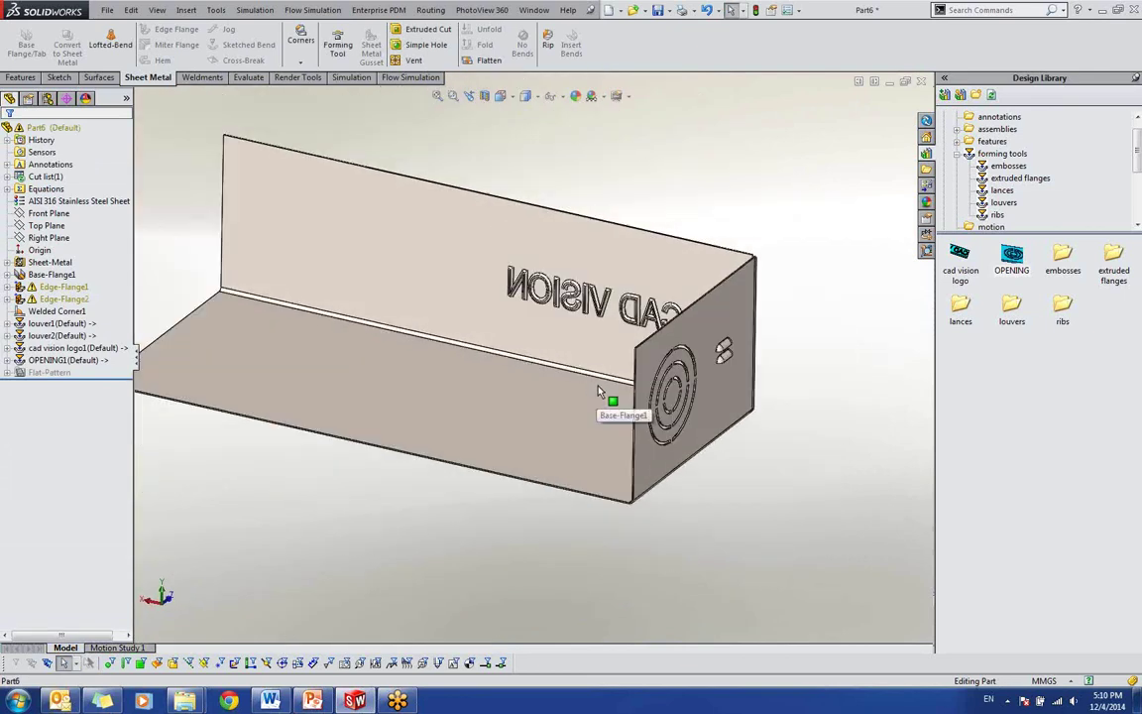
Step: Try to move the CAD VISION logo along the long flange without opening its sketch
left_click(60, 348)
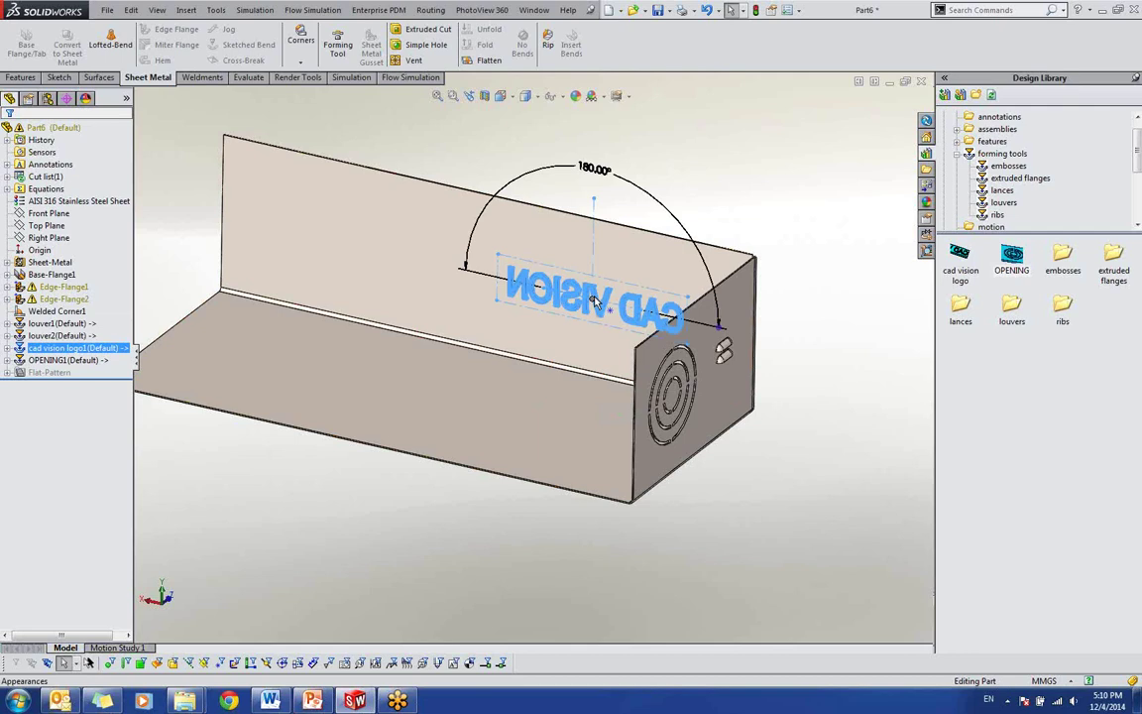
left_click_drag(593, 298, 541, 287)
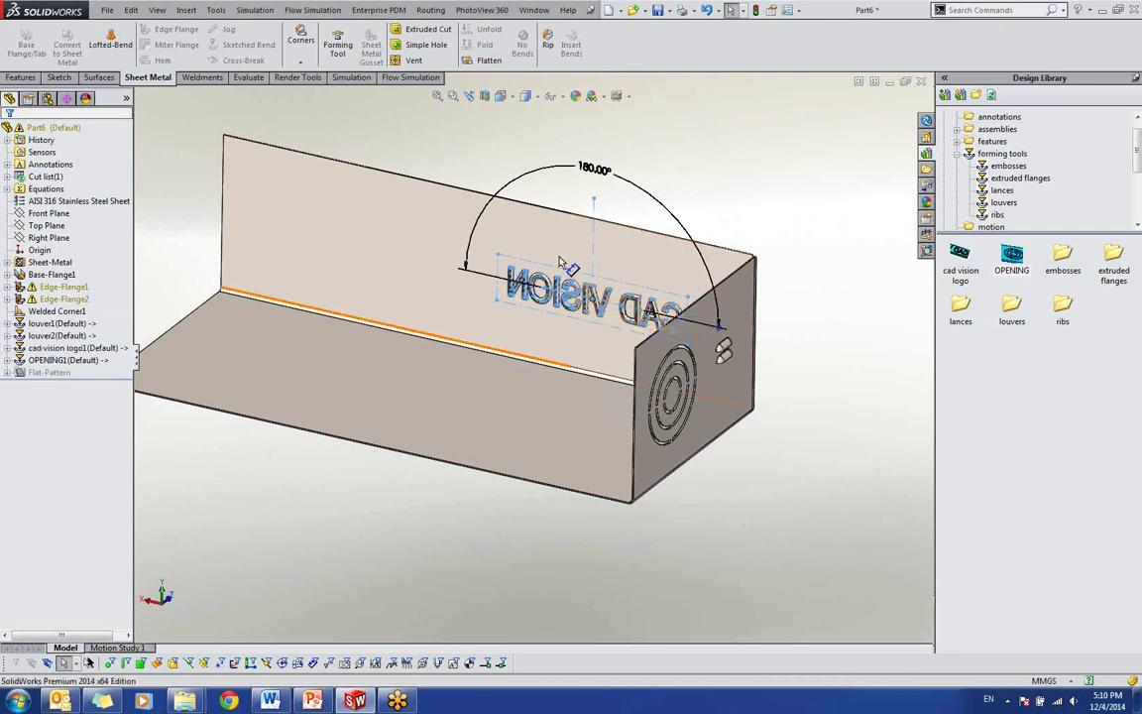
right_click(92, 348)
left_click(96, 356)
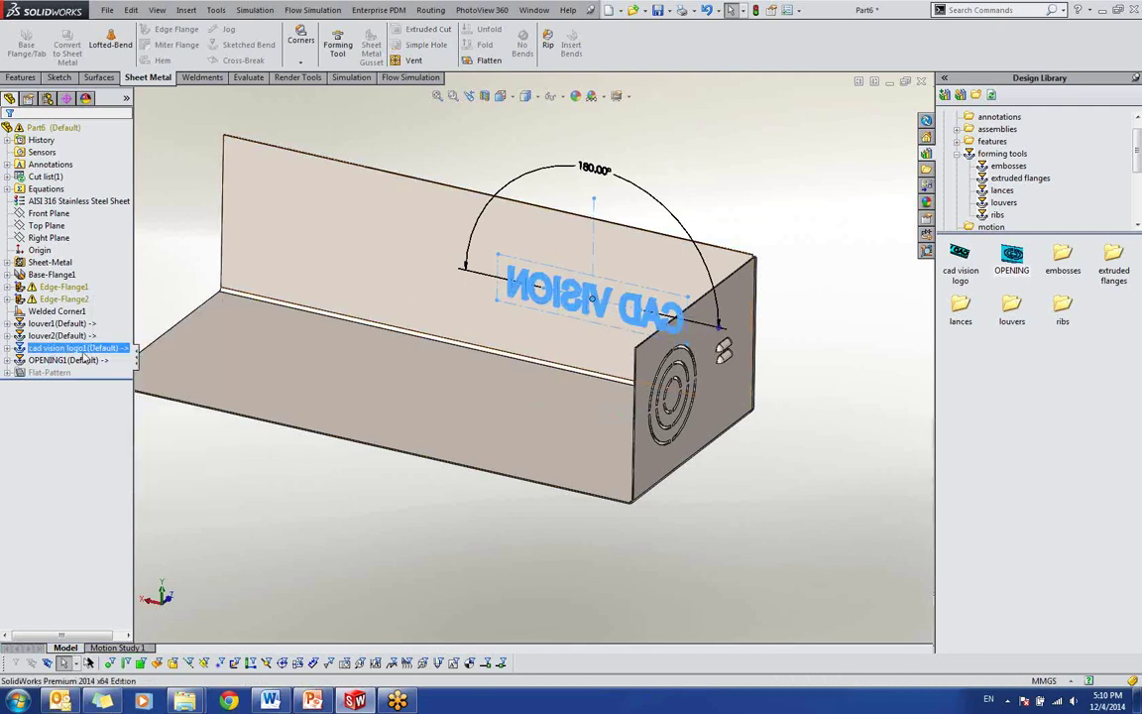
right_click(83, 352)
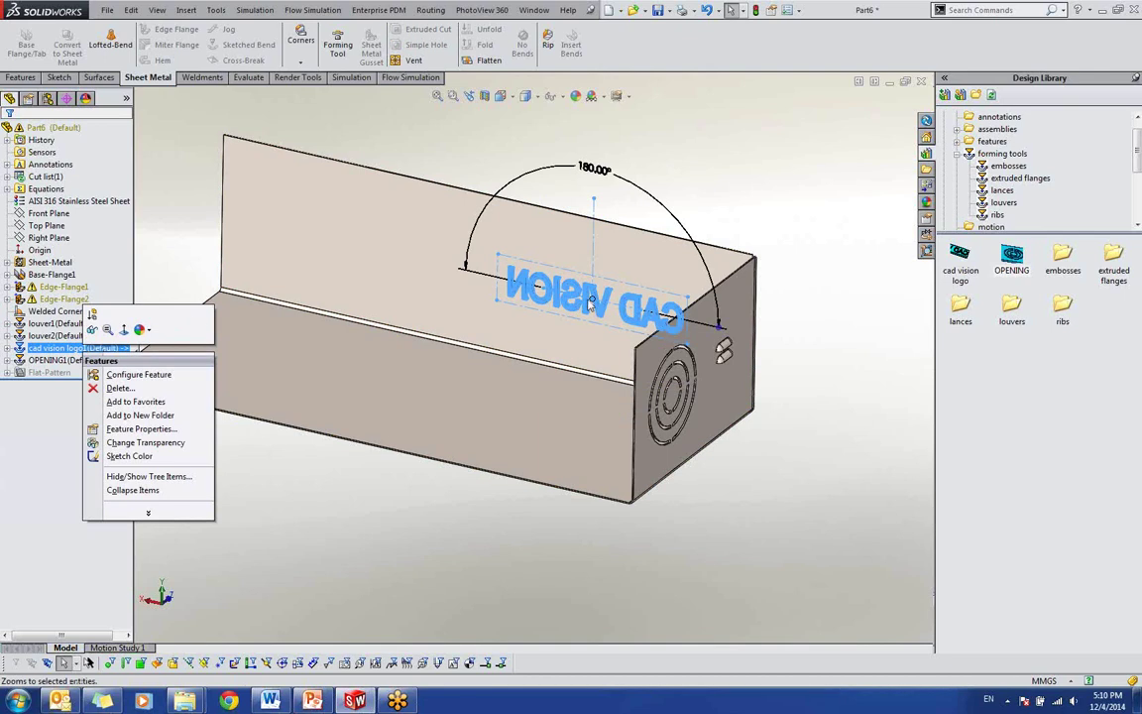
left_click_drag(591, 303, 484, 291)
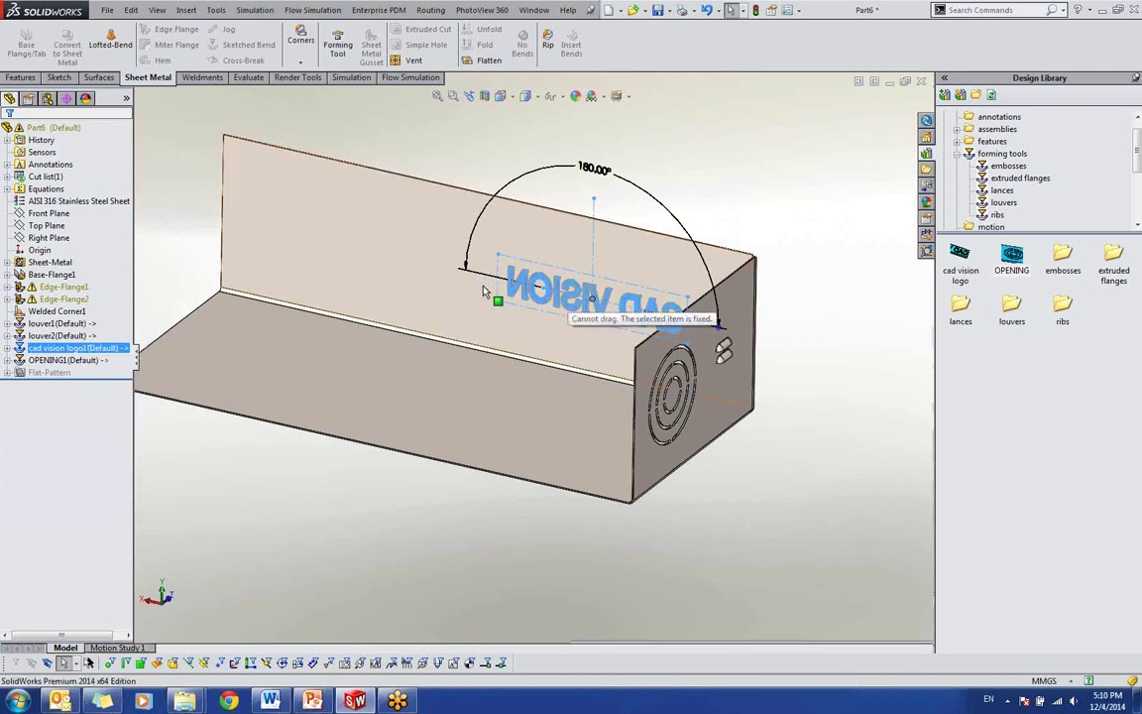
Step: Edit the logo's position sketch, Sketch16, and move its points so the logo sits farther from the short flange
left_click(7, 348)
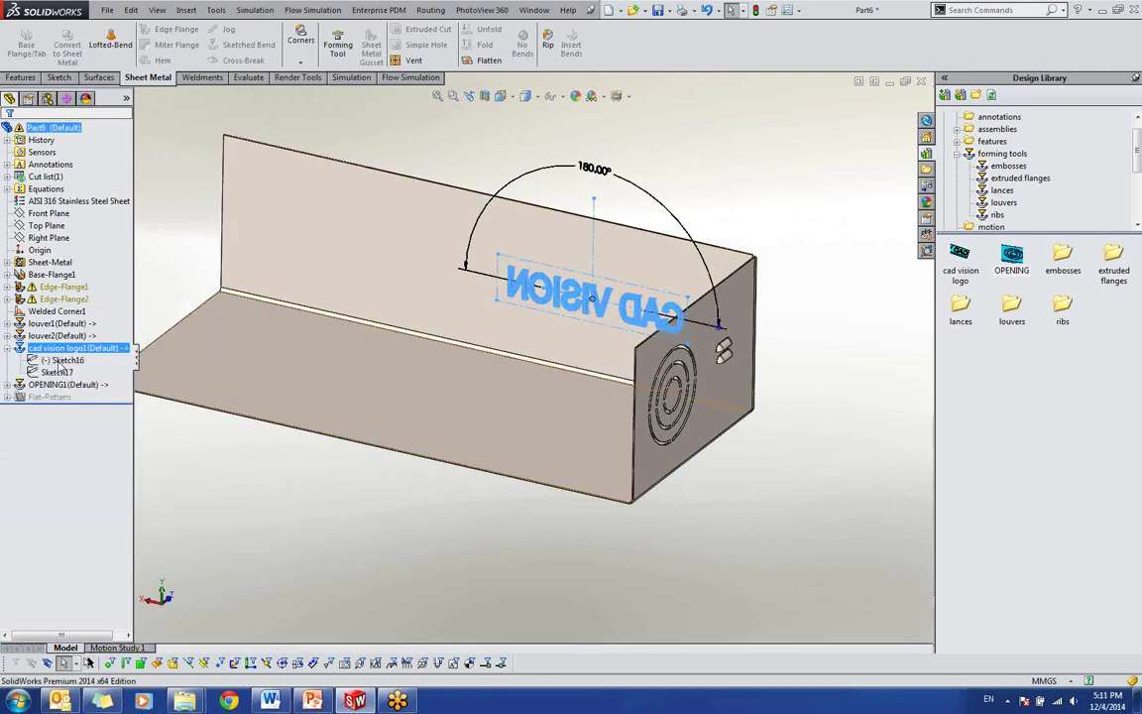
left_click(61, 360)
right_click(64, 361)
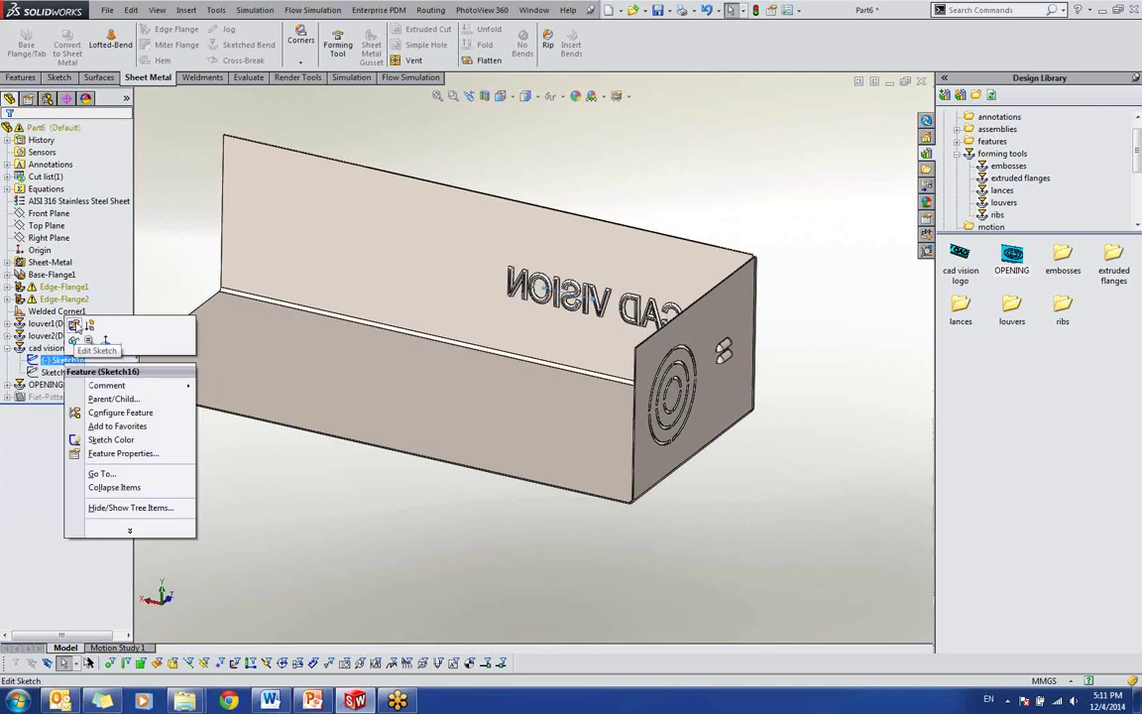
left_click(72, 297)
mouse_move(592, 303)
left_mouse_down()
mouse_move(486, 275)
mouse_move(607, 308)
mouse_move(589, 330)
mouse_move(349, 282)
left_mouse_up()
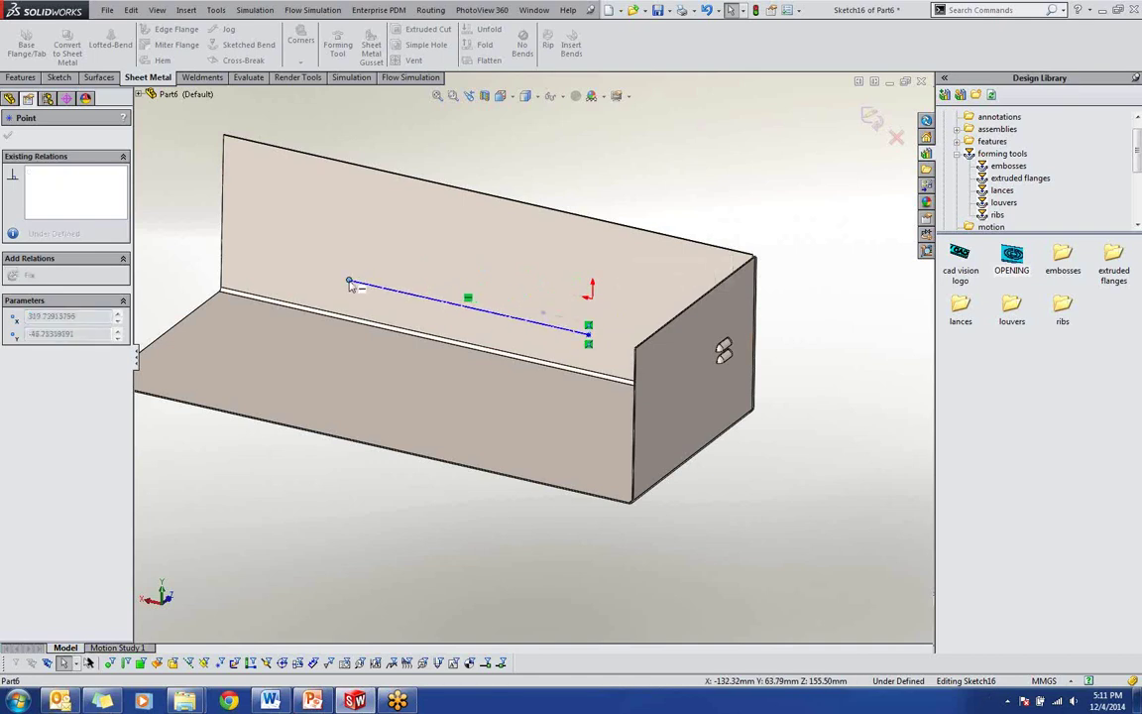
left_click_drag(588, 328, 493, 301)
left_click(871, 119)
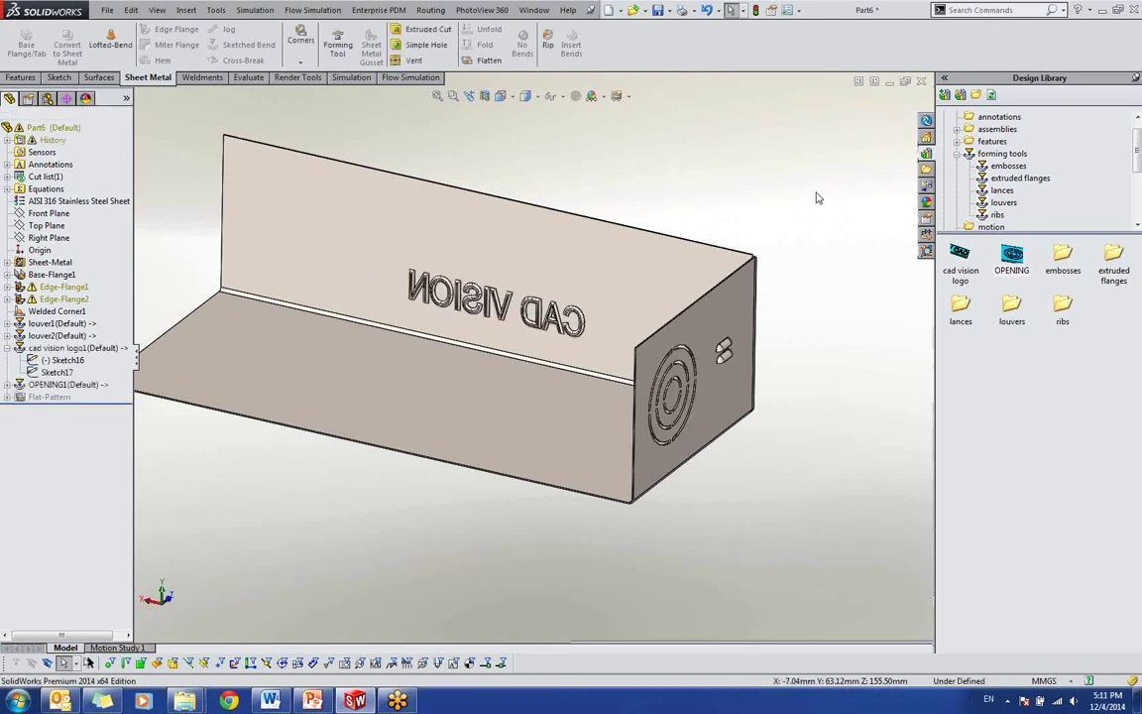
Step: Examine the logo, circular opening and louvers on both flanges from inside and outside the part
middle_click_drag(529, 341, 535, 316)
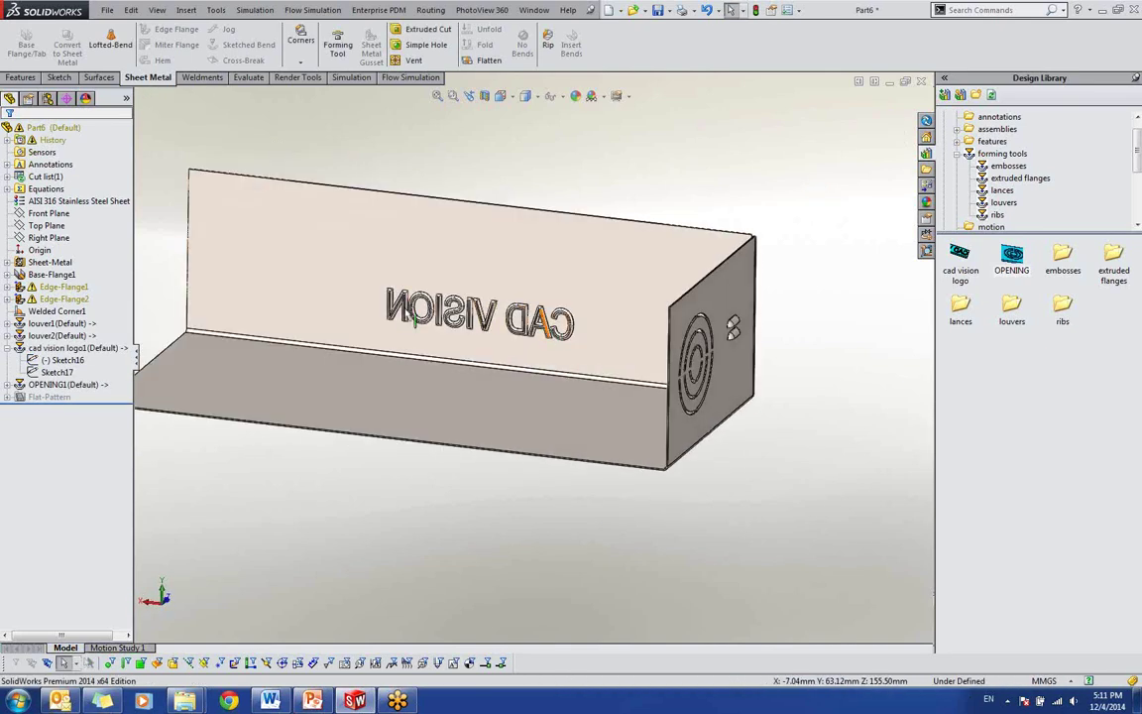
middle_click_drag(558, 363, 421, 377)
scroll(403, 344, "down", 2)
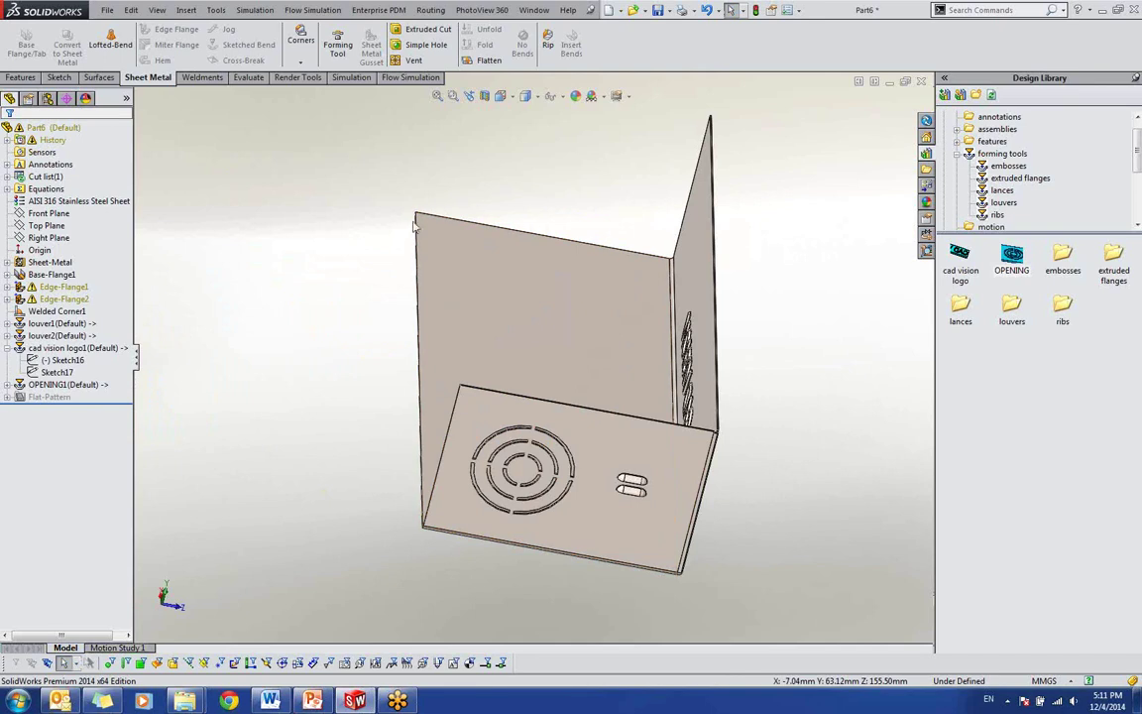
middle_click_drag(614, 228, 742, 196)
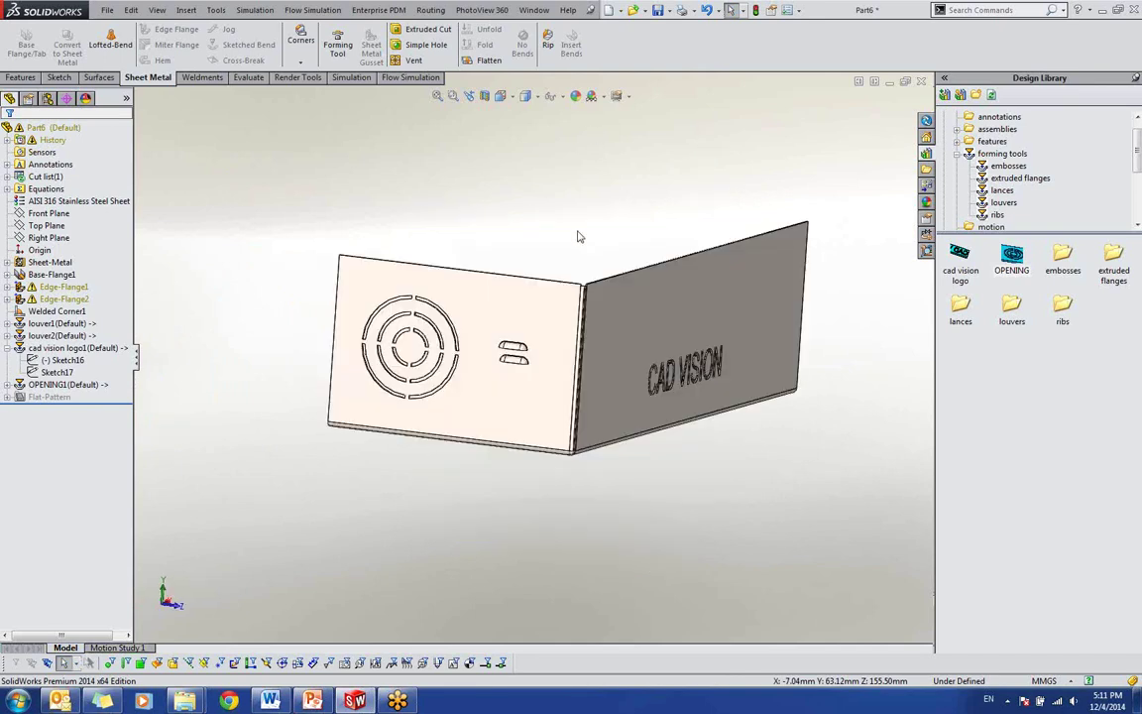
mouse_move(609, 255)
middle_mouse_down()
mouse_move(644, 337)
mouse_move(569, 368)
middle_mouse_up()
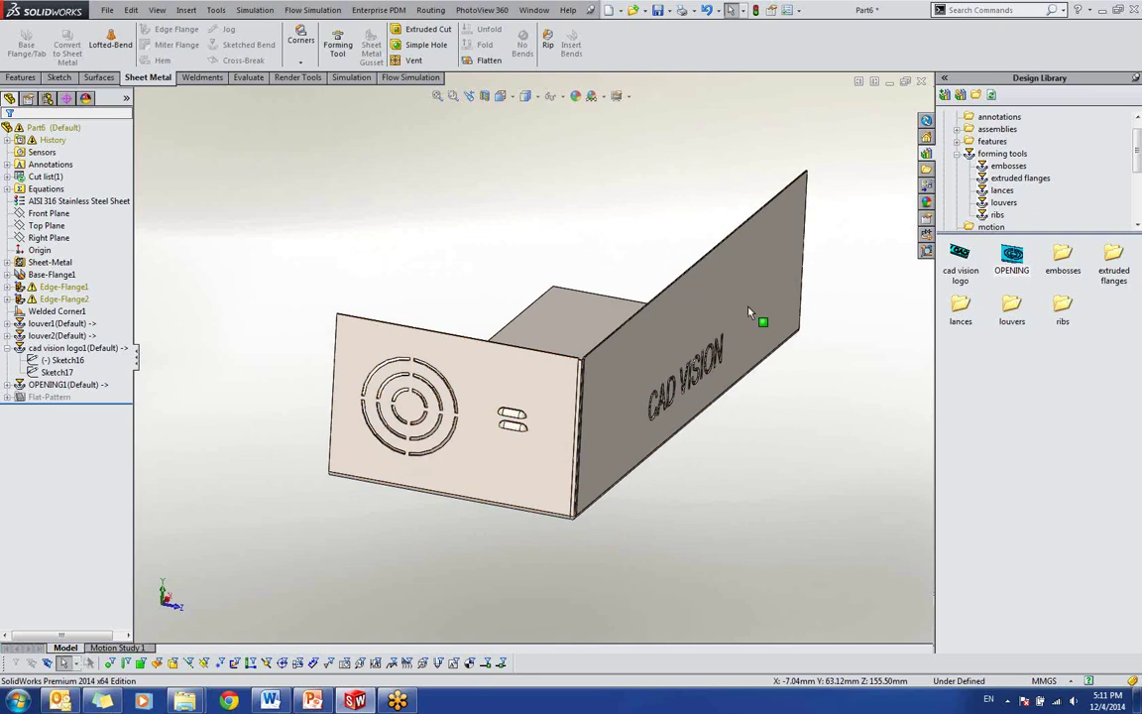
scroll(401, 327, "down", 2)
mouse_move(421, 369)
middle_mouse_down()
mouse_move(472, 372)
mouse_move(413, 354)
middle_mouse_up()
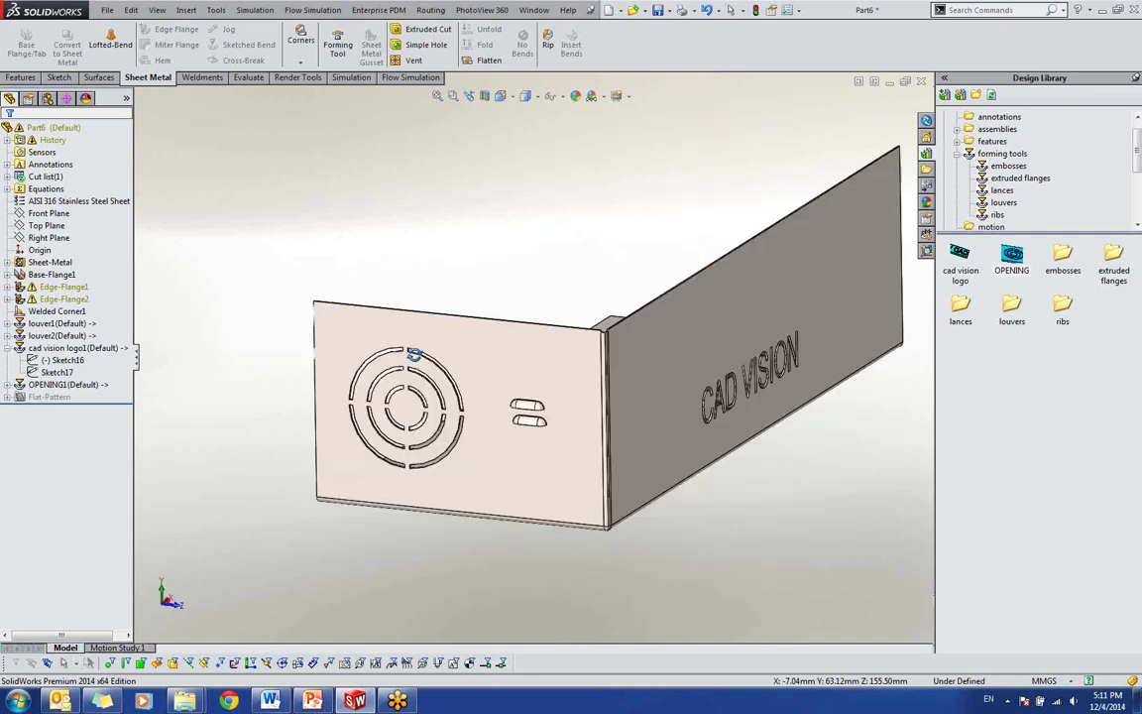
scroll(541, 377, "up", 2)
scroll(716, 410, "down", 1)
Step: Flatten the part, examine the forming tool features and the corner in the flat pattern, and return to the folded state
left_click(484, 60)
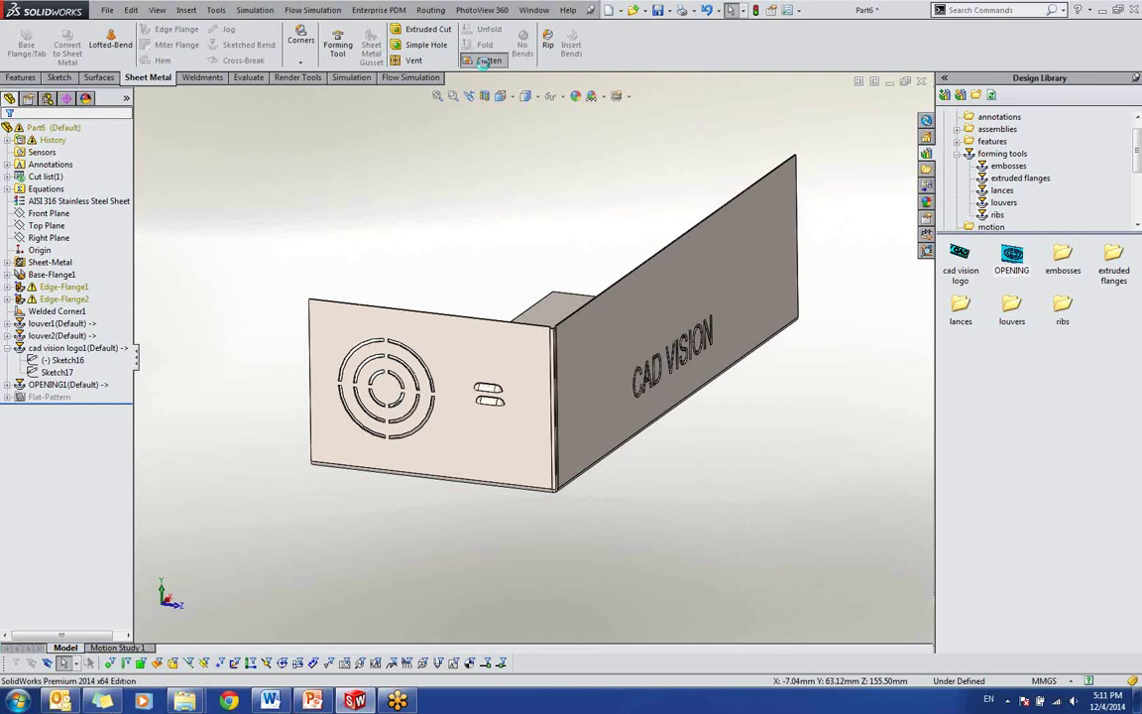
left_click(485, 60)
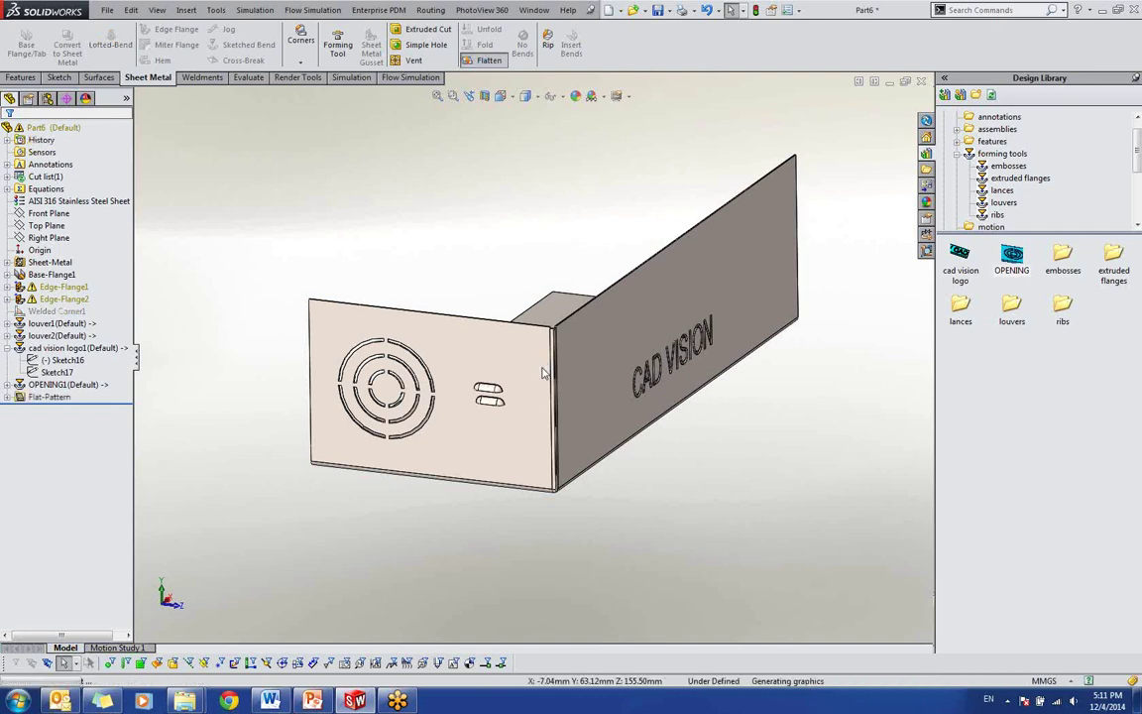
middle_click_drag(595, 415, 602, 497)
scroll(602, 497, "down", 3)
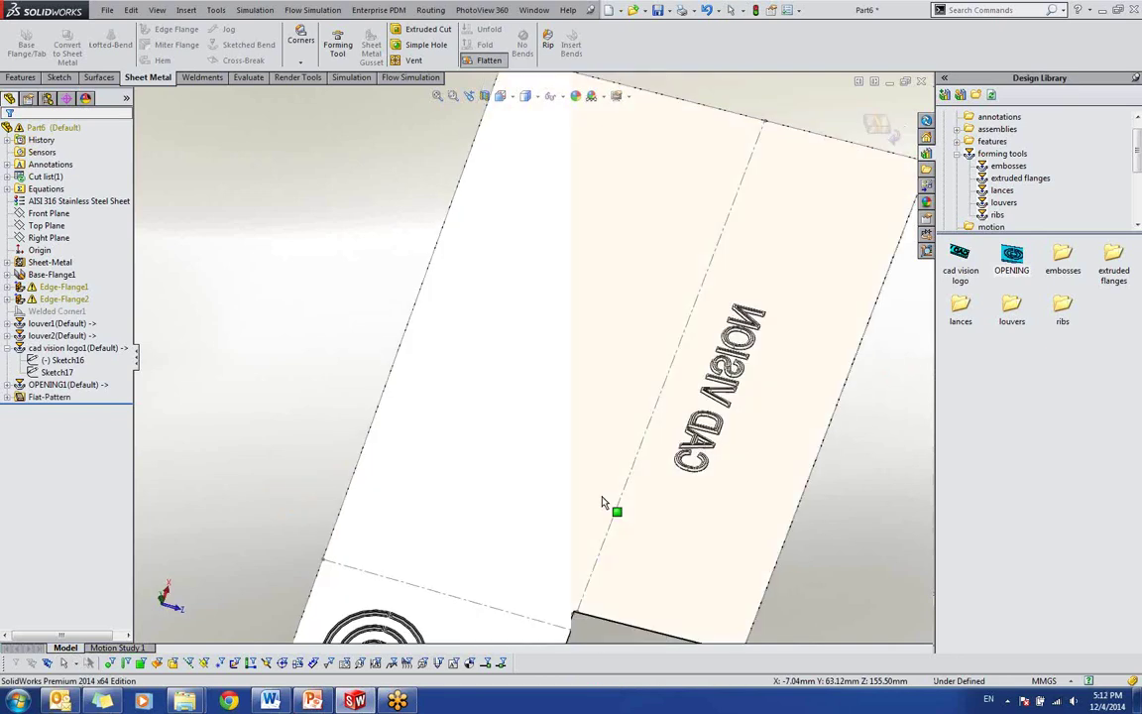
middle_click_drag(580, 425, 535, 447)
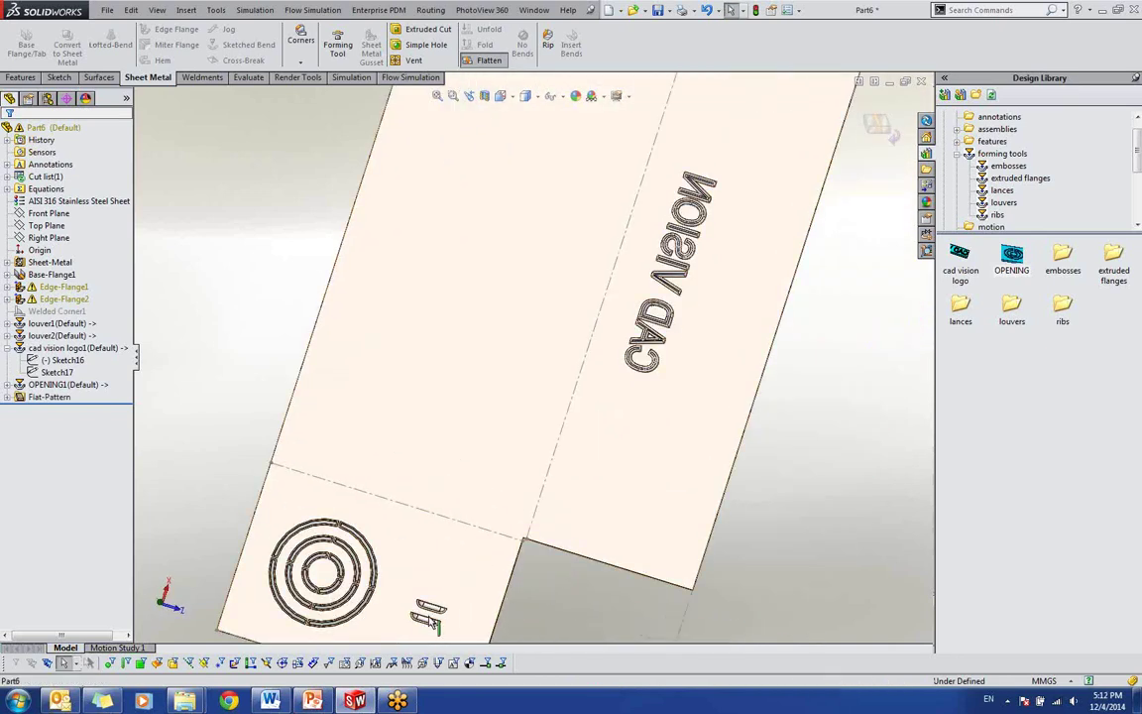
scroll(427, 525, "down", 5)
scroll(543, 402, "up", 5)
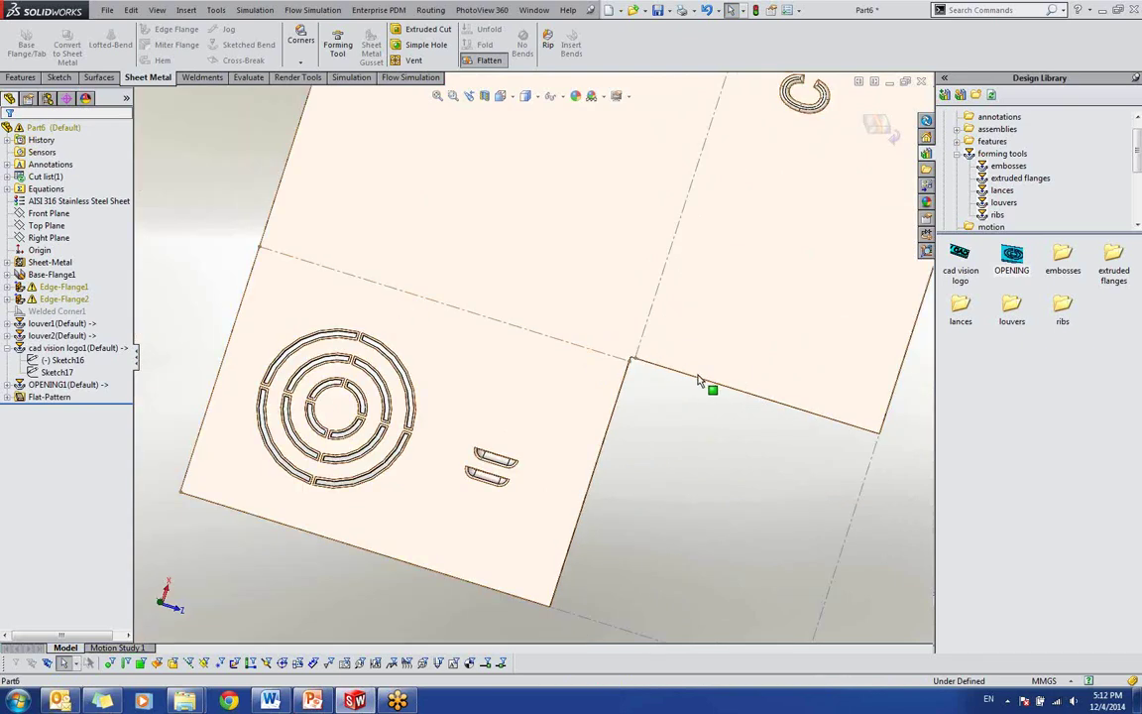
scroll(436, 397, "up", 1)
scroll(415, 384, "down", 1)
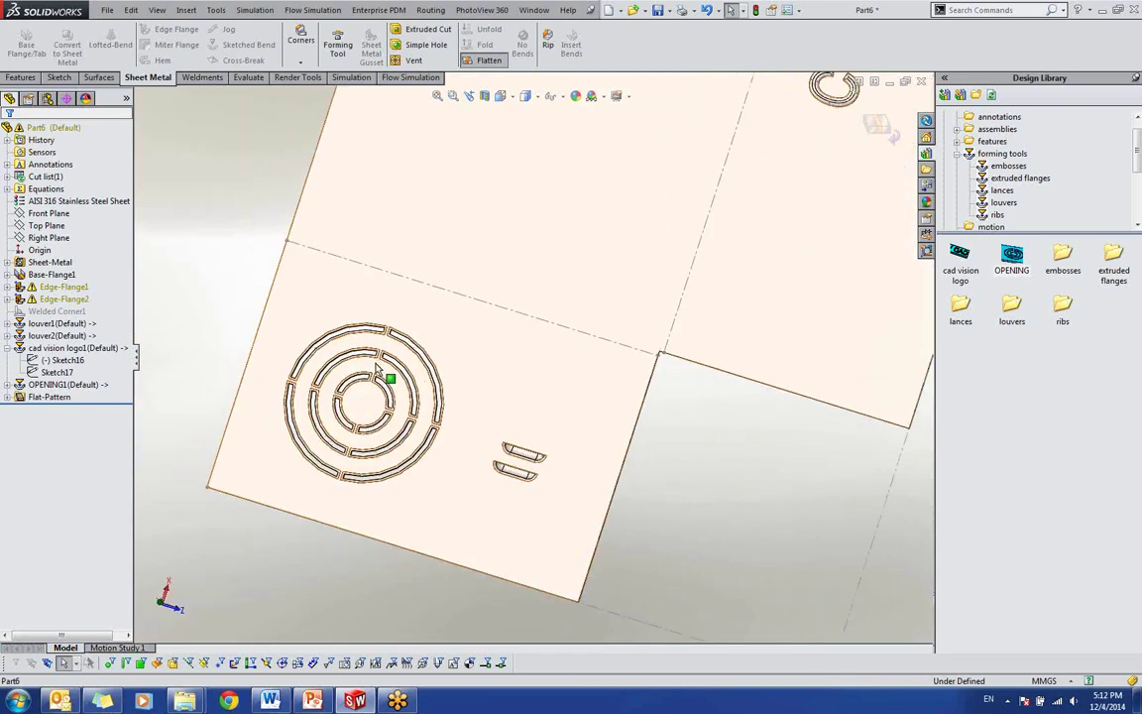
scroll(466, 441, "up", 1)
middle_click_drag(482, 458, 493, 313)
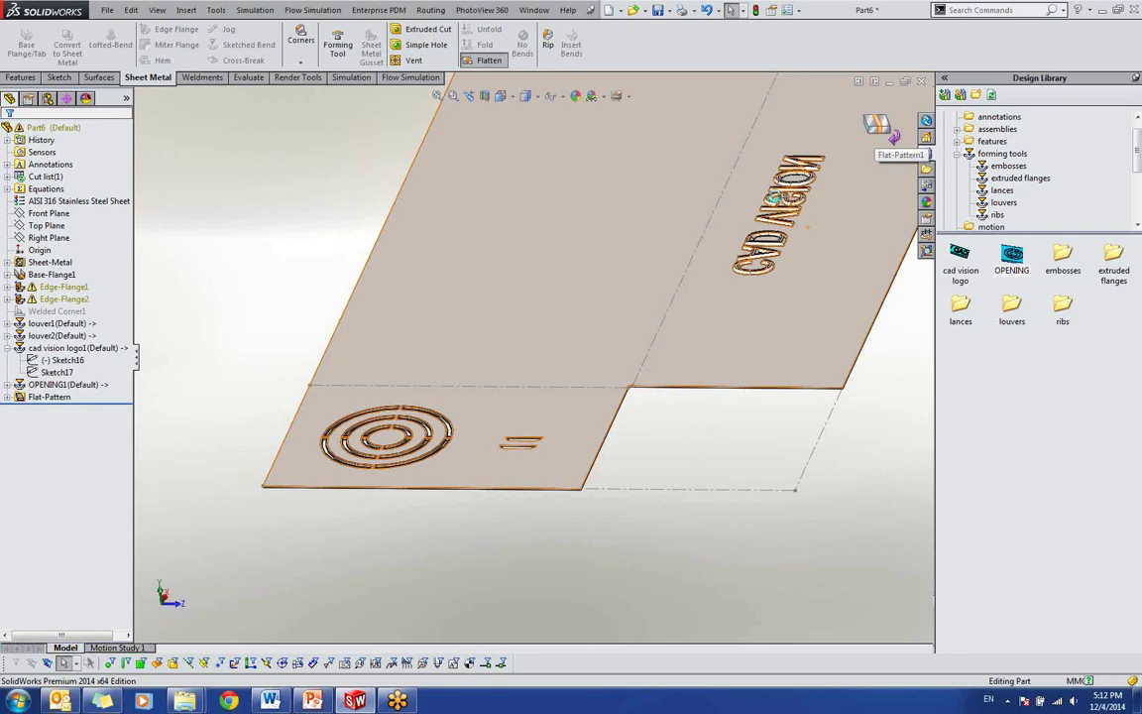
left_click(892, 137)
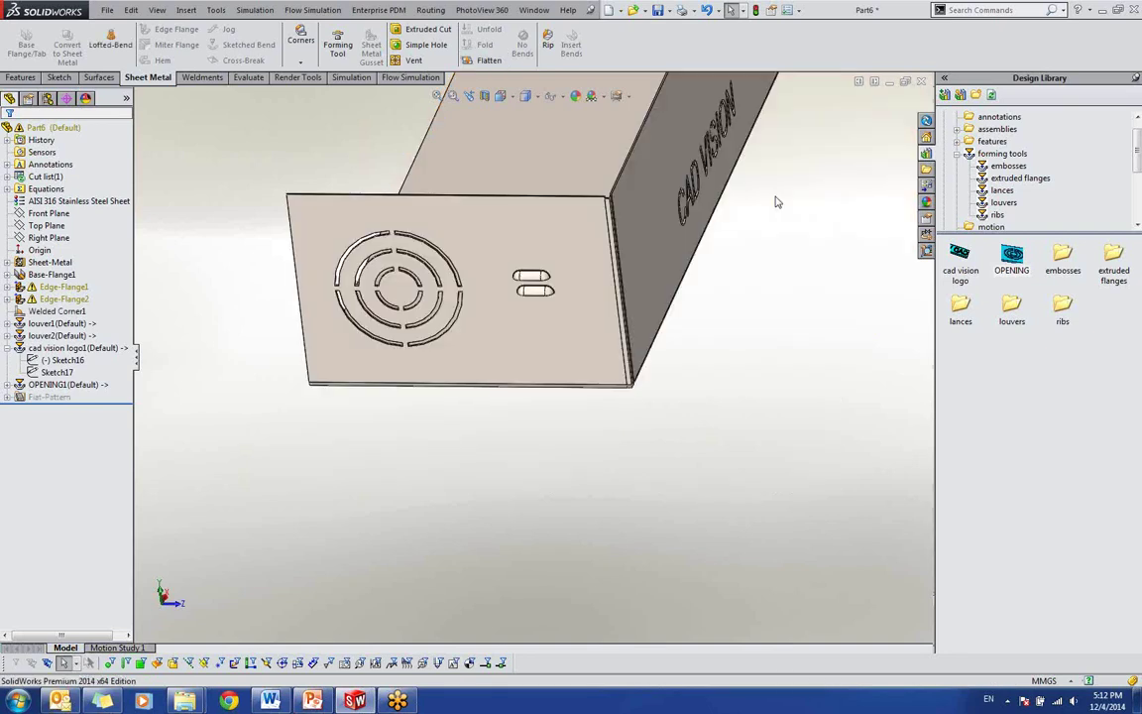
Step: Save the part under the file name New Computer Casing
middle_click_drag(792, 174, 570, 496)
left_click(106, 9)
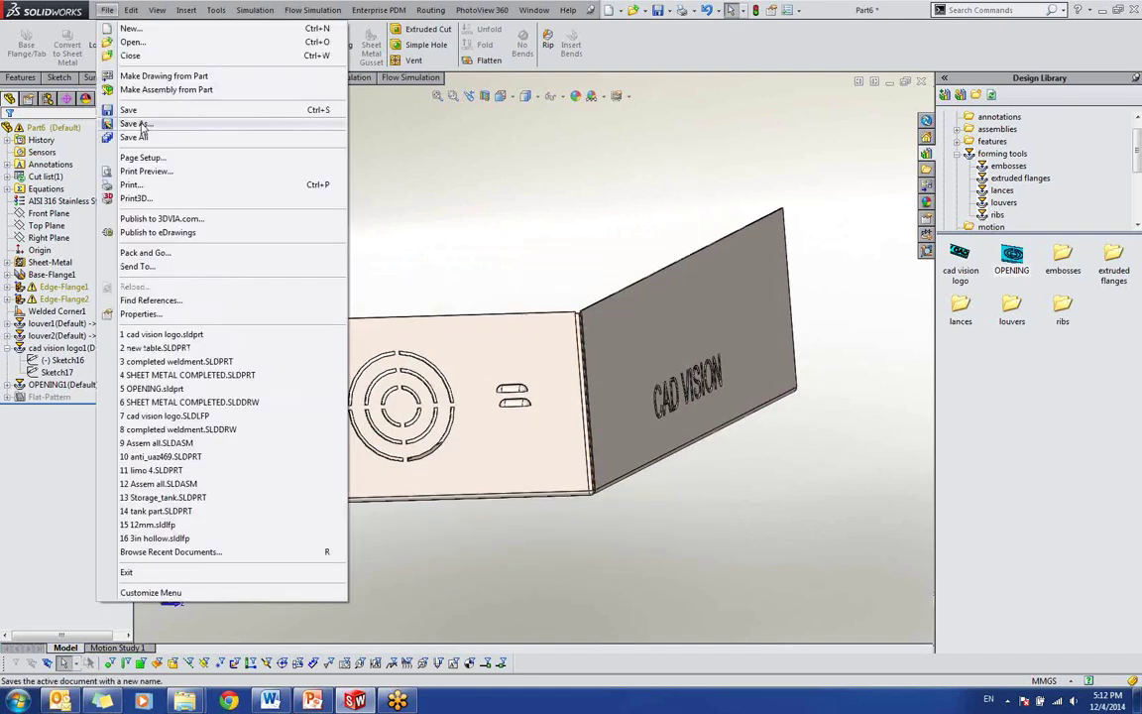
left_click(147, 113)
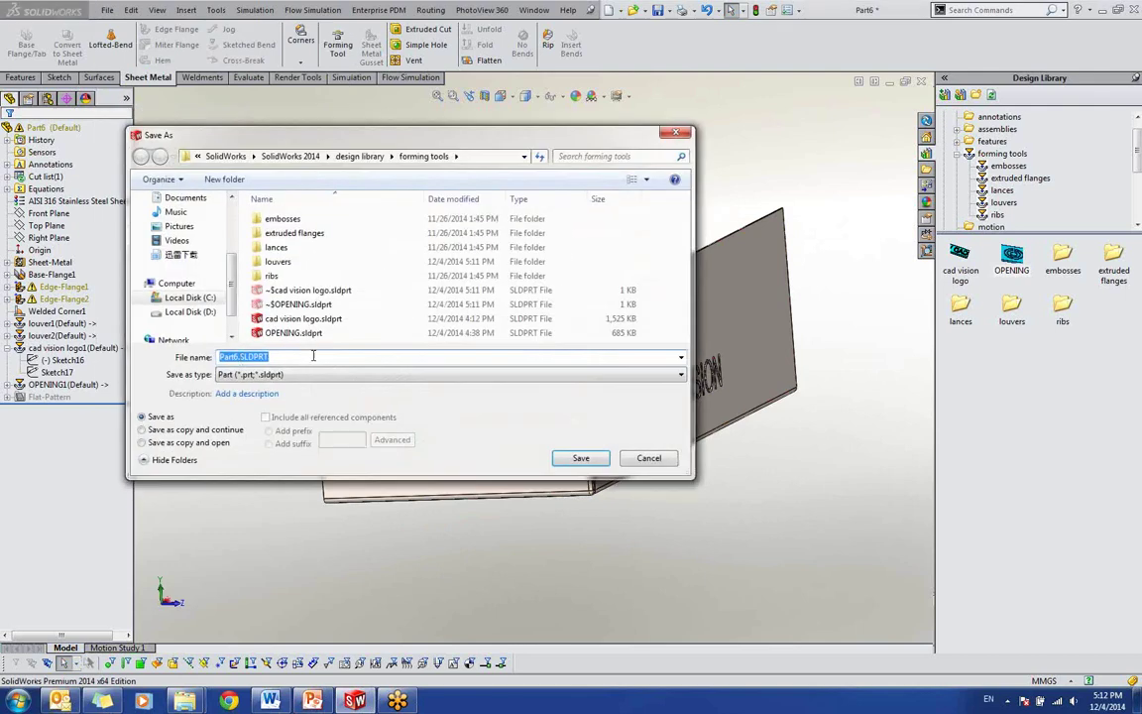
type("New Computer Casing")
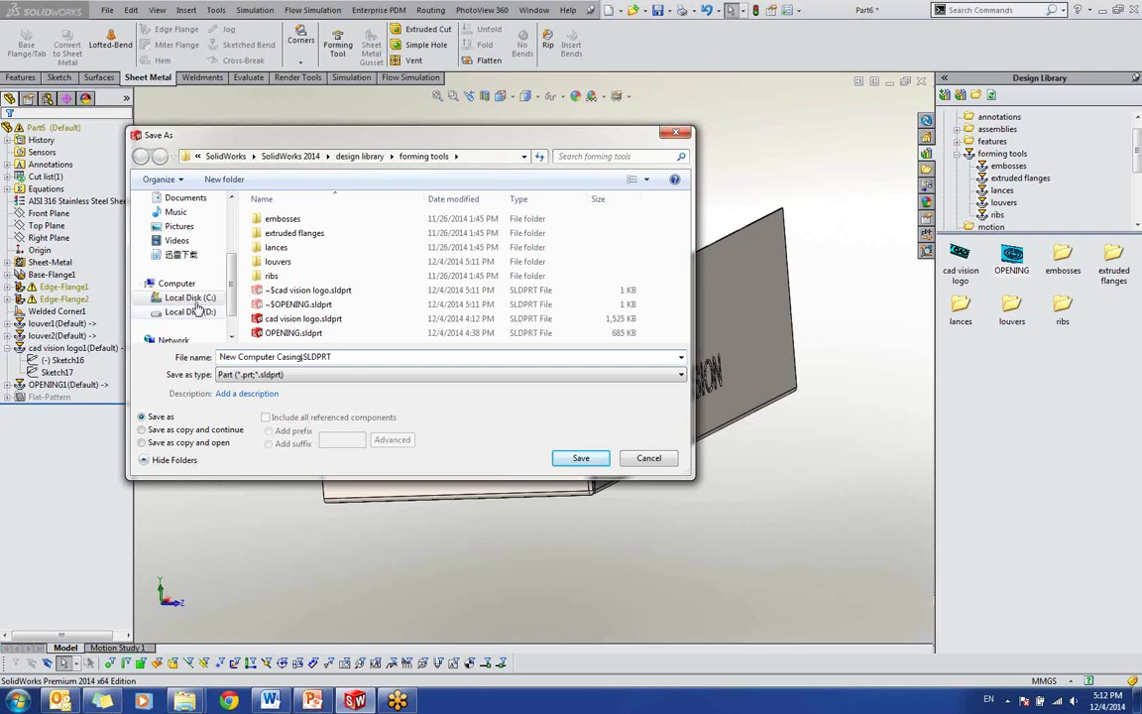
left_click(581, 457)
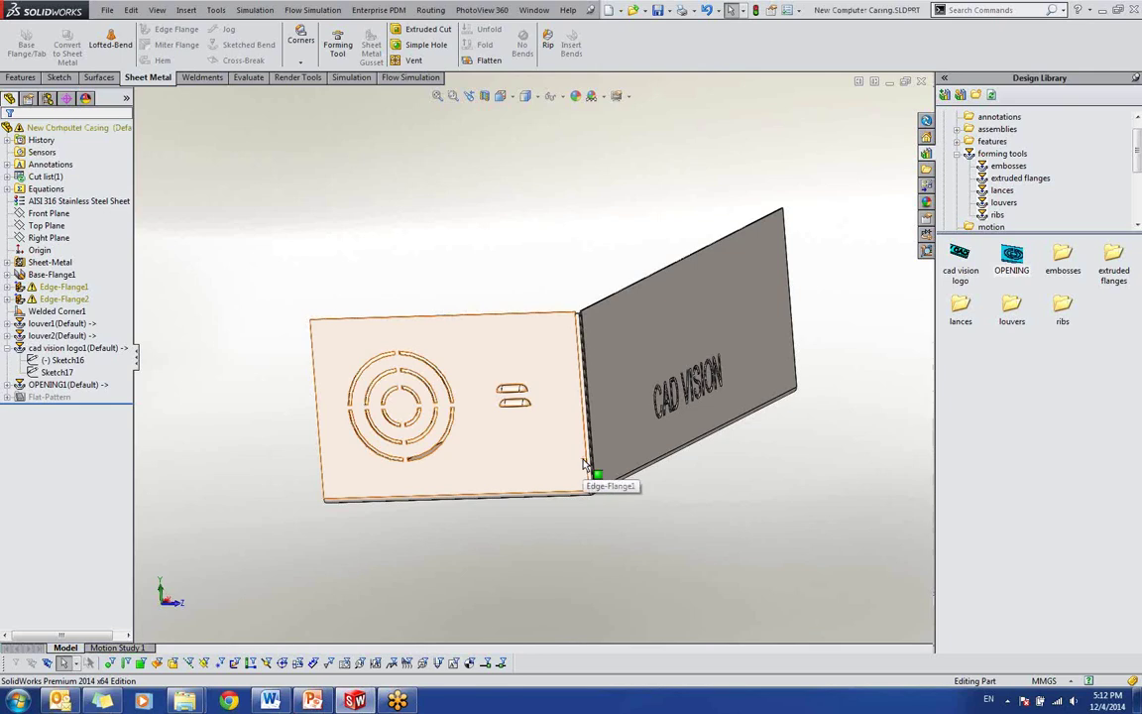
Step: Create a drawing from the computer casing part using the C-size drawing template
middle_click_drag(584, 464, 597, 488)
left_click(107, 10)
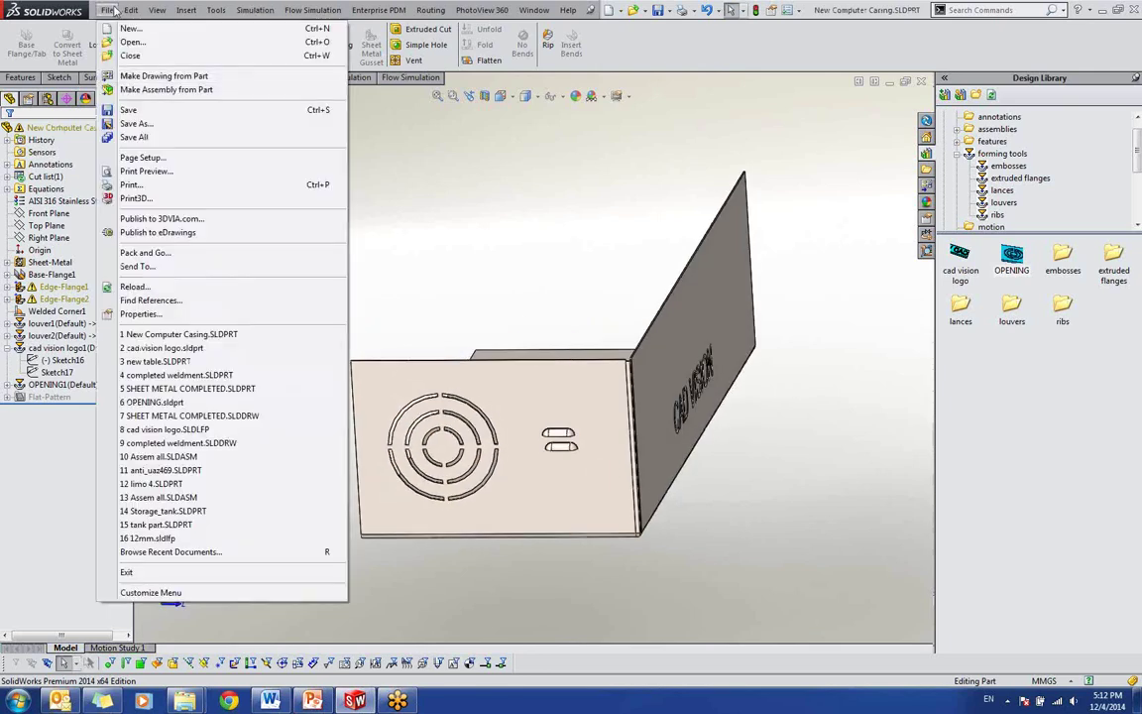
left_click(130, 90)
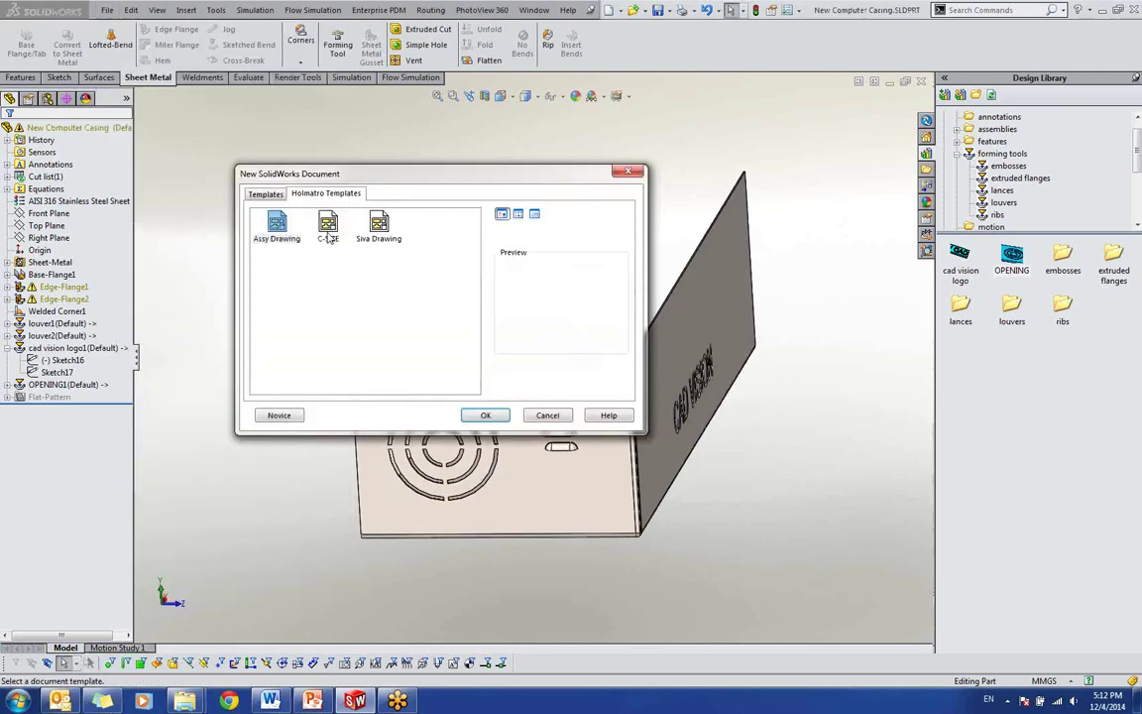
double_click(329, 228)
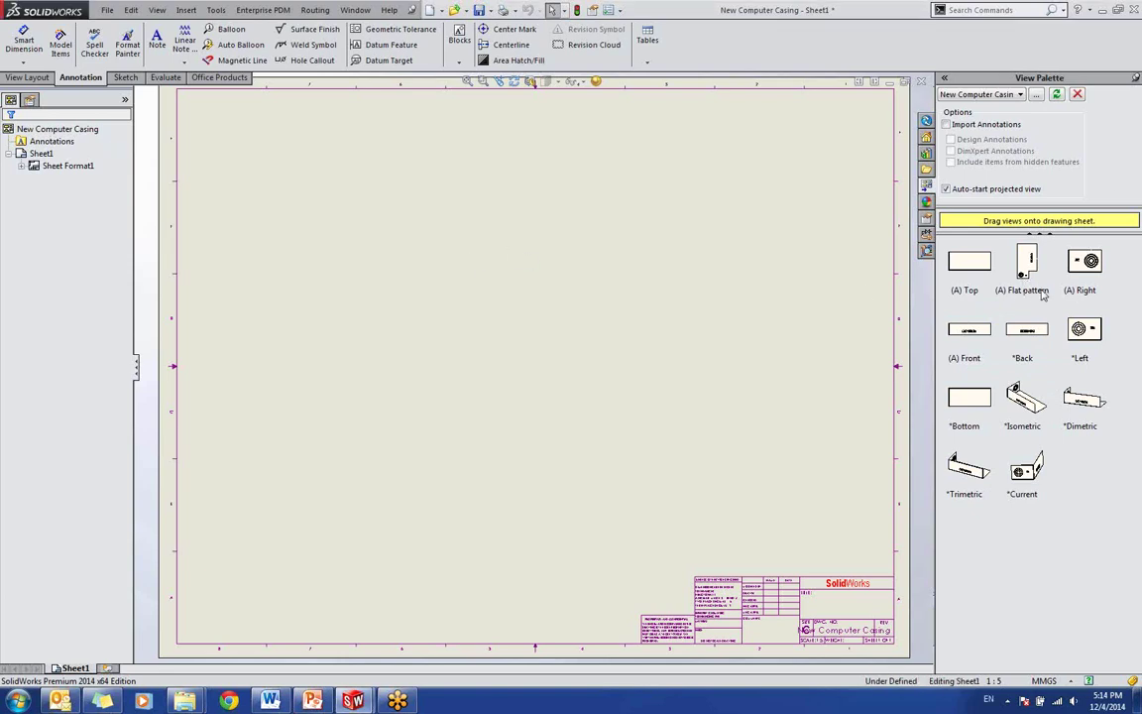
Step: Place the flat pattern view on the left half of the sheet without adding any projected views
left_click_drag(1031, 273, 296, 414)
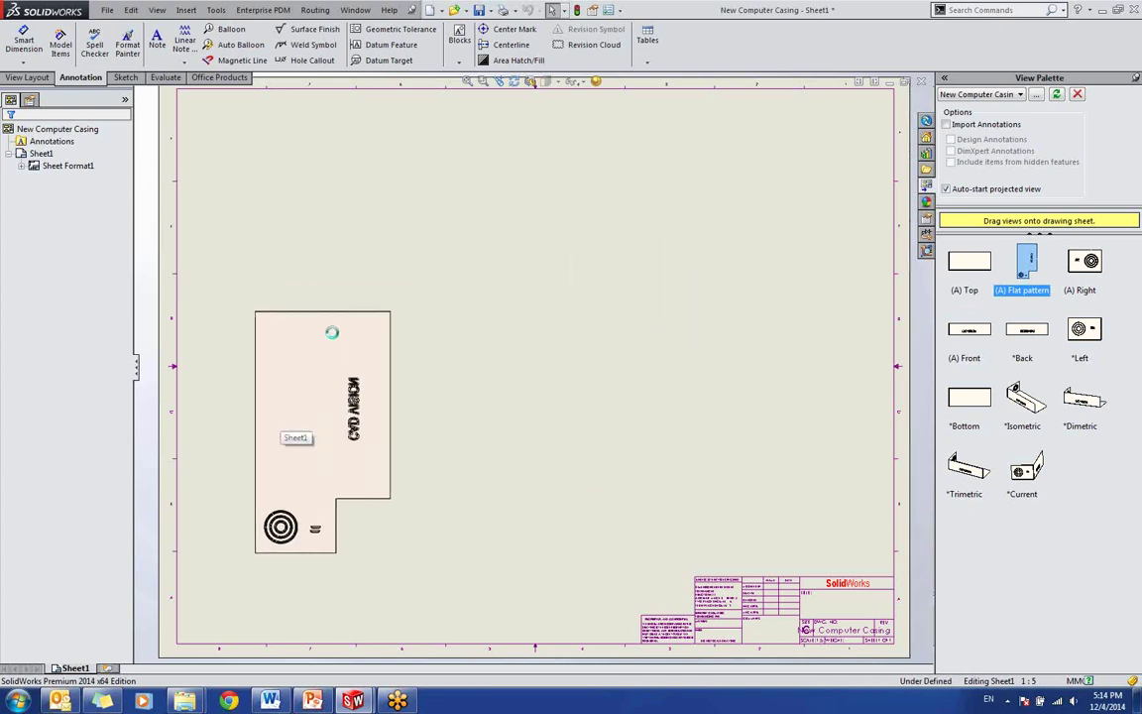
scroll(293, 484, "down", 2)
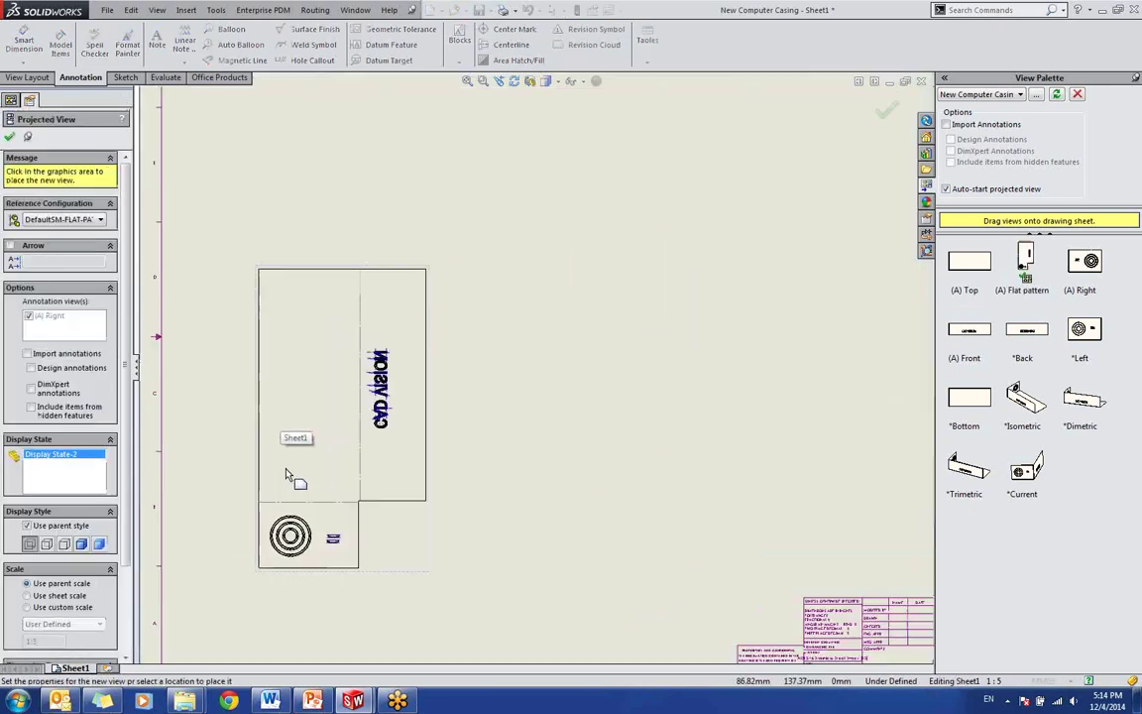
scroll(330, 455, "down", 1)
scroll(330, 456, "up", 1)
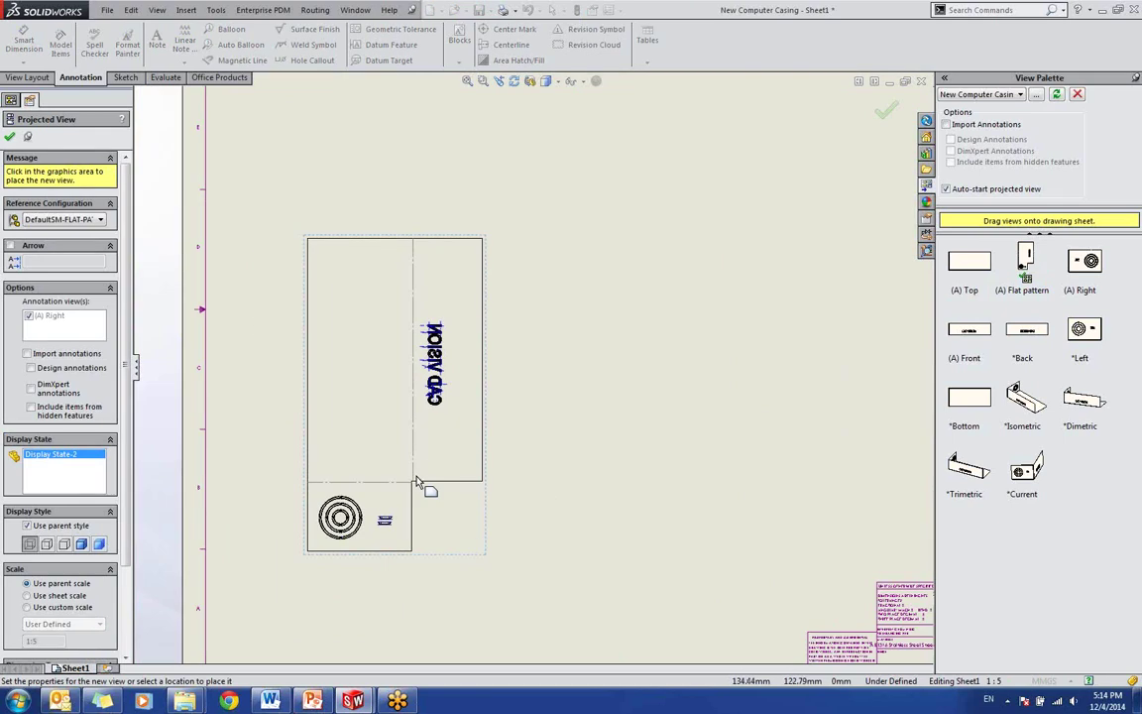
left_click(592, 476)
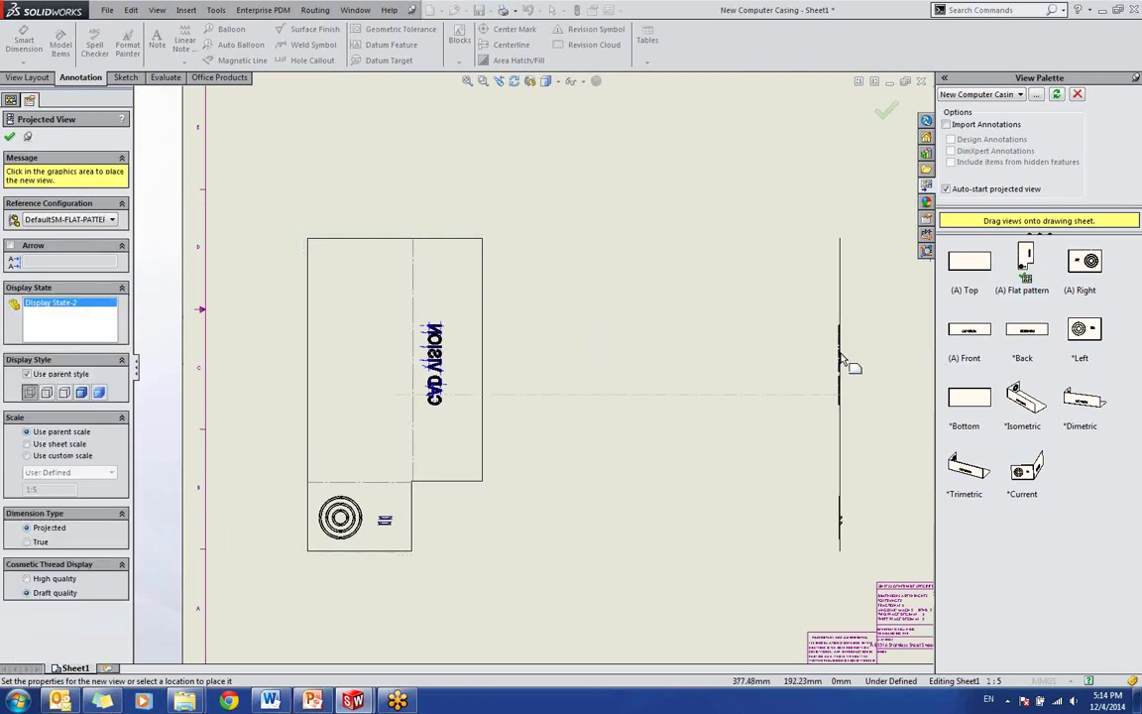
key("Escape")
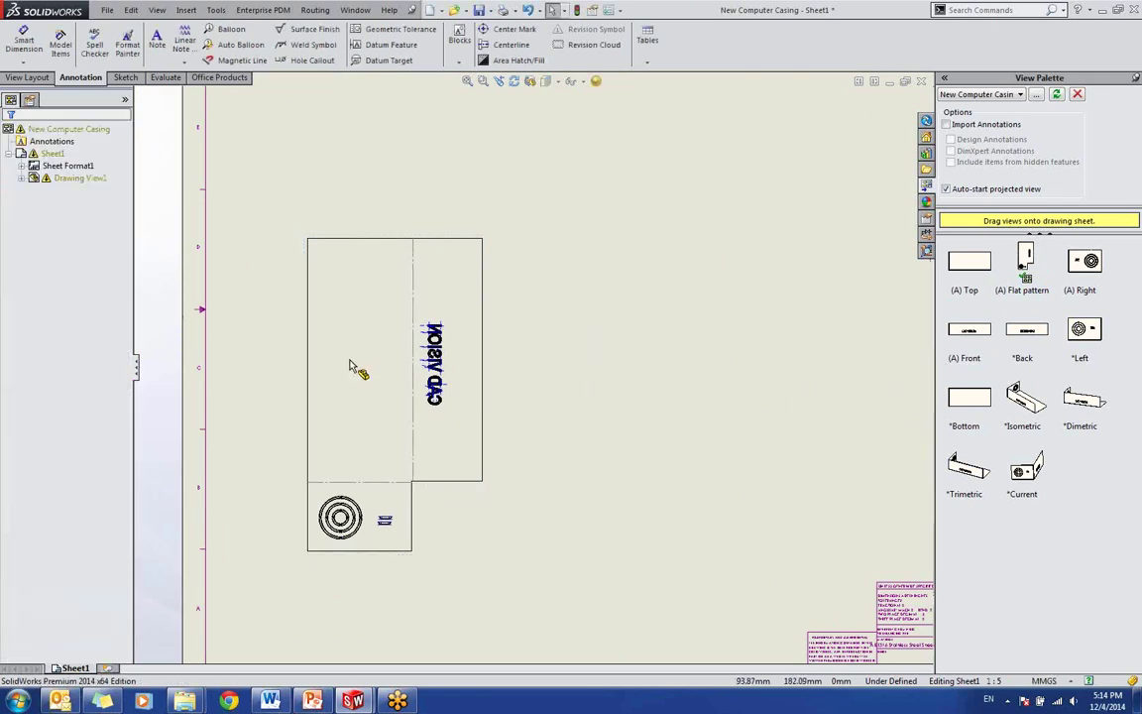
Step: Set the flat pattern view to a custom scale of 1:3 and move it up within the sheet border
left_click(463, 521)
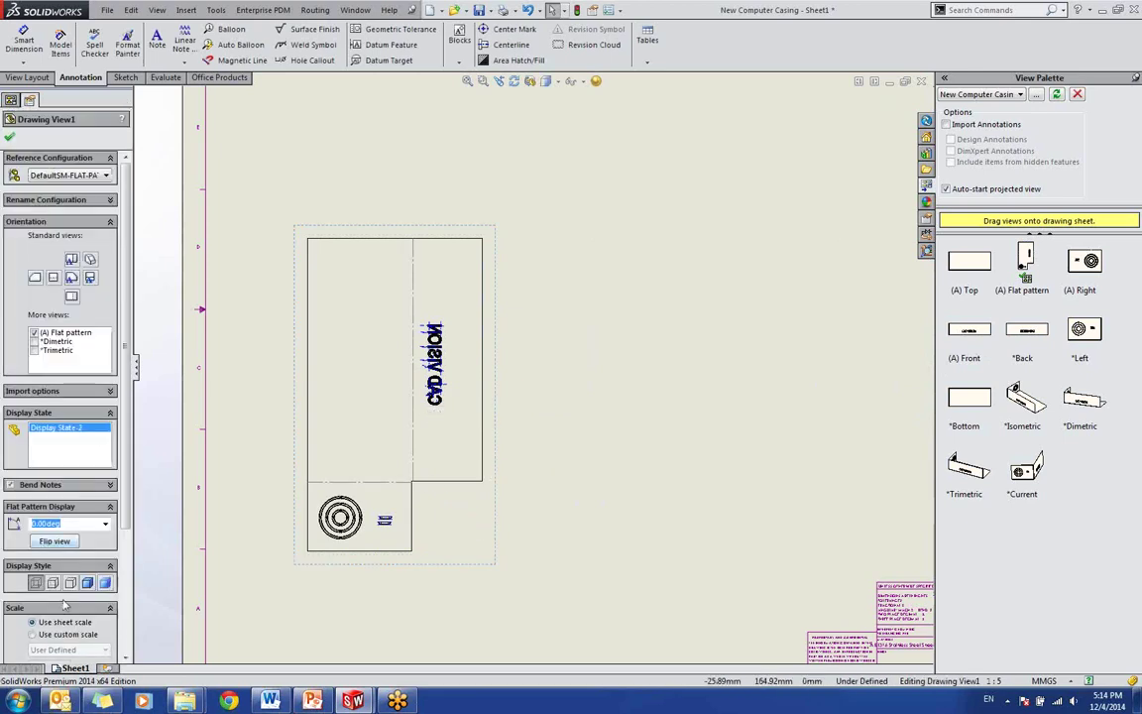
left_click(33, 633)
scroll(49, 595, "down", 3)
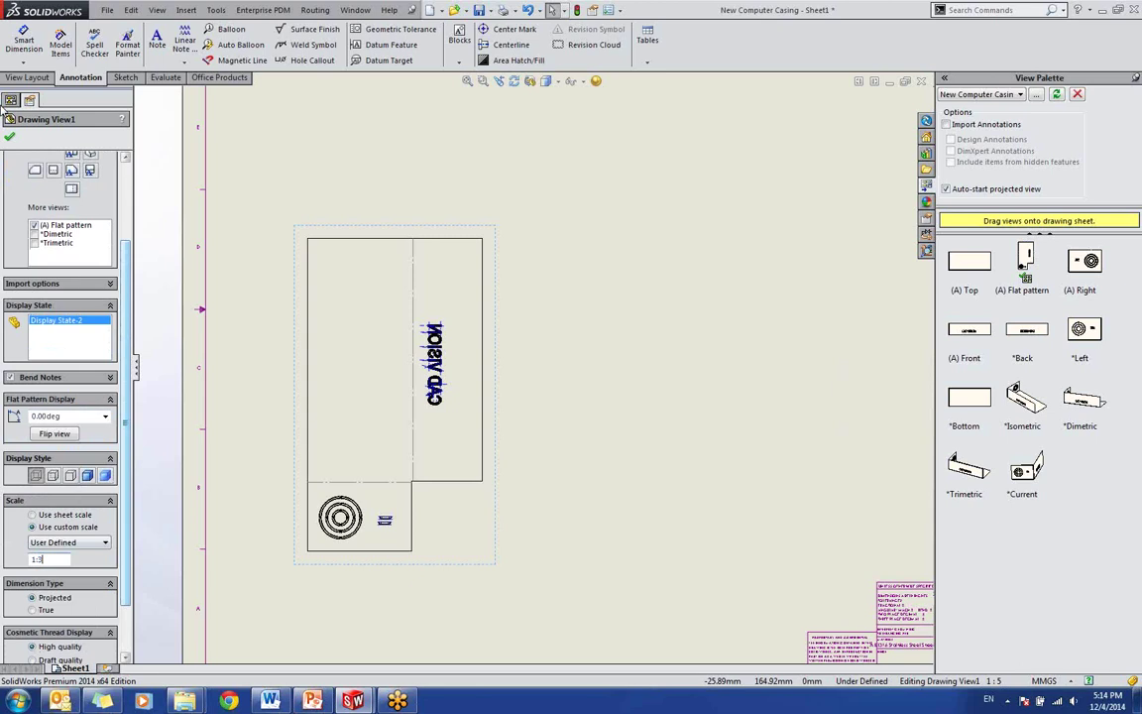
left_click(10, 138)
key("f")
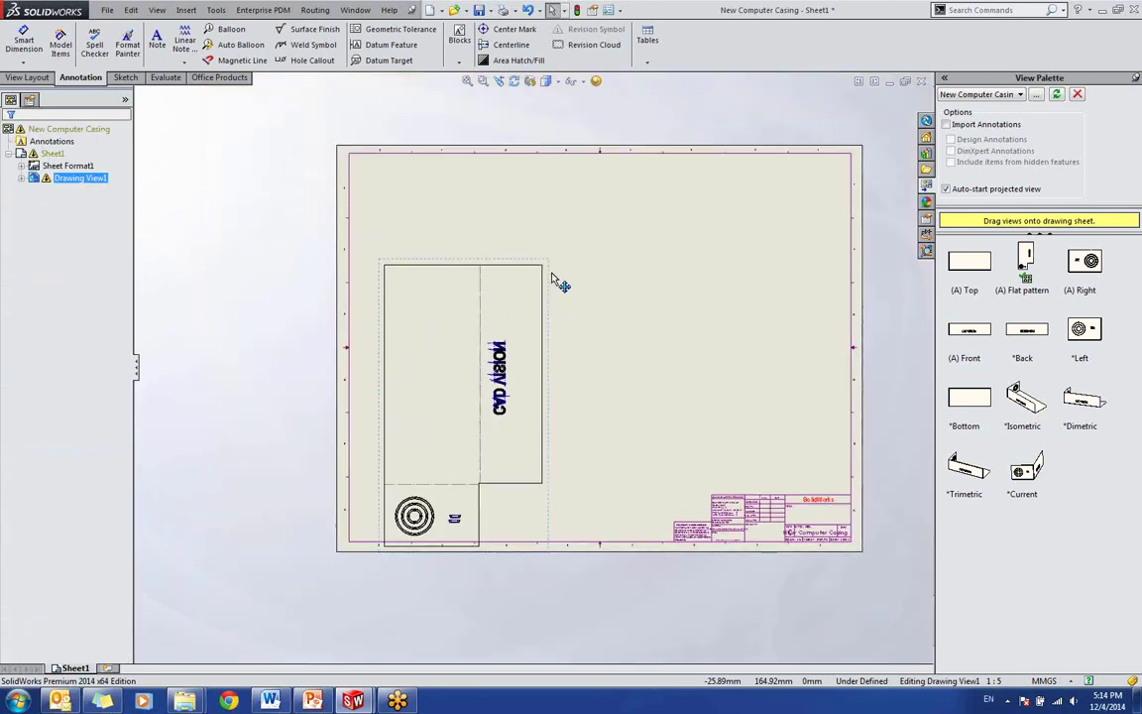
left_click_drag(556, 276, 564, 176)
scroll(501, 248, "down", 2)
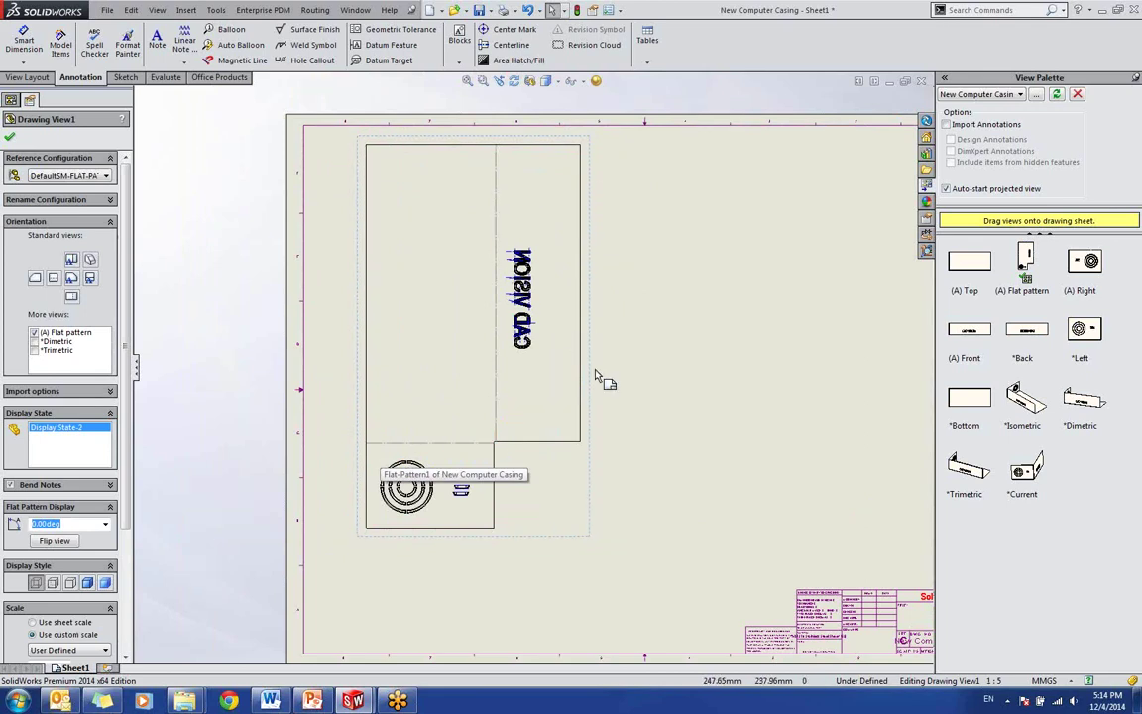
scroll(575, 416, "up", 1)
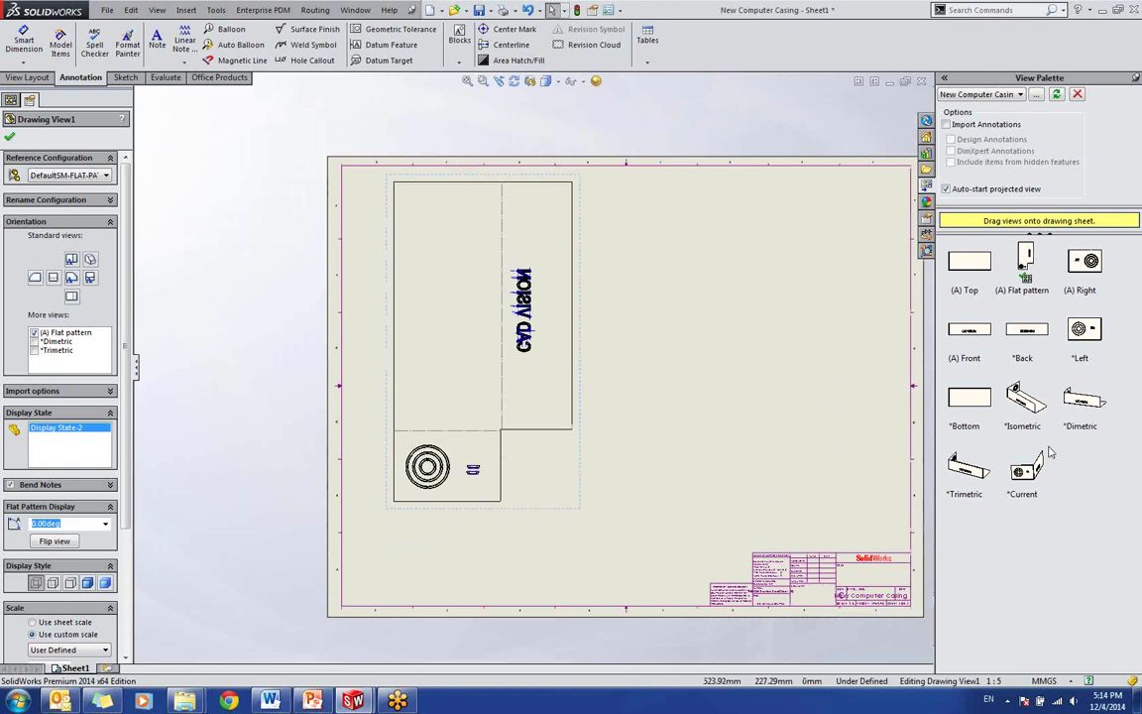
Step: Place a dimetric view of the casing above the title block and set its custom scale to 1:3
mouse_move(1072, 402)
left_mouse_down()
mouse_move(967, 369)
mouse_move(762, 448)
mouse_move(768, 461)
left_mouse_up()
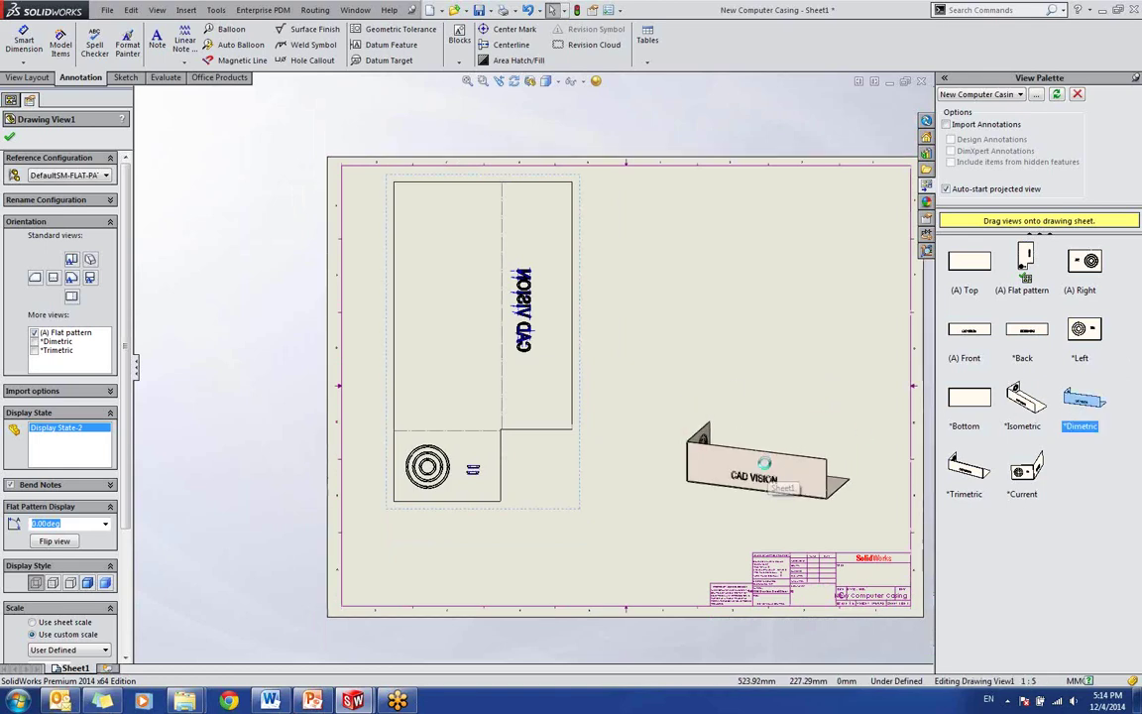
left_click_drag(764, 464, 764, 464)
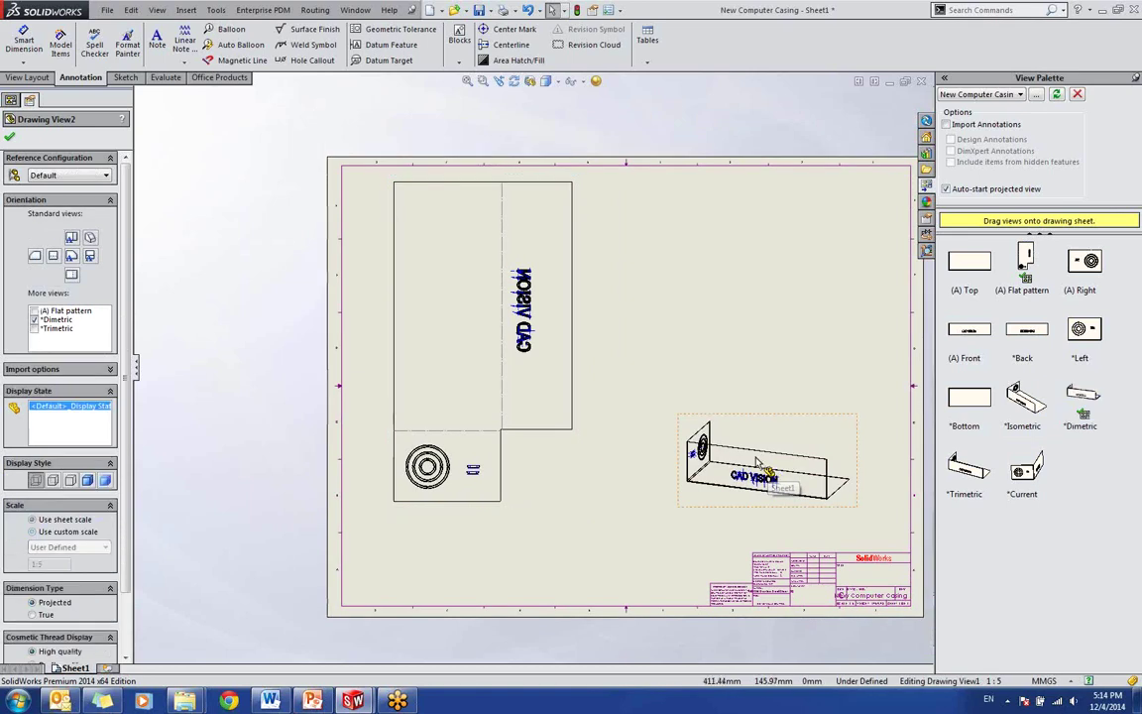
scroll(720, 409, "down", 2)
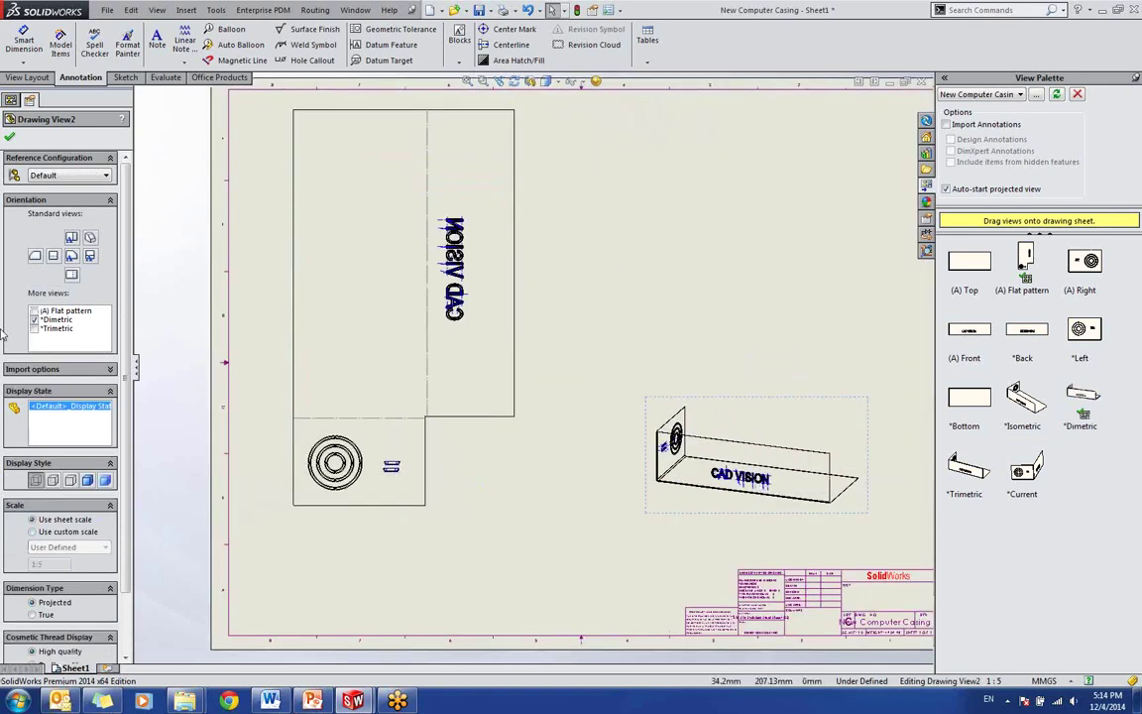
left_click(33, 532)
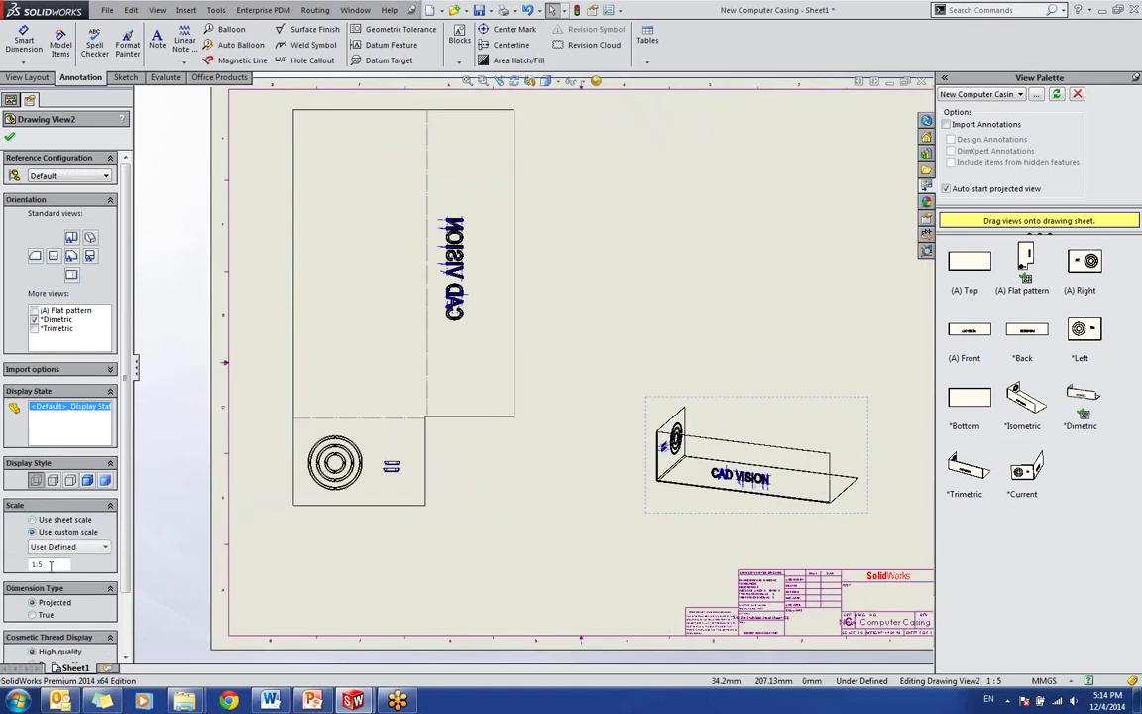
left_click(10, 137)
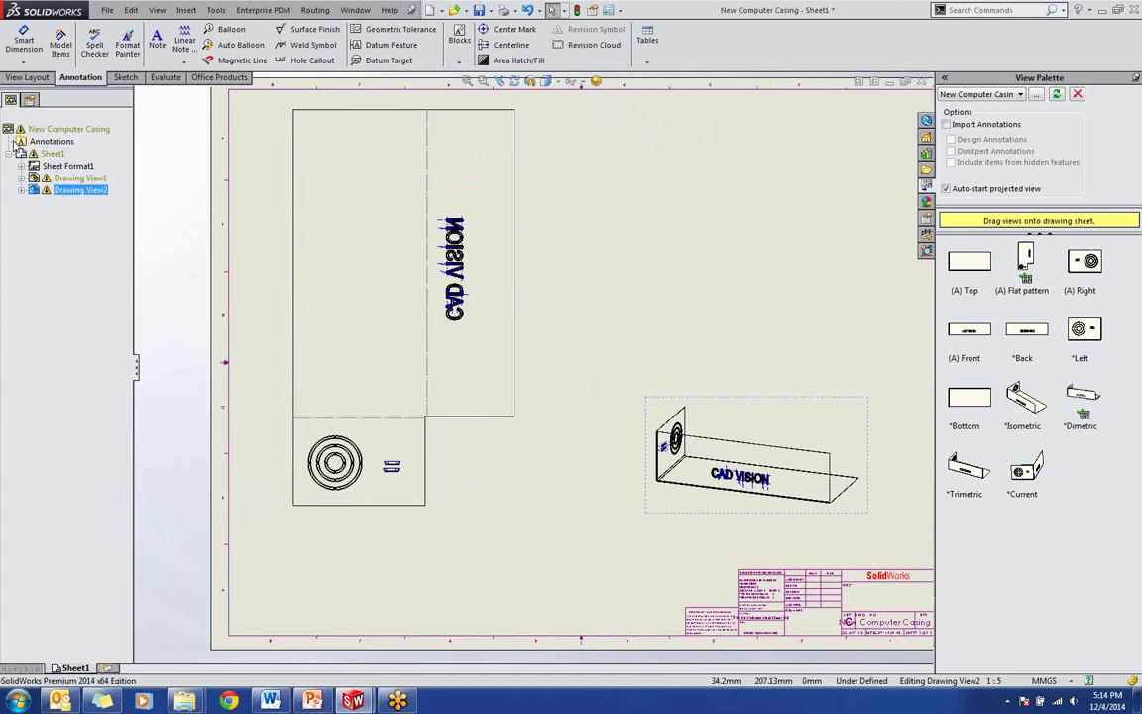
Step: Change the display style of the dimetric view to shaded with edges
left_click(729, 376)
left_click(558, 83)
left_click(552, 98)
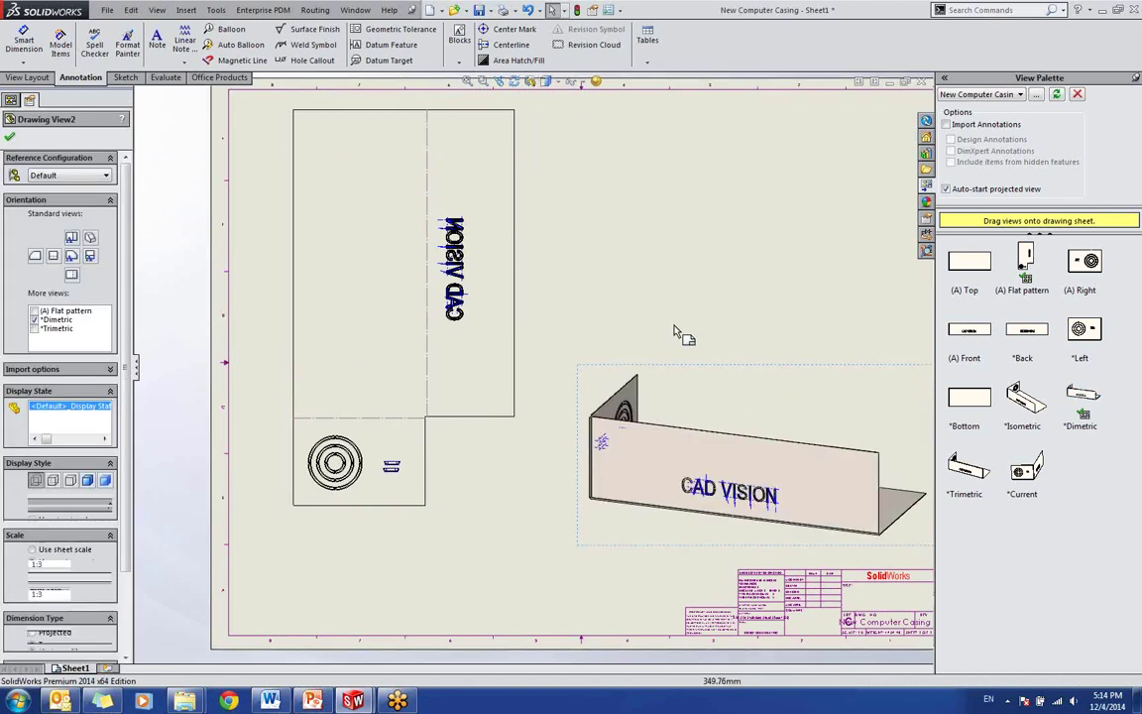
left_click(674, 331)
Step: Shift the flat pattern view slightly toward the sheet's left border and import the entire model's dimensions into all views
scroll(575, 406, "down", 1)
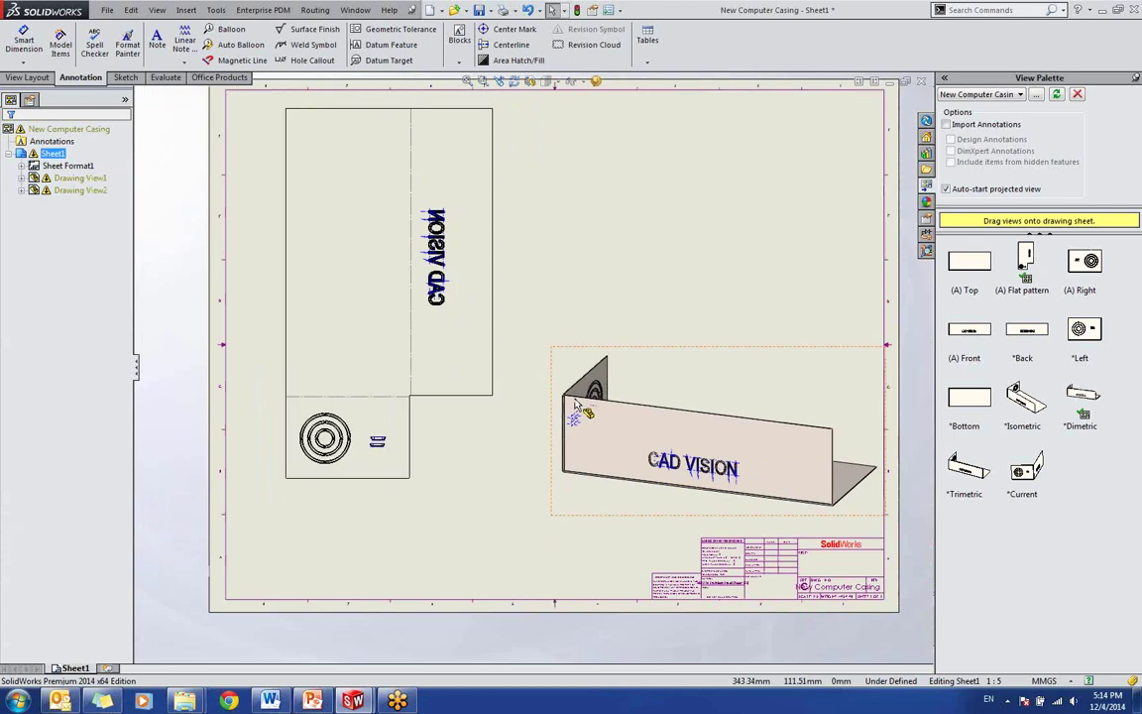
scroll(575, 406, "down", 3)
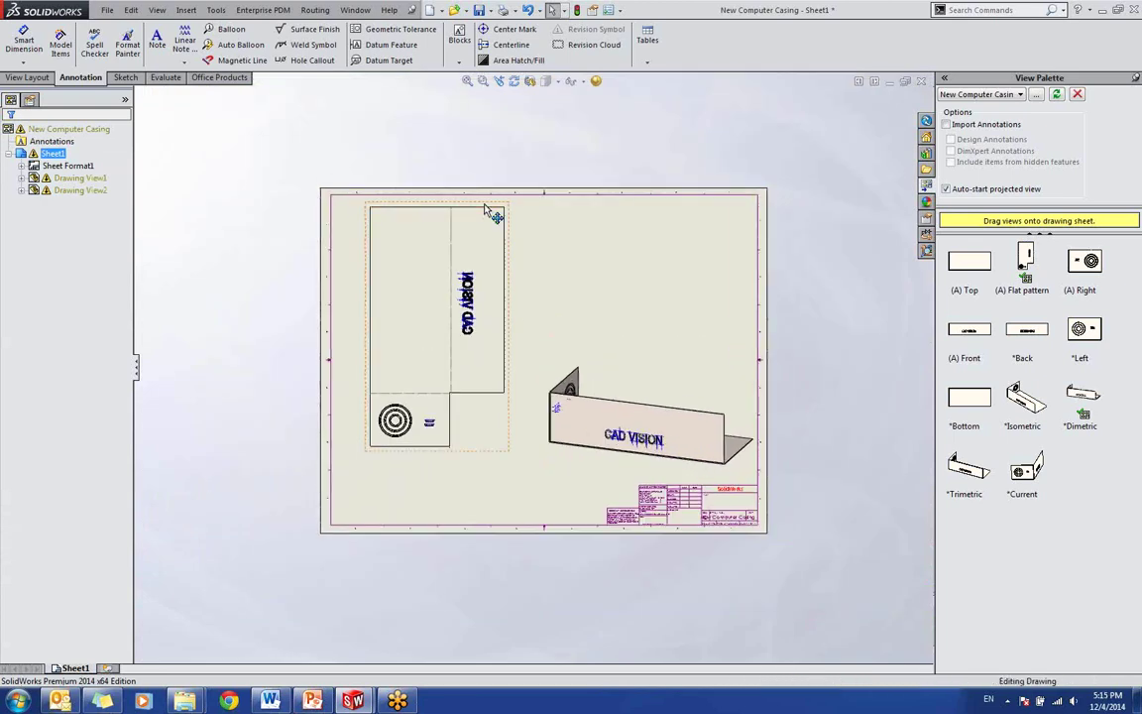
mouse_move(486, 211)
left_mouse_down()
mouse_move(472, 215)
mouse_move(499, 215)
left_mouse_up()
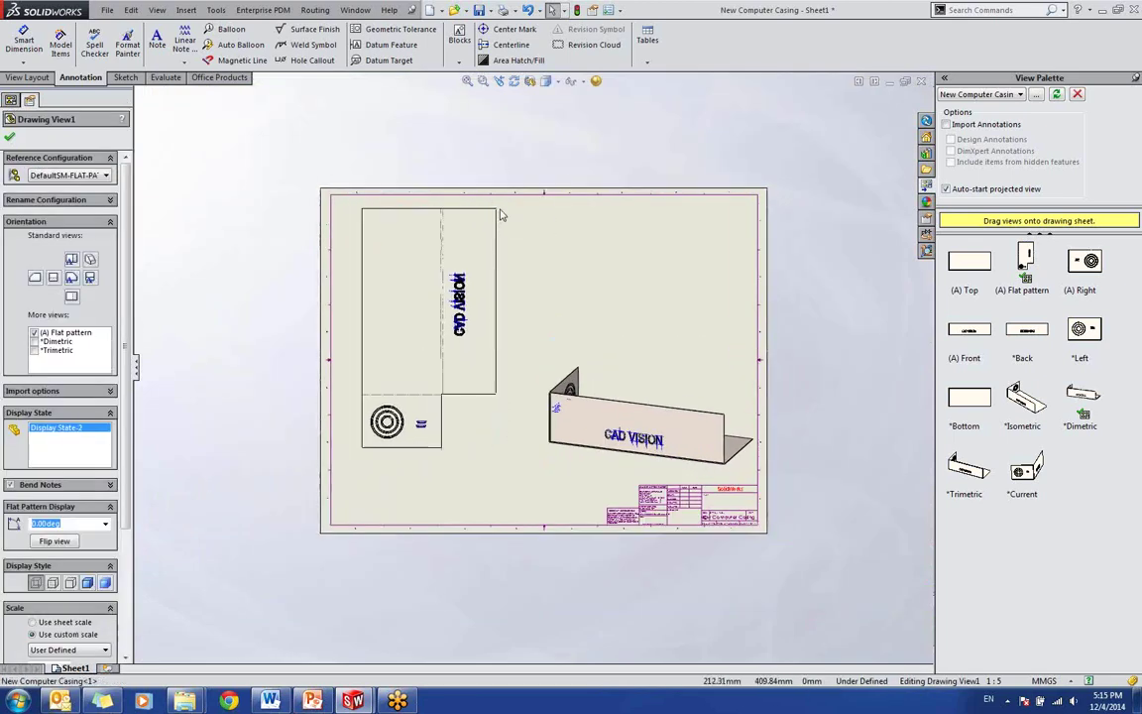
left_click(60, 47)
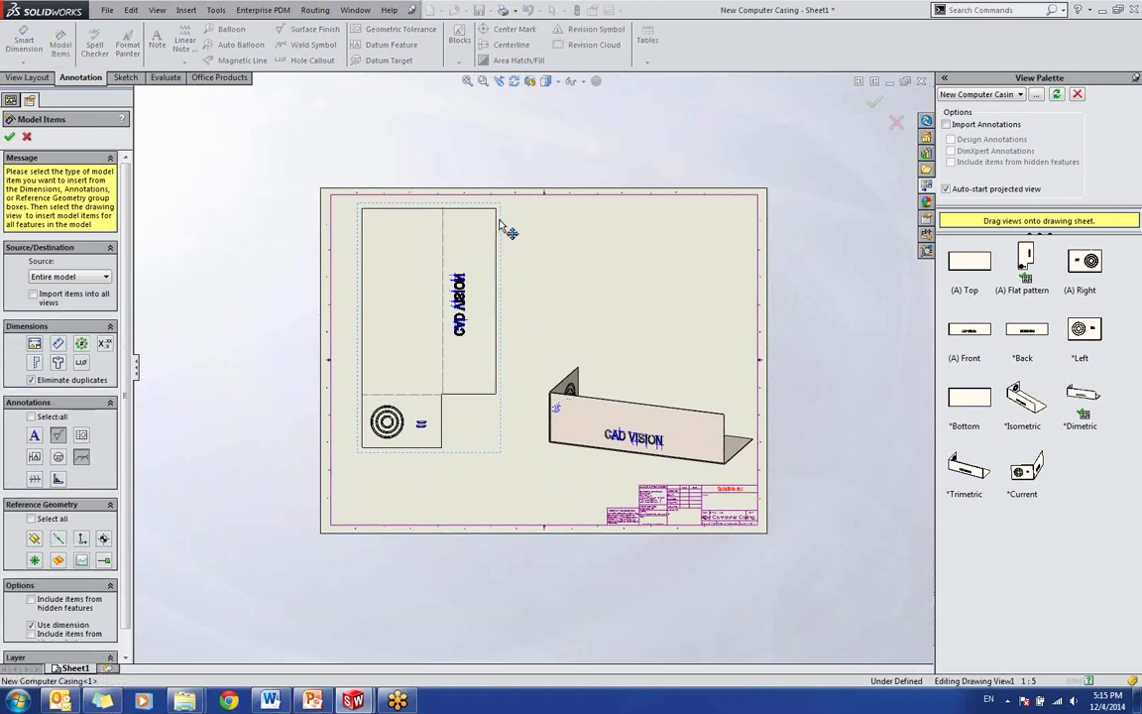
left_click(32, 294)
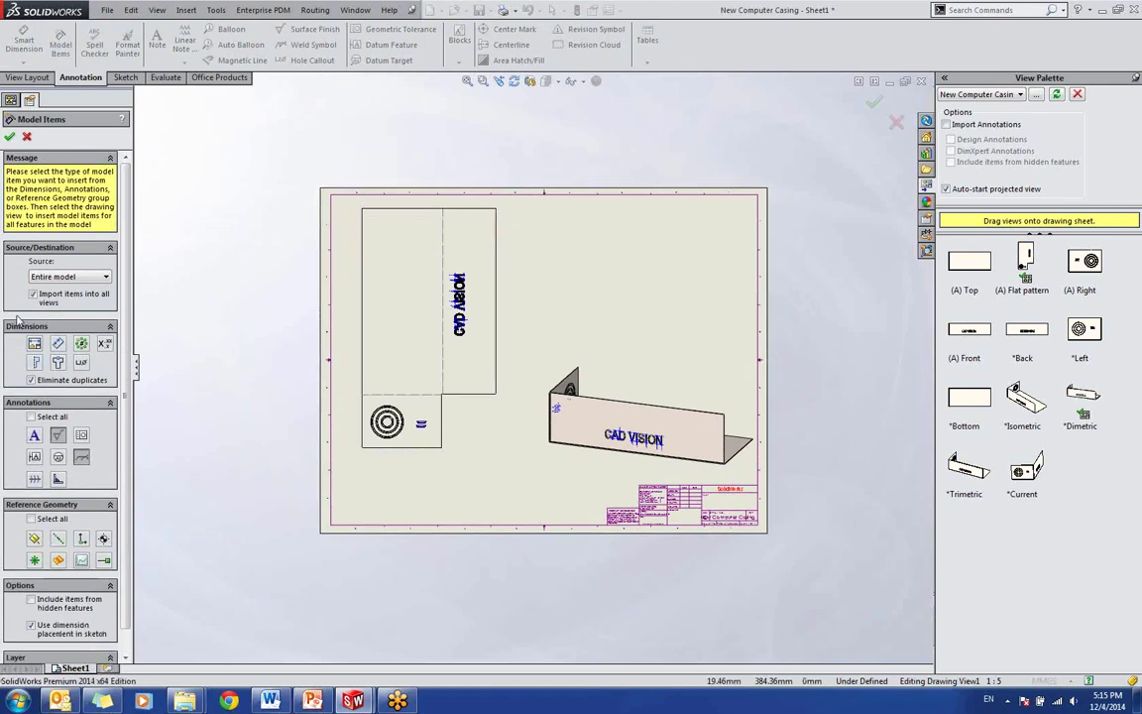
left_click(9, 137)
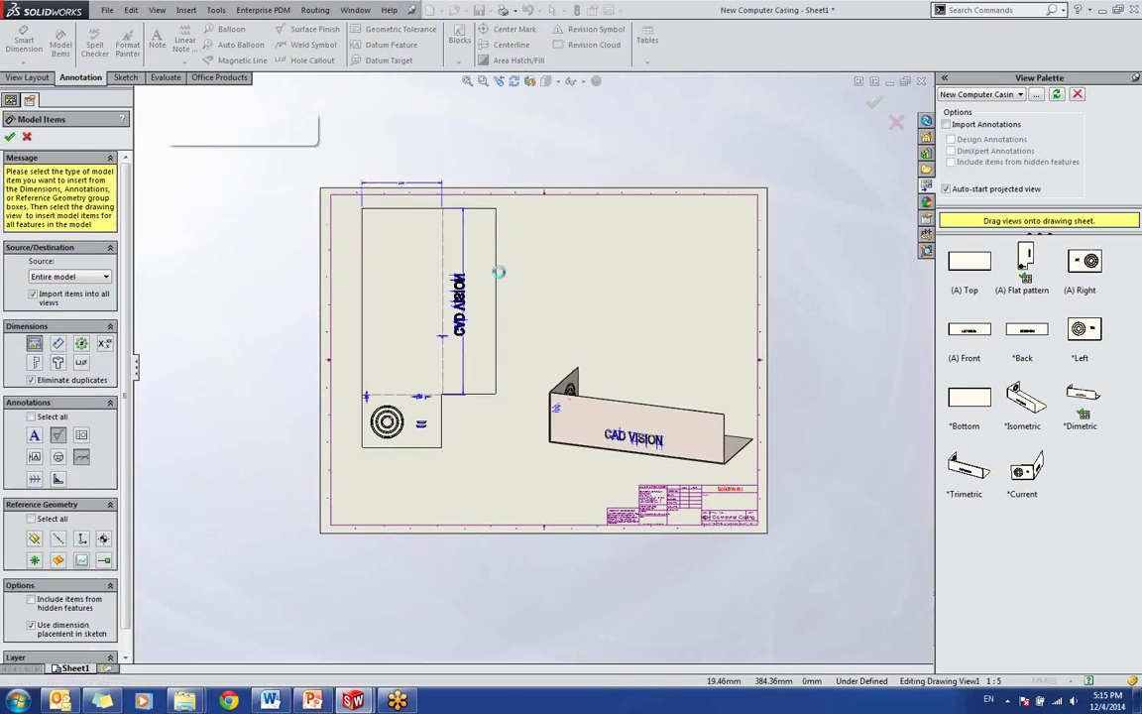
Step: Arrange the 700 mm and 300 mm dimensions outside the flat pattern's outline and move the view slightly down and left on the sheet
left_click_drag(463, 317, 522, 349)
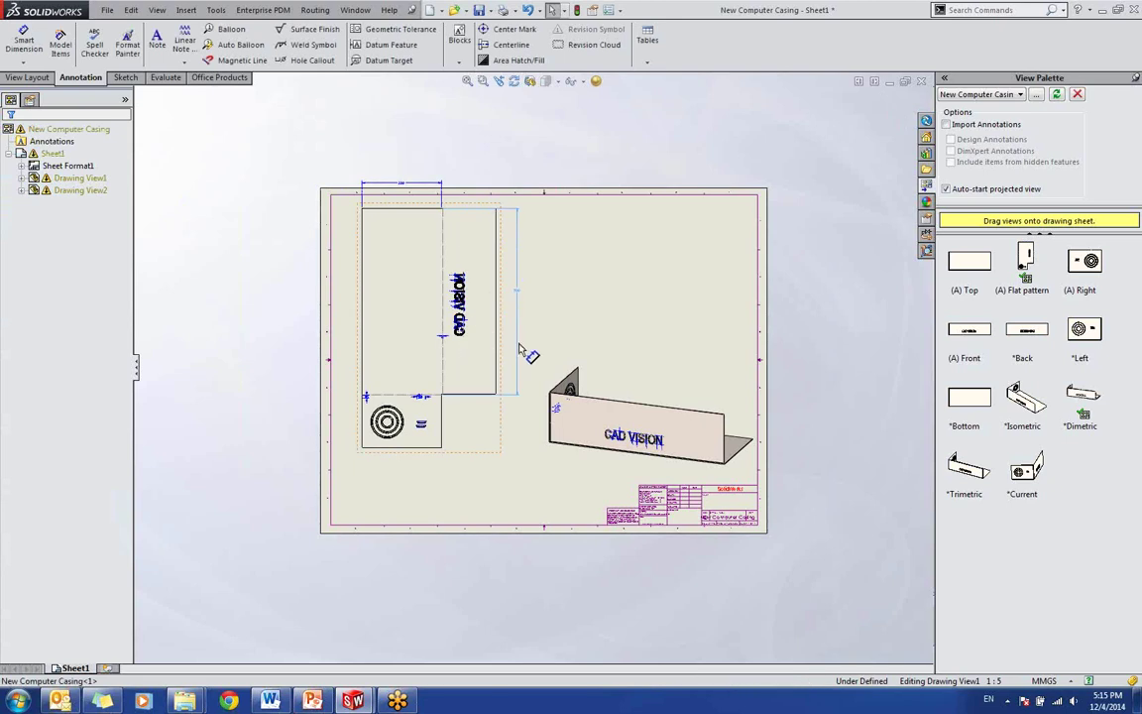
mouse_move(401, 184)
left_mouse_down()
mouse_move(404, 205)
mouse_move(455, 220)
left_mouse_up()
left_click(402, 197)
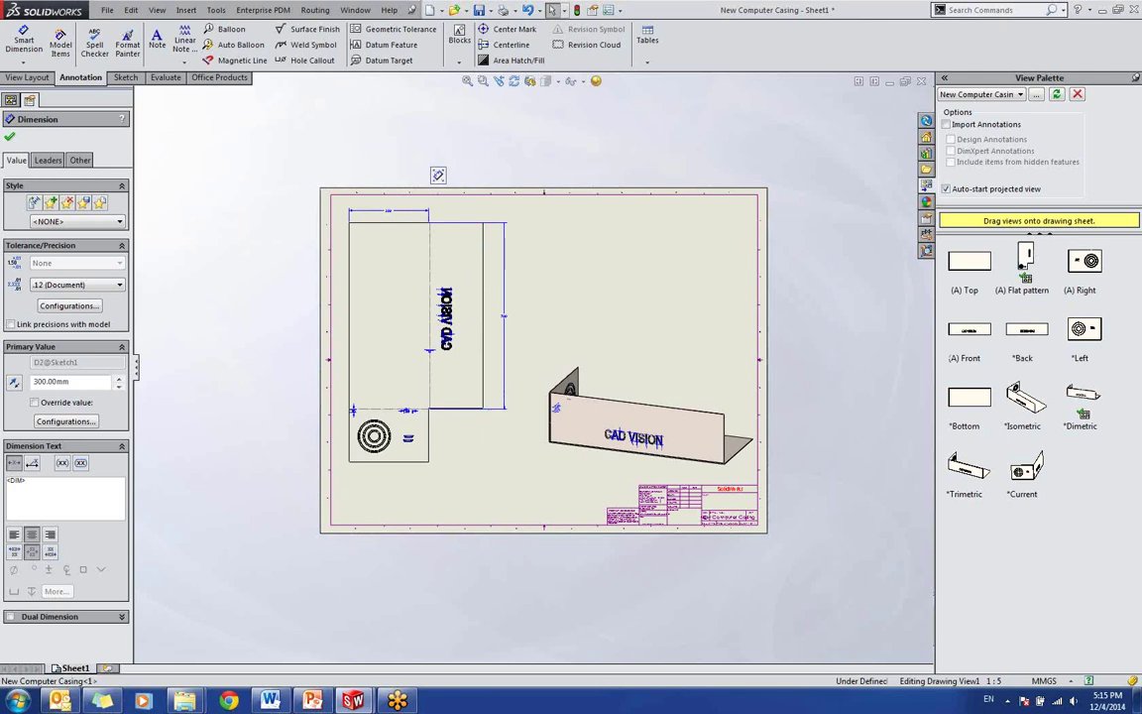
left_click(495, 495)
Step: Examine the imported dimensions, bend lines and forming tool features in the flat pattern view
scroll(436, 235, "down", 5)
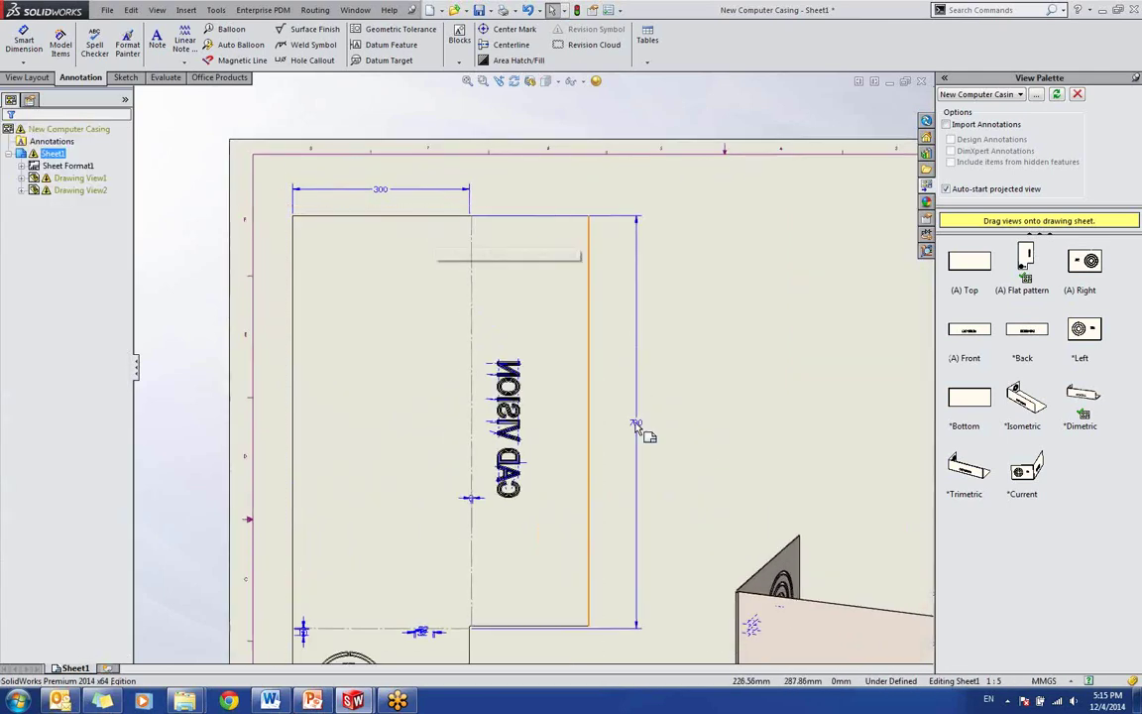
scroll(555, 500, "up", 3)
scroll(466, 570, "down", 2)
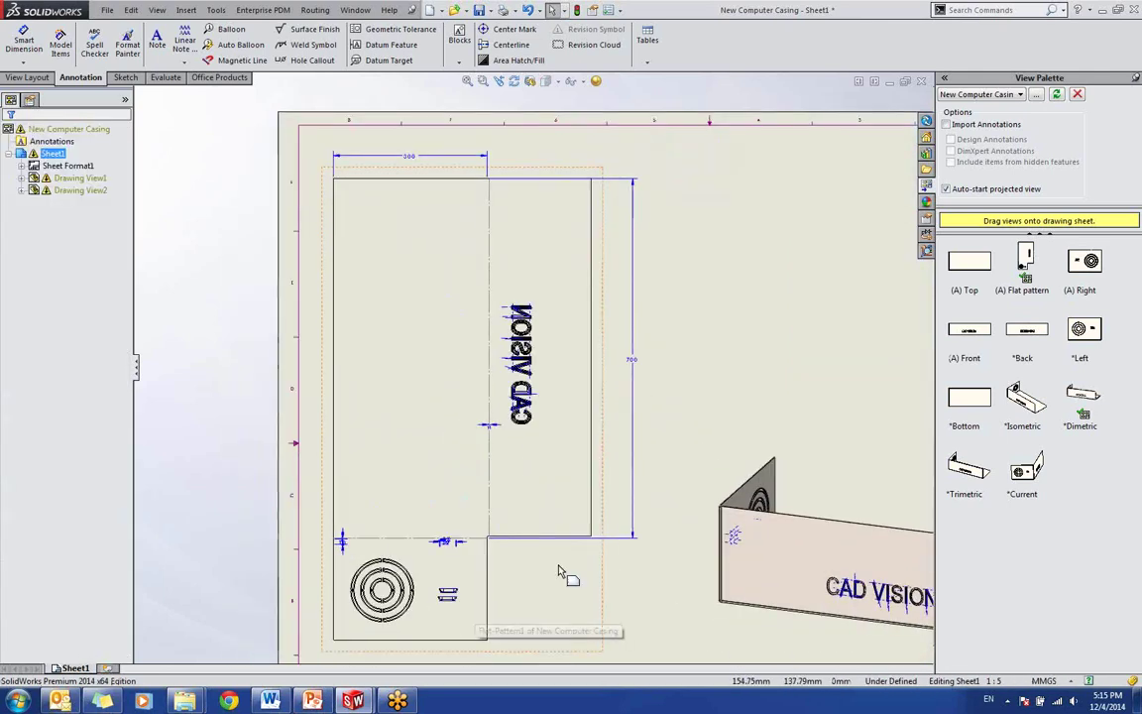
scroll(560, 572, "up", 3)
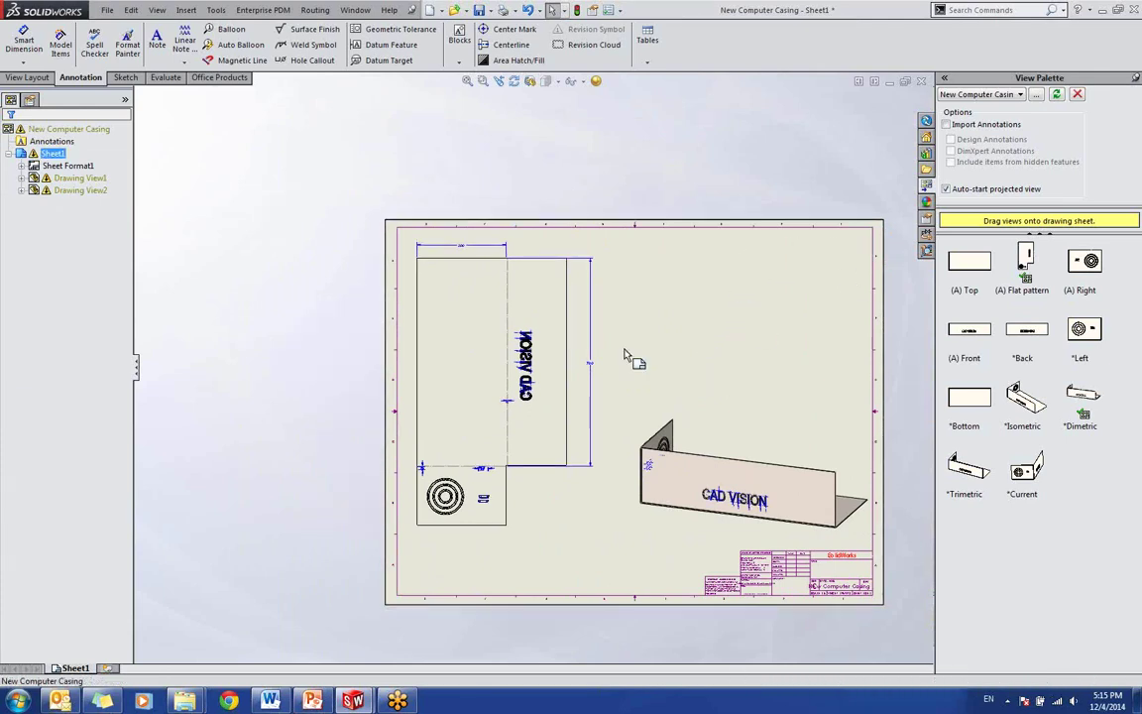
scroll(473, 463, "down", 3)
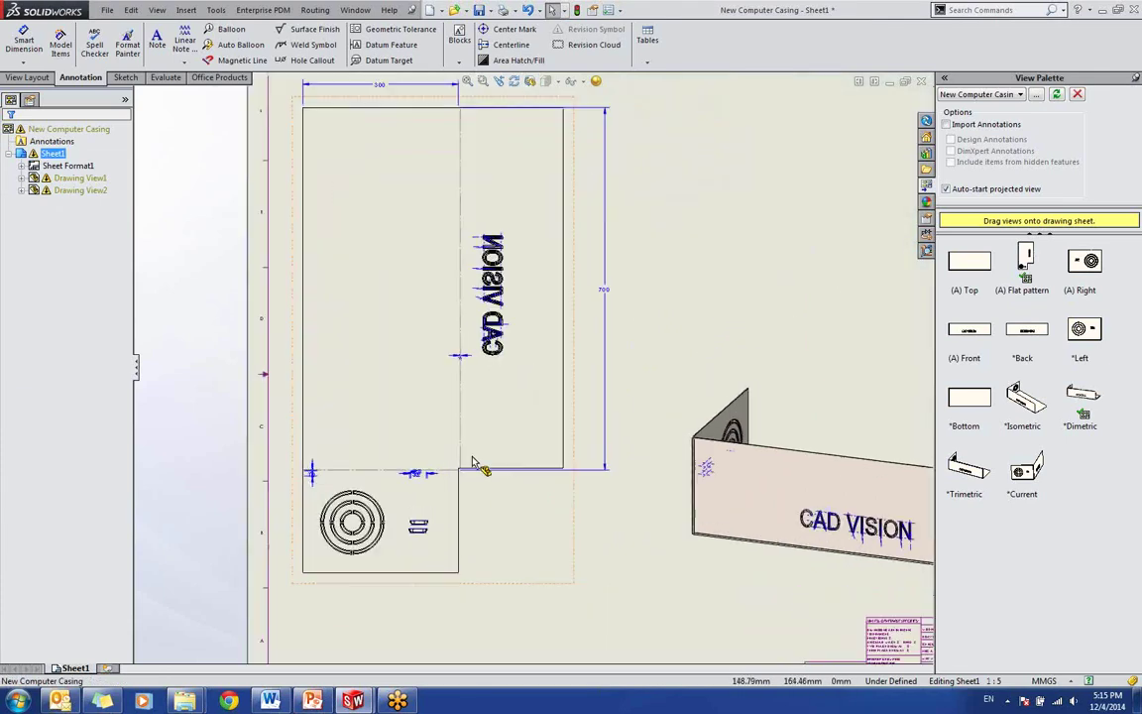
scroll(476, 337, "down", 2)
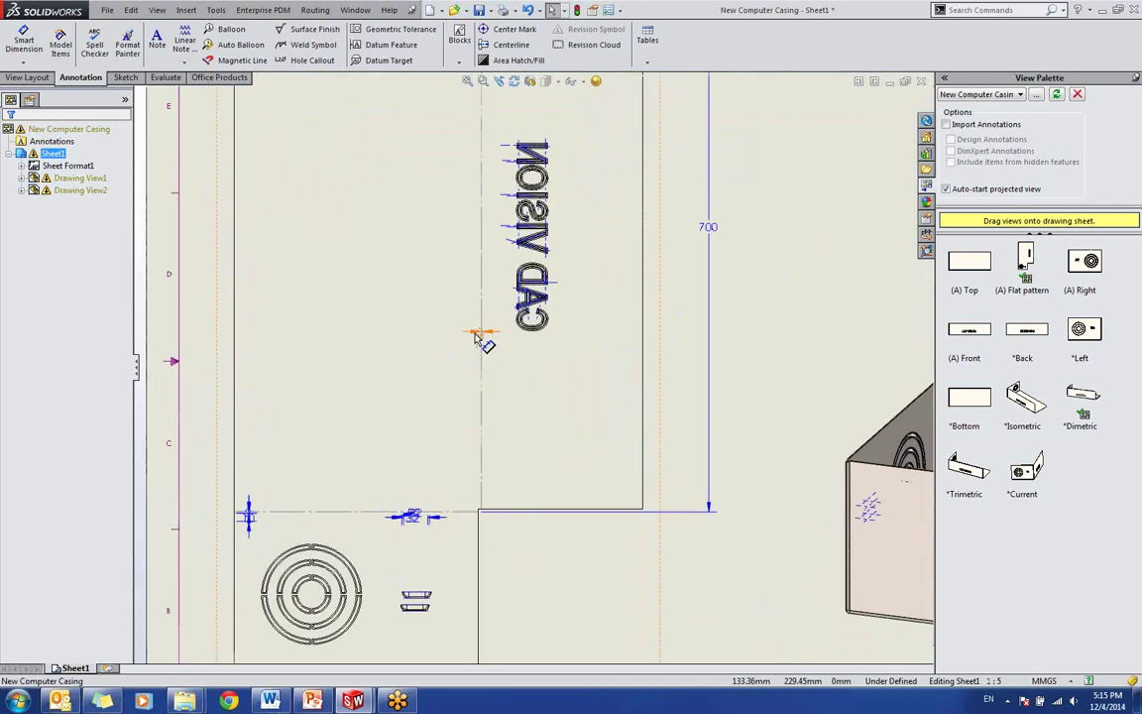
scroll(475, 337, "down", 1)
scroll(693, 286, "up", 5)
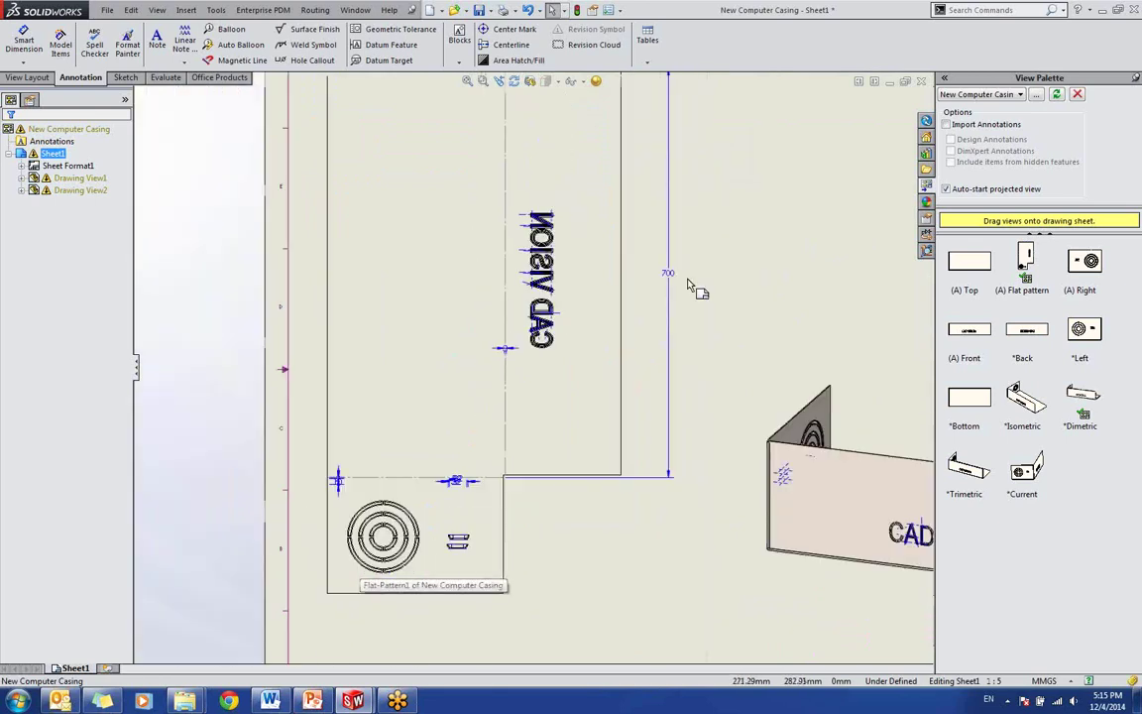
scroll(248, 297, "down", 1)
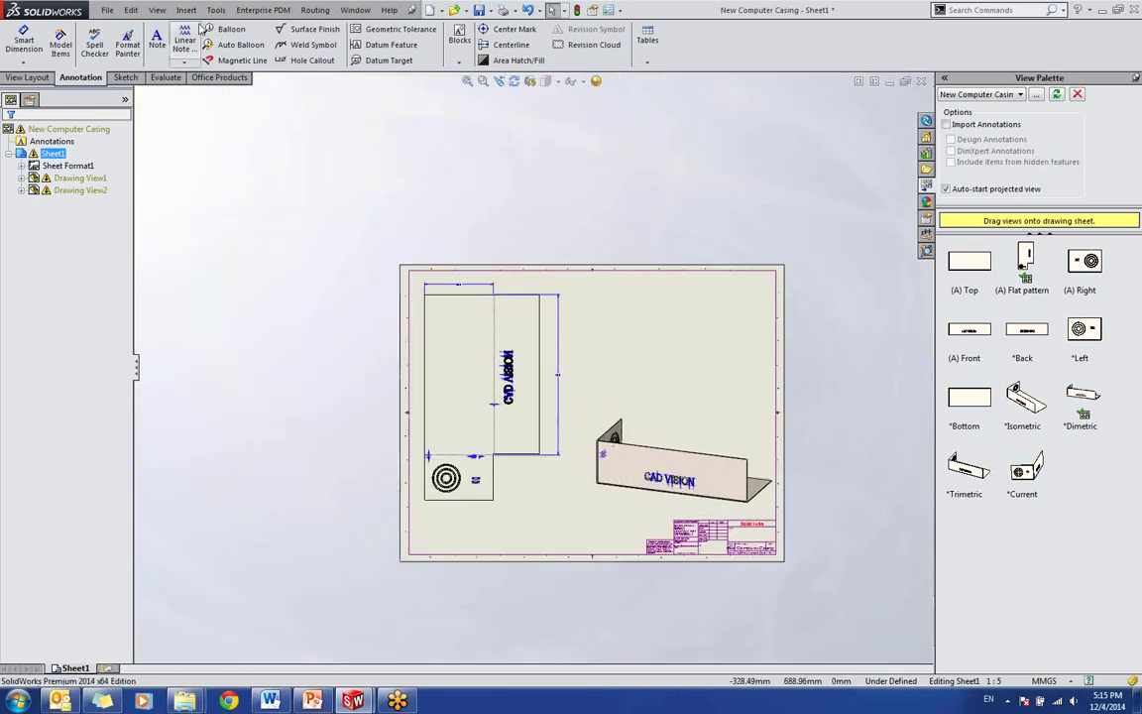
Step: Insert a bend table for the flat pattern view with the standard template and place it in the sheet's upper right area
left_click(187, 10)
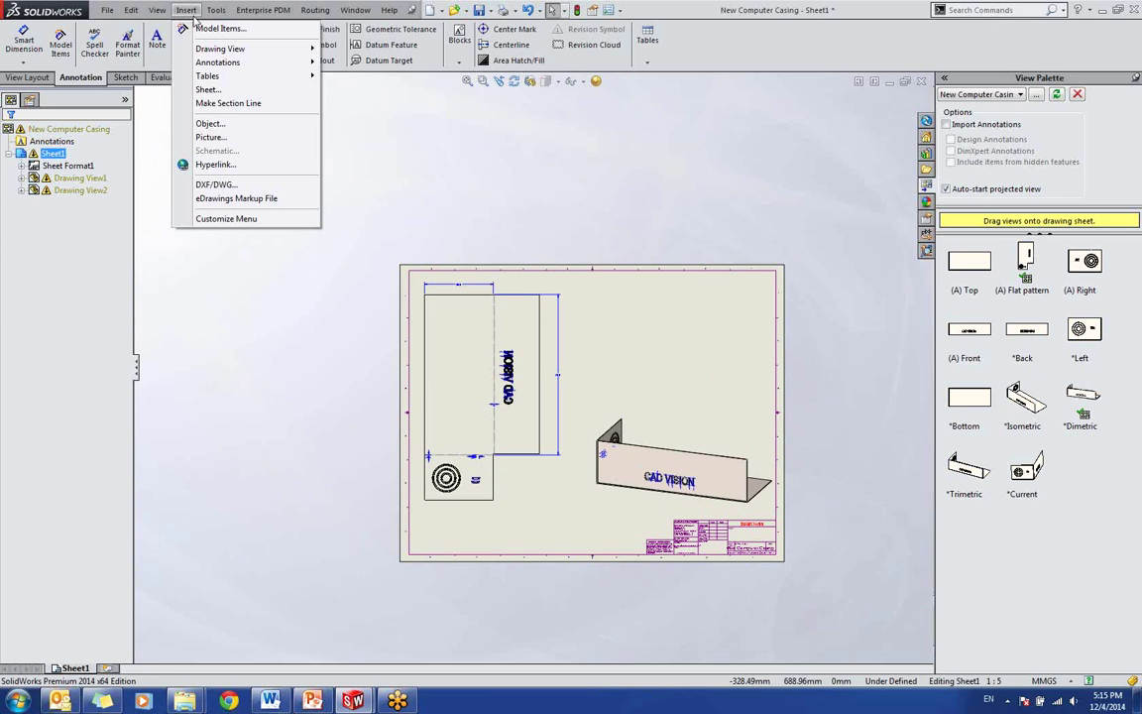
mouse_move(211, 76)
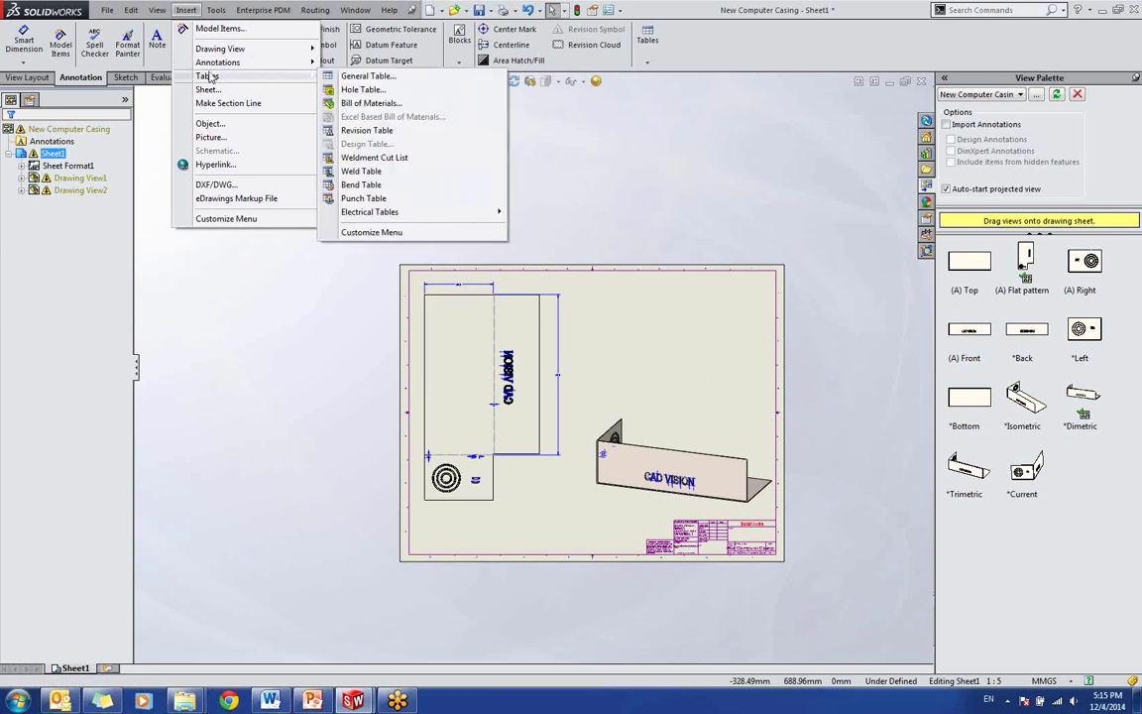
left_click(399, 191)
scroll(590, 407, "down", 2)
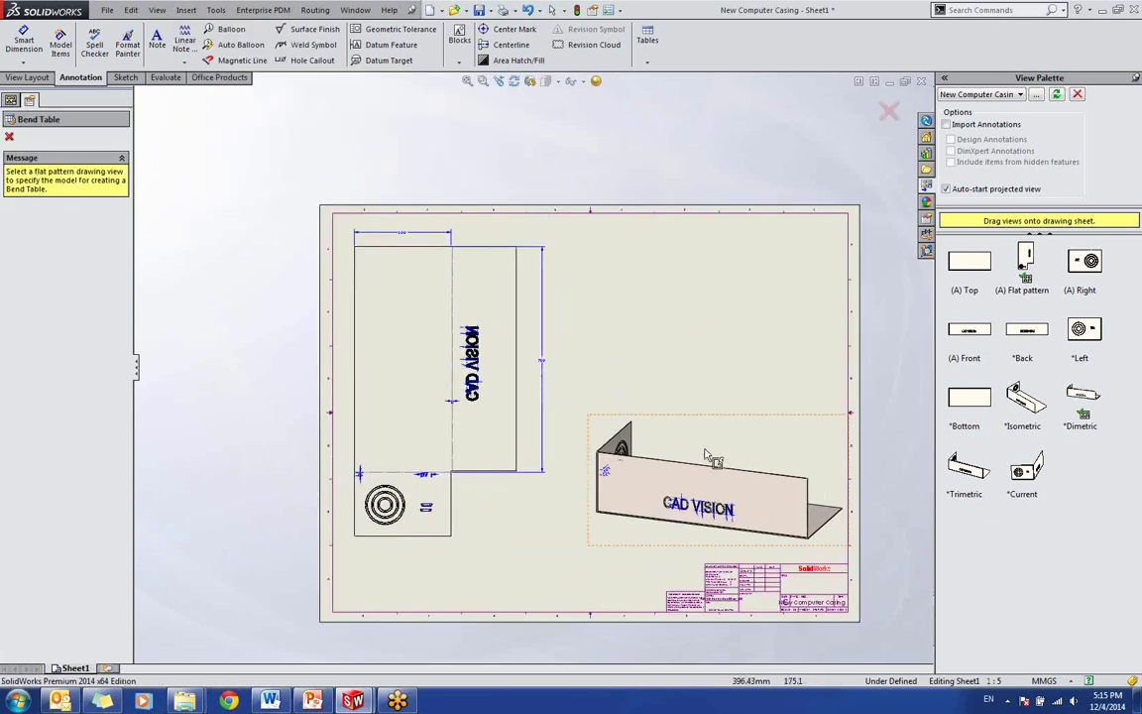
left_click(707, 454)
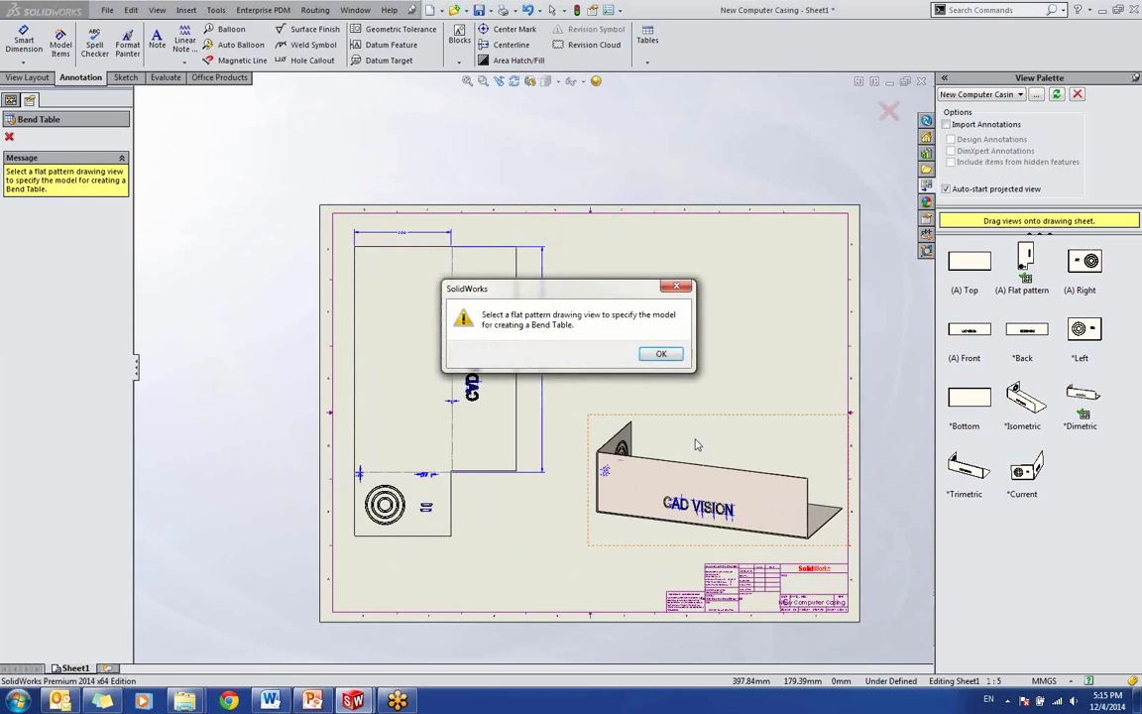
left_click(658, 355)
left_click(451, 280)
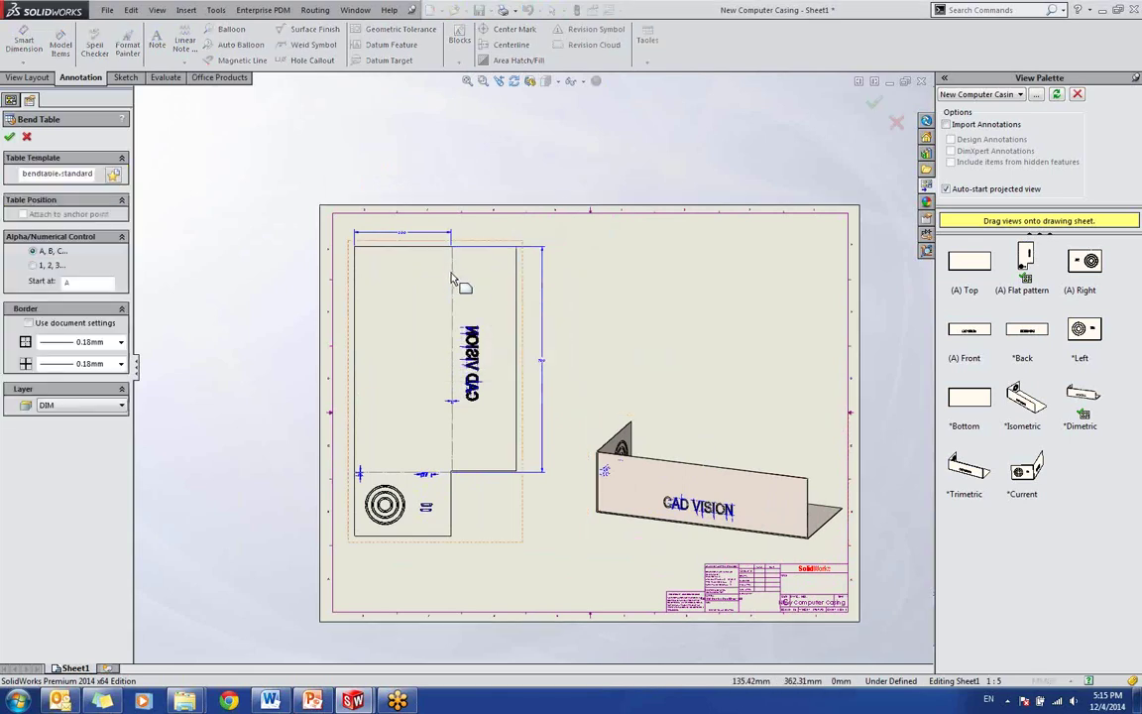
left_click(9, 138)
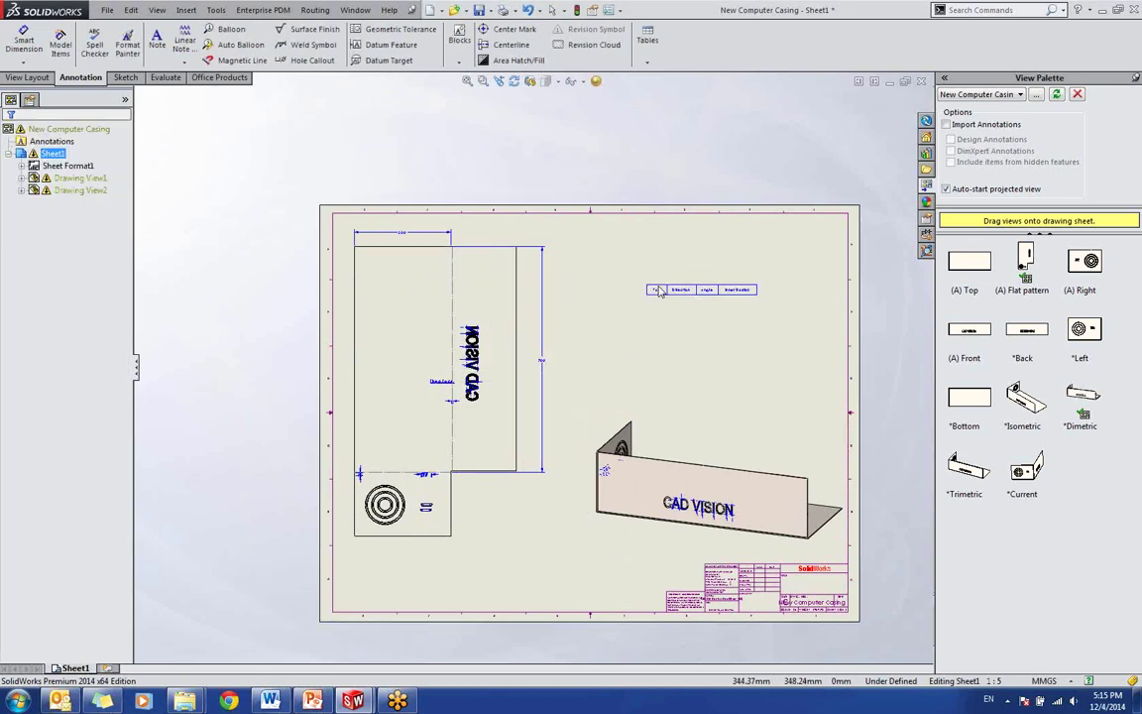
left_click(698, 261)
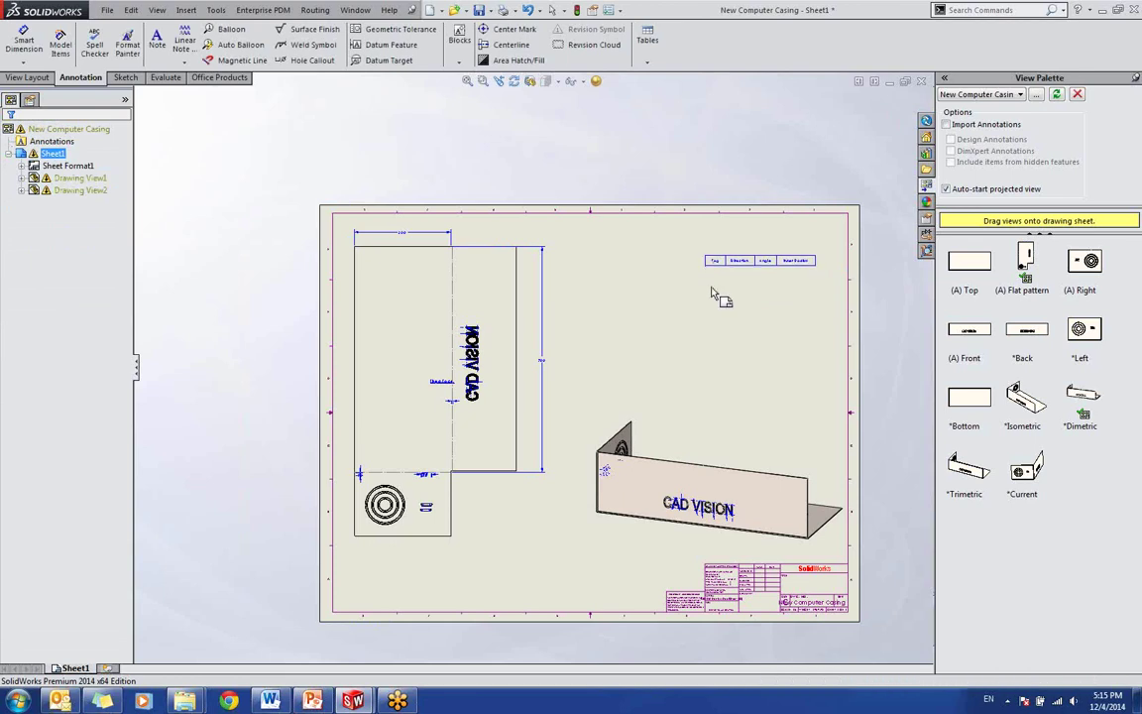
Step: Delete the bend table from the upper right area of the sheet
scroll(720, 294, "down", 1)
scroll(713, 298, "down", 1)
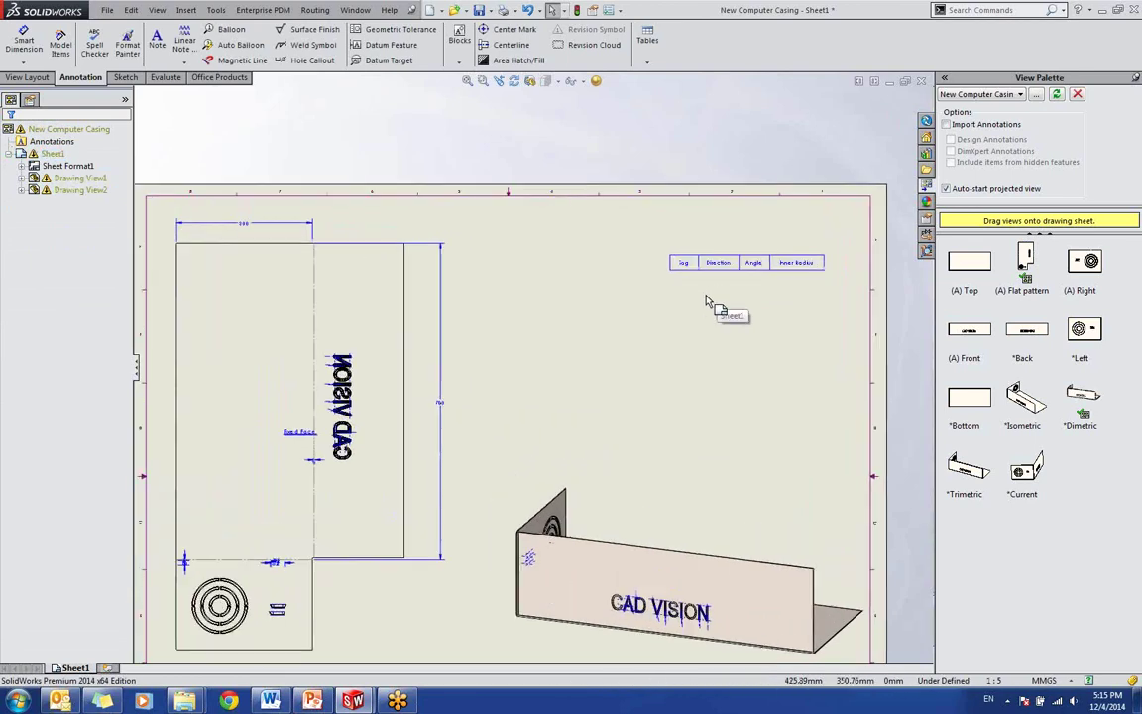
left_click(665, 250)
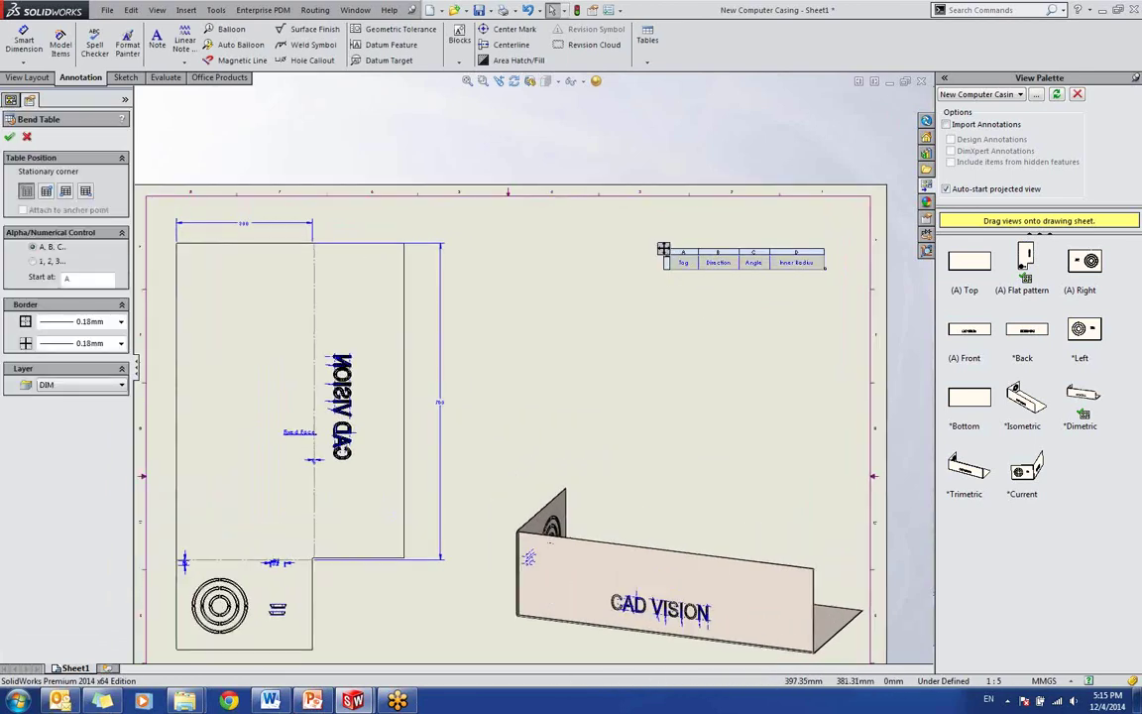
key("Delete")
scroll(300, 508, "down", 2)
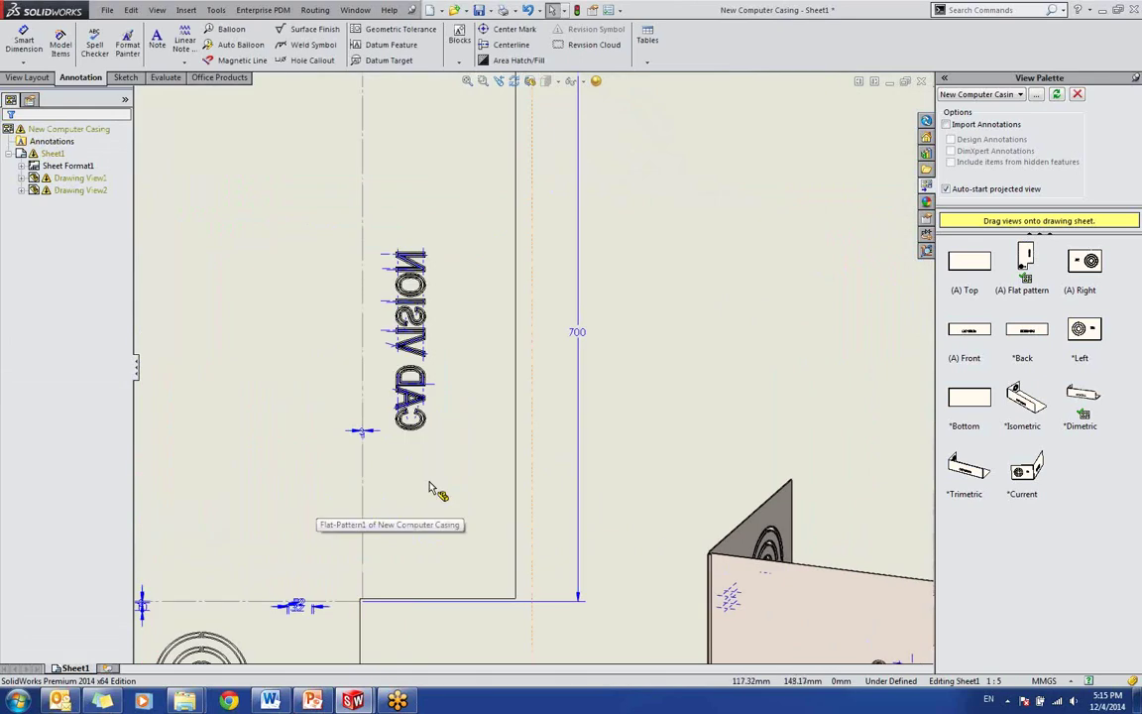
scroll(456, 446, "up", 4)
Step: Keep the drawing open and delete the dimensioned flat pattern view from the sheet
left_click(922, 81)
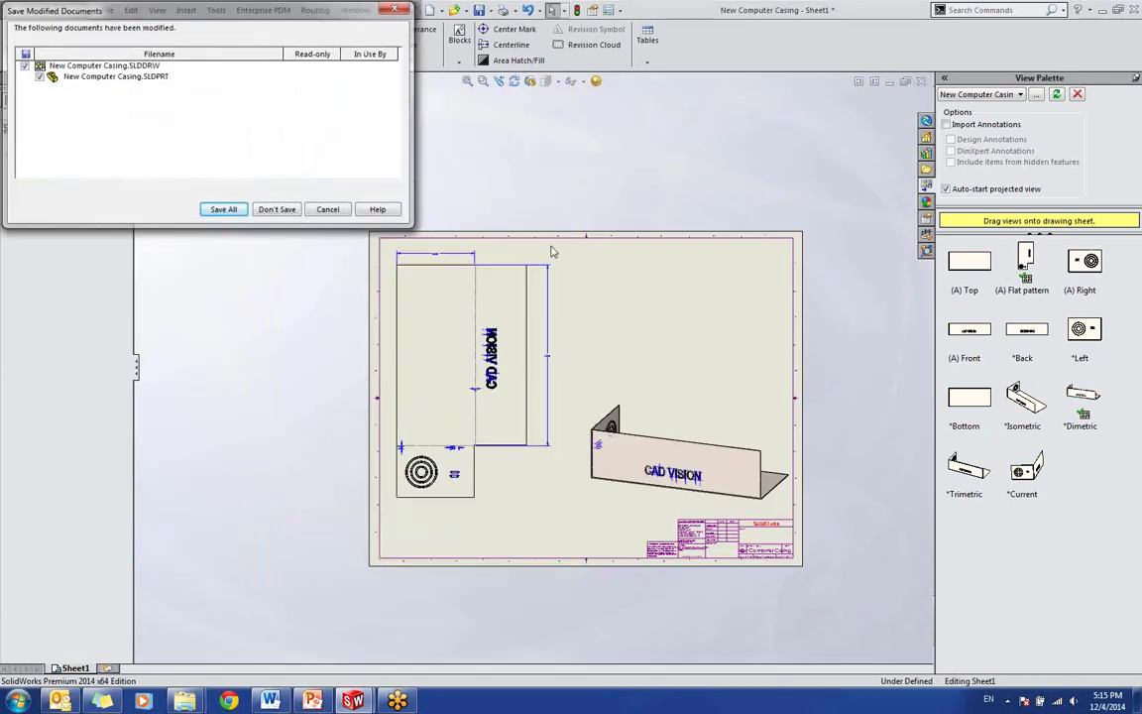
left_click(275, 210)
left_click(499, 268)
key("Delete")
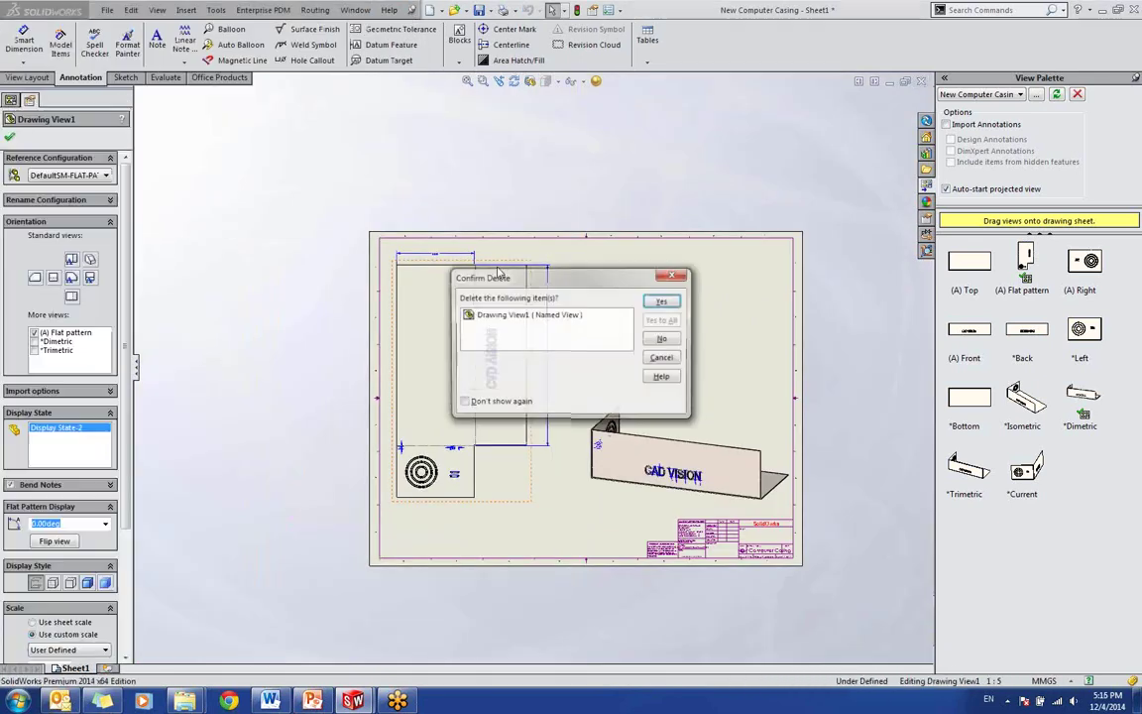
left_click(663, 302)
Step: Place a new flat pattern view in the sheet's upper left area without projected views and delete it again
mouse_move(1025, 260)
left_mouse_down()
mouse_move(986, 282)
mouse_move(493, 346)
left_mouse_up()
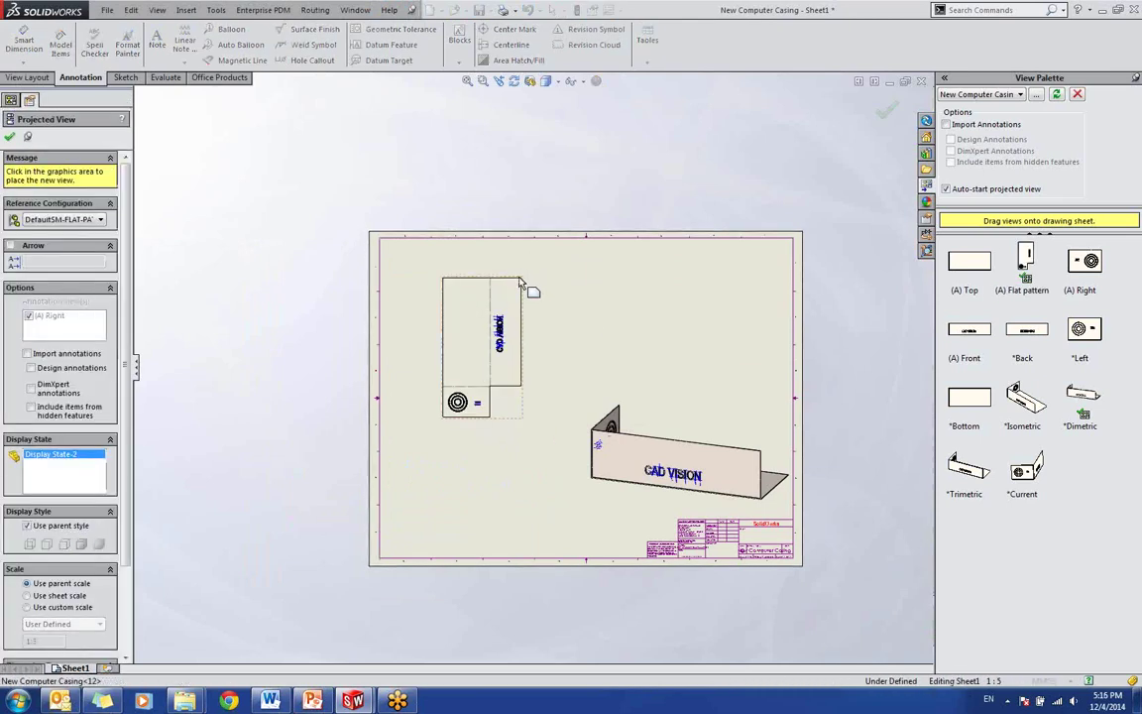
left_click(884, 109)
left_click(524, 312)
key("Delete")
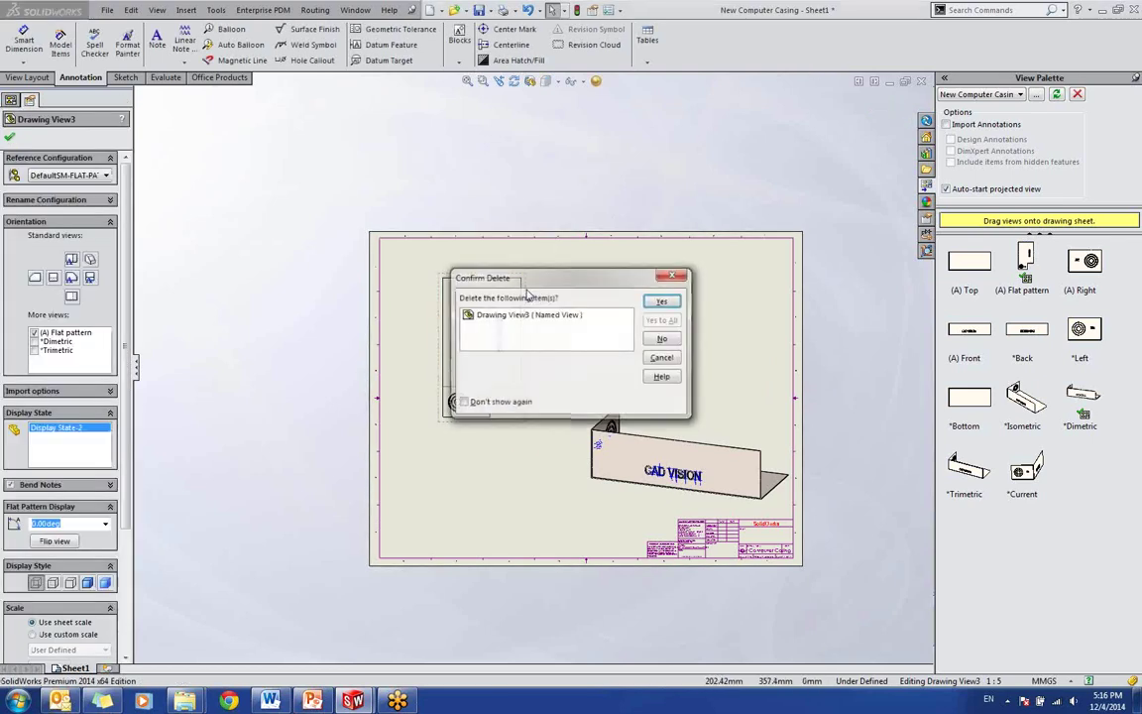
key("Return")
Step: Delete the shaded dimetric view from the sheet
left_click(60, 178)
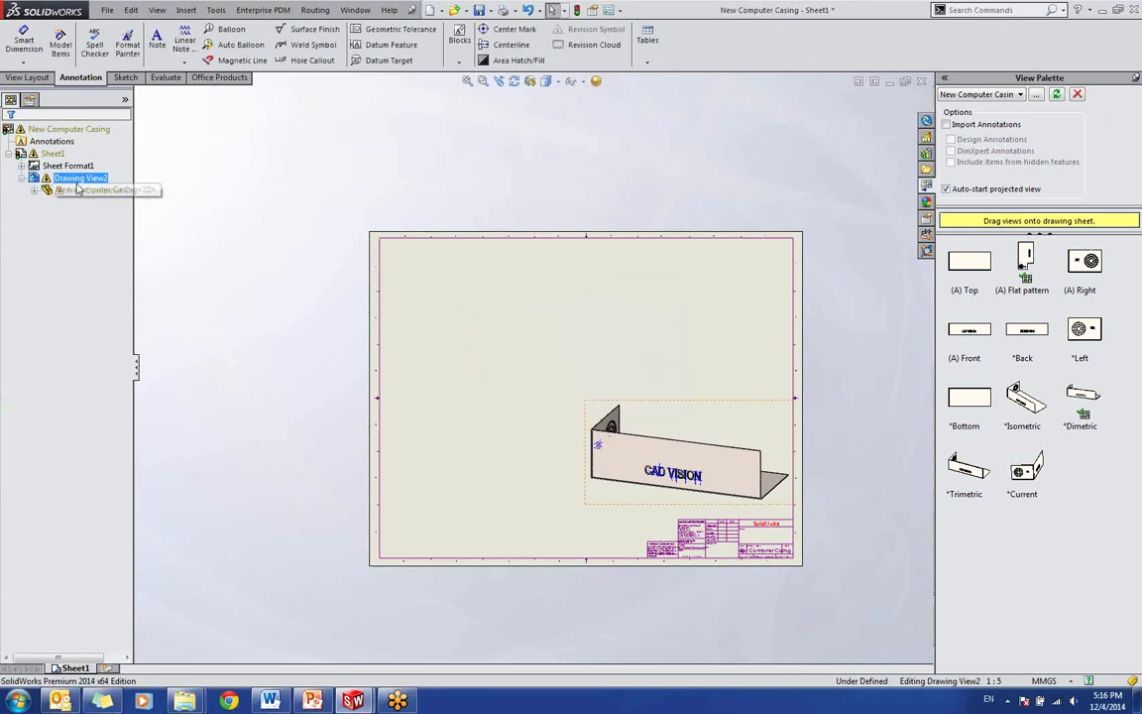
right_click(79, 180)
left_click(114, 349)
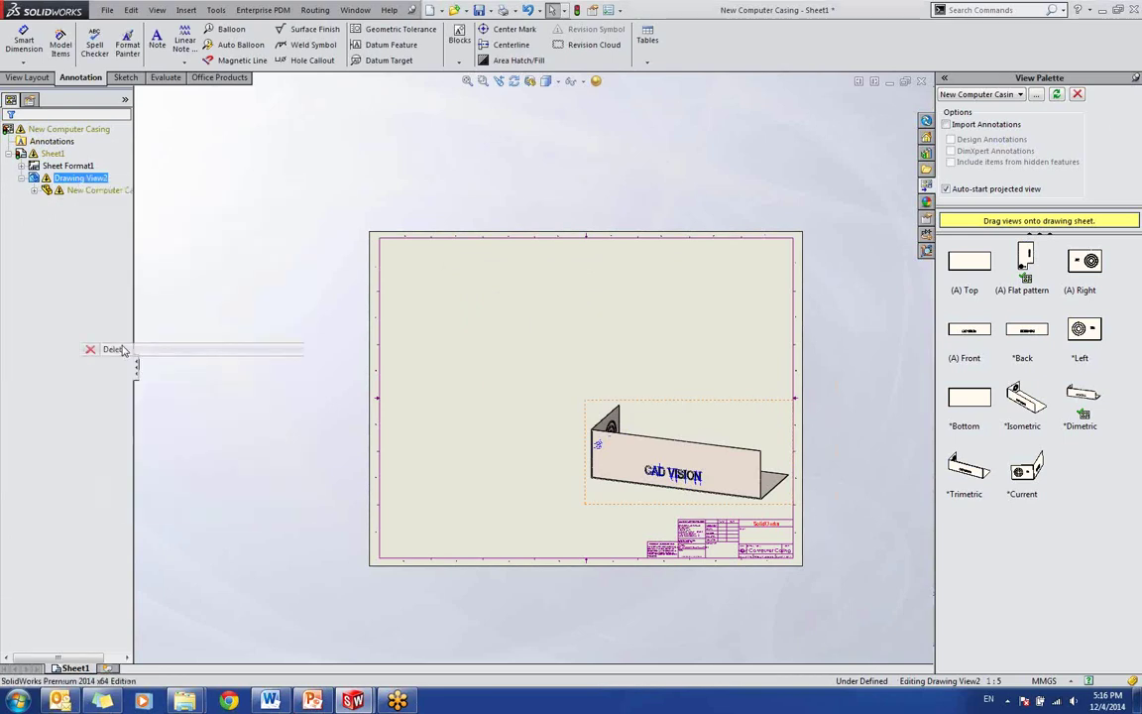
left_click(654, 302)
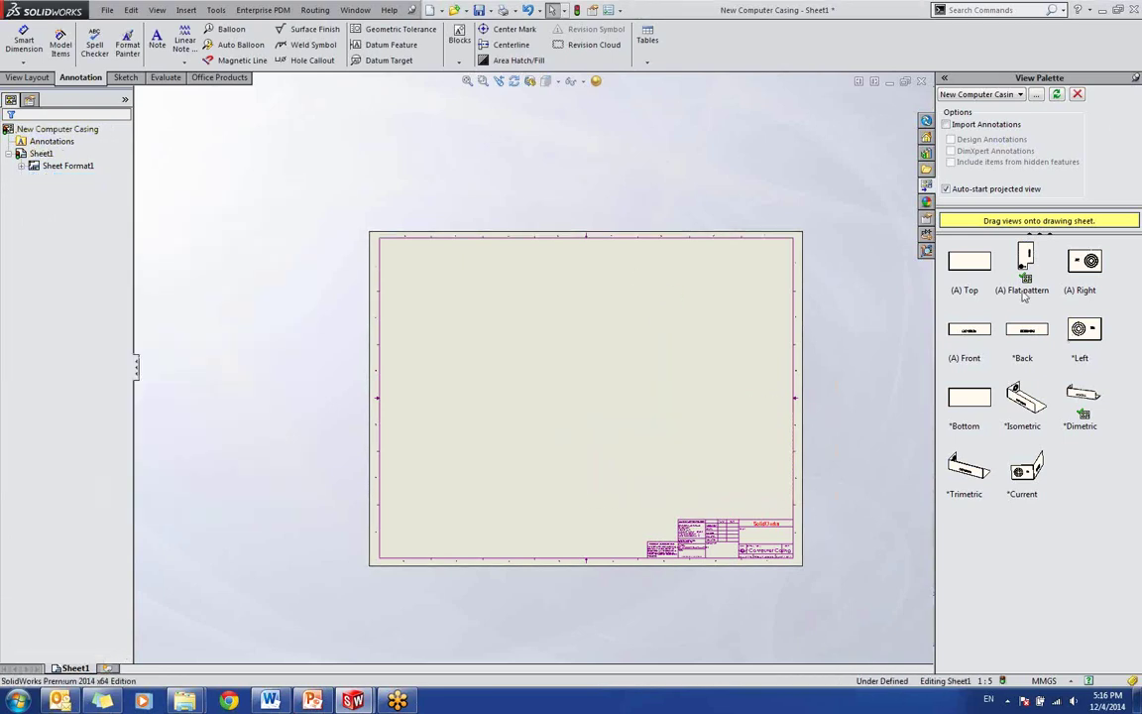
Step: Try placing the flat pattern view once more on the empty sheet, without projections, and remove it
left_click_drag(1027, 260, 513, 358)
scroll(497, 352, "down", 5)
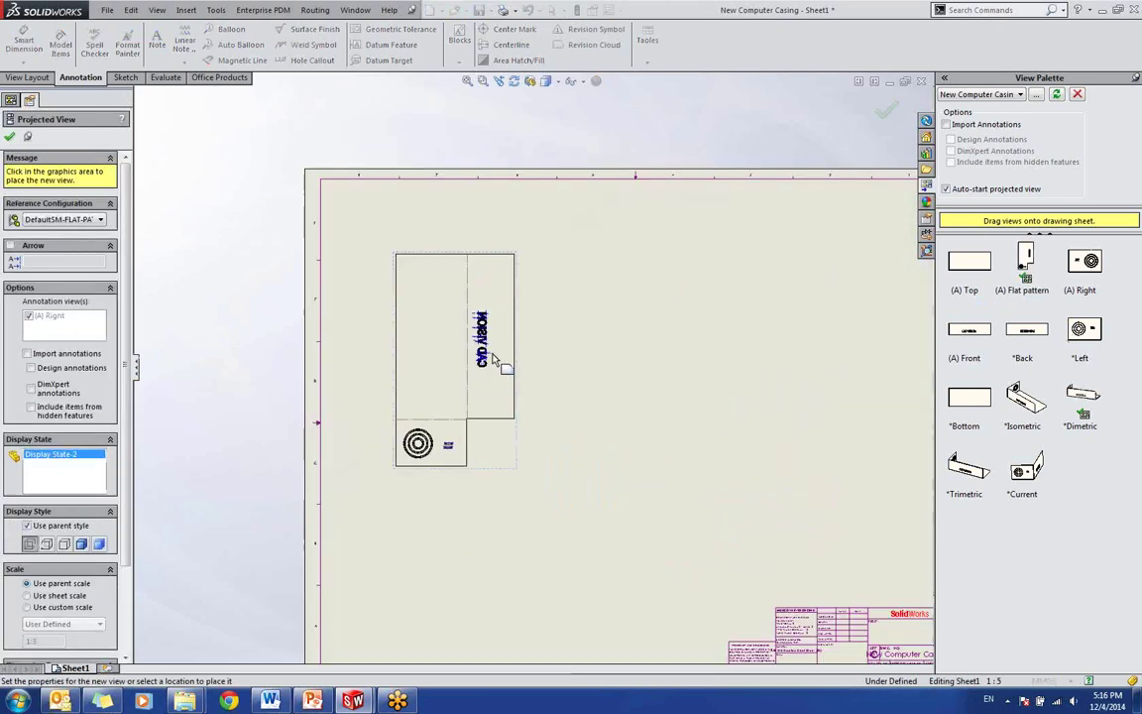
key("Escape")
left_click(549, 185)
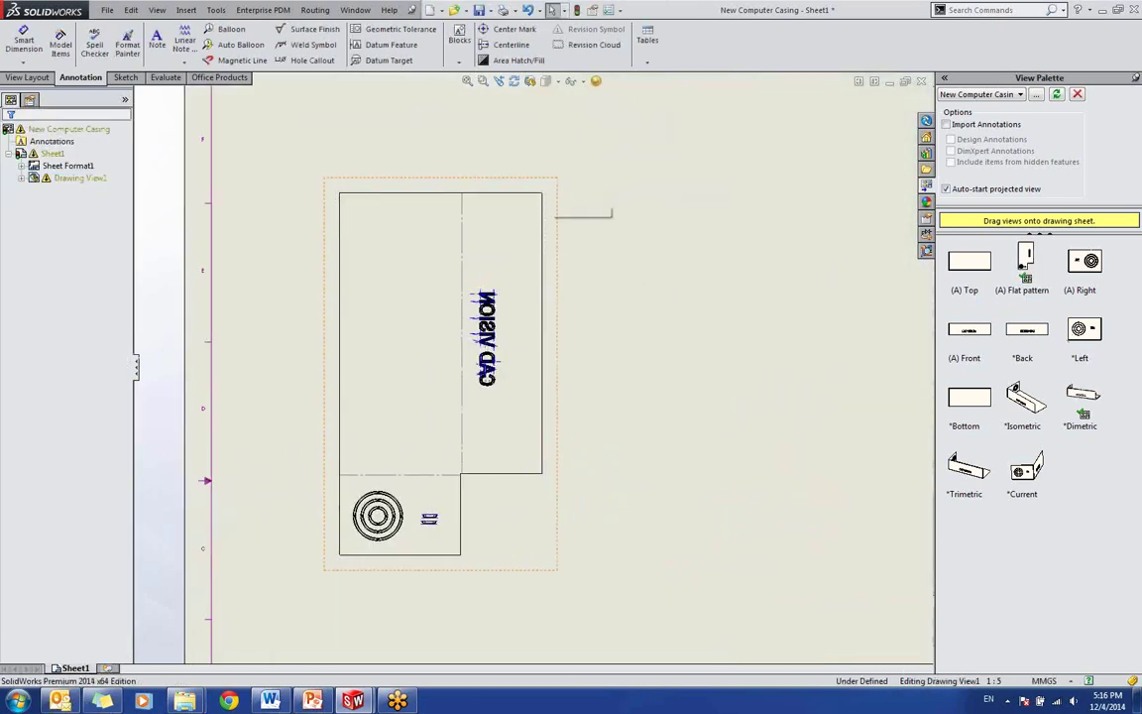
key("Delete")
left_click(663, 302)
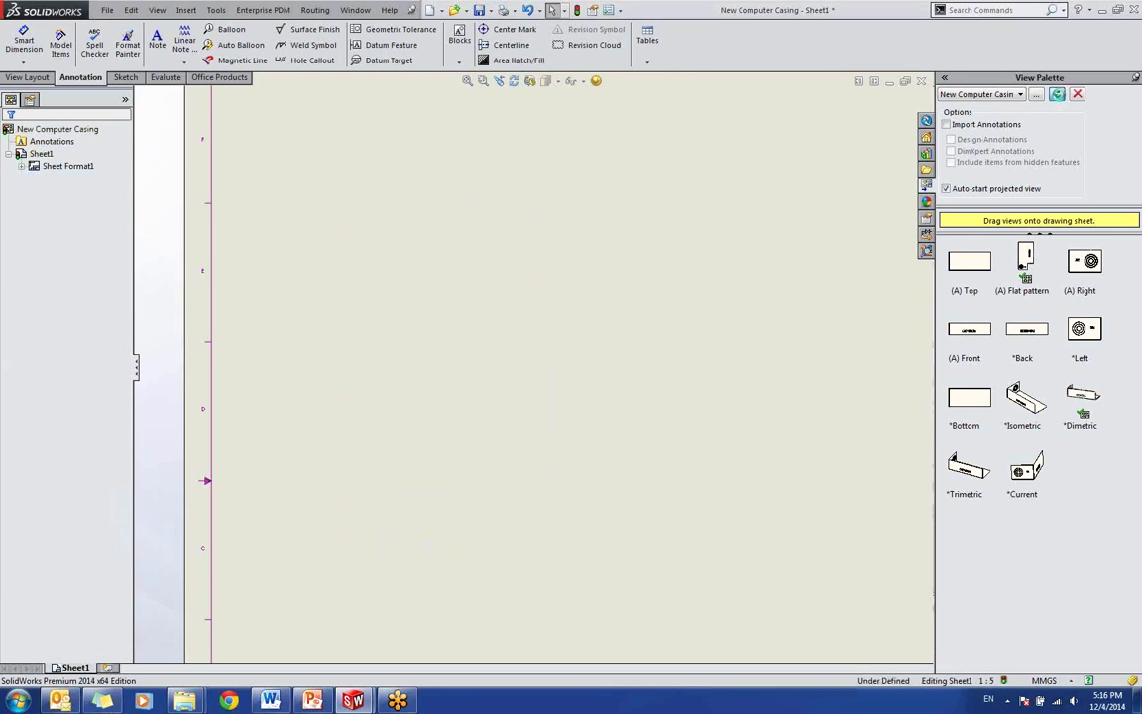
Step: Switch to the casing part and inspect Edge-Flange2 and the corner where the two flanges meet
key("f")
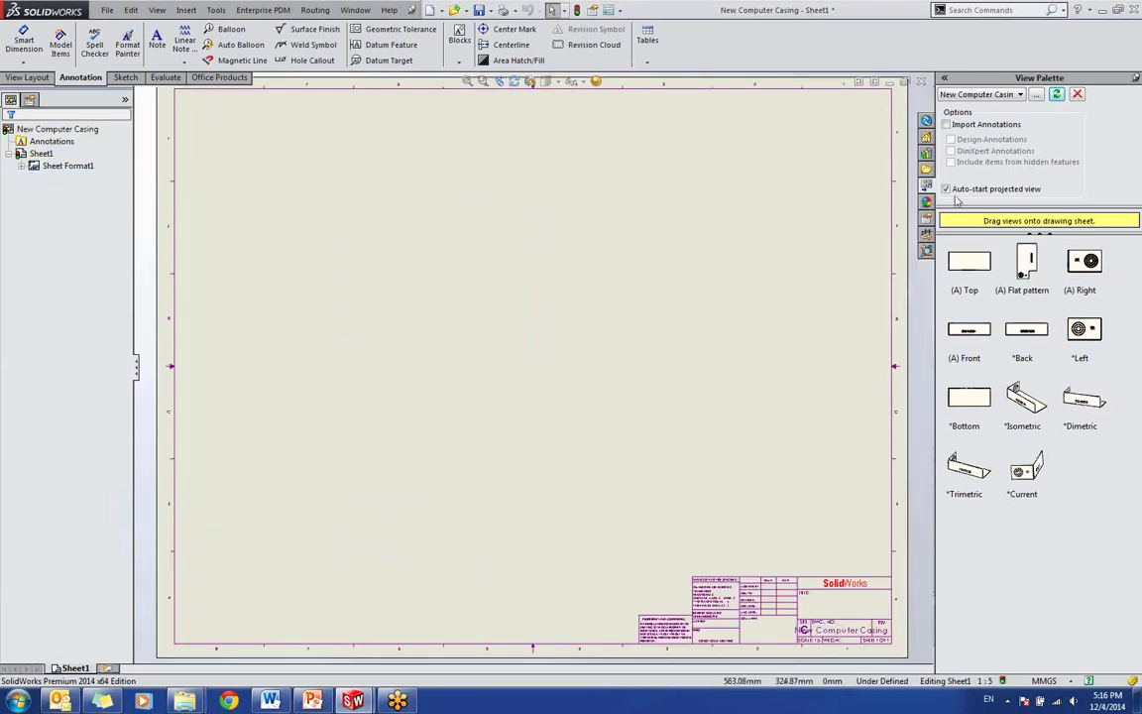
left_click(889, 83)
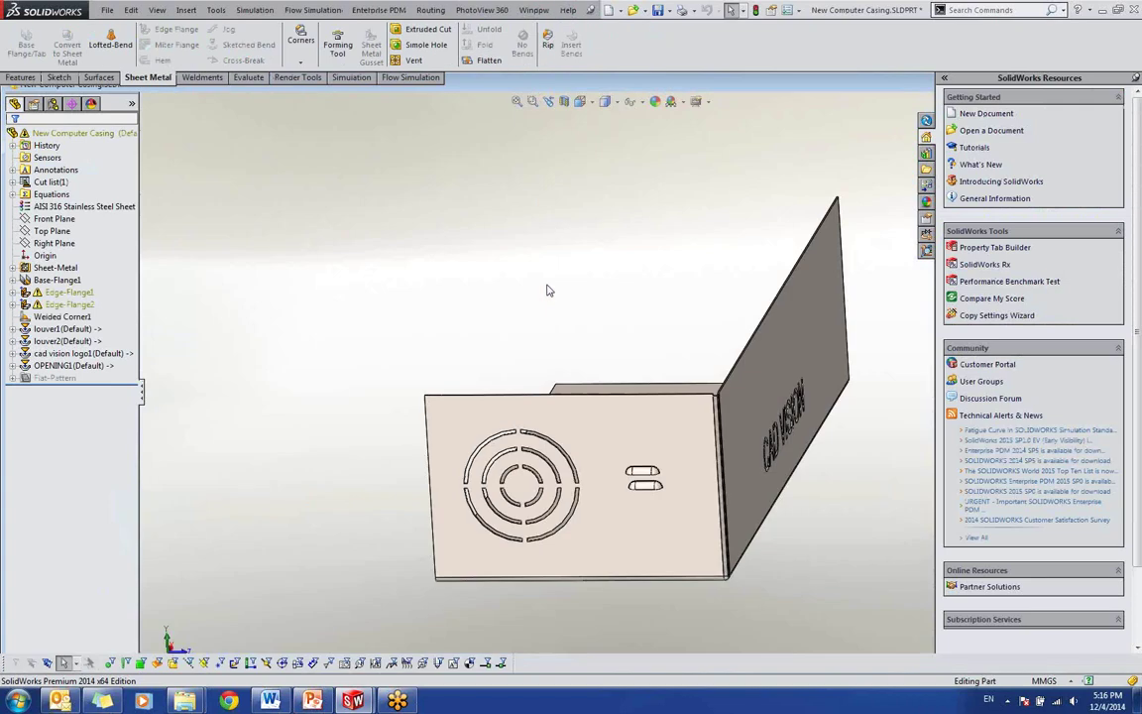
left_click(77, 305)
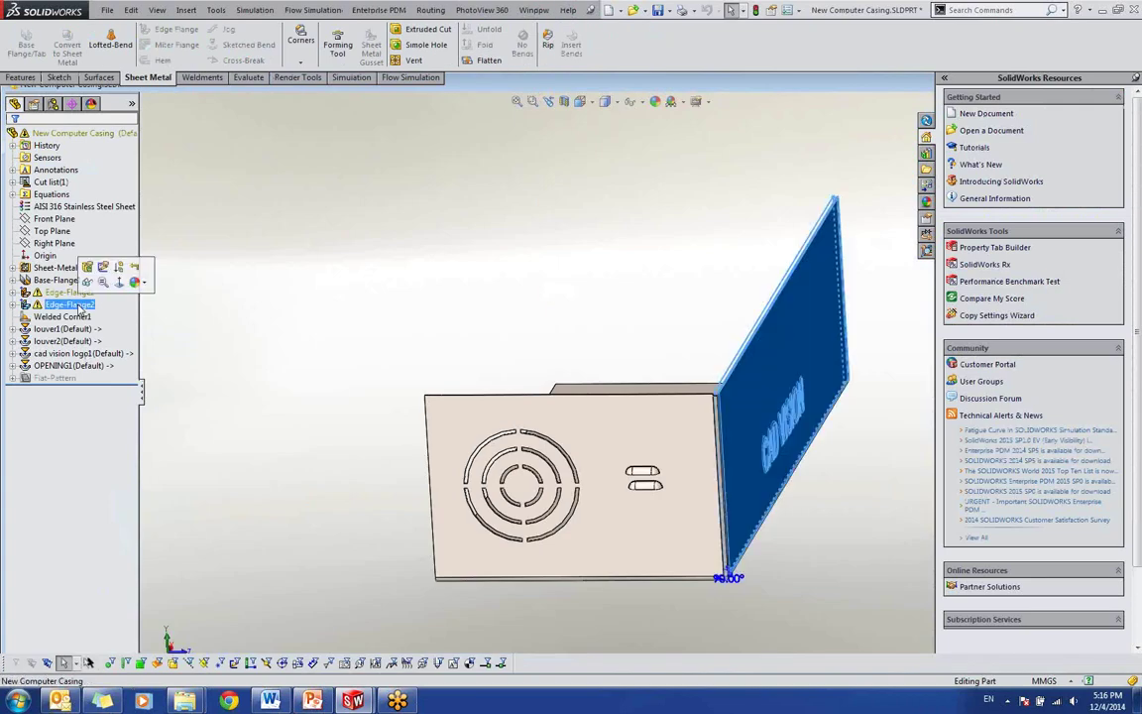
scroll(660, 535, "down", 3)
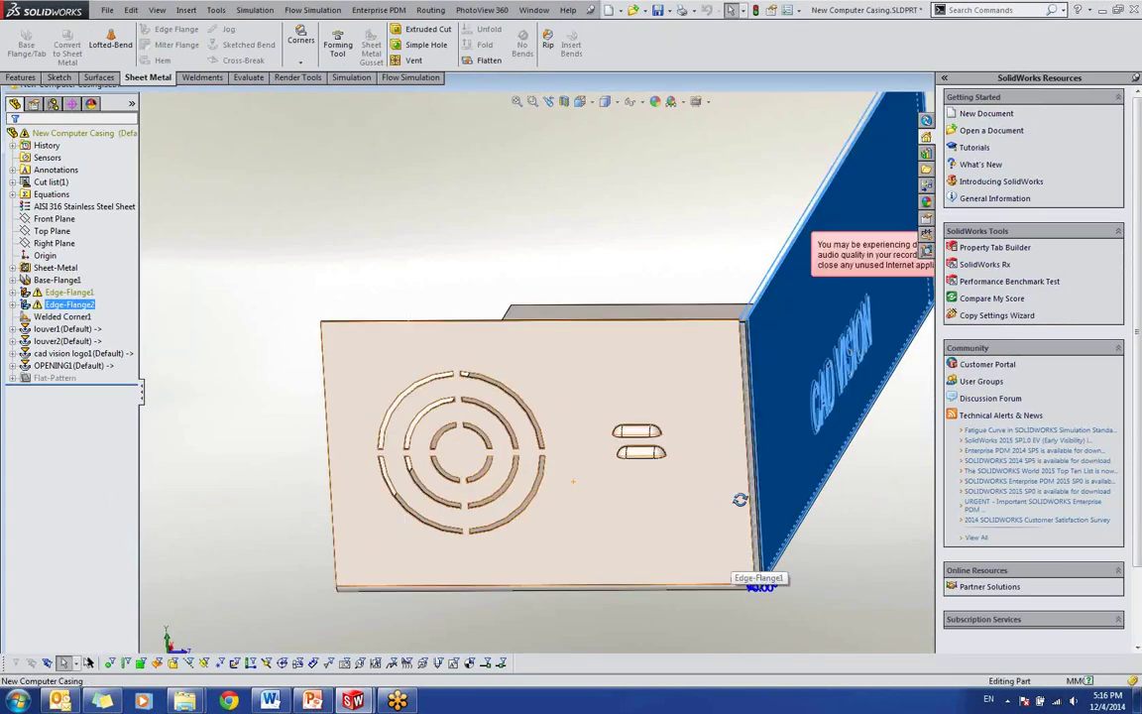
middle_click_drag(742, 565, 726, 527)
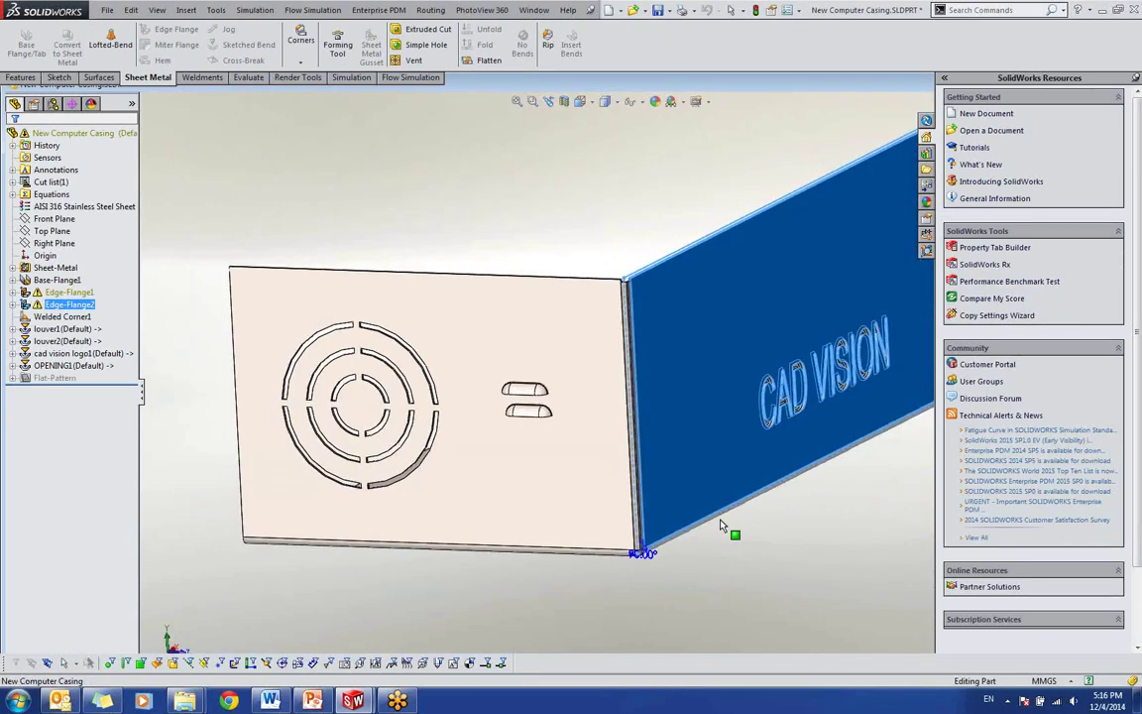
Step: Edit the Sheet-Metal feature and set its default bend radius to 1.00 mm
left_click(64, 270)
right_click(66, 270)
left_click(79, 248)
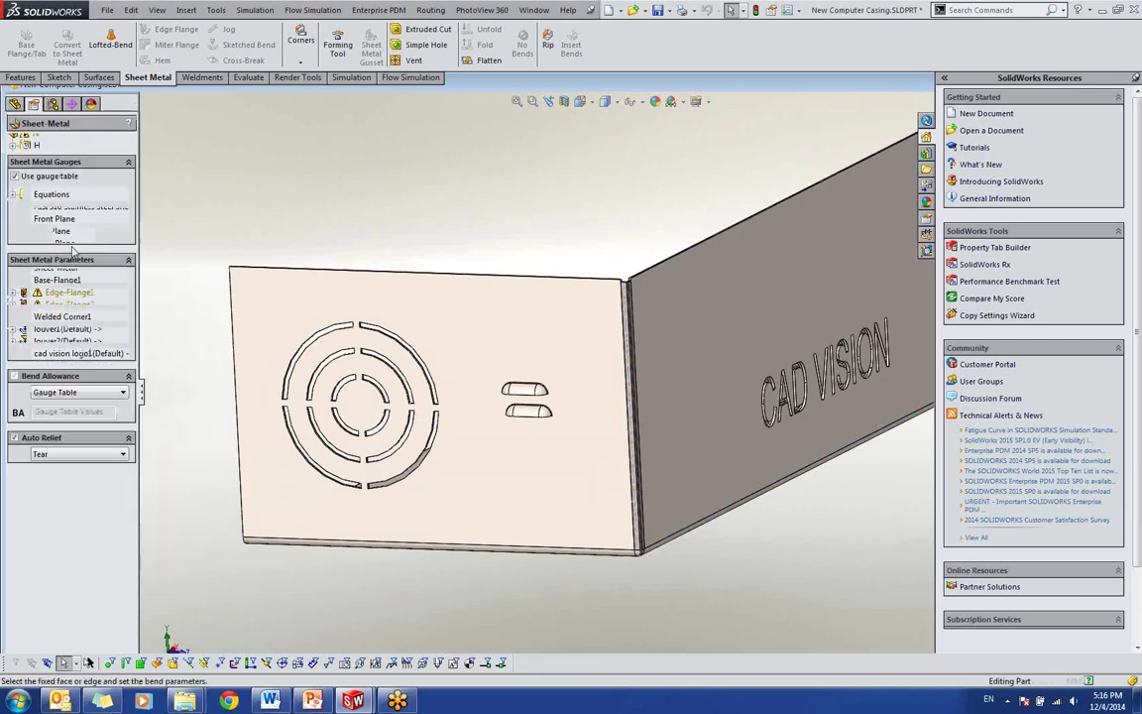
left_click(61, 335)
left_click(62, 340)
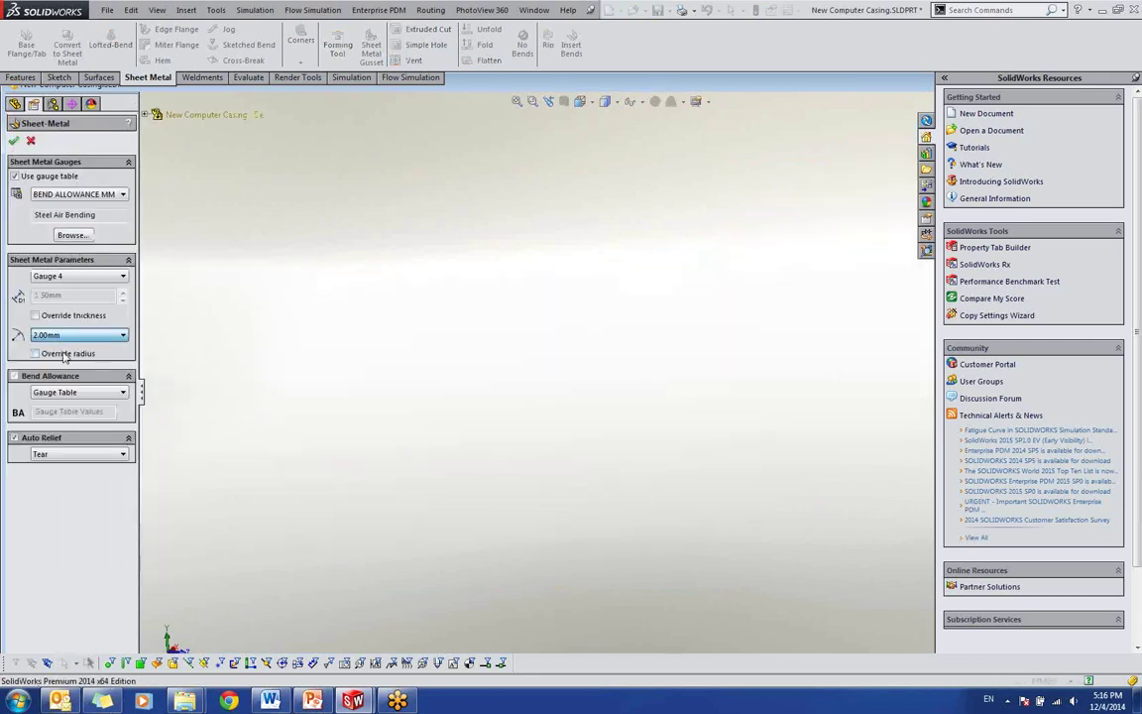
left_click(63, 337)
left_click(65, 346)
left_click(14, 141)
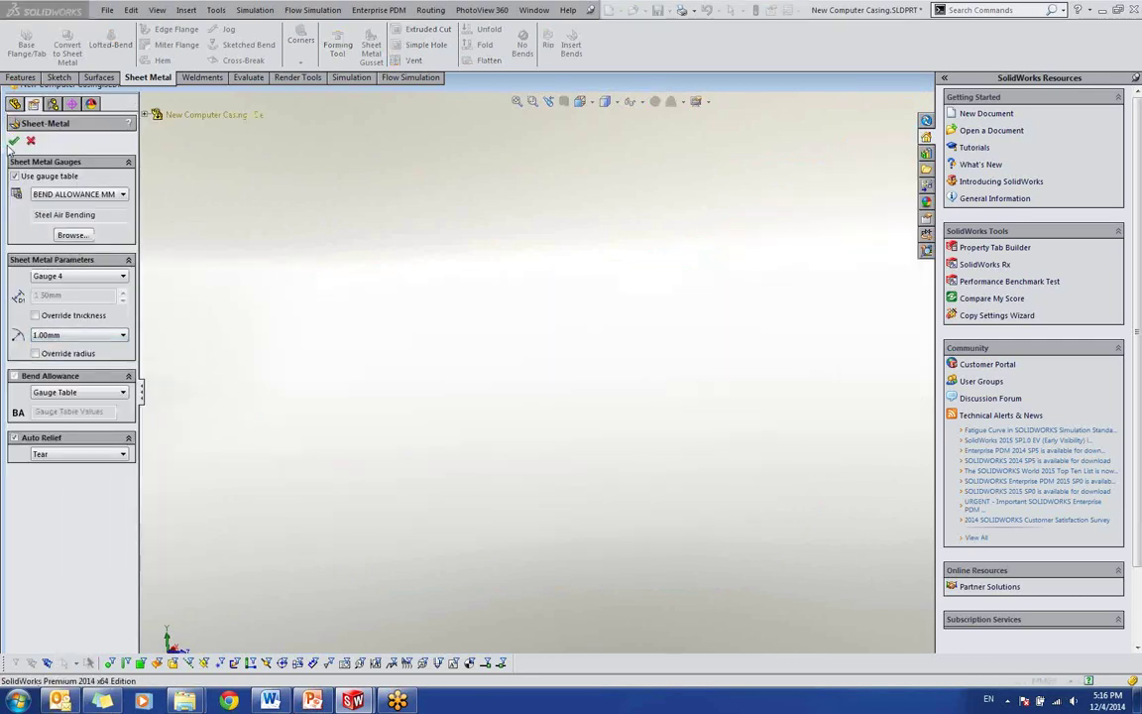
Step: Check the rebuilt flange corner, minimize the part window and return to the maximized drawing sheet
left_click(610, 354)
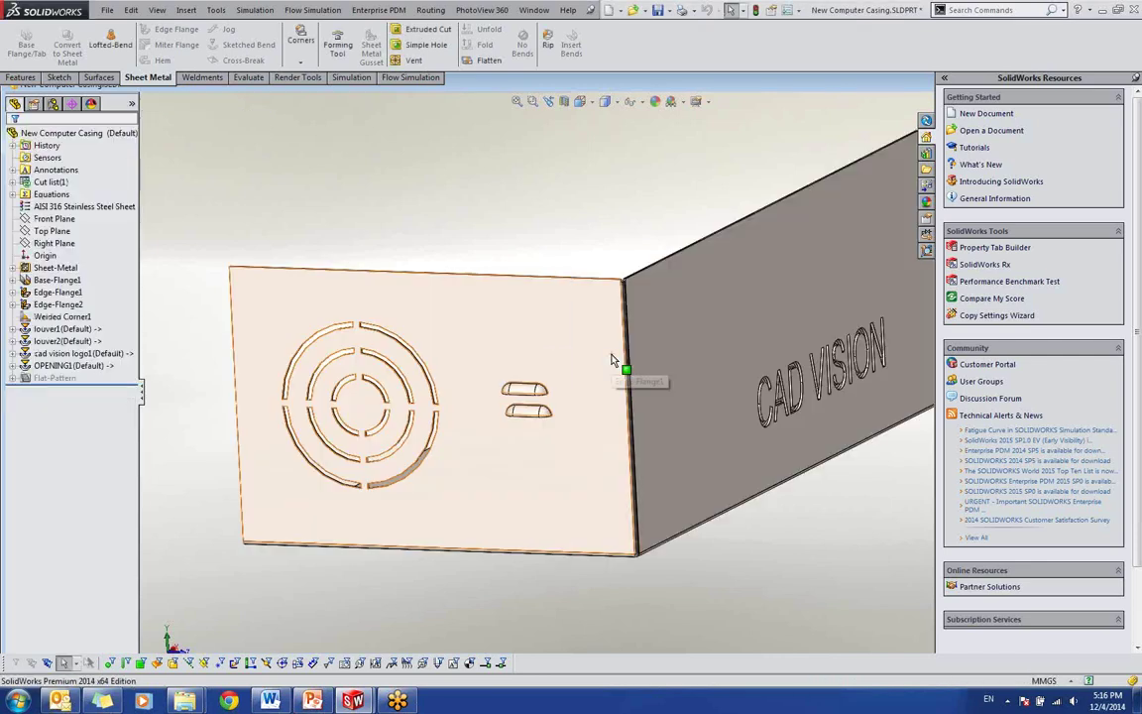
scroll(608, 484, "down", 5)
scroll(608, 484, "up", 5)
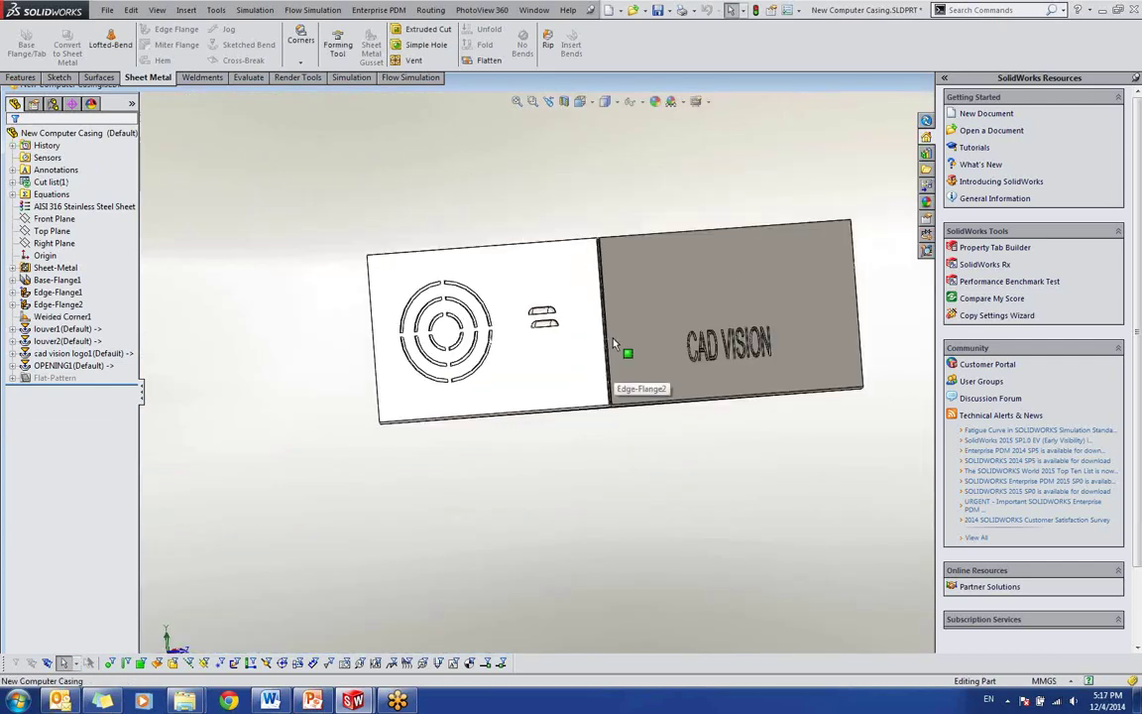
middle_click_drag(614, 344, 310, 278)
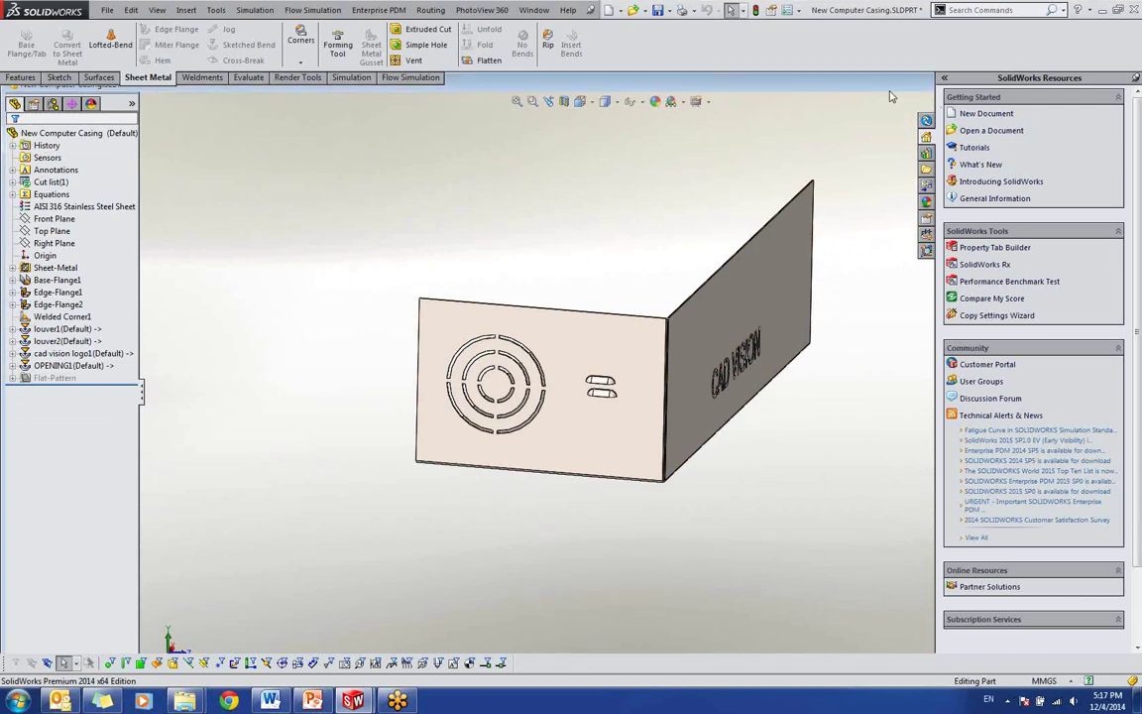
left_click_drag(890, 96, 794, 139)
left_click(785, 126)
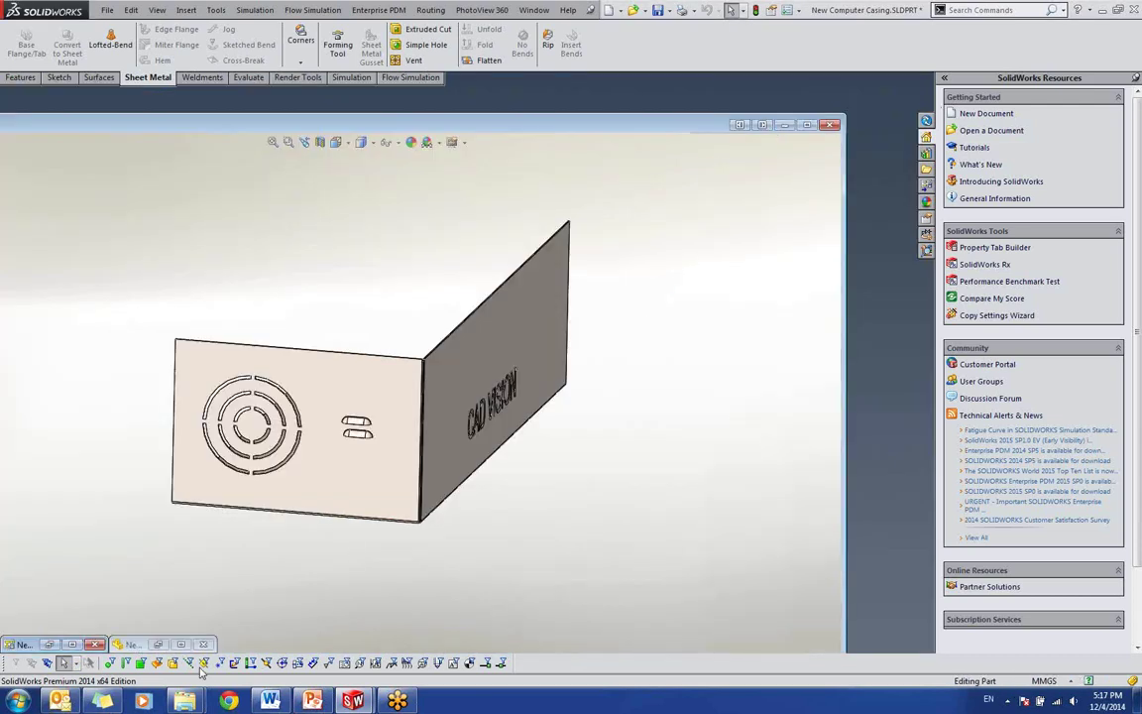
left_click(75, 645)
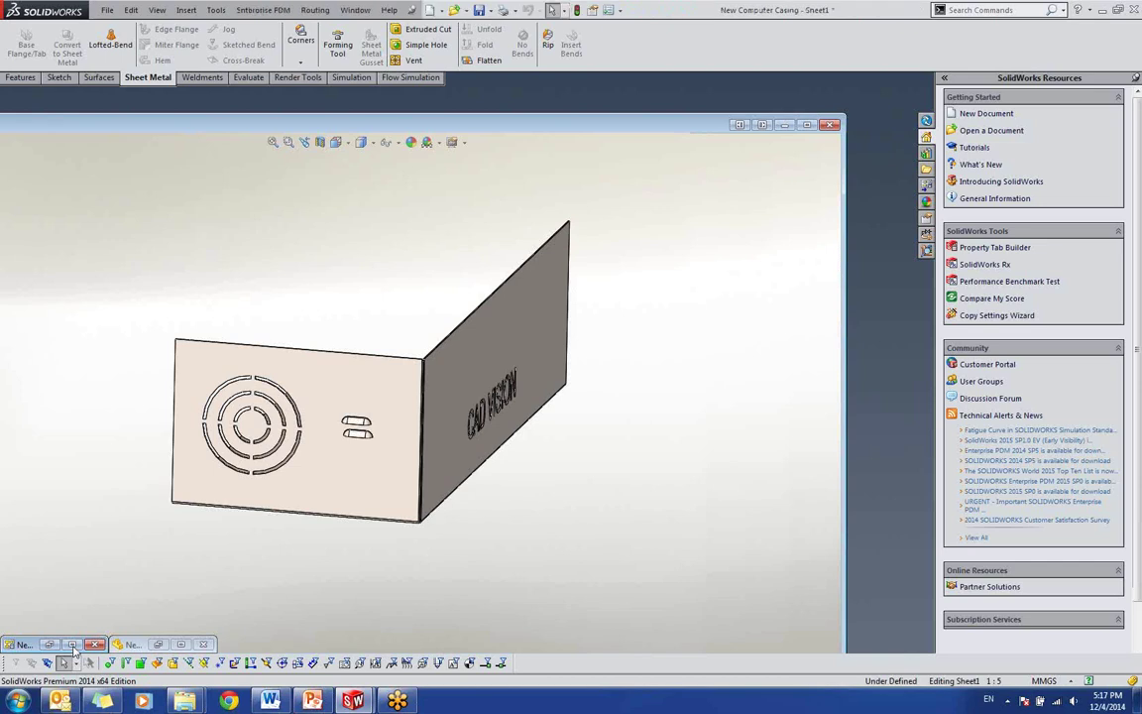
left_click(73, 645)
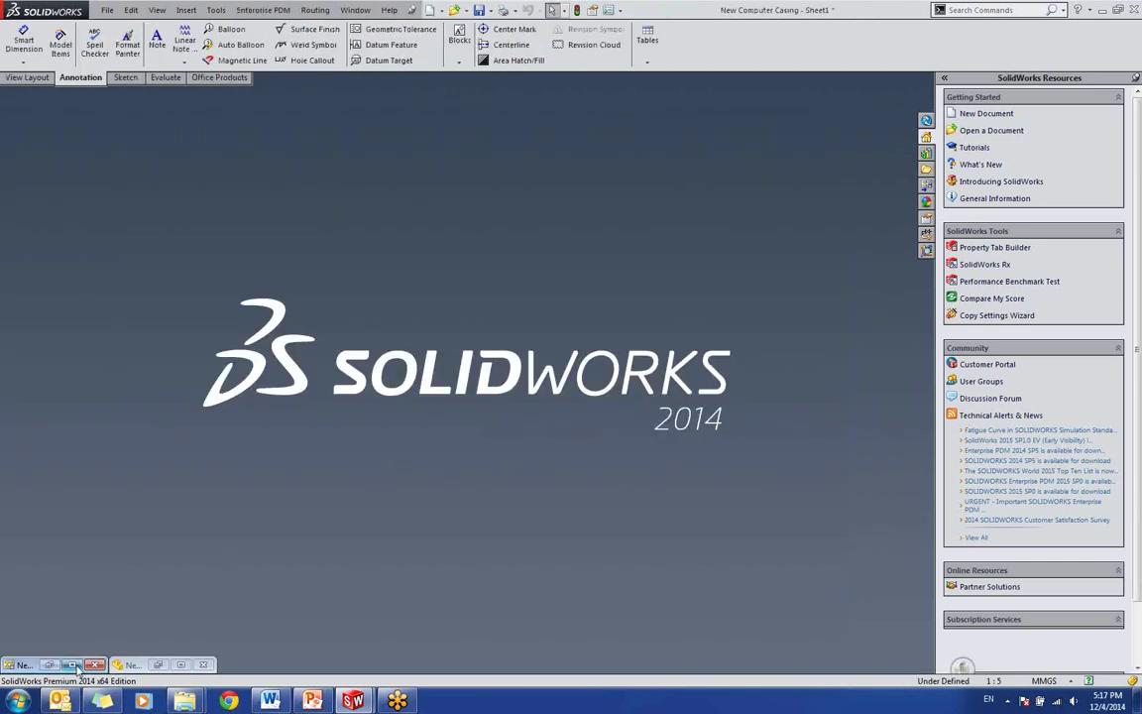
left_click(73, 664)
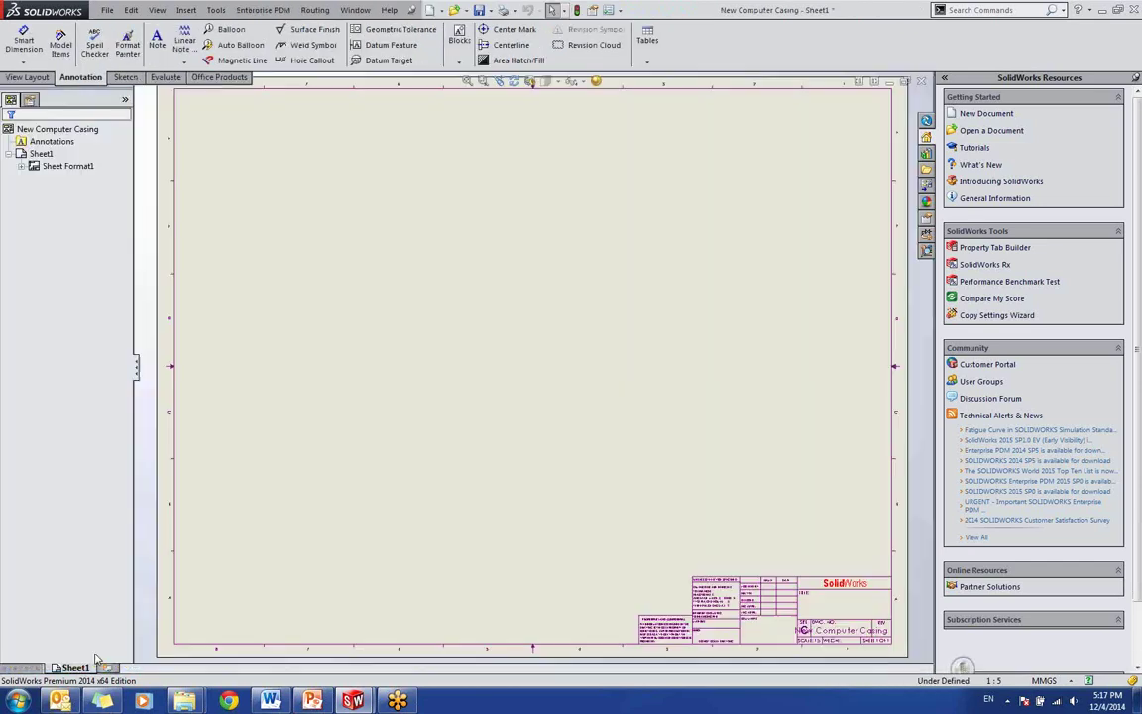
Step: Try placing the flat pattern view in the sheet's upper-left area without any projected views
left_click(927, 186)
left_click_drag(1024, 269, 339, 259)
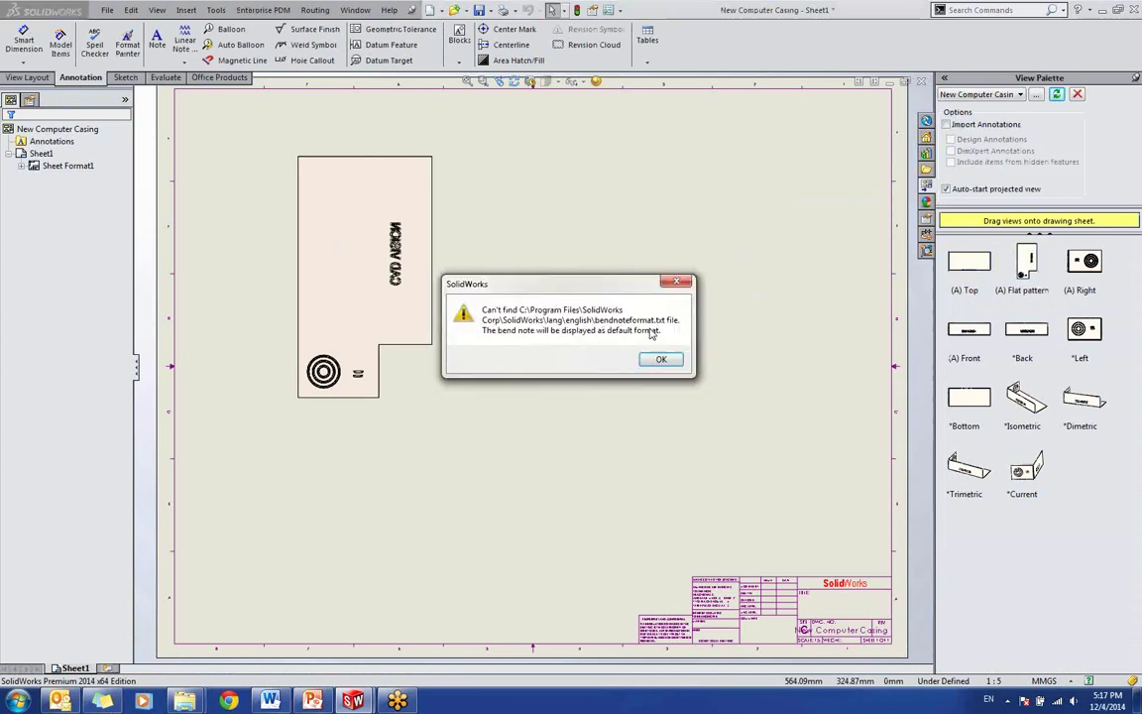
left_click(659, 359)
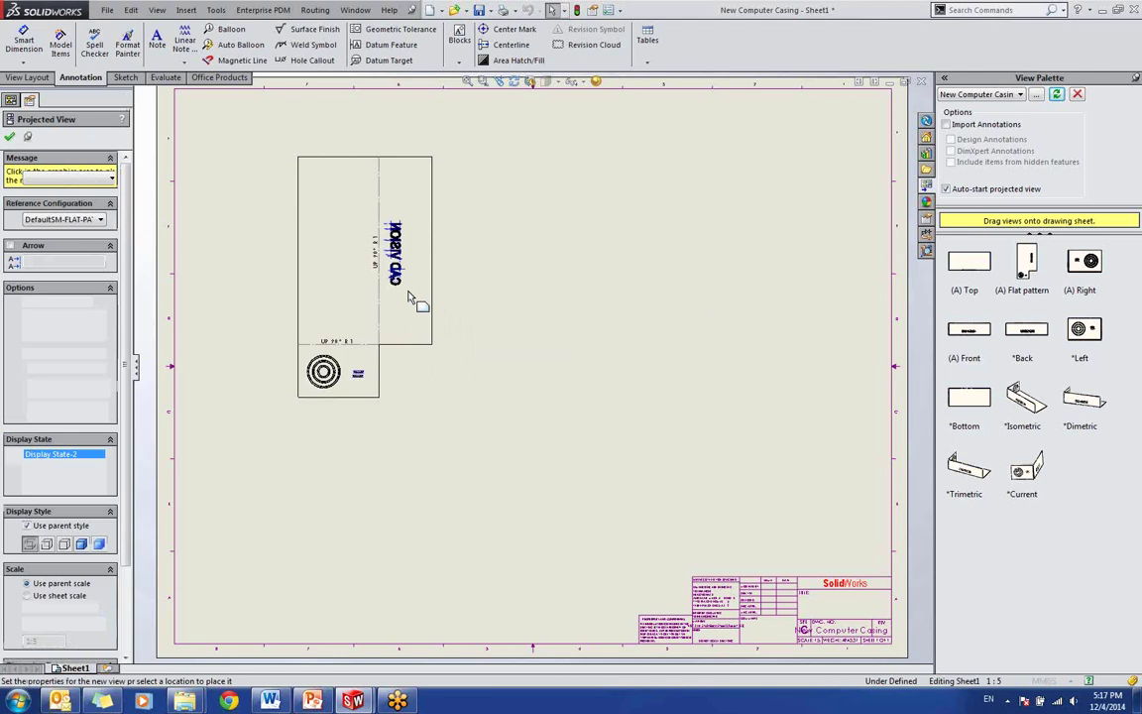
scroll(414, 287, "up", 2)
scroll(377, 297, "up", 1)
scroll(351, 220, "up", 2)
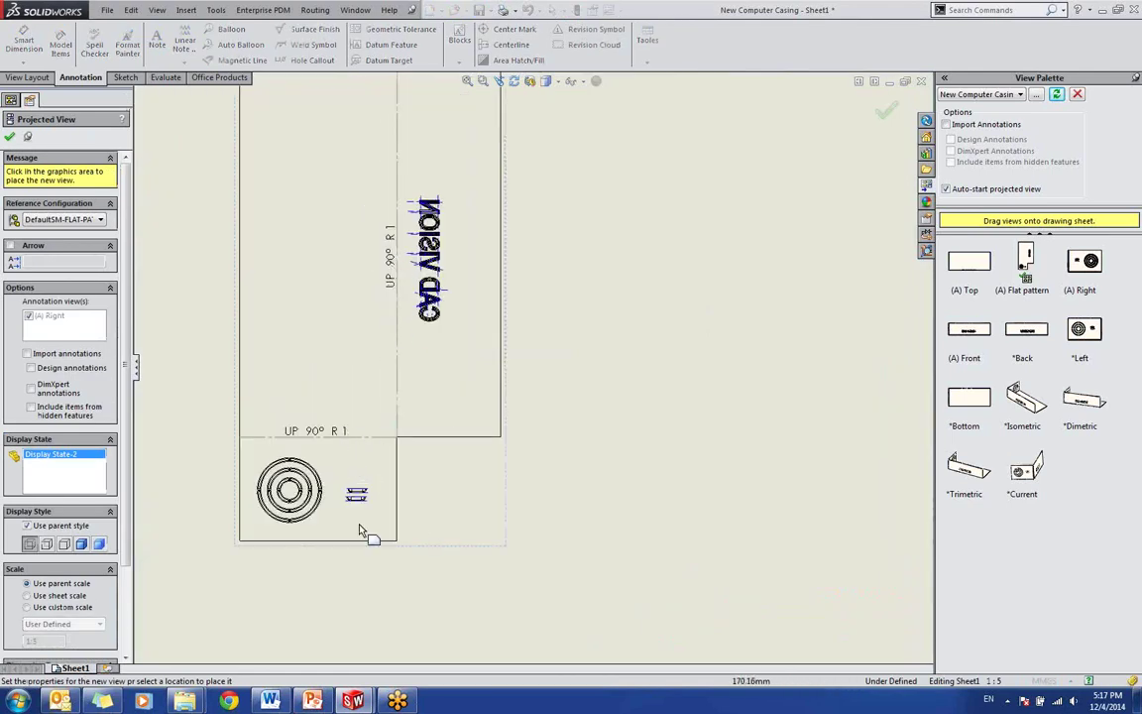
left_click(153, 376)
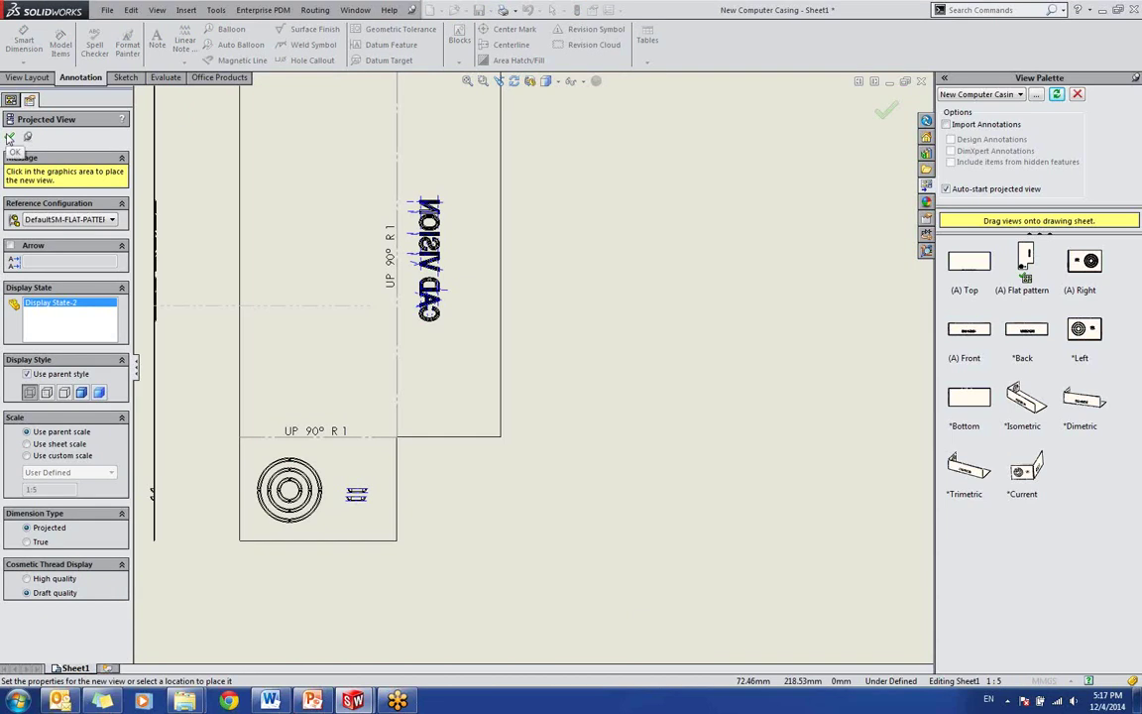
left_click(59, 456)
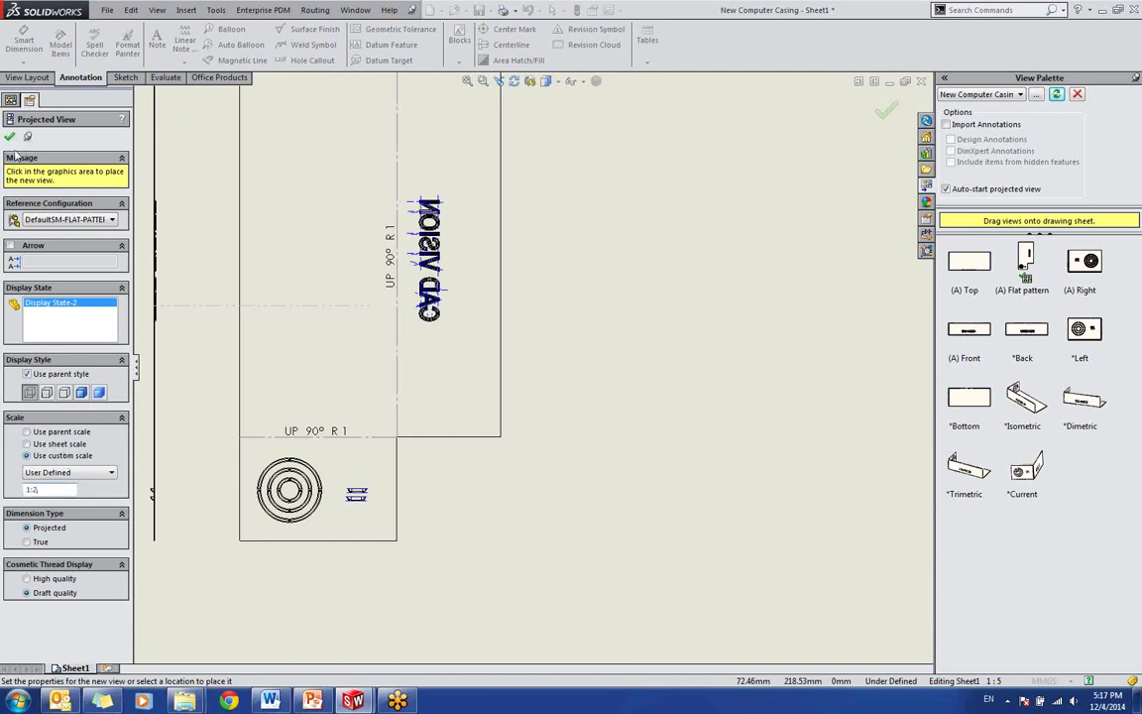
left_click(10, 137)
scroll(516, 441, "up", 4)
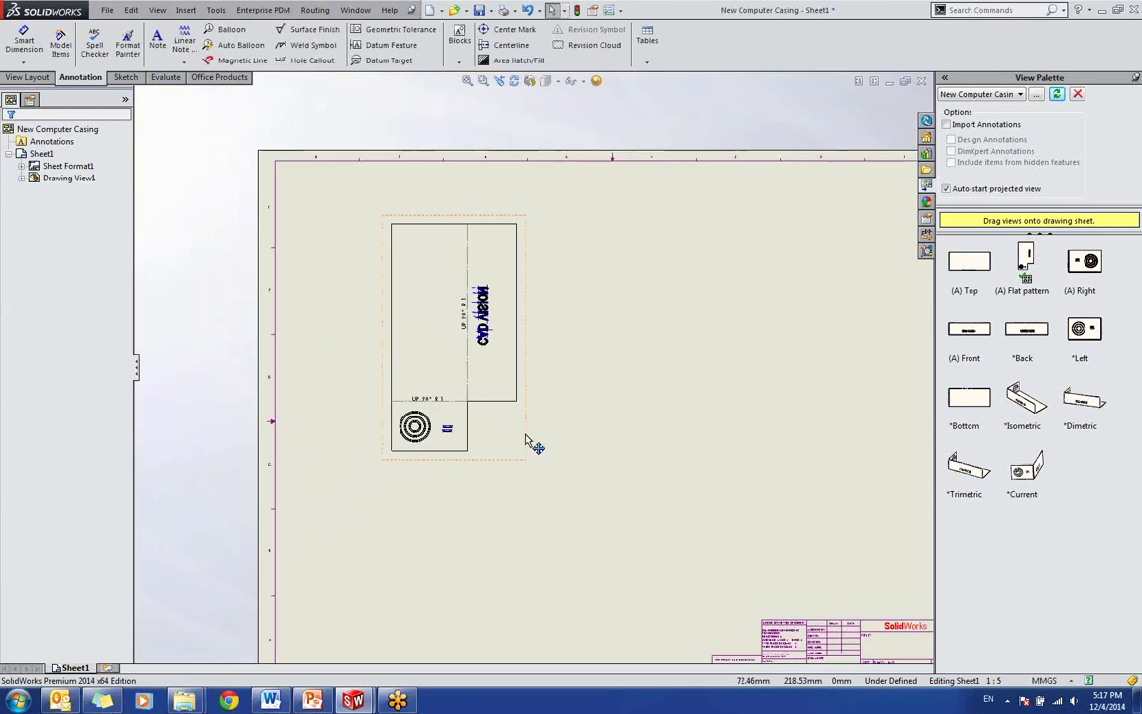
Step: Try a custom scale of 1:2 on the flat pattern view
left_click(485, 411)
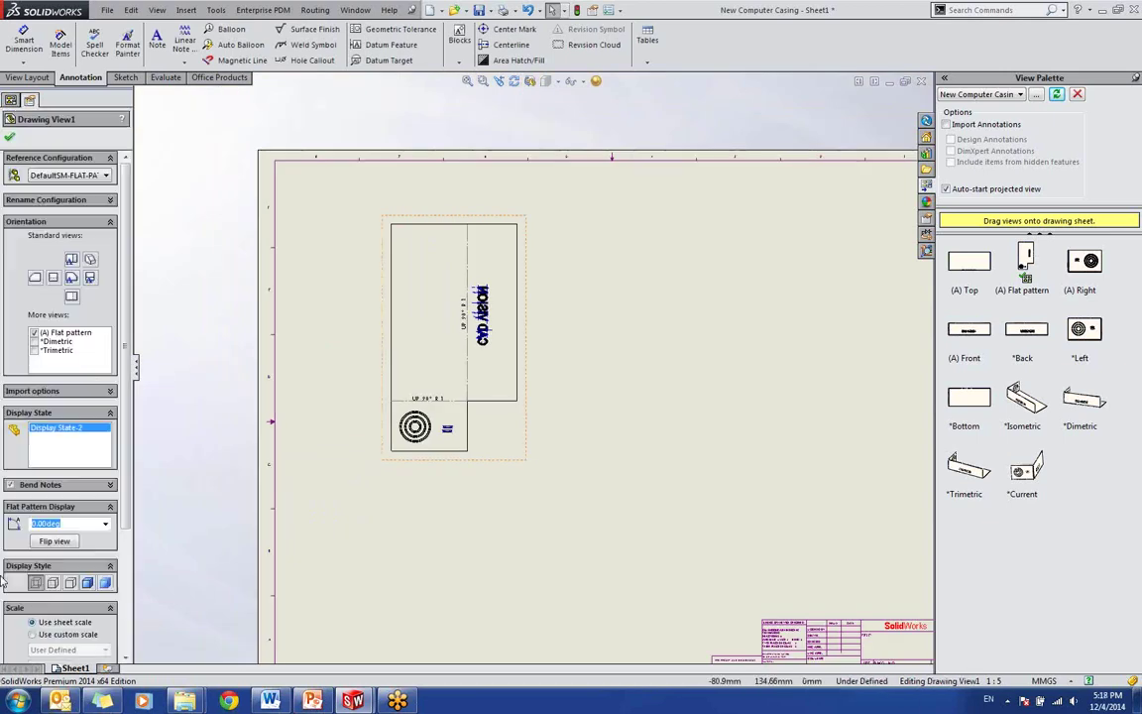
left_click(59, 634)
scroll(59, 615, "down", 3)
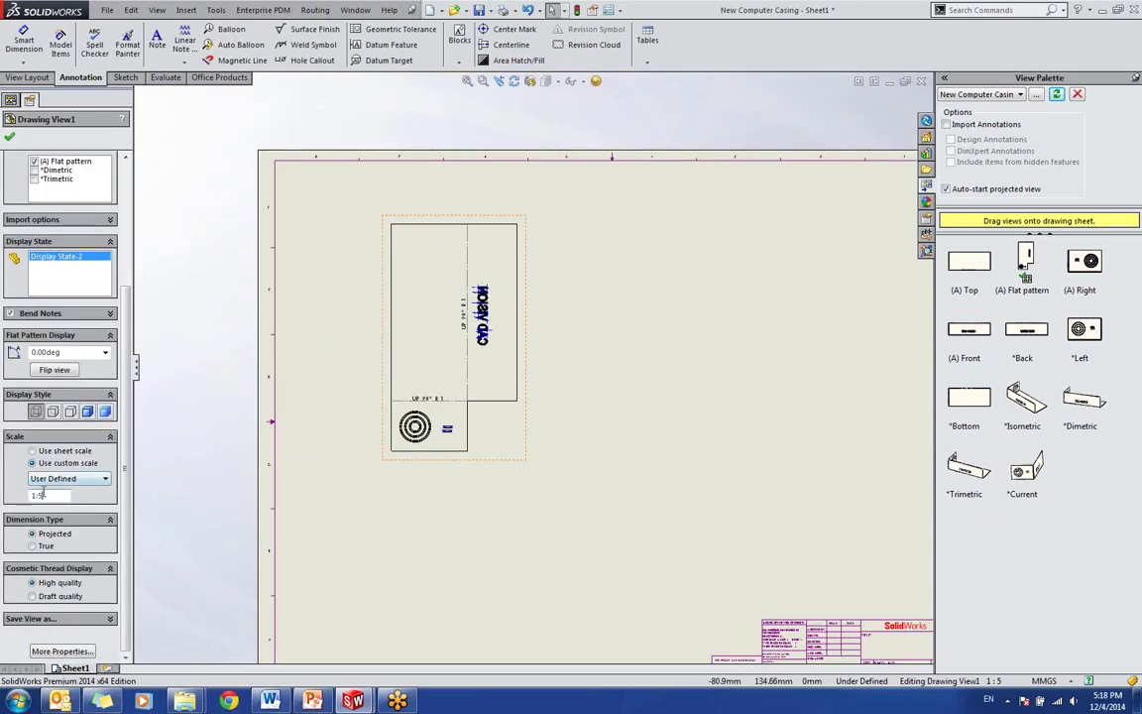
left_click(15, 137)
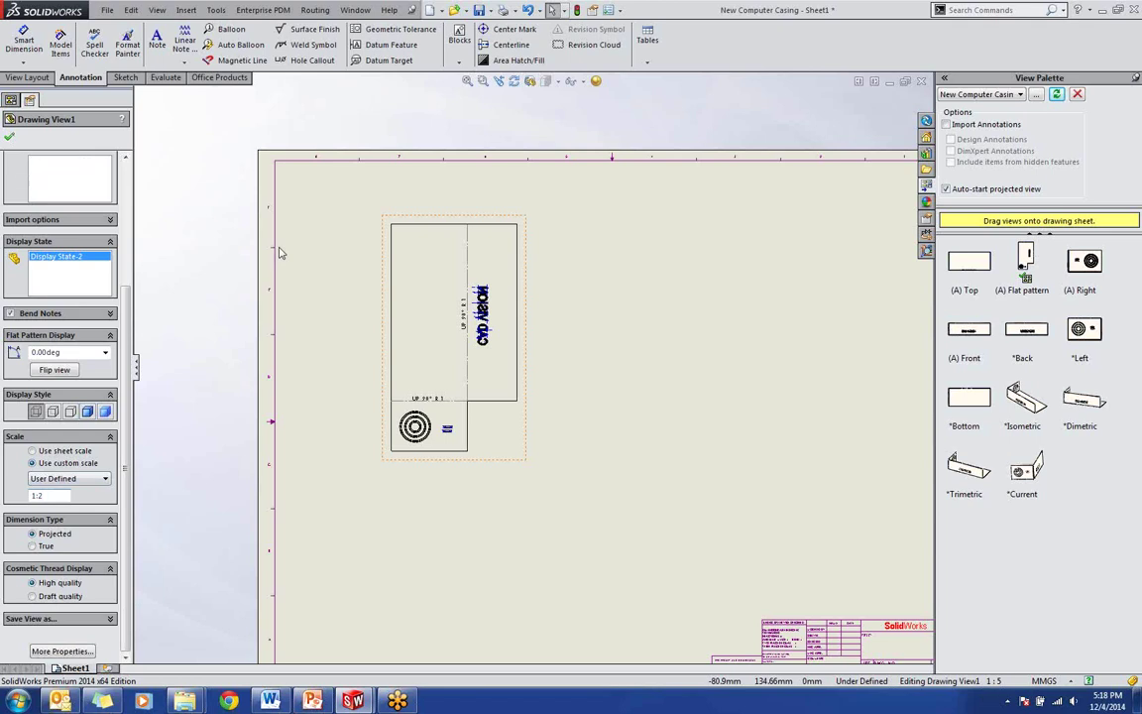
scroll(620, 243, "down", 2)
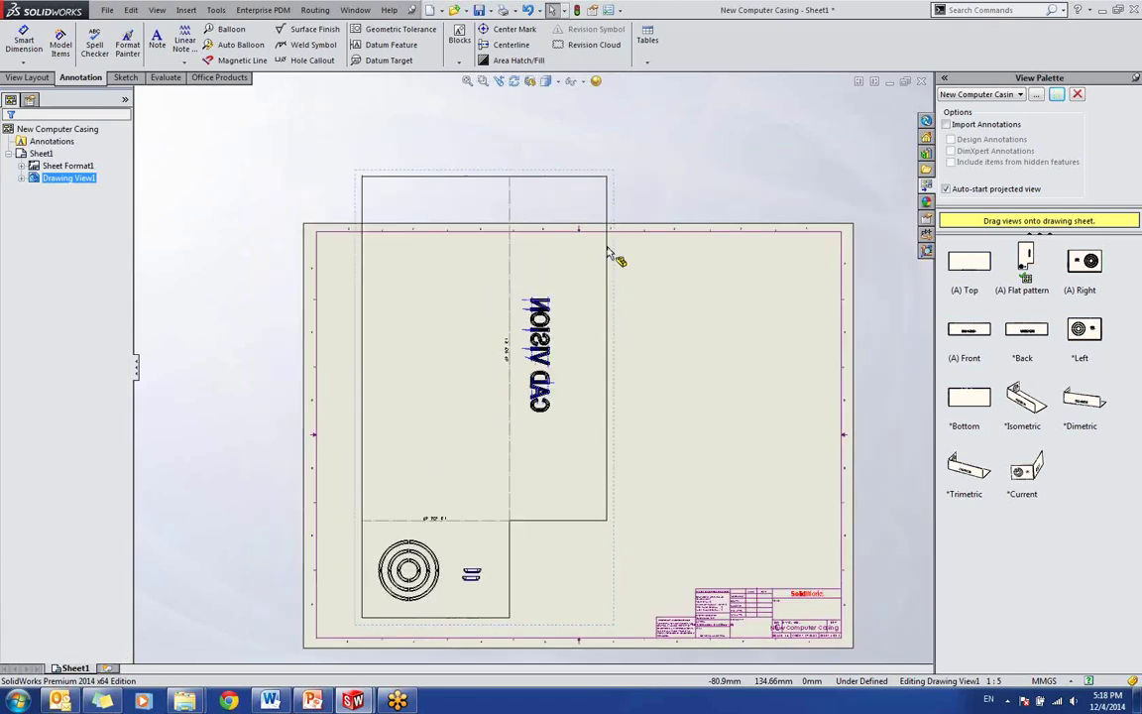
Step: Look through the preset scales and try 2:3 on the flat pattern view
left_click(612, 188)
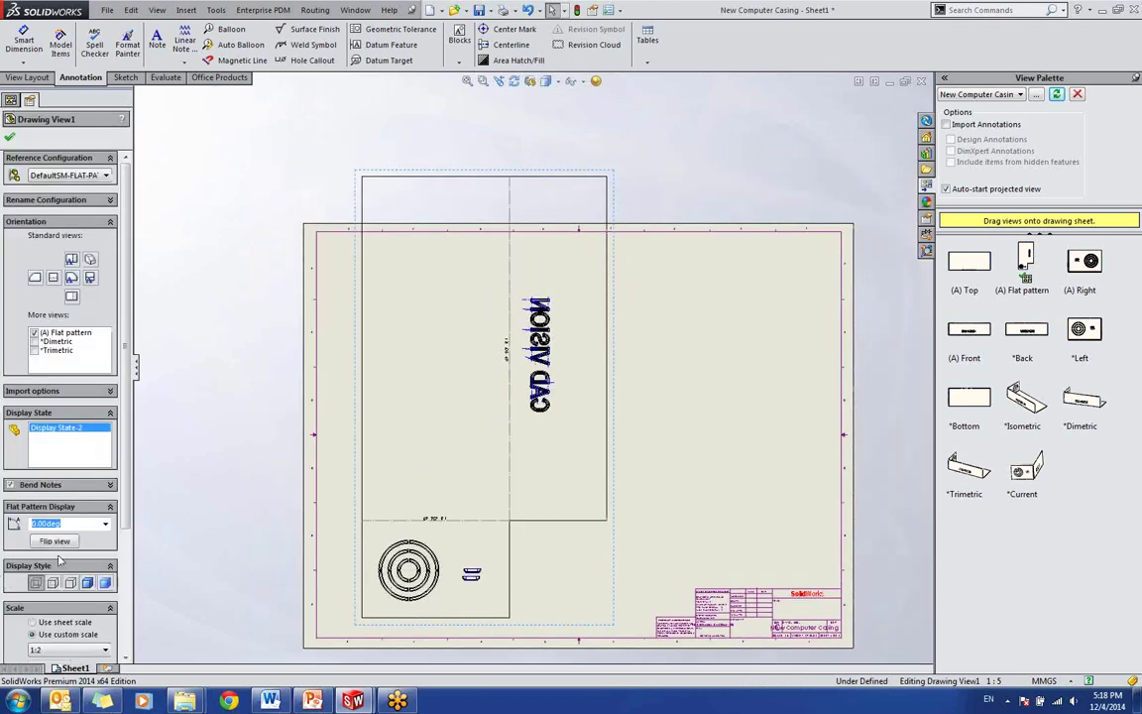
left_click(65, 649)
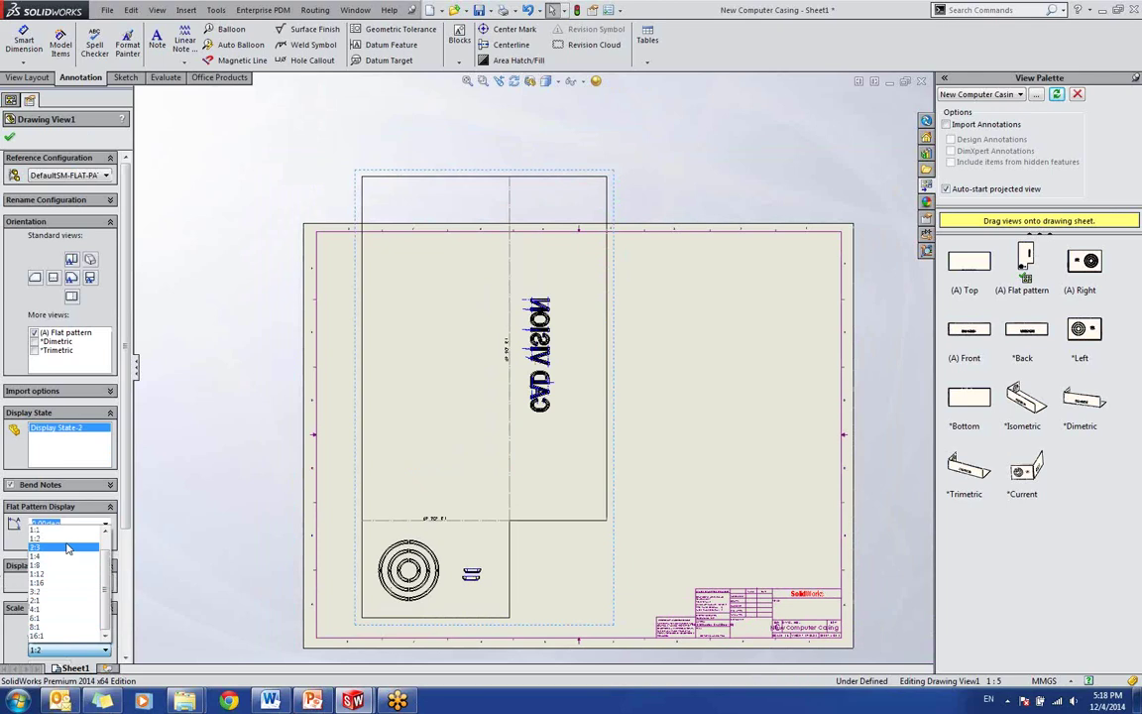
scroll(79, 496, "down", 3)
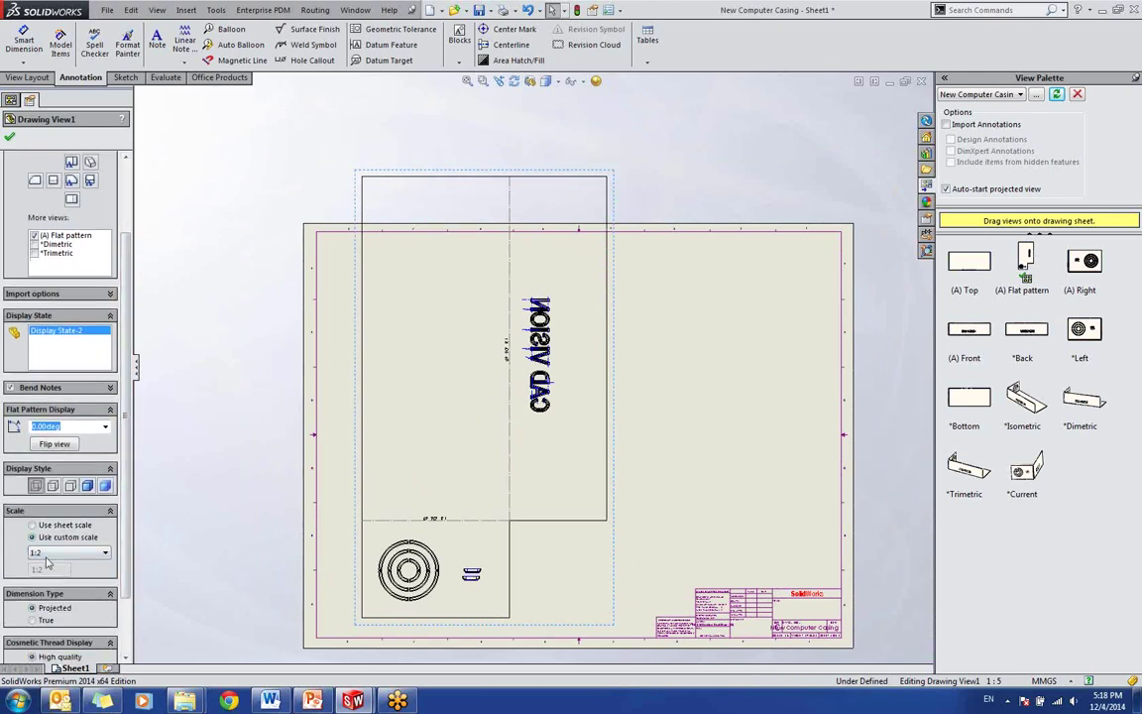
left_click(50, 553)
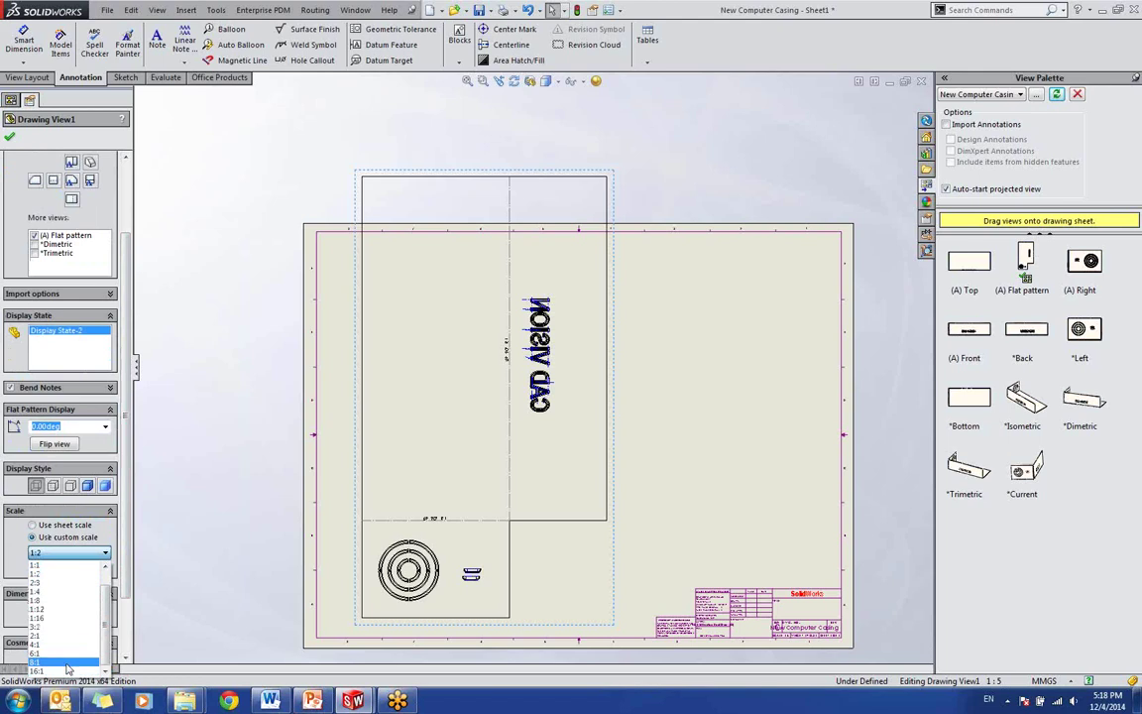
scroll(71, 654, "up", 1)
left_click(142, 314)
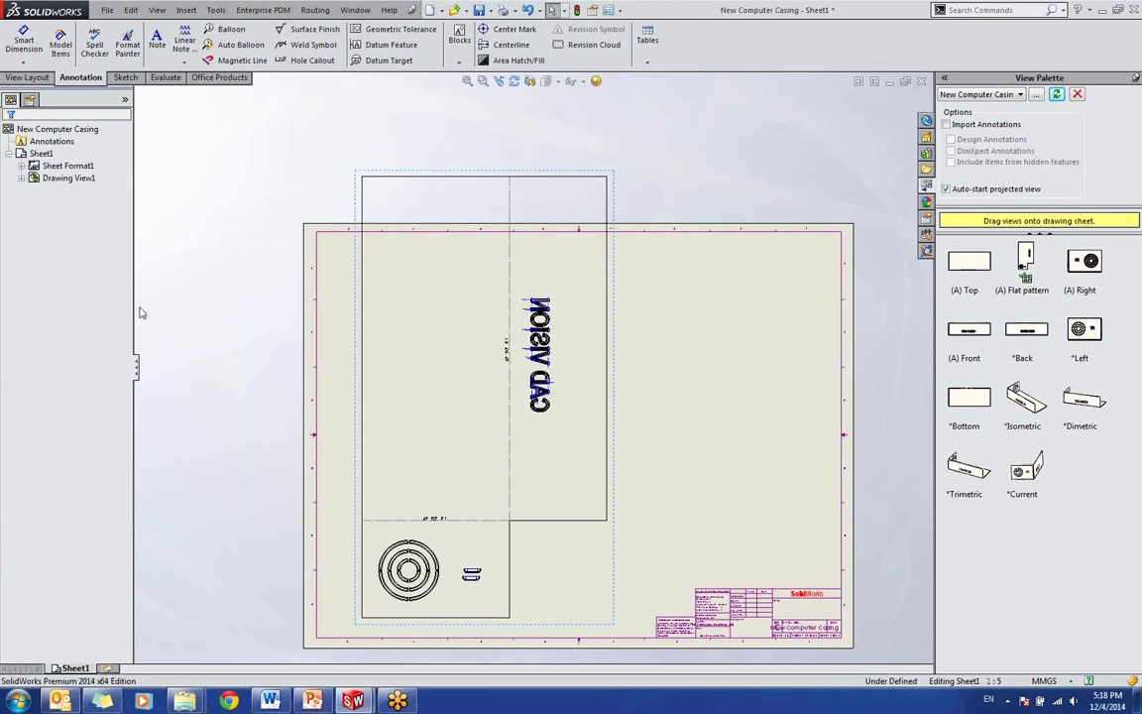
left_click(617, 210)
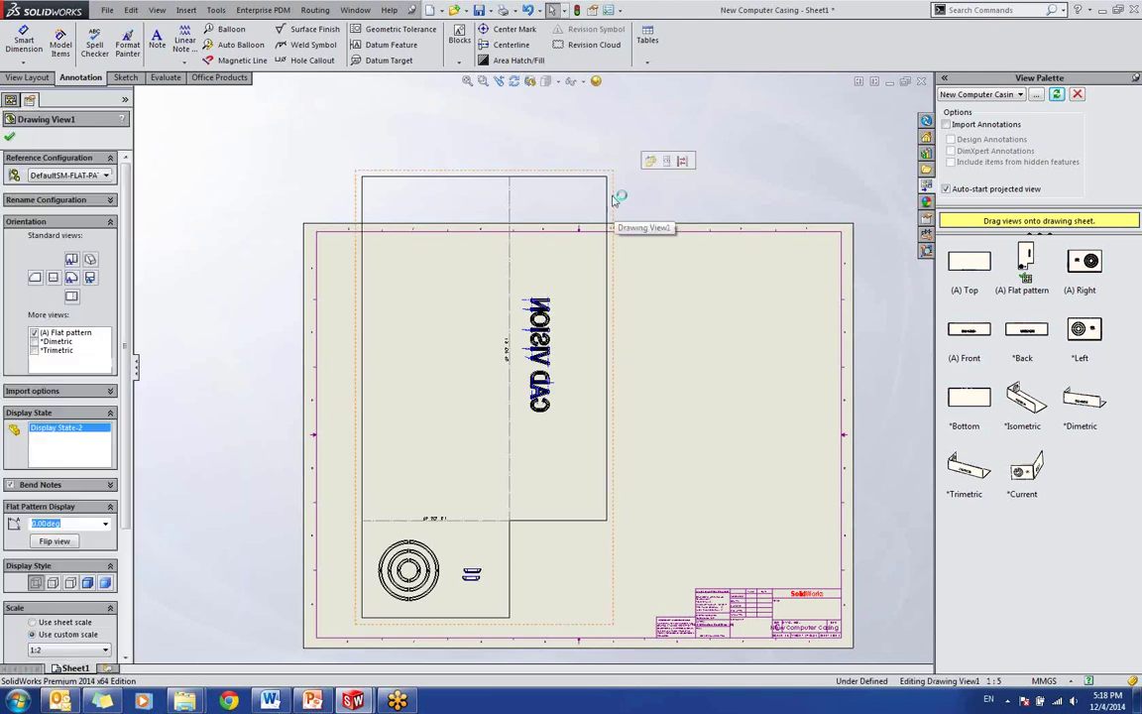
left_click(85, 651)
left_click(47, 544)
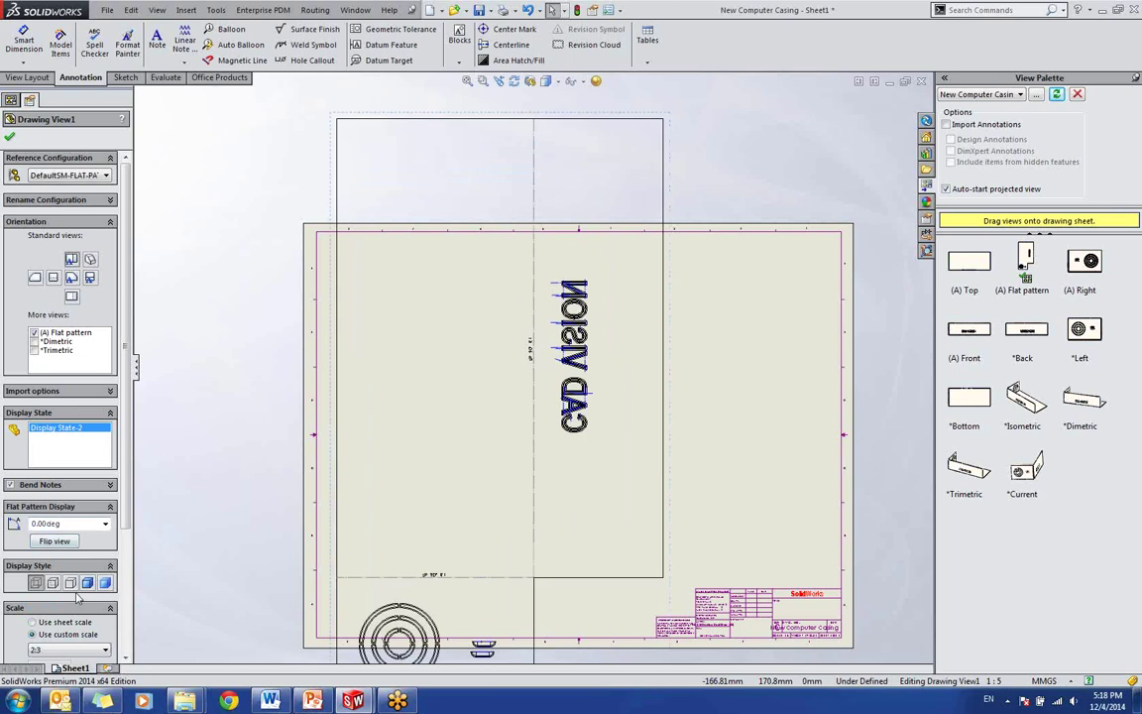
Step: Change the flat pattern view's scale to the 1:4 preset
left_click(78, 650)
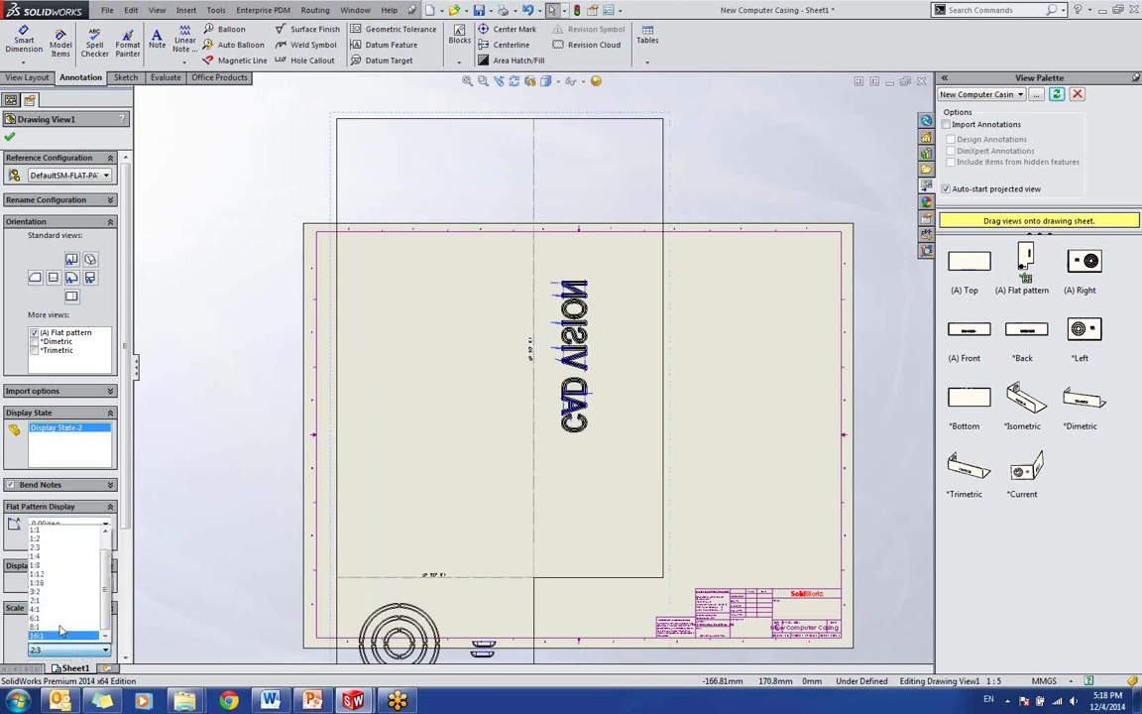
left_click(60, 559)
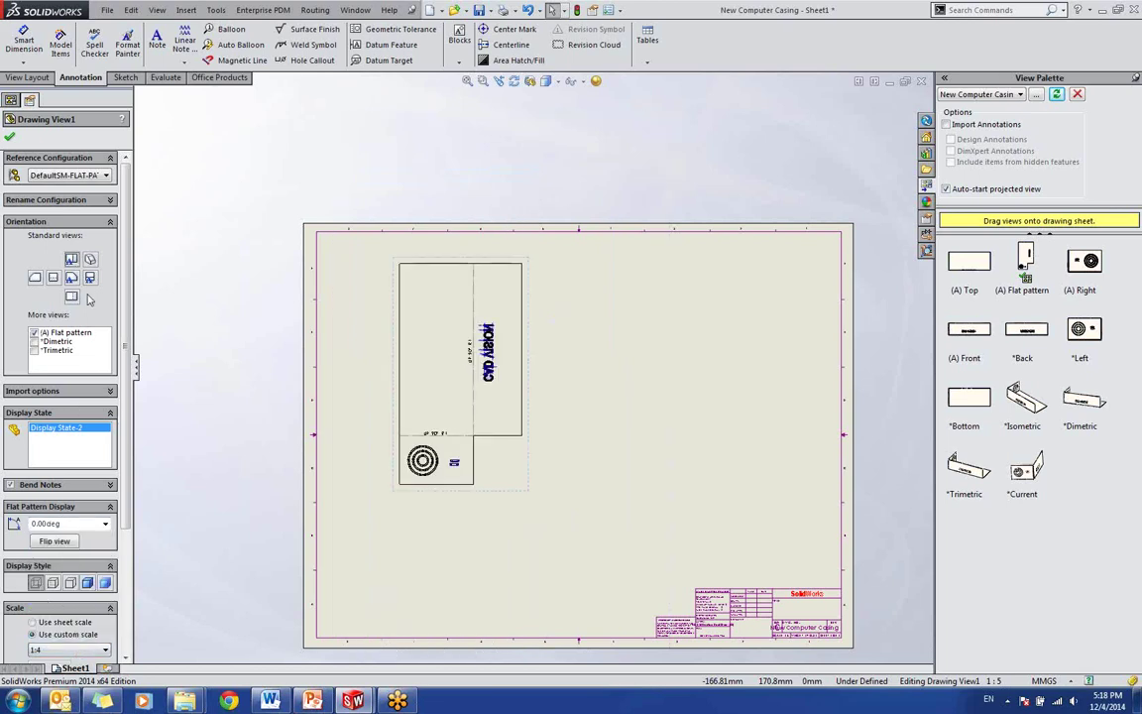
left_click(11, 139)
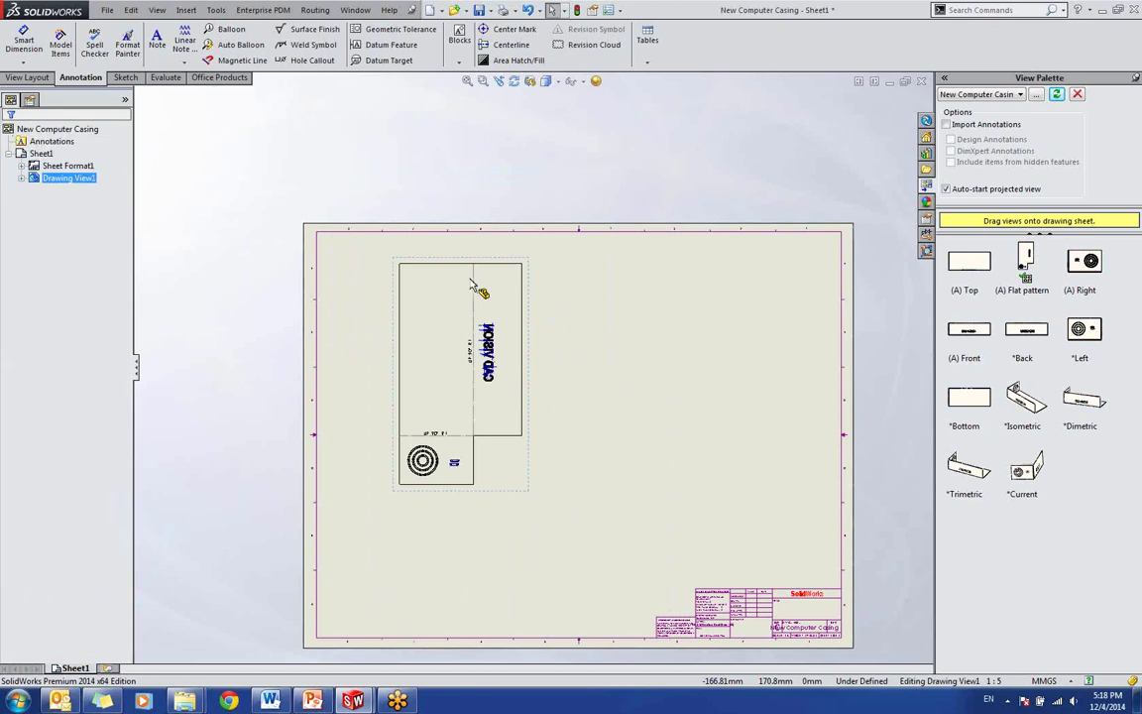
Step: Move the flat pattern view toward the sheet's left border, then delete it from the sheet
scroll(525, 268, "down", 1)
mouse_move(483, 326)
left_mouse_down()
mouse_move(437, 372)
mouse_move(449, 346)
left_mouse_up()
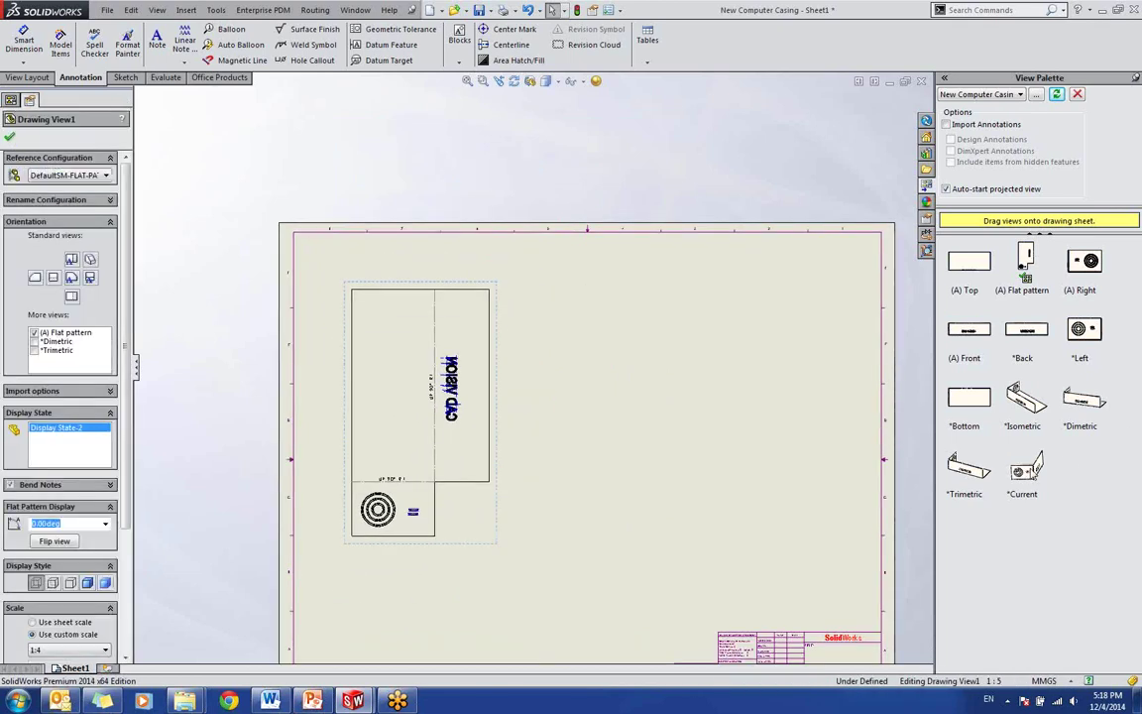
left_click(498, 325)
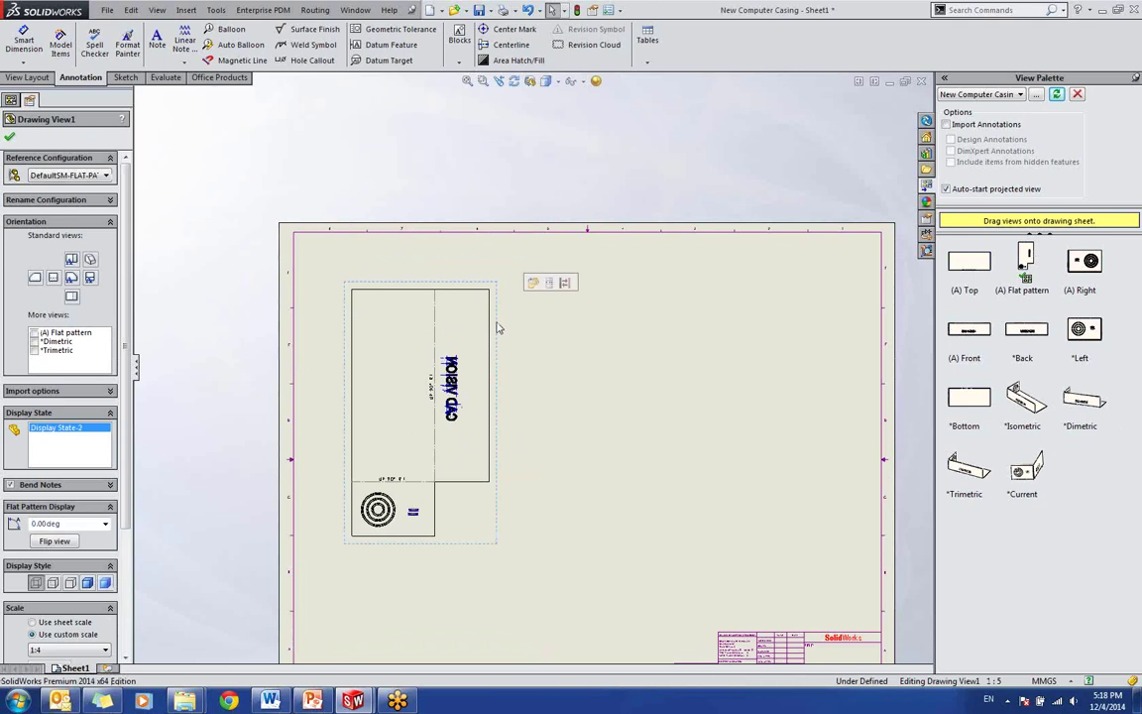
key("Delete")
left_click(657, 302)
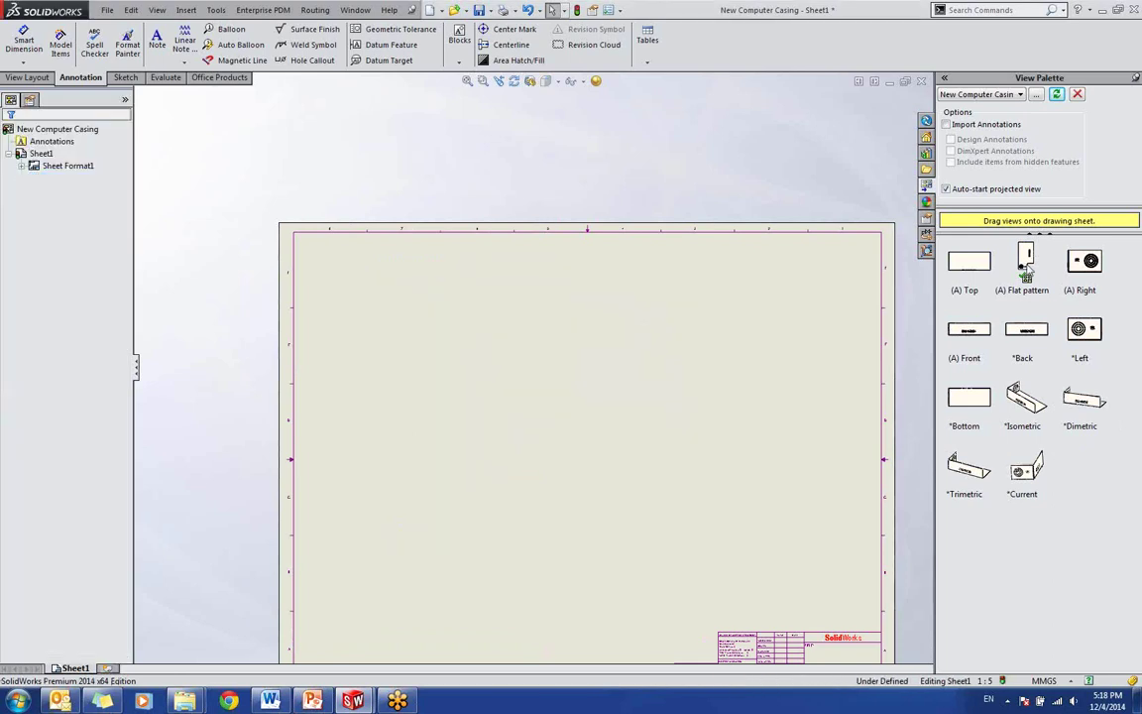
Step: Place the flat pattern view on the left half of the empty sheet, without any projected views
left_click(1026, 263)
mouse_move(1026, 265)
left_mouse_down()
mouse_move(297, 425)
mouse_move(412, 408)
left_mouse_up()
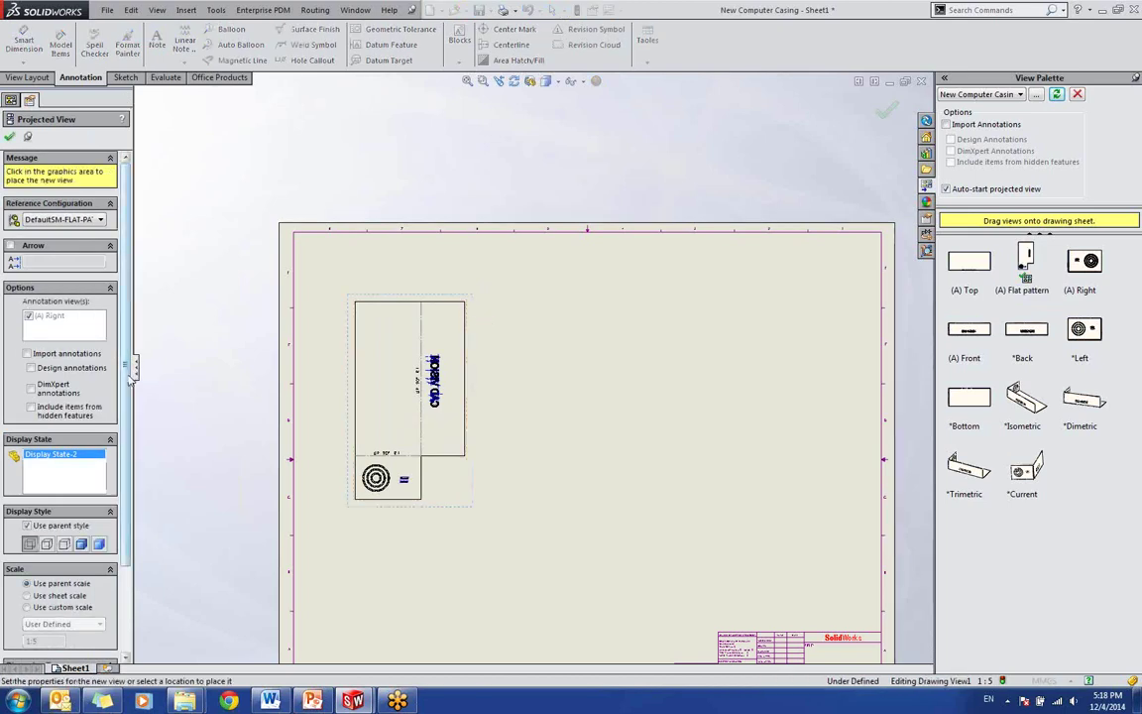
scroll(89, 498, "down", 2)
left_click(75, 535)
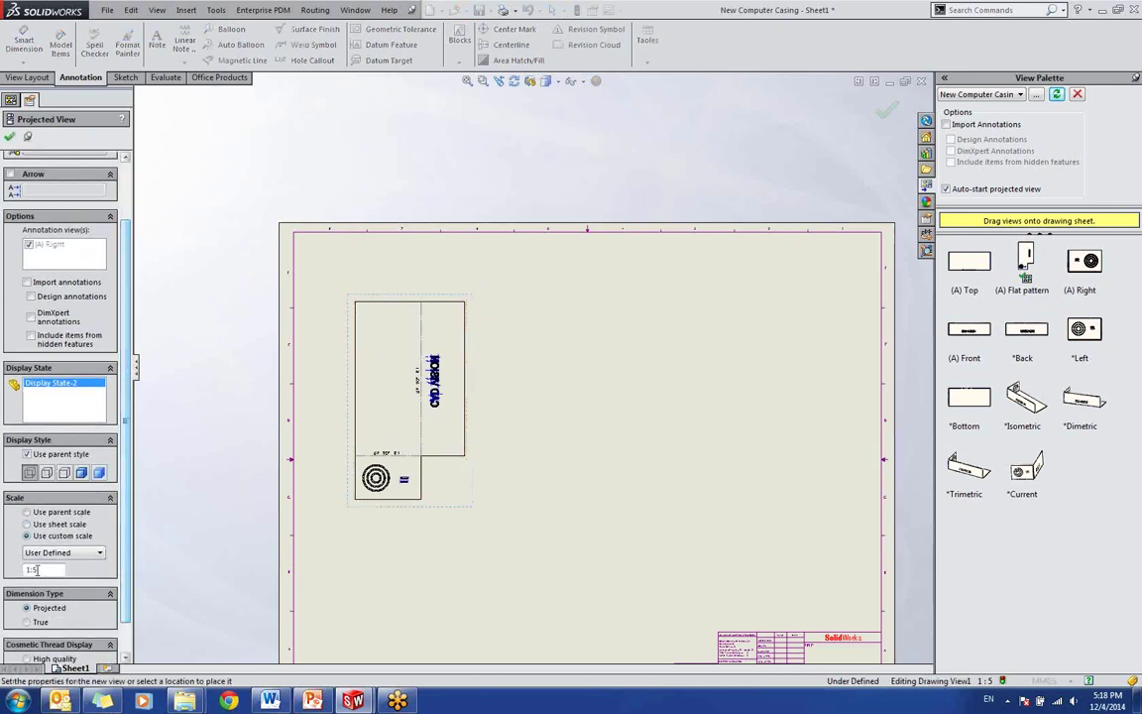
key("Return")
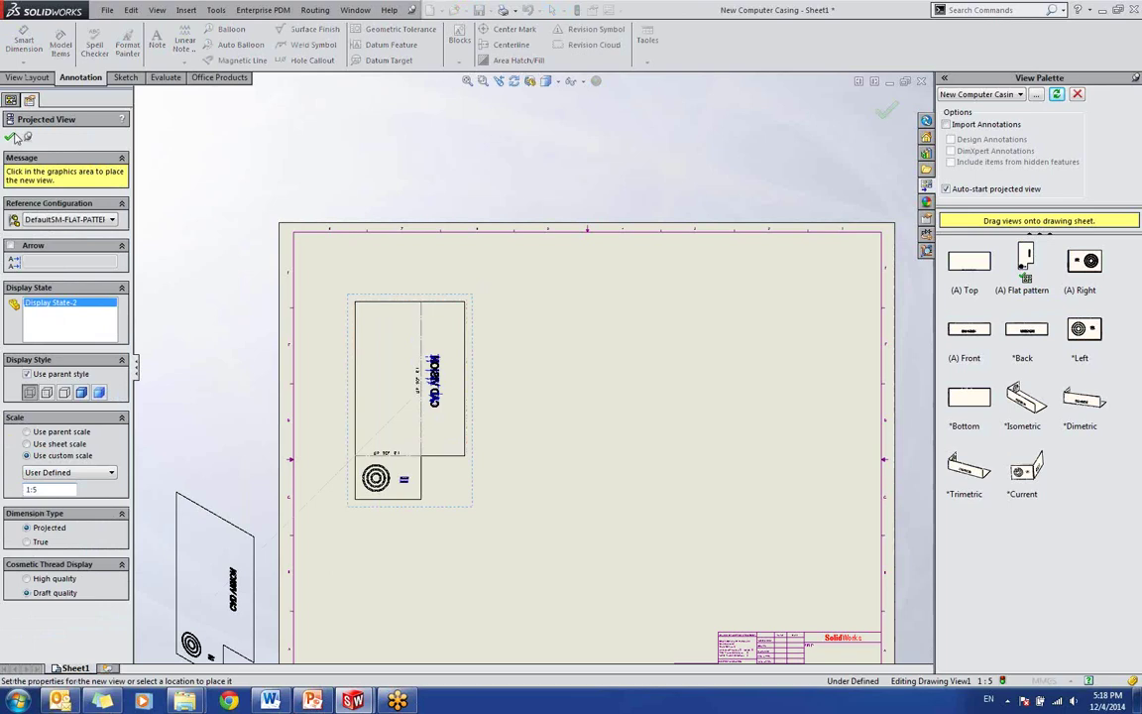
left_click(10, 136)
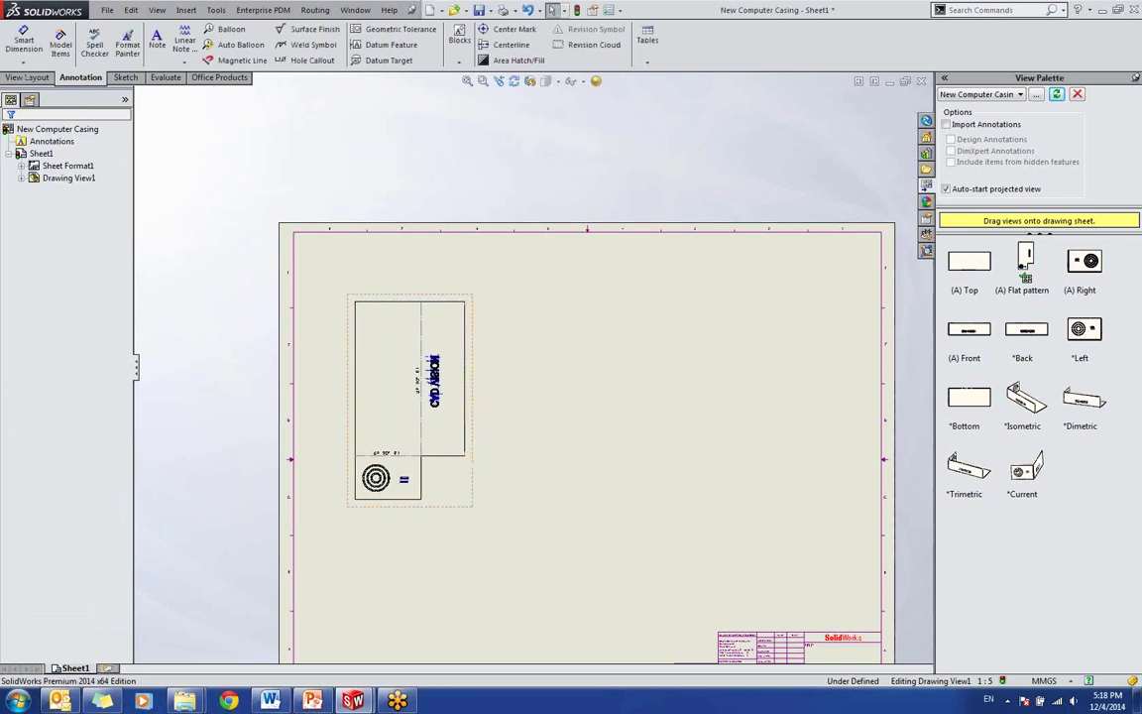
Step: Set the flat pattern view's custom scale to 1:3 and move the view down inside the sheet border
left_click(459, 429)
left_click(59, 634)
scroll(53, 647, "down", 3)
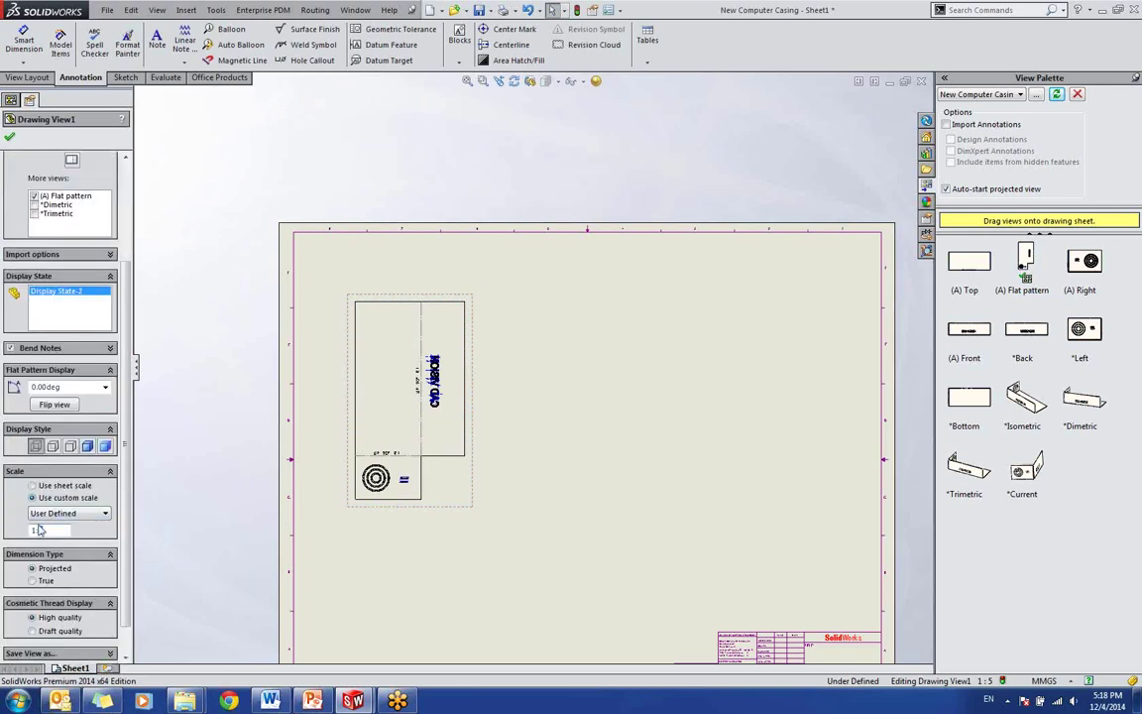
left_click(10, 139)
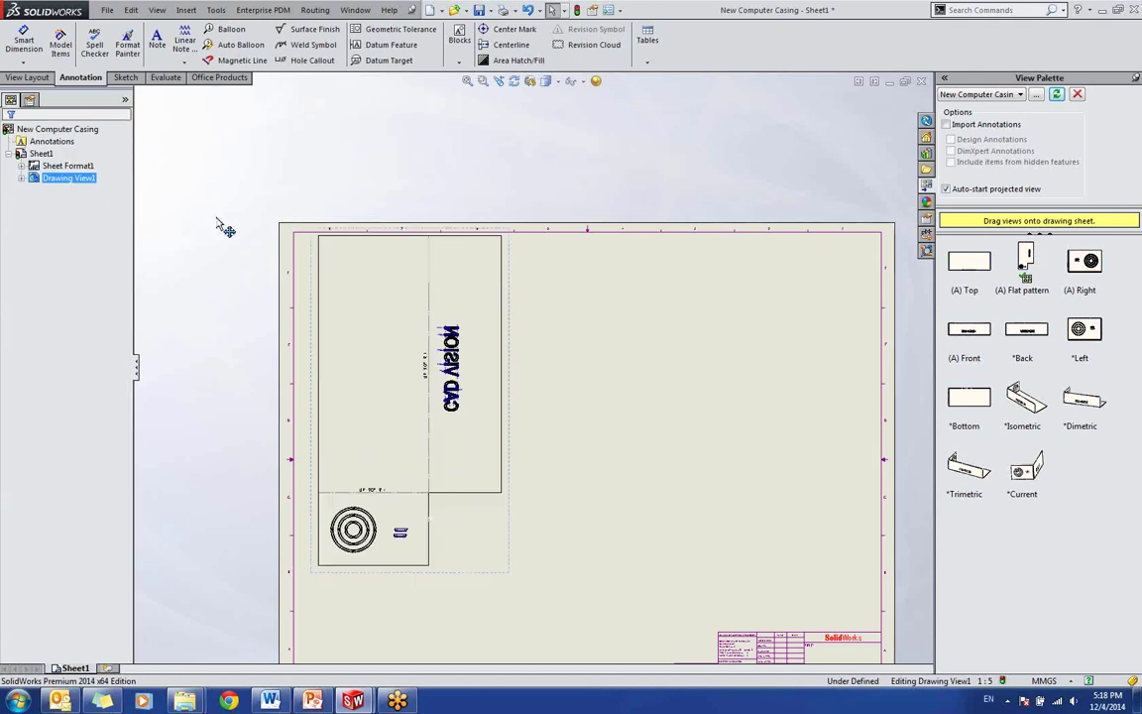
left_click_drag(510, 531, 526, 581)
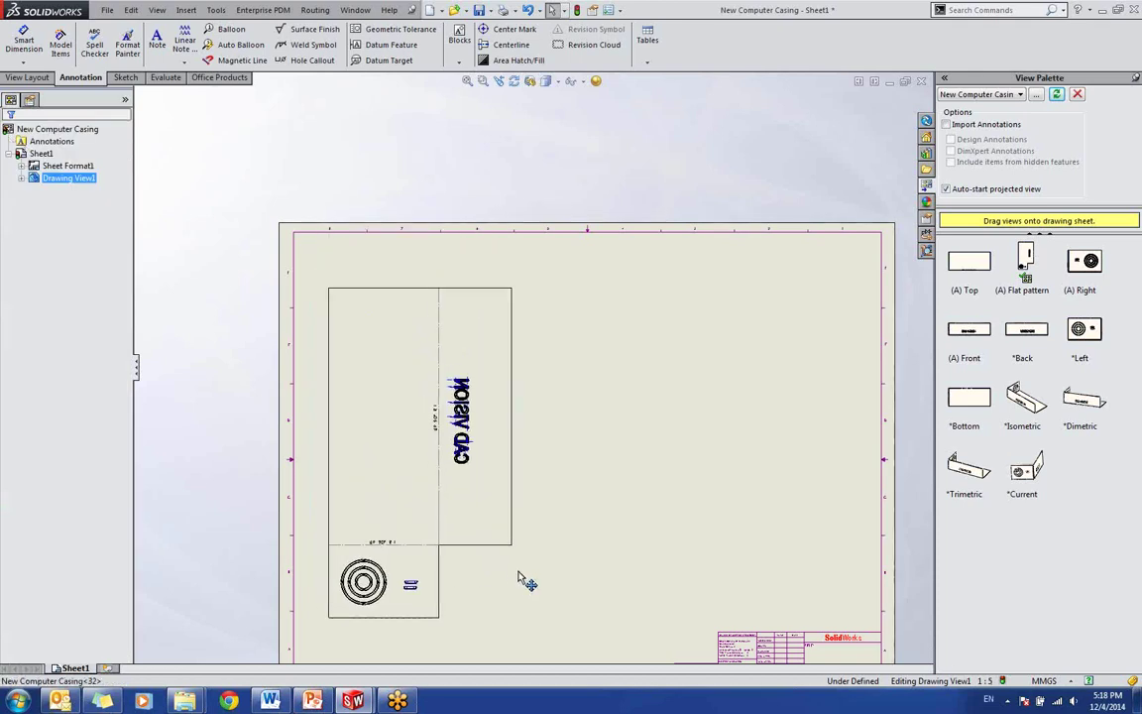
Step: Place a dimetric view above the title block at a custom scale of 1:3, displayed shaded with edges
scroll(533, 367, "up", 2)
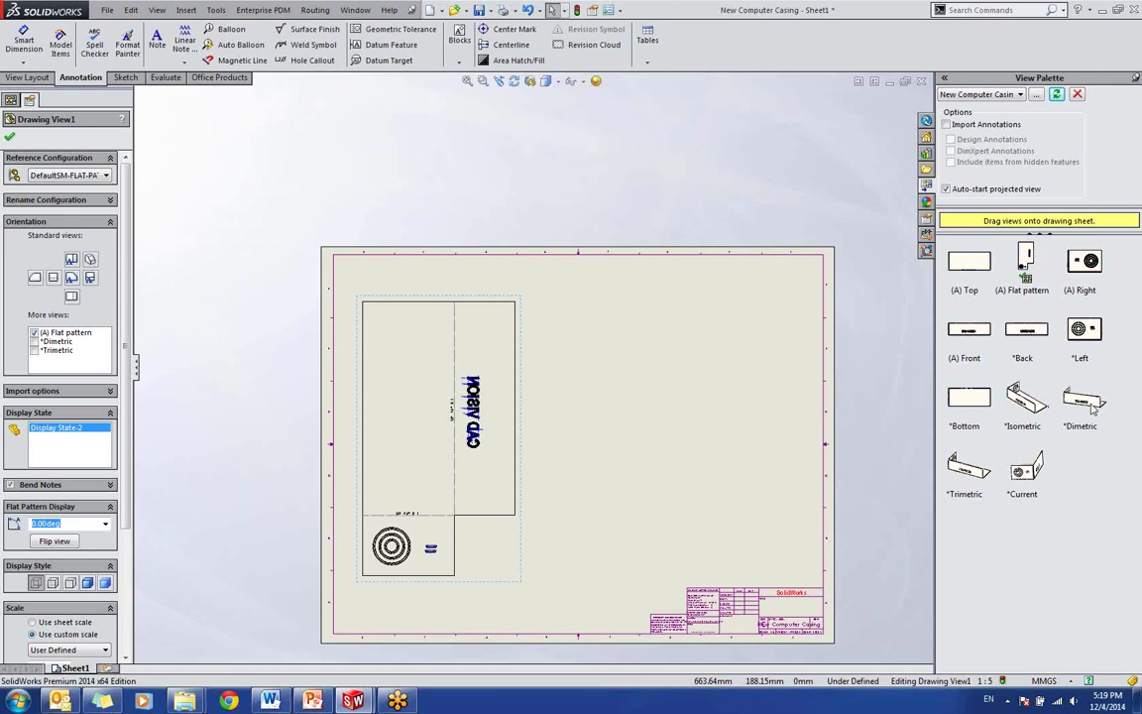
left_click_drag(1092, 409, 705, 532)
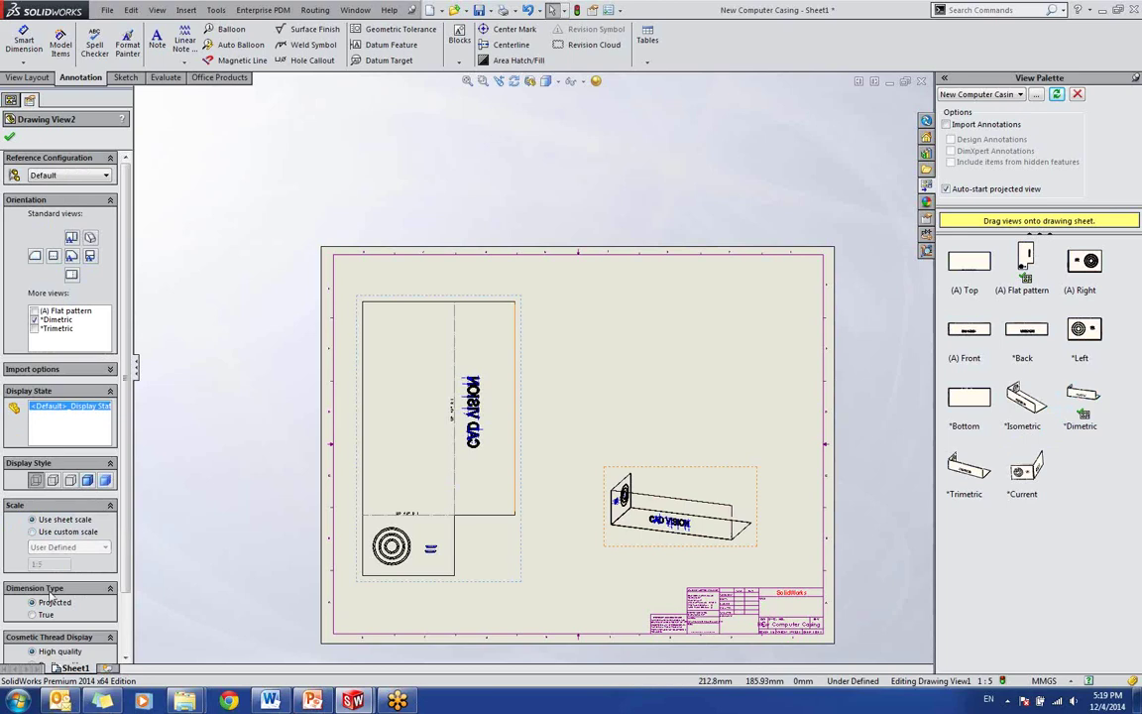
left_click(68, 531)
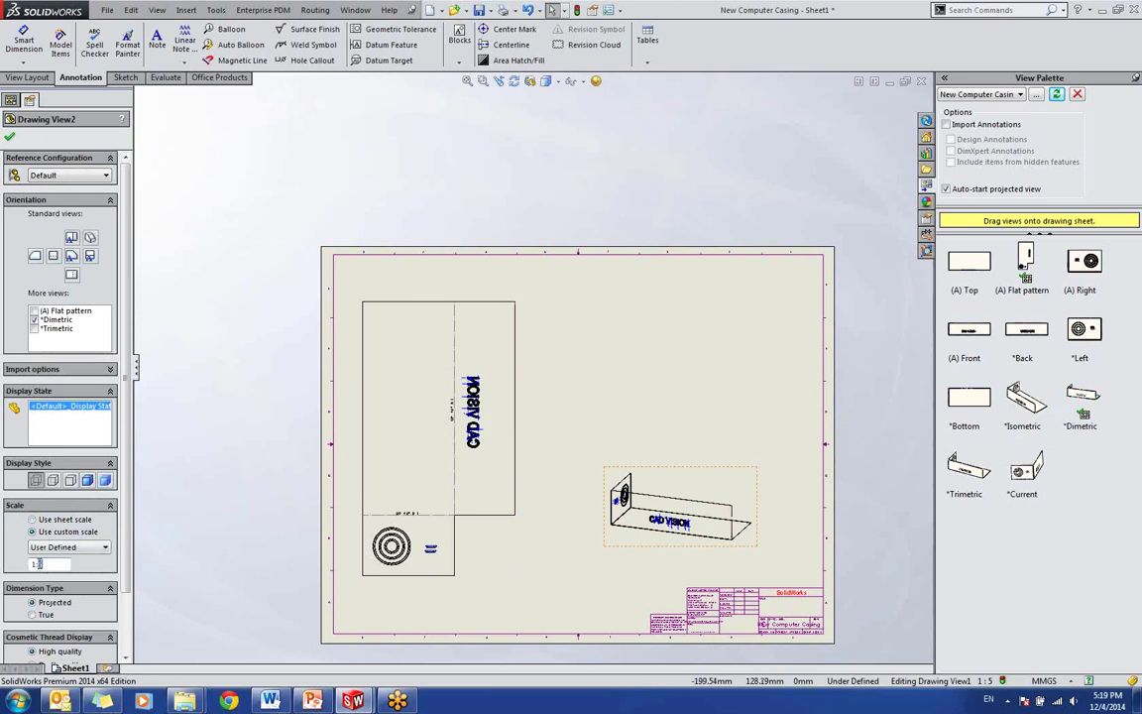
type("3")
left_click(10, 139)
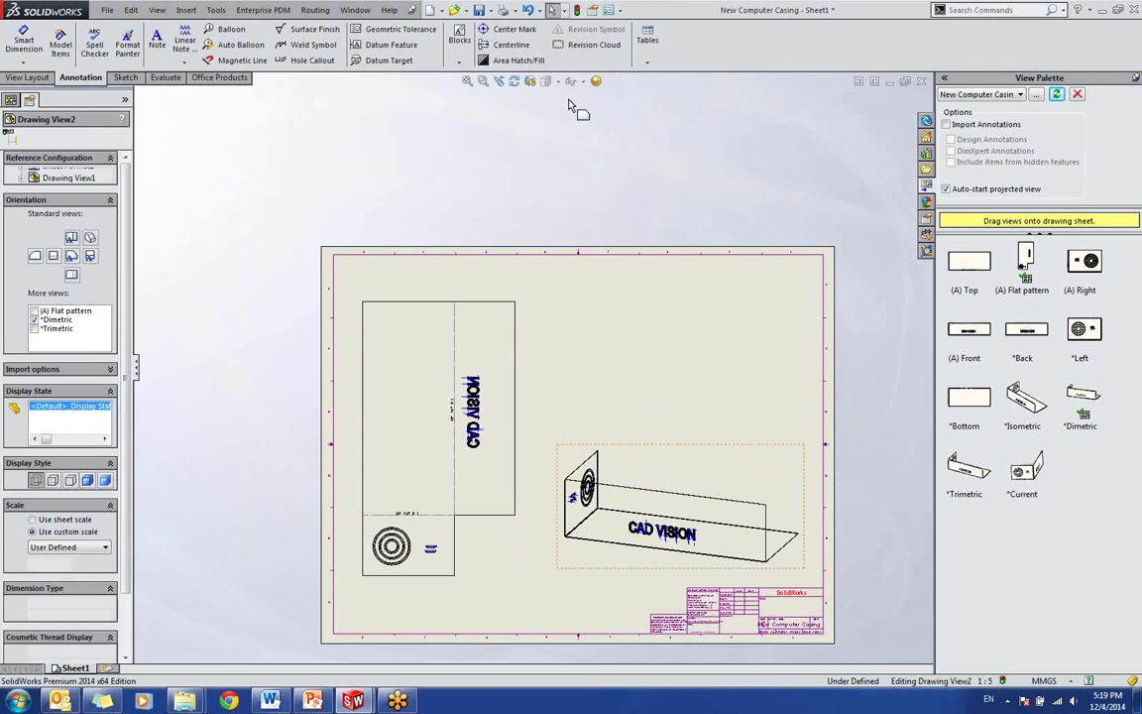
left_click(665, 289)
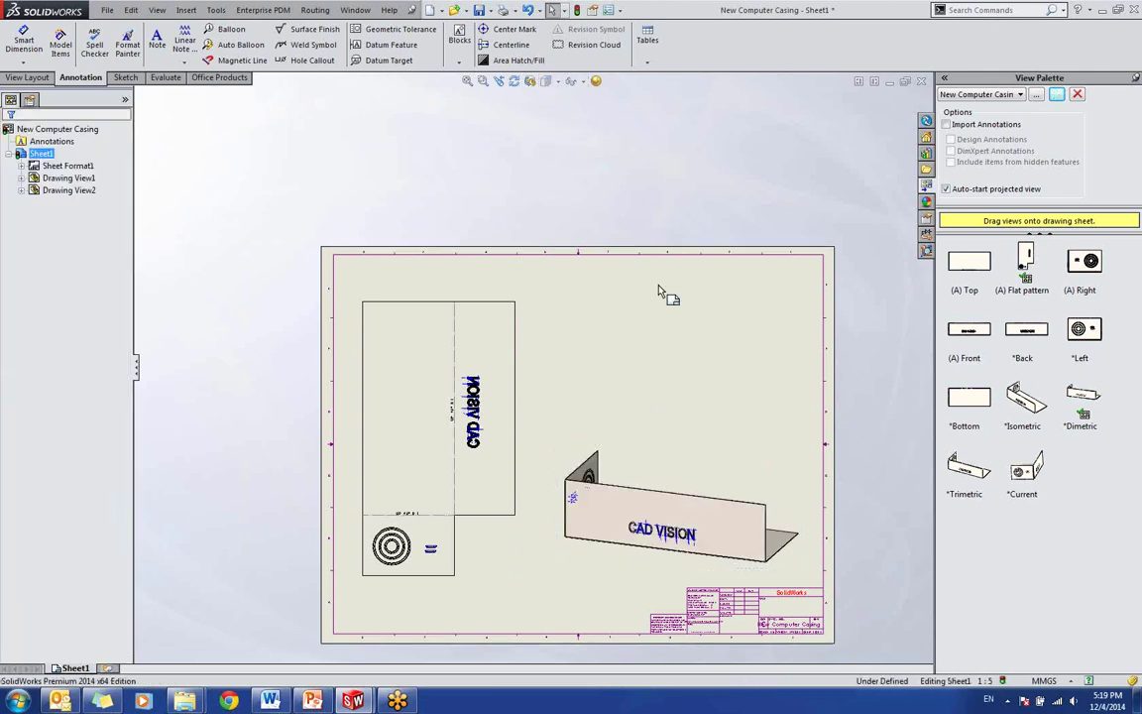
Step: Insert the entire model's dimensions into the flat pattern view and auto-arrange them around it
left_click(61, 50)
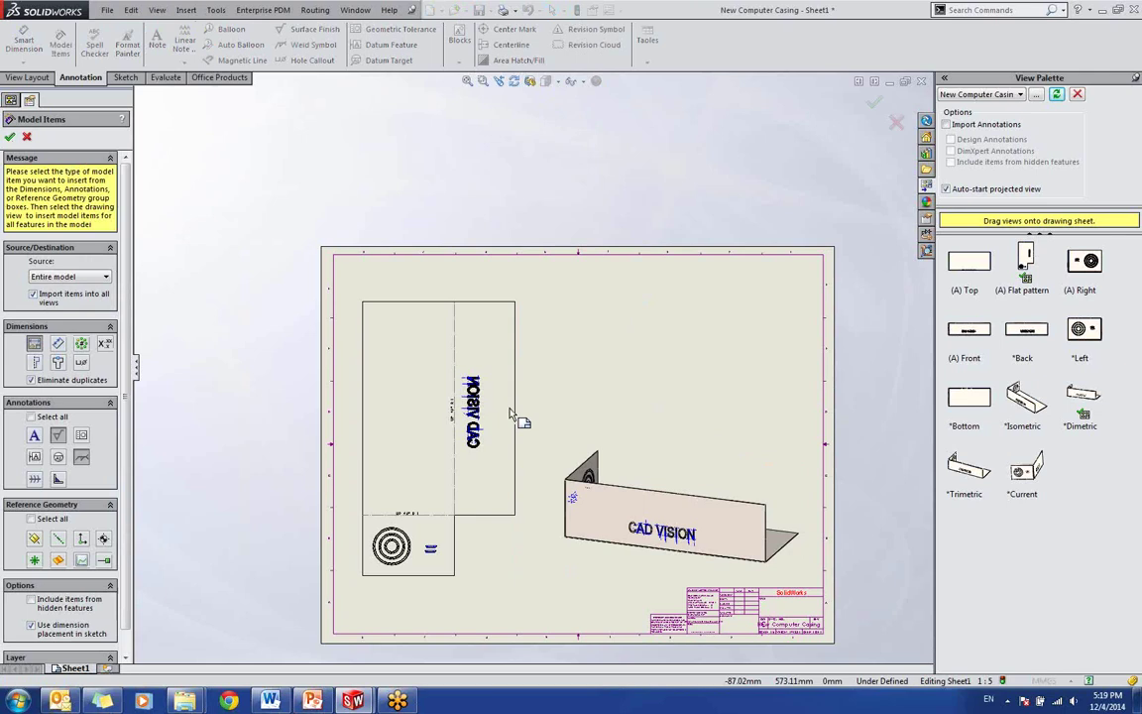
mouse_move(266, 222)
left_mouse_down()
mouse_move(536, 544)
mouse_move(539, 569)
left_mouse_up()
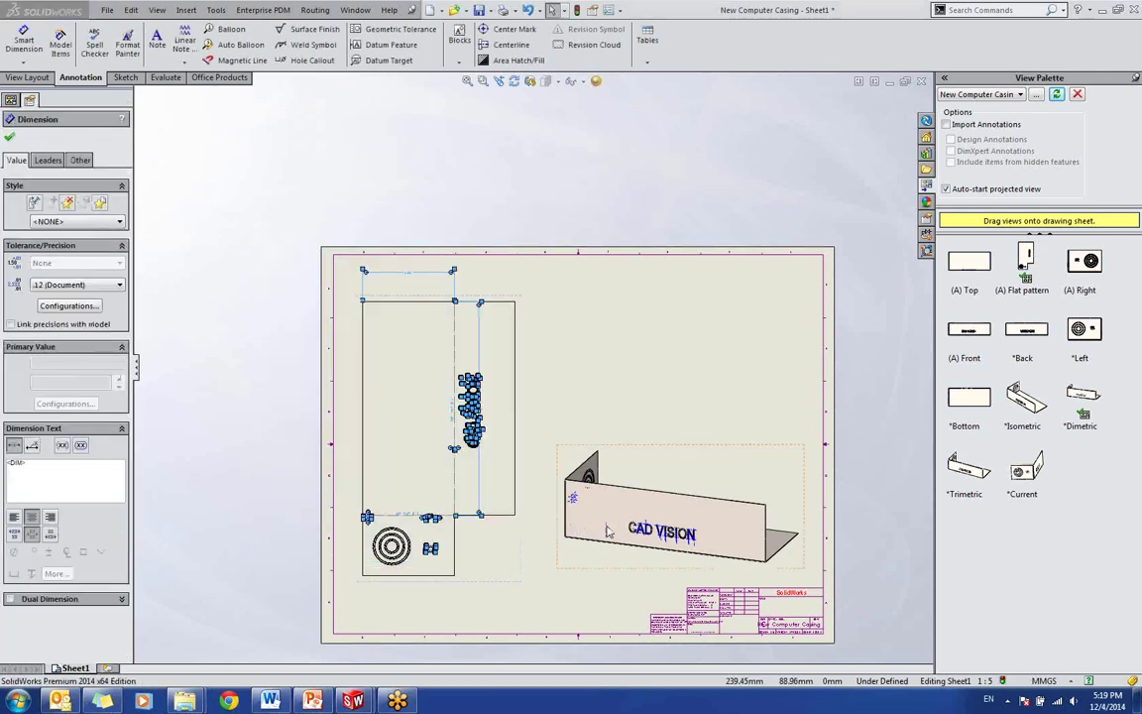
mouse_move(614, 523)
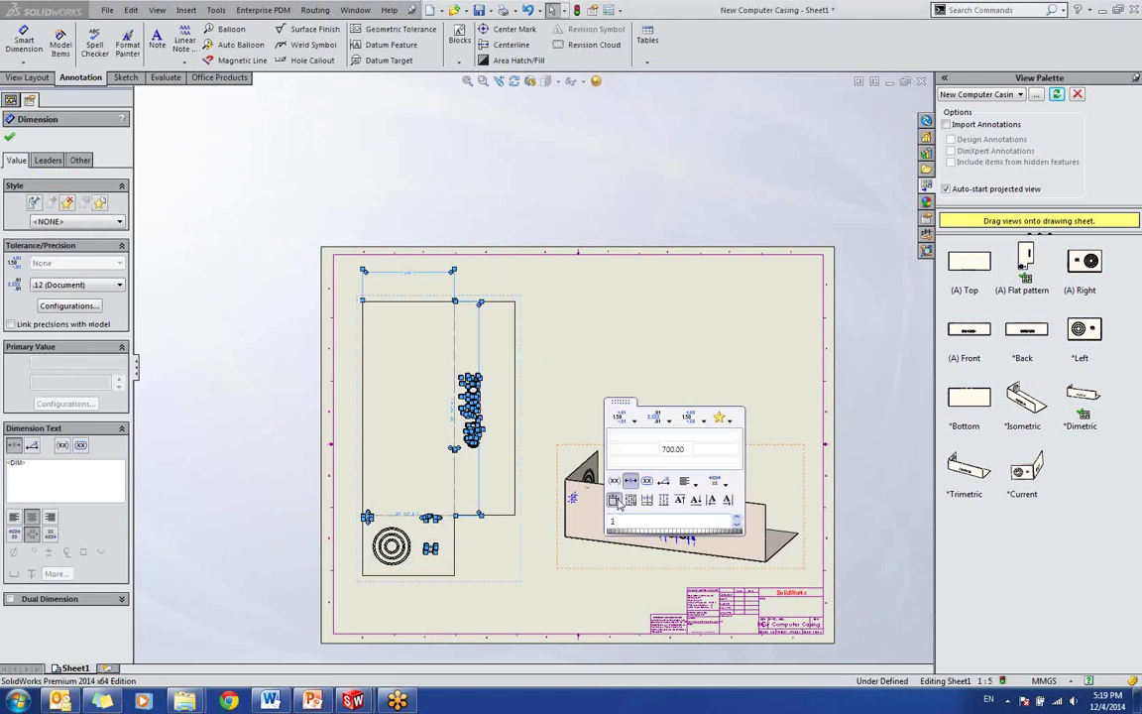
left_click(615, 500)
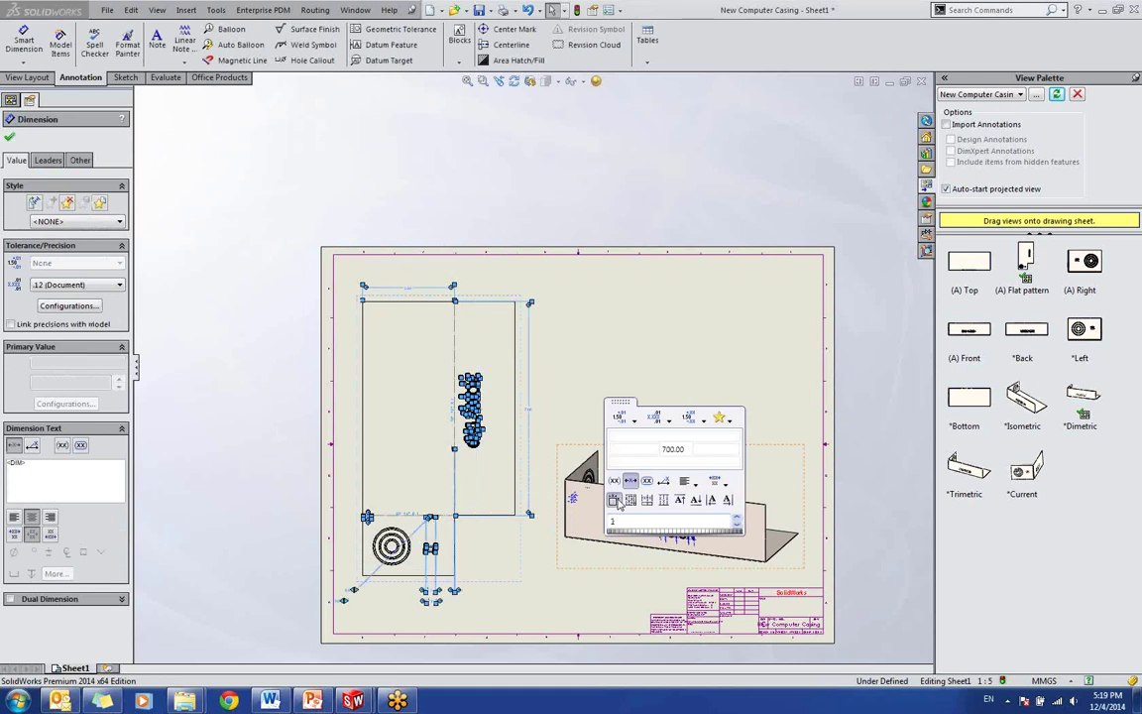
left_click(529, 627)
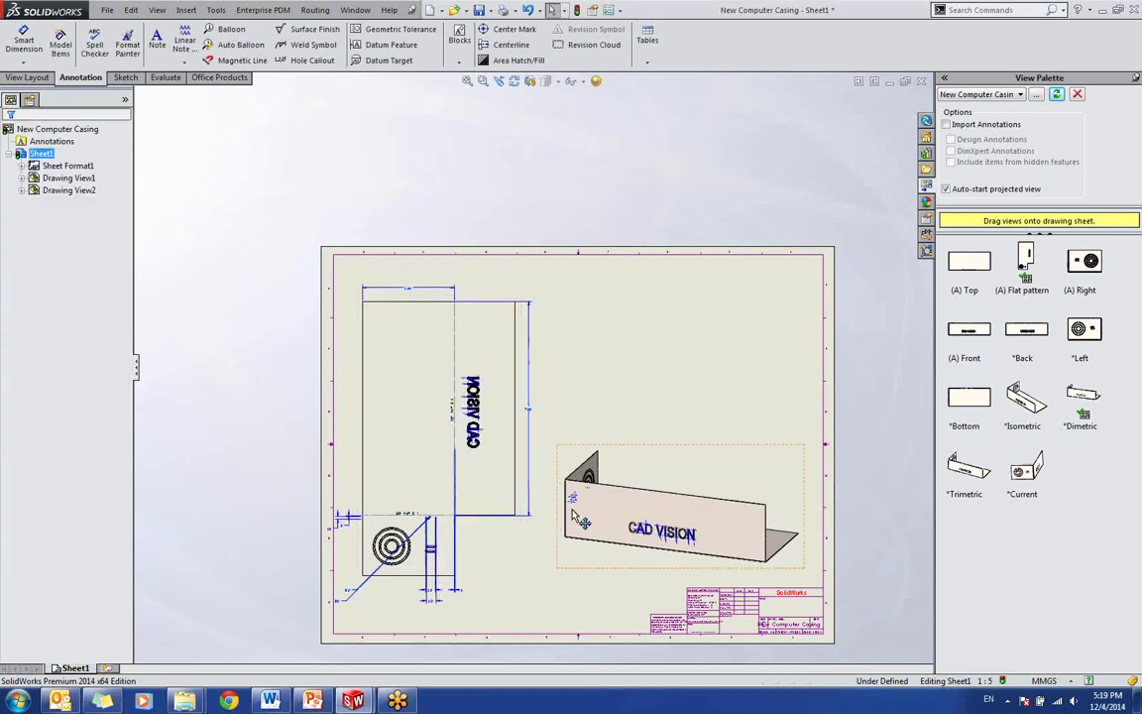
Step: Insert a bend table for the flat pattern view with the bendtable-standard template and tags starting at A, placed above the dimetric view
scroll(627, 486, "down", 1)
left_click(188, 10)
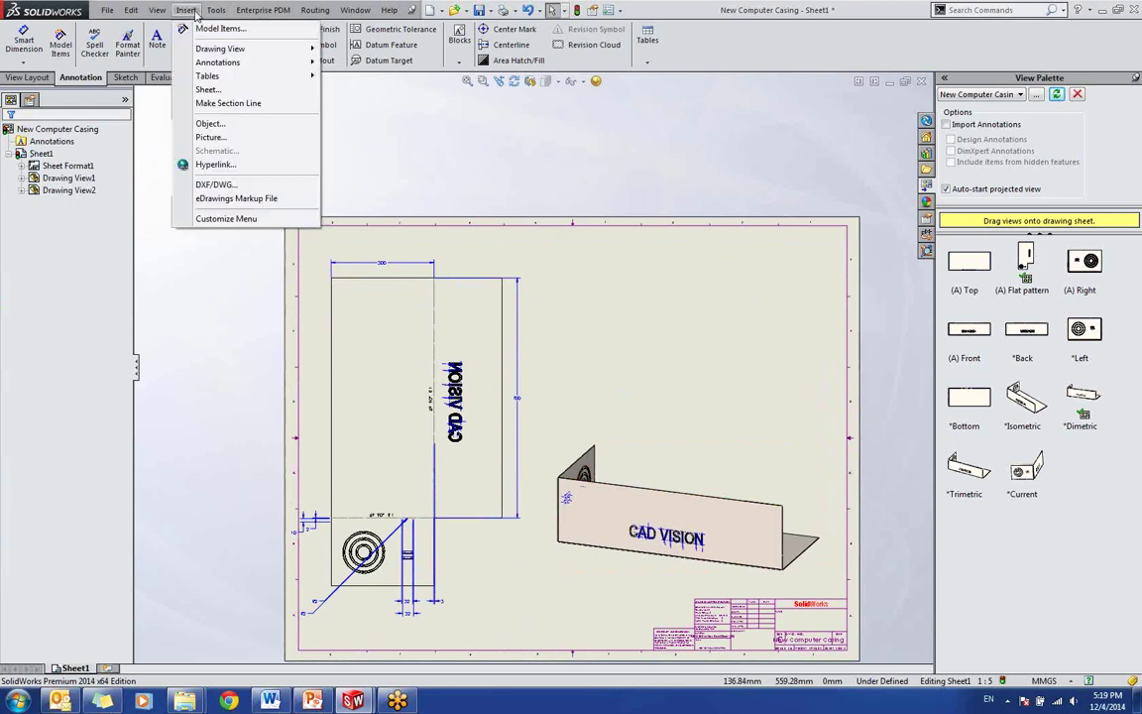
mouse_move(228, 76)
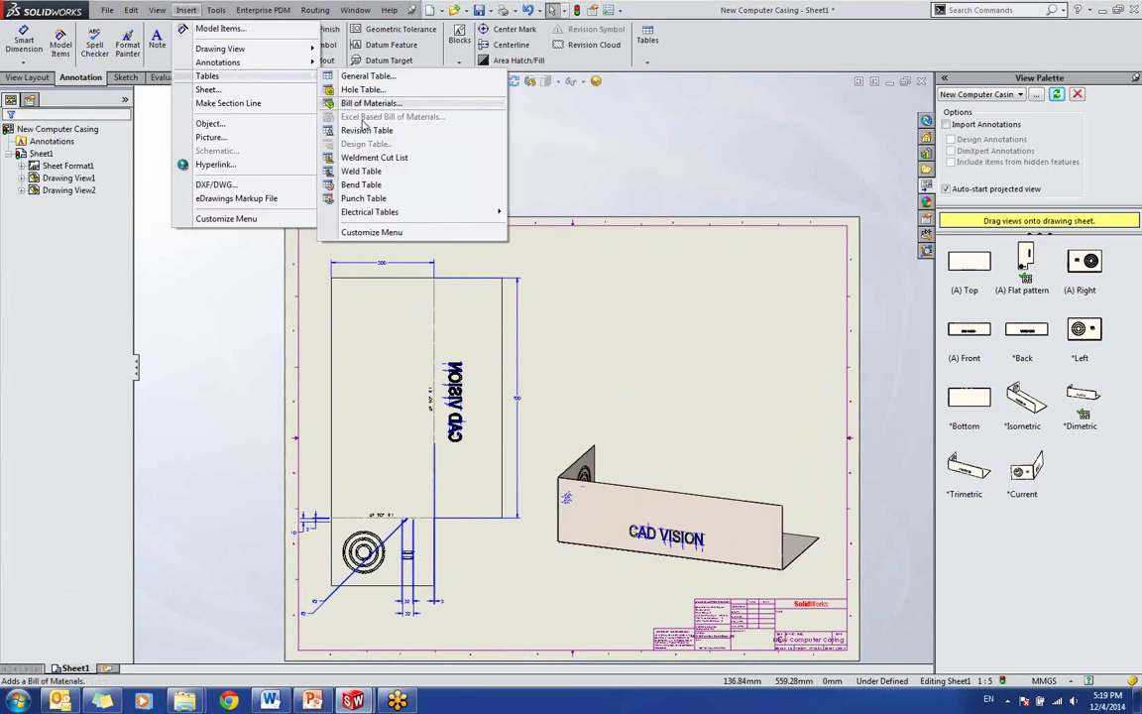
left_click(361, 185)
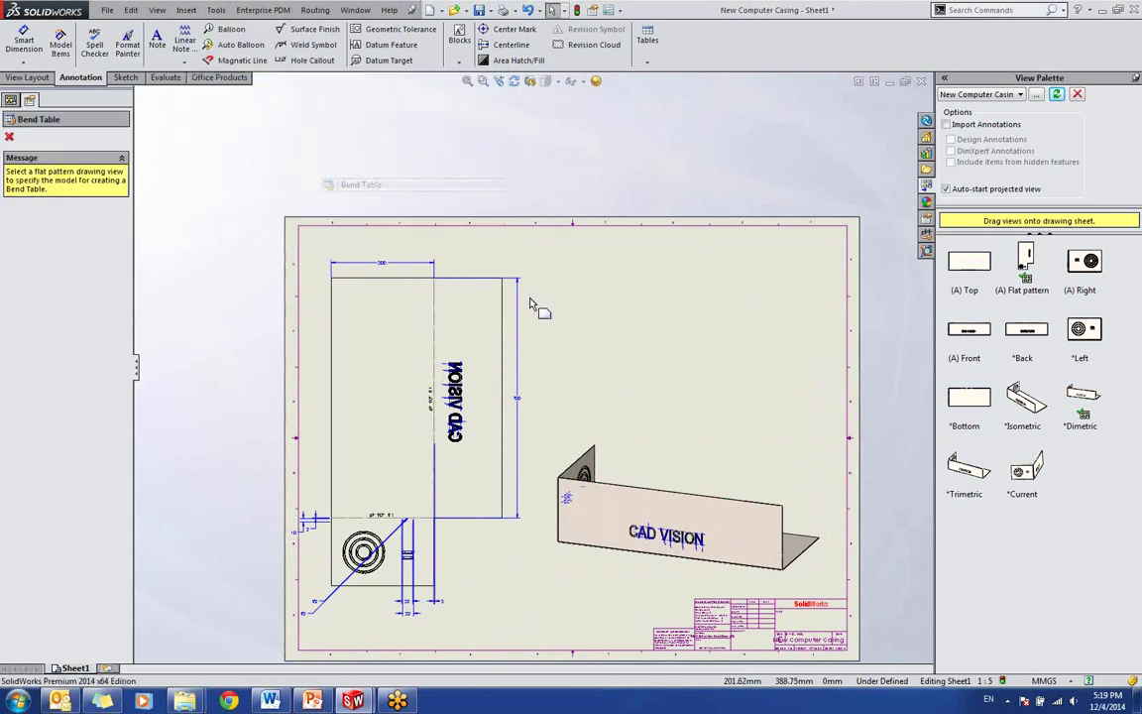
left_click(436, 299)
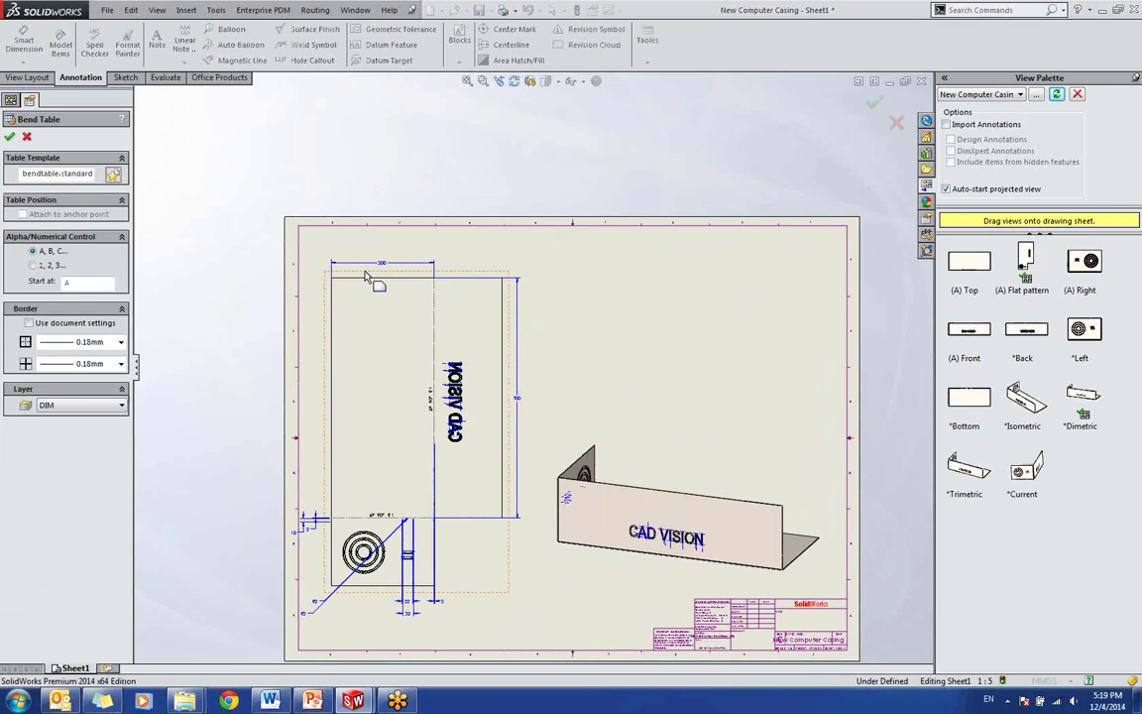
left_click(9, 137)
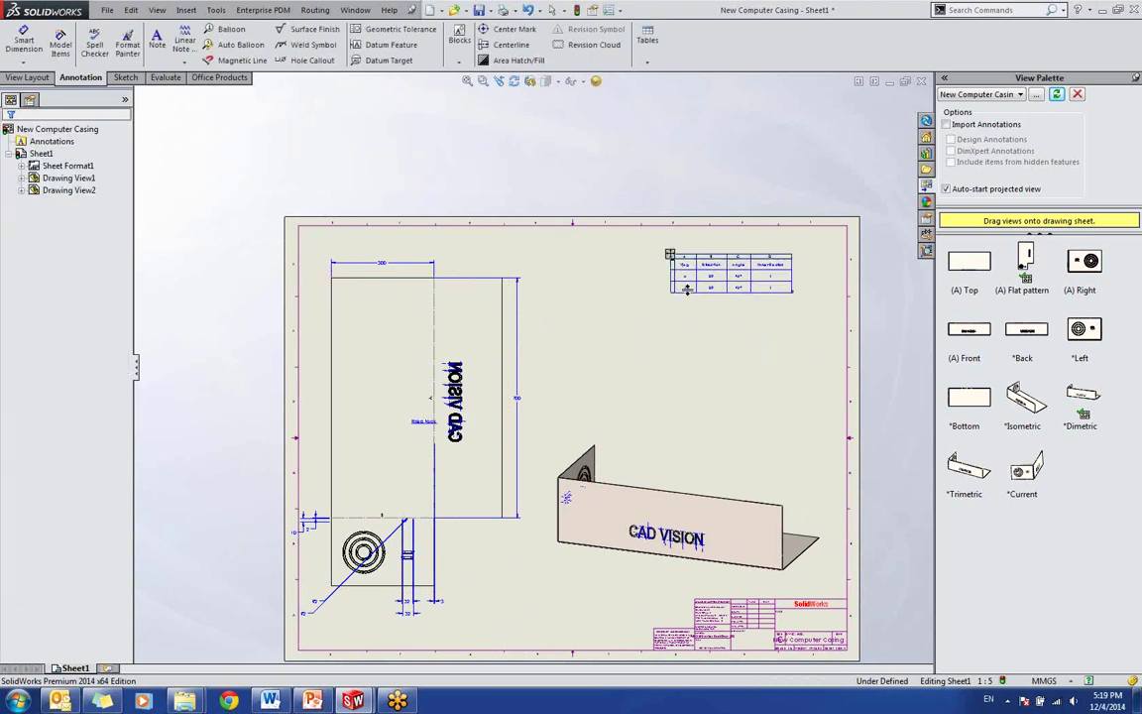
left_click(691, 305)
Step: Examine the bend table's direction, angle and inner radius entries against the bend tags and fixed face on the flat pattern
scroll(691, 305, "up", 3)
left_click(697, 299)
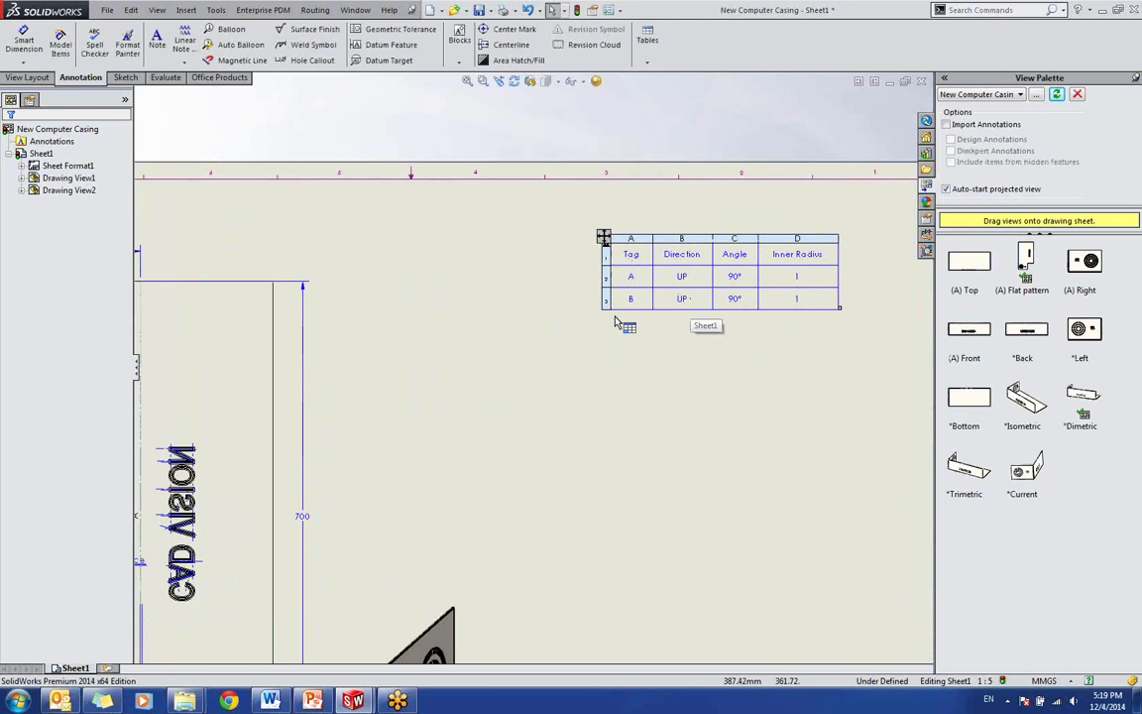
scroll(389, 481, "up", 3)
scroll(361, 472, "down", 1)
scroll(355, 468, "up", 4)
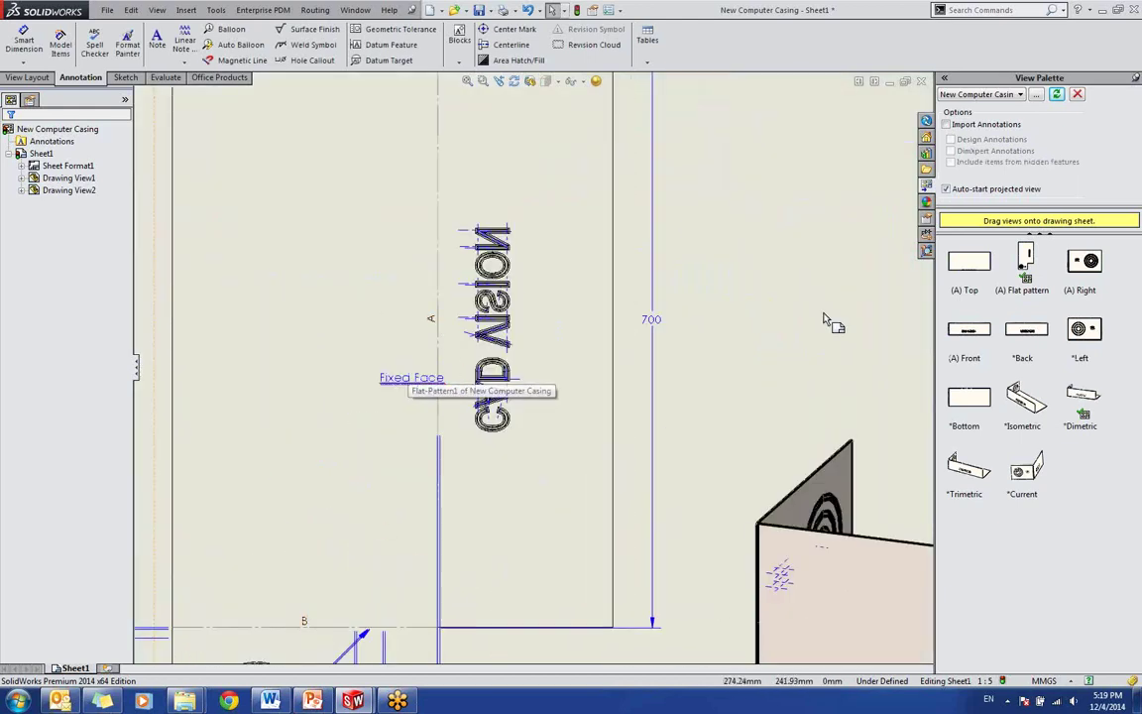
scroll(828, 318, "down", 4)
scroll(754, 238, "up", 5)
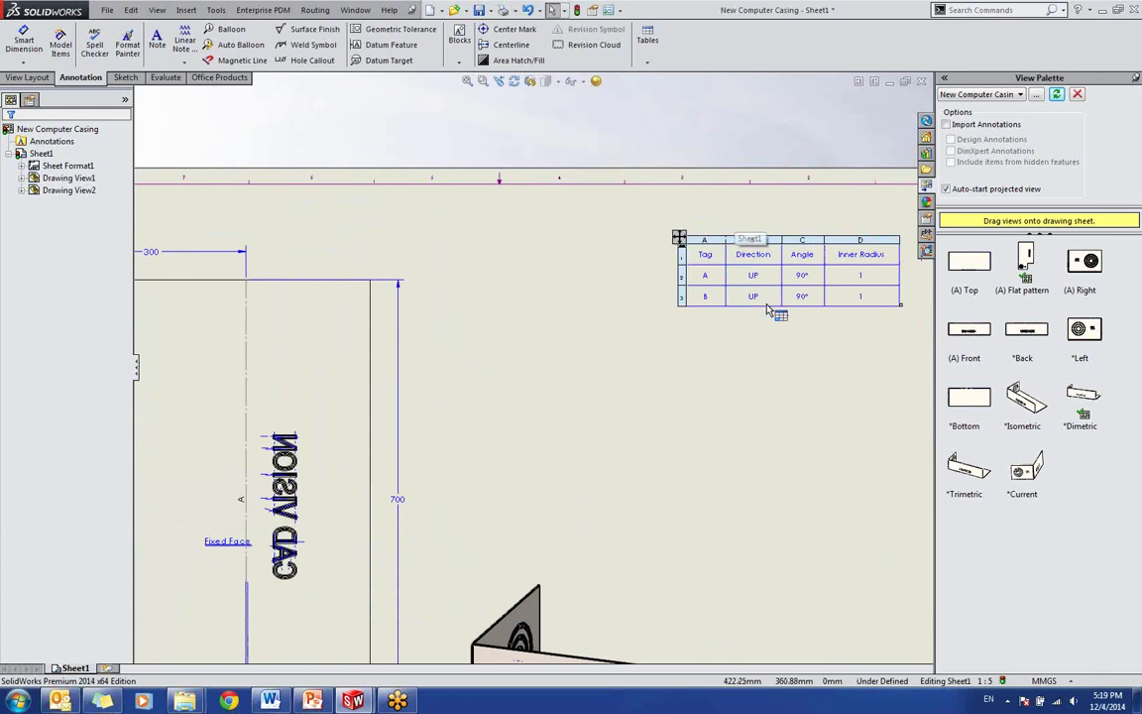
left_click(714, 362)
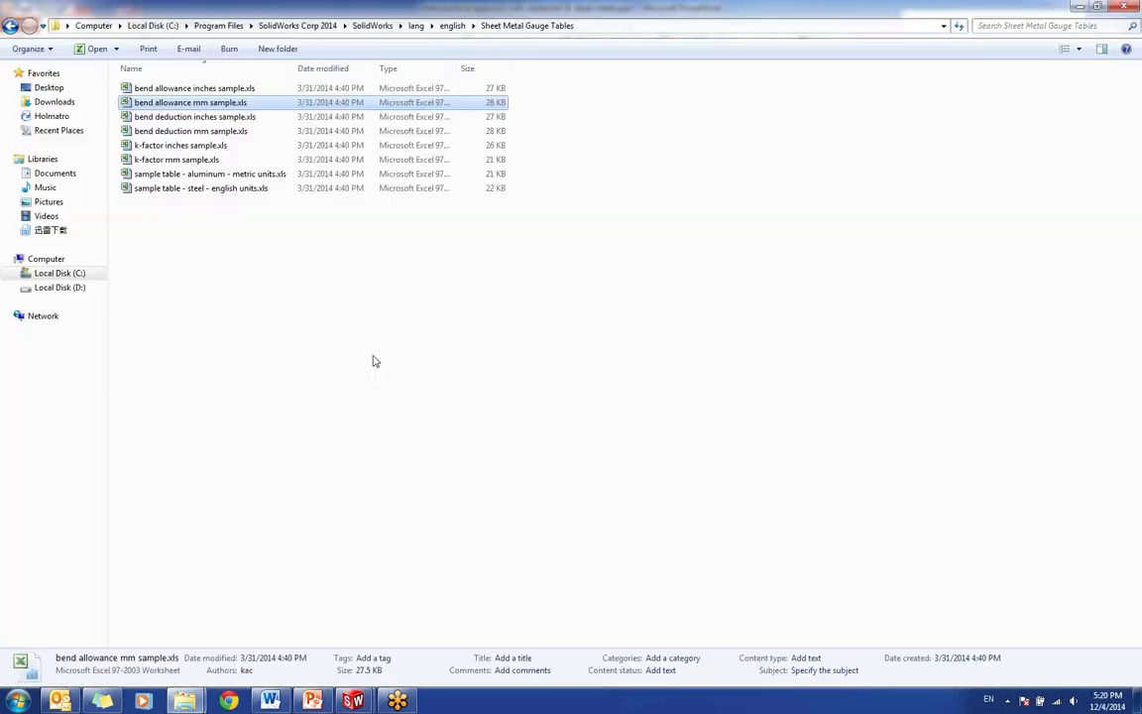
Step: Switch to the PowerPoint presentation, show the closing Thank You slide 6 and highlight the contact's e-mail address
left_click(313, 700)
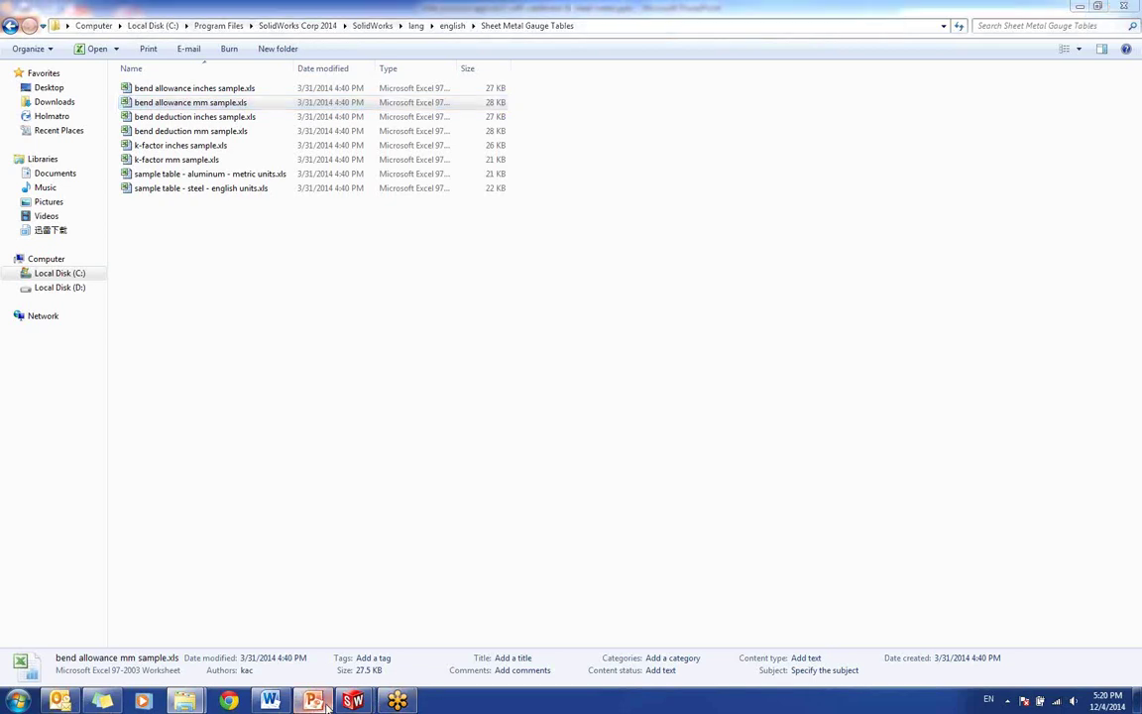
left_click(104, 563)
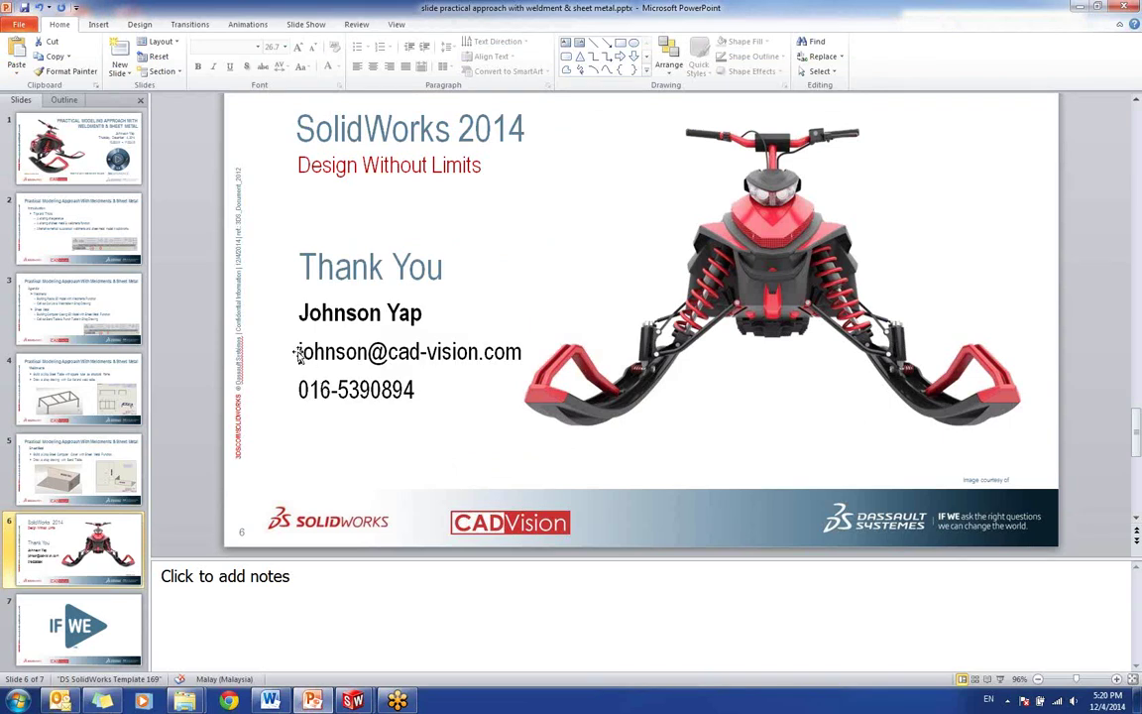
left_click_drag(297, 353, 525, 354)
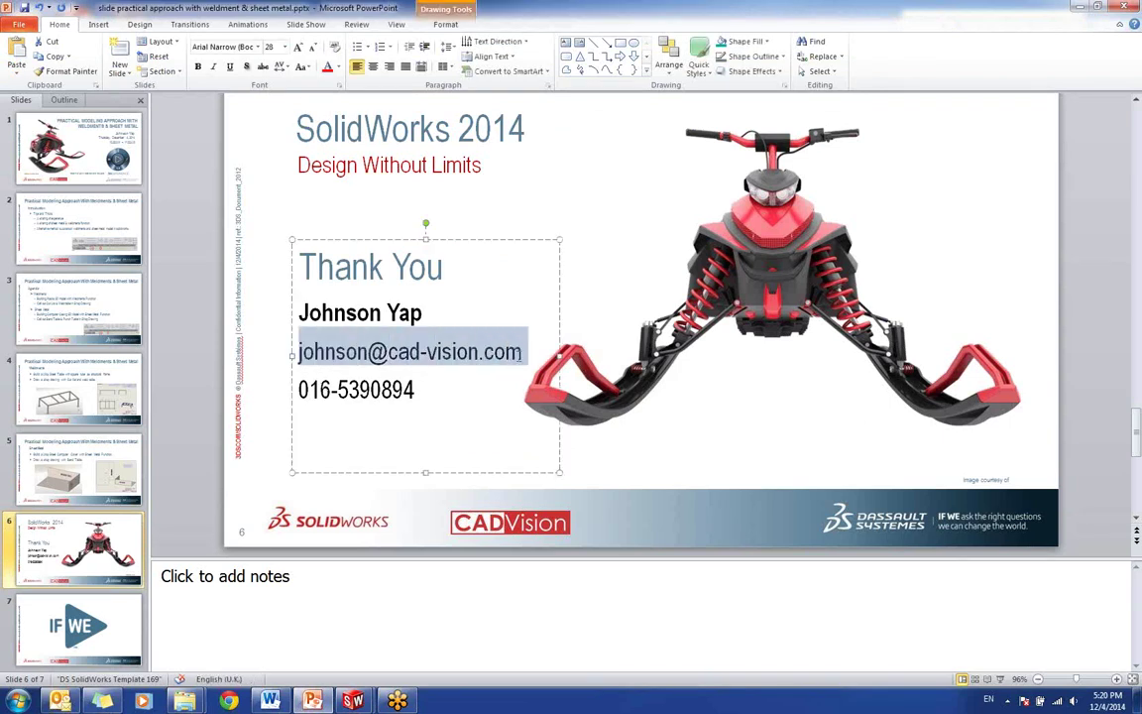
left_click(674, 472)
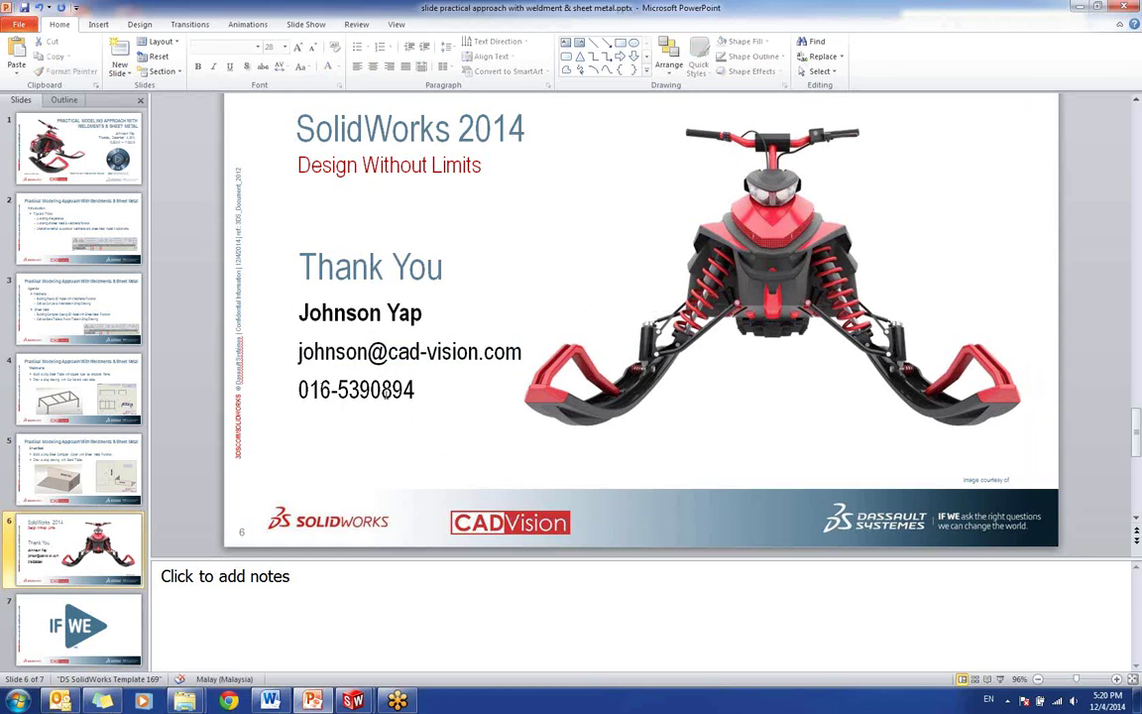